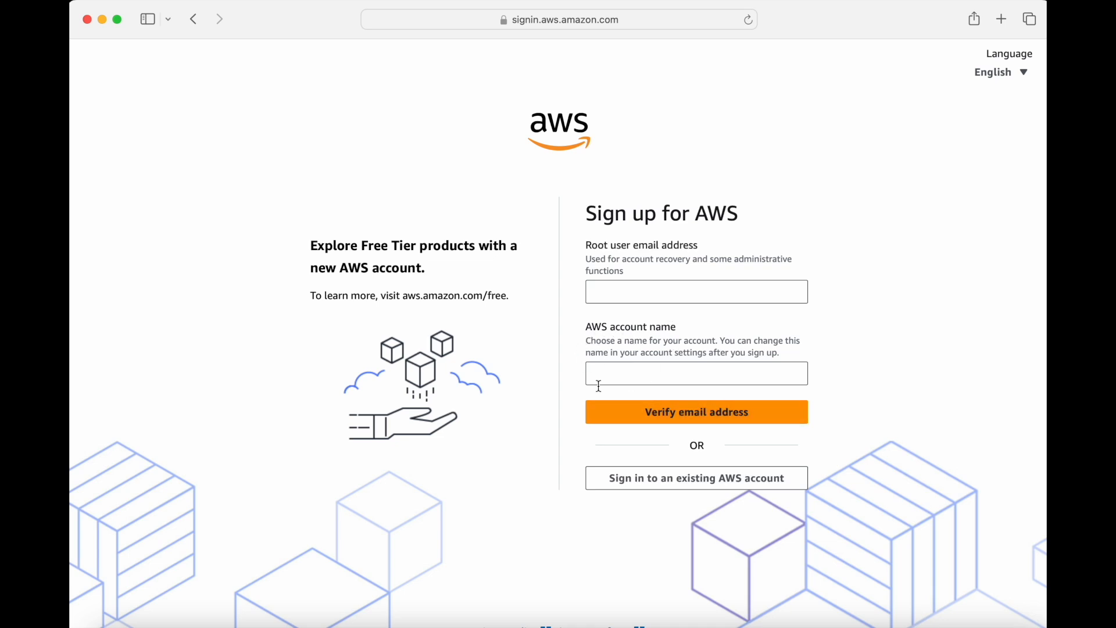
Enter the root user email and account name 'Personal AWS Account', then request email verification
left_click(661, 292)
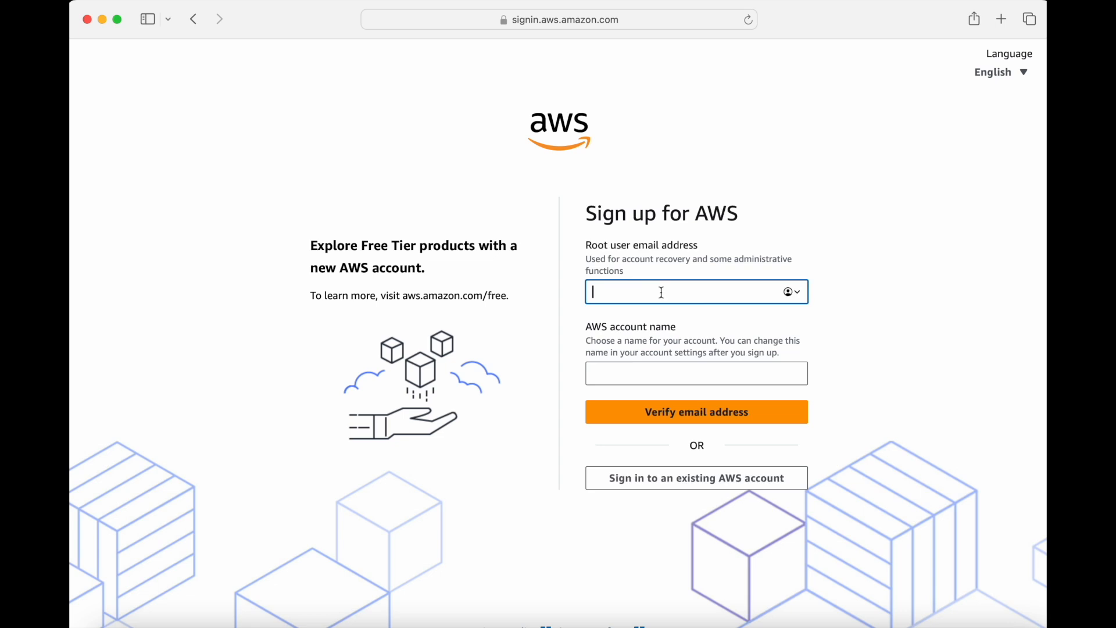
left_click(654, 371)
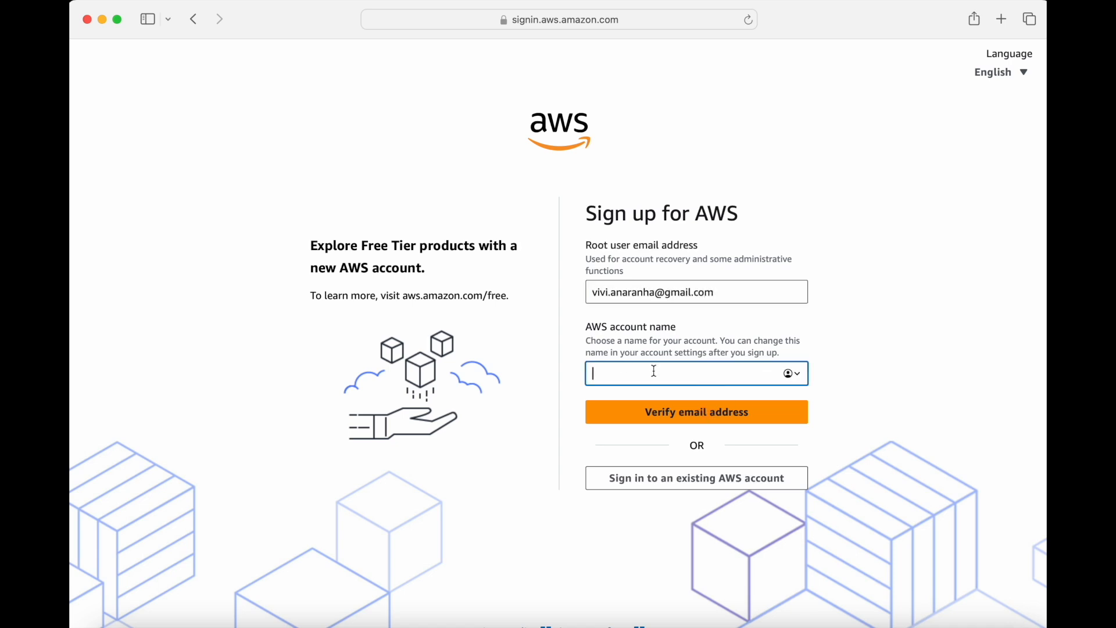
type("Personal AWS Account")
left_click(723, 420)
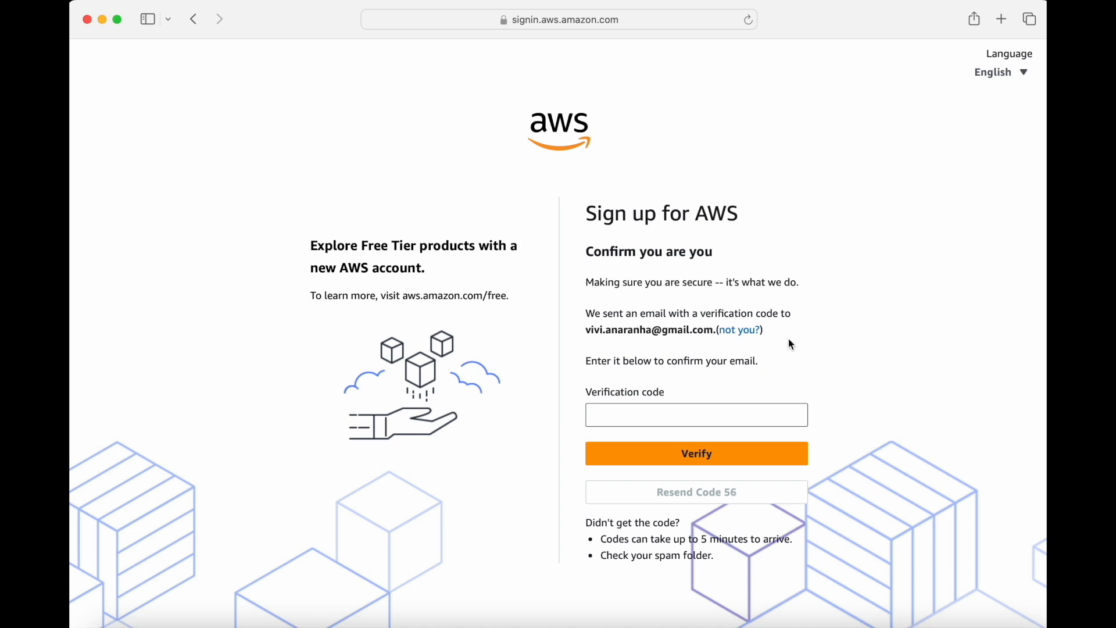
Confirm the email address with the emailed verification code
left_click(653, 417)
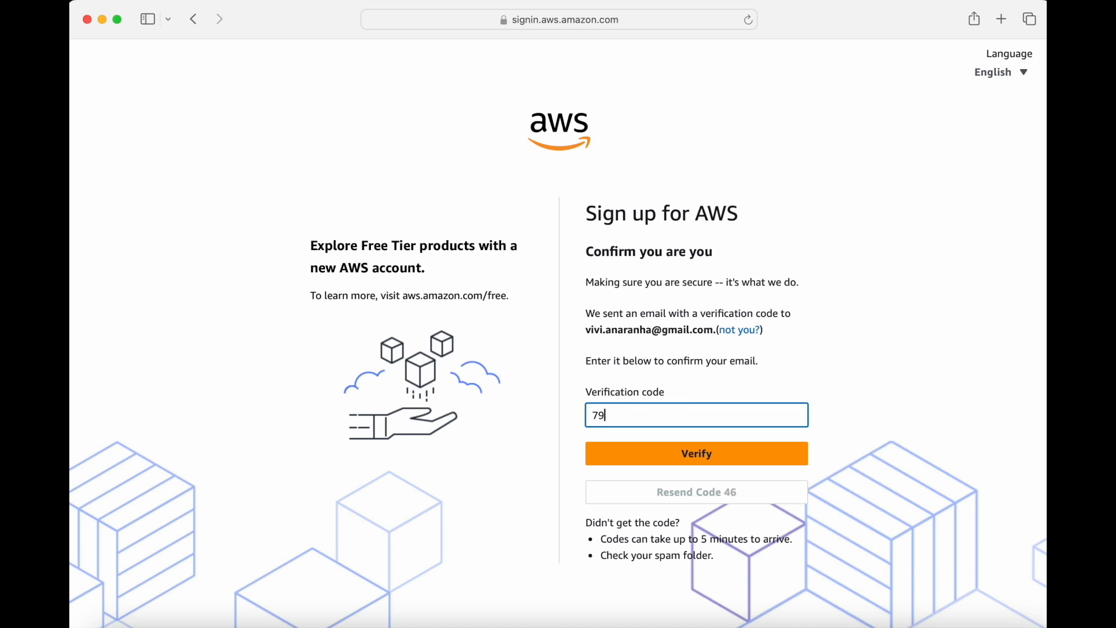
left_click(707, 457)
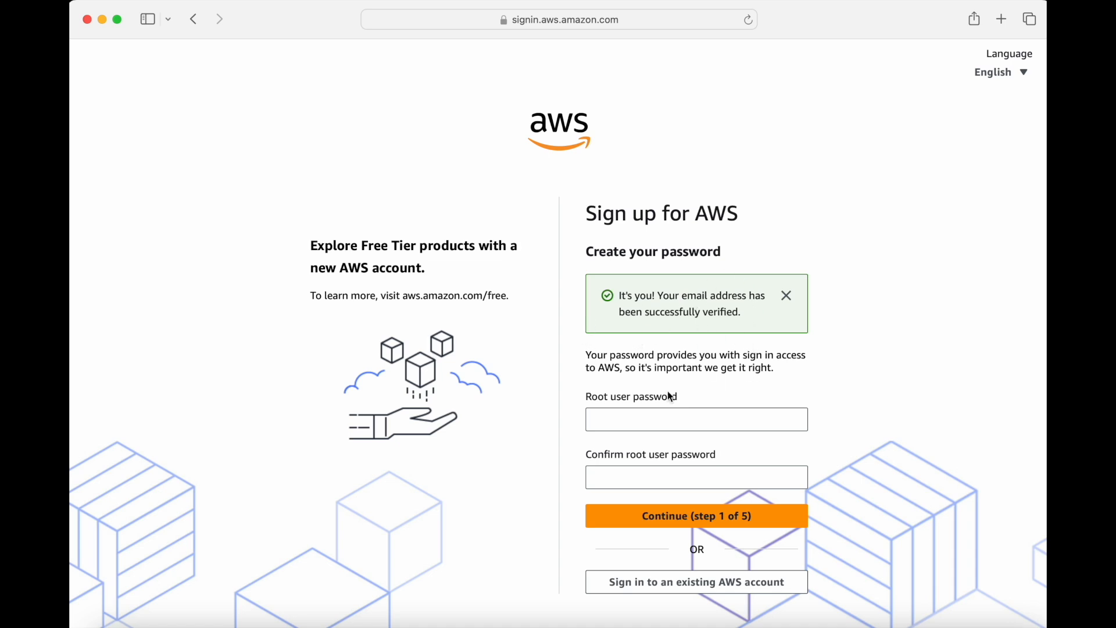
Enter and confirm the root user password, then continue to Contact Information
scroll(718, 364, "down", 1)
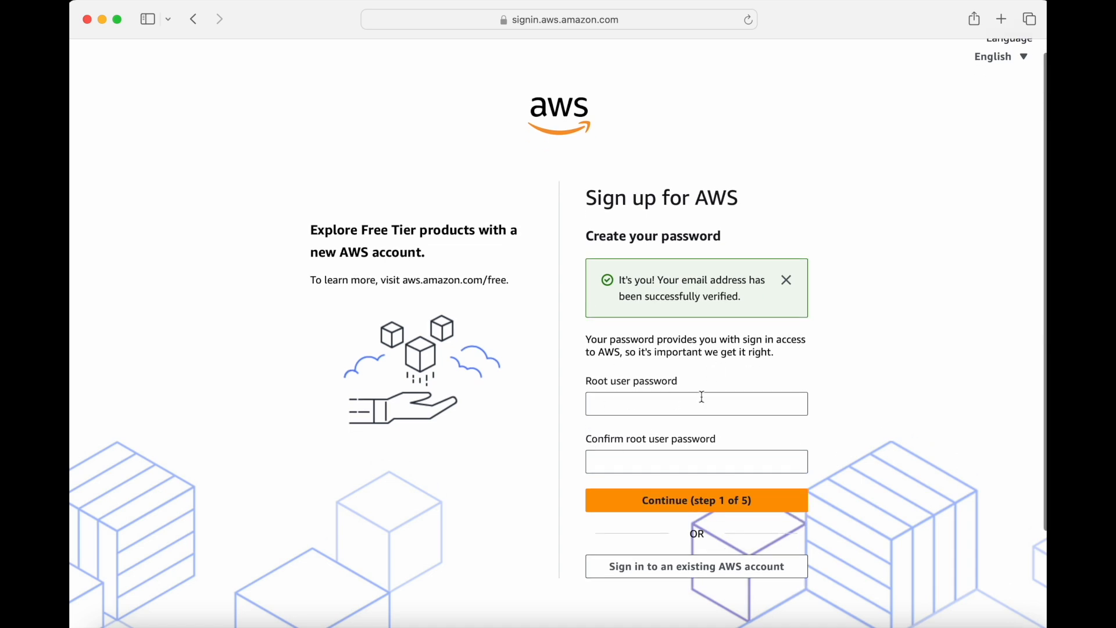
left_click(660, 397)
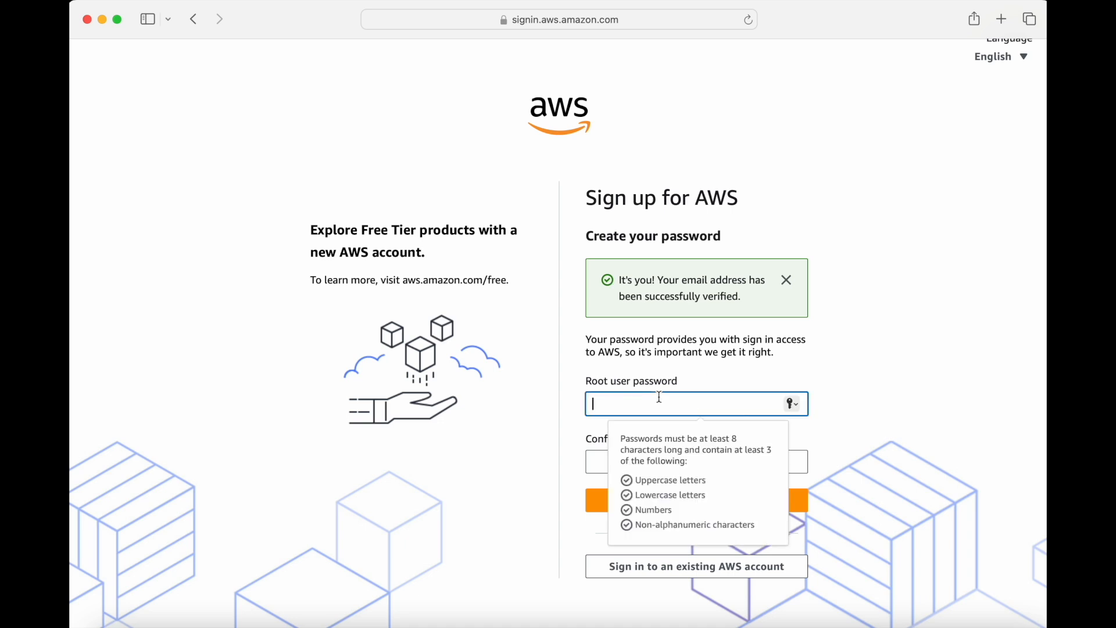
type("••••••••••")
left_click(593, 461)
type("••••••••••")
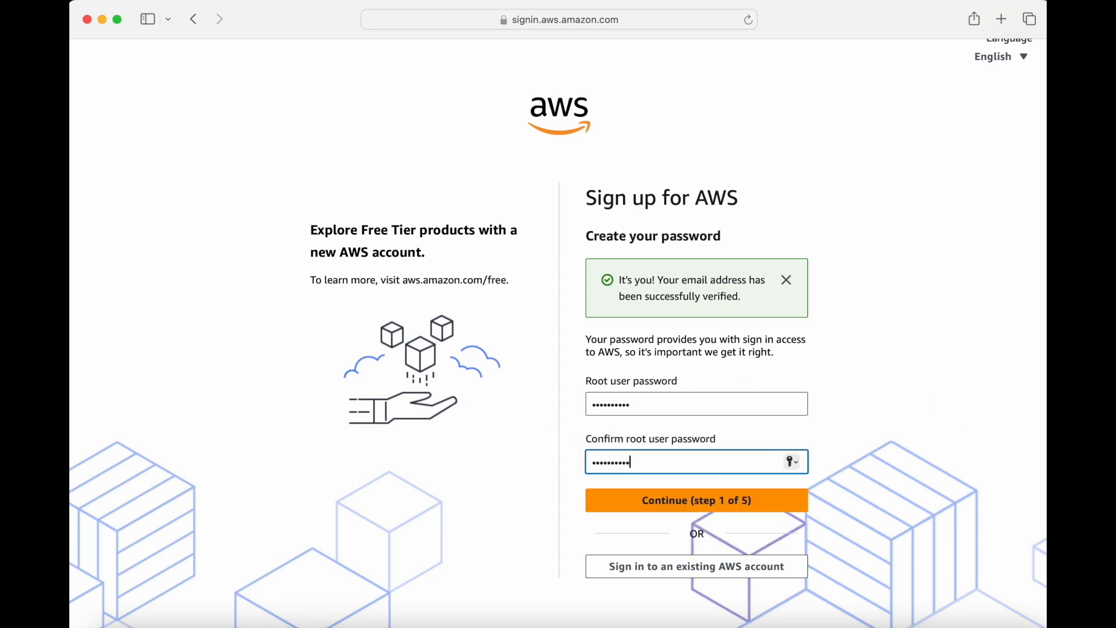
left_click(687, 504)
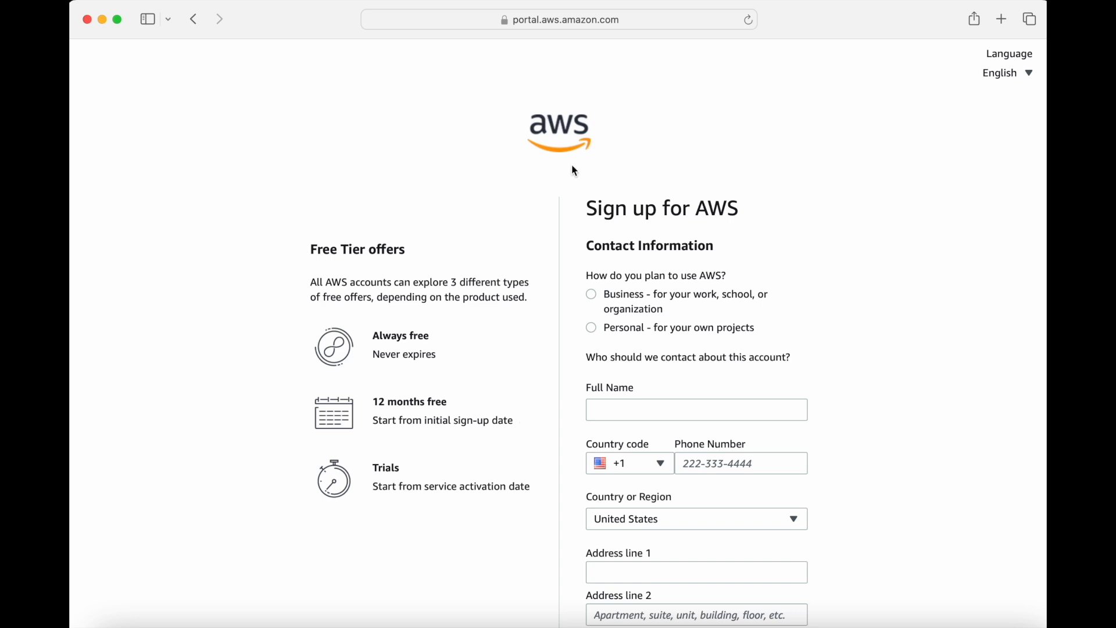
Accept the AWS customer agreement and submit the contact information
scroll(751, 287, "down", 1)
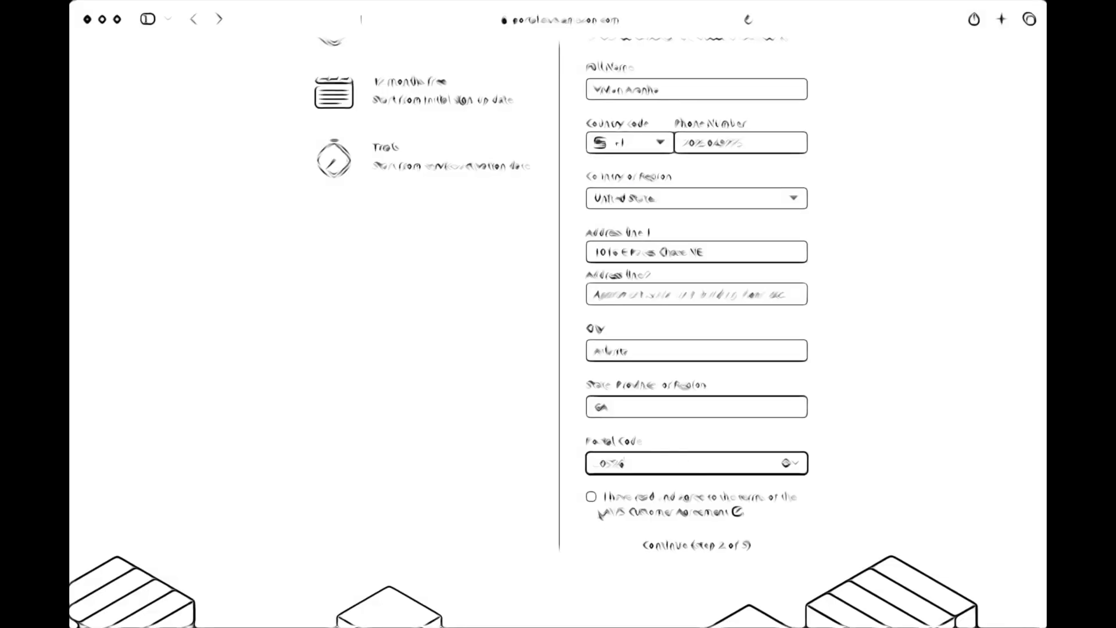
left_click(591, 497)
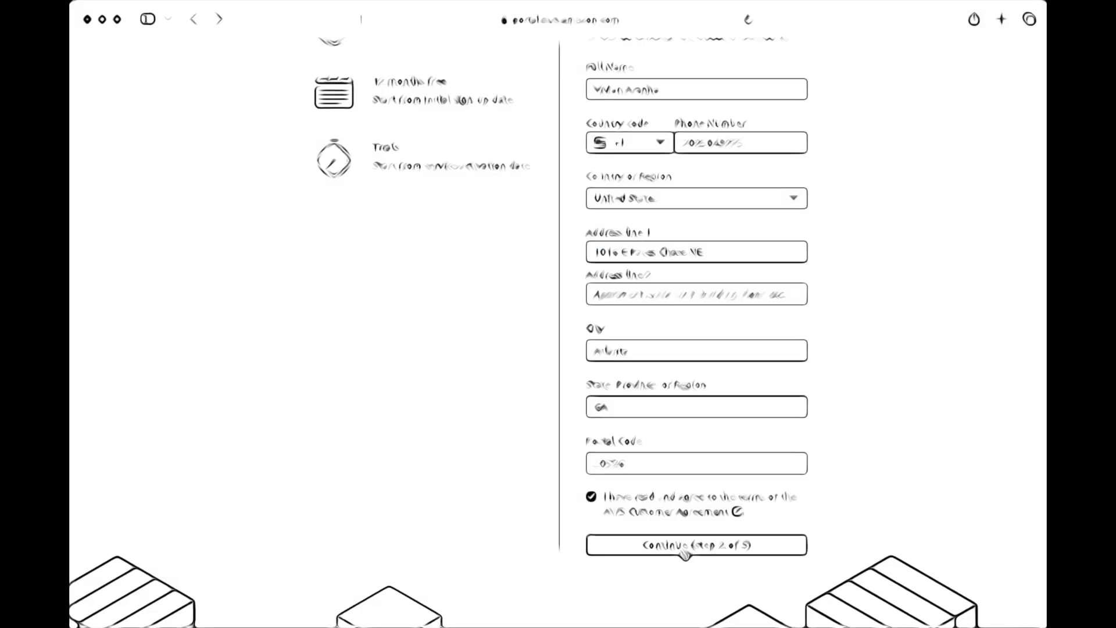
left_click(685, 551)
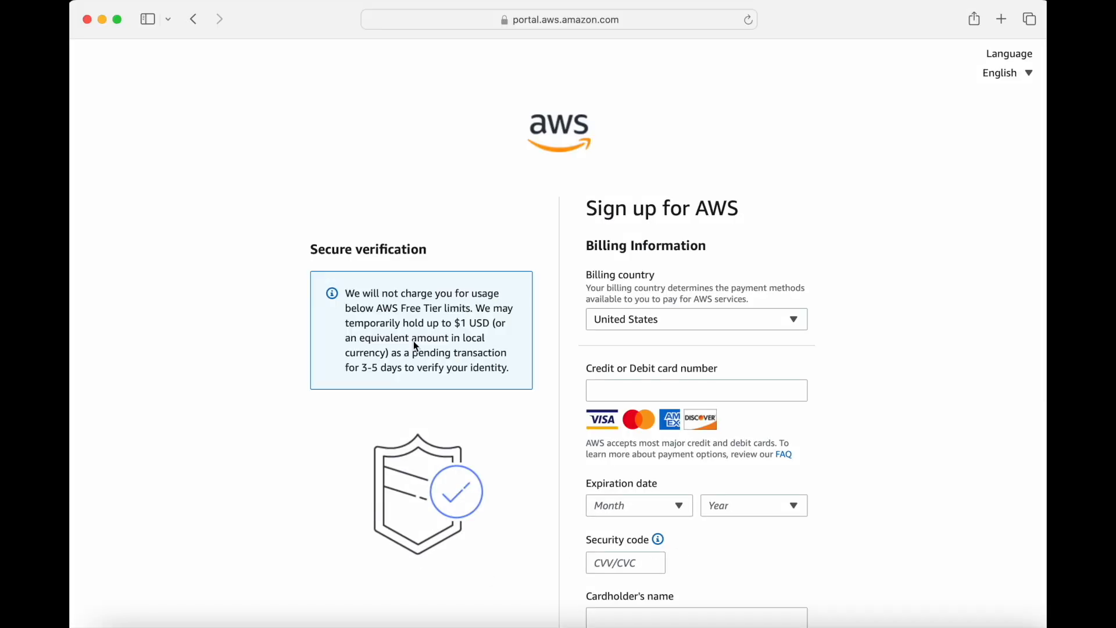
Submit the card billing details for verification
scroll(817, 274, "down", 2)
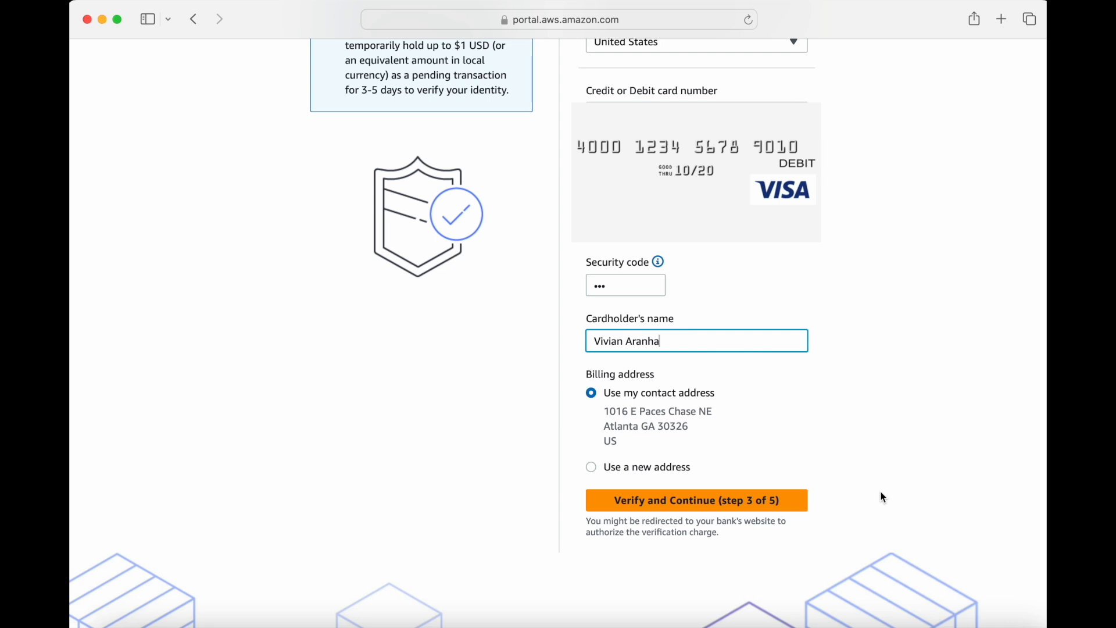
left_click(697, 506)
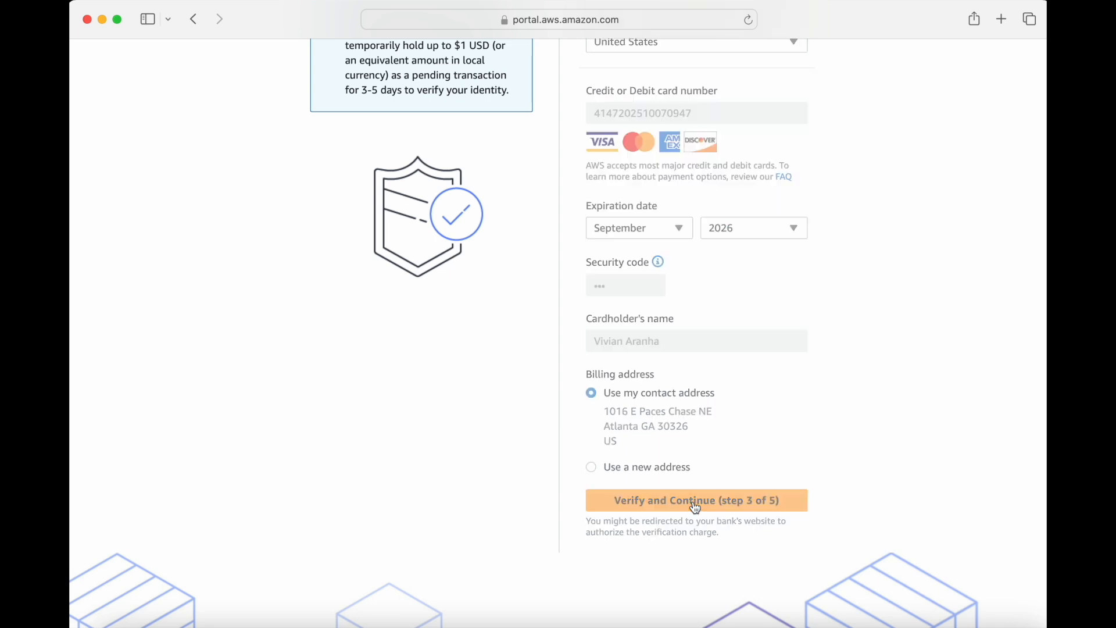
scroll(564, 470, "down", 2)
scroll(558, 465, "down", 1)
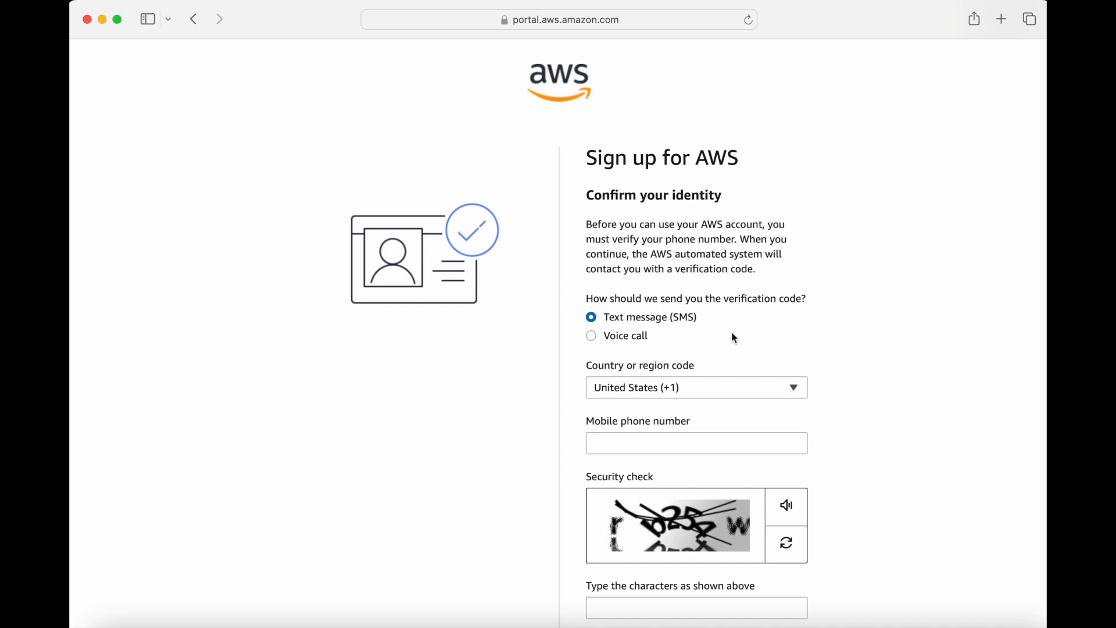
Enter the mobile phone number and confirm it with the texted verification code
left_click(669, 447)
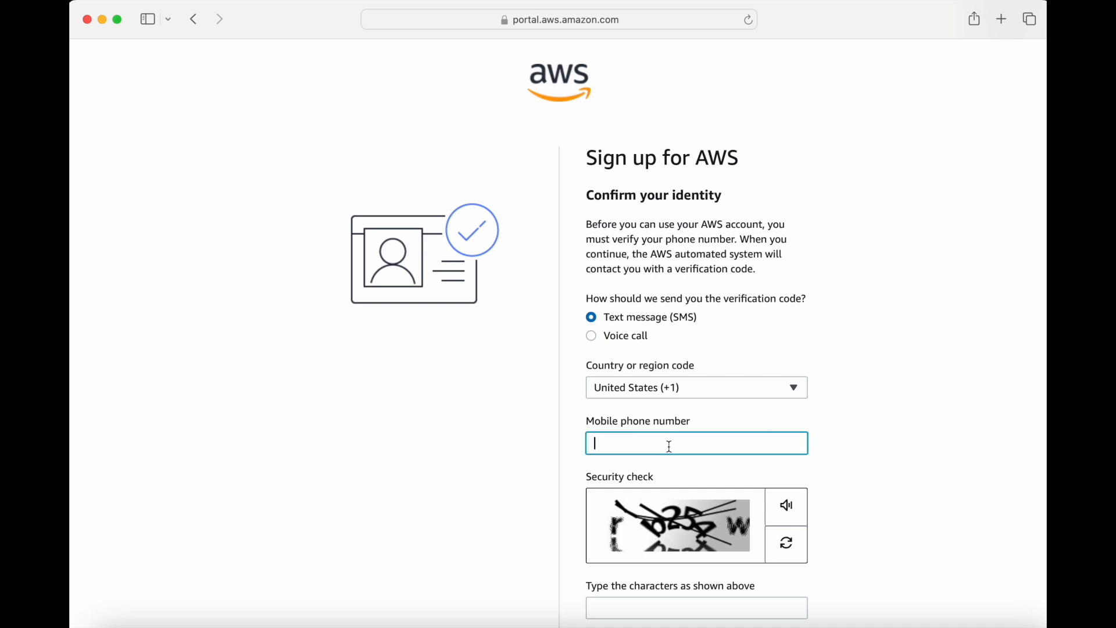
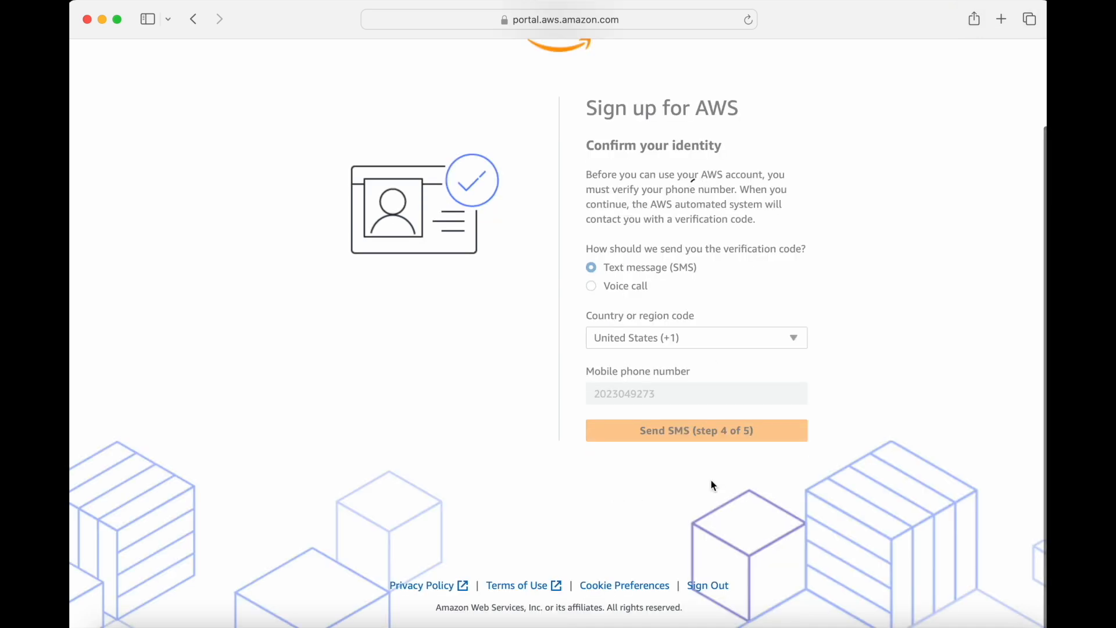
left_click(639, 289)
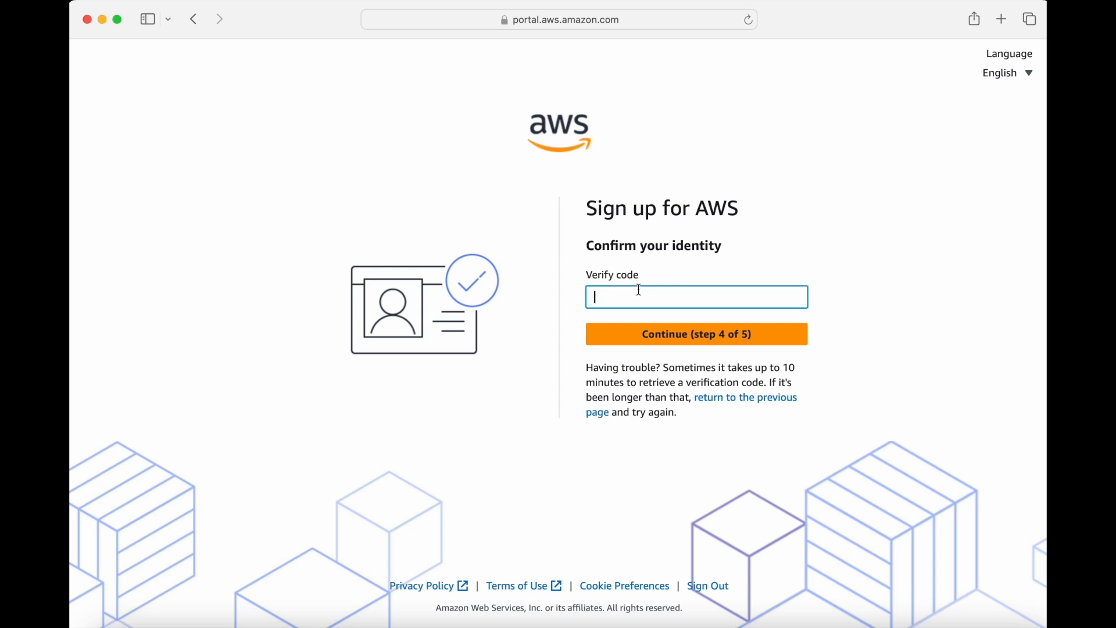
left_click(739, 341)
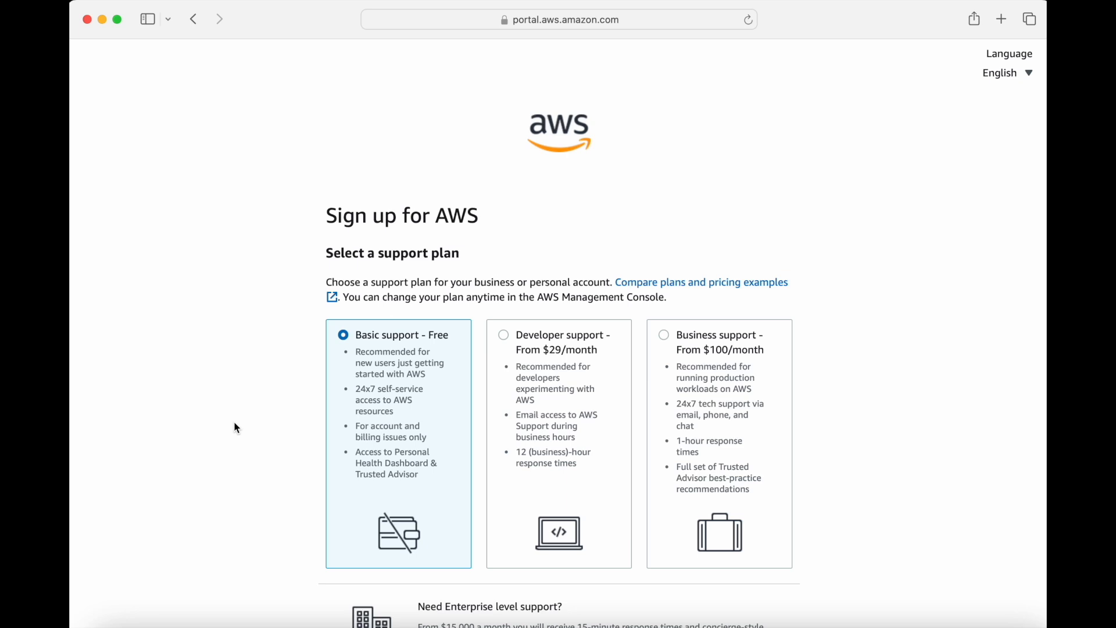
Complete sign-up on the Basic support - Free plan
scroll(237, 429, "down", 4)
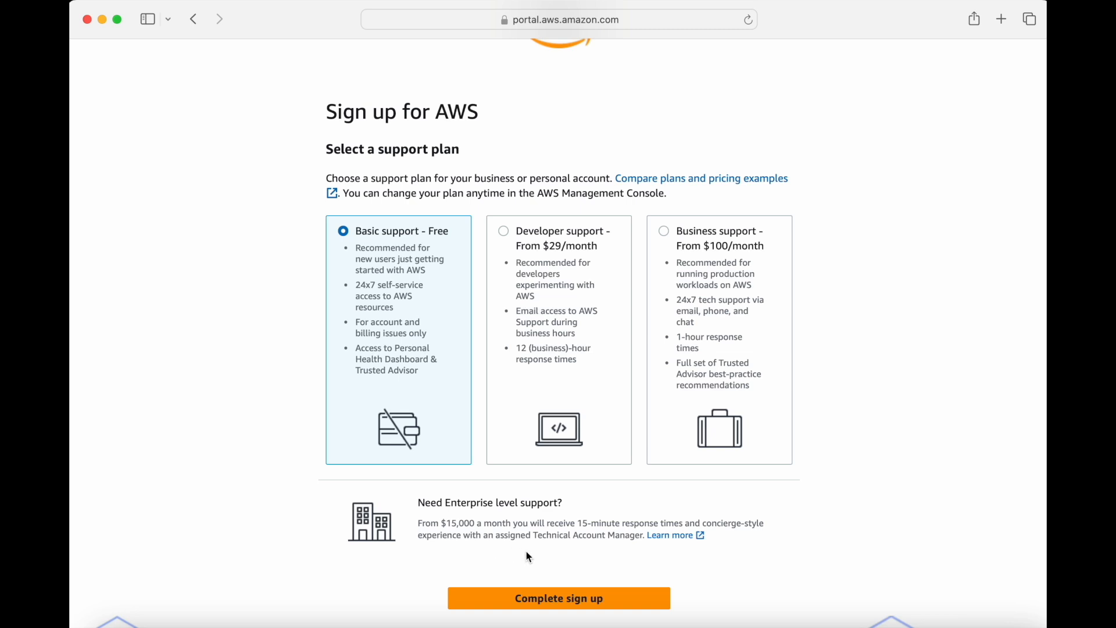
left_click(559, 605)
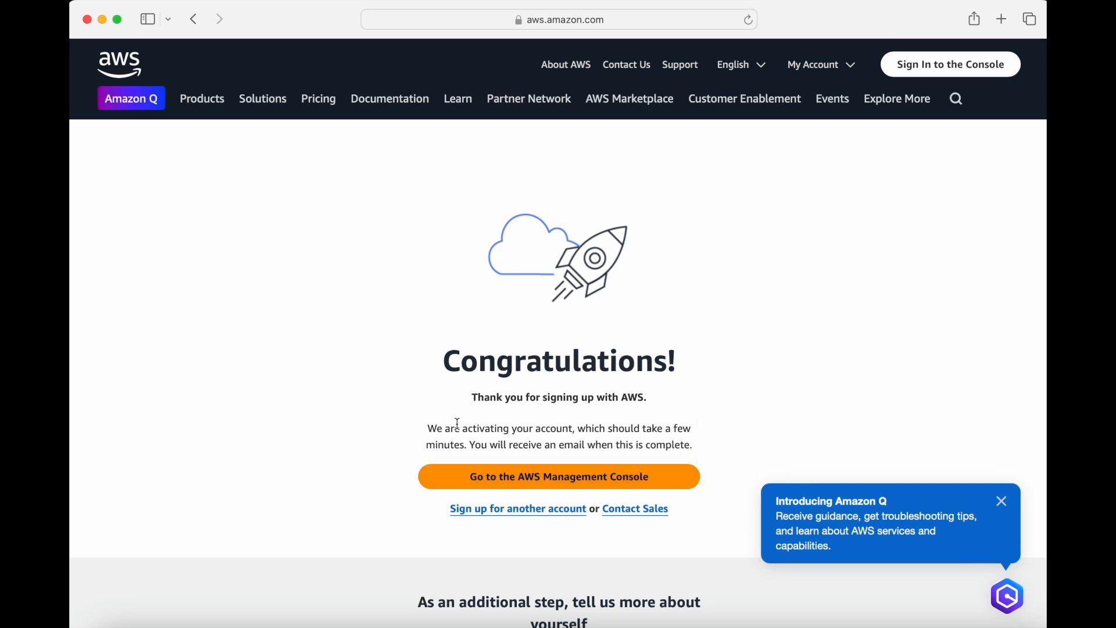
Go from the Congratulations page to the AWS Management Console
scroll(743, 448, "down", 1)
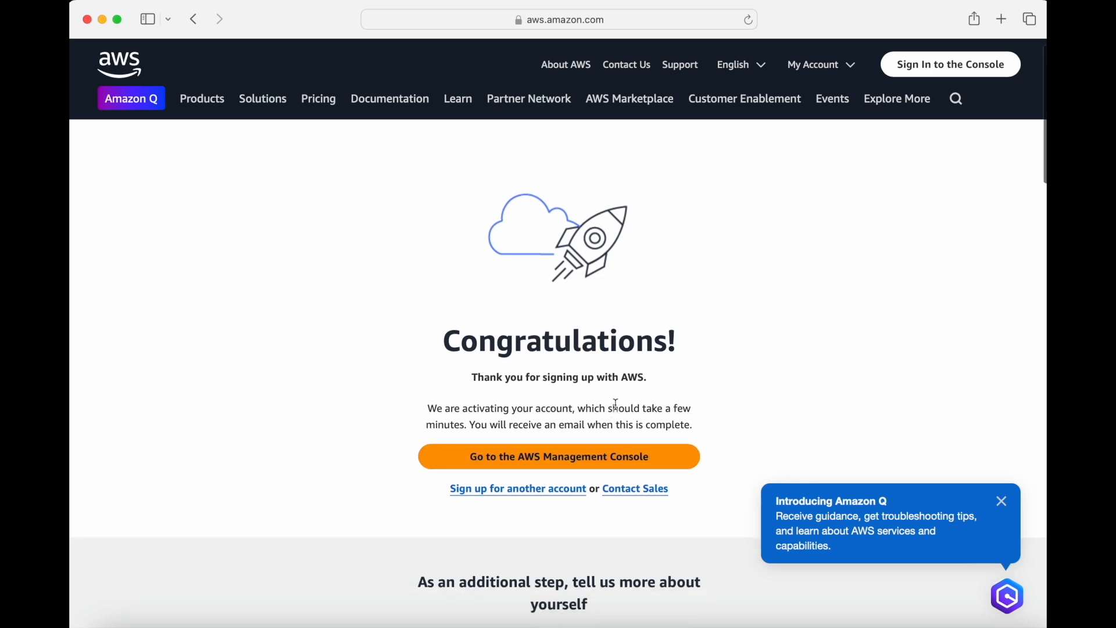
left_click(578, 459)
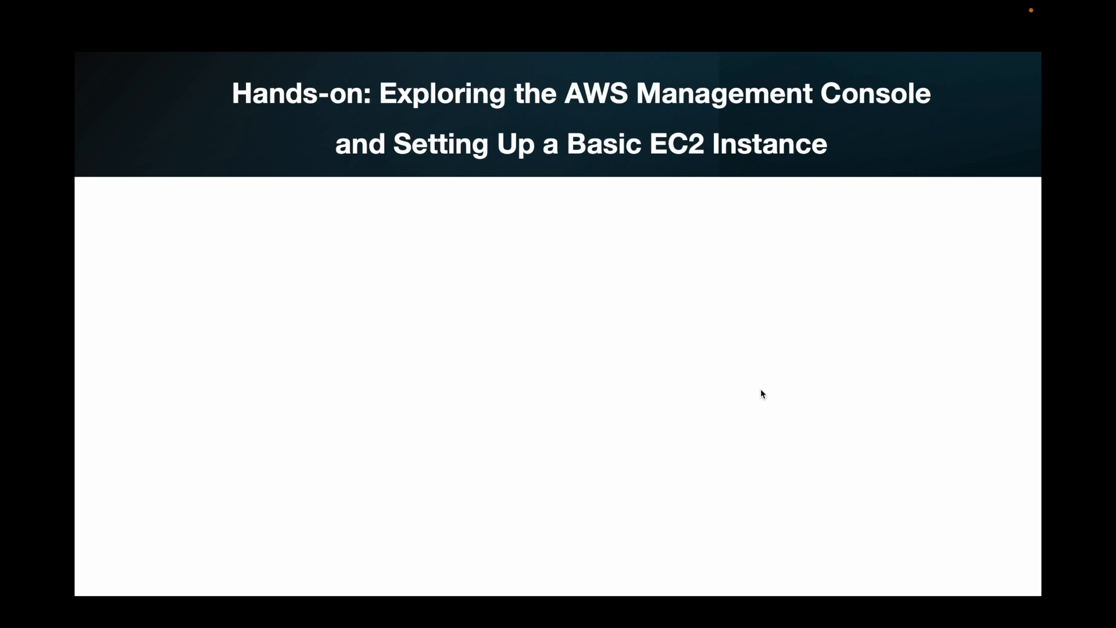
Advance the hands-on slide to reveal Steps 1 through 6
key("Right")
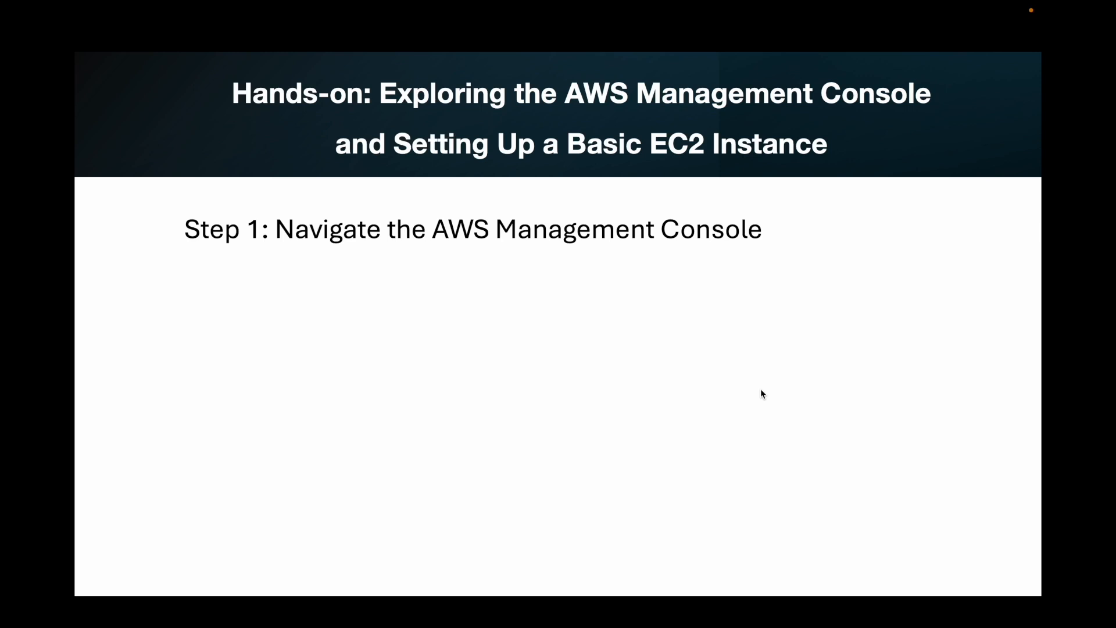
key("Right")
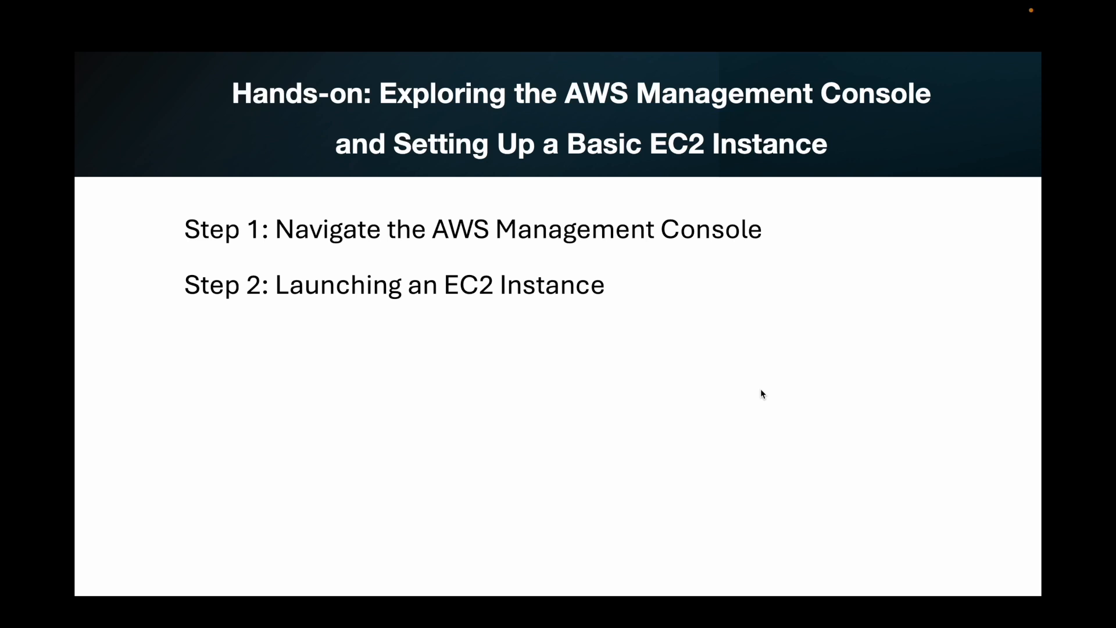
key("Right")
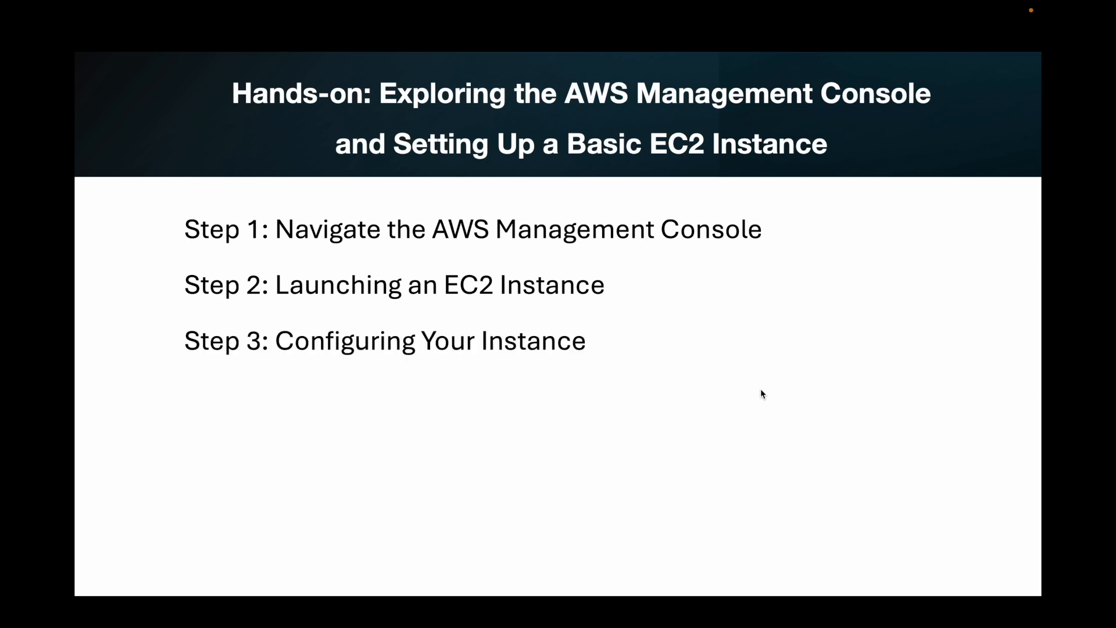
key("Right")
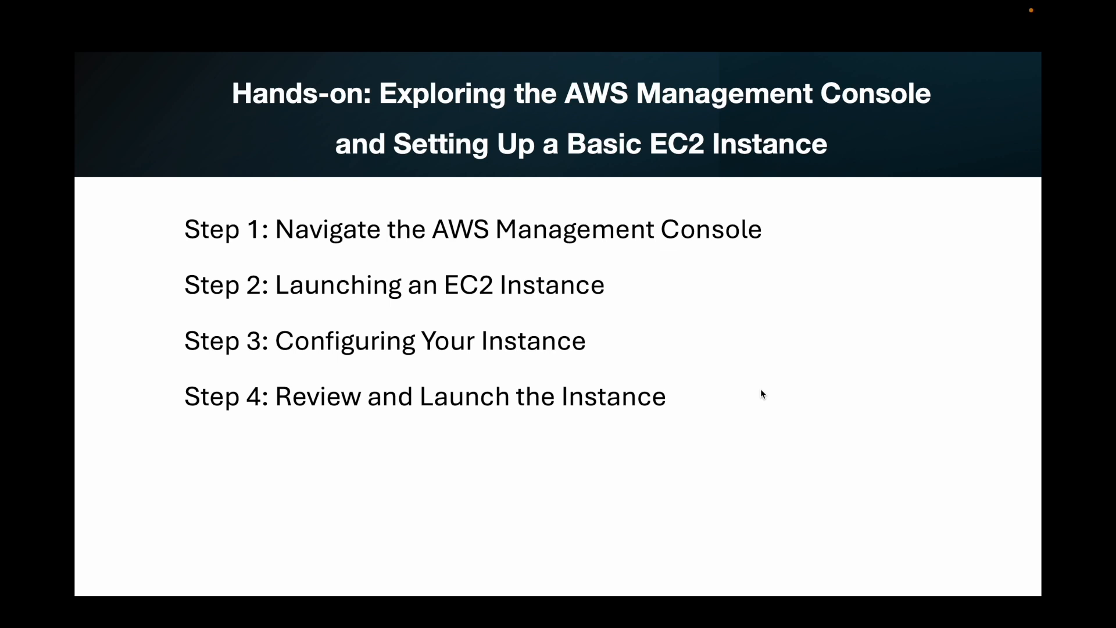
key("Right")
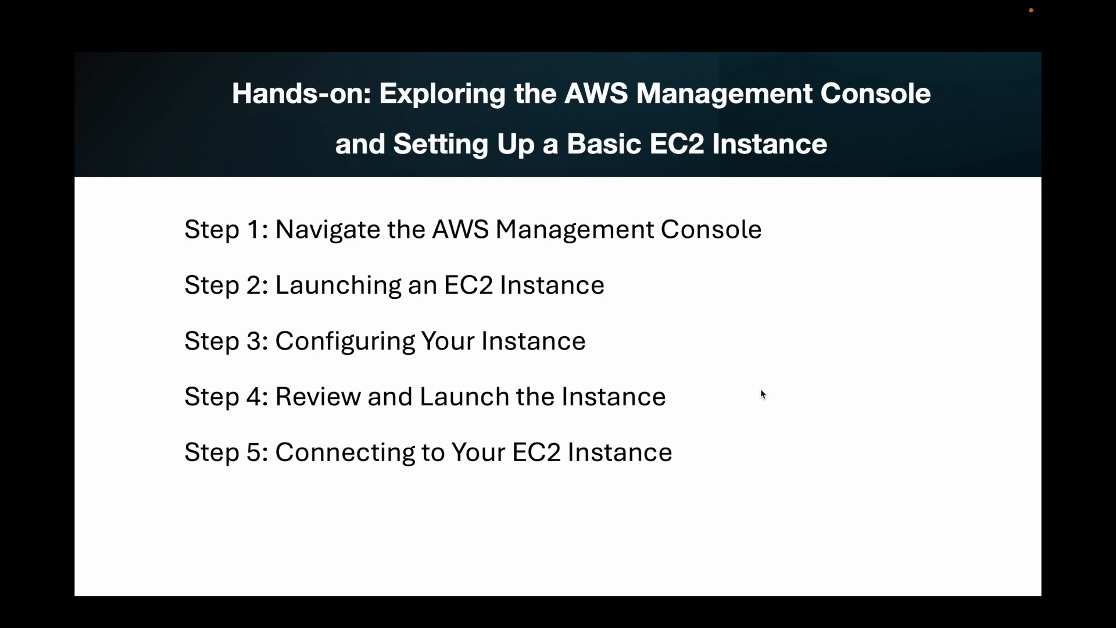
key("Right")
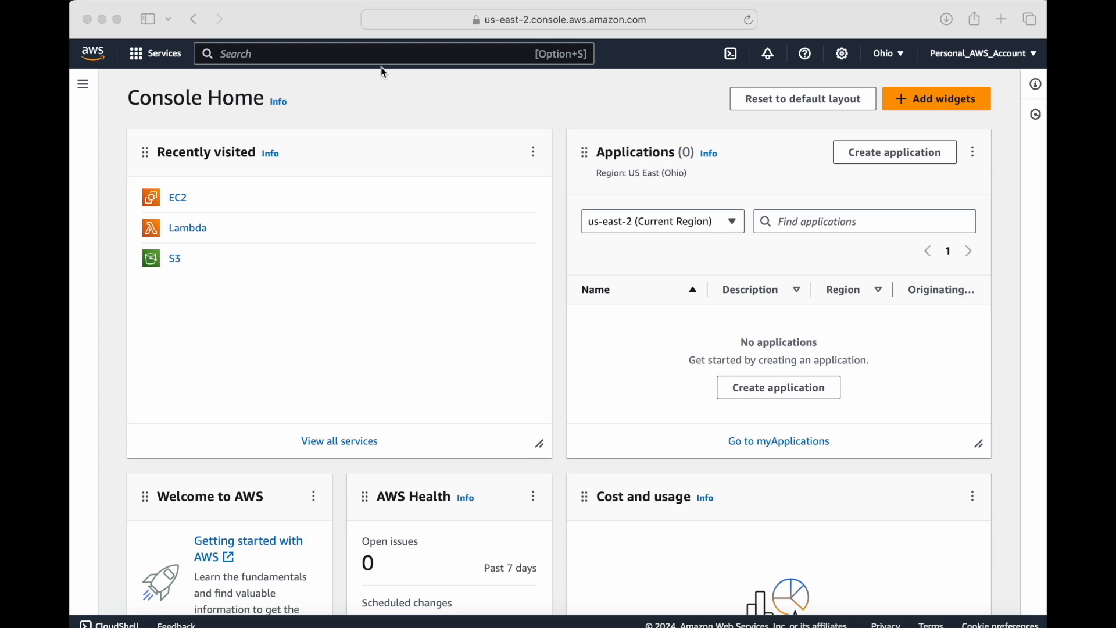
Search for and open the EC2, S3 and Lambda service pages in turn
left_click(263, 57)
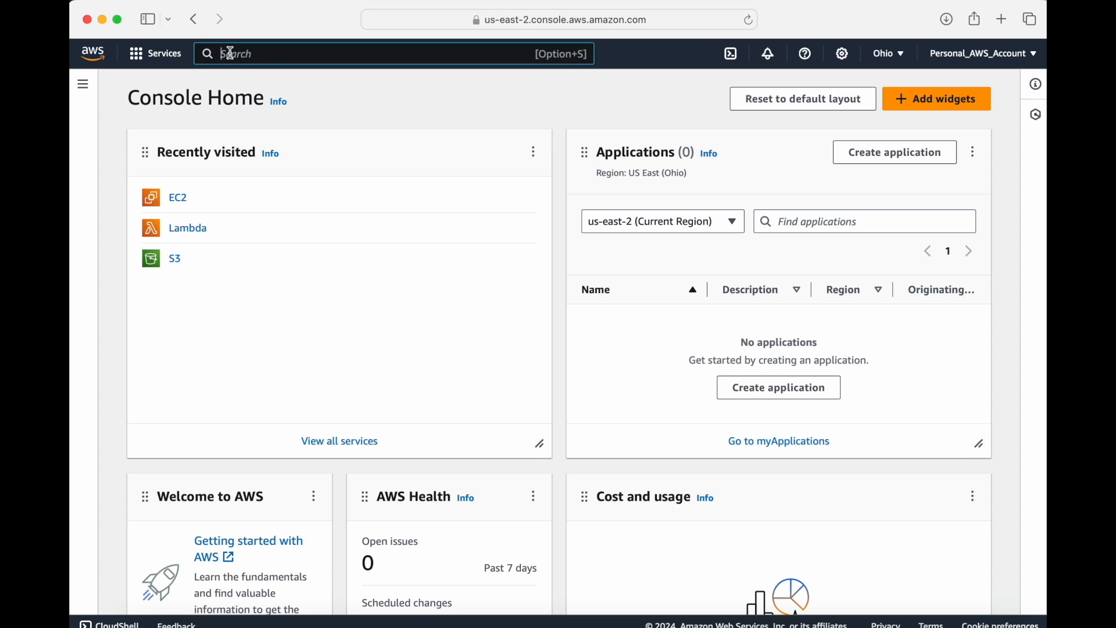
type("ec2")
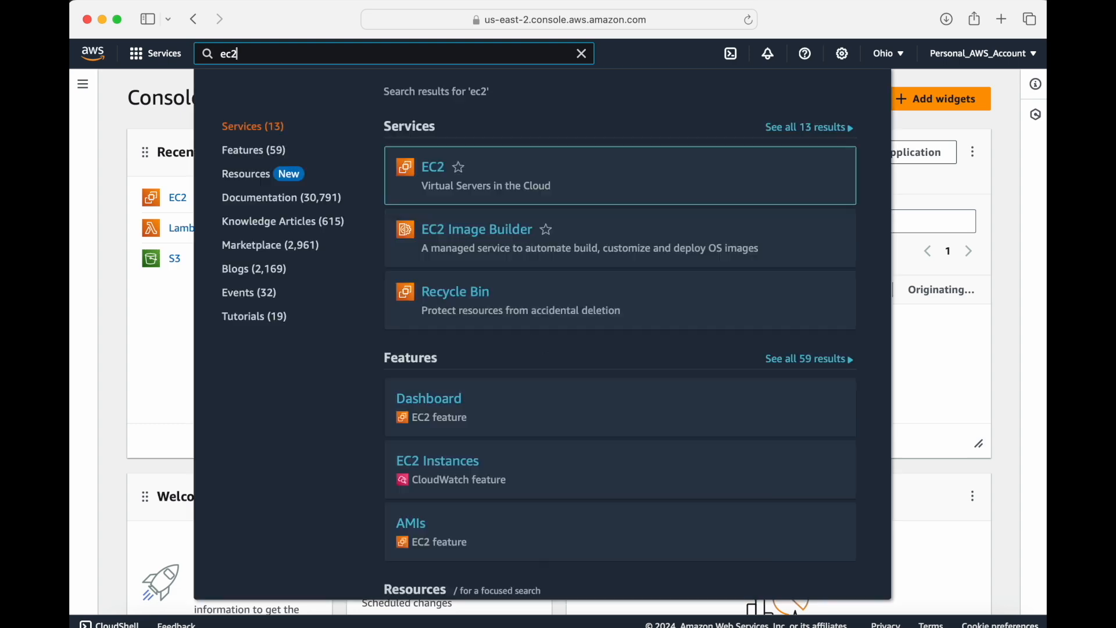
left_click(433, 168)
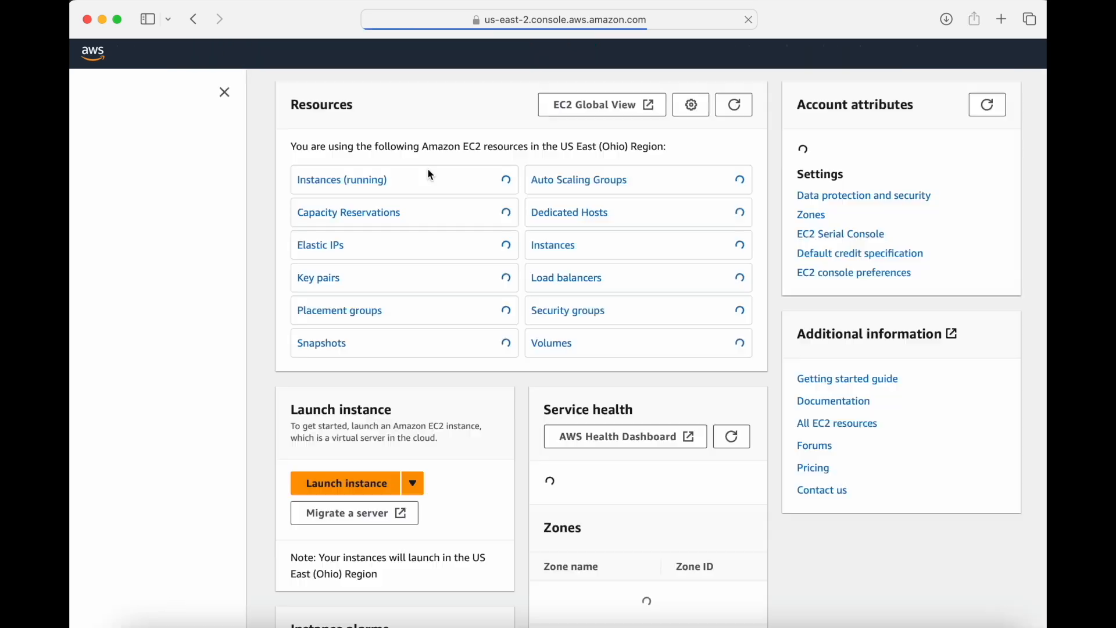
left_click(258, 48)
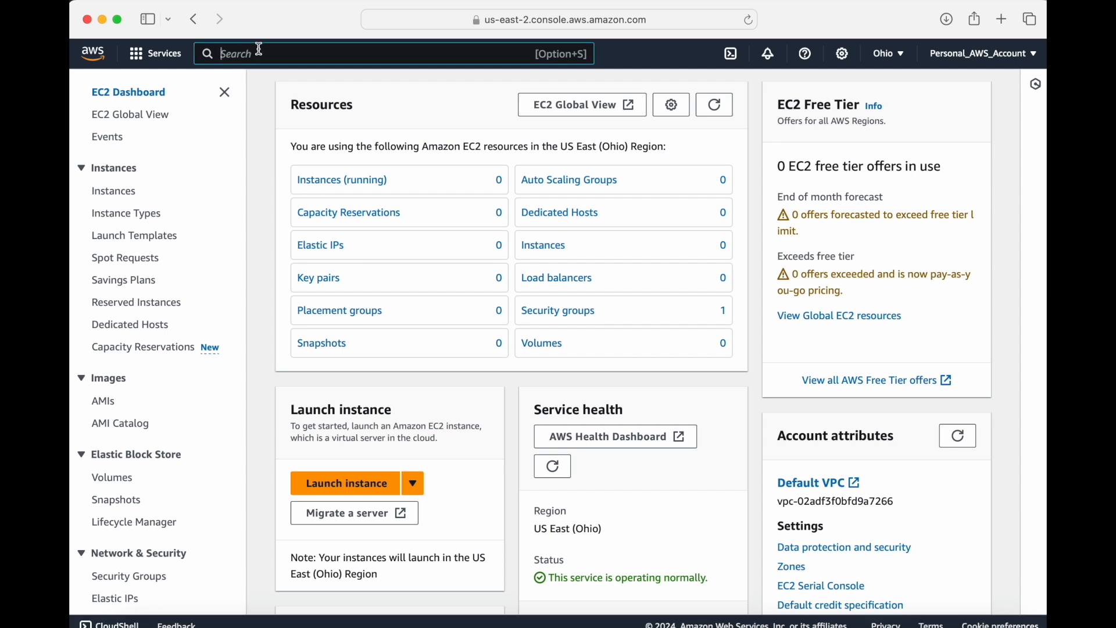
type("s3")
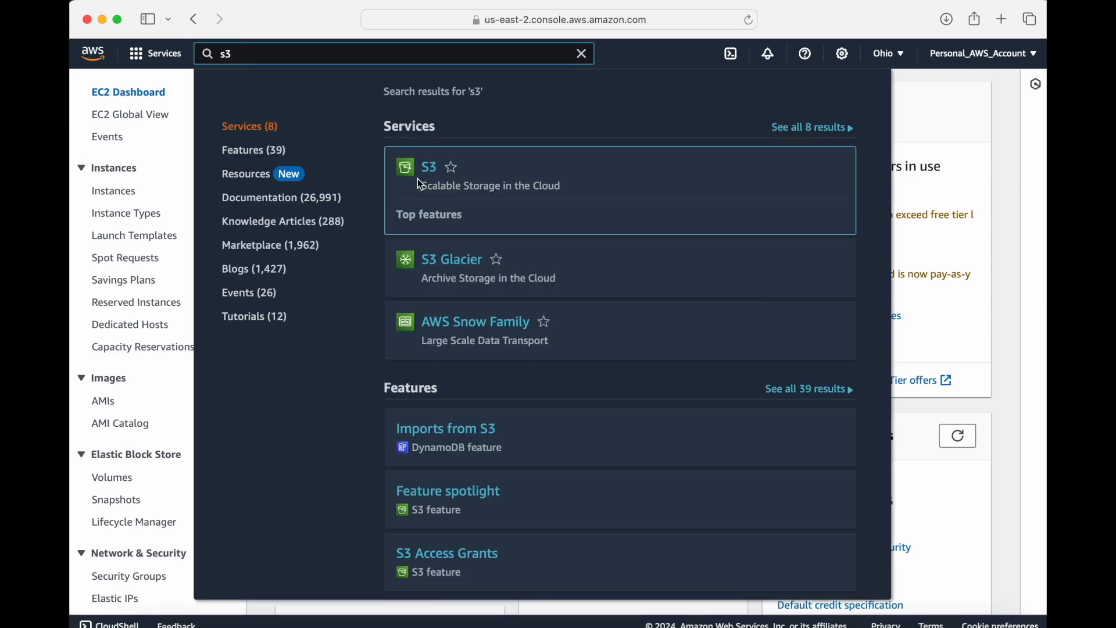
left_click(431, 175)
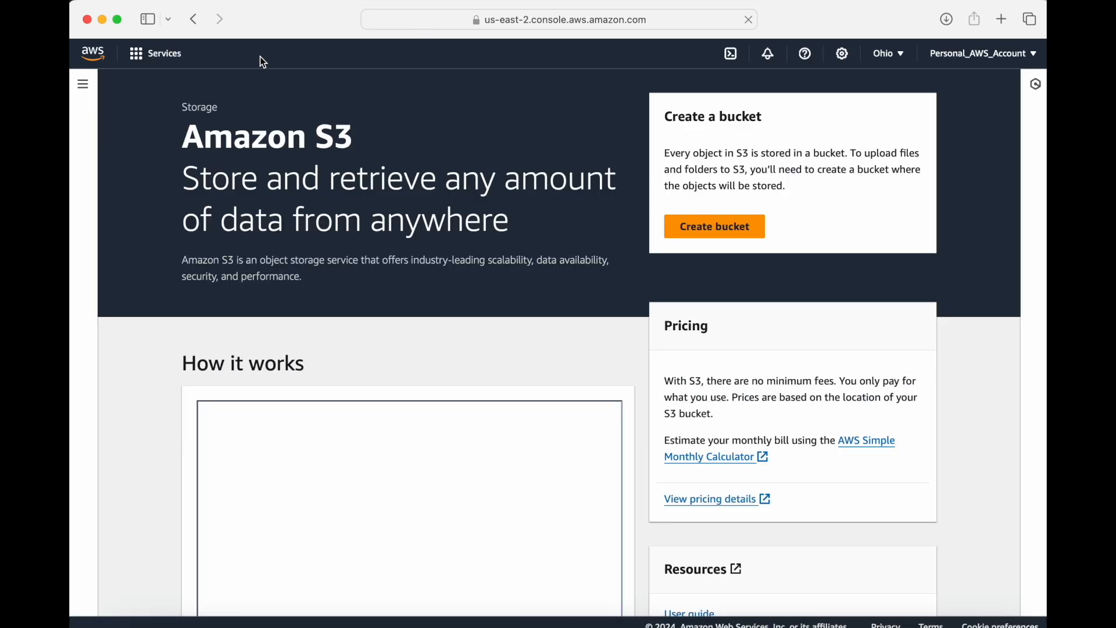
left_click(233, 54)
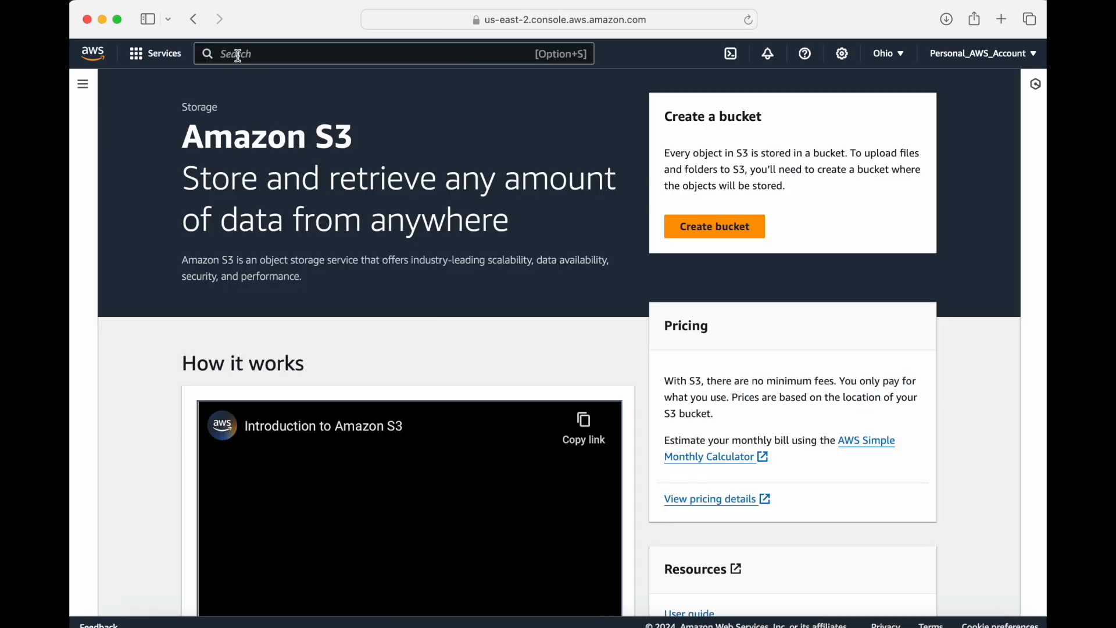
type("lambda")
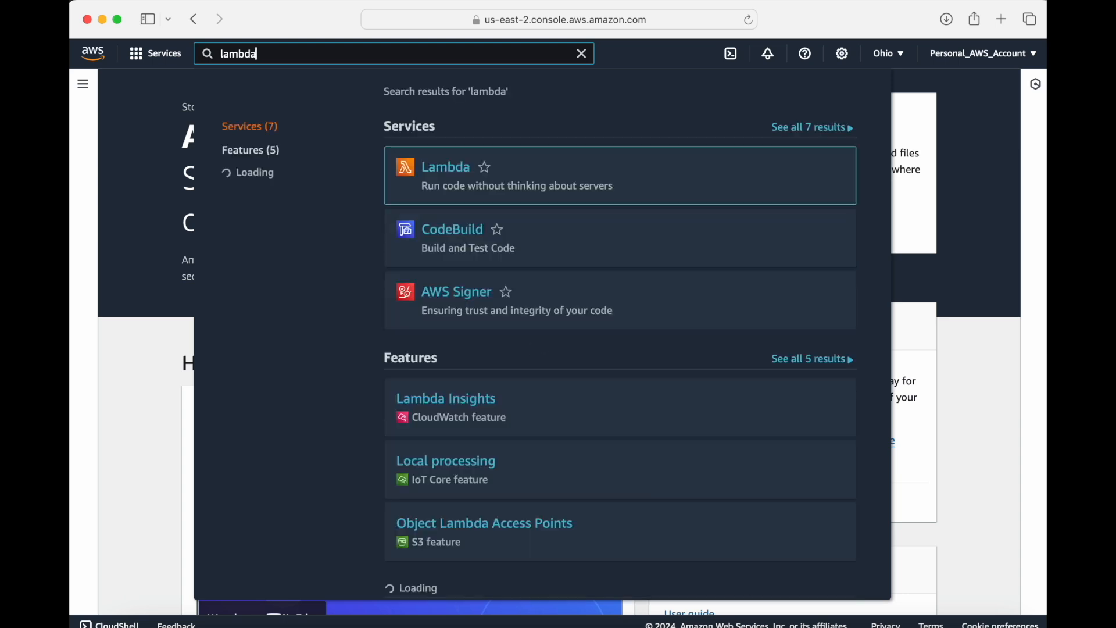
left_click(455, 167)
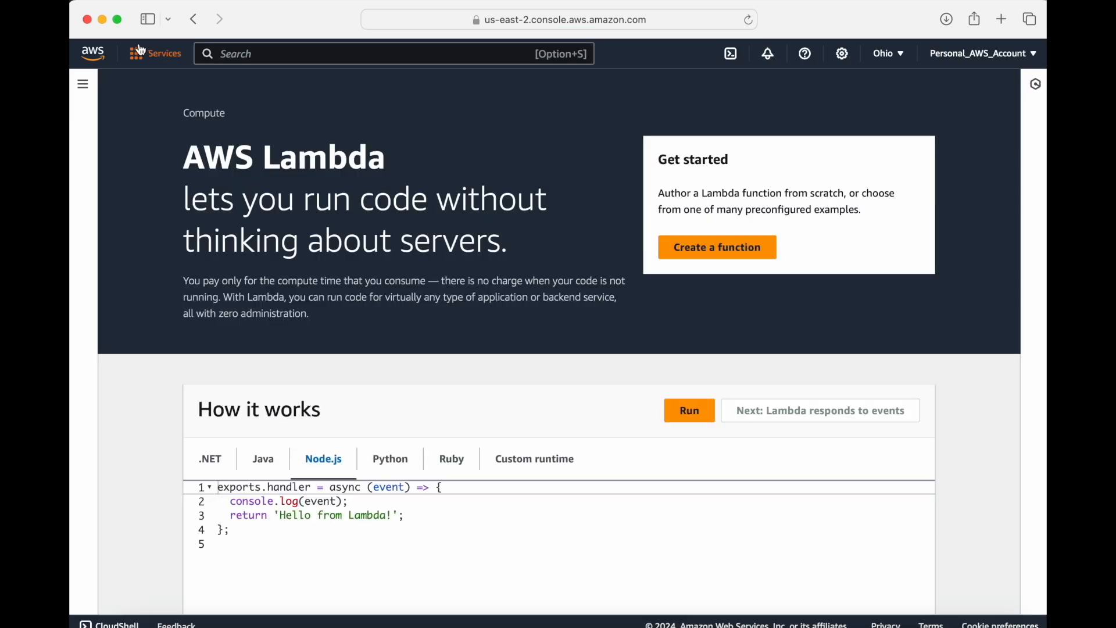
Return to Console Home, view the service categories, and open the navigation panel
left_click(98, 57)
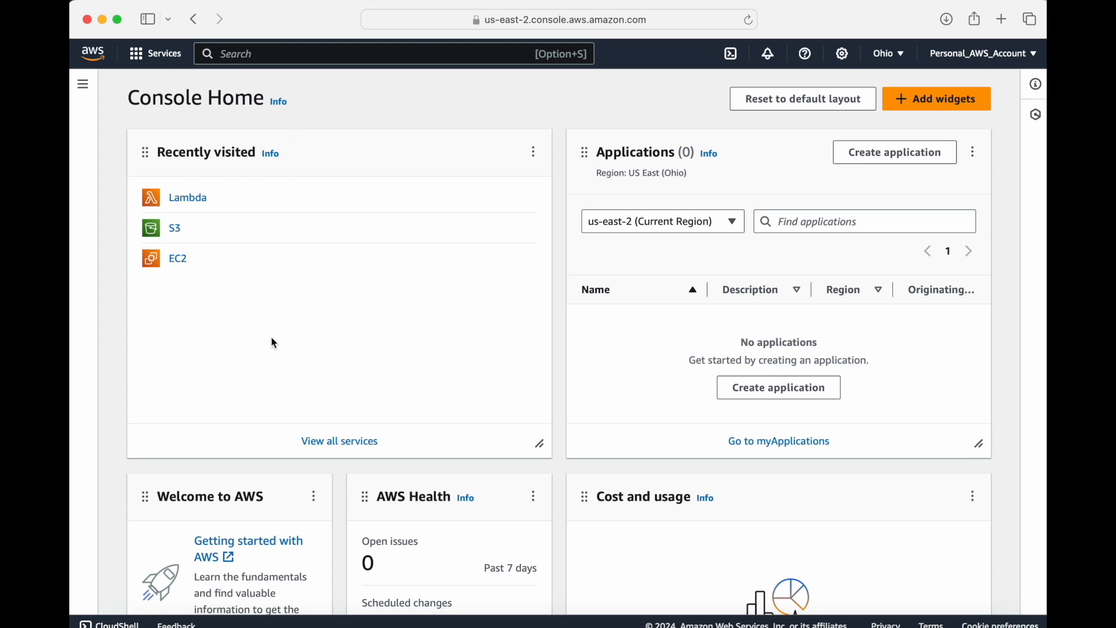
left_click(155, 55)
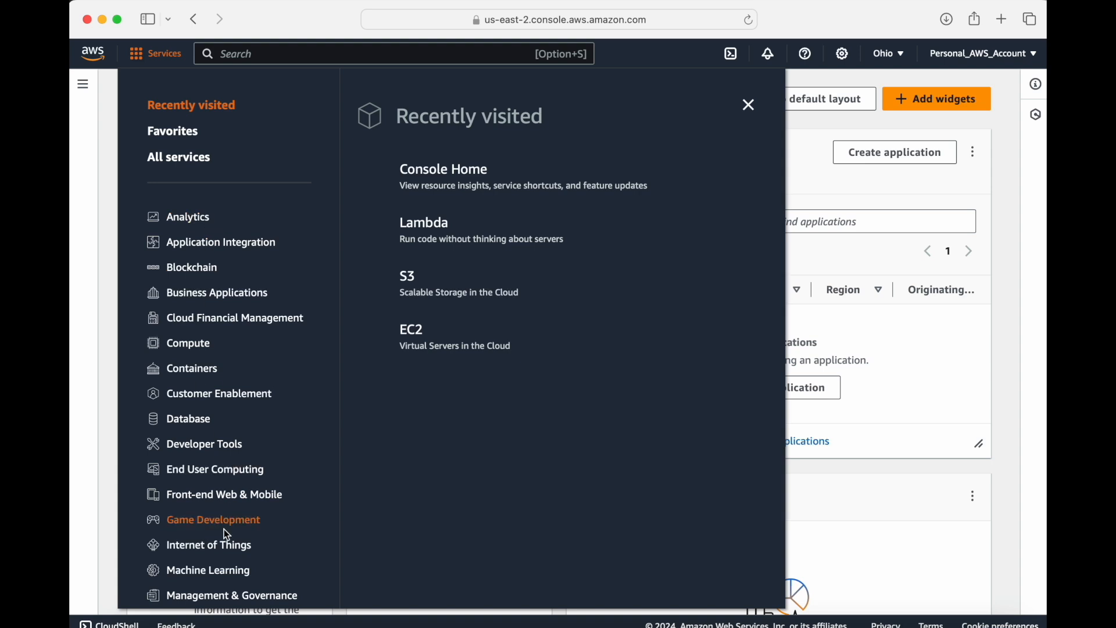
scroll(217, 516, "down", 5)
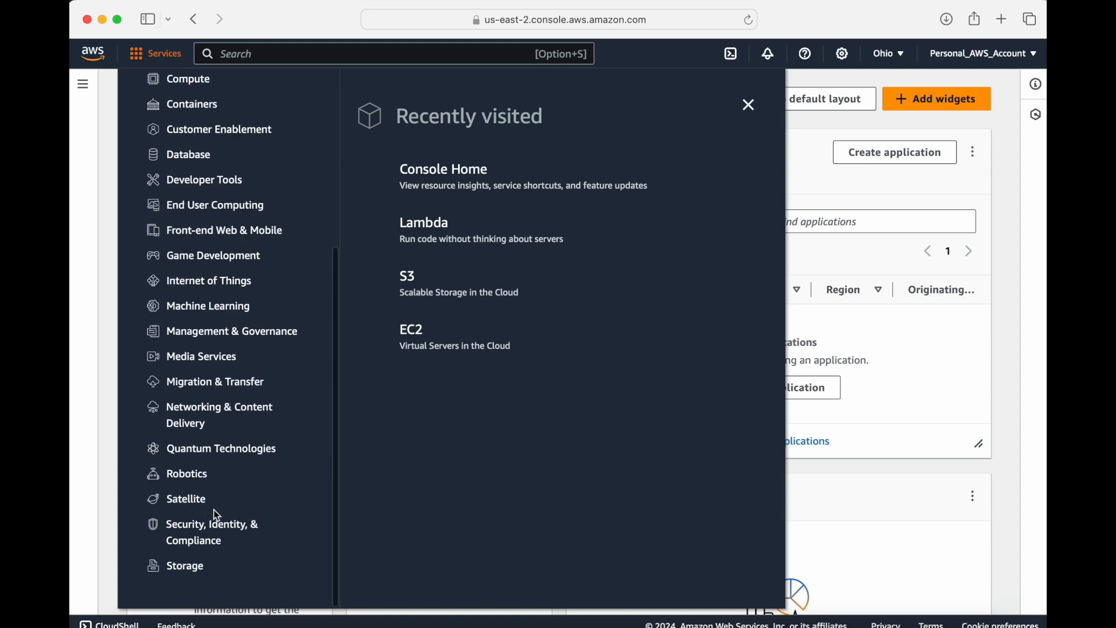
scroll(217, 516, "up", 5)
left_click(84, 85)
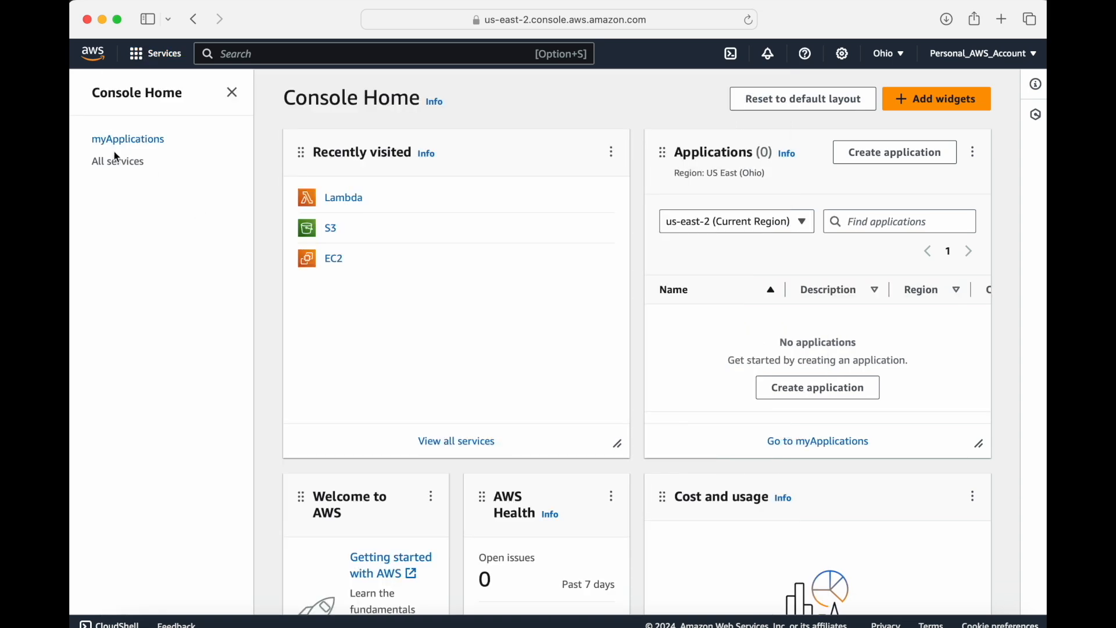
Show All services and scroll through the service categories
left_click(122, 162)
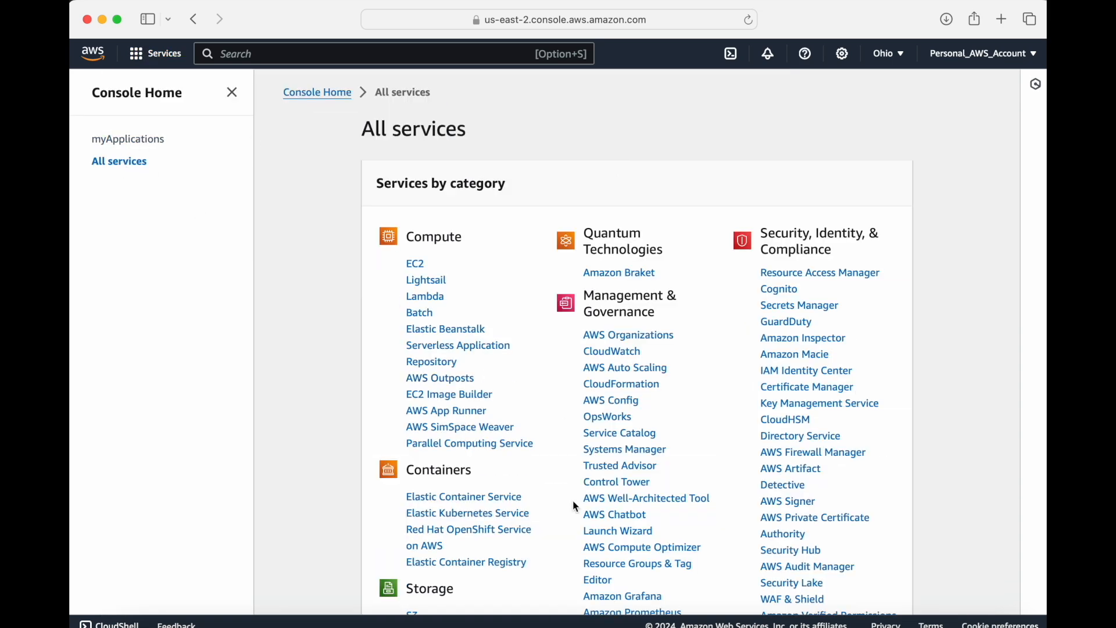
scroll(576, 506, "down", 5)
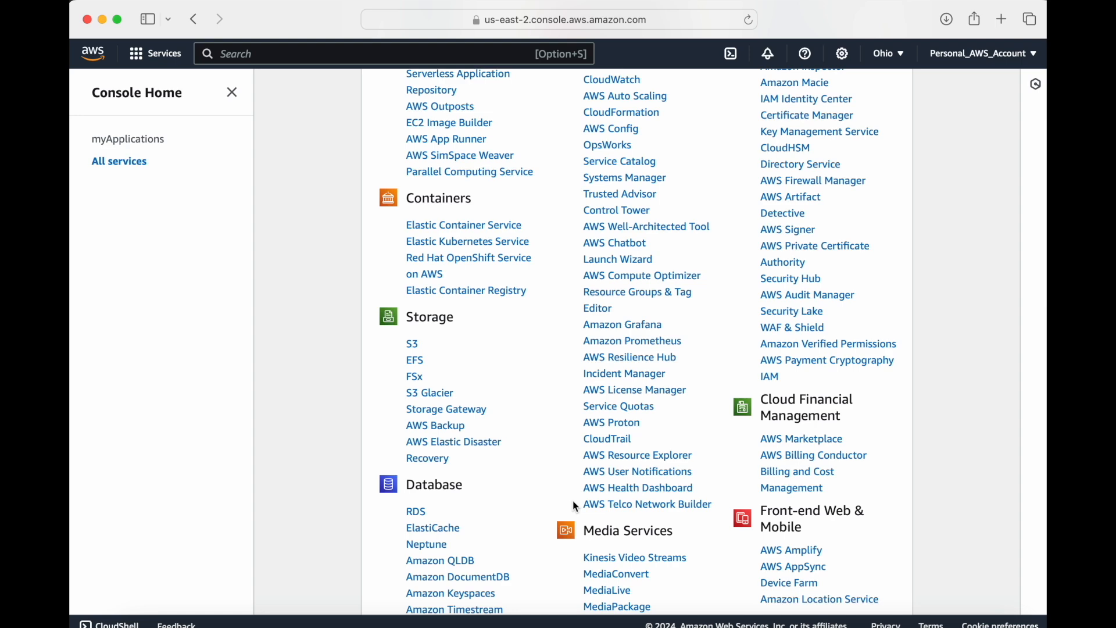
scroll(573, 500, "up", 5)
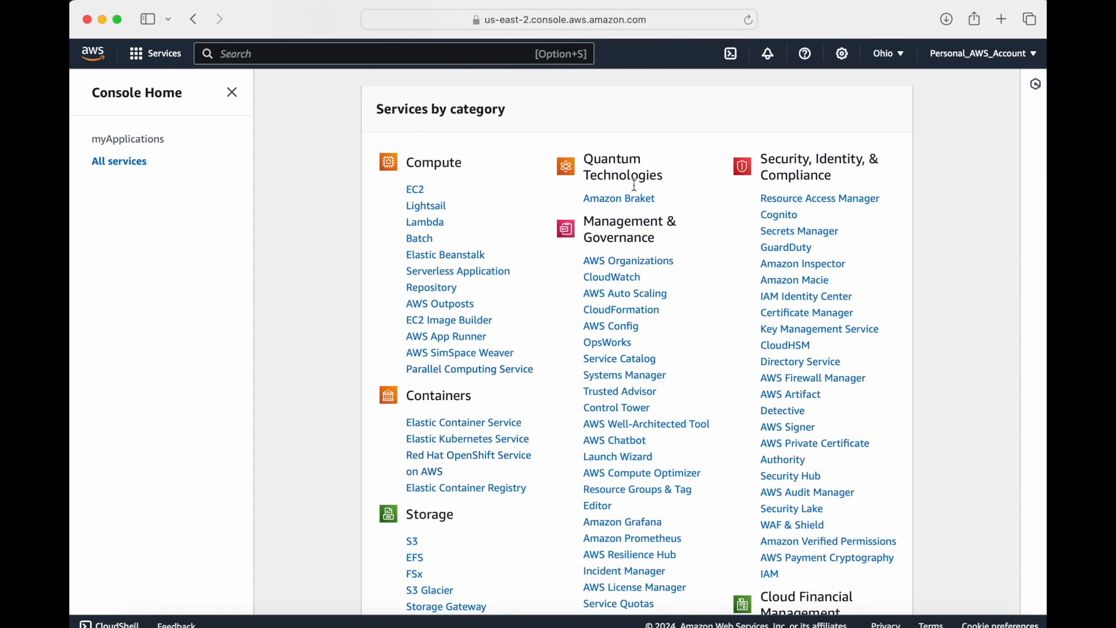
scroll(640, 364, "down", 5)
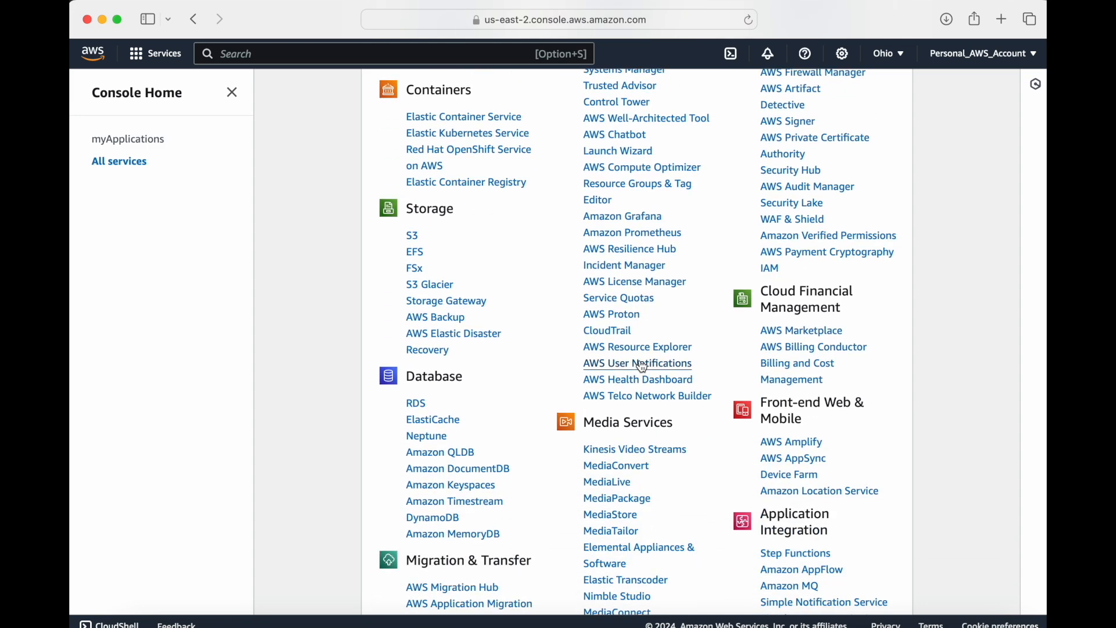
scroll(589, 185, "up", 3)
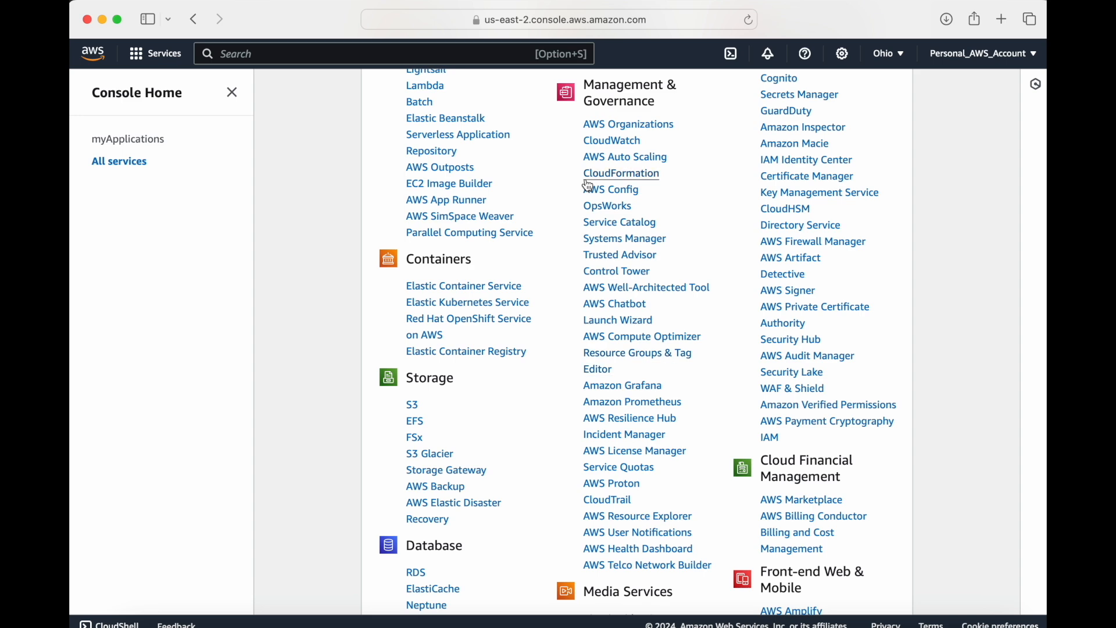
scroll(588, 185, "up", 4)
Open EC2 from Compute, hide its sidebar, and start a new instance launch
left_click(415, 265)
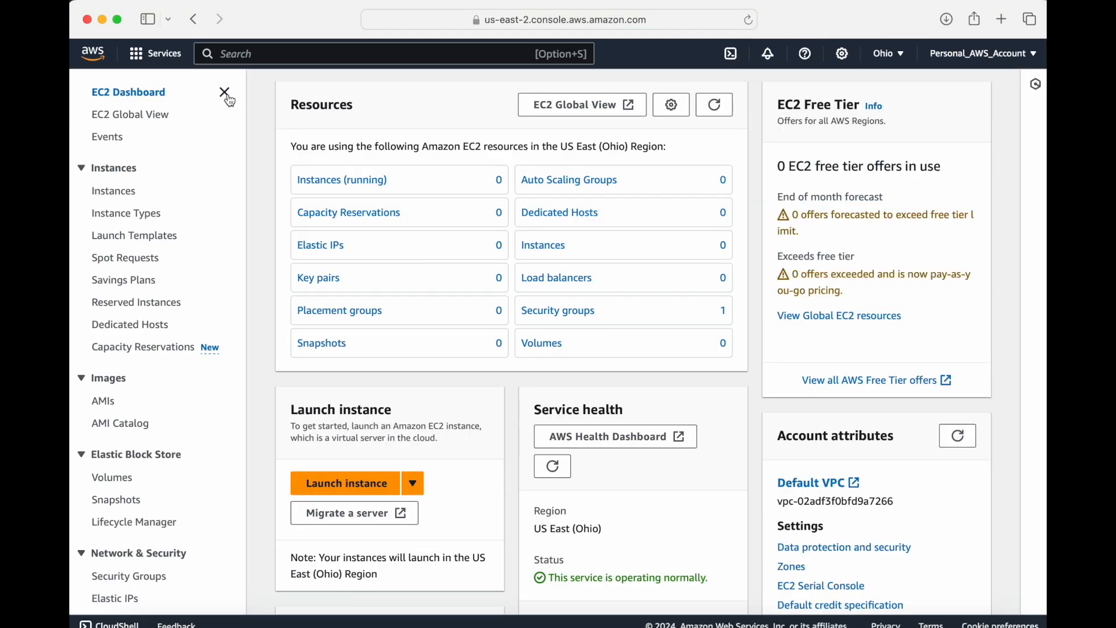
left_click(225, 92)
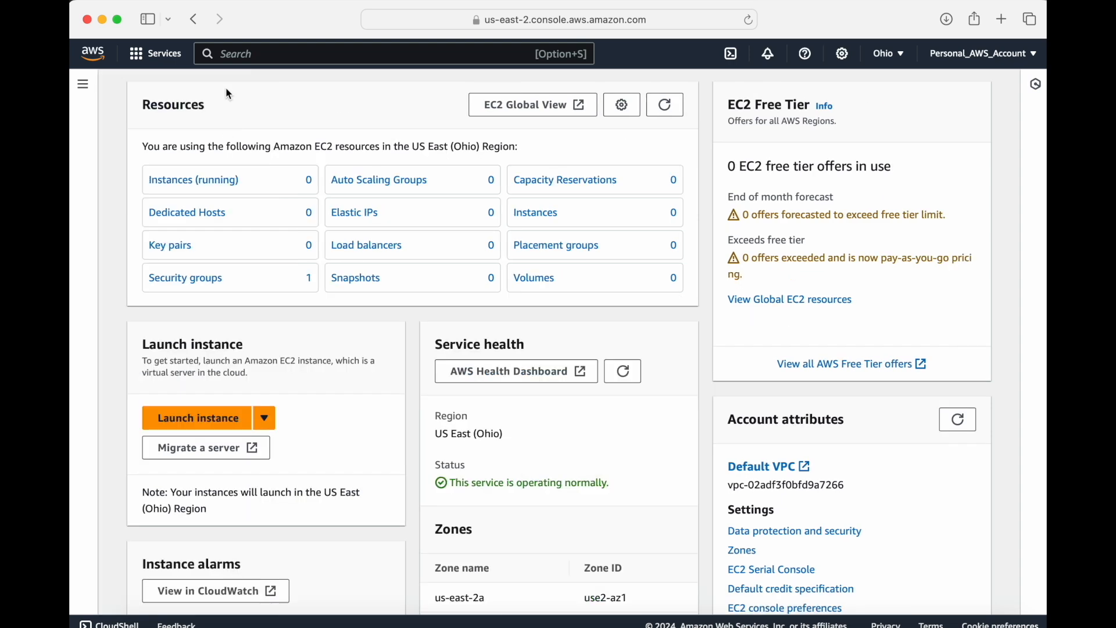
left_click(189, 420)
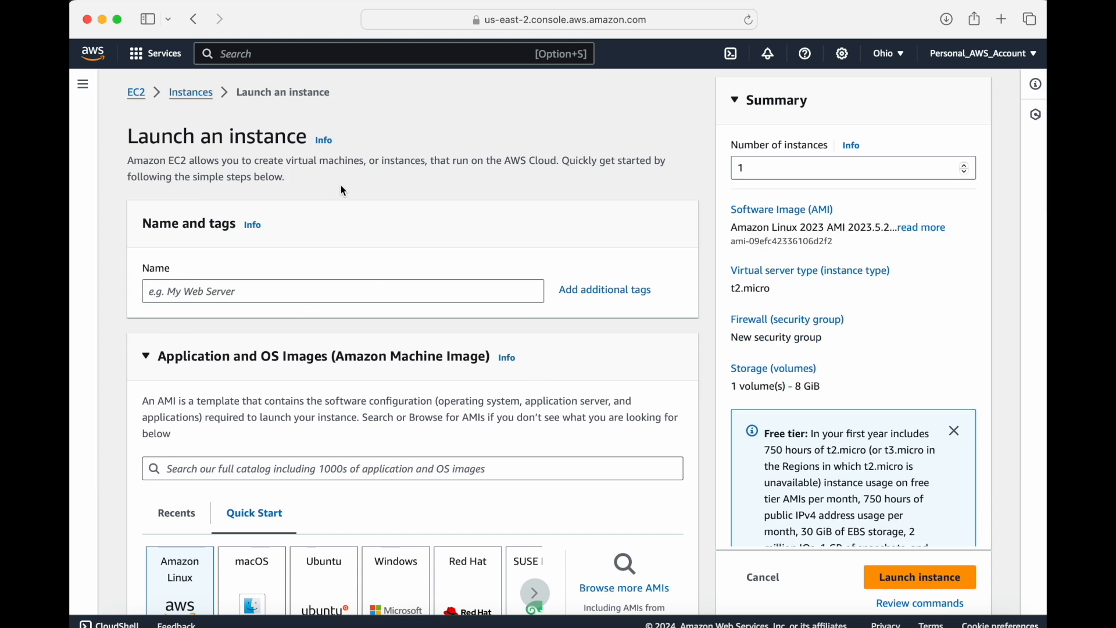
Name the new instance 'My First Web Server' under Name and tags
scroll(394, 454, "down", 10)
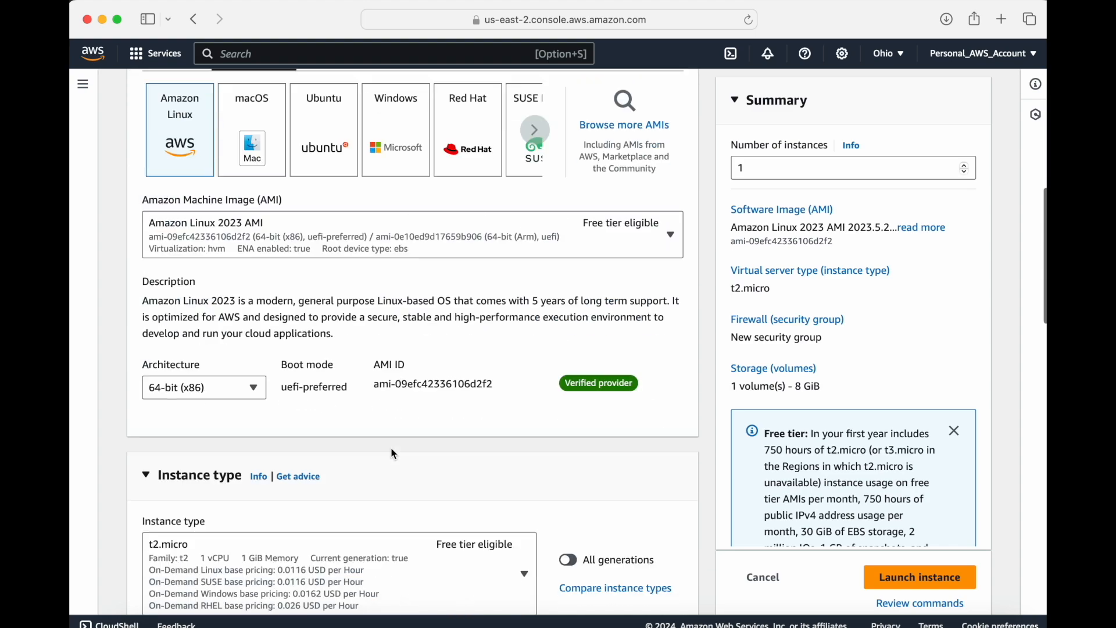
scroll(392, 451, "down", 13)
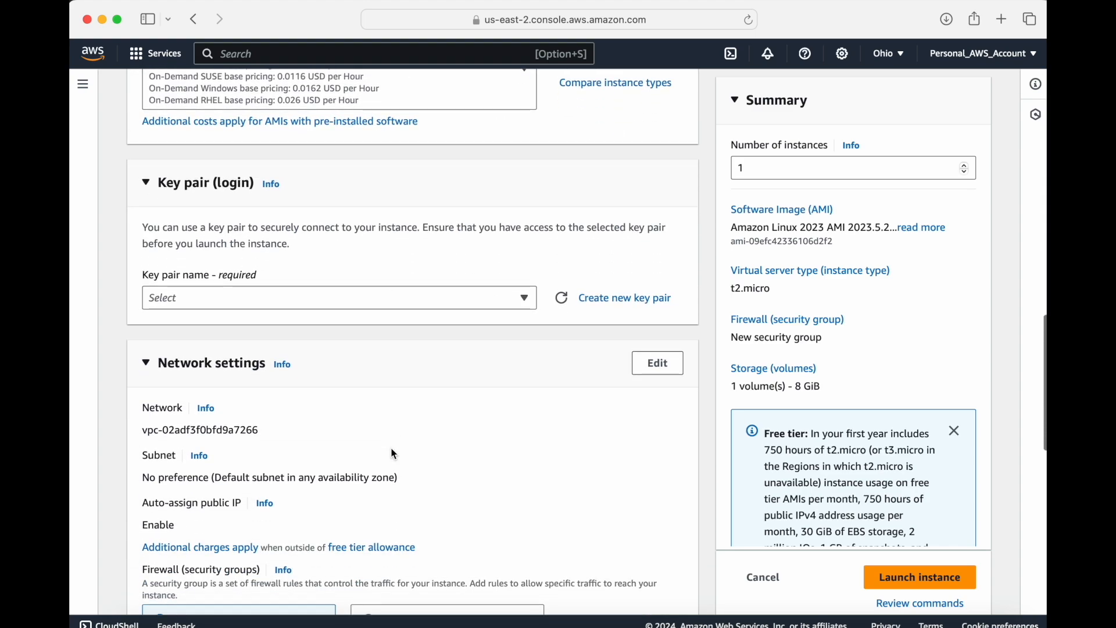
scroll(391, 448, "up", 20)
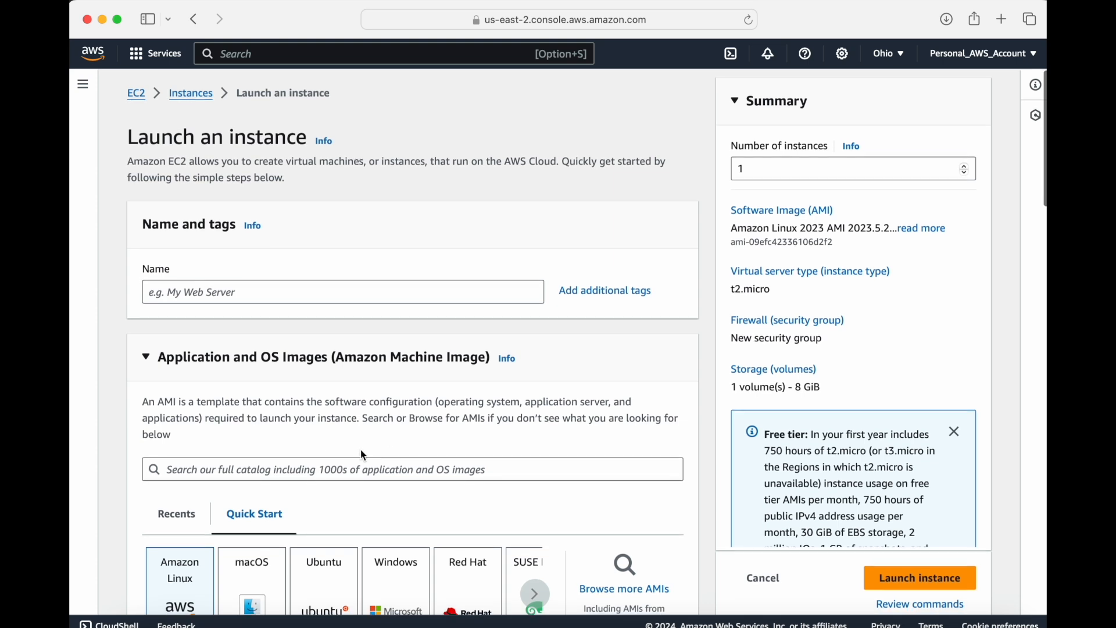
left_click(212, 290)
type("My")
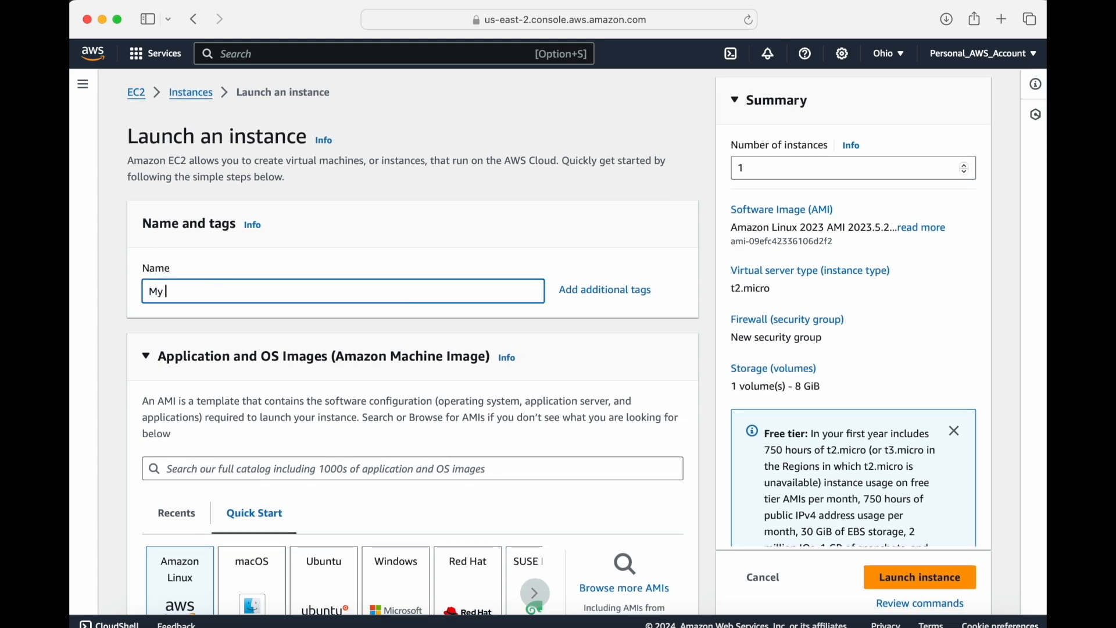
type(" First Web Server")
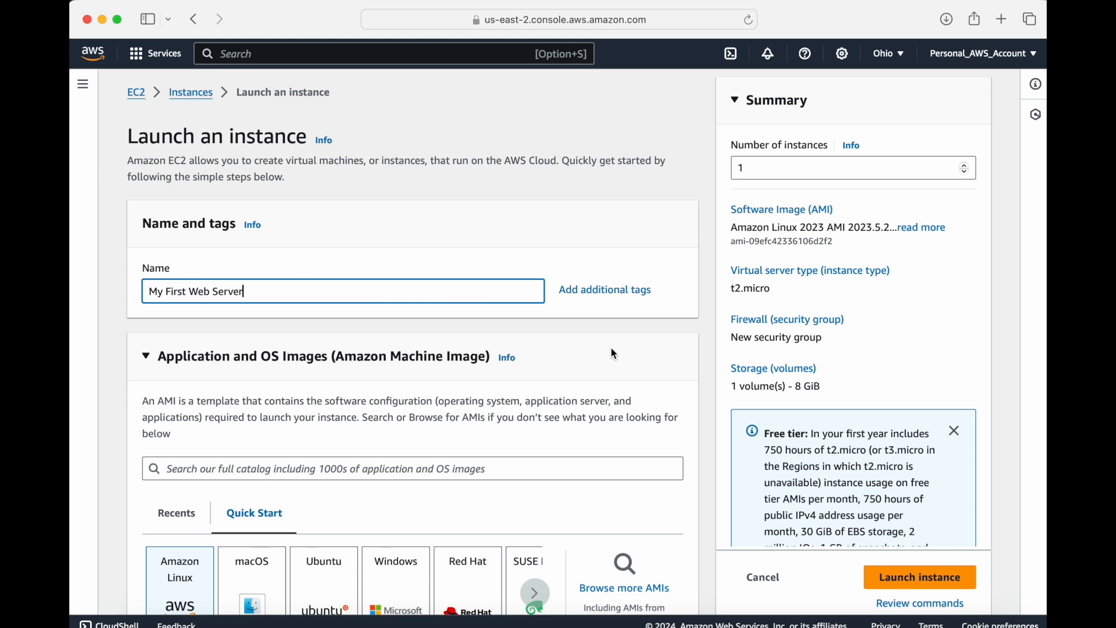
scroll(614, 354, "down", 3)
scroll(271, 298, "down", 1)
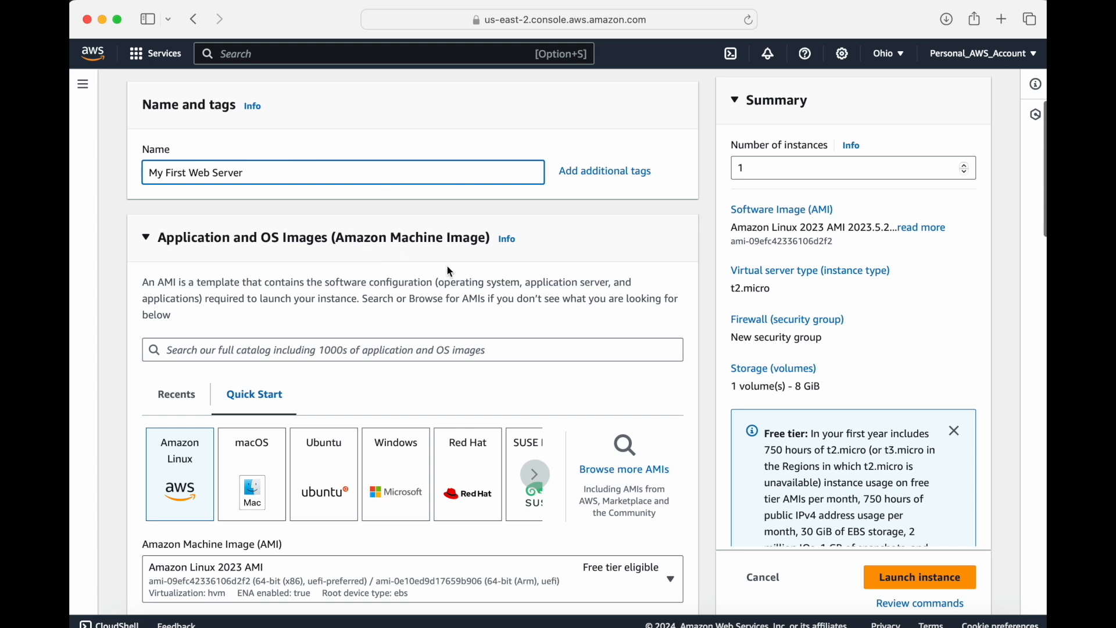
scroll(182, 455, "down", 2)
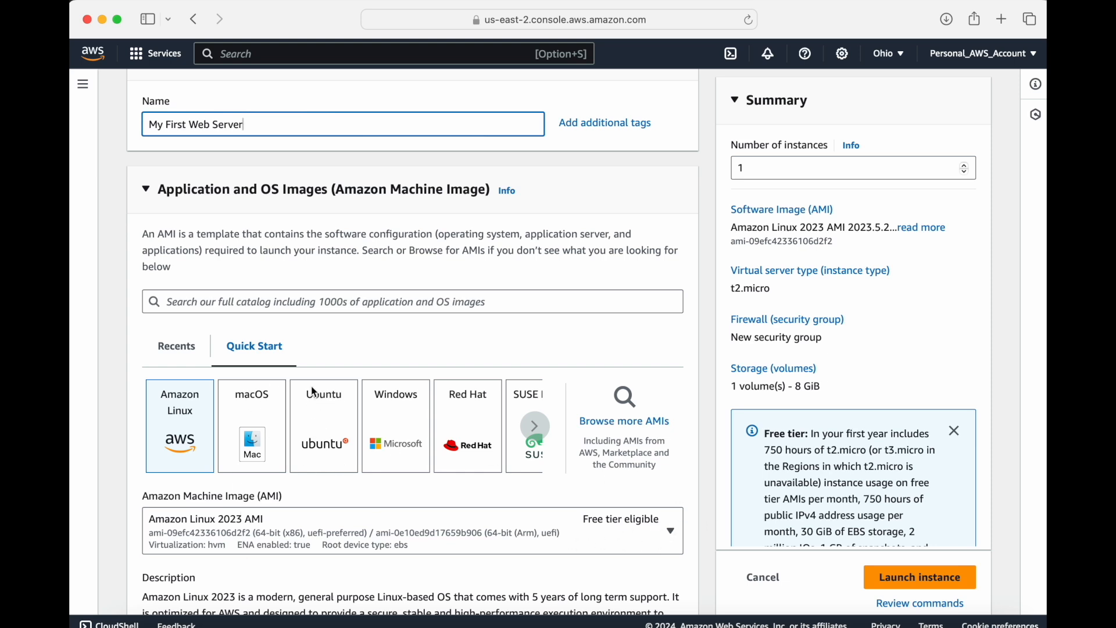
Try Ubuntu as the machine image, then switch back to Amazon Linux and confirm
left_click(342, 429)
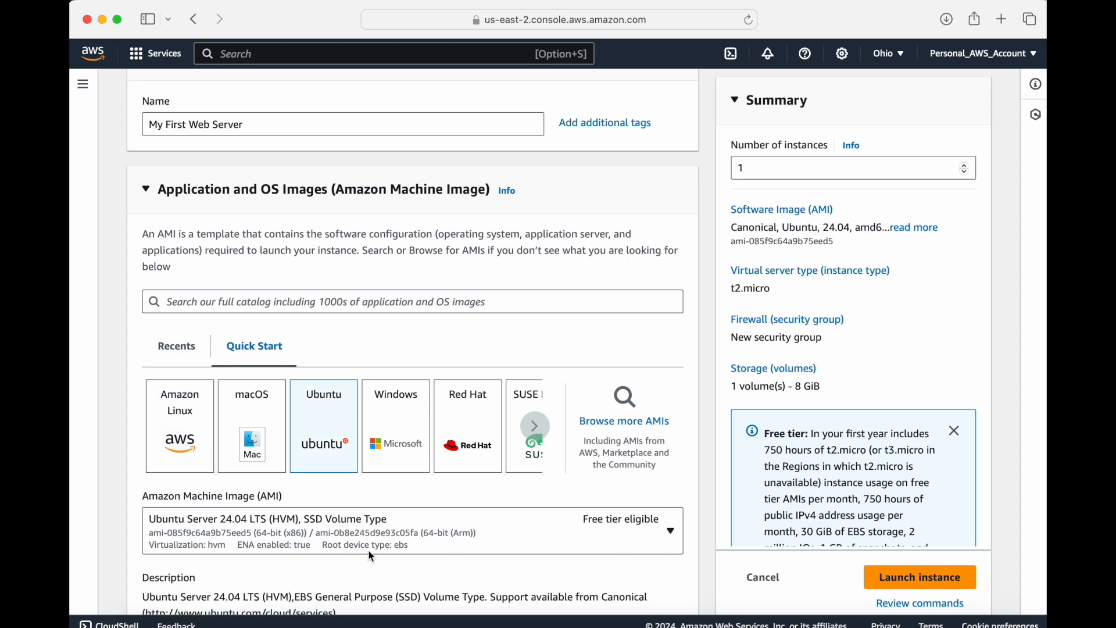
left_click(181, 430)
left_click(811, 454)
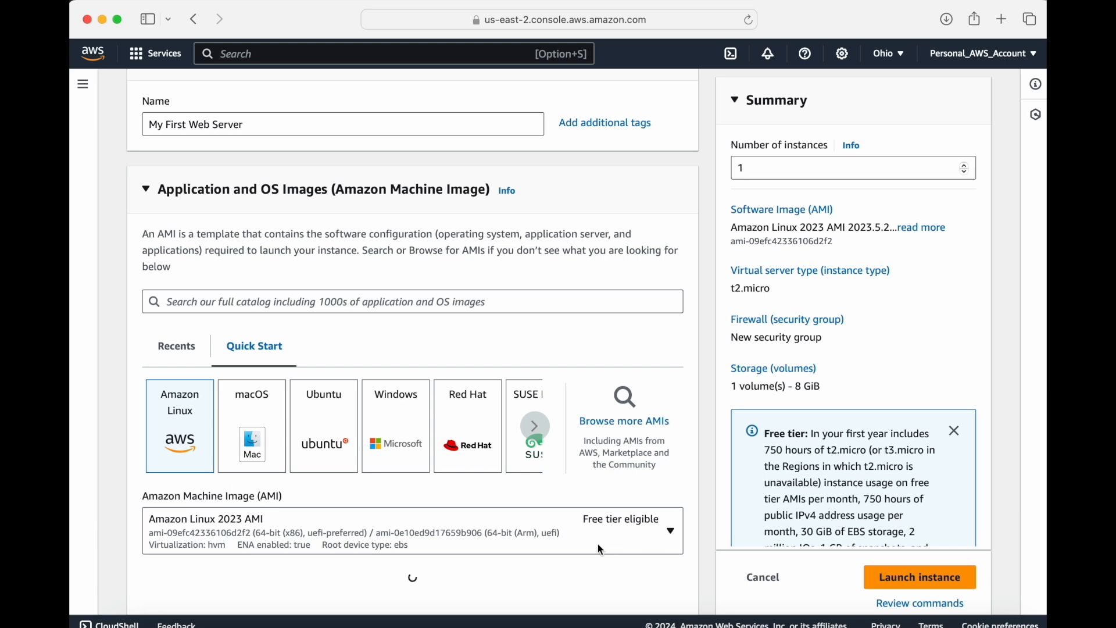
Look through the instance type sizes and keep free-tier t2.micro selected
scroll(599, 547, "down", 5)
scroll(600, 549, "down", 3)
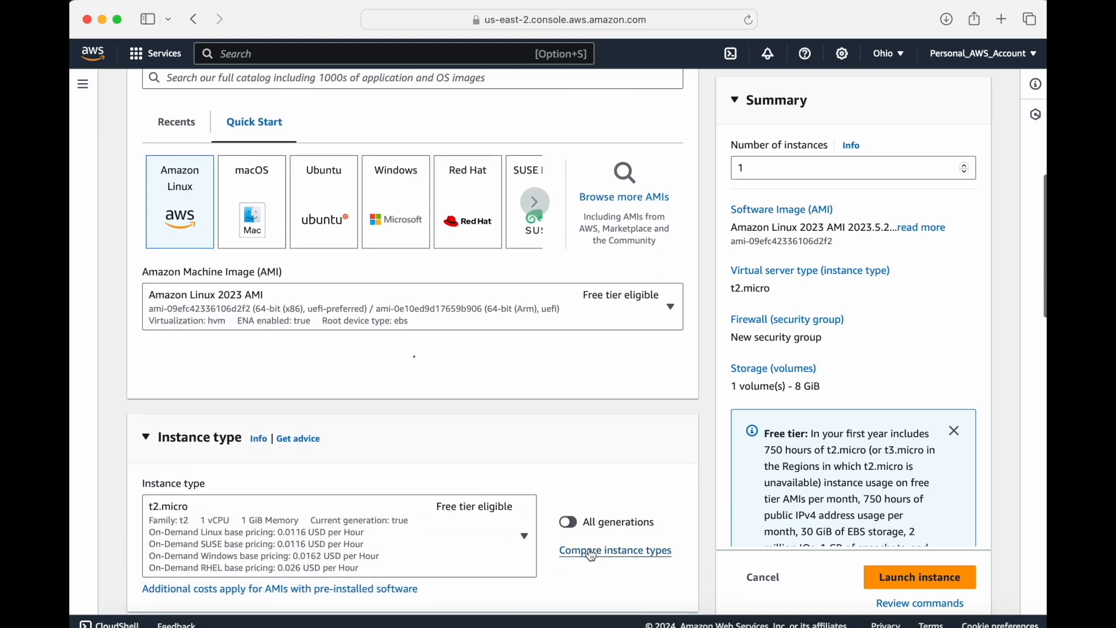
scroll(430, 452, "down", 3)
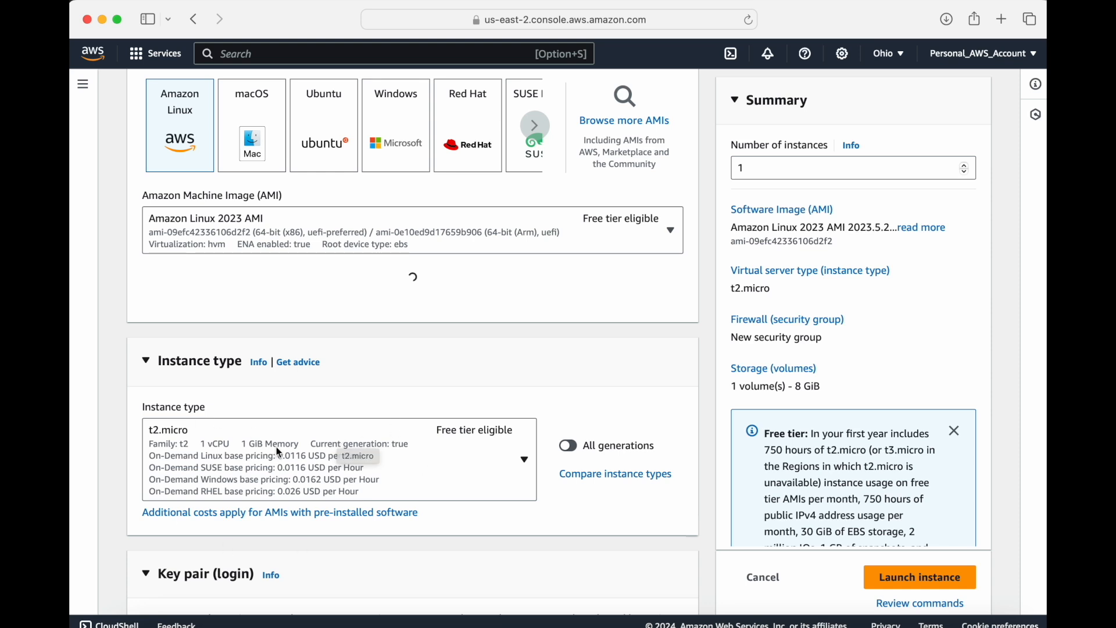
left_click(524, 462)
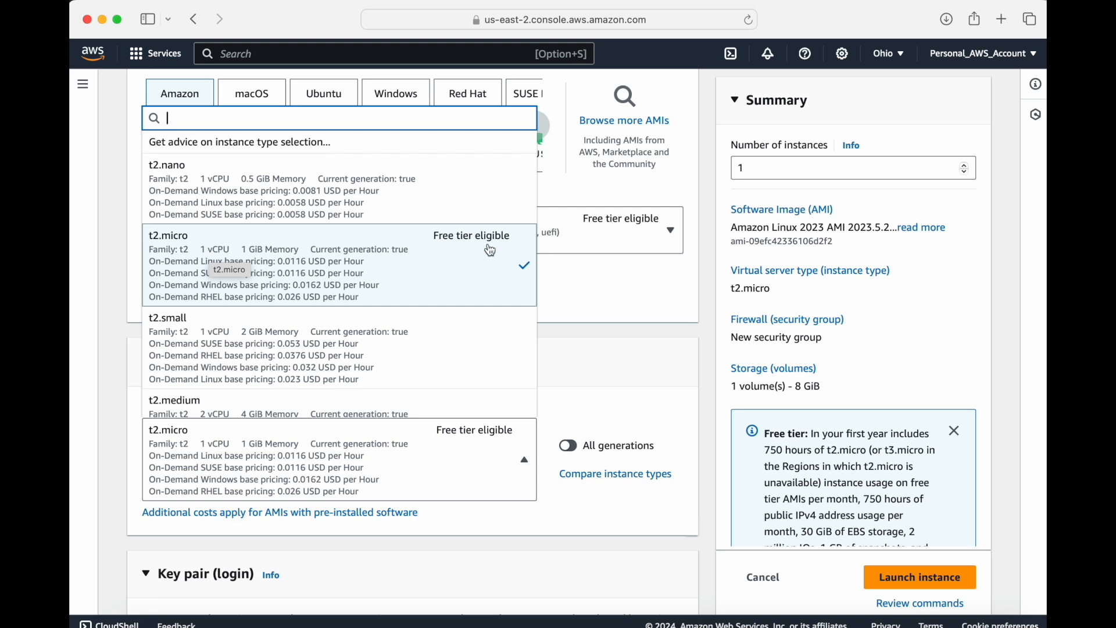
scroll(449, 312, "down", 2)
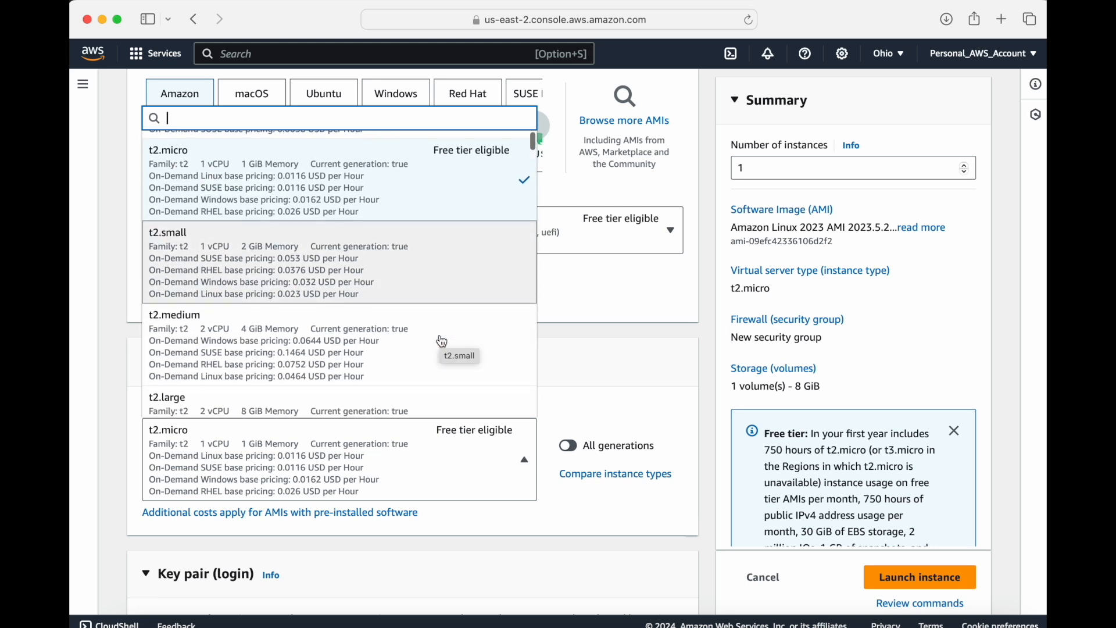
scroll(387, 295, "up", 3)
scroll(389, 297, "down", 10)
scroll(388, 296, "up", 10)
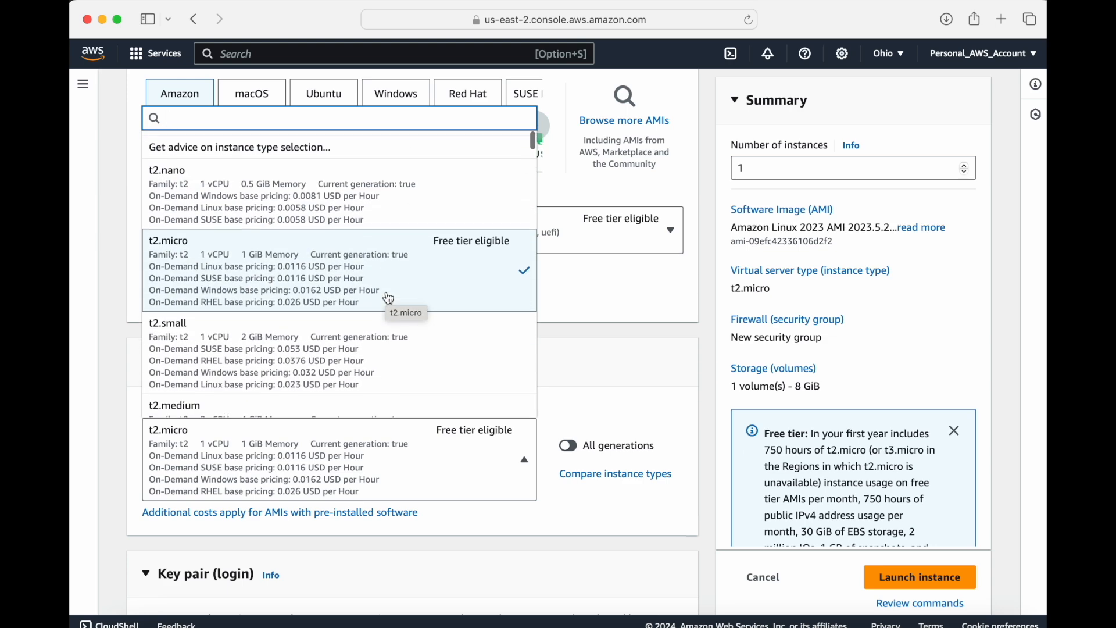
scroll(356, 340, "down", 15)
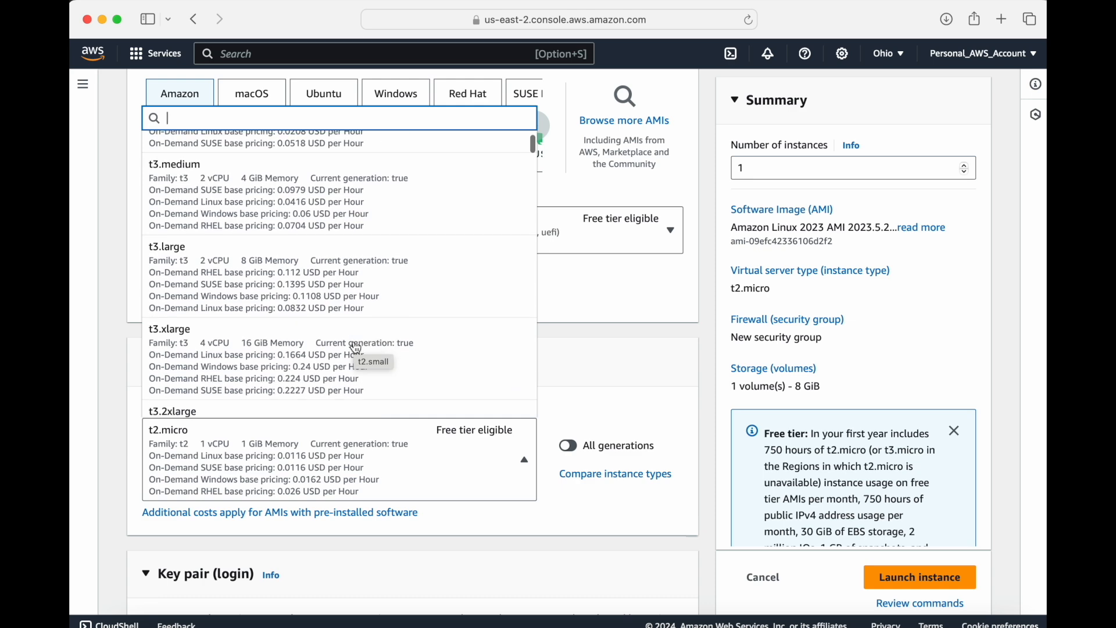
left_click(106, 403)
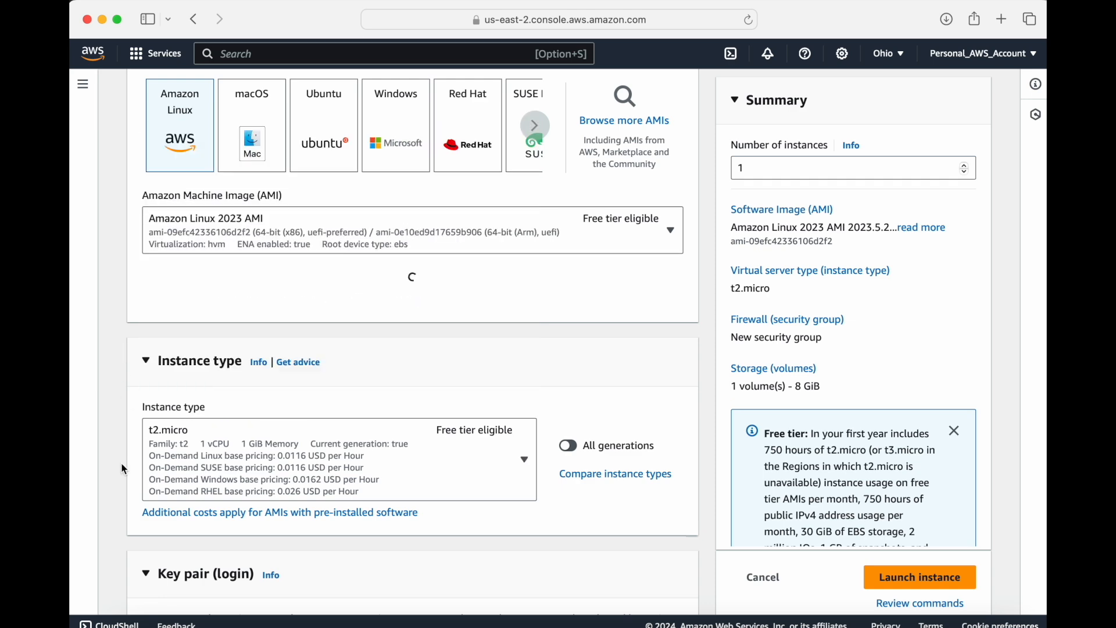
scroll(121, 462, "down", 5)
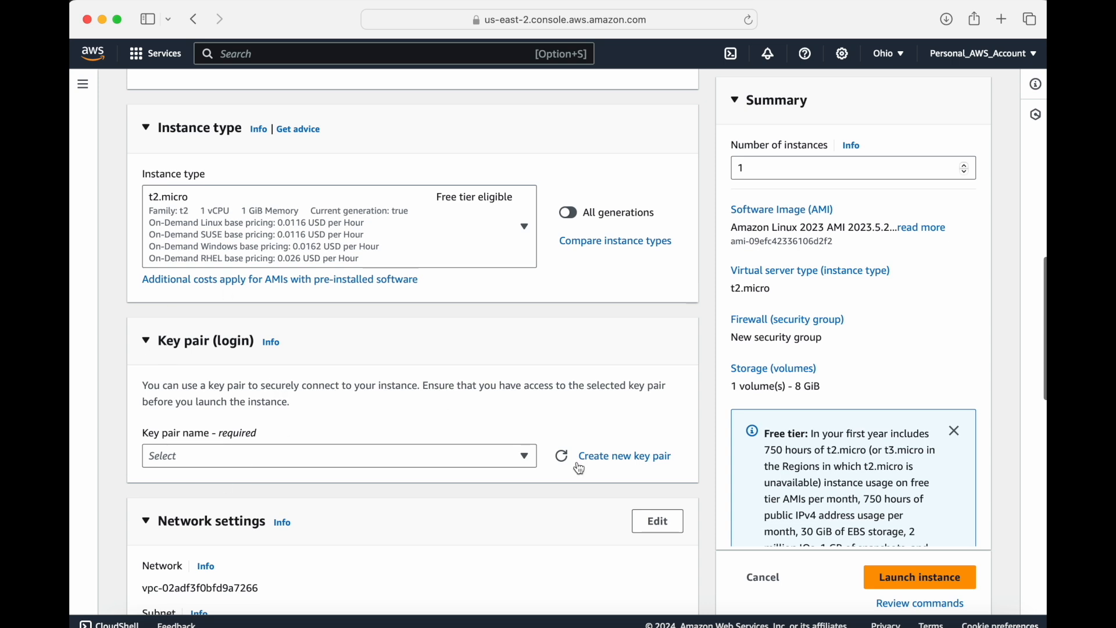
left_click(526, 458)
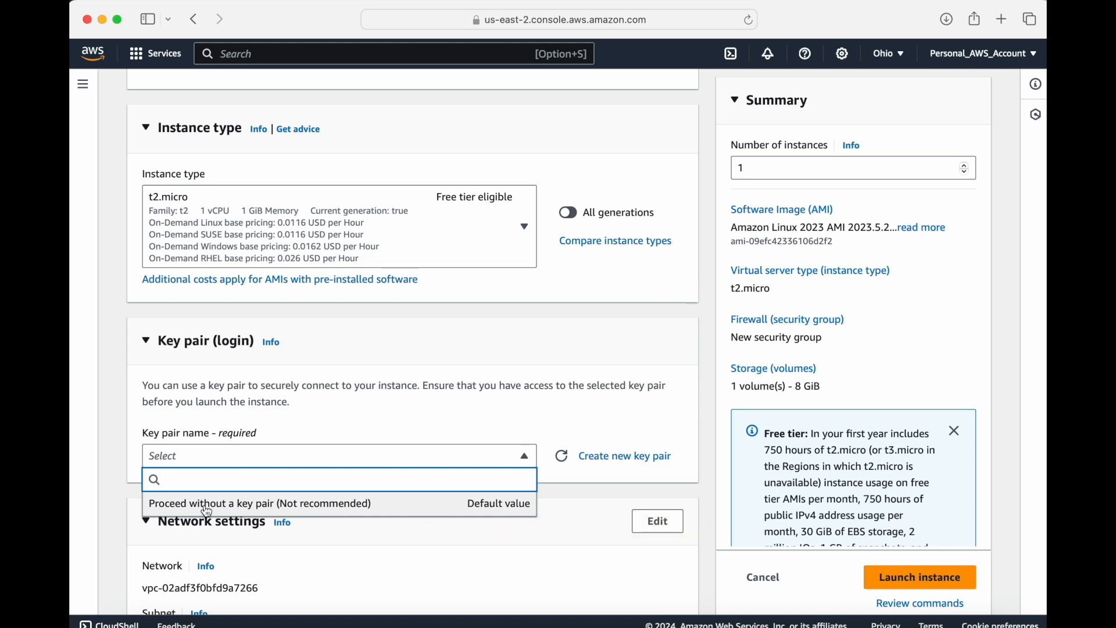
left_click(167, 405)
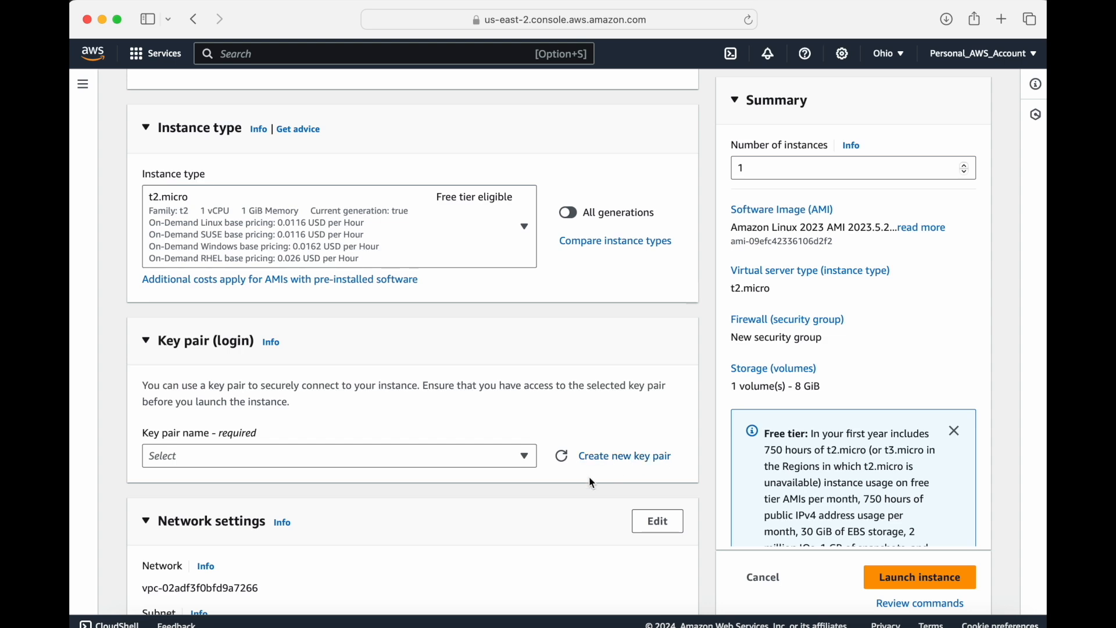
scroll(591, 483, "down", 5)
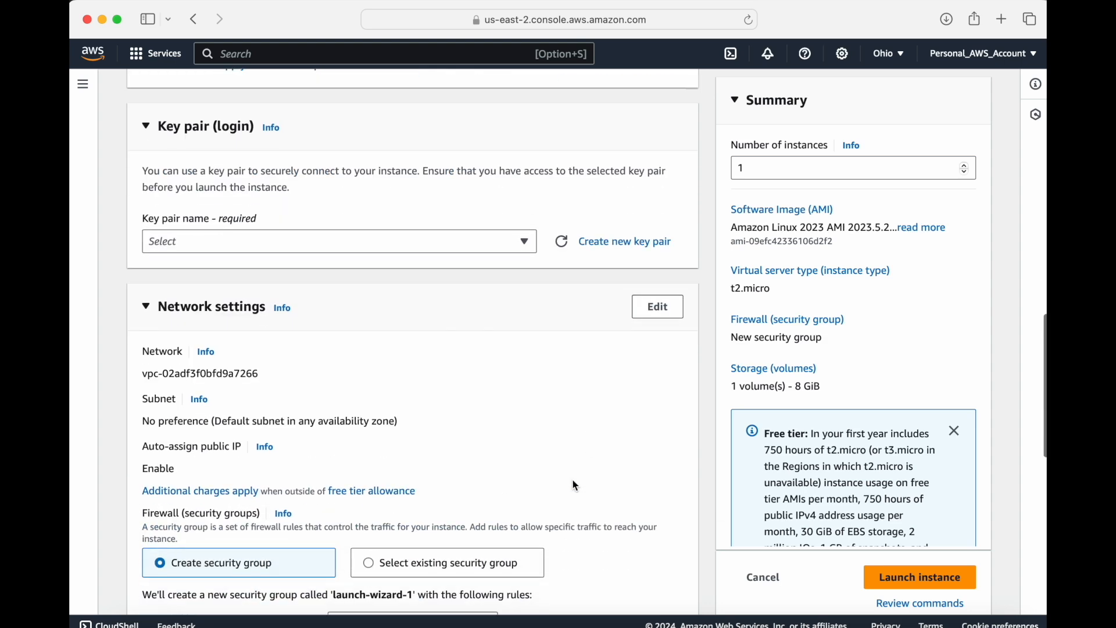
scroll(500, 468, "down", 2)
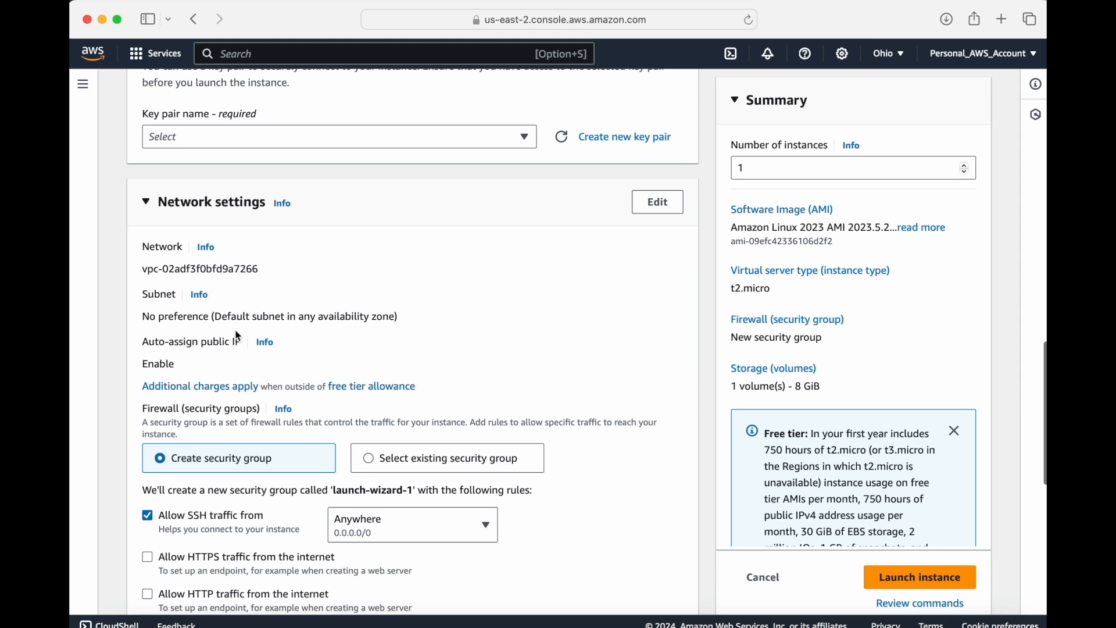
scroll(327, 336, "down", 1)
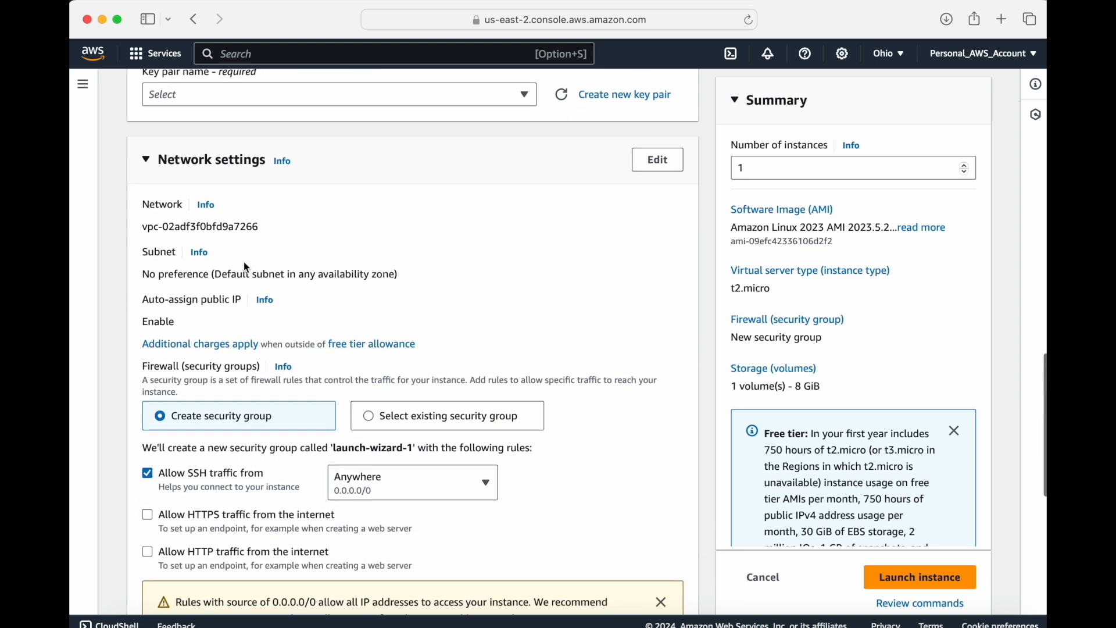
scroll(417, 317, "down", 4)
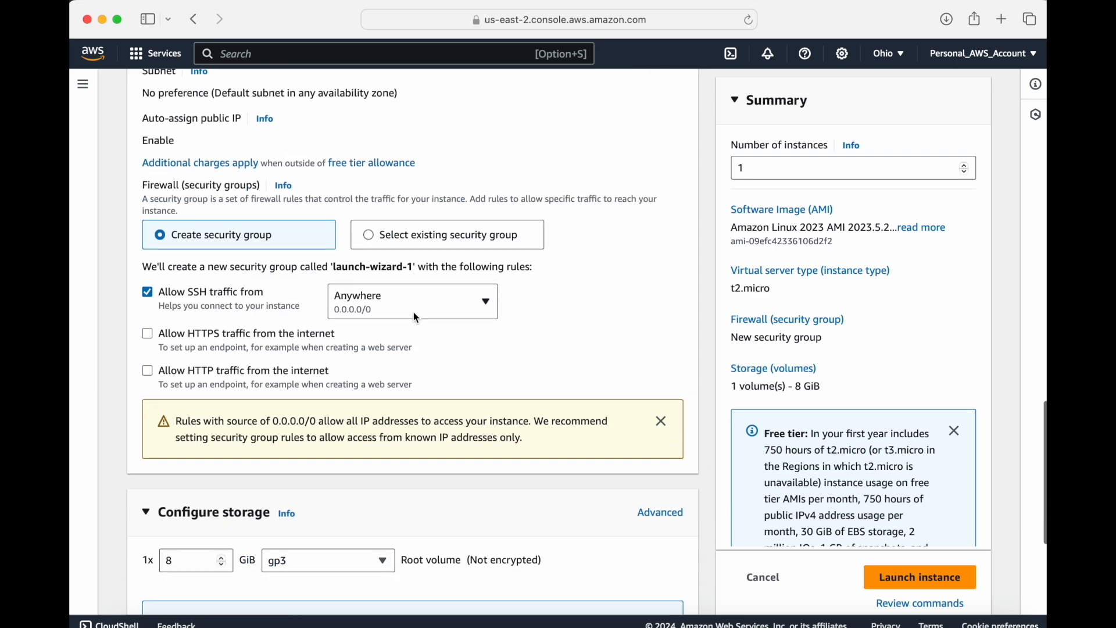
scroll(416, 317, "down", 3)
scroll(332, 390, "down", 1)
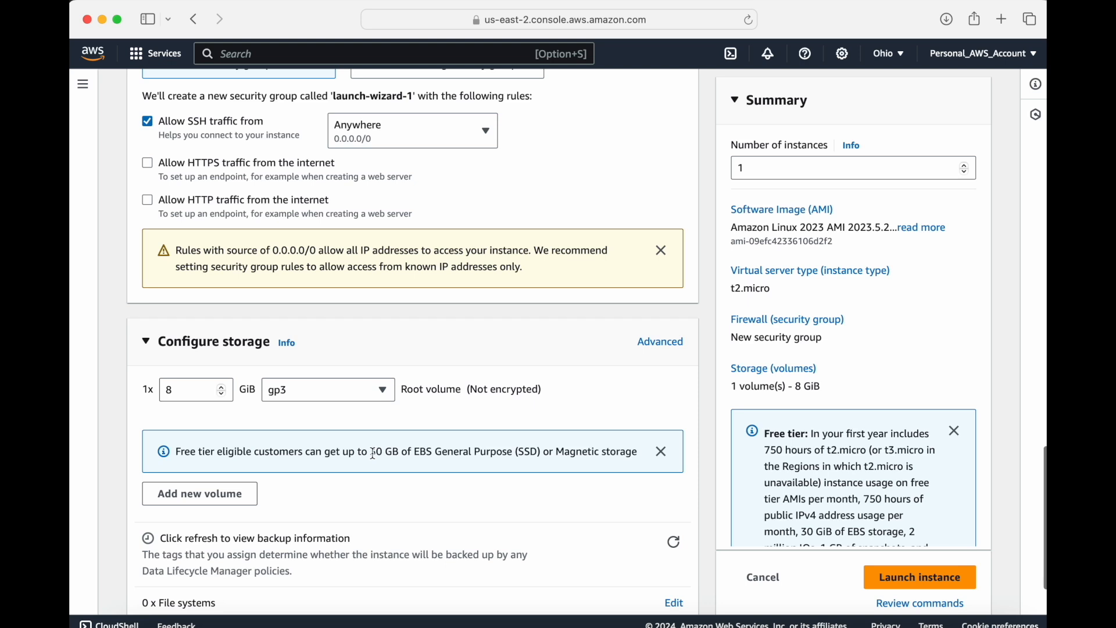
left_click_drag(372, 452, 433, 453)
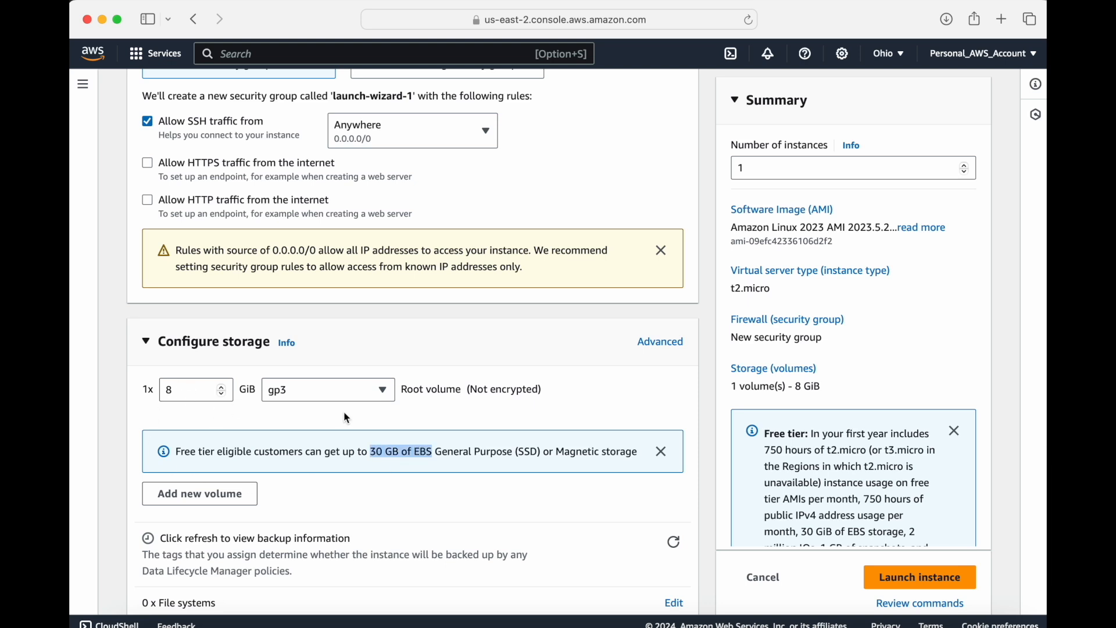
scroll(347, 418, "down", 3)
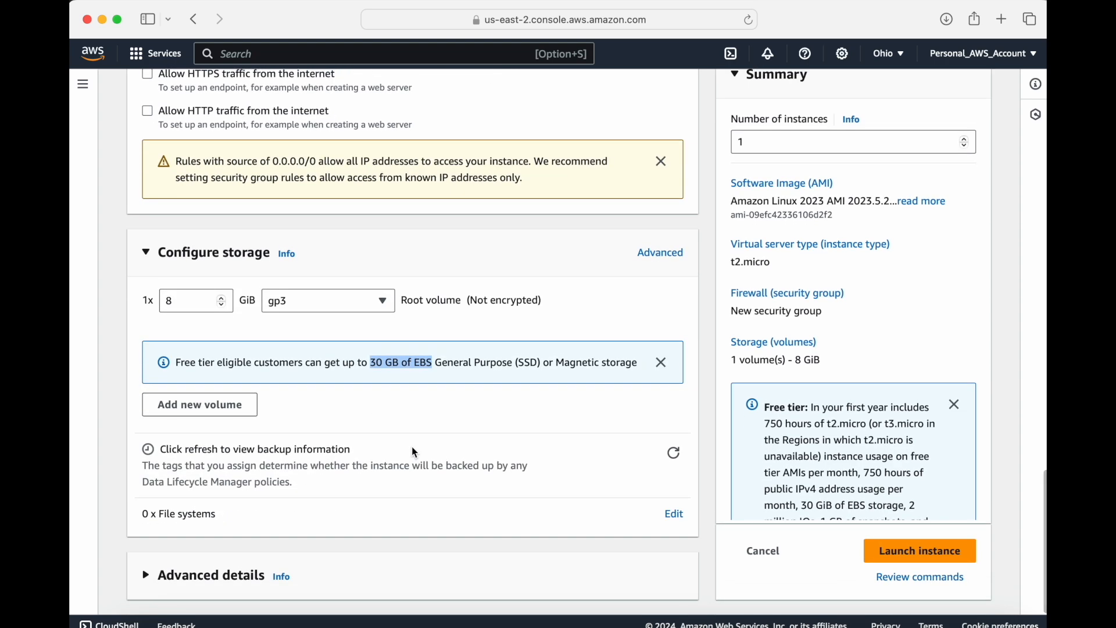
left_click(147, 578)
scroll(384, 487, "down", 6)
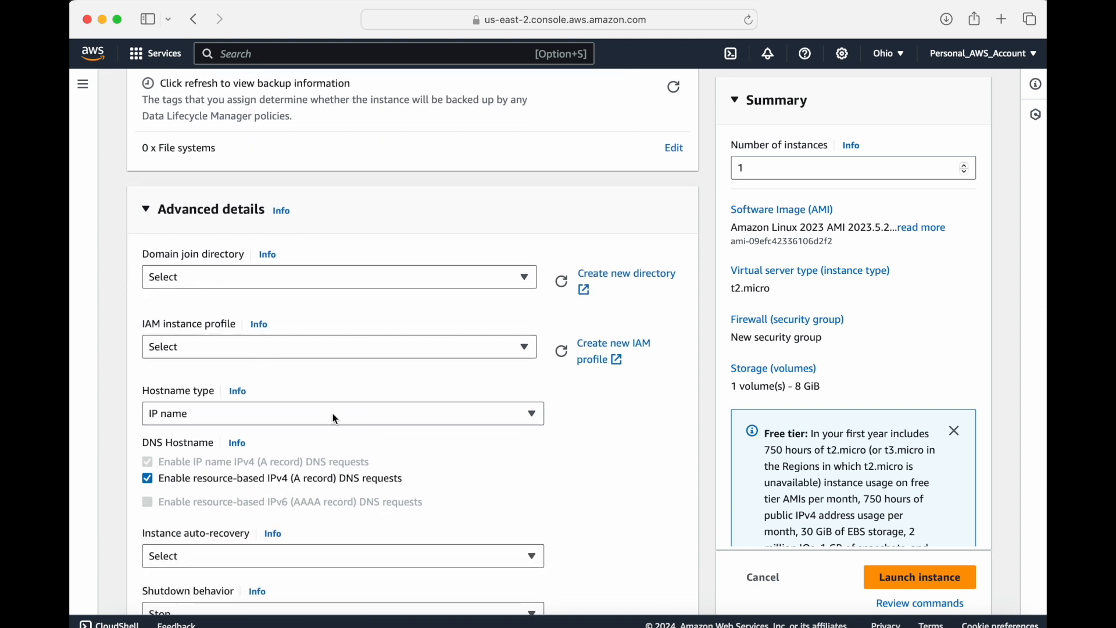
scroll(332, 414, "down", 2)
scroll(334, 415, "down", 8)
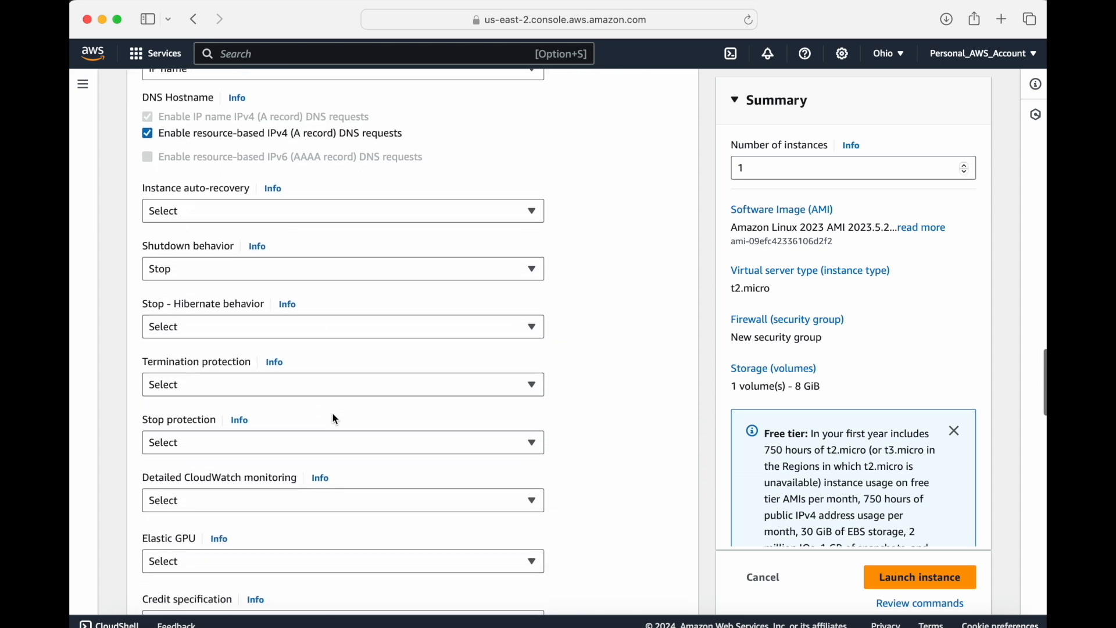
scroll(336, 419, "down", 2)
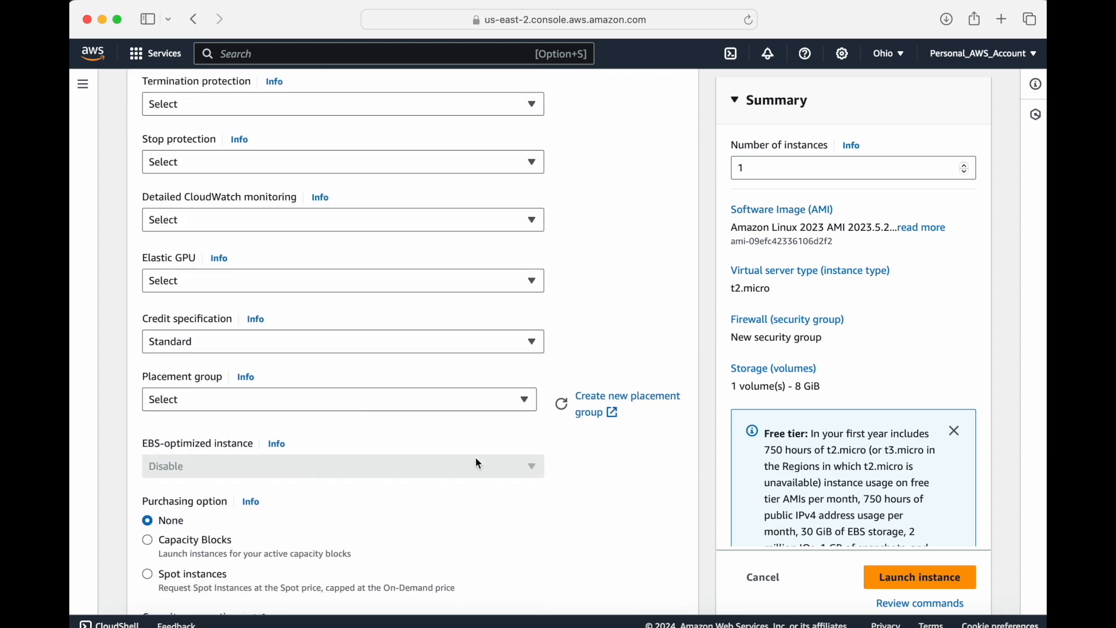
scroll(475, 458, "down", 3)
scroll(476, 458, "up", 20)
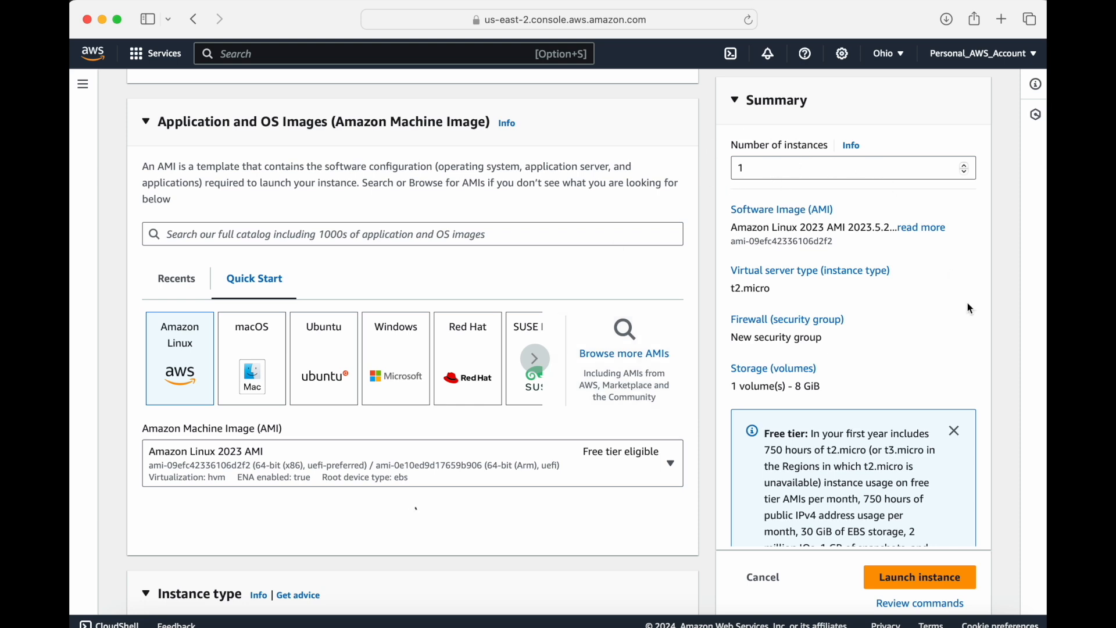
scroll(856, 321, "down", 3)
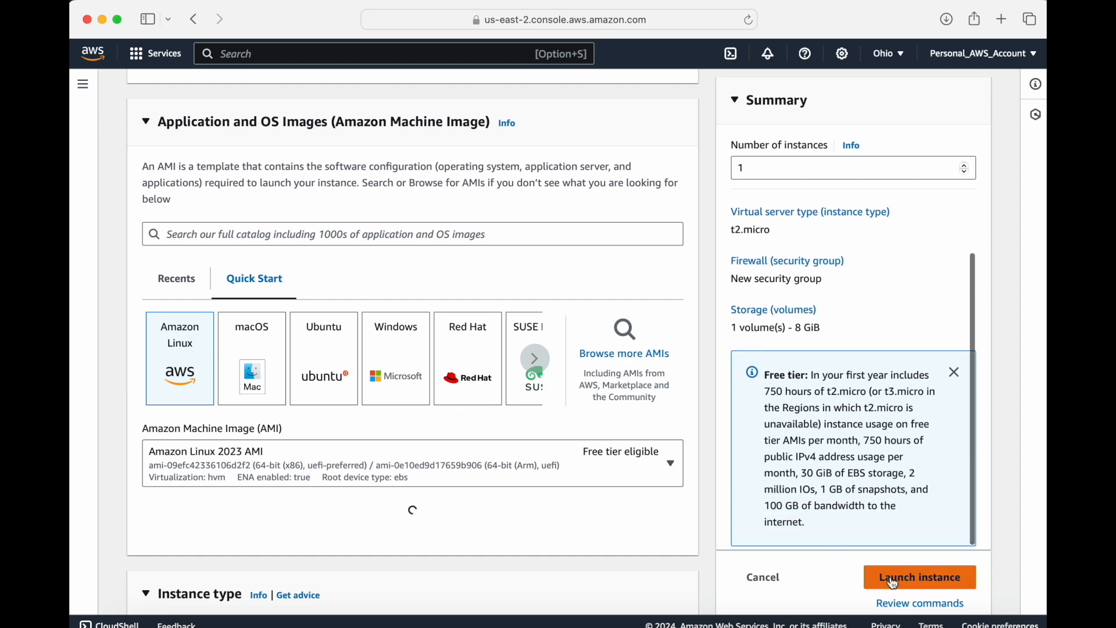
Launch with a new RSA .pem key pair named mywebserverkey, and view the downloaded key file
left_click(924, 578)
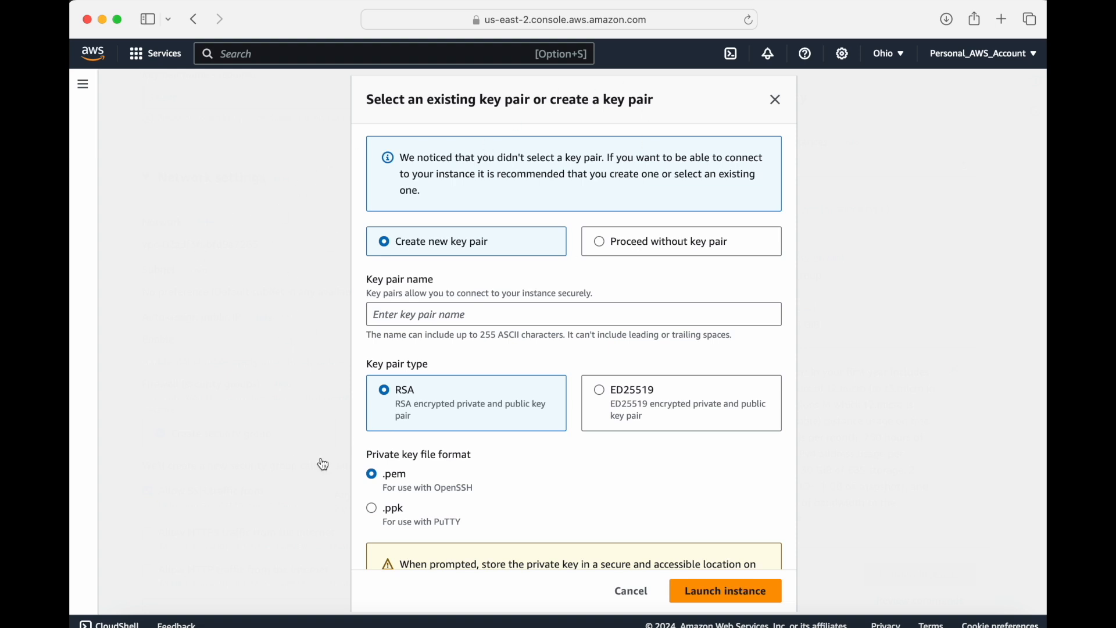
left_click(468, 319)
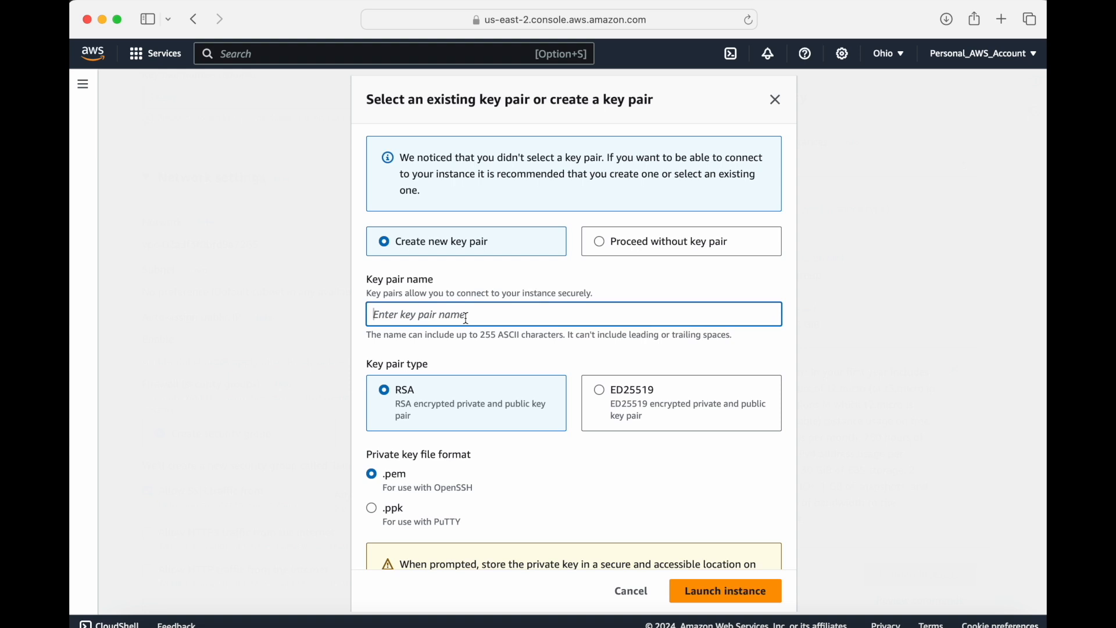
type("mywebserverkey")
scroll(480, 465, "down", 3)
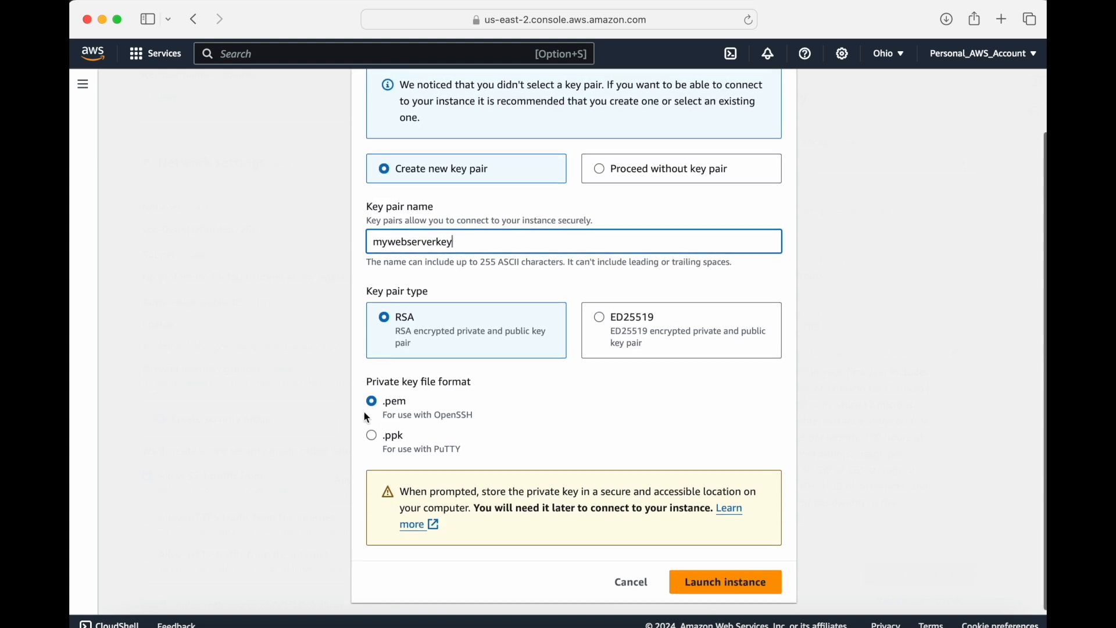
left_click(727, 589)
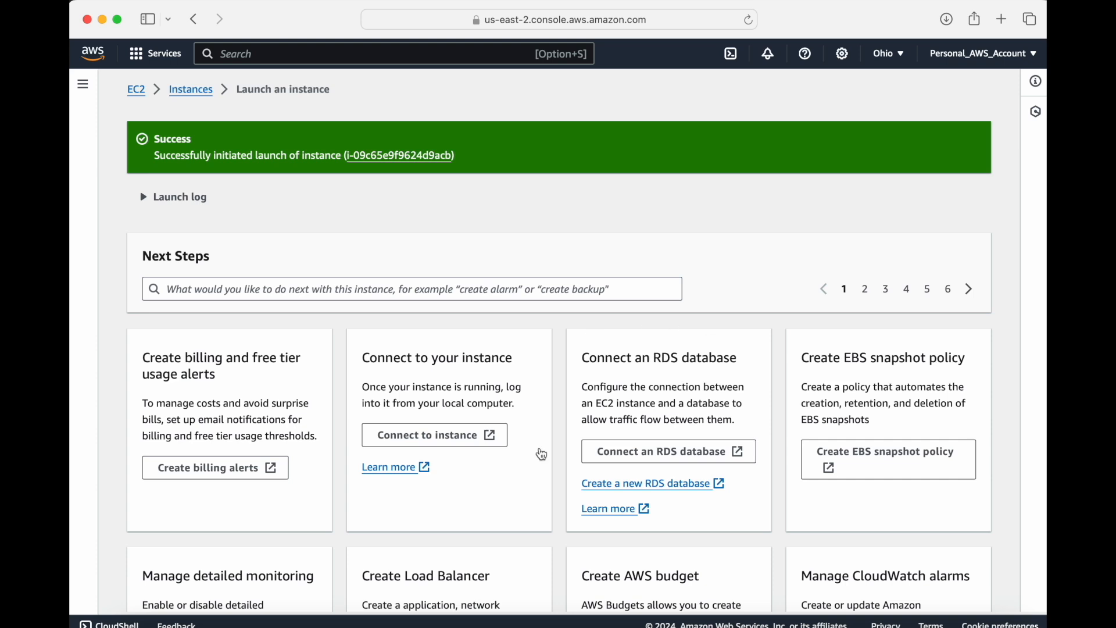
key("super+Tab")
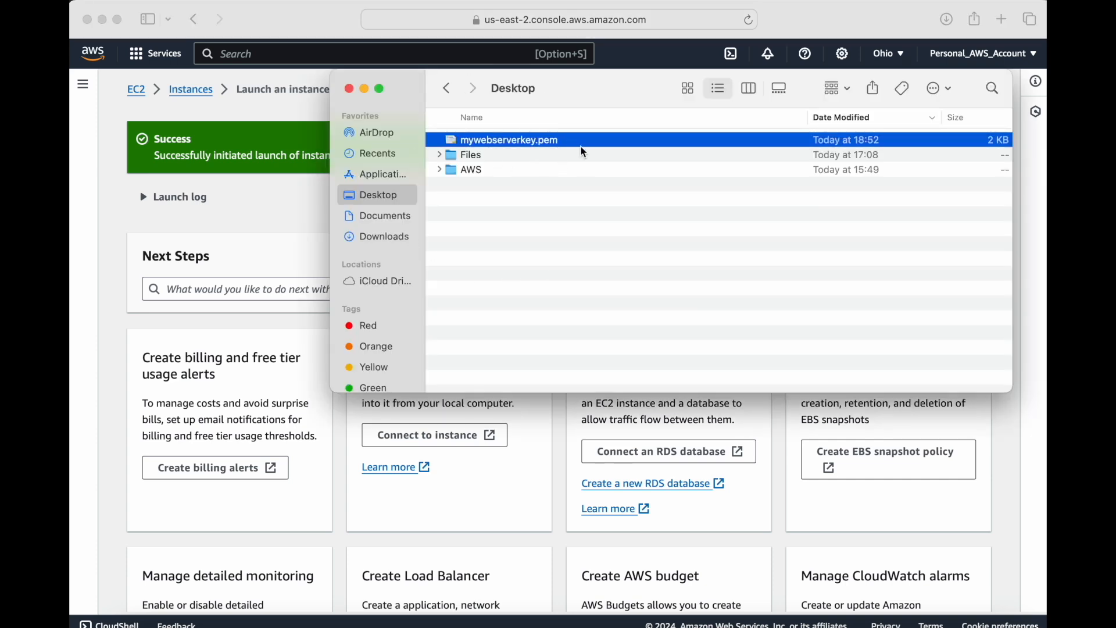
Select My First Web Server in the Instances list and open its public address in a new tab
left_click(348, 89)
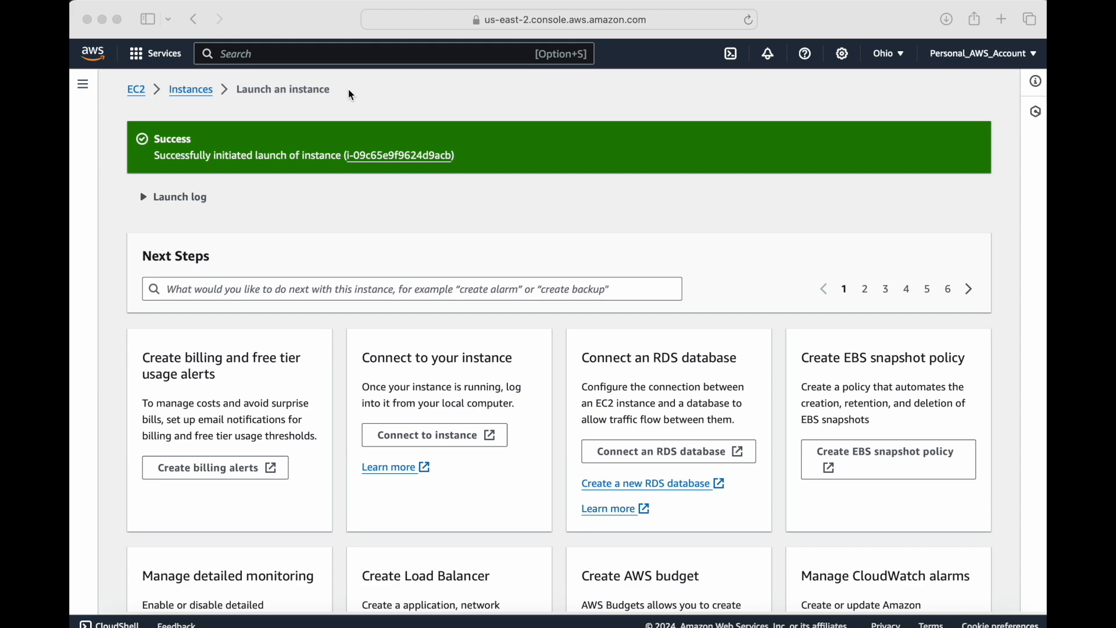
left_click(139, 91)
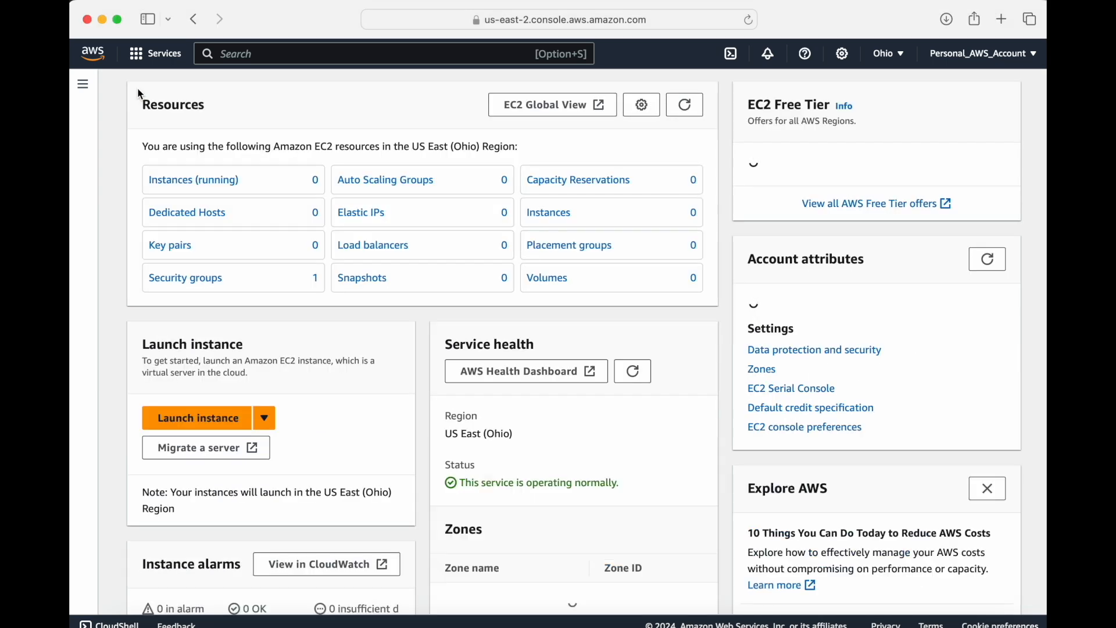
left_click(195, 180)
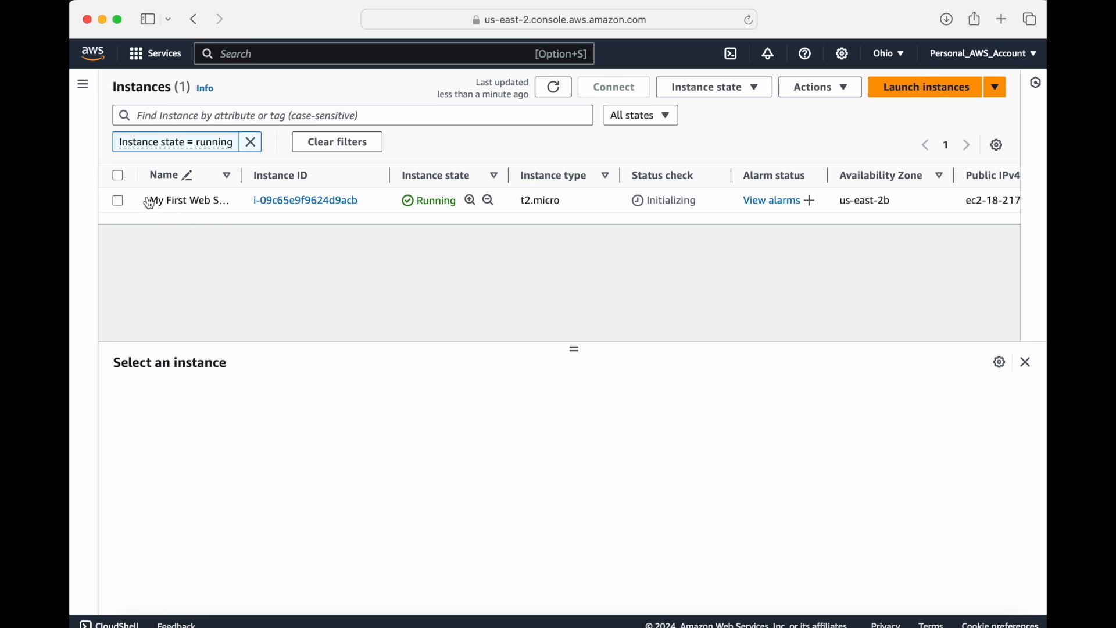
left_click(118, 202)
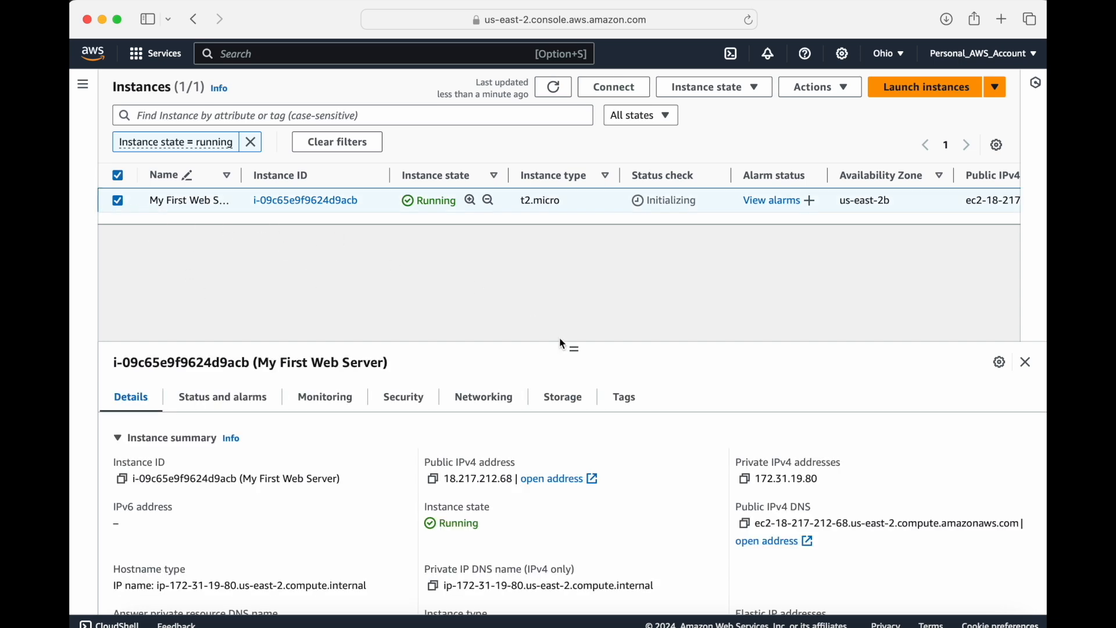
left_click_drag(574, 349, 574, 266)
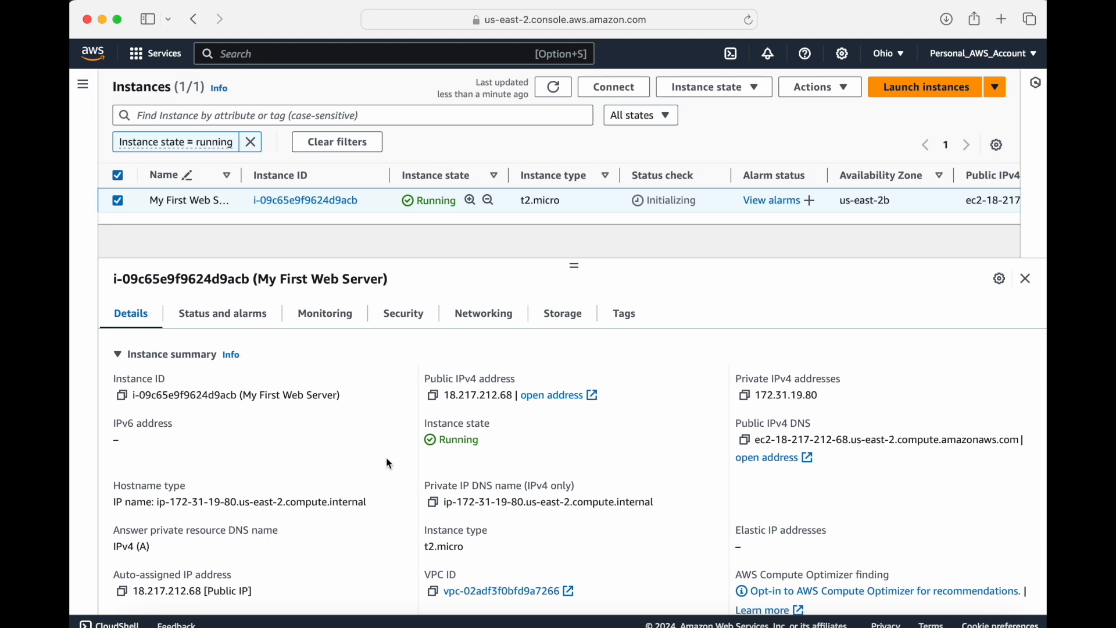
left_click(554, 398)
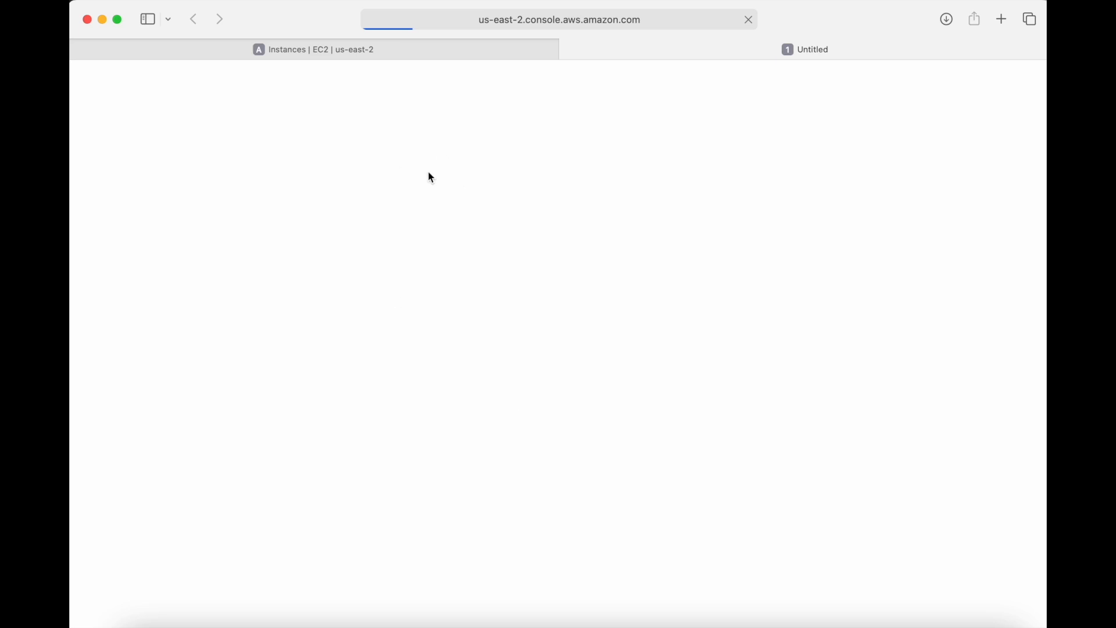
left_click(371, 51)
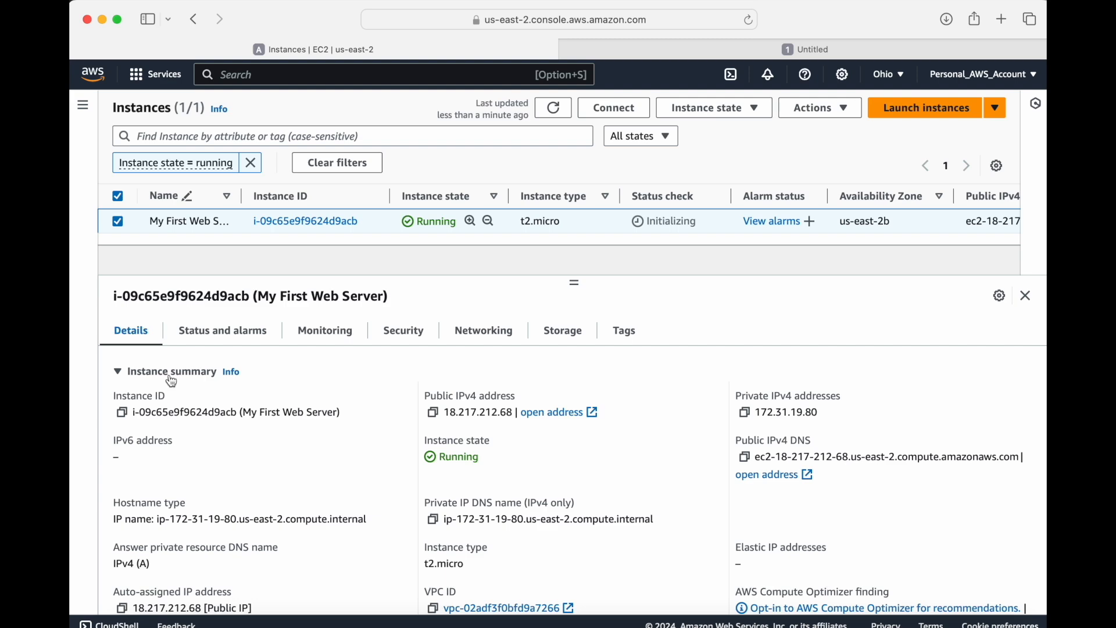
Review the Status and alarms, Monitoring and Security tabs, then open the launch-wizard-1 security group
scroll(235, 501, "down", 3)
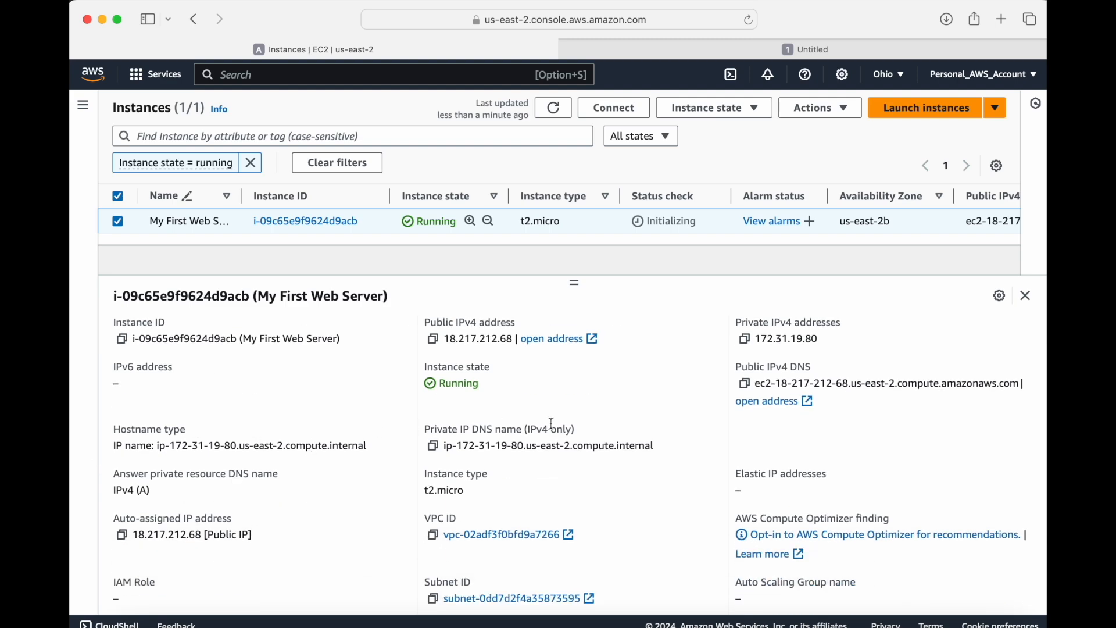
scroll(577, 426, "down", 5)
scroll(593, 476, "up", 8)
left_click(223, 335)
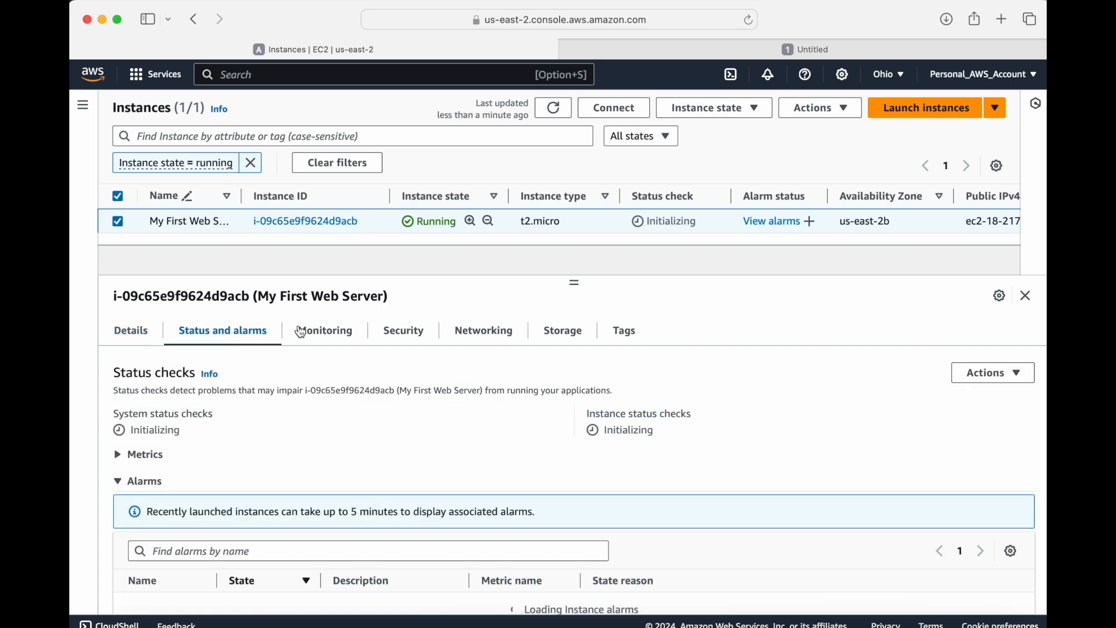
left_click(329, 336)
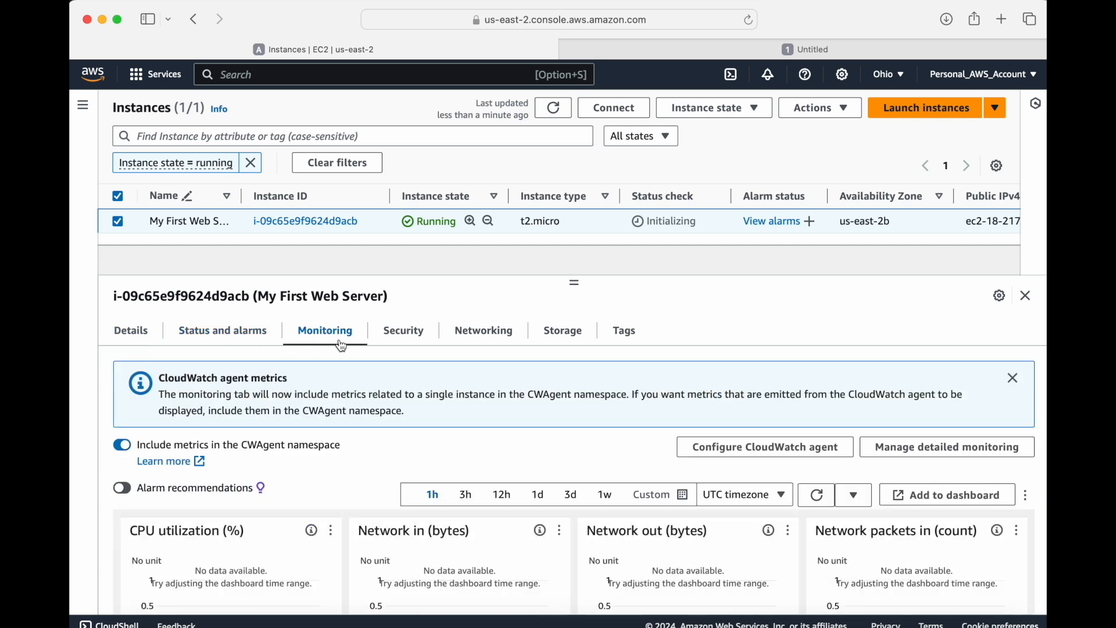
left_click(418, 334)
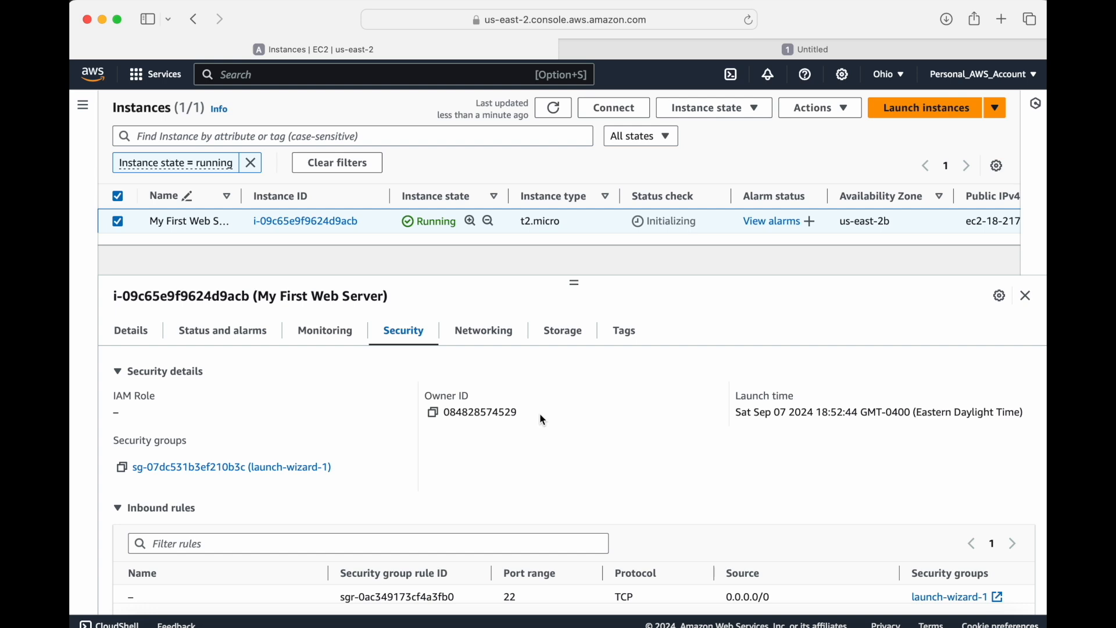
scroll(542, 418, "down", 2)
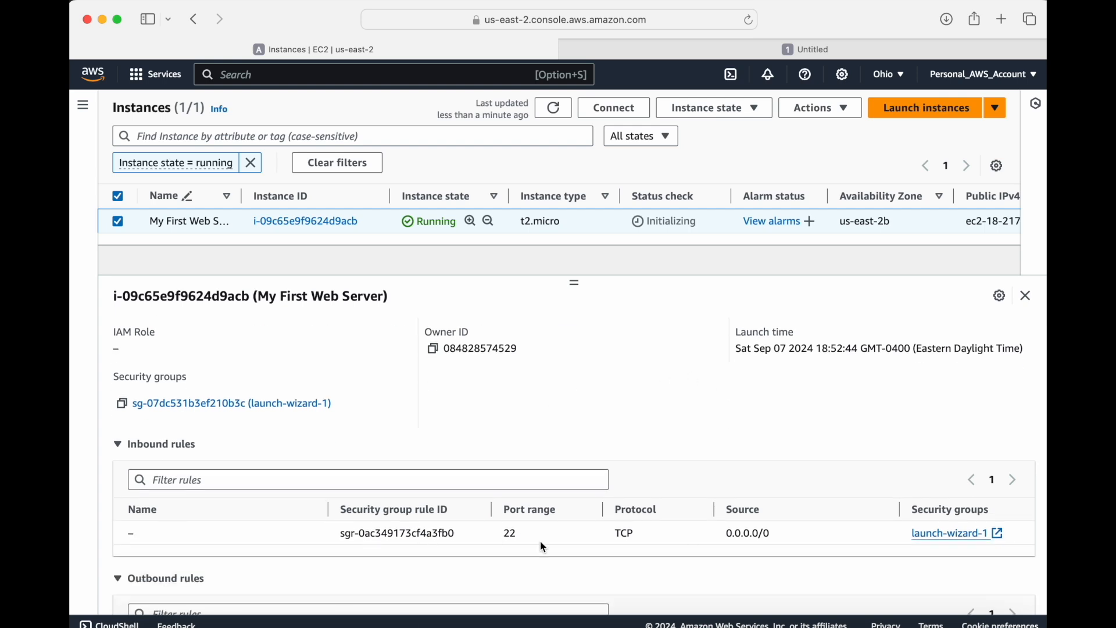
scroll(506, 537, "down", 3)
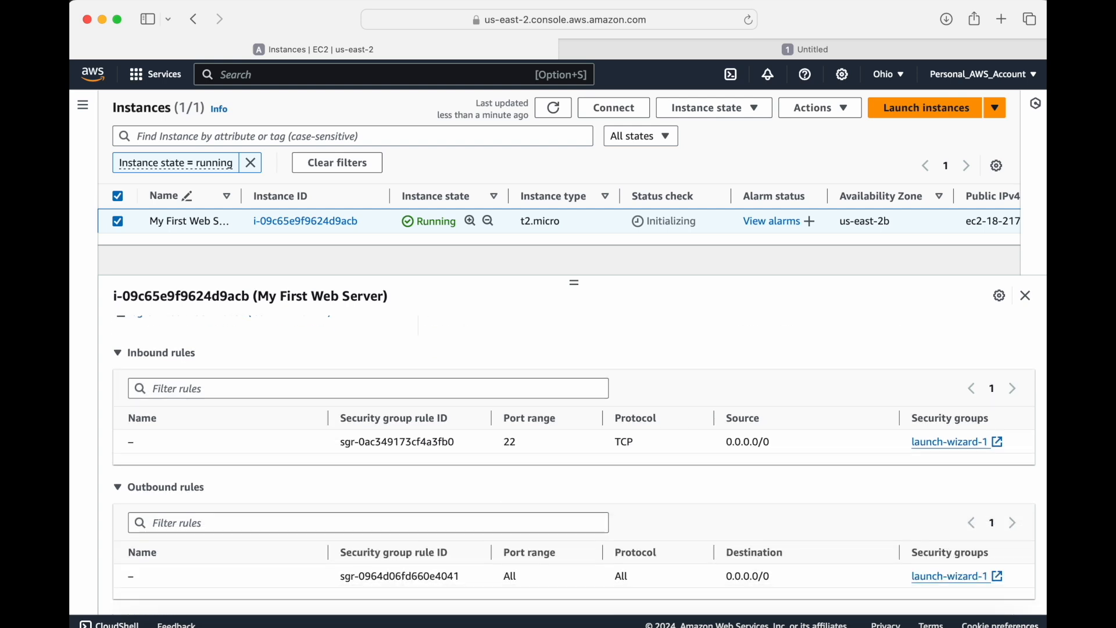
scroll(504, 532, "down", 1)
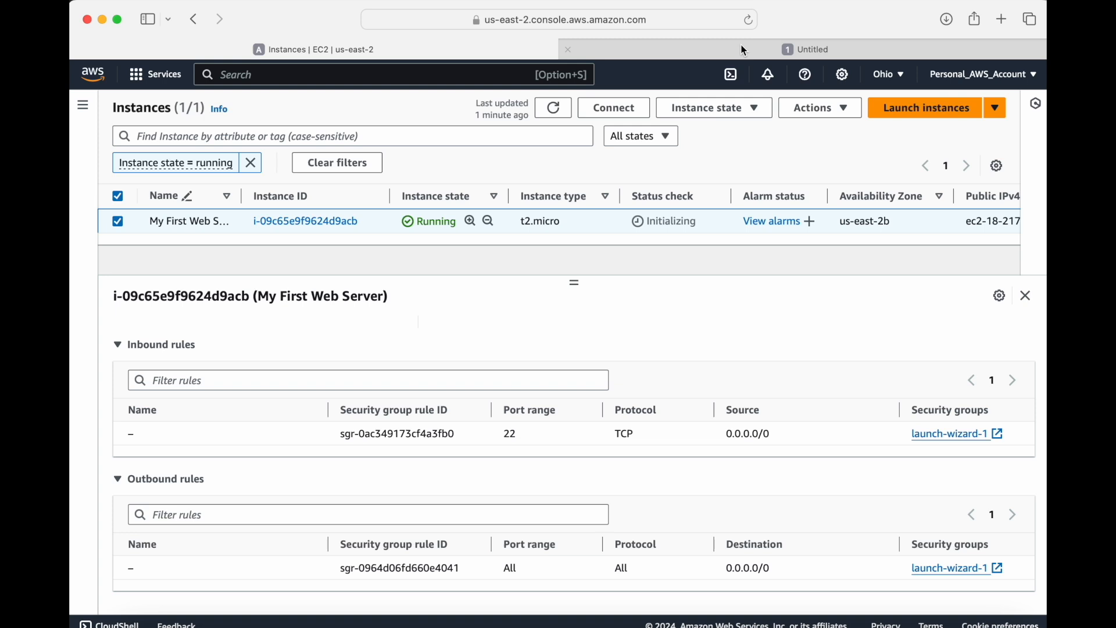
scroll(431, 365, "up", 3)
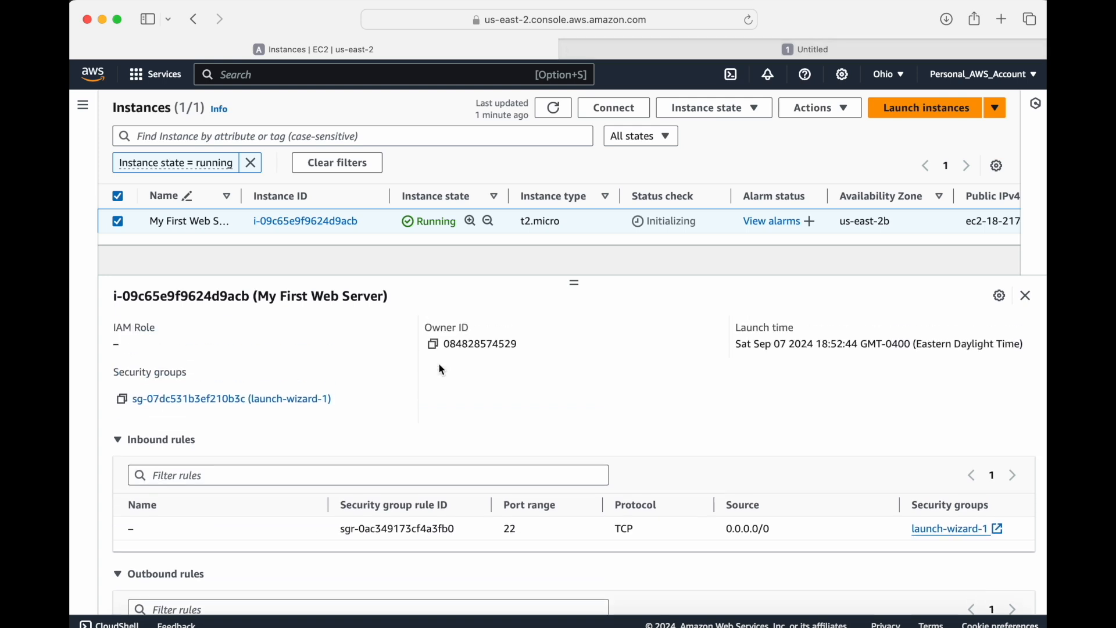
scroll(441, 370, "up", 2)
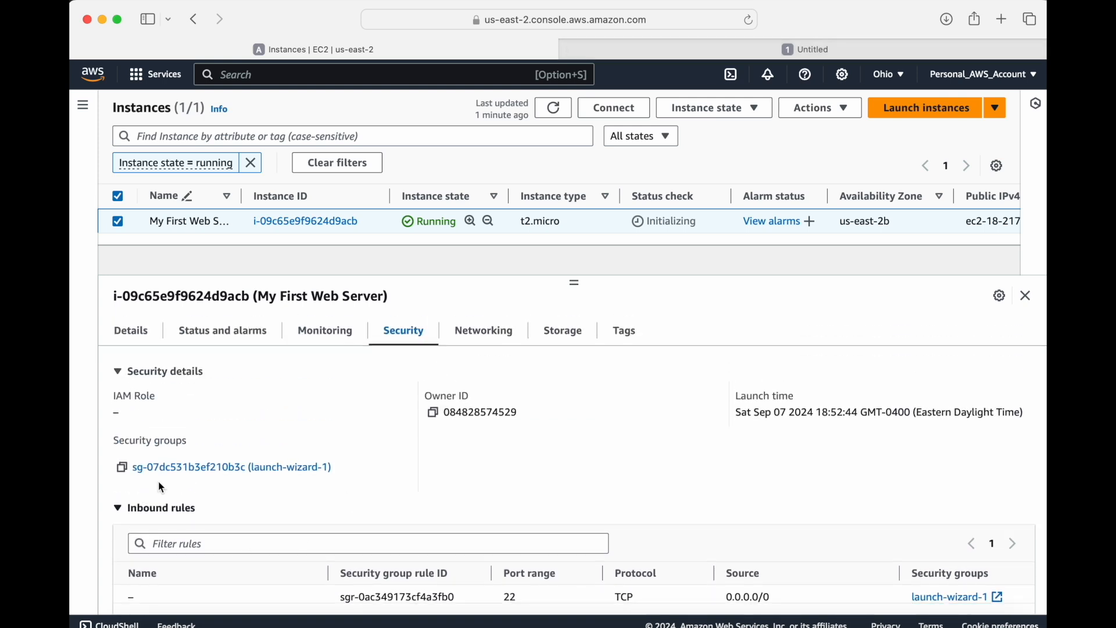
left_click(232, 466)
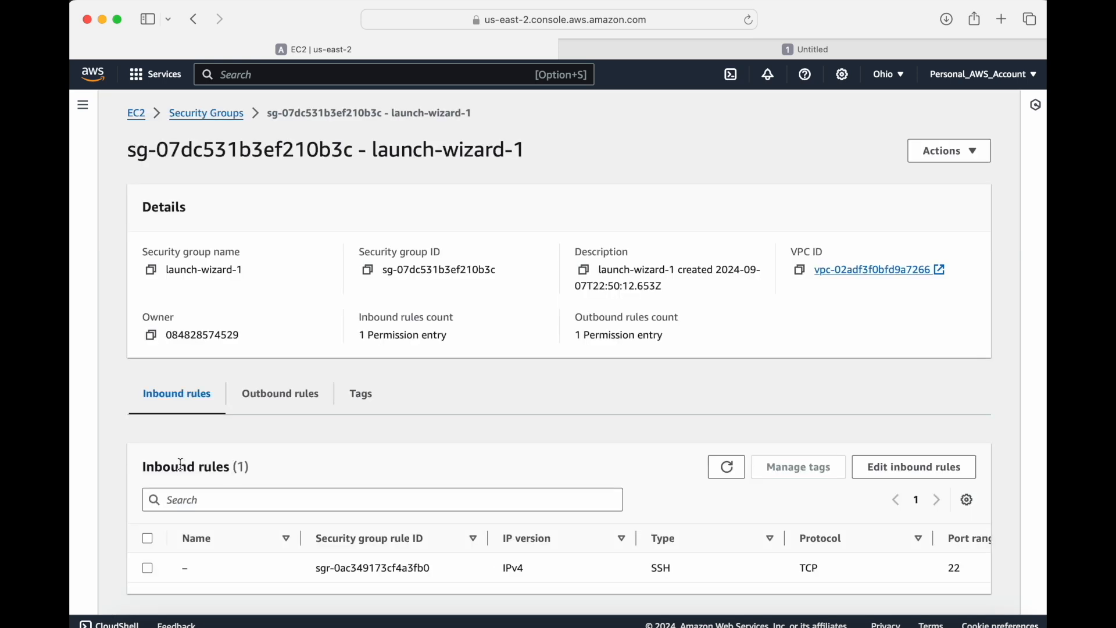
Add and save an HTTP port 80 inbound rule from 0.0.0.0/0, then return to the EC2 dashboard
scroll(669, 309, "down", 1)
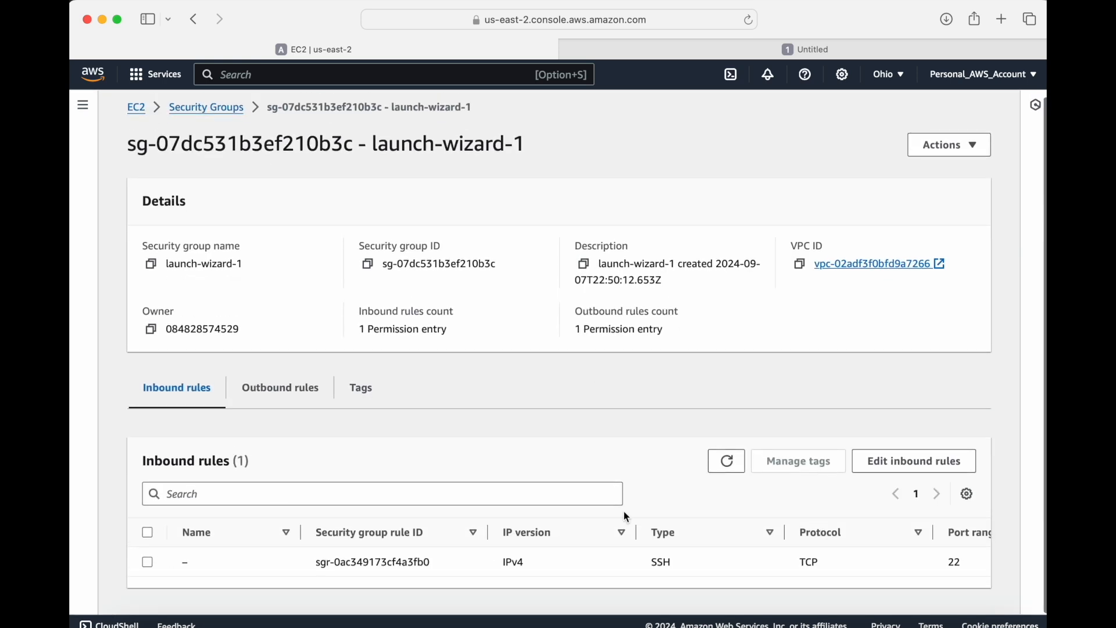
left_click(905, 462)
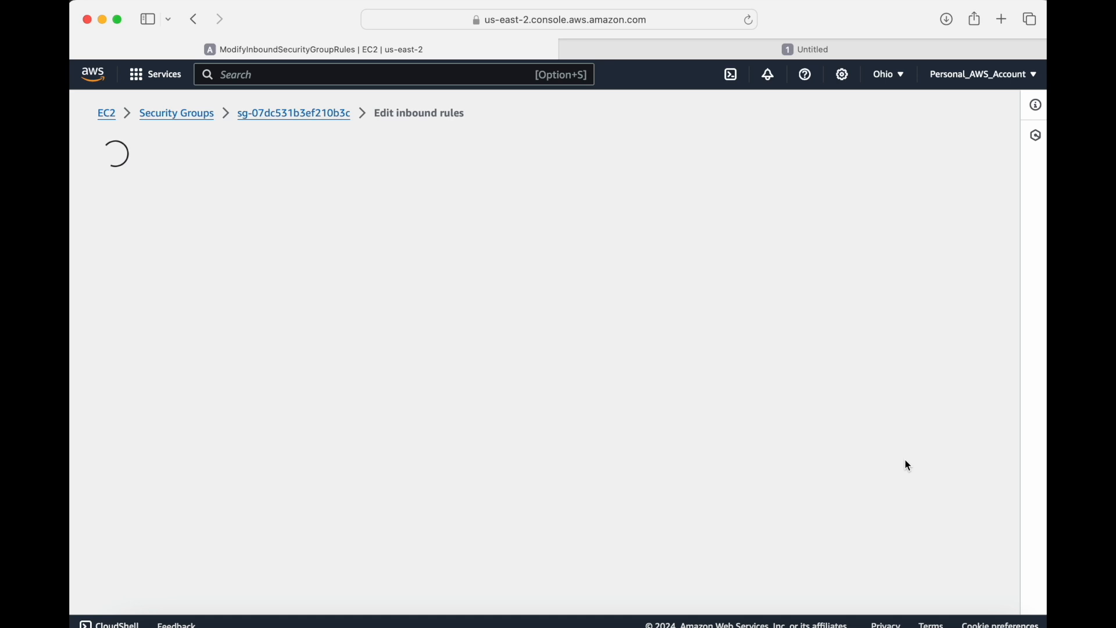
left_click(165, 401)
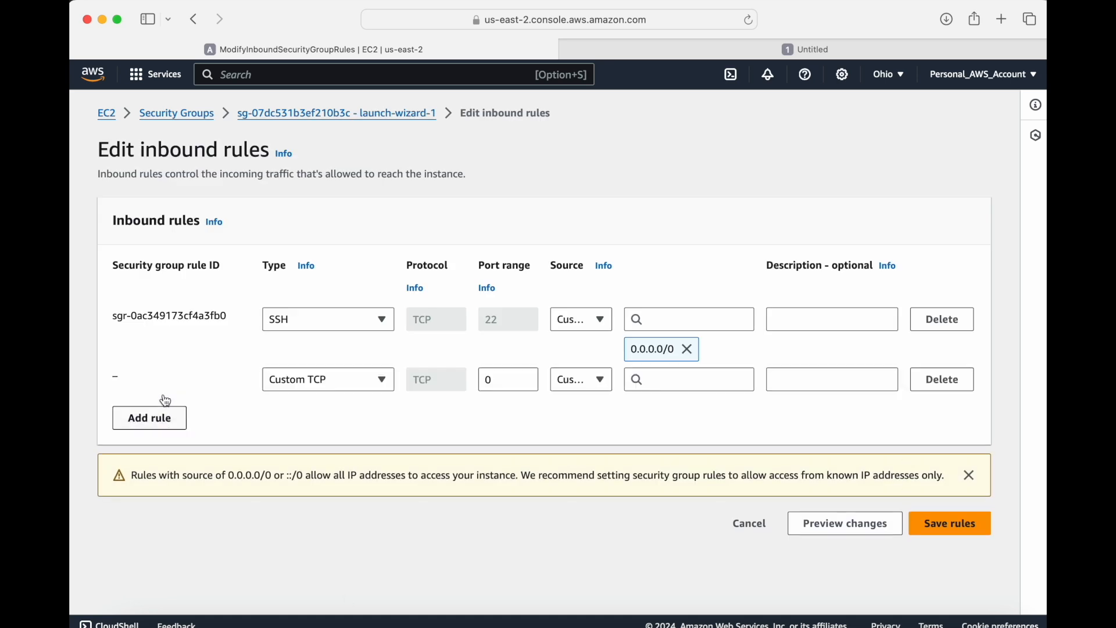
left_click(349, 380)
scroll(324, 287, "down", 5)
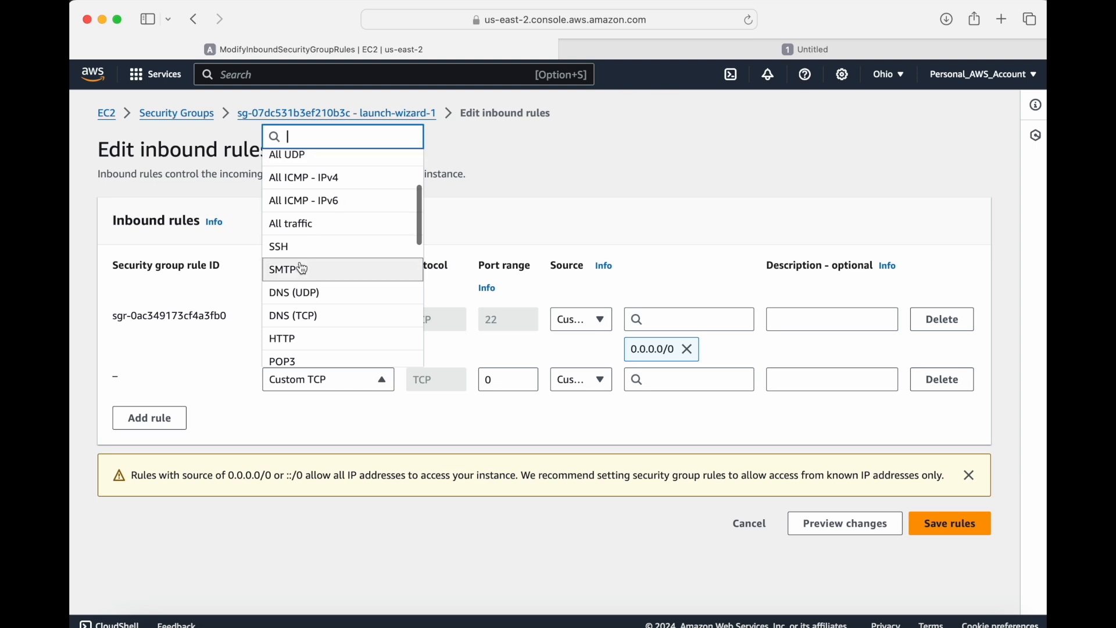
left_click(321, 339)
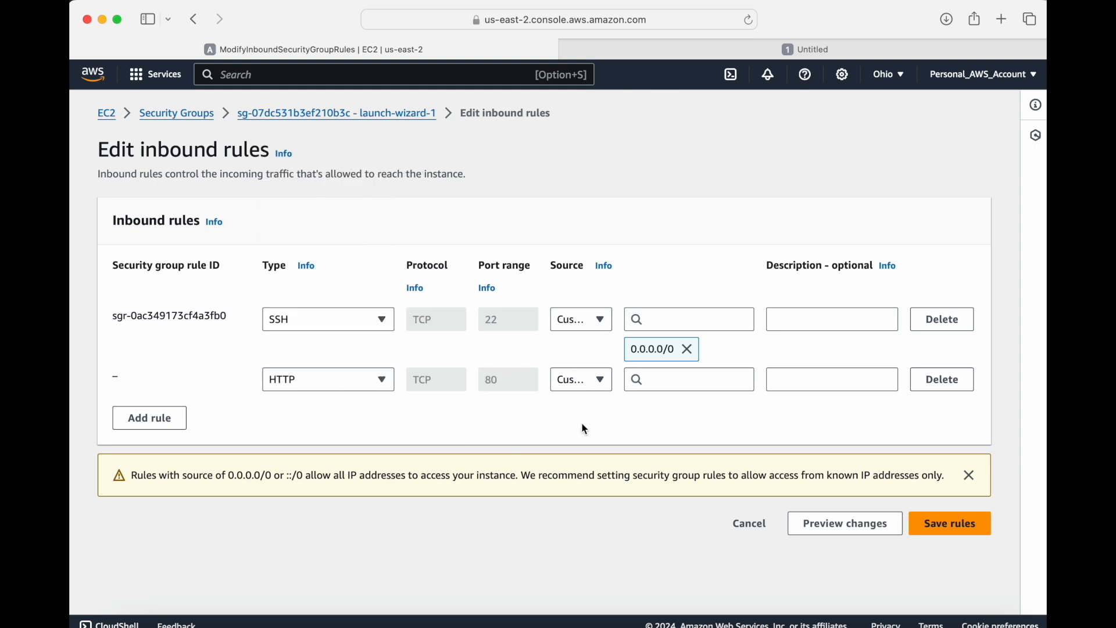
left_click(686, 384)
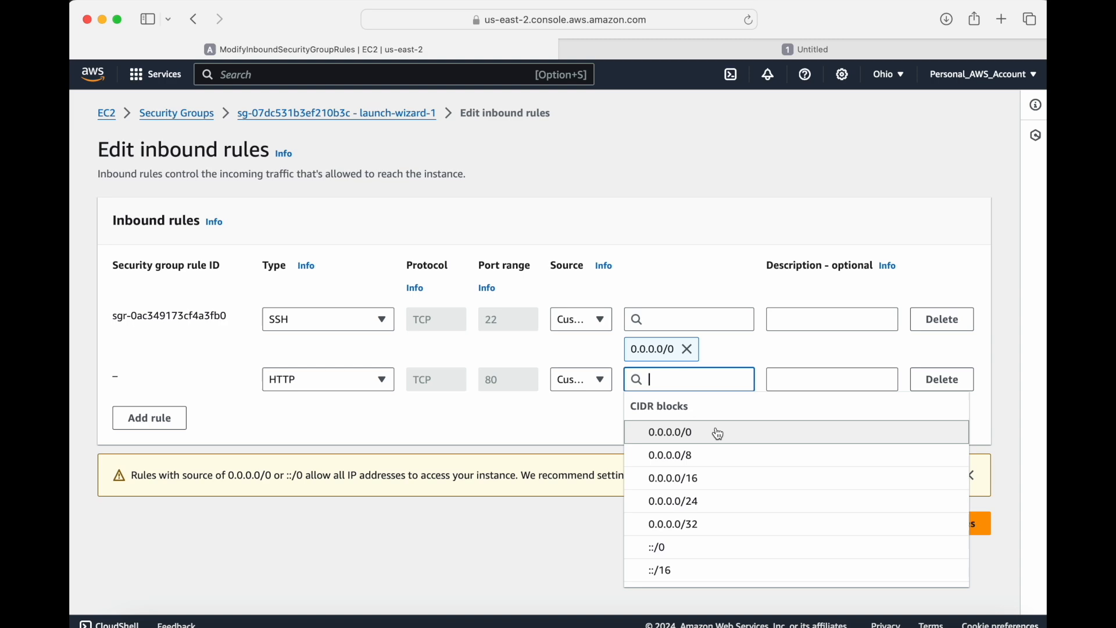
left_click(670, 432)
left_click(953, 554)
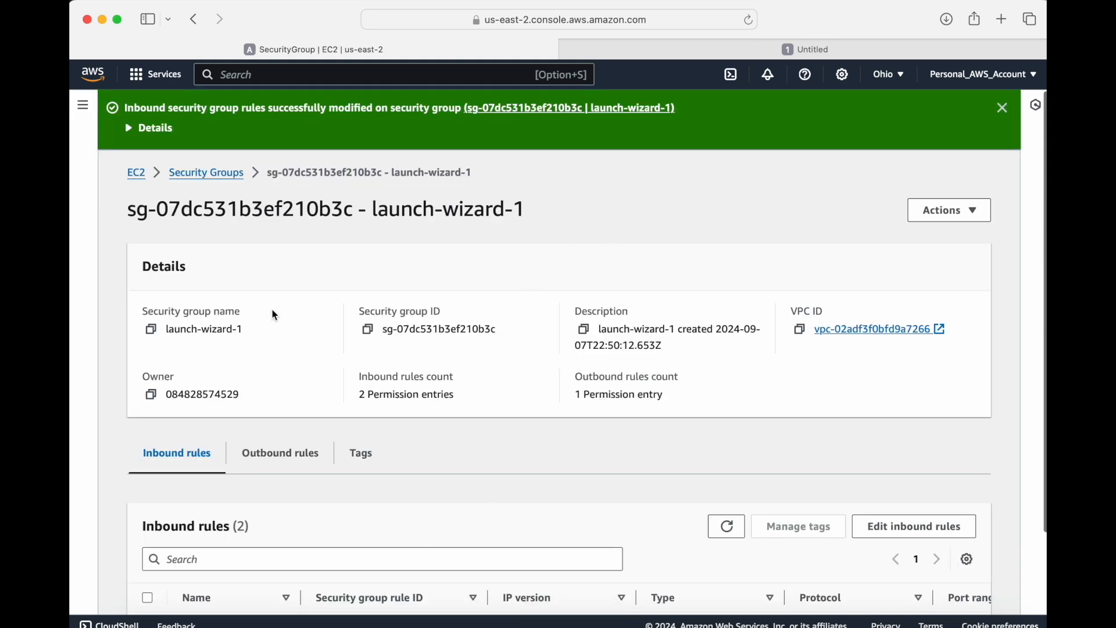
left_click(138, 173)
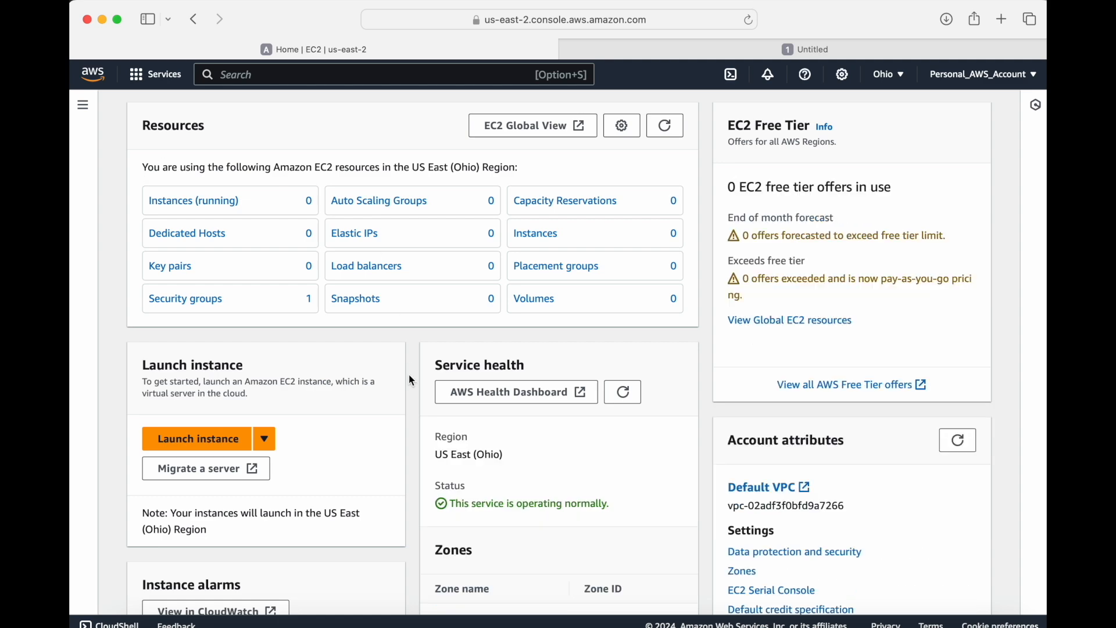
Show the summary details of My First Web Server in the Instances list
left_click(192, 204)
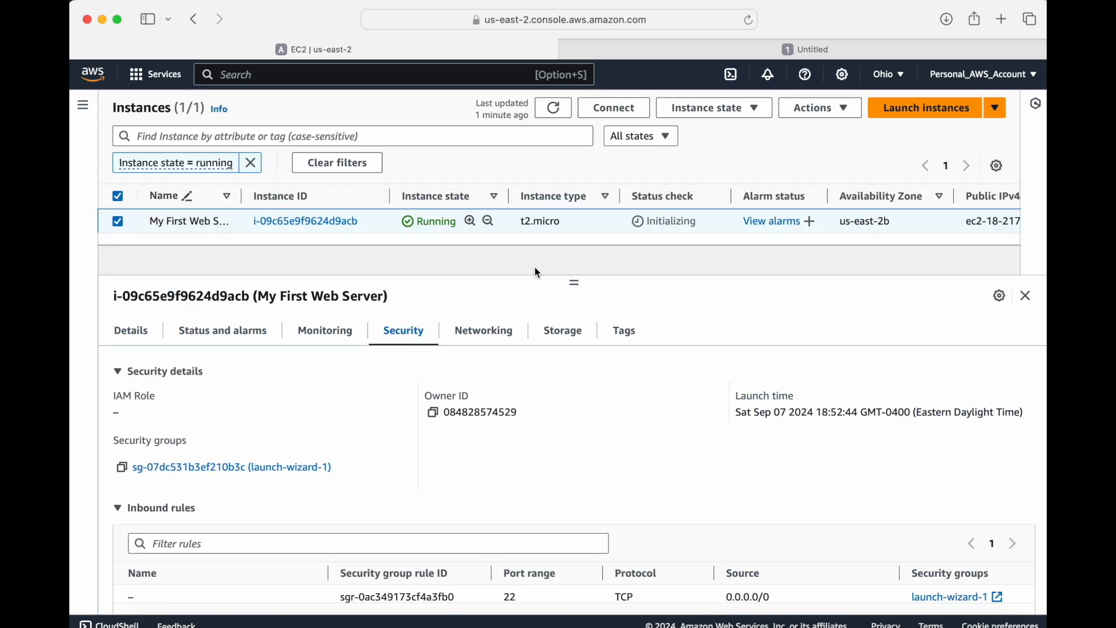
left_click(131, 335)
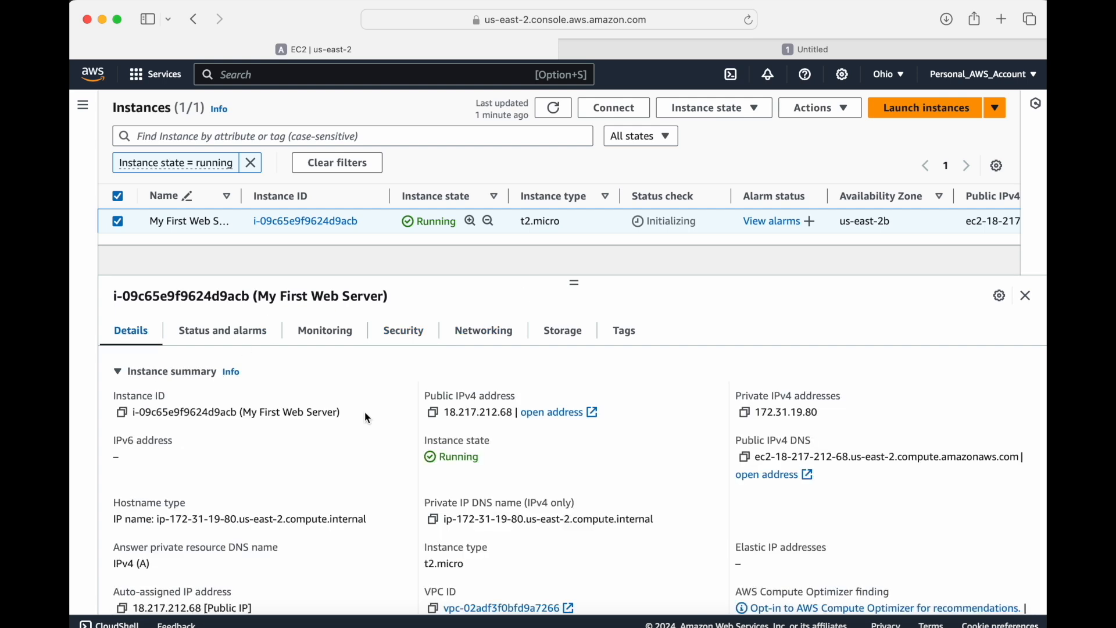
left_click(746, 51)
left_click(388, 53)
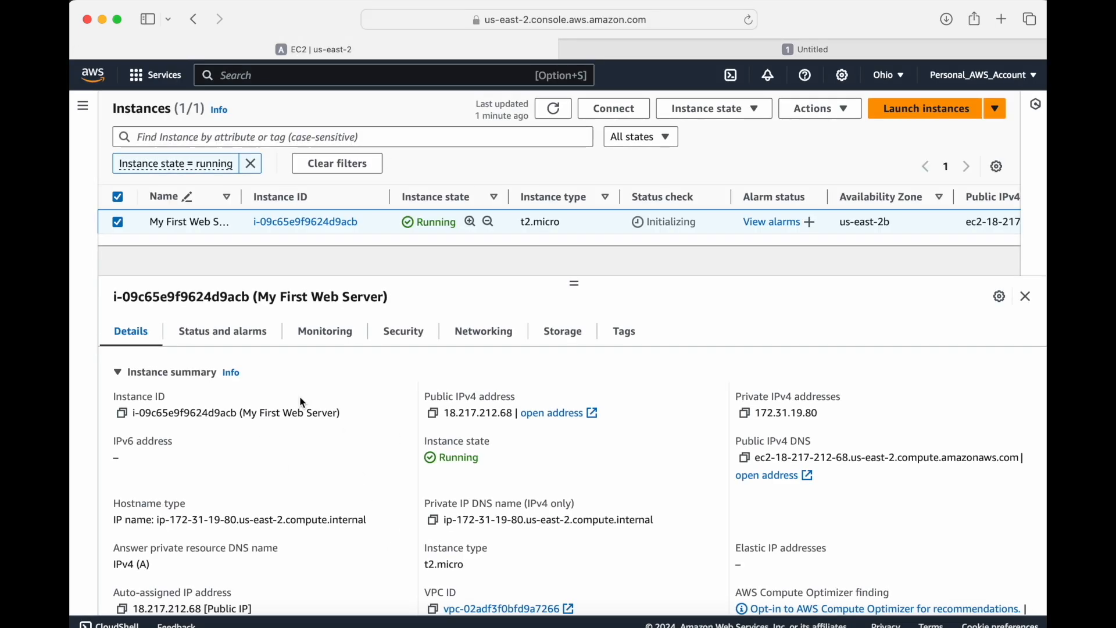
Open the instance's Connect page and review the EC2 Instance Connect details
left_click(618, 109)
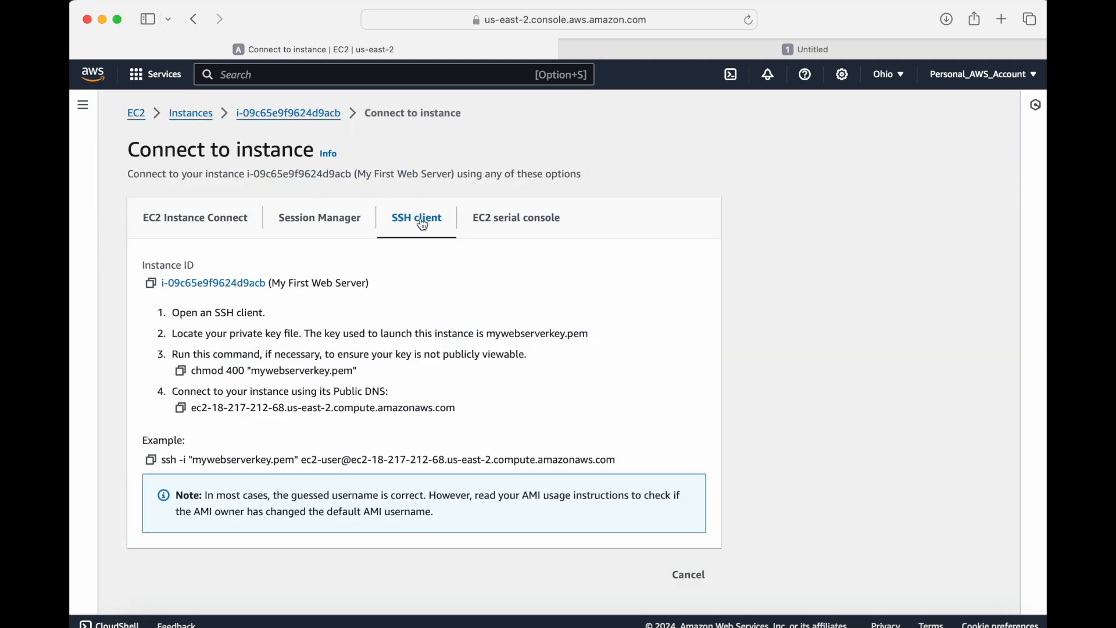
left_click(184, 230)
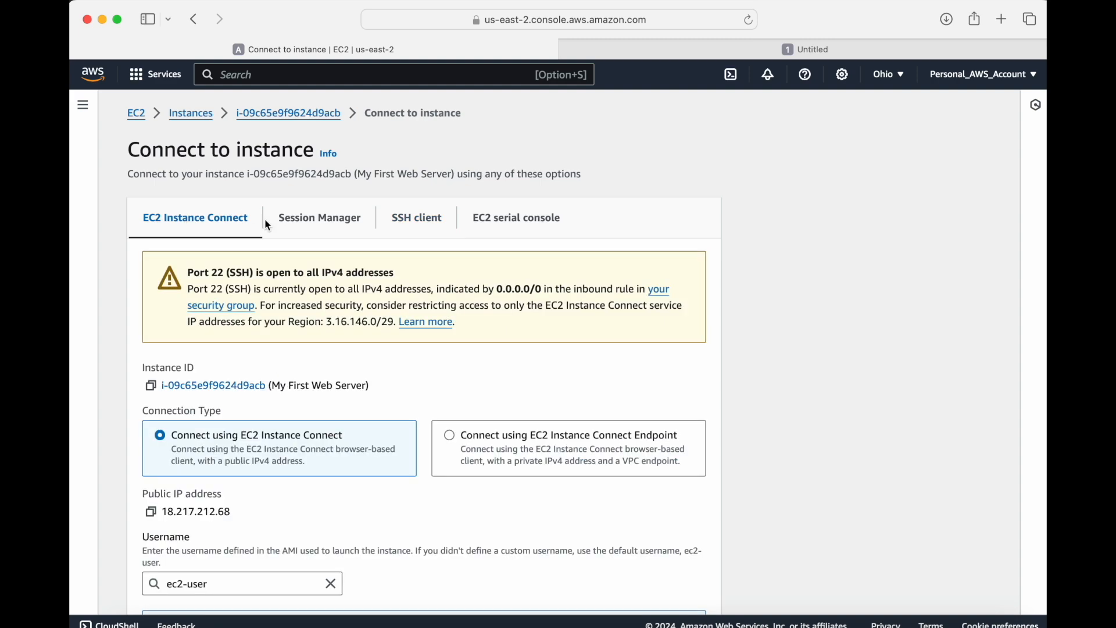
scroll(293, 347, "down", 1)
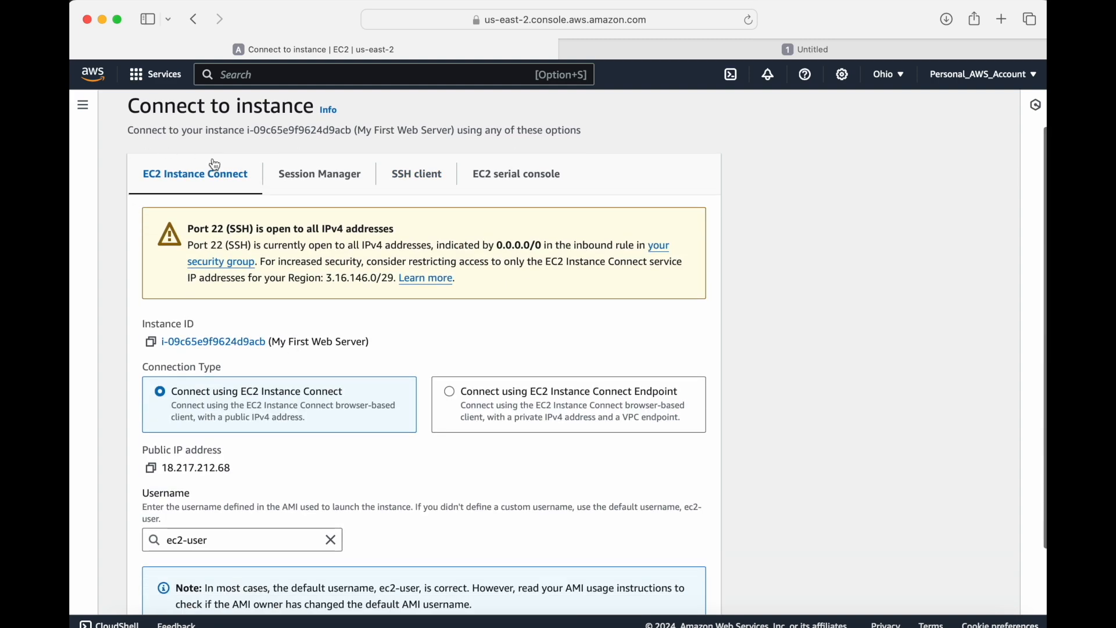
scroll(361, 314, "down", 2)
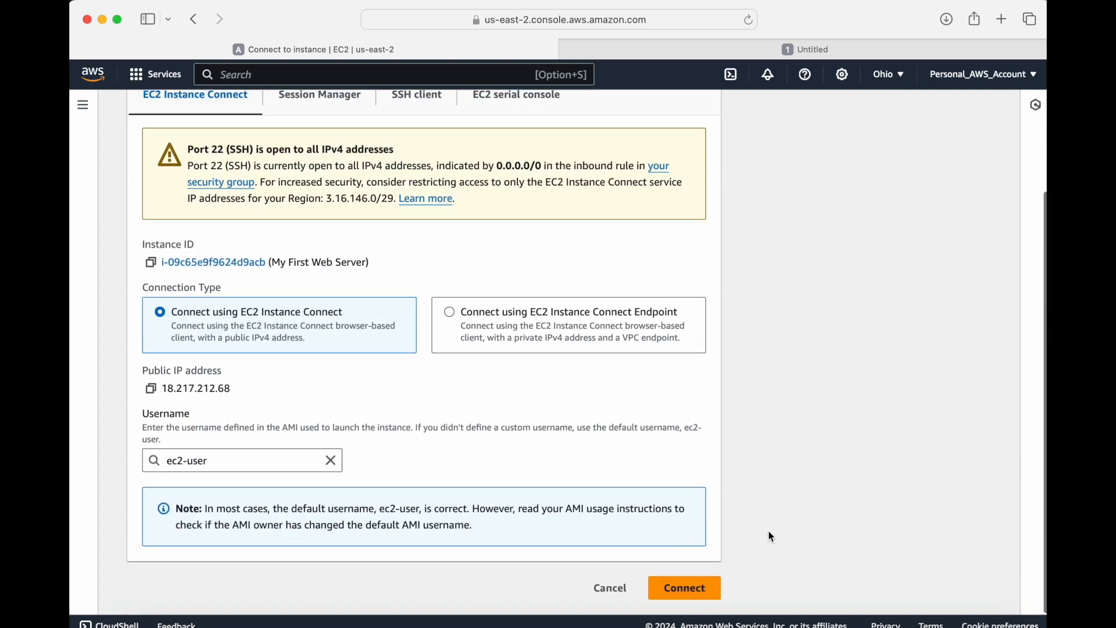
scroll(570, 459, "up", 2)
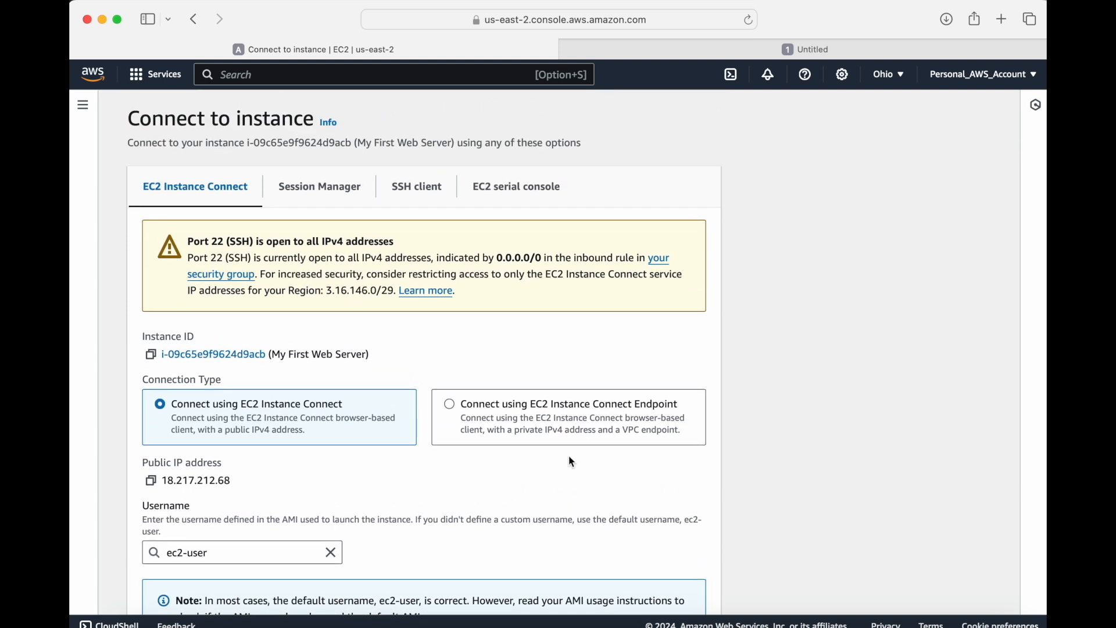
key("super+space")
Open Terminal, enlarge its text, and list the files in the Desktop folder
type("terminal")
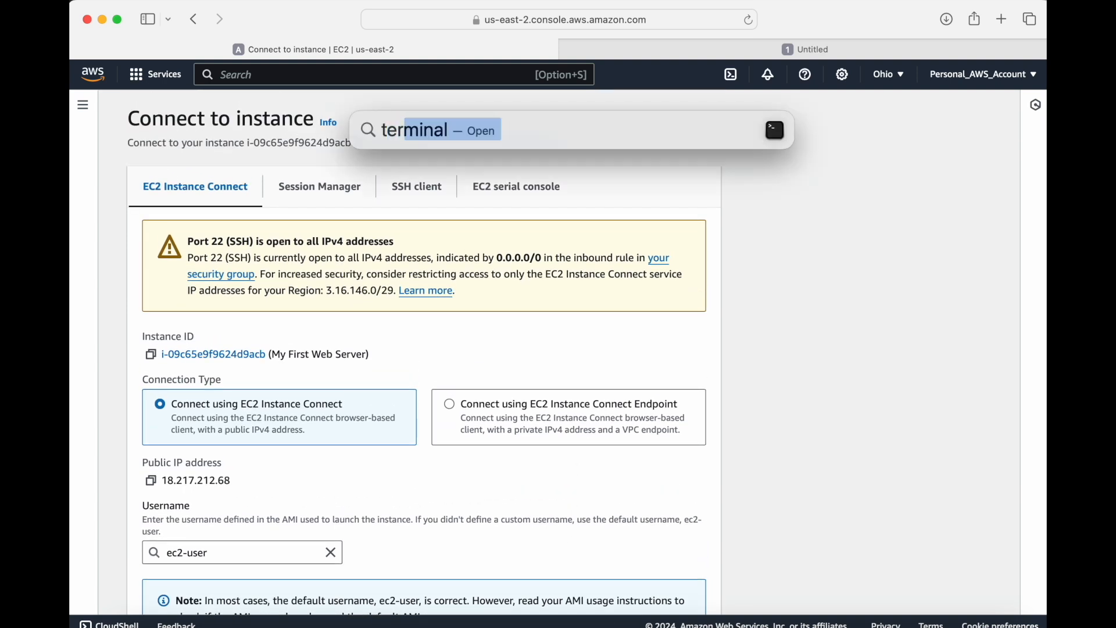
key("Return")
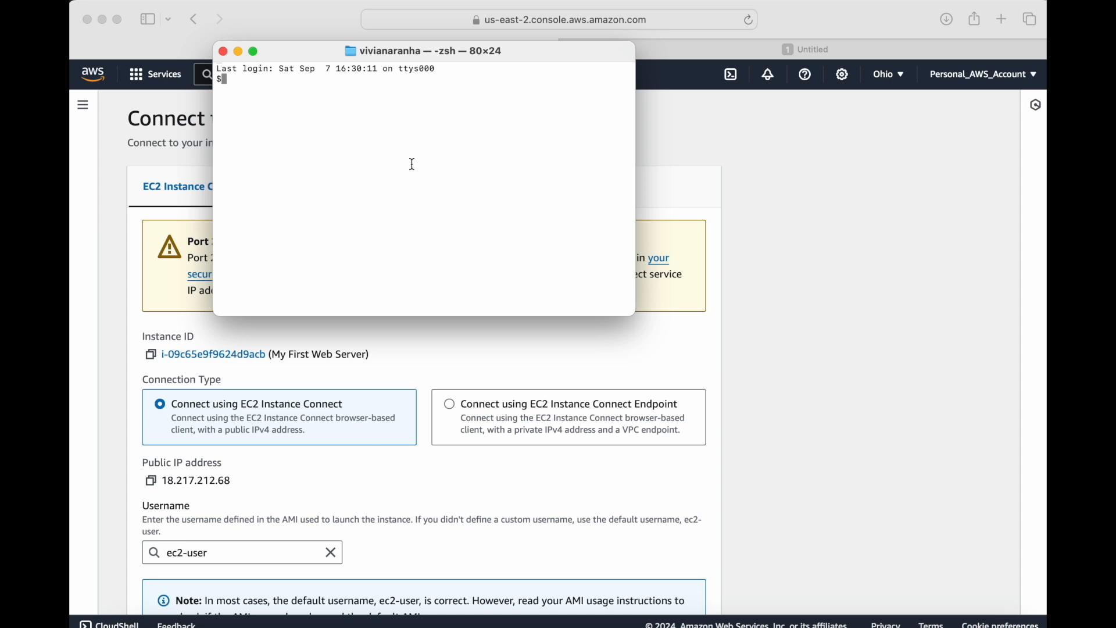
key("super+plus")
key("super+plus")
type("cd Desk")
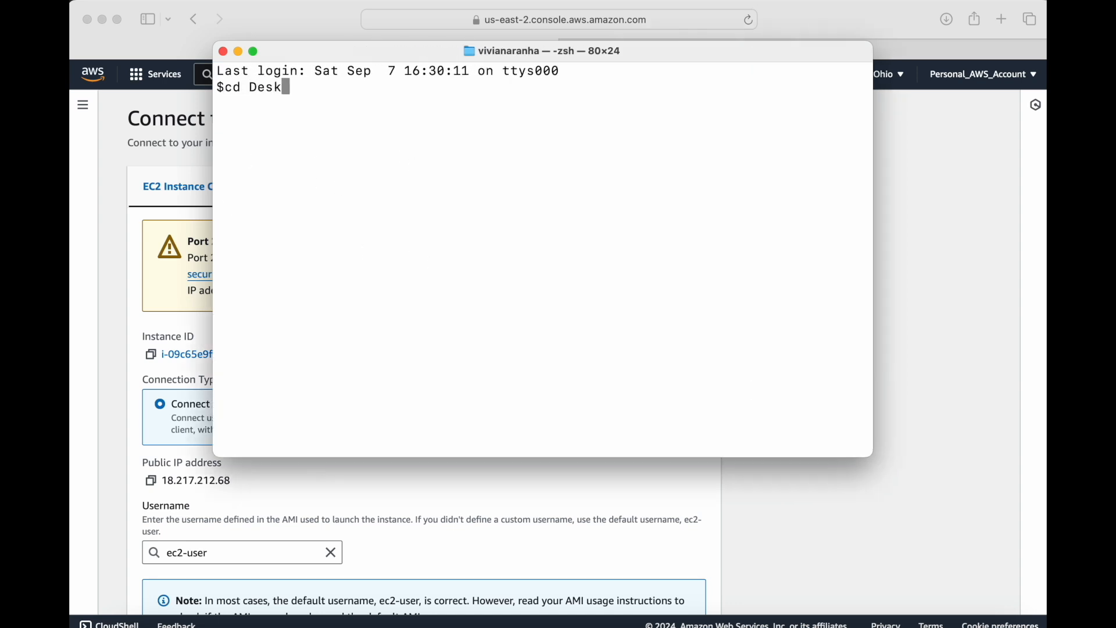
key("Tab")
key("Return")
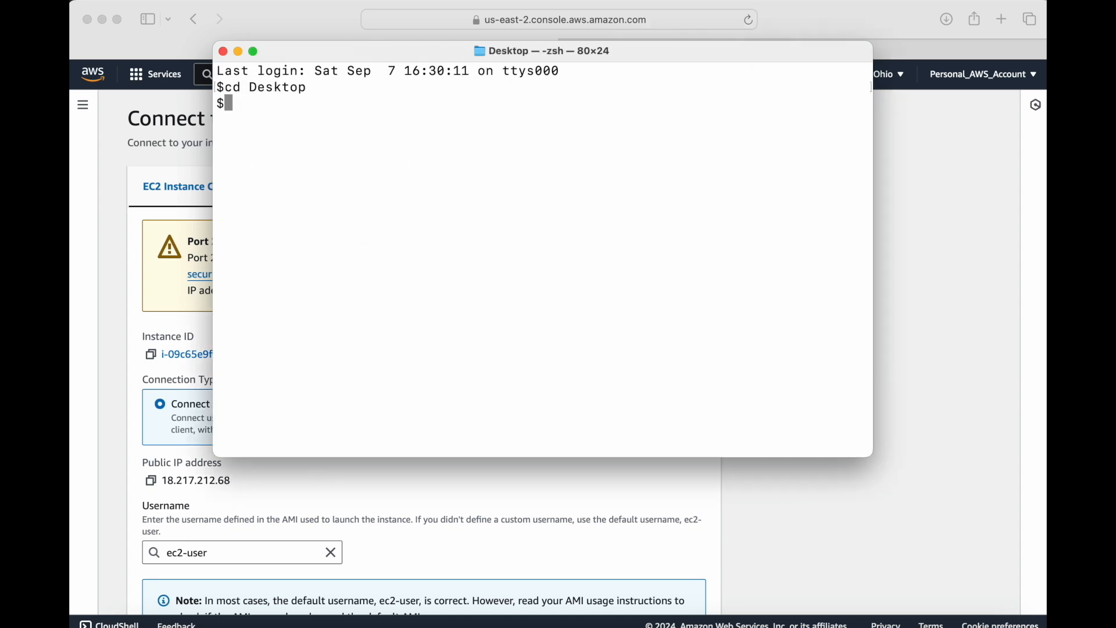
type("ls")
key("Return")
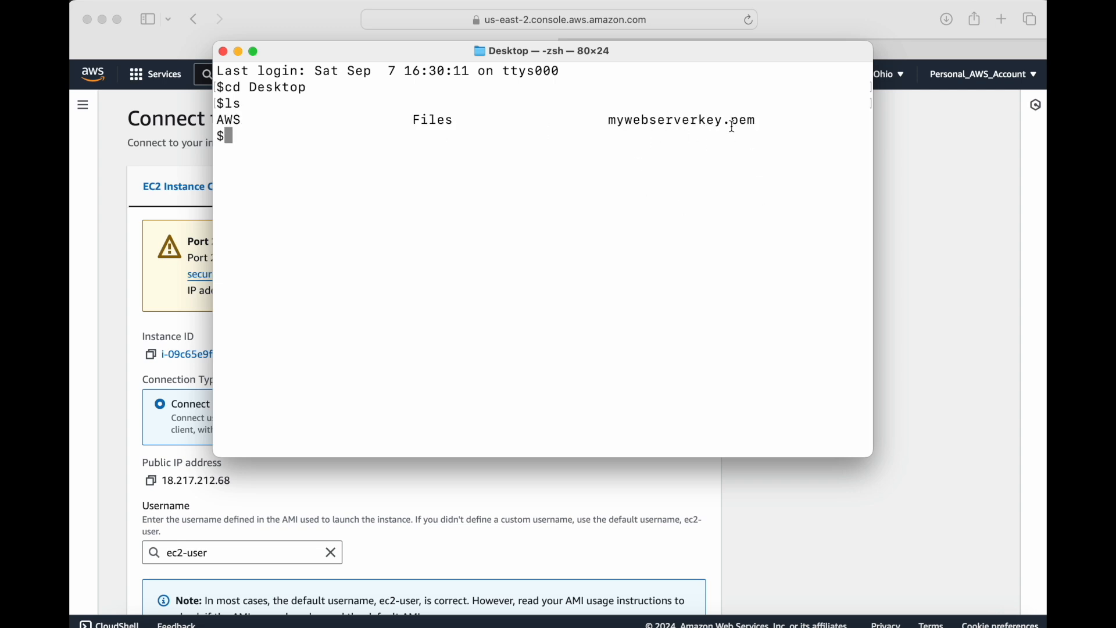
Begin the command ssh -i mywebserverkey.pem, checking the console's SSH client instructions
type("ssh -i")
key("super+Tab")
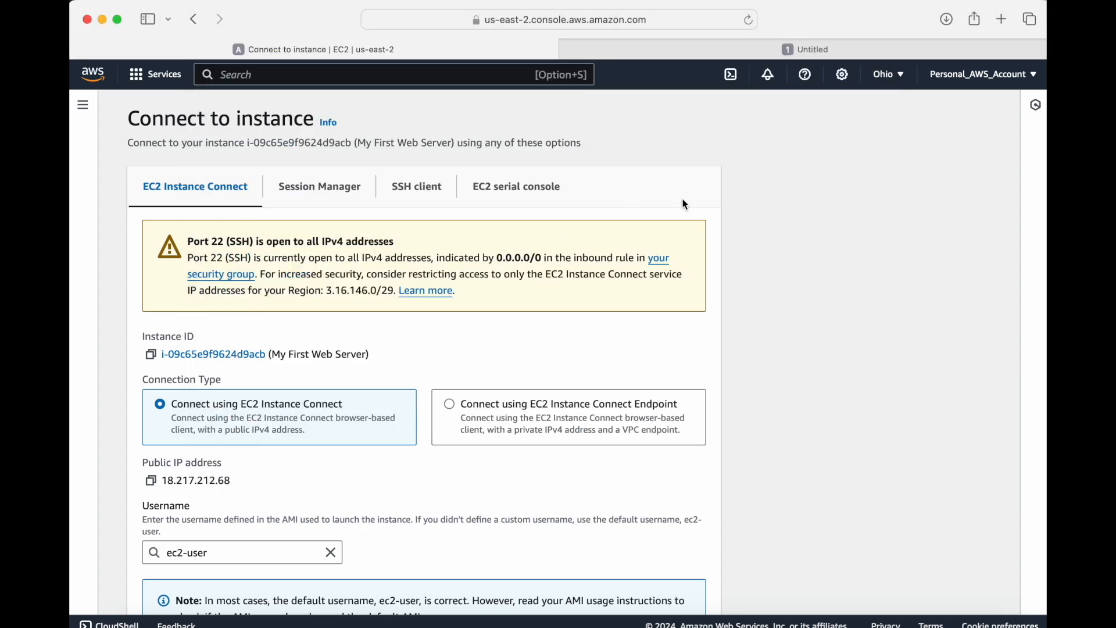
left_click(407, 194)
key("super+Tab")
type("mywe")
key("Tab")
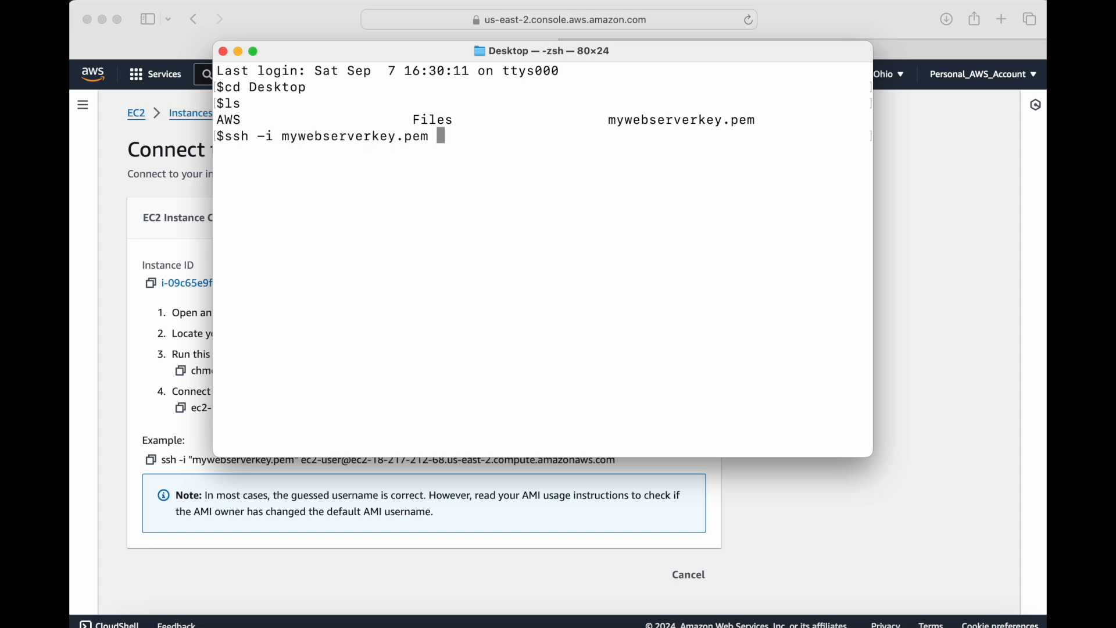
key("super+Tab")
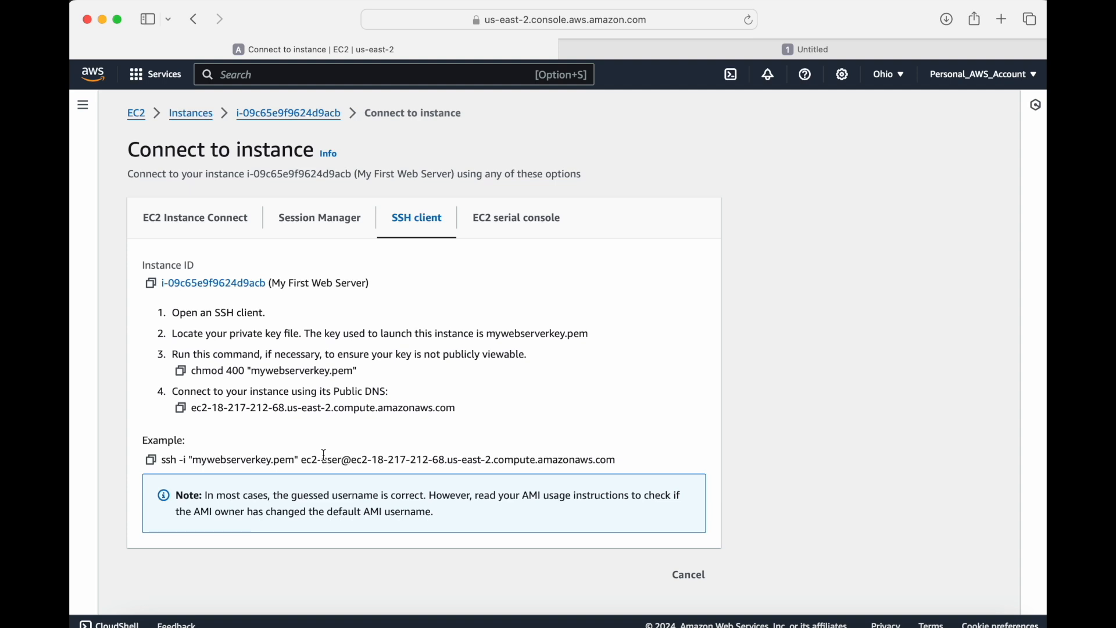
key("super+Tab")
Add ec2-user as the login name after confirming the default username in the console
type("ec2")
key("super+Tab")
key("super+Tab")
type("-")
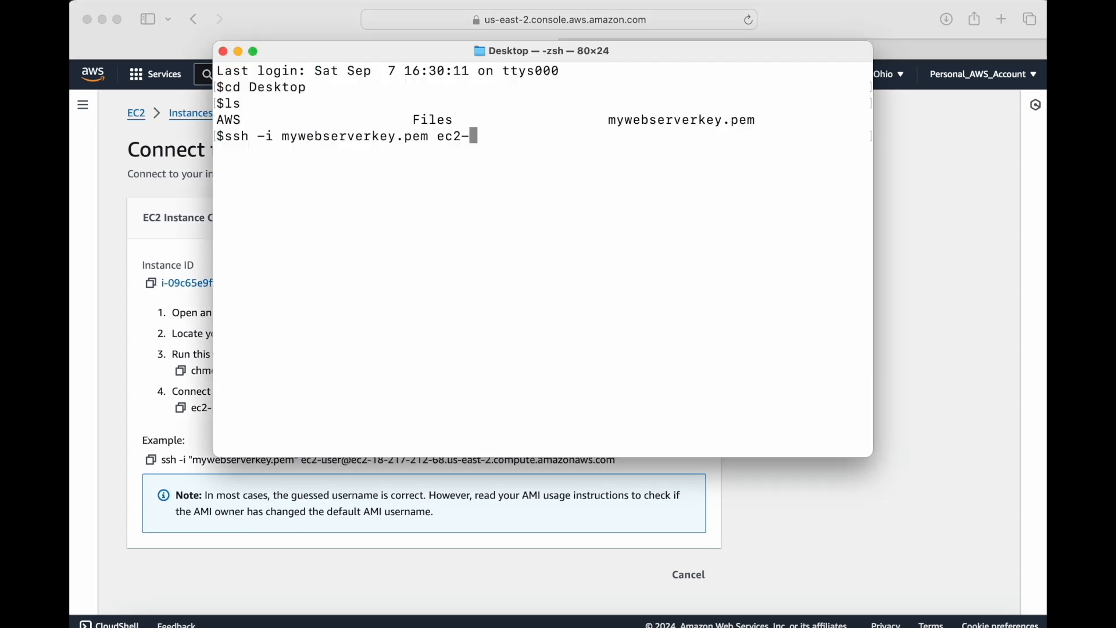
type("user")
key("super+Tab")
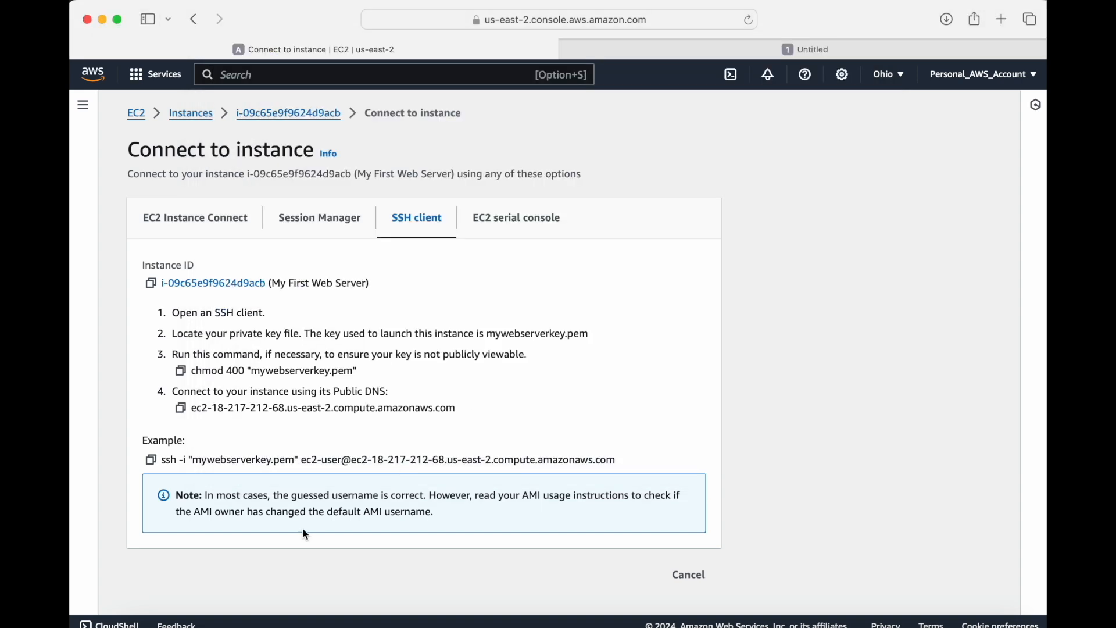
left_click(212, 224)
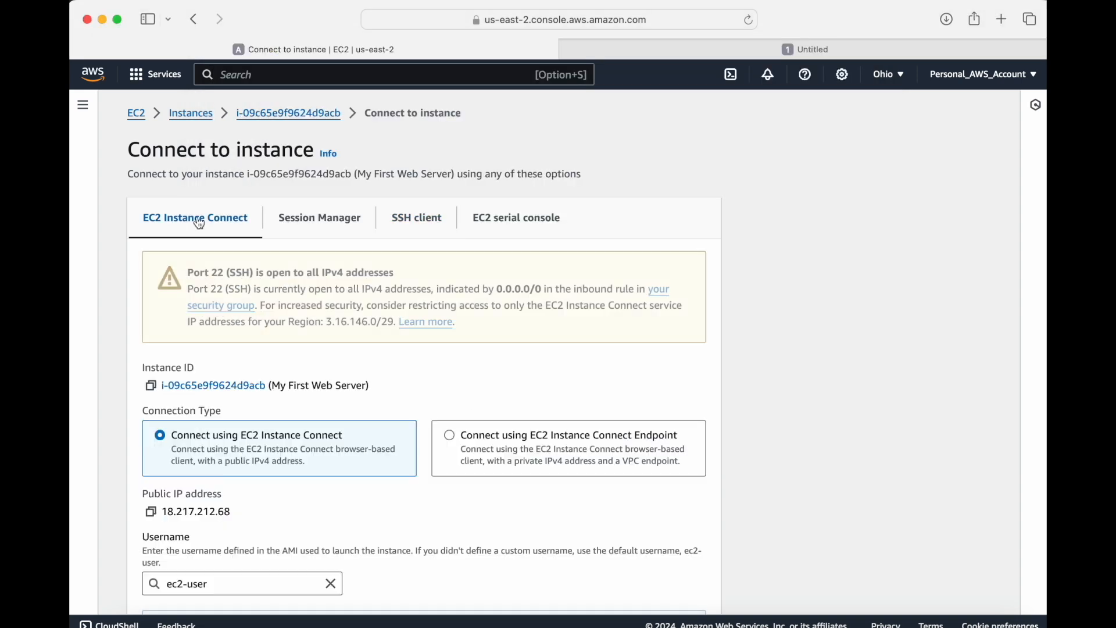
left_click(243, 582)
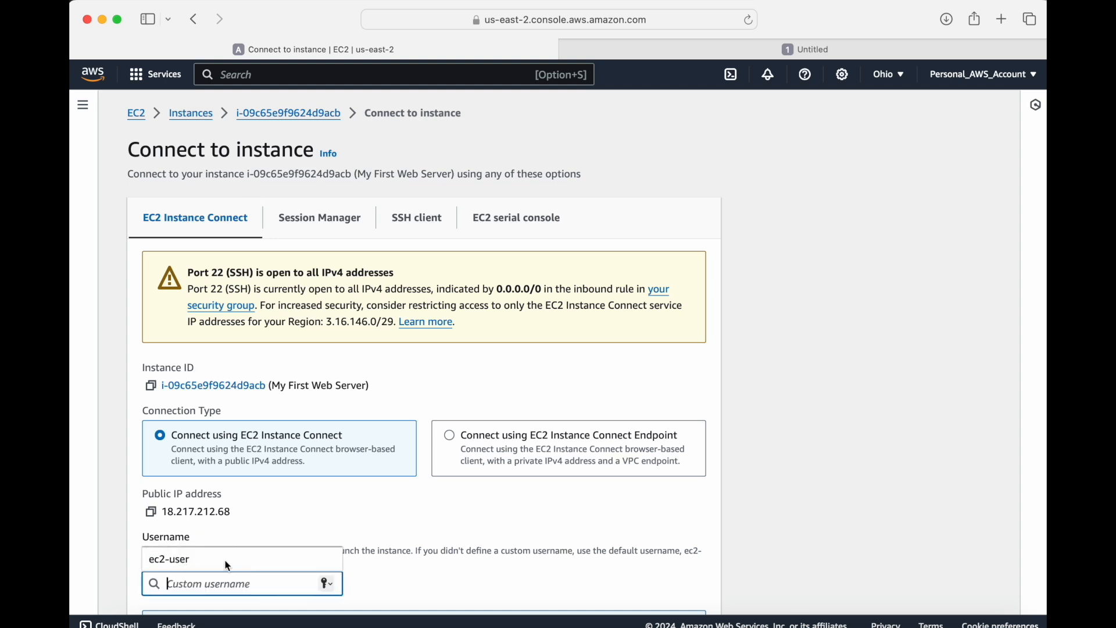
left_click(402, 216)
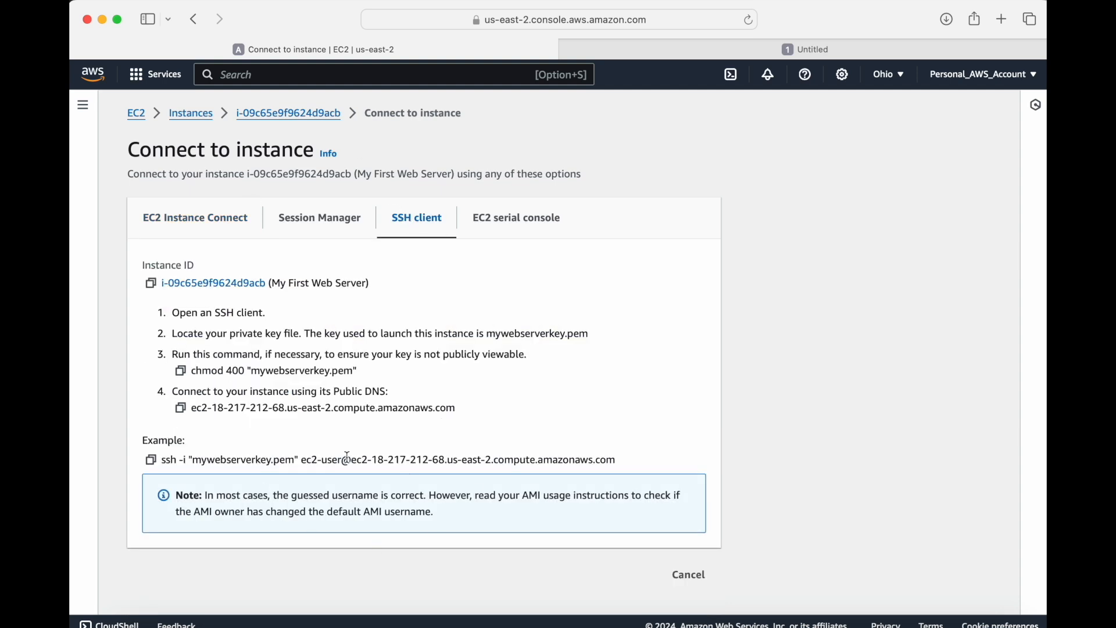
Paste the instance's host into the command, run ssh, and trust the host key with yes
left_click_drag(344, 461, 616, 459)
key("super+c")
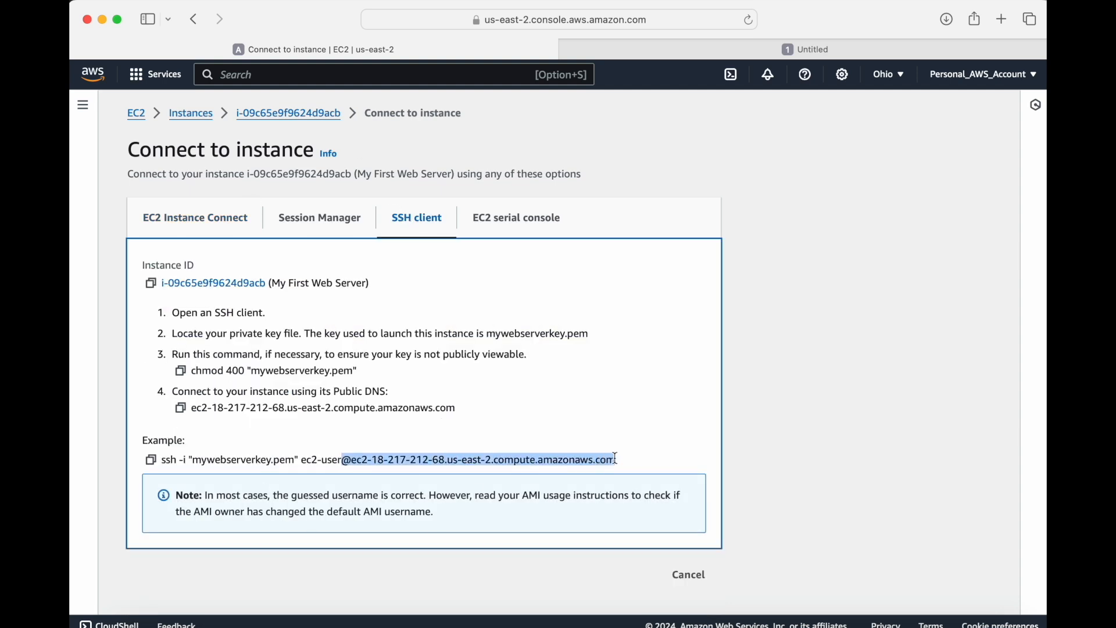
key("super+Tab")
key("super+v")
key("Return")
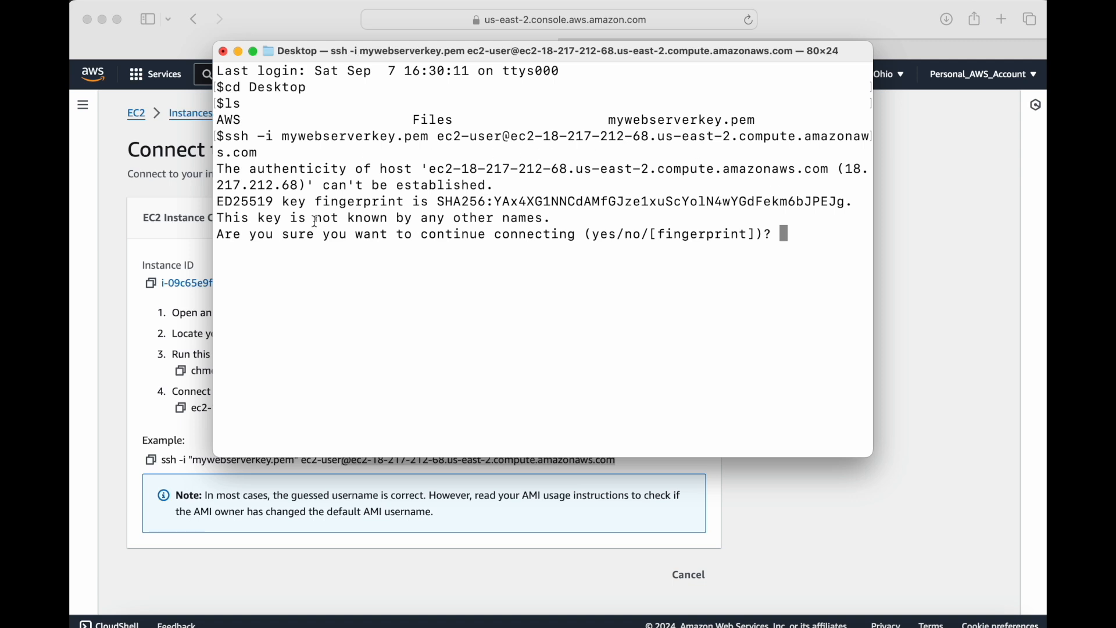
type("yes")
key("Return")
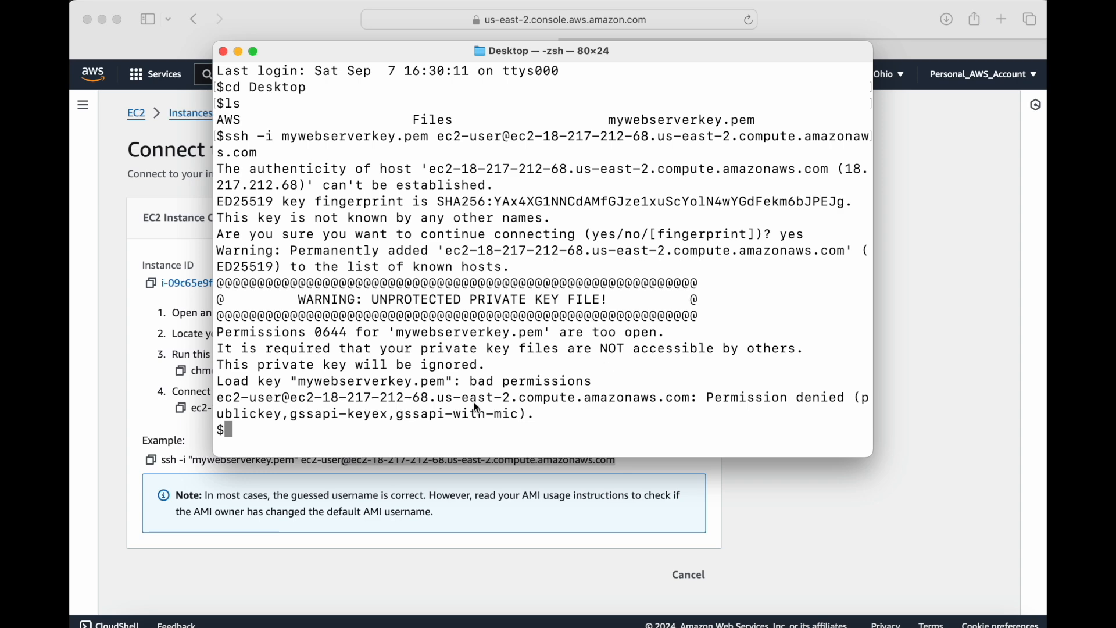
left_click(290, 486)
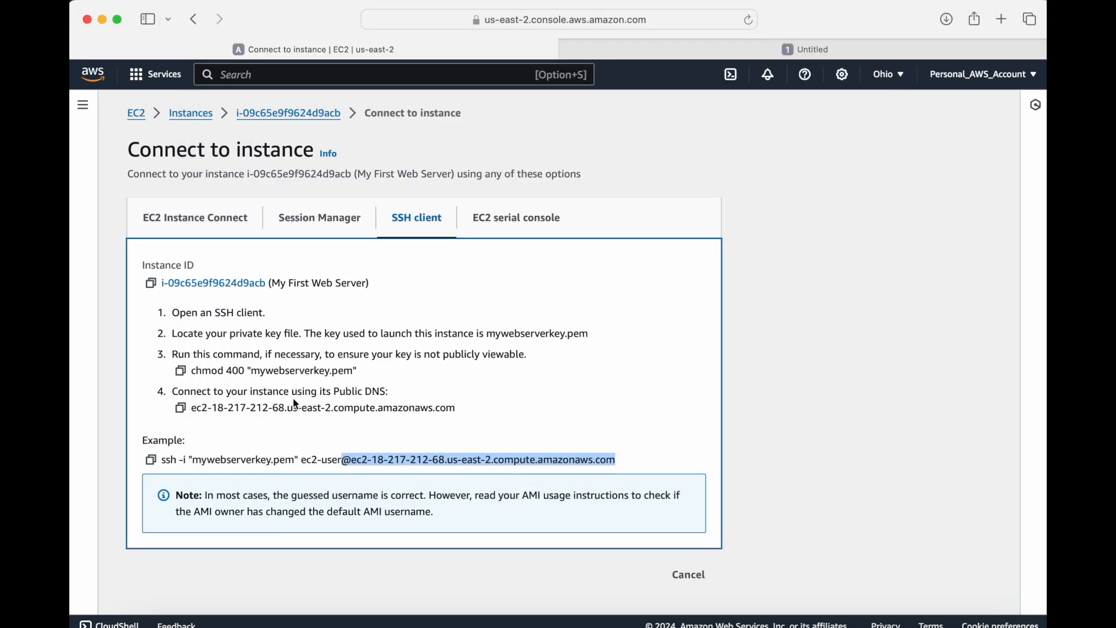
Copy the chmod 400 command from the console and run it on mywebserverkey.pem in Terminal
left_click(193, 370)
left_click_drag(329, 371, 359, 371)
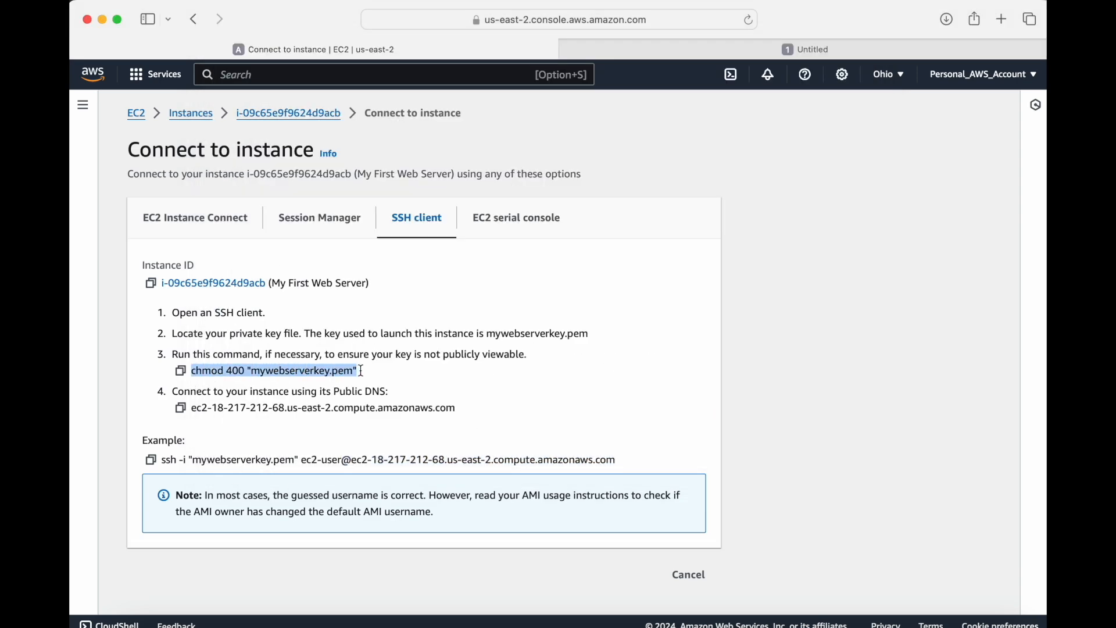
key("super+c")
key("super+Tab")
type("clear")
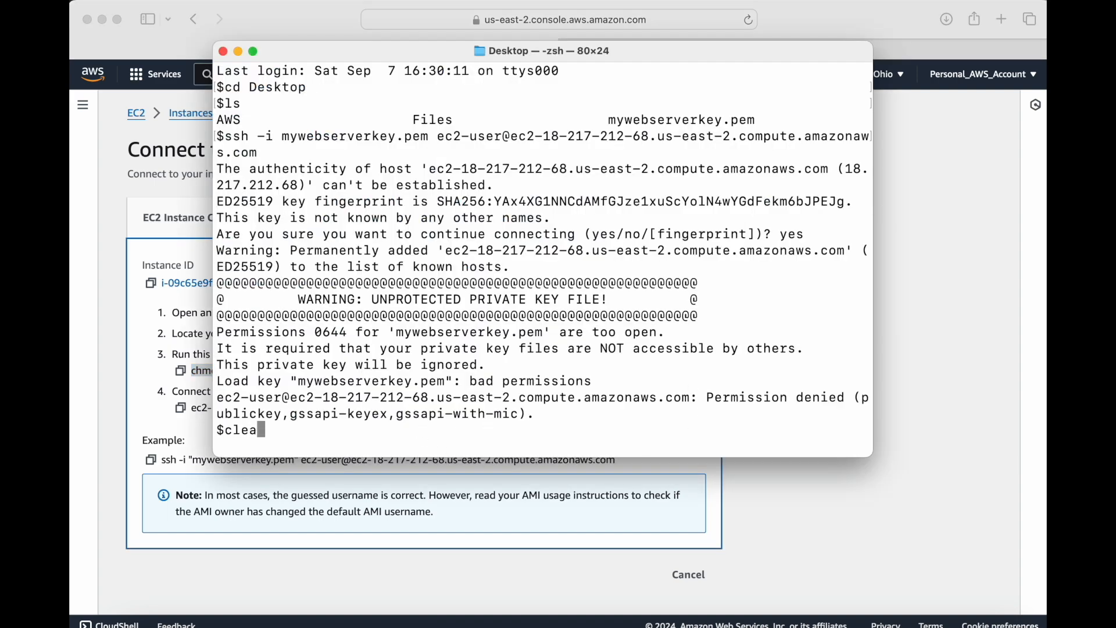
key("Return")
key("super+v")
key("Return")
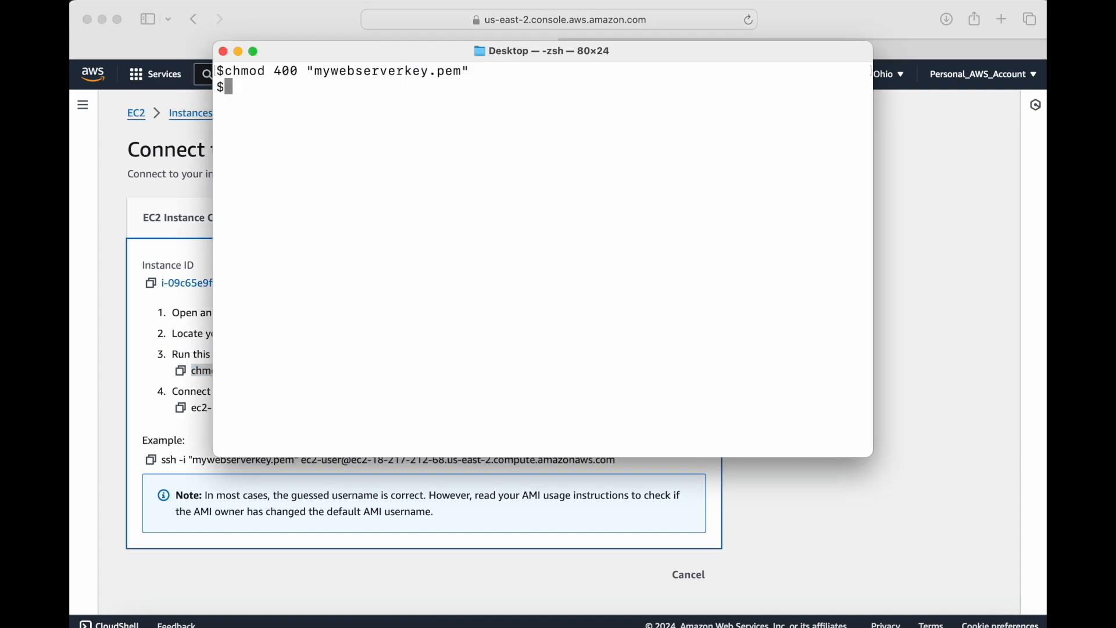
Rerun the earlier ssh command to log into the Amazon Linux 2023 shell
key("Up")
key("Up")
key("Up")
key("Return")
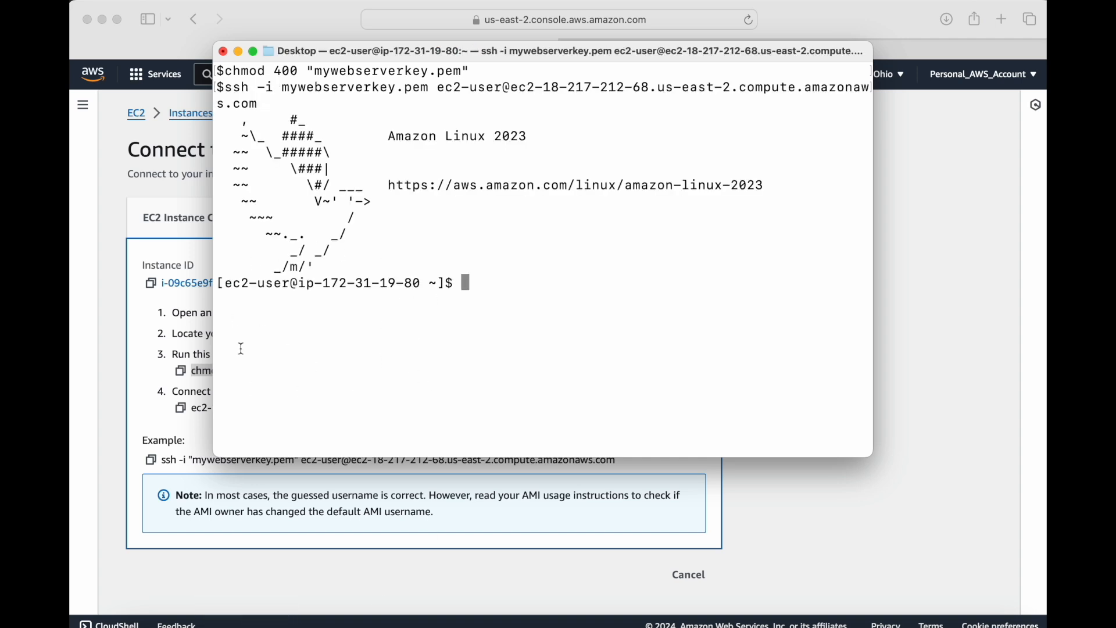
key("super+Tab")
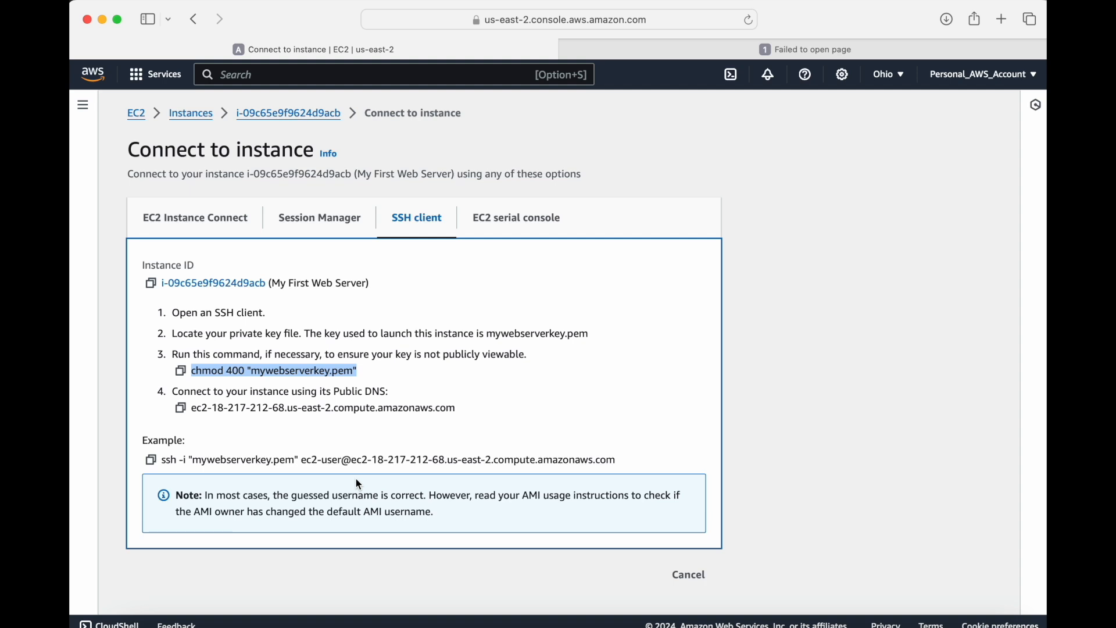
key("super+Tab")
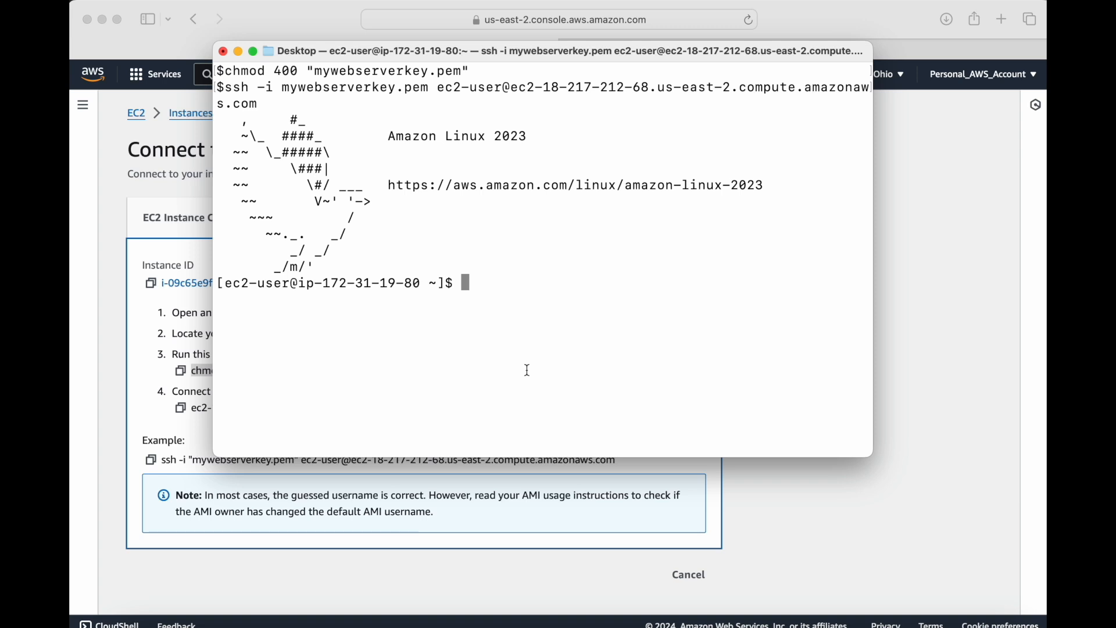
Update the server with sudo yum update -y and install httpd with yum install httpd -y
type("sudo yum update ")
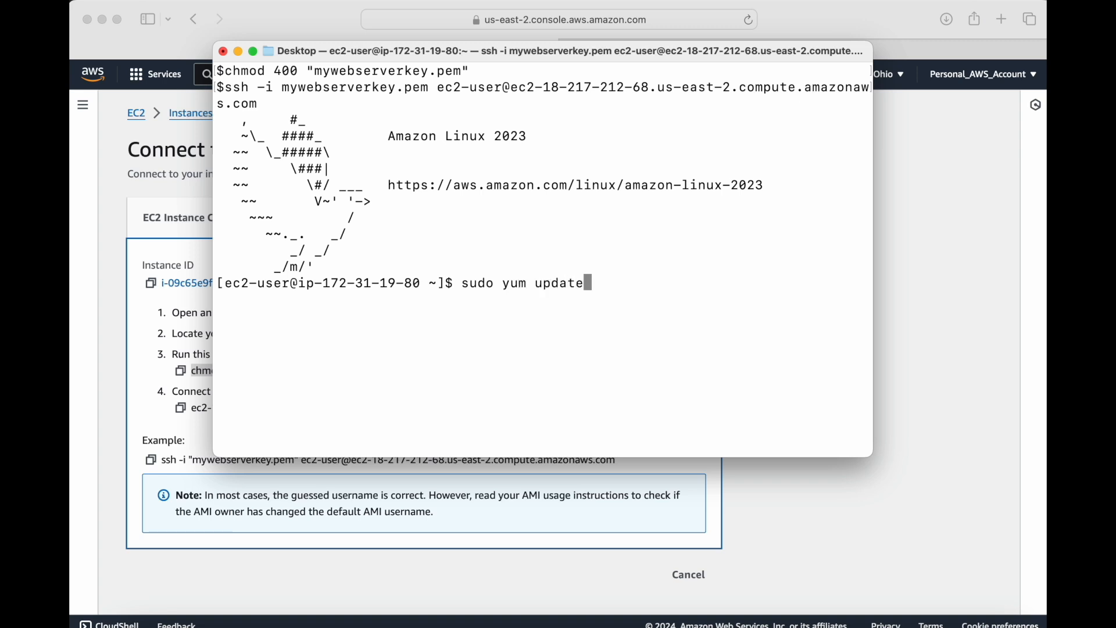
type("-y")
key("Return")
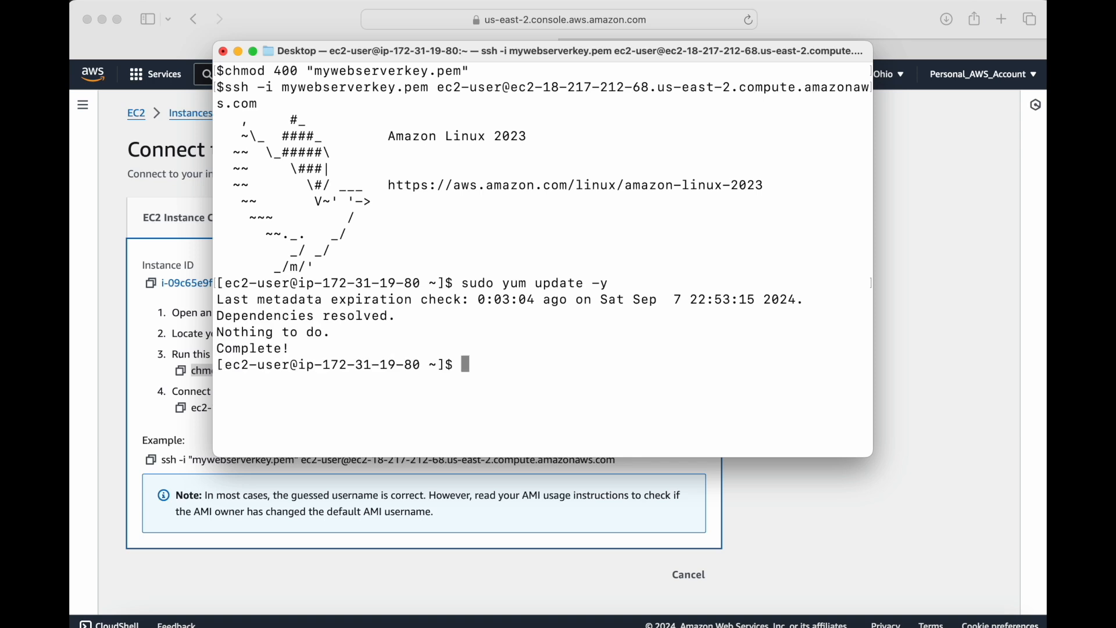
type("sudo yum instal")
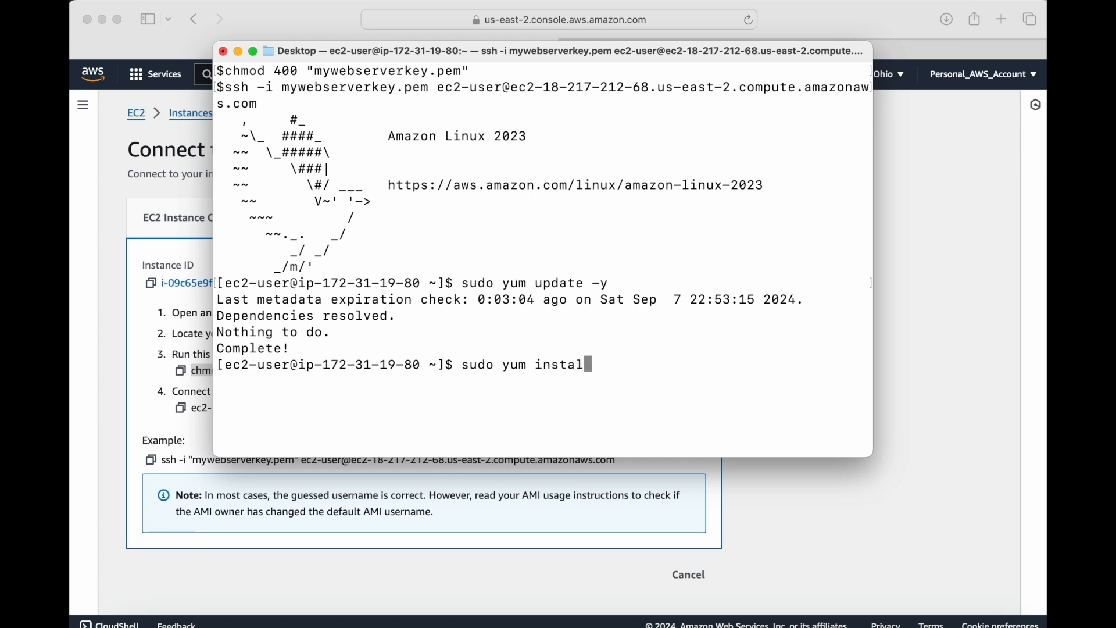
type("l httpd -y")
key("Return")
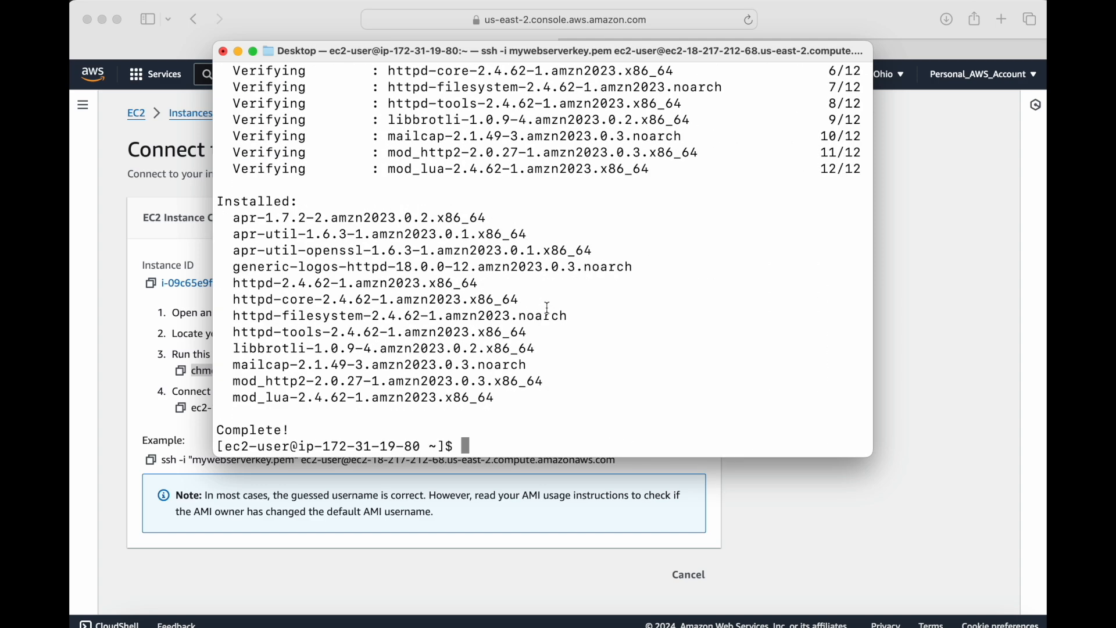
Start the httpd service and enable it to run at boot with systemctl
type("sudo systemct")
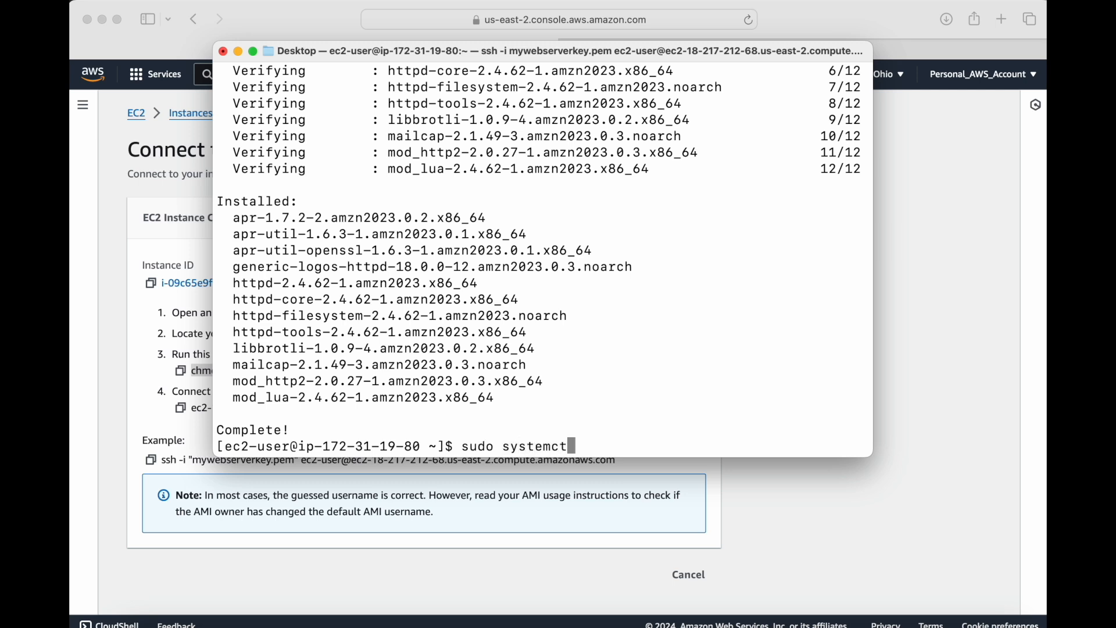
type("l start httpd")
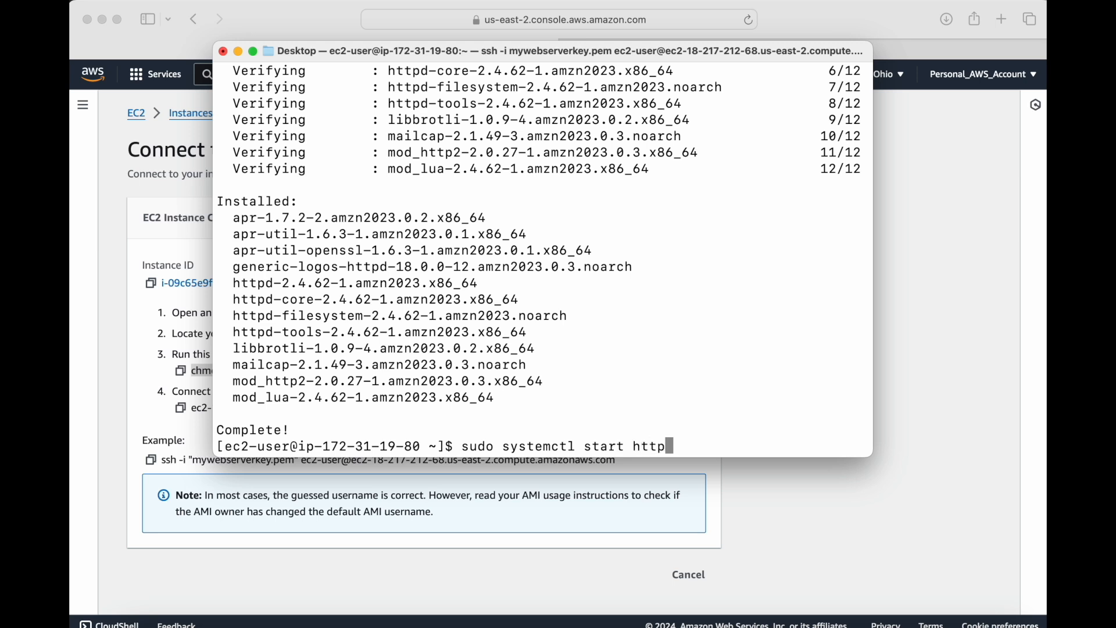
key("Return")
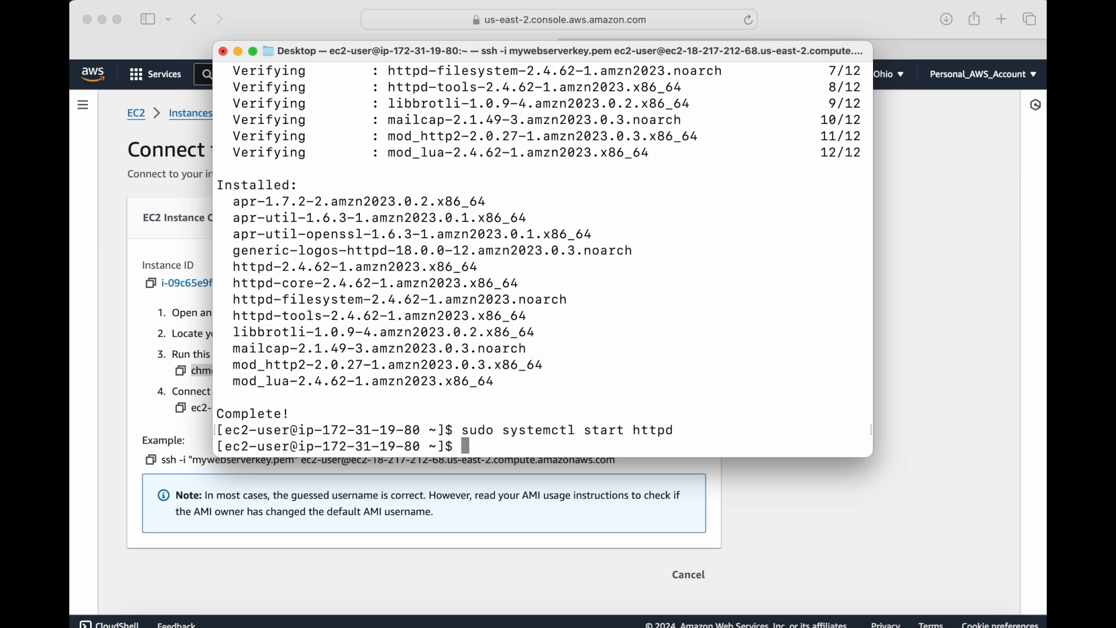
type("sudo system")
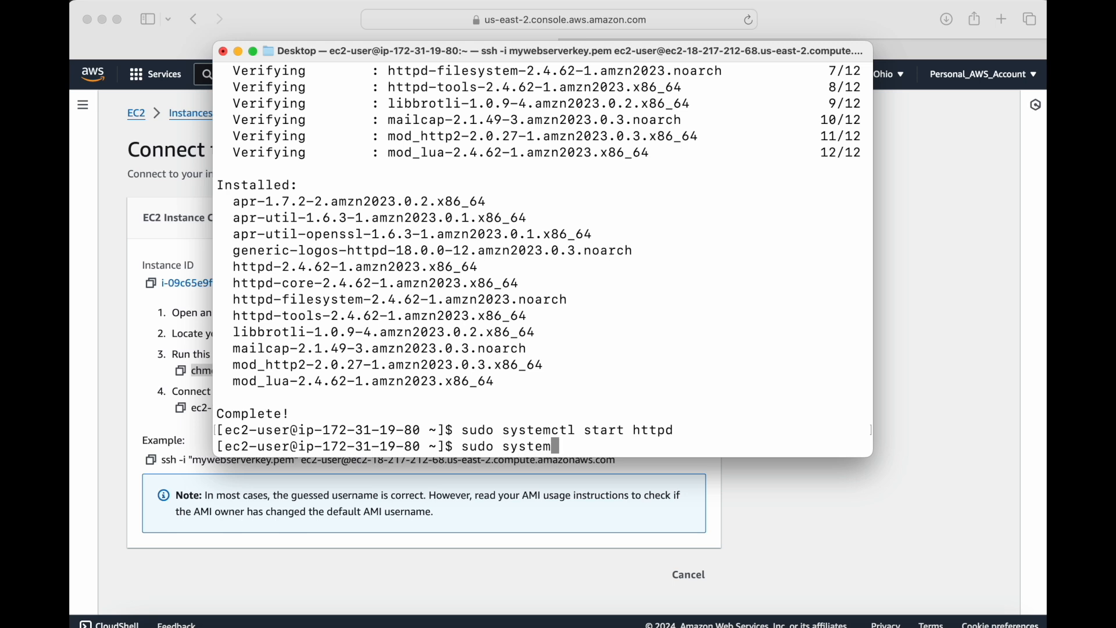
type("ctl enable httpd")
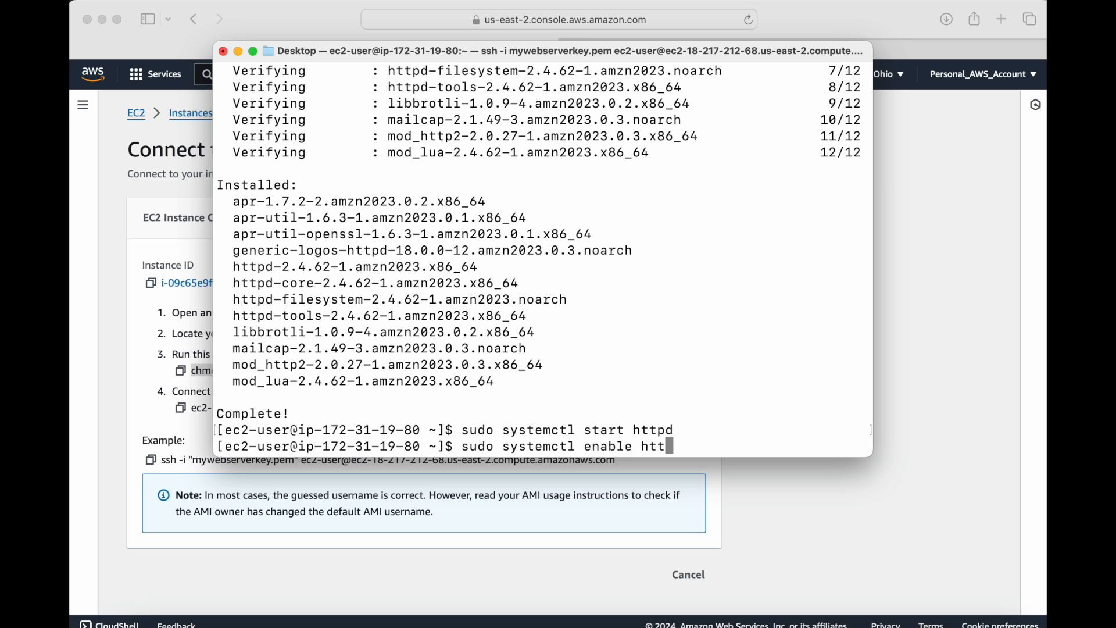
key("Return")
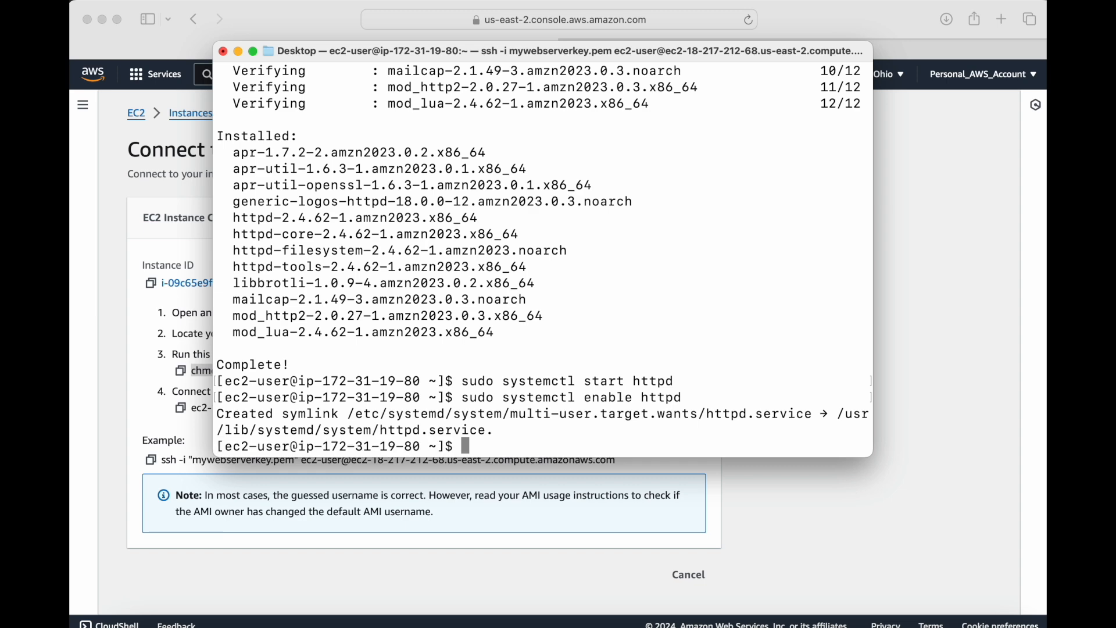
Reload the 18.217.212.68 tab in the browser to test the web server
left_click(942, 313)
left_click(685, 57)
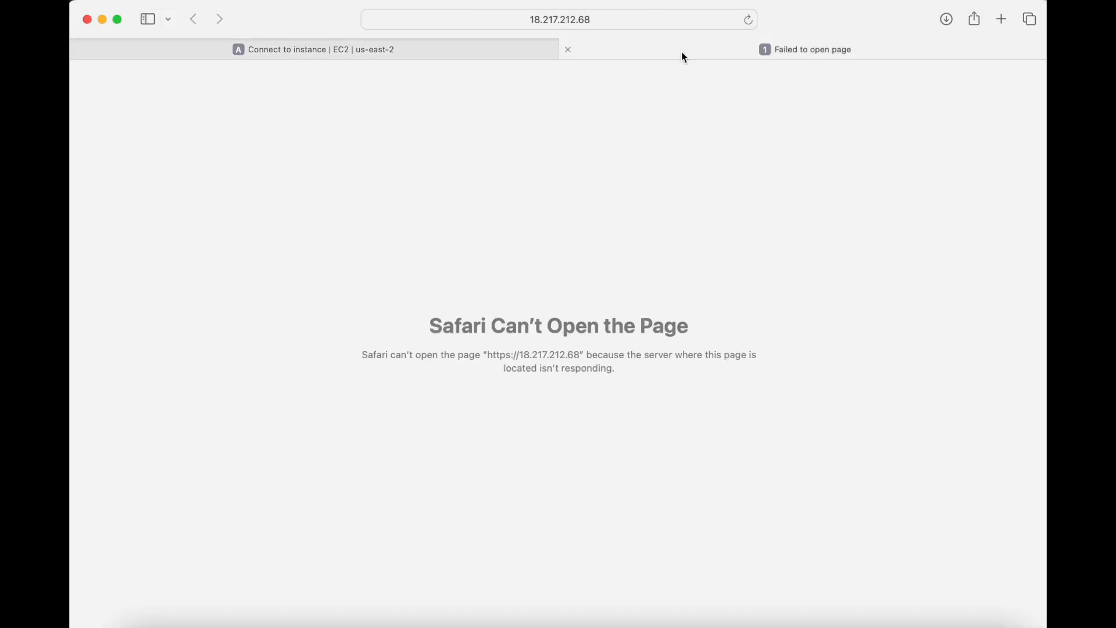
key("super+l")
key("Return")
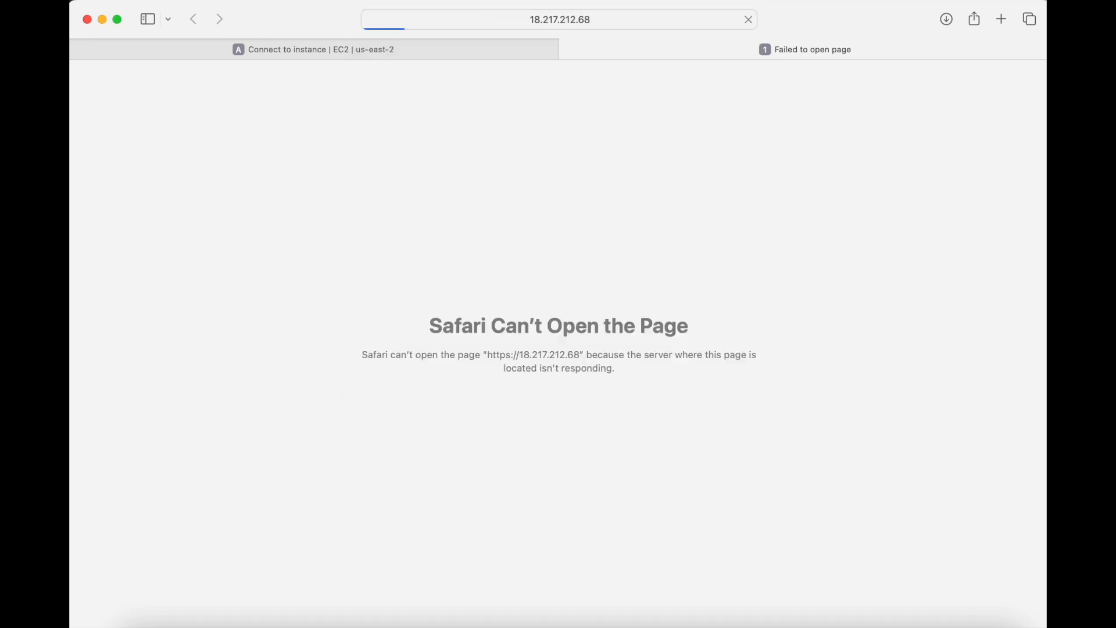
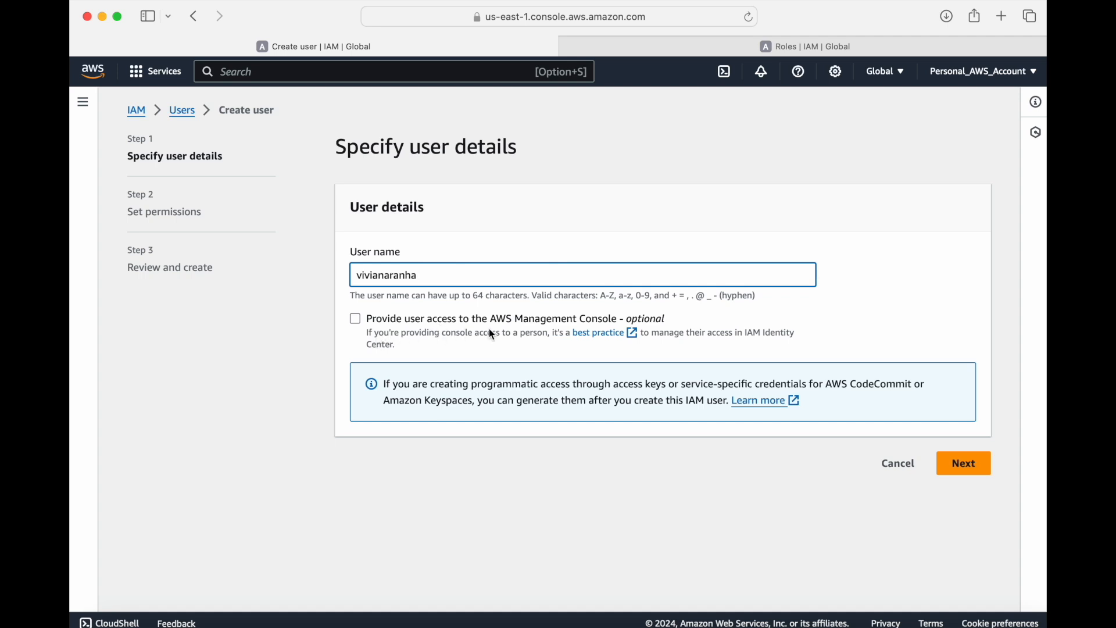
Tick and untick 'Provide user access to the AWS Management Console', then continue to permissions
left_click(356, 321)
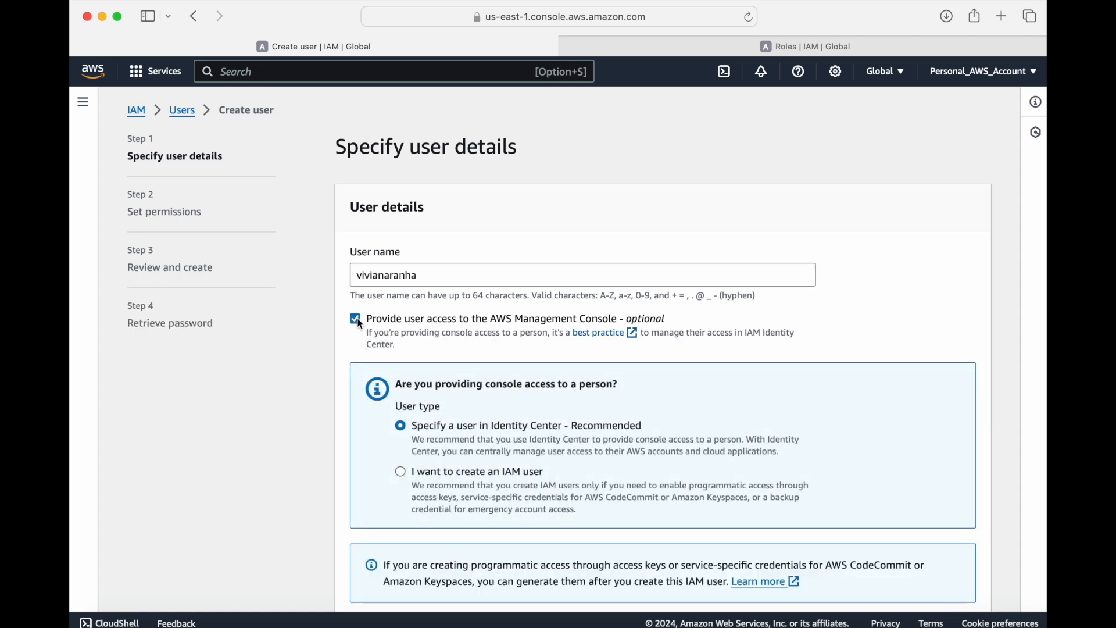
left_click(356, 321)
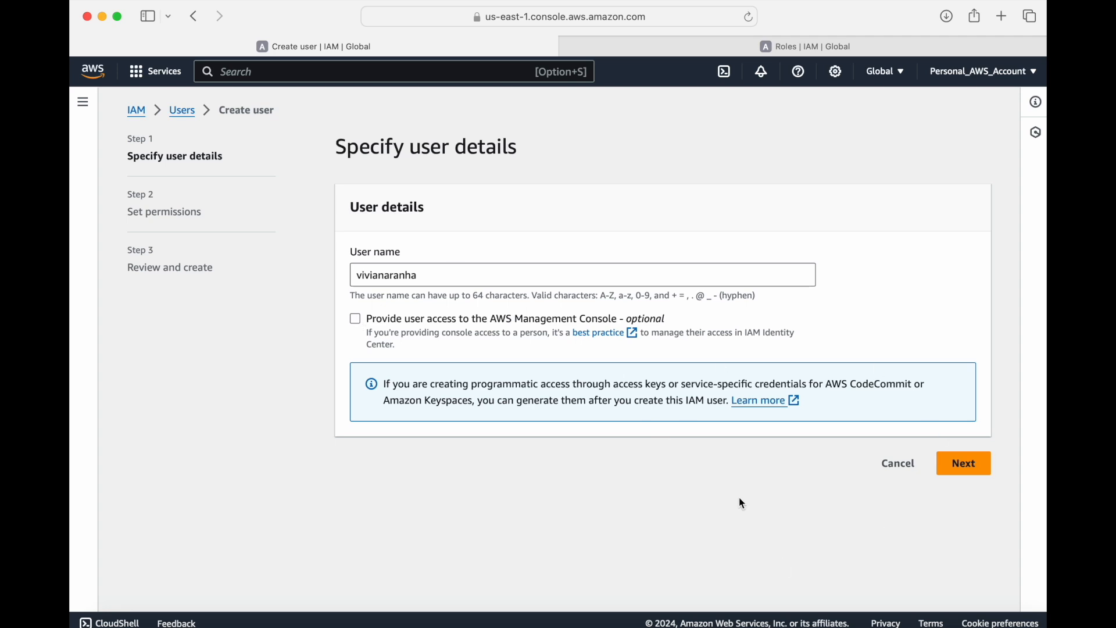
left_click(965, 463)
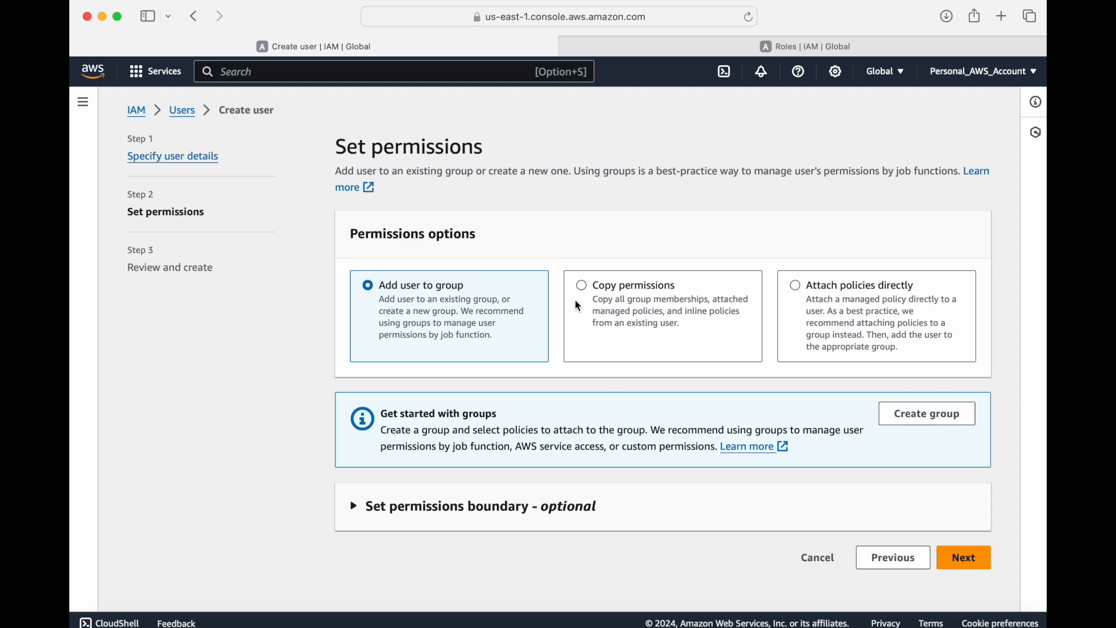
Try the Copy permissions and Attach policies directly options
left_click(582, 286)
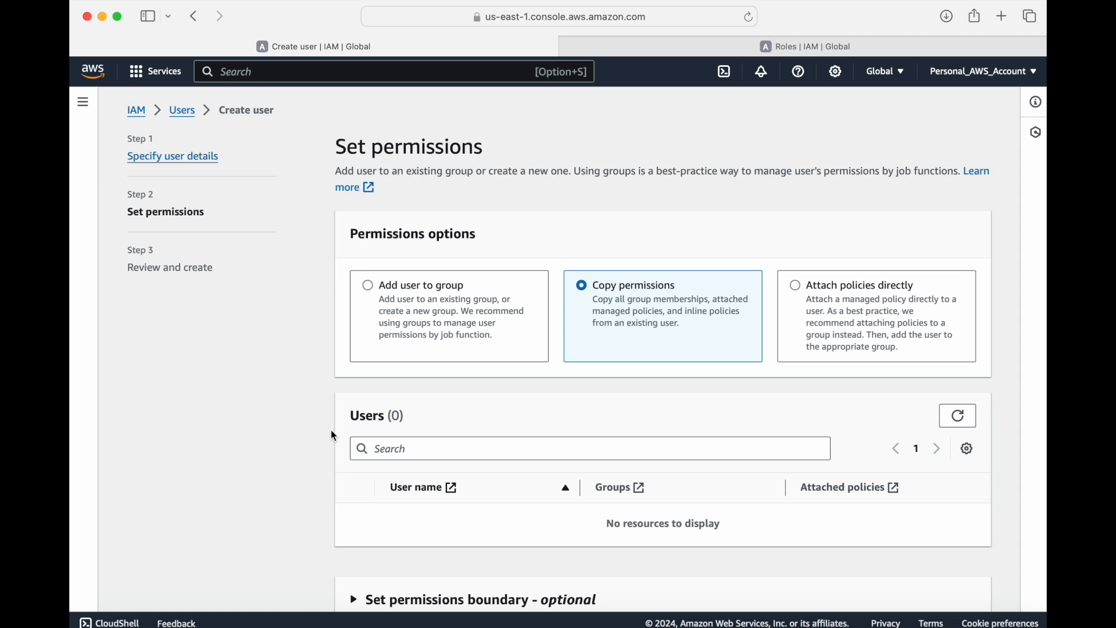
scroll(333, 434, "down", 2)
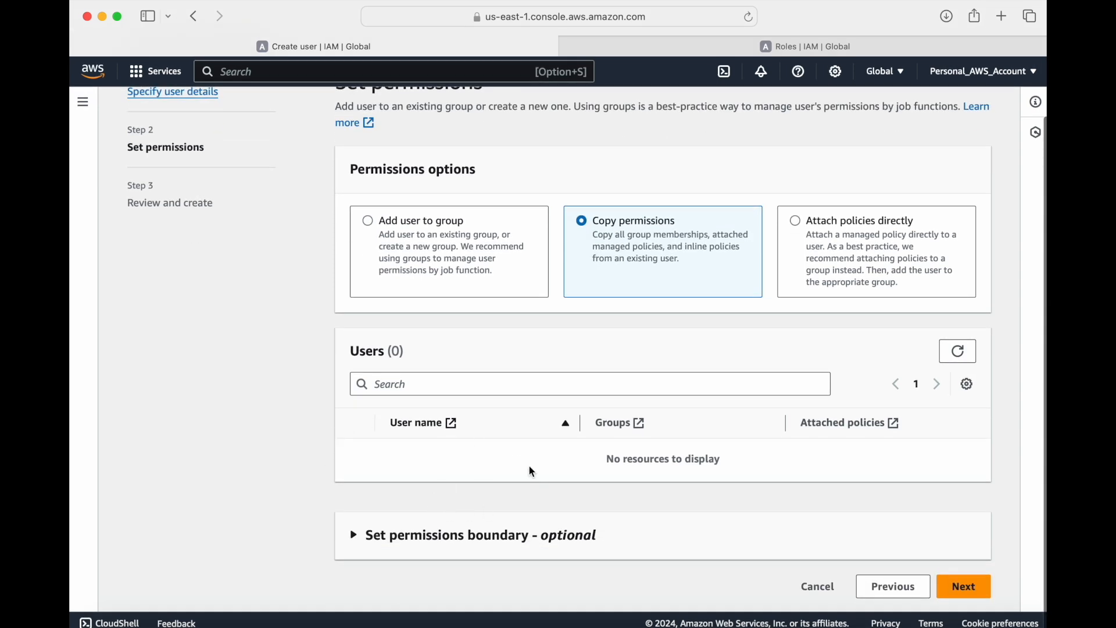
scroll(530, 468, "up", 2)
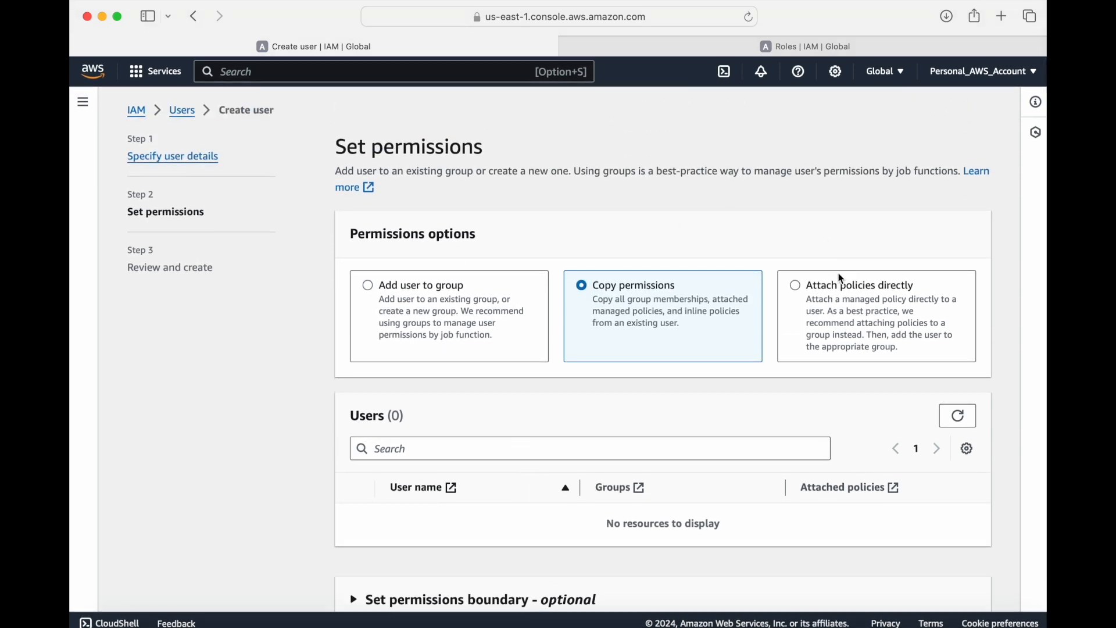
left_click(798, 286)
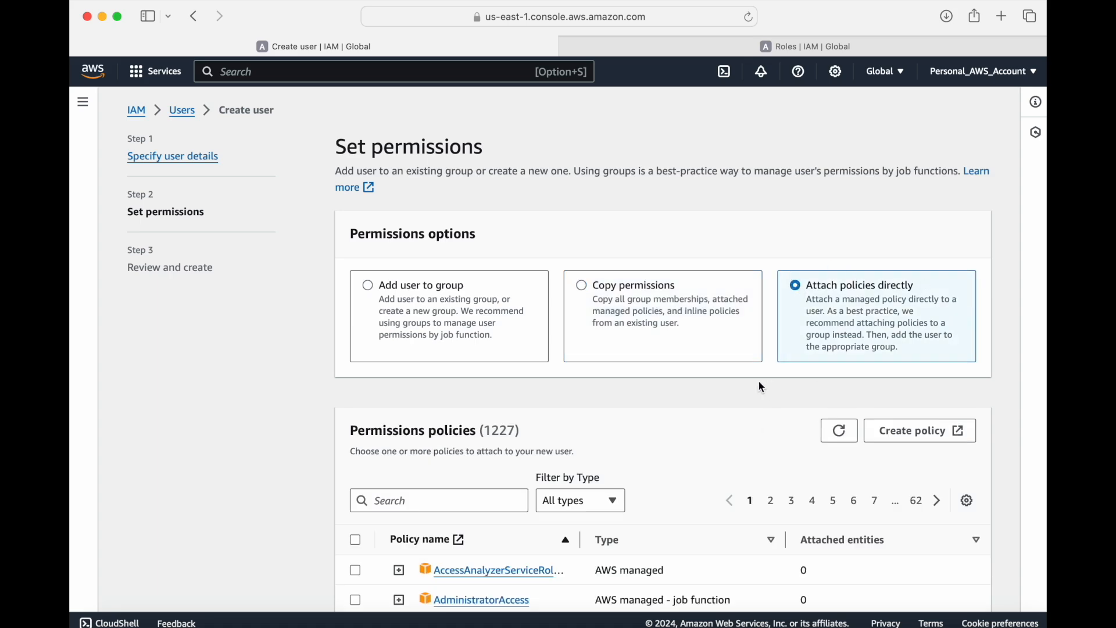
scroll(758, 381, "down", 5)
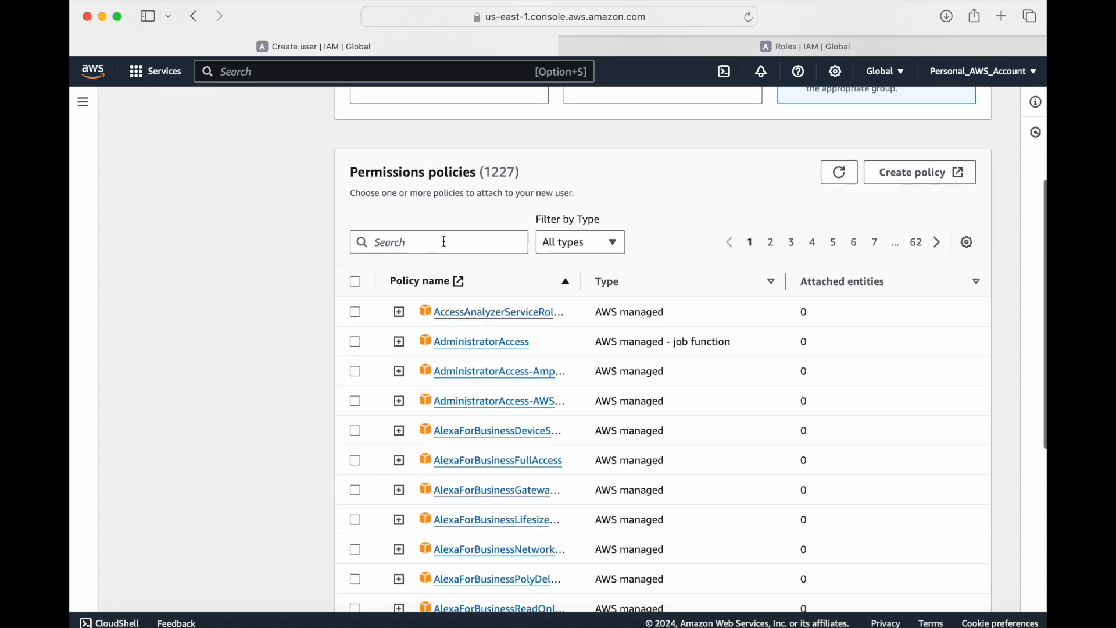
Search policies for 's3re', clear it, and choose Add user to group before continuing
left_click(445, 242)
type("s3re")
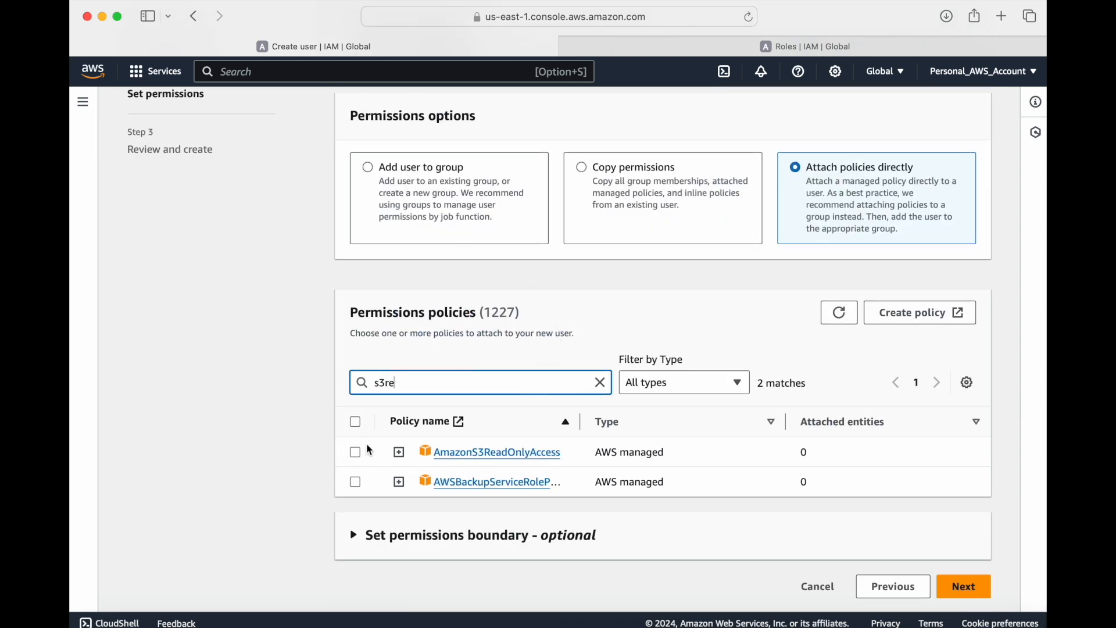
left_click(599, 384)
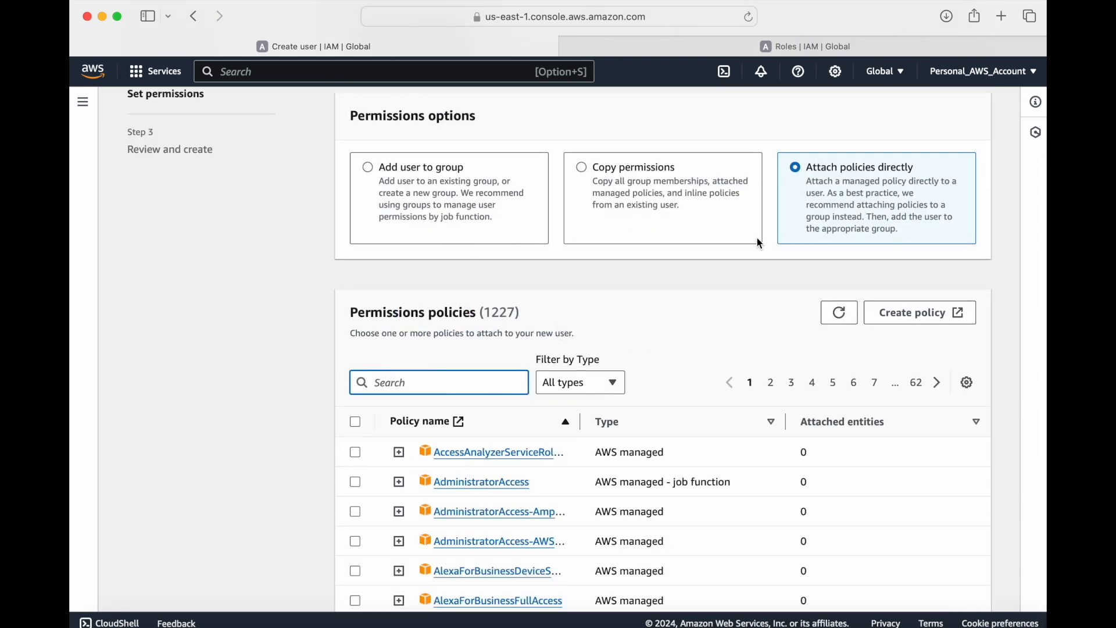
scroll(758, 242, "down", 7)
scroll(758, 242, "up", 9)
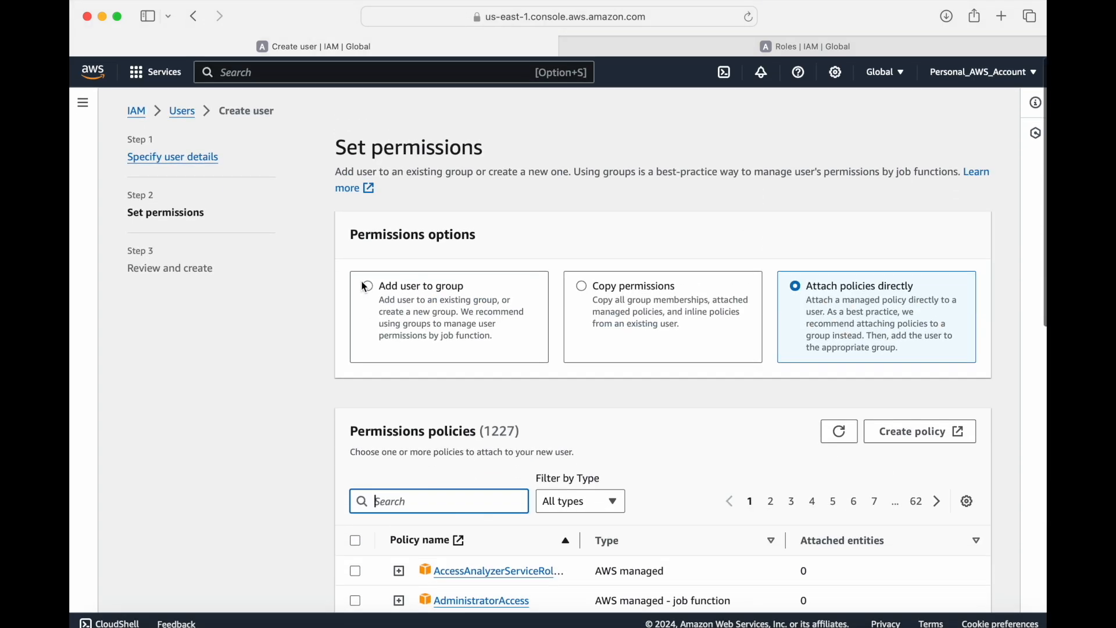
left_click(367, 287)
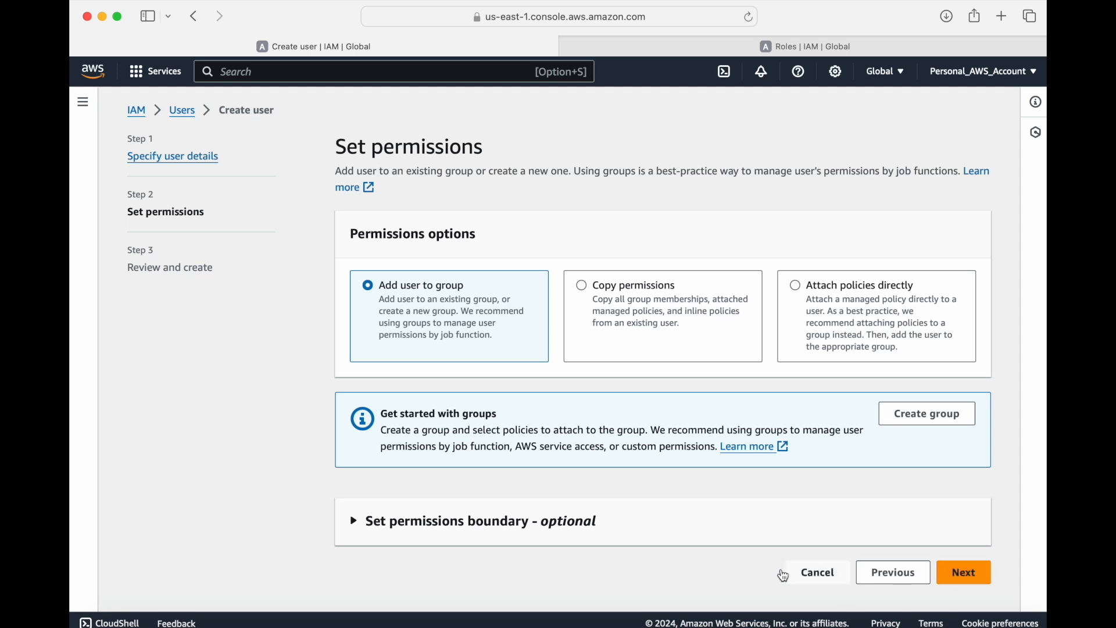
left_click(971, 577)
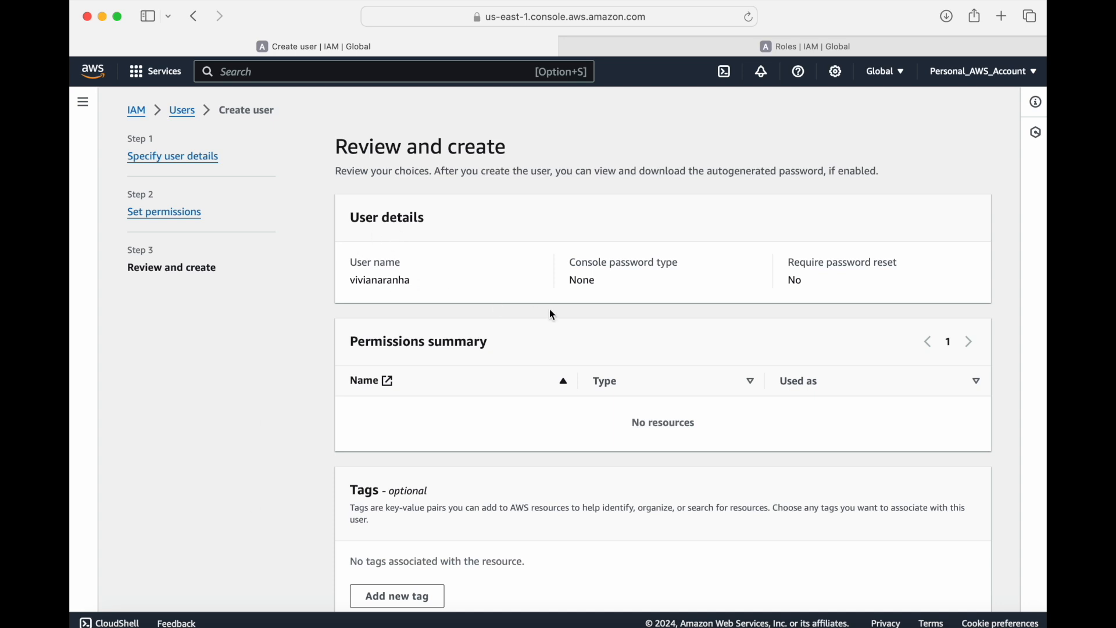
Review the new user's settings and create the user
scroll(722, 316, "down", 1)
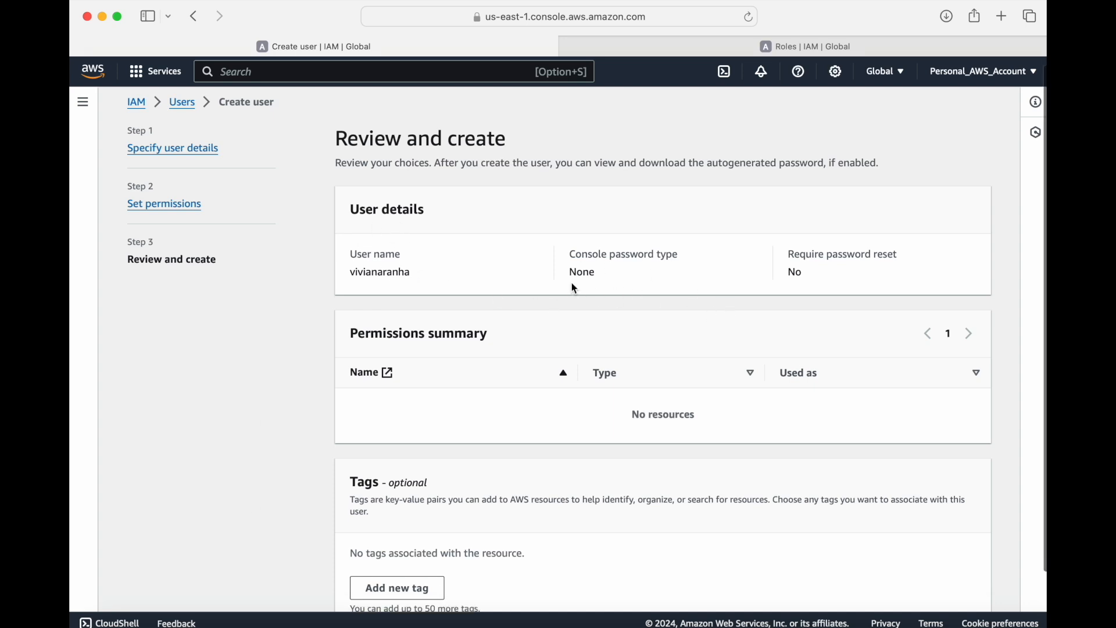
scroll(884, 312, "down", 2)
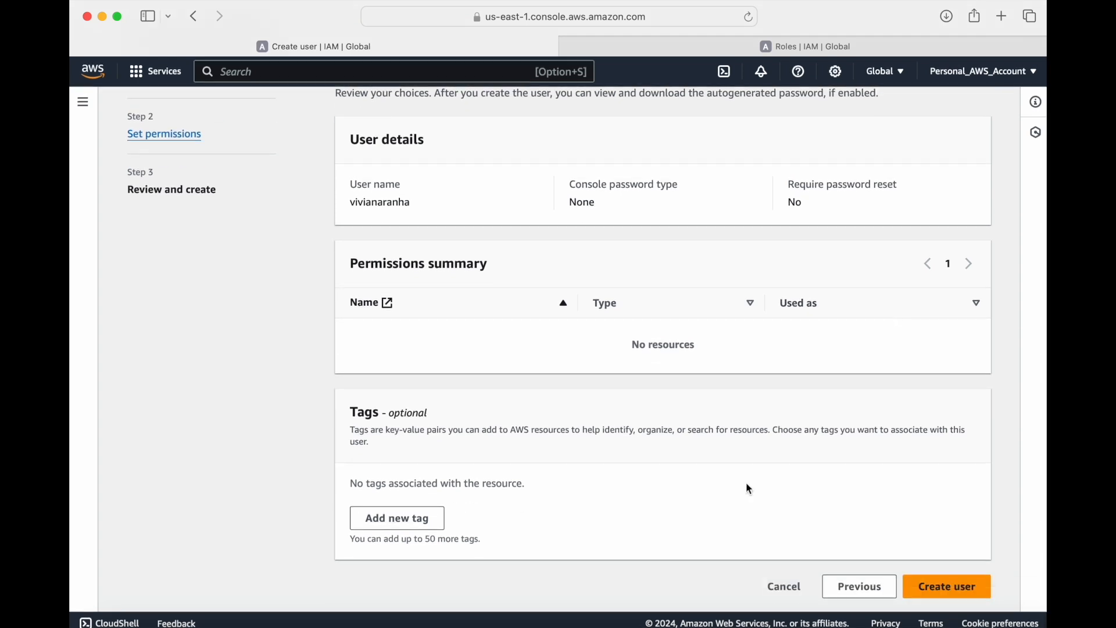
left_click(952, 586)
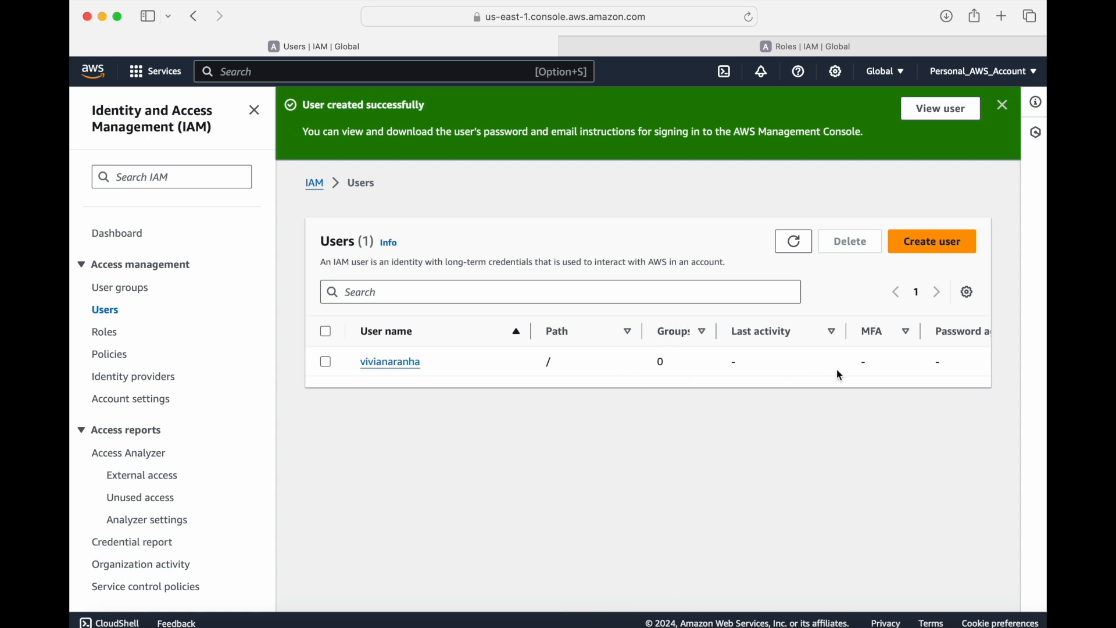
Open the user's Groups tab, then begin adding it to a new group
left_click(401, 366)
scroll(430, 291, "down", 2)
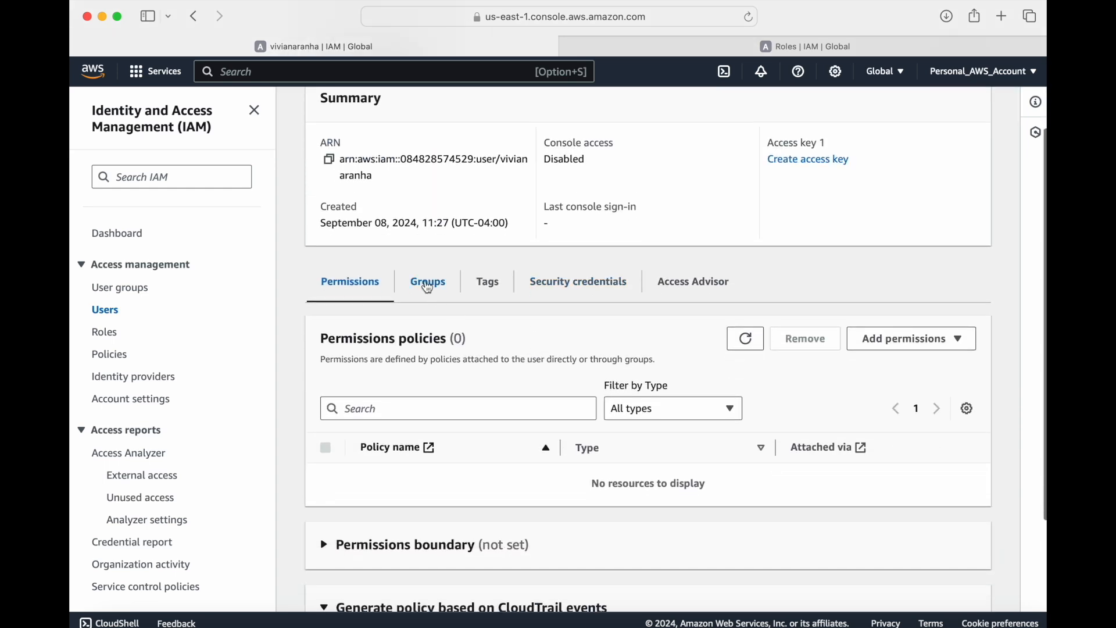
left_click(428, 284)
left_click(924, 445)
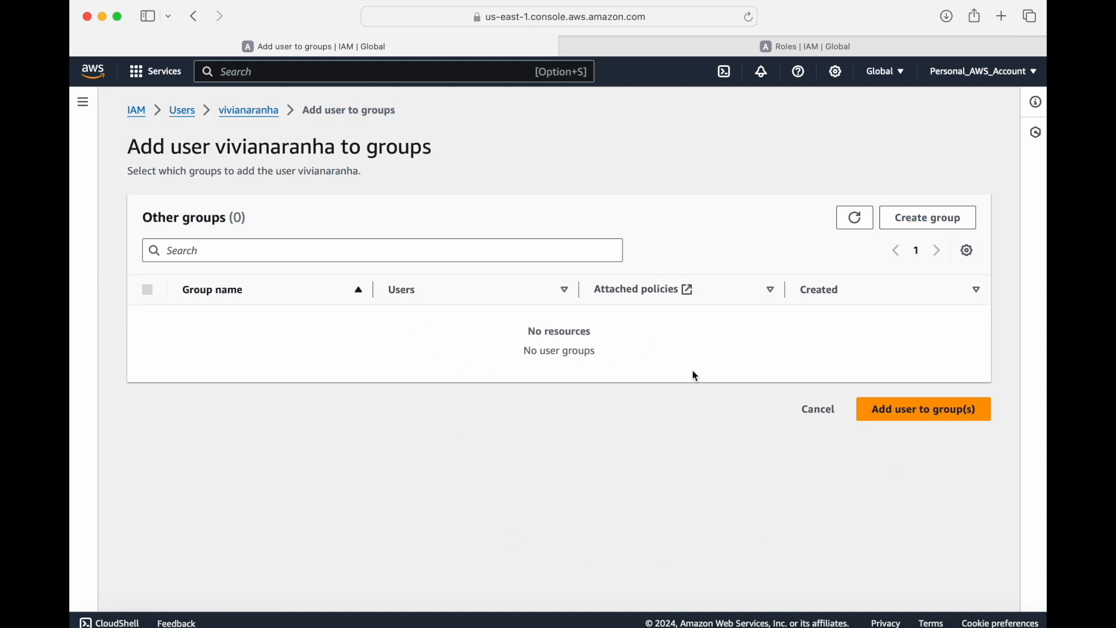
left_click(936, 417)
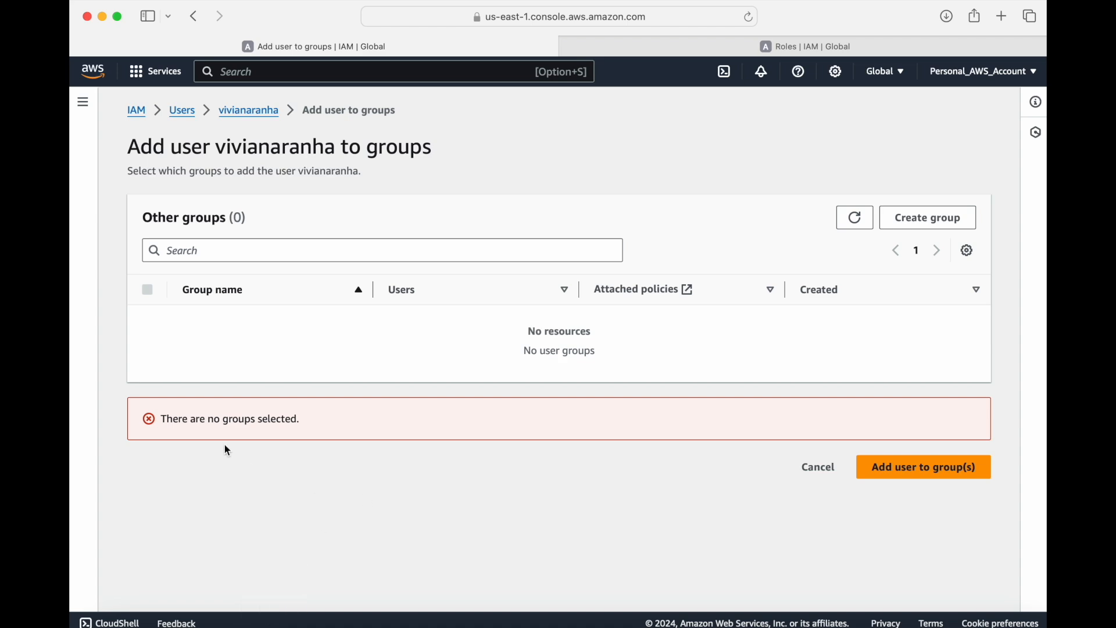
Create group 'S3Access' with AmazonS3ReadOnlyAccess and add the user to it
left_click(932, 220)
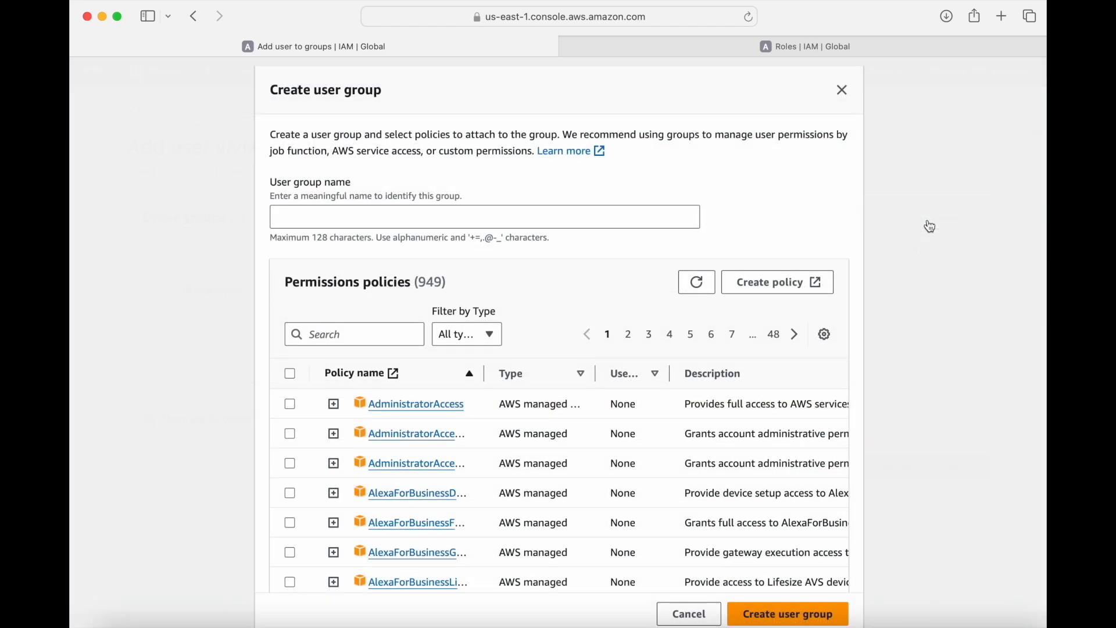
left_click(337, 223)
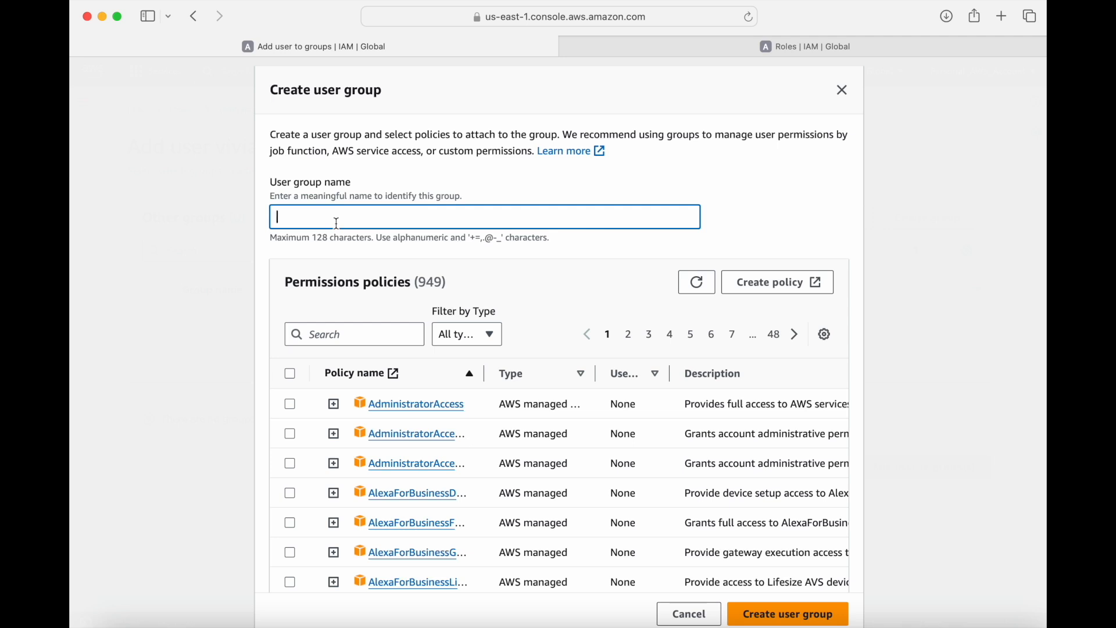
type("S3Access")
left_click(341, 333)
type("s3")
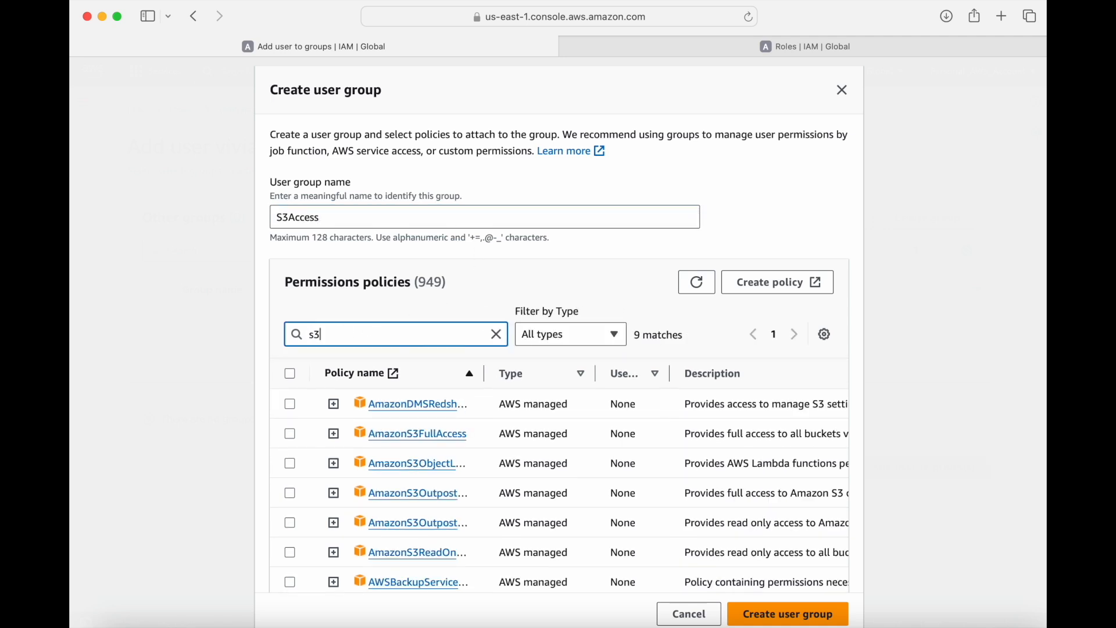
type("re")
left_click(291, 461)
left_click(775, 553)
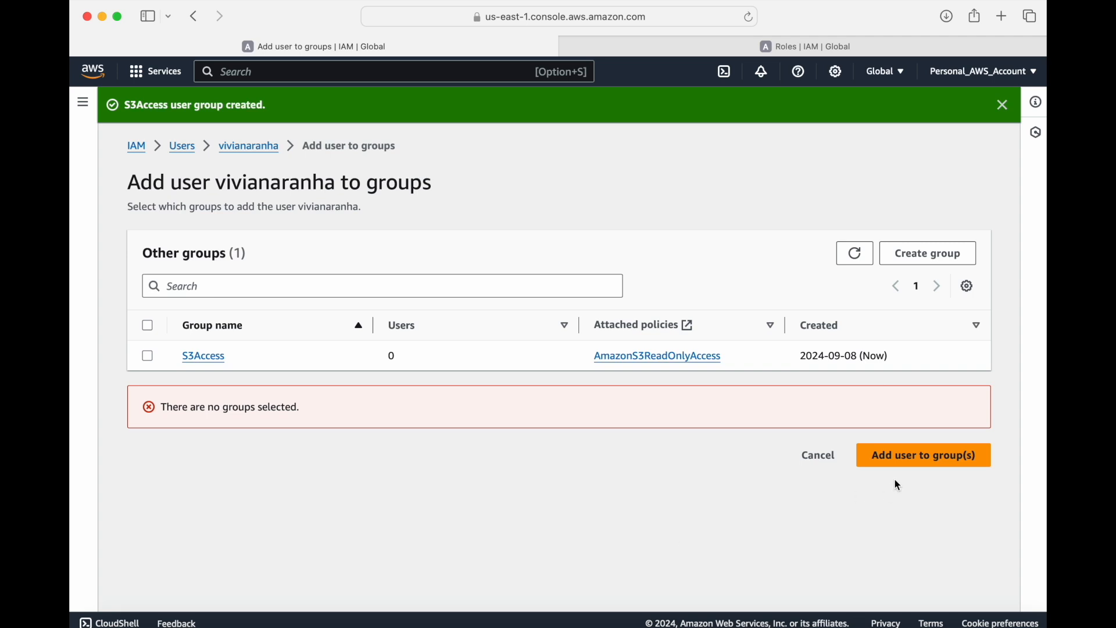
left_click(148, 357)
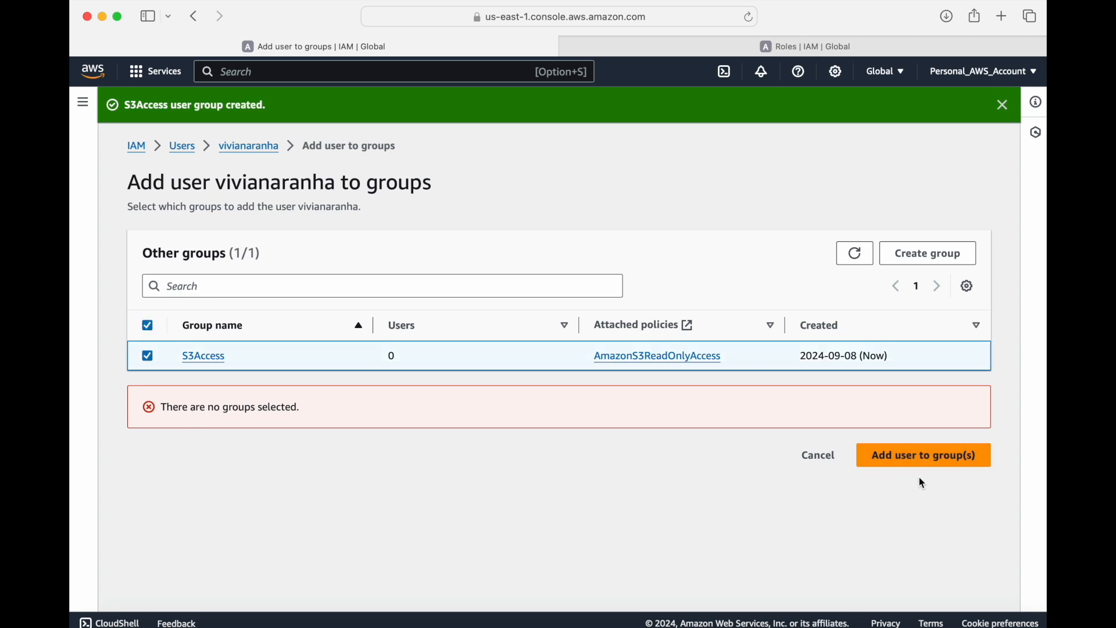
left_click(928, 461)
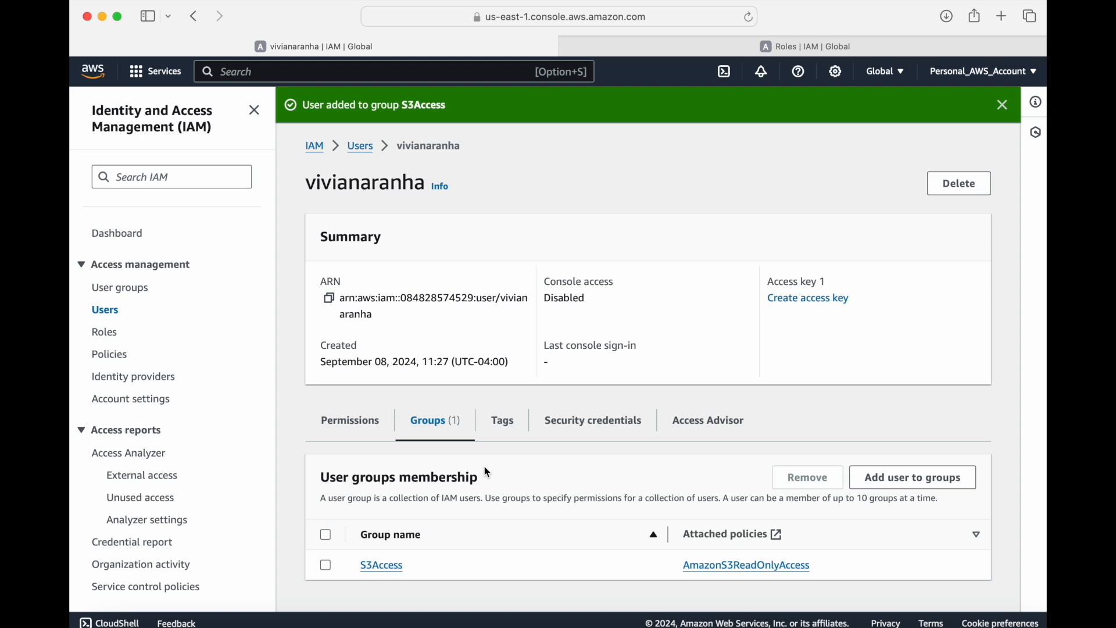
Enable console access for the user with an autogenerated password
left_click(587, 424)
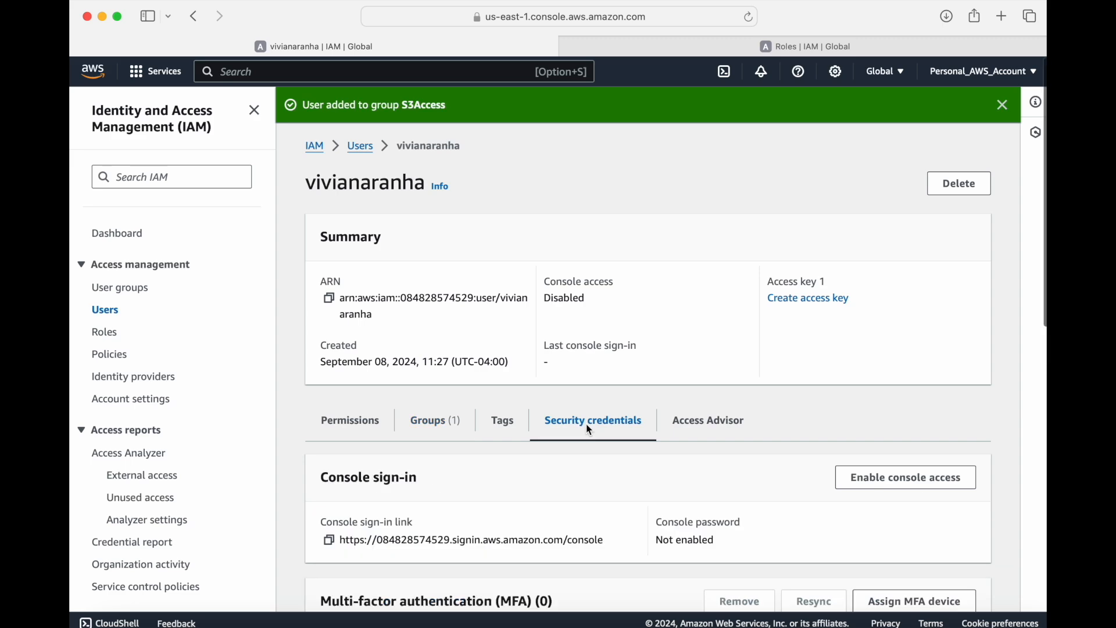
scroll(697, 425, "down", 3)
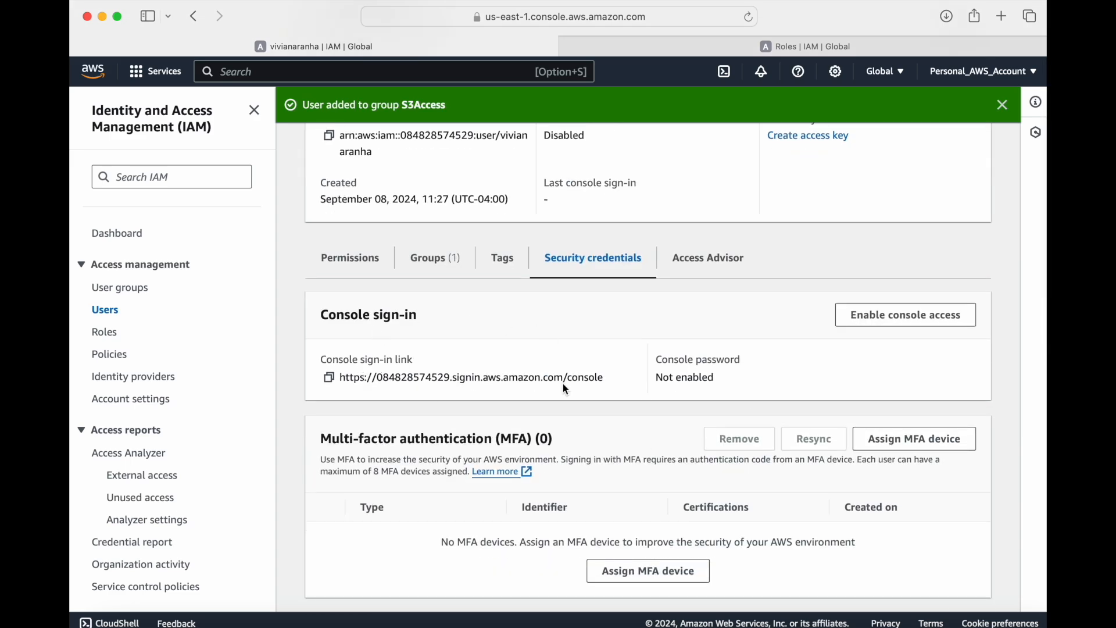
scroll(731, 376, "down", 1)
left_click(910, 303)
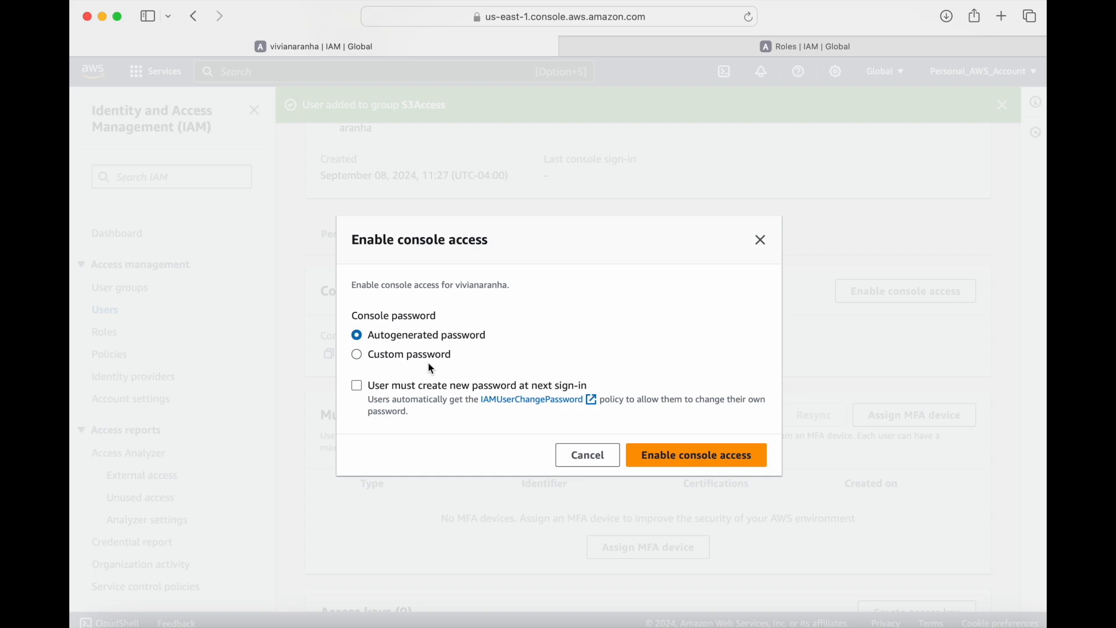
left_click(704, 455)
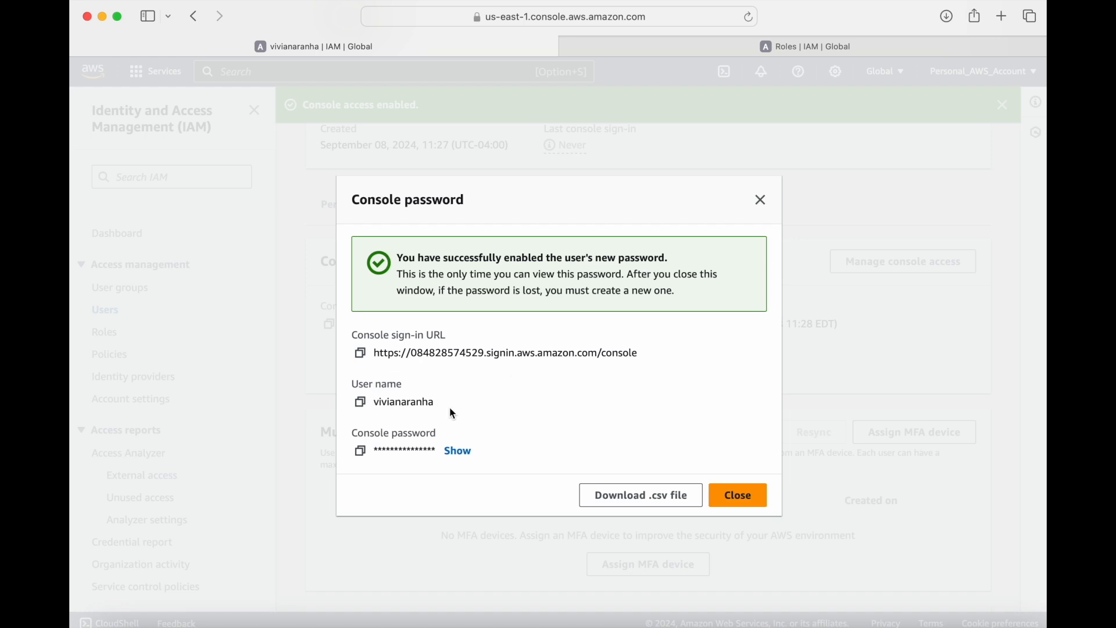
Download the sign-in details as a .csv file and close the password summary
left_click(638, 503)
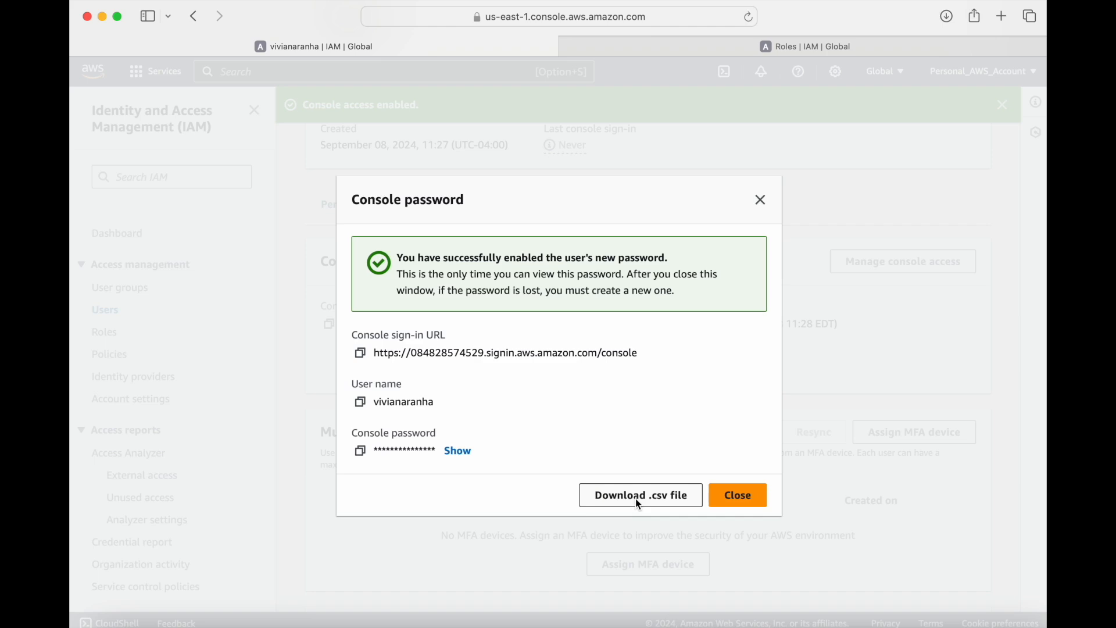
left_click(737, 505)
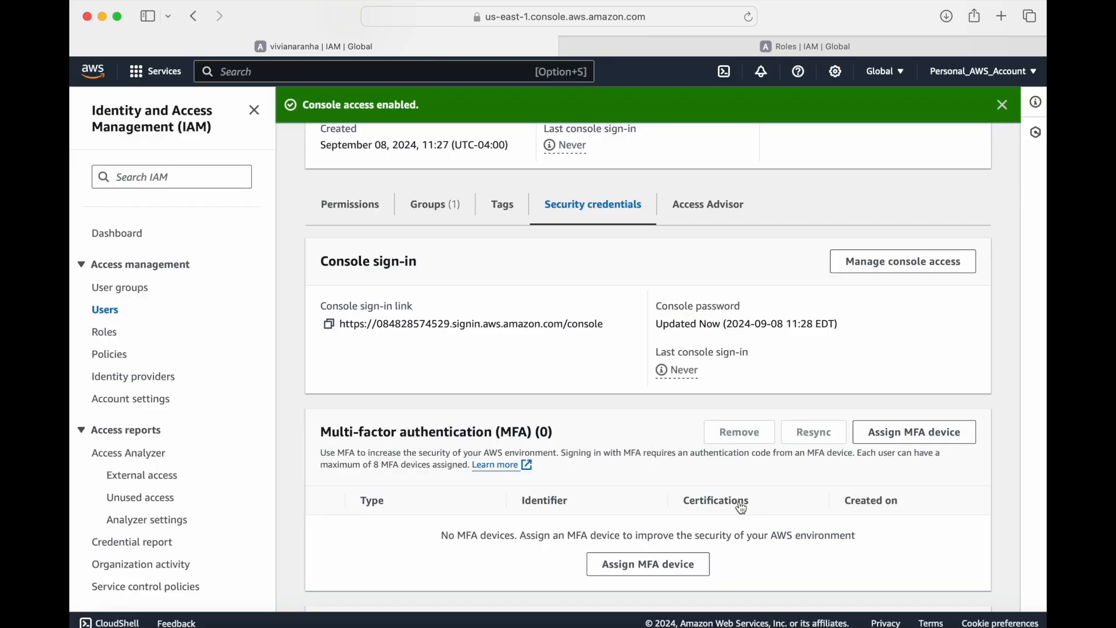
scroll(589, 446, "down", 5)
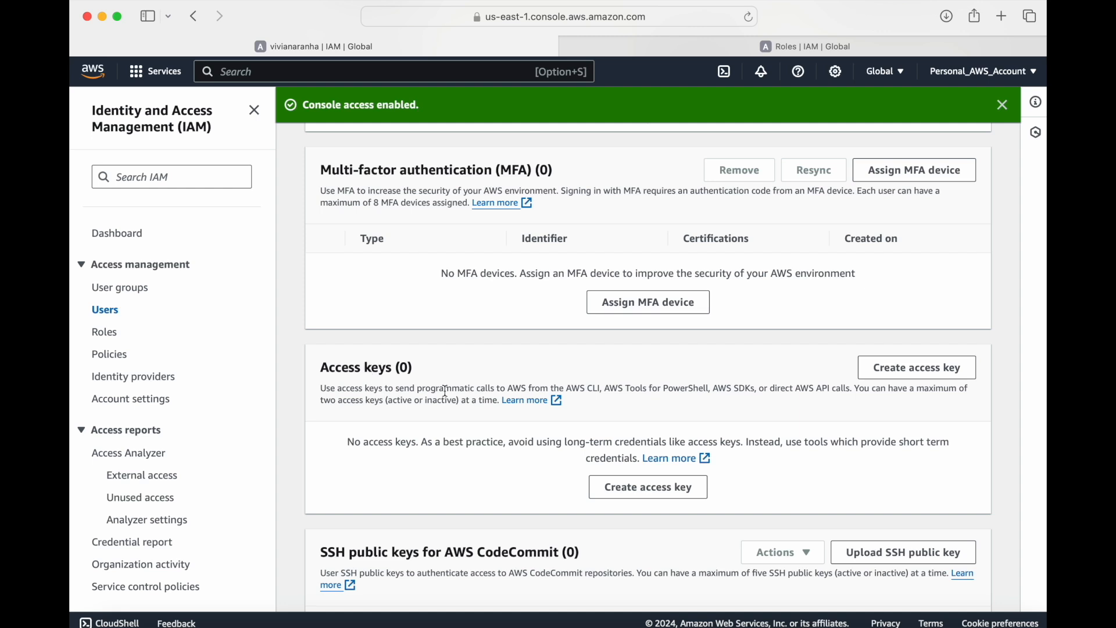
scroll(447, 395, "down", 1)
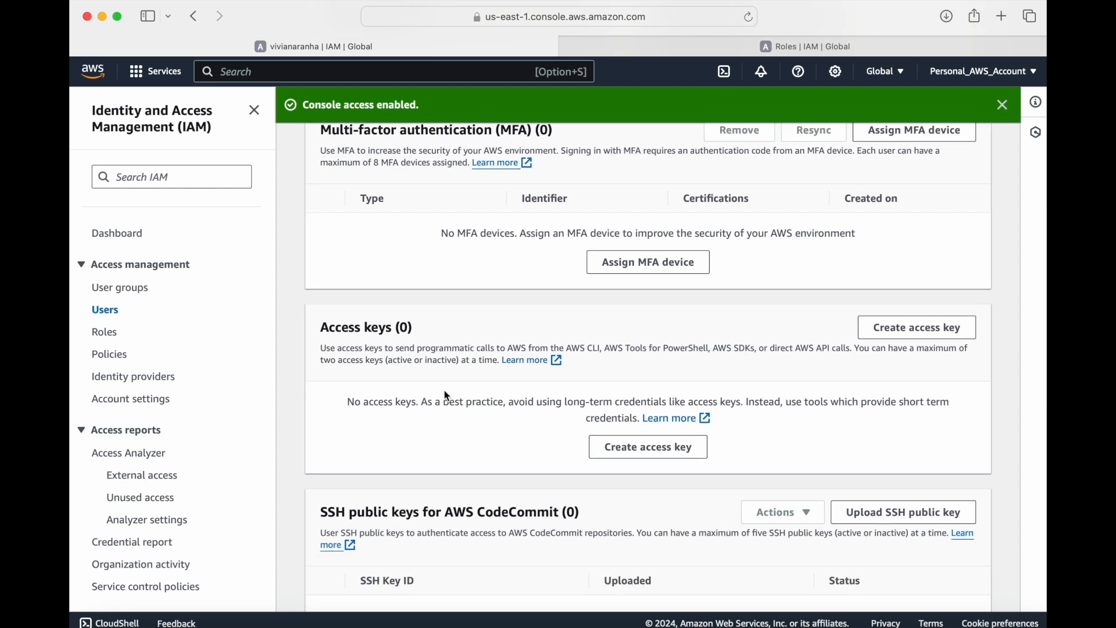
scroll(445, 392, "down", 1)
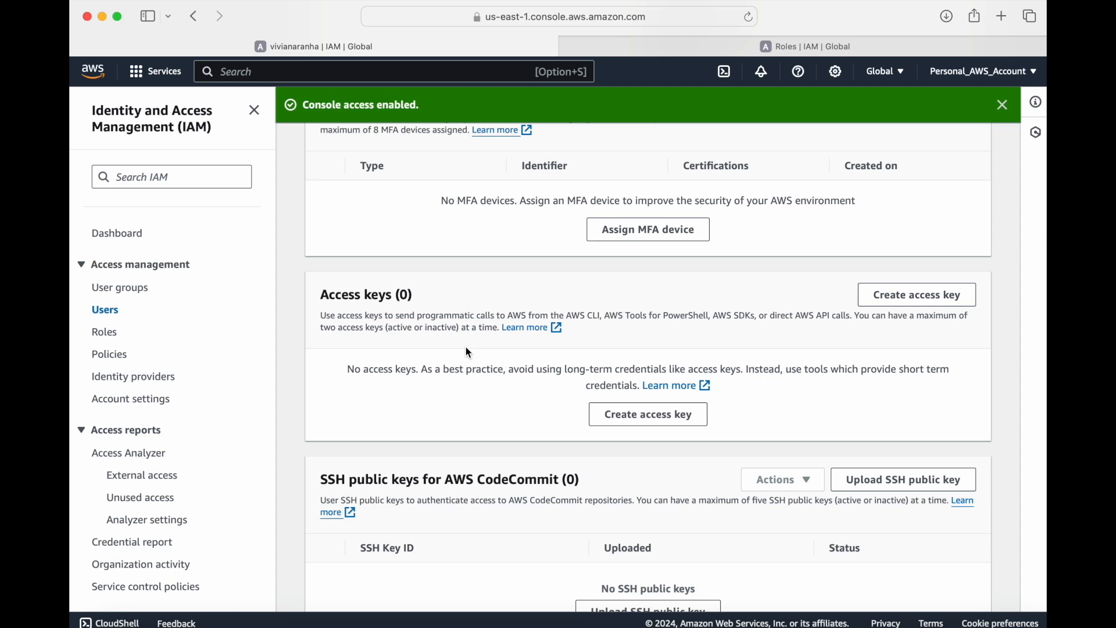
Start an access key for Command Line Interface (CLI) use, acknowledging the alternatives warning
left_click(650, 416)
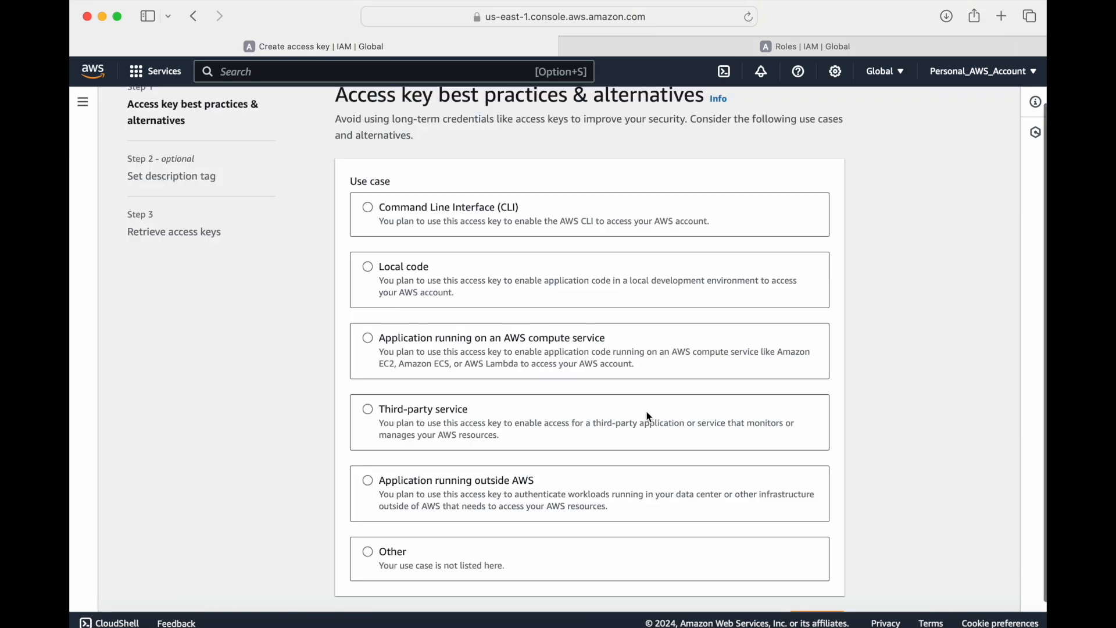
left_click(368, 208)
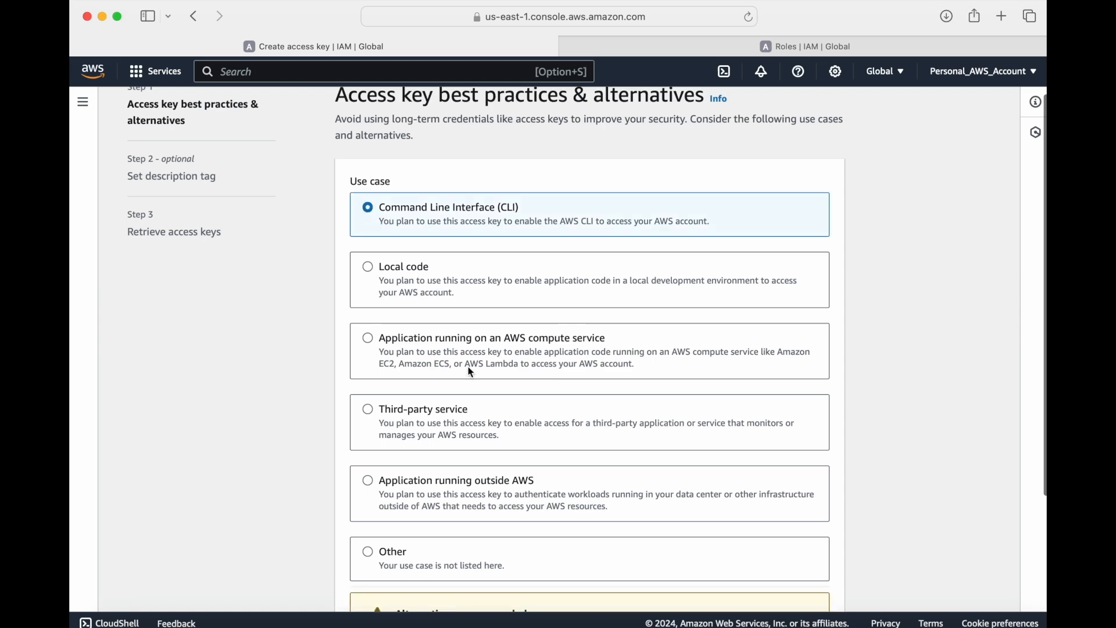
scroll(469, 366, "down", 5)
left_click(356, 535)
scroll(746, 355, "up", 3)
scroll(585, 400, "down", 3)
left_click(829, 594)
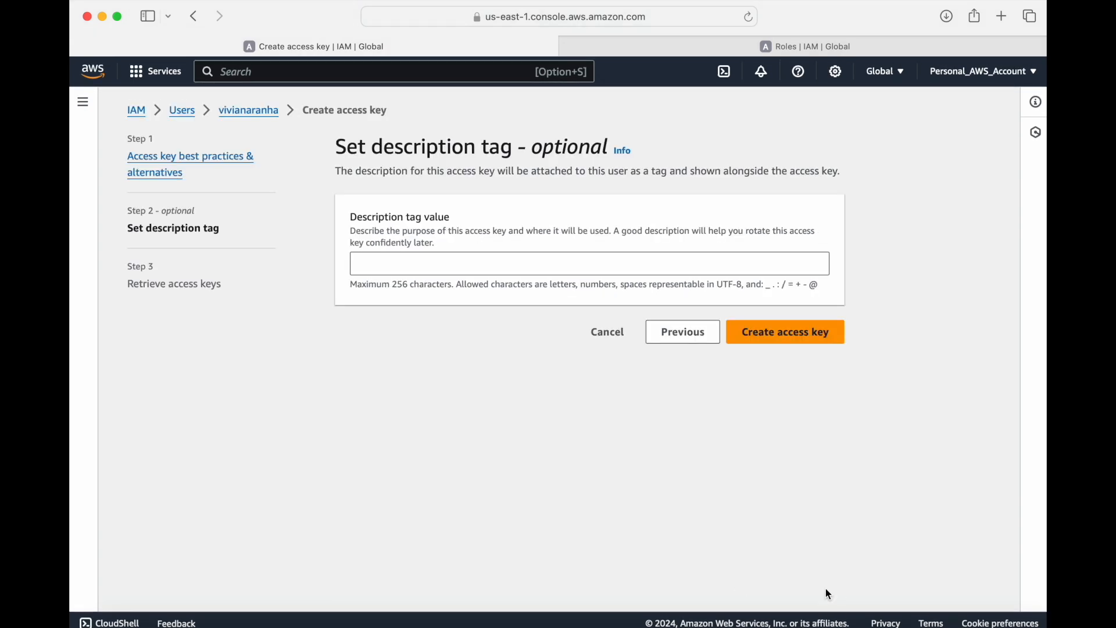
Give the key the description tag 'myIamTestUser' and create it
left_click(432, 264)
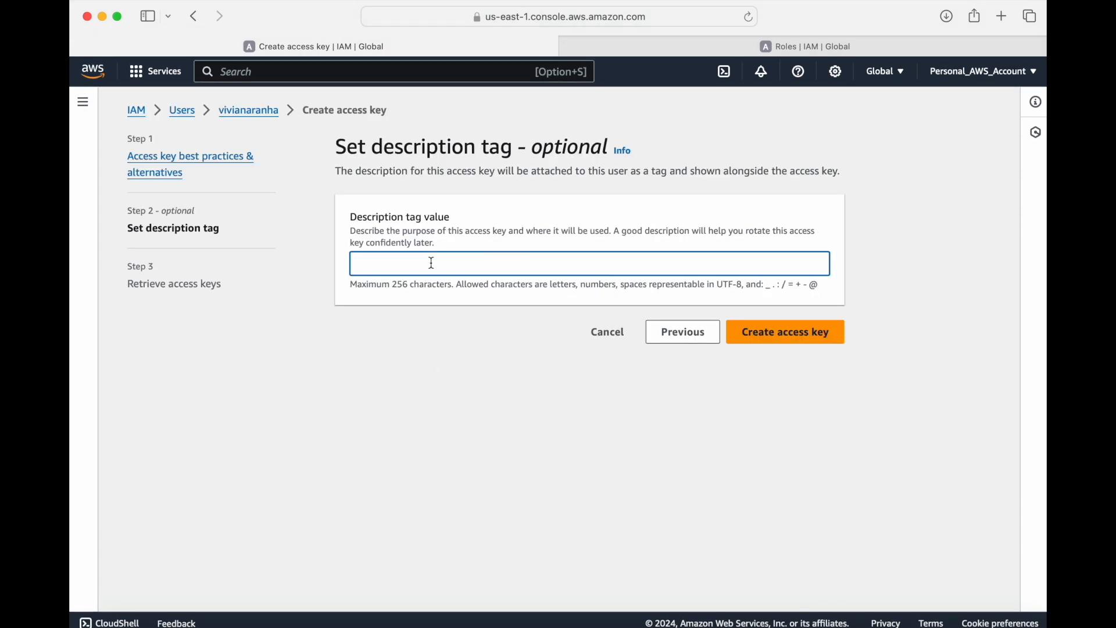
type("myIamTestUser")
left_click(792, 332)
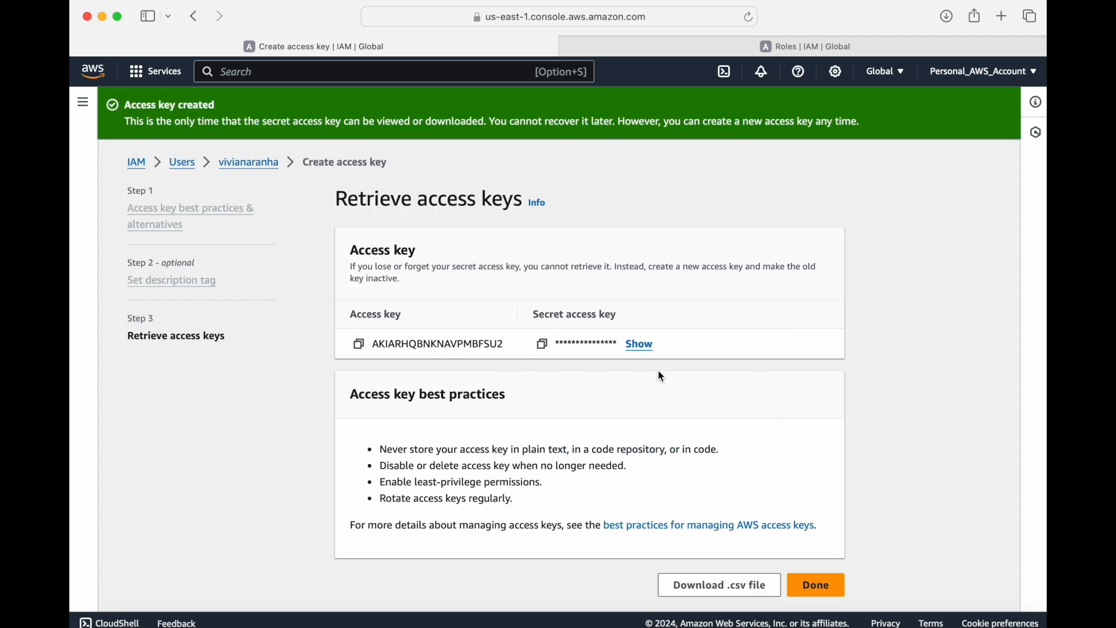
Download the access key .csv file and confirm one active key on the user's credentials
left_click(816, 584)
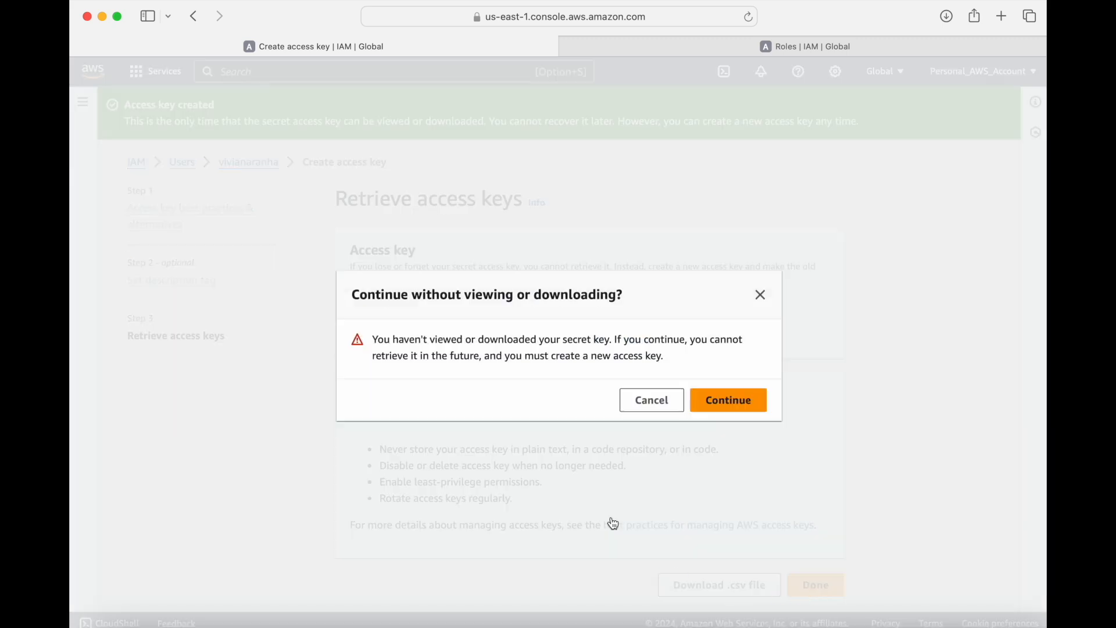
left_click(652, 400)
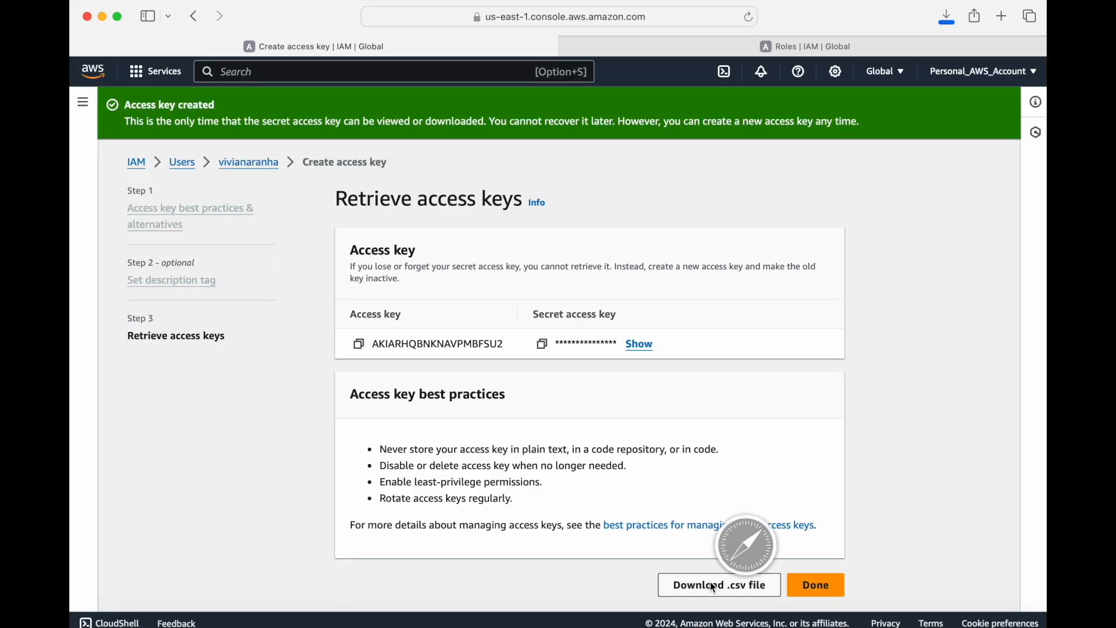
left_click(818, 585)
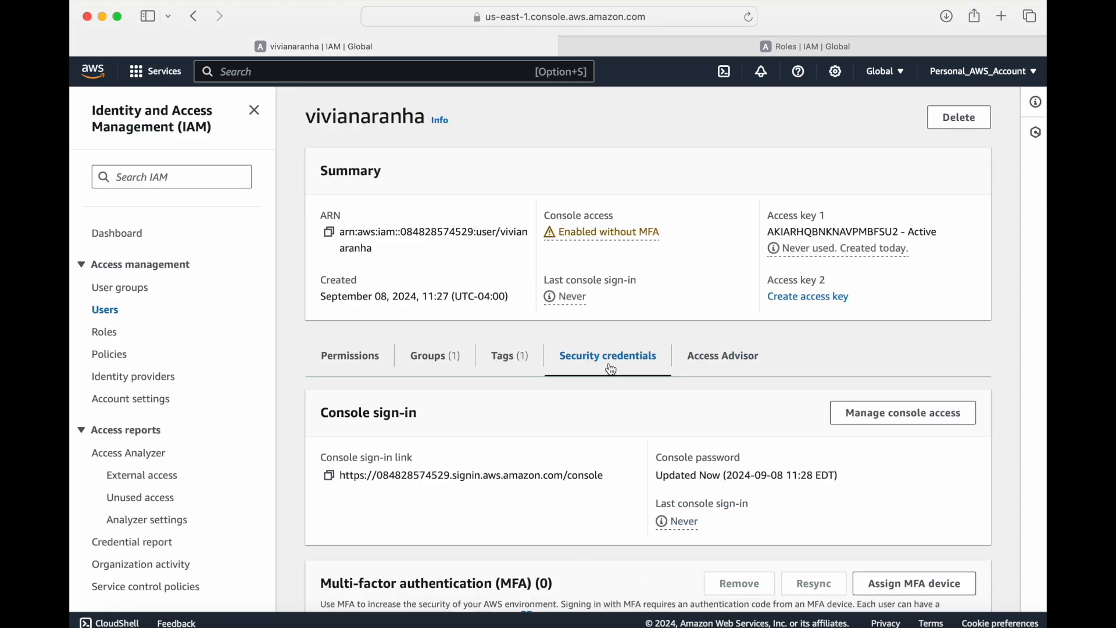
scroll(677, 473, "down", 4)
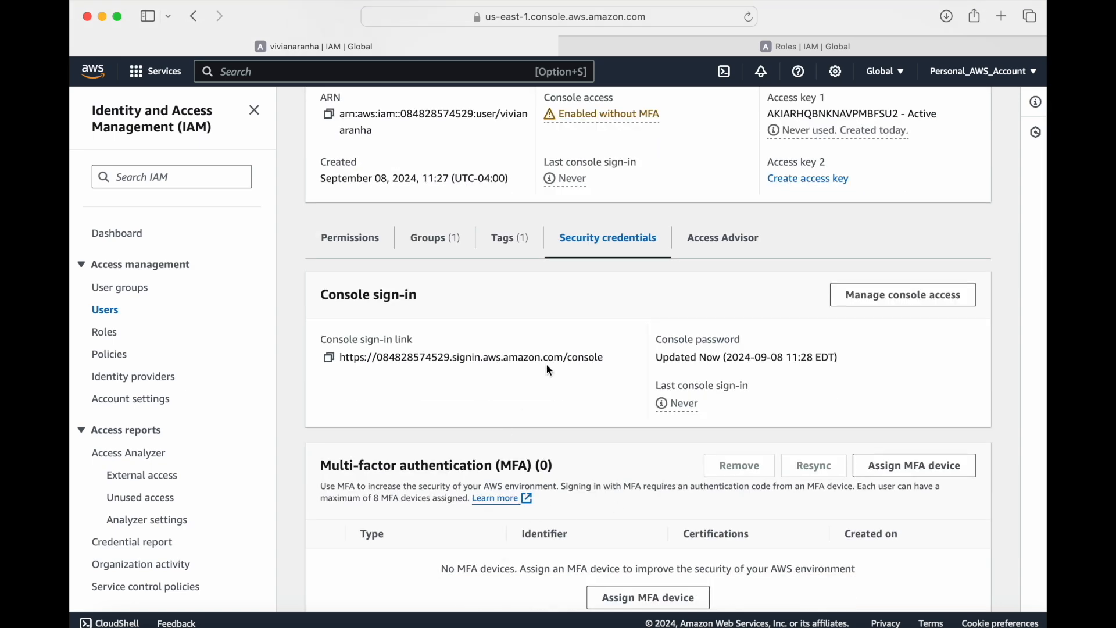
scroll(533, 383, "down", 1)
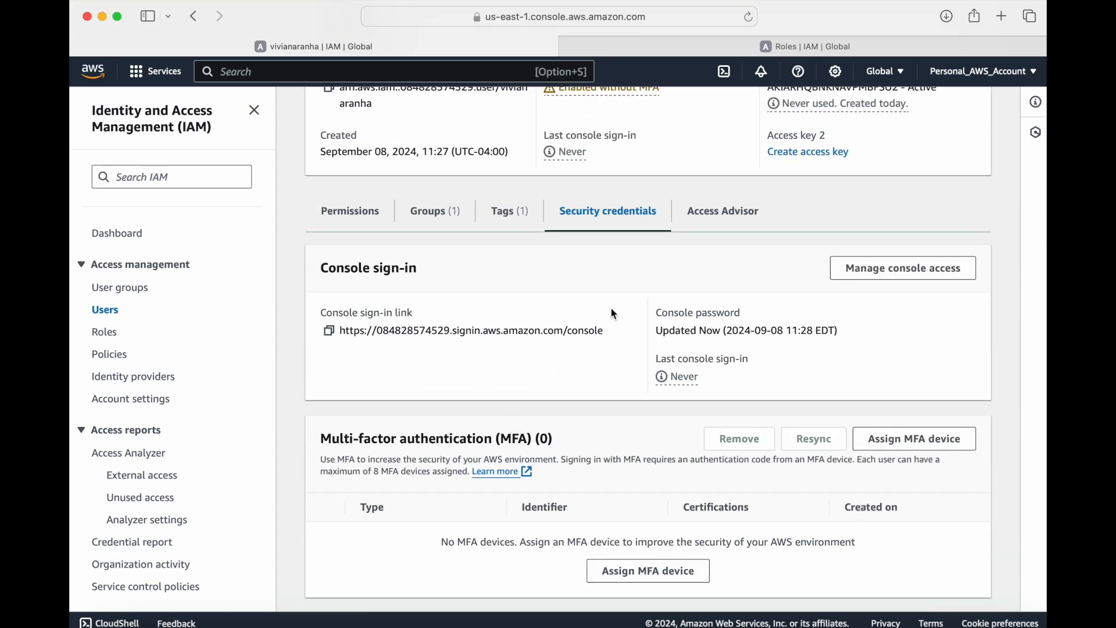
scroll(614, 314, "down", 15)
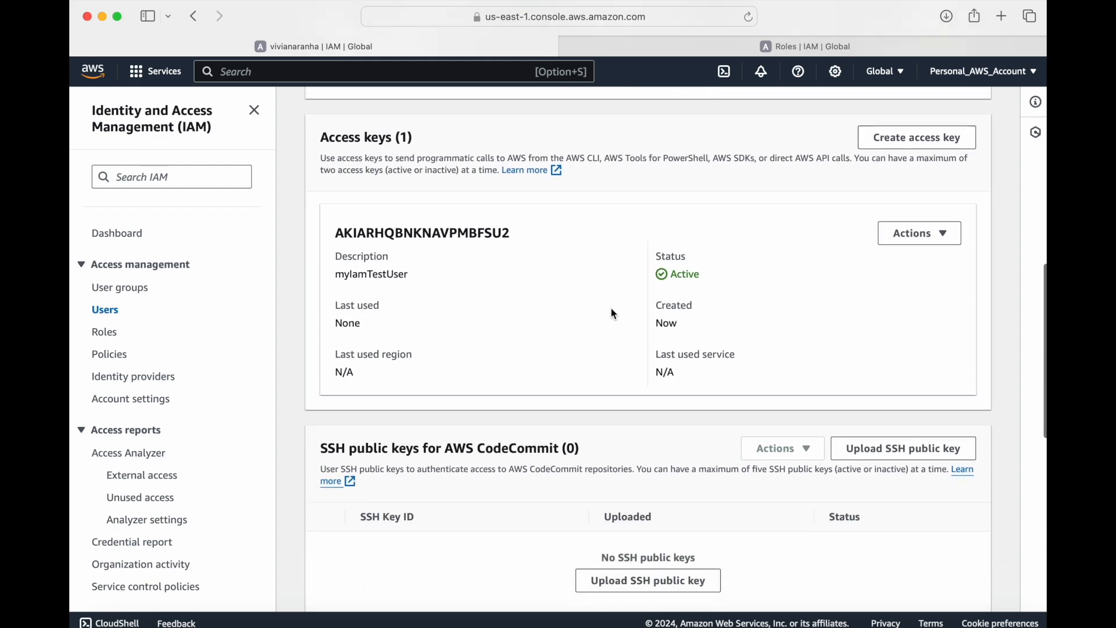
scroll(614, 314, "up", 15)
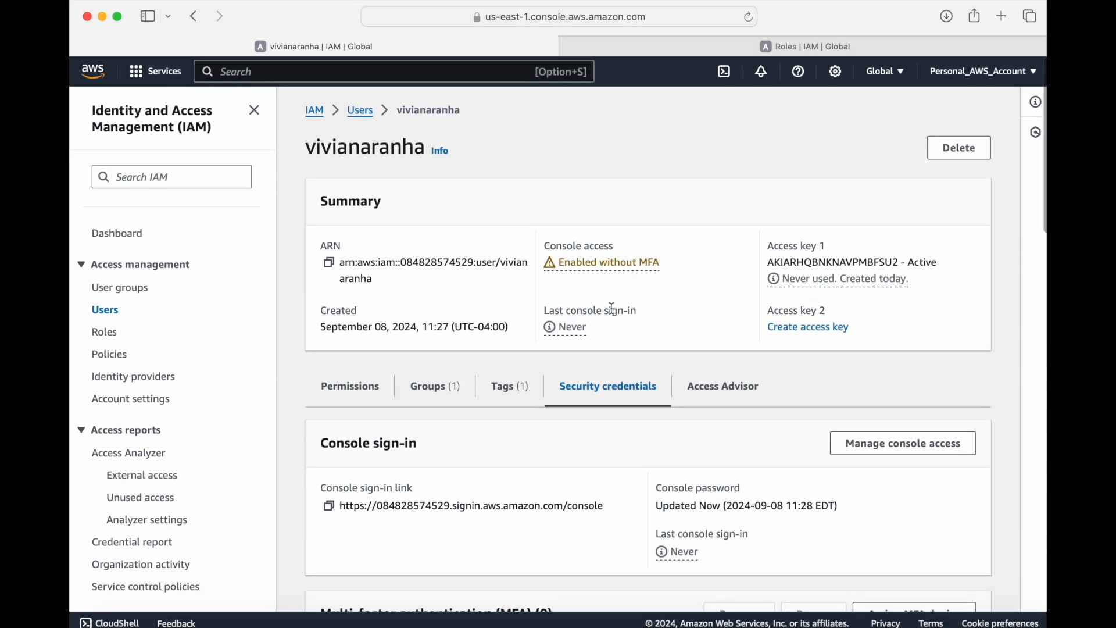
Reopen the user and review its groups, permissions, tags and security credentials
left_click(362, 111)
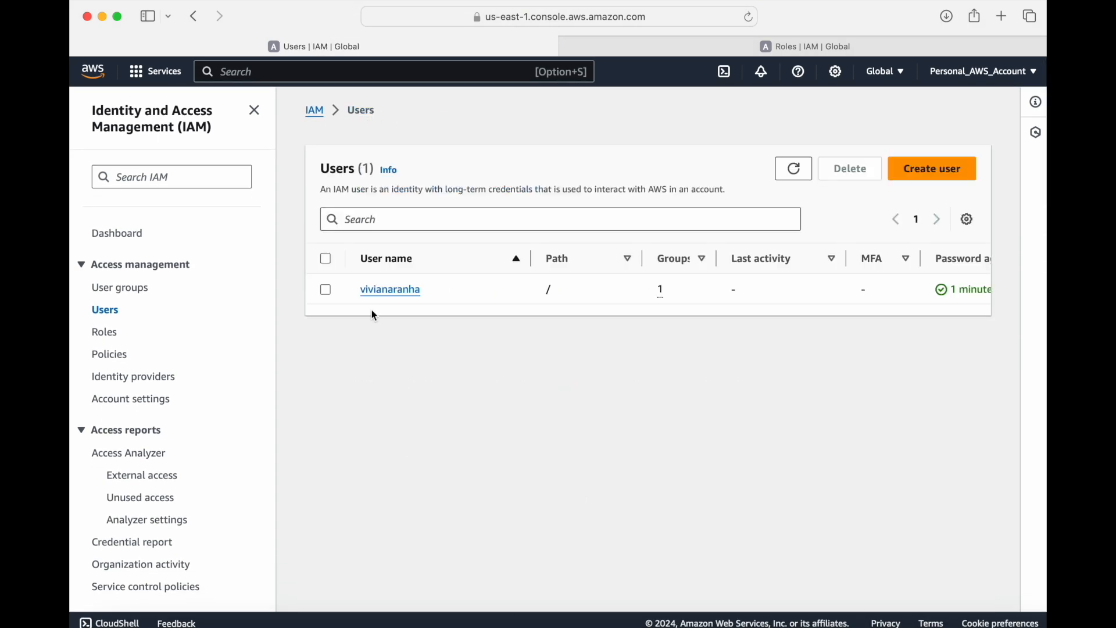
left_click(390, 291)
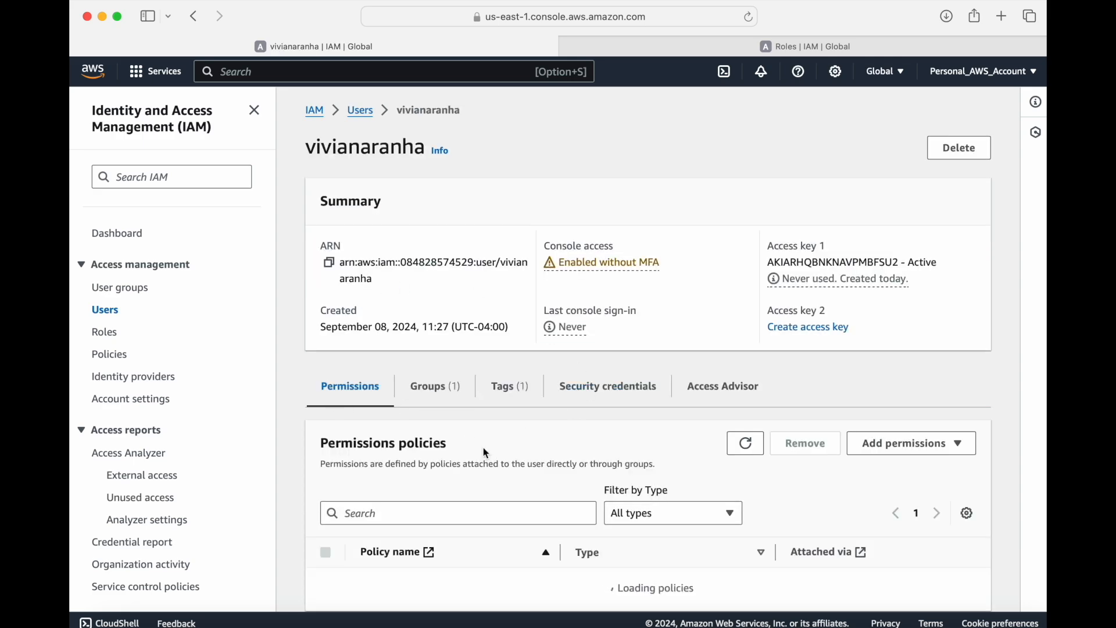
scroll(486, 453, "down", 3)
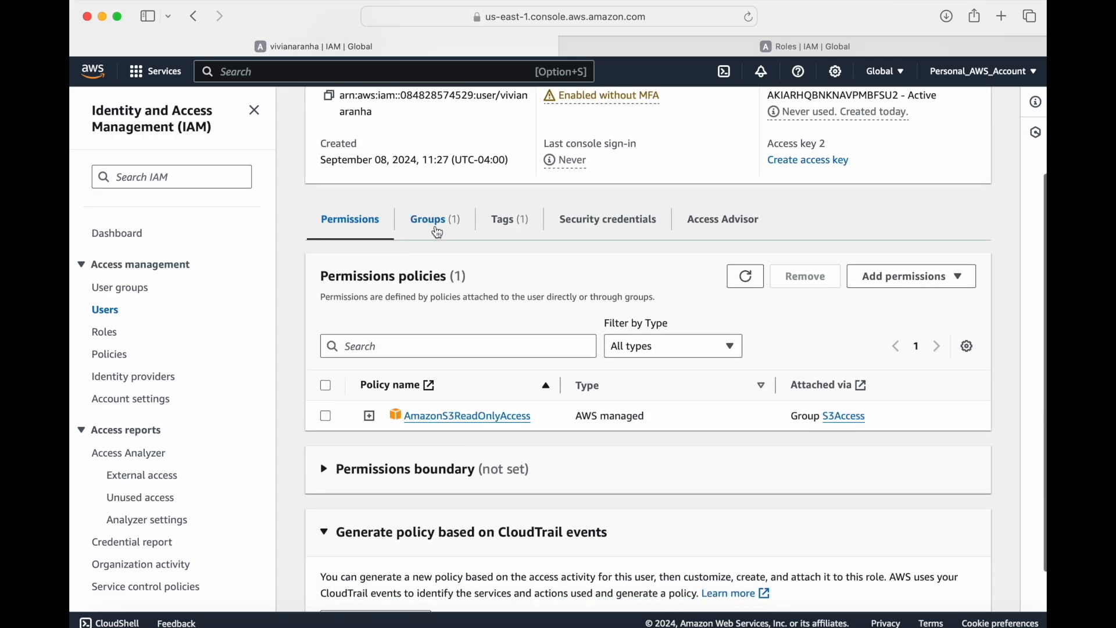
left_click(437, 232)
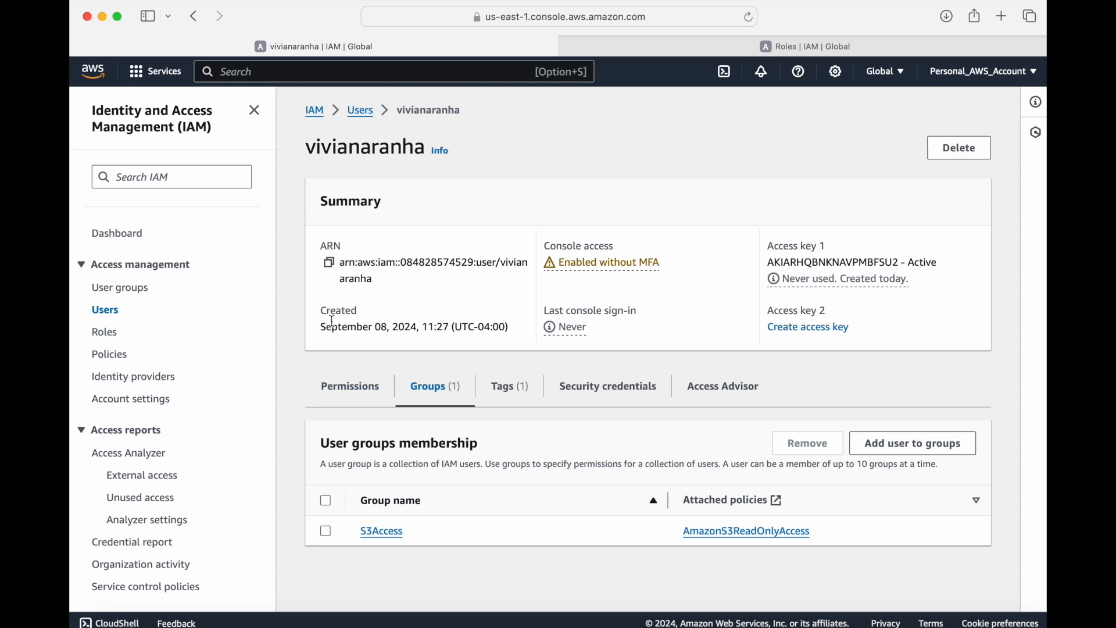
left_click(361, 387)
left_click(510, 385)
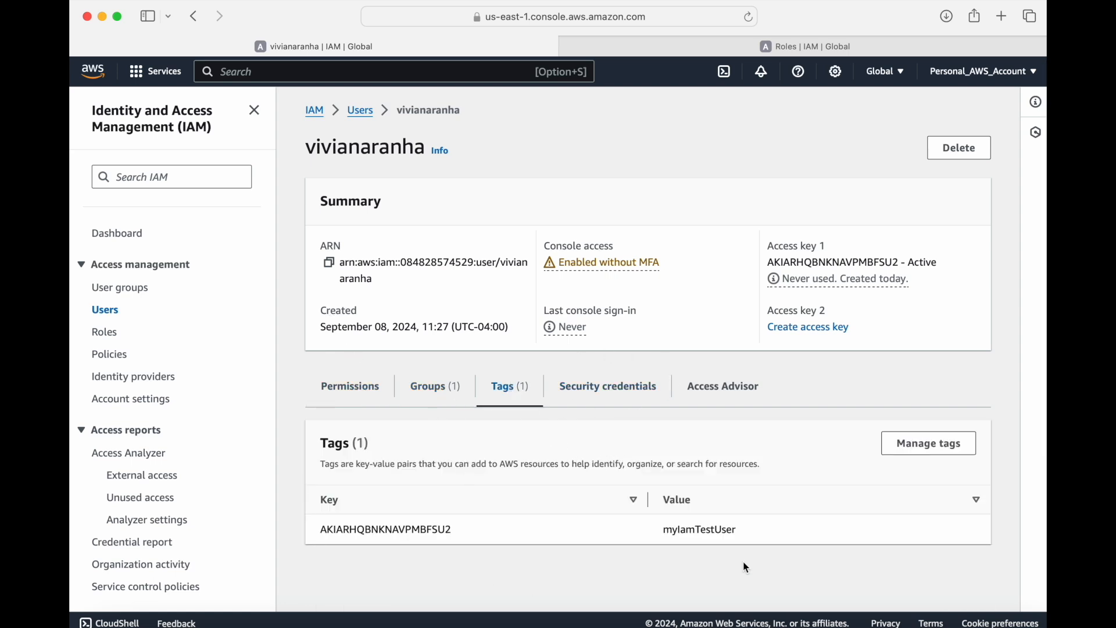
left_click(608, 392)
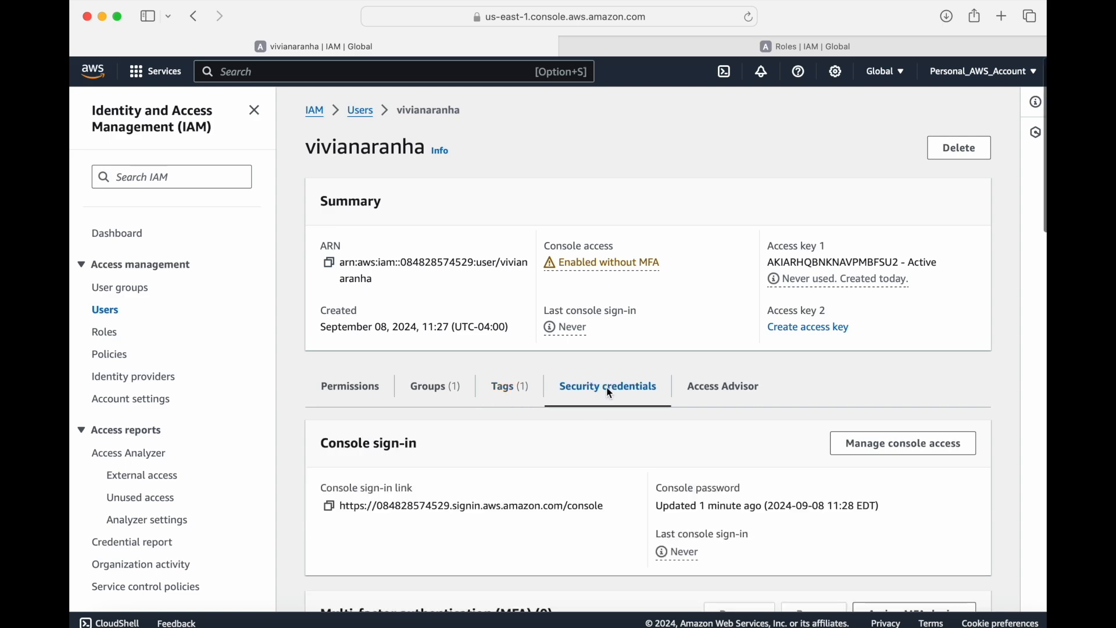
scroll(686, 482, "down", 3)
scroll(686, 483, "up", 3)
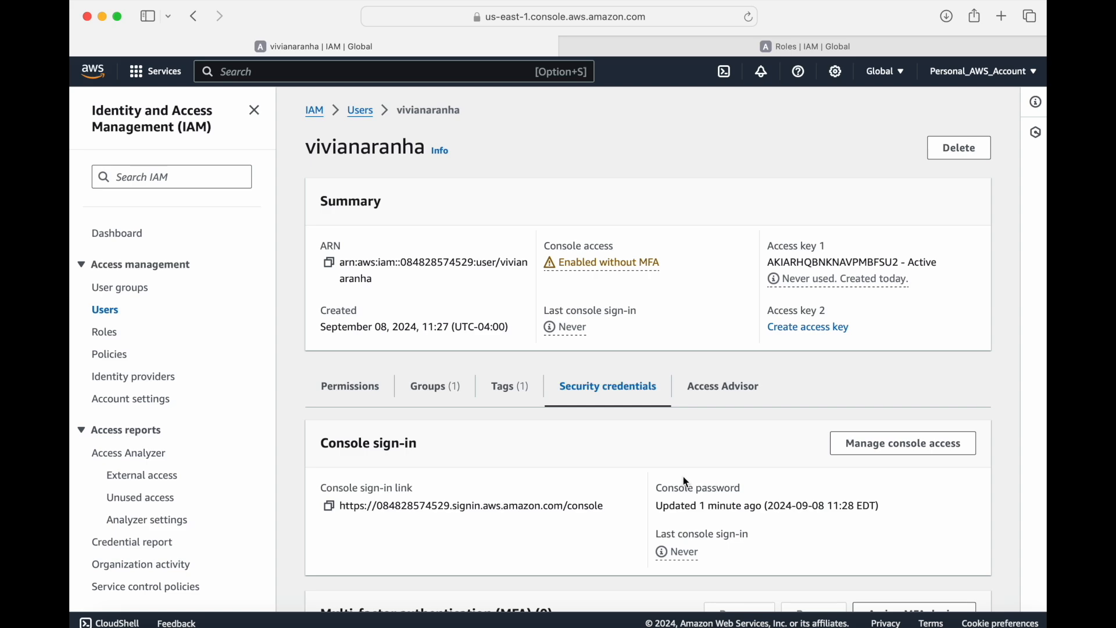
Create a new role for AWS service EC2 and continue to Add permissions
left_click(105, 332)
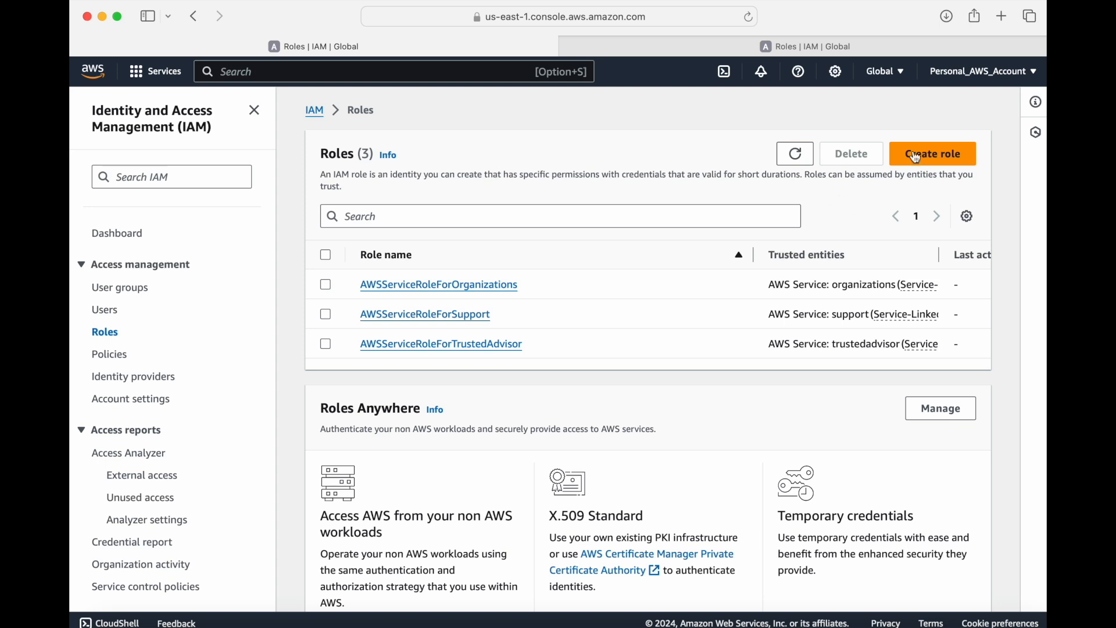
left_click(962, 162)
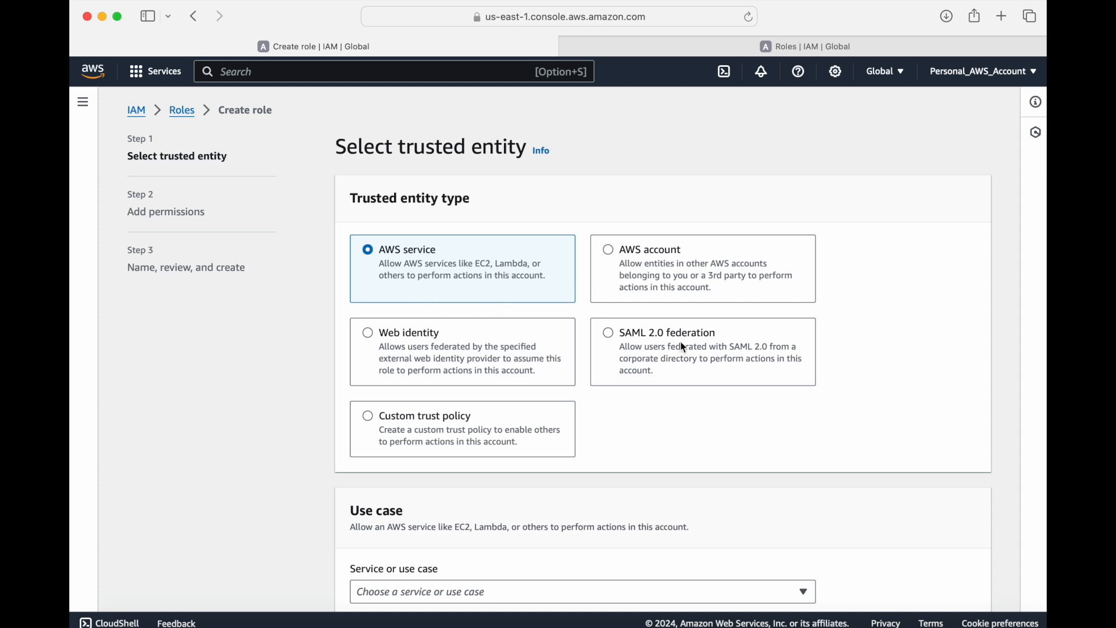
scroll(696, 372, "down", 2)
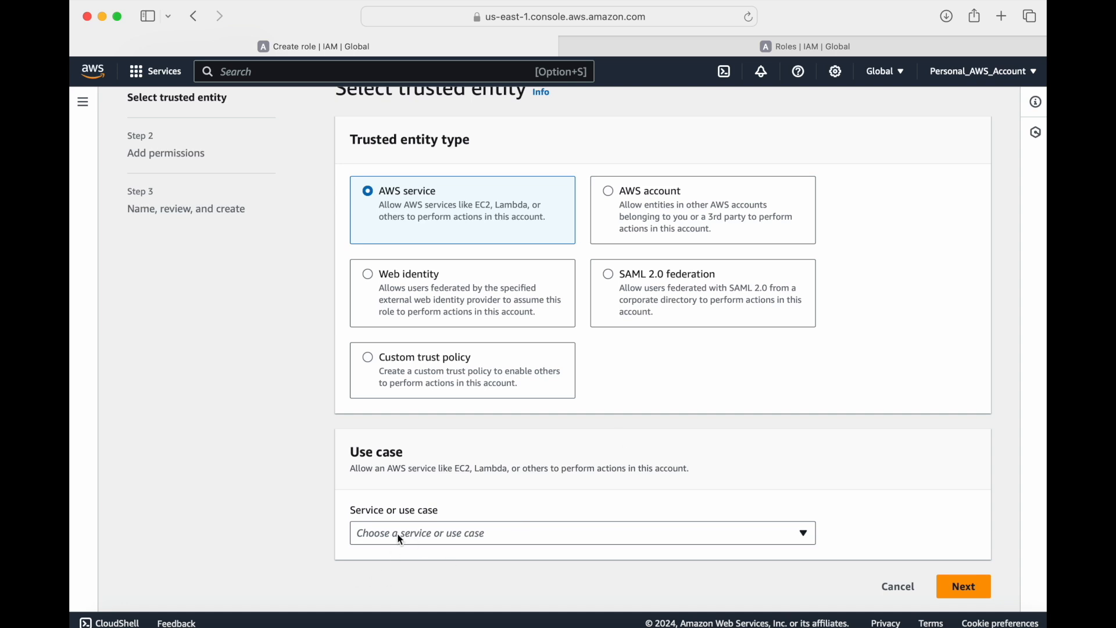
scroll(349, 515, "down", 1)
left_click(415, 538)
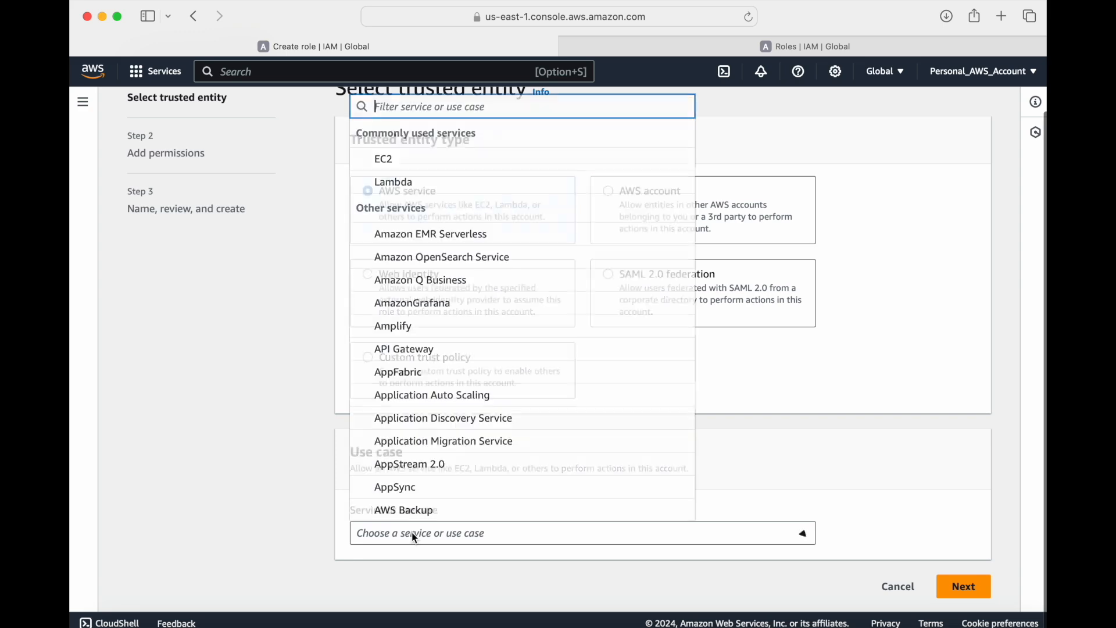
left_click(407, 166)
scroll(774, 452, "down", 5)
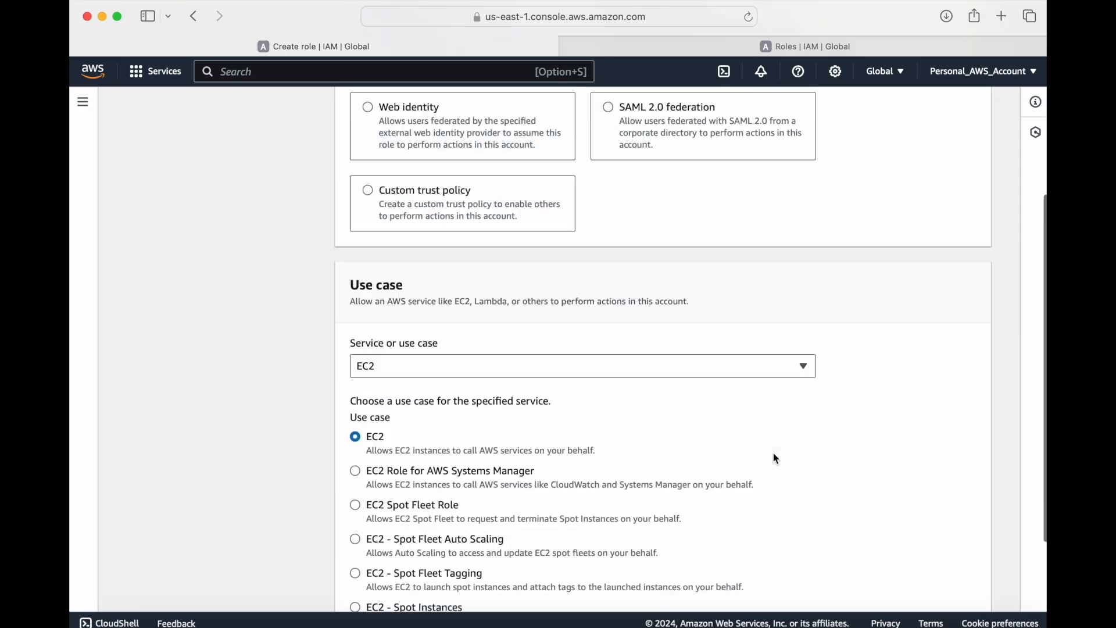
left_click(946, 583)
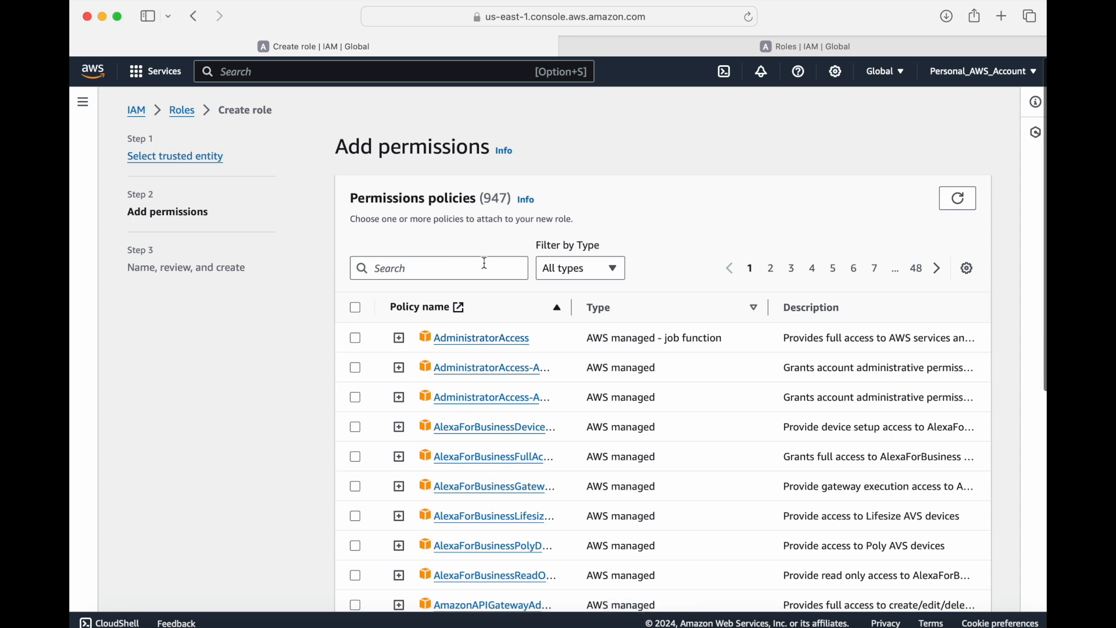
Search policies for 's3' and select AmazonS3FullAccess for the role
left_click(416, 272)
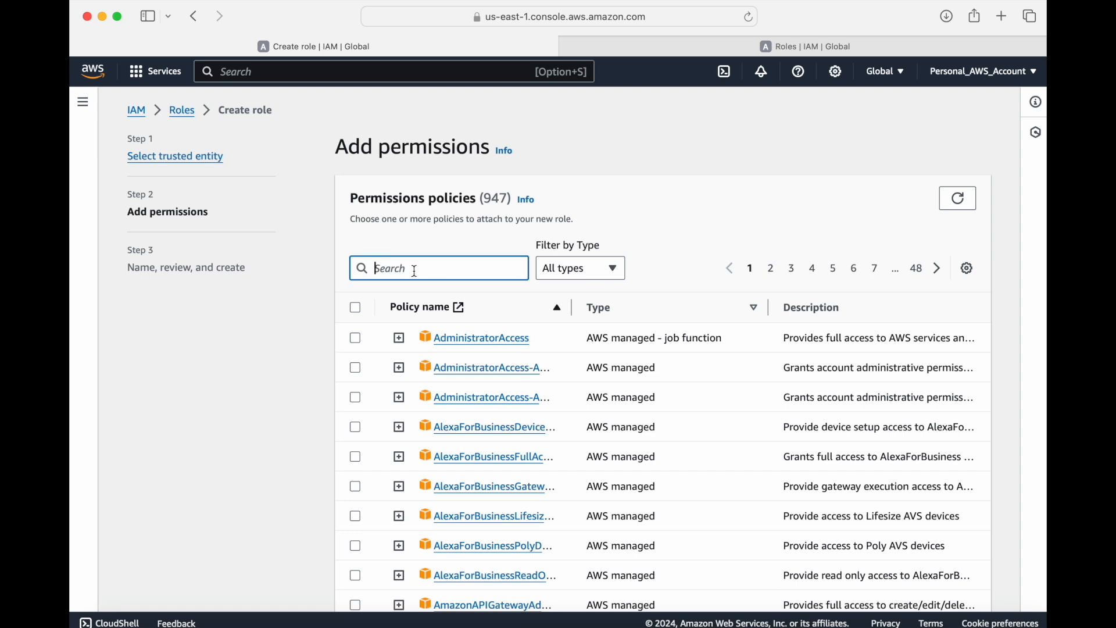
type("s3")
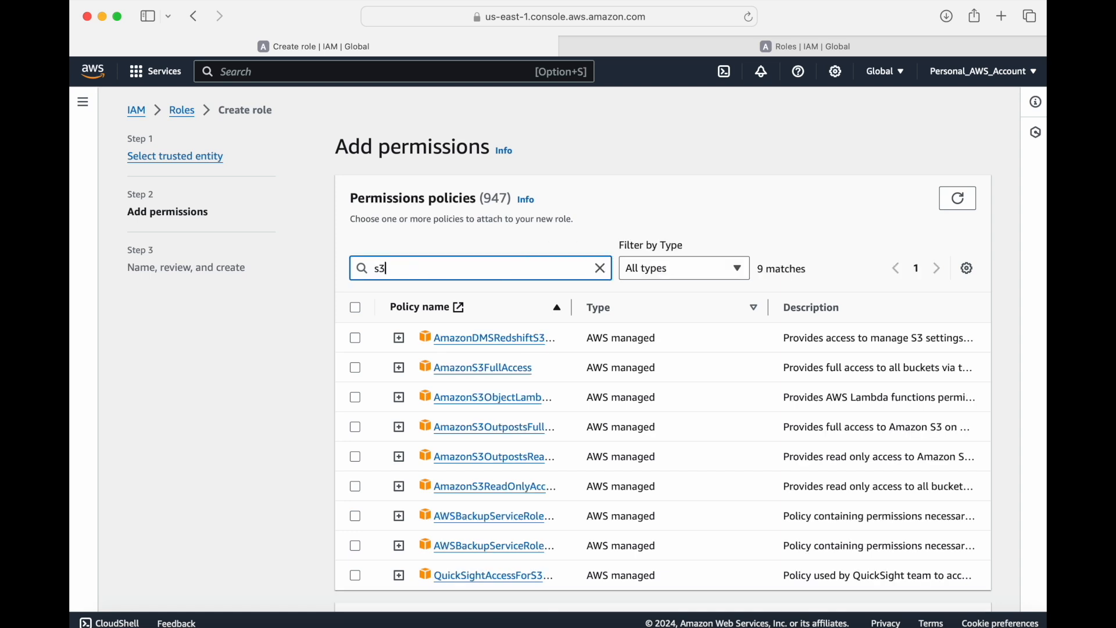
left_click(356, 370)
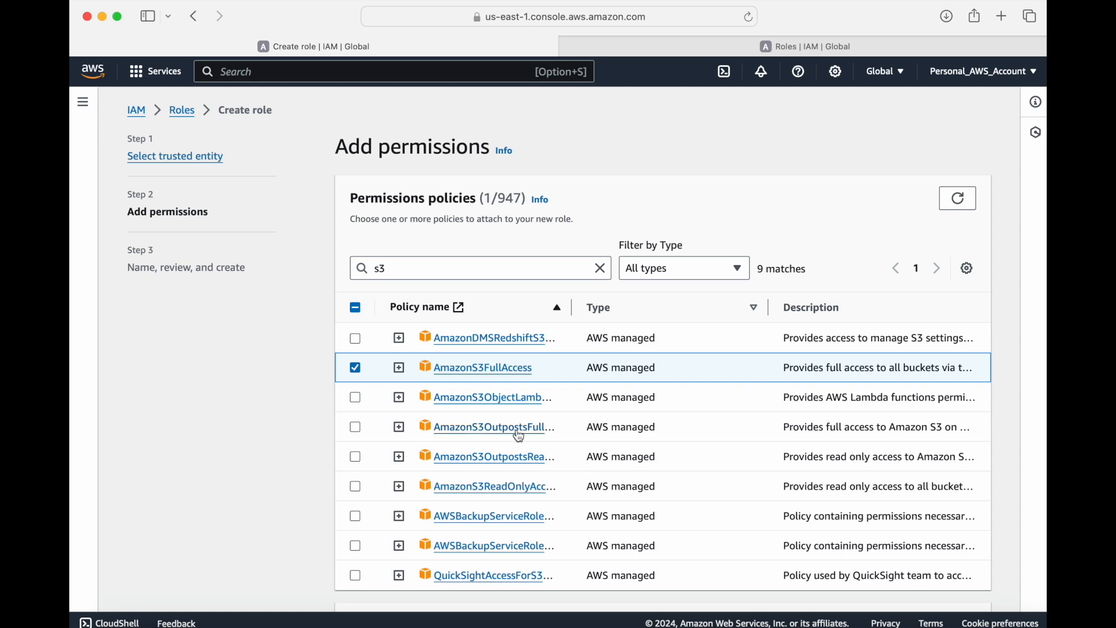
scroll(773, 392, "down", 3)
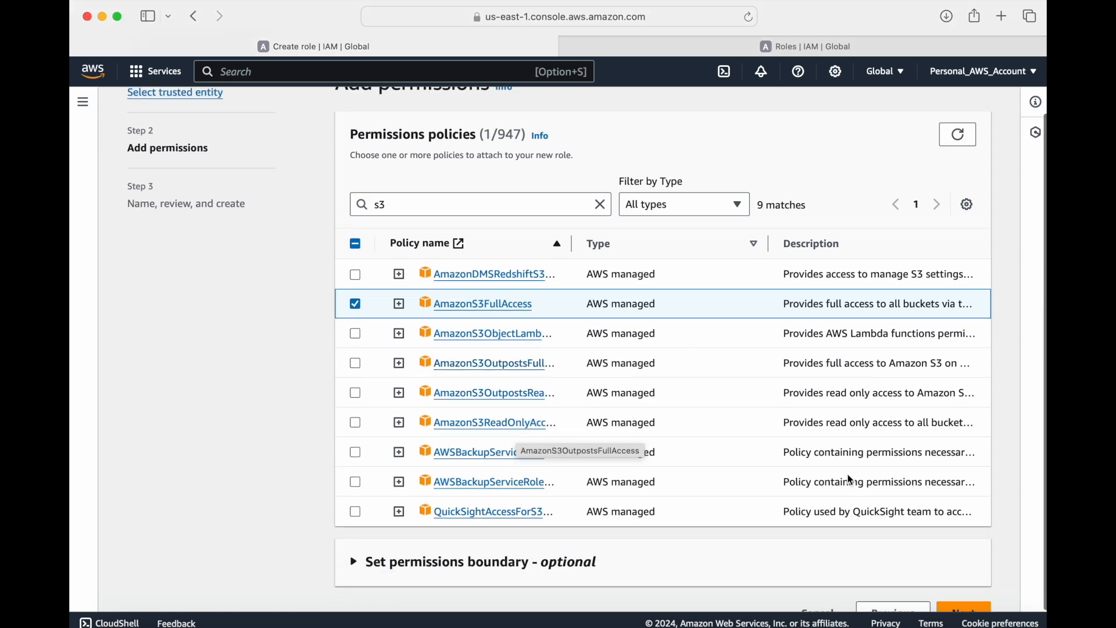
Name the role S3AccessforEc2 and create it with AmazonS3FullAccess and no tags
left_click(965, 588)
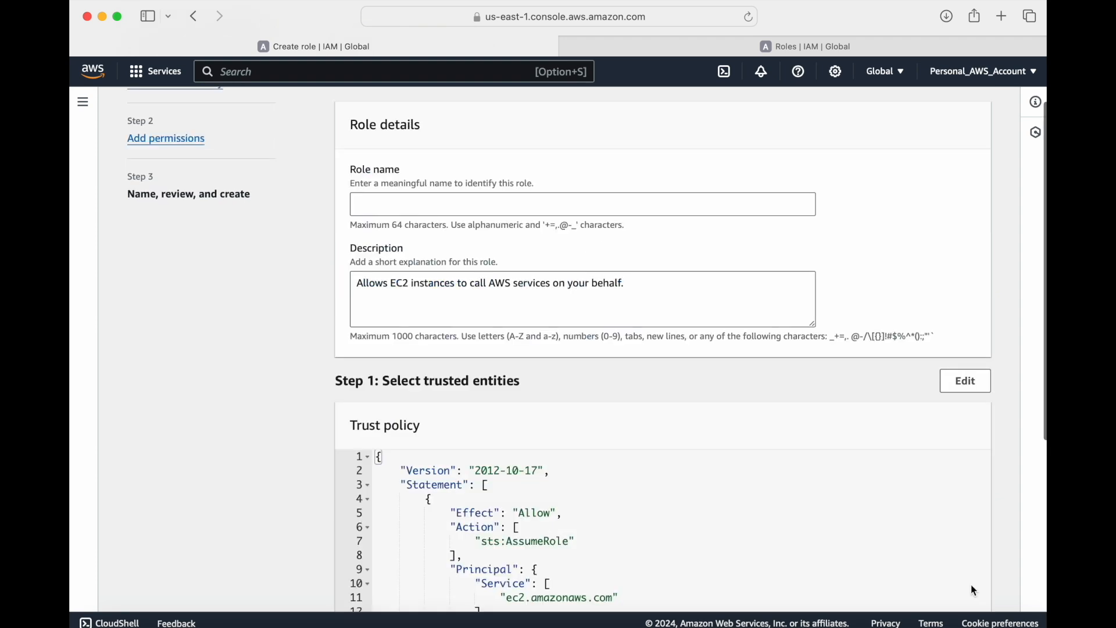
left_click(407, 203)
type("S3AccessforEc2")
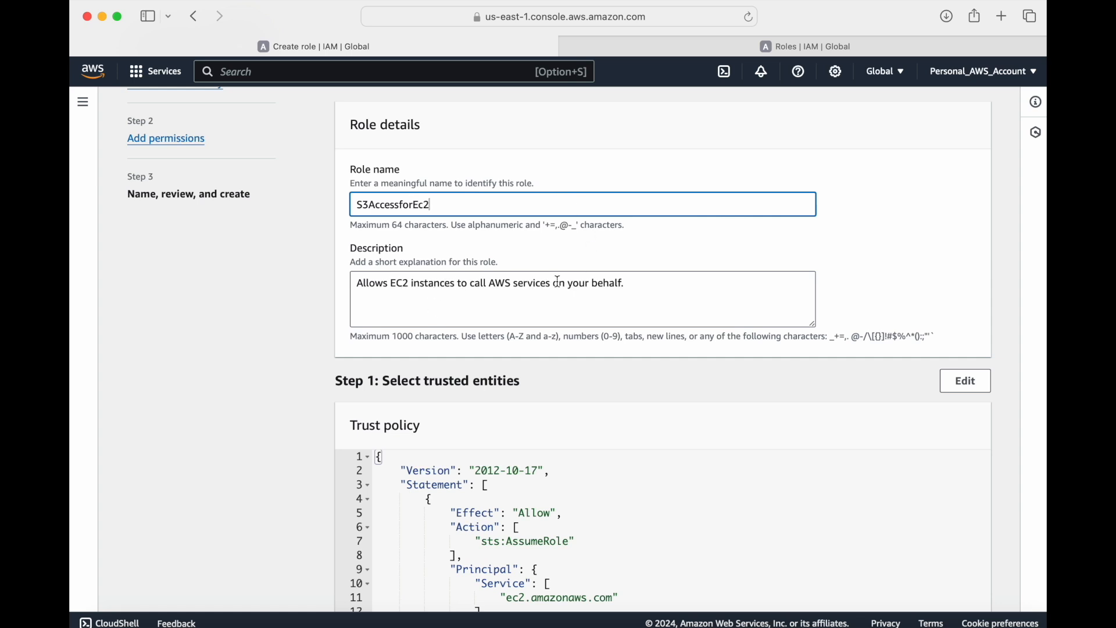
scroll(597, 284, "down", 3)
scroll(612, 400, "down", 8)
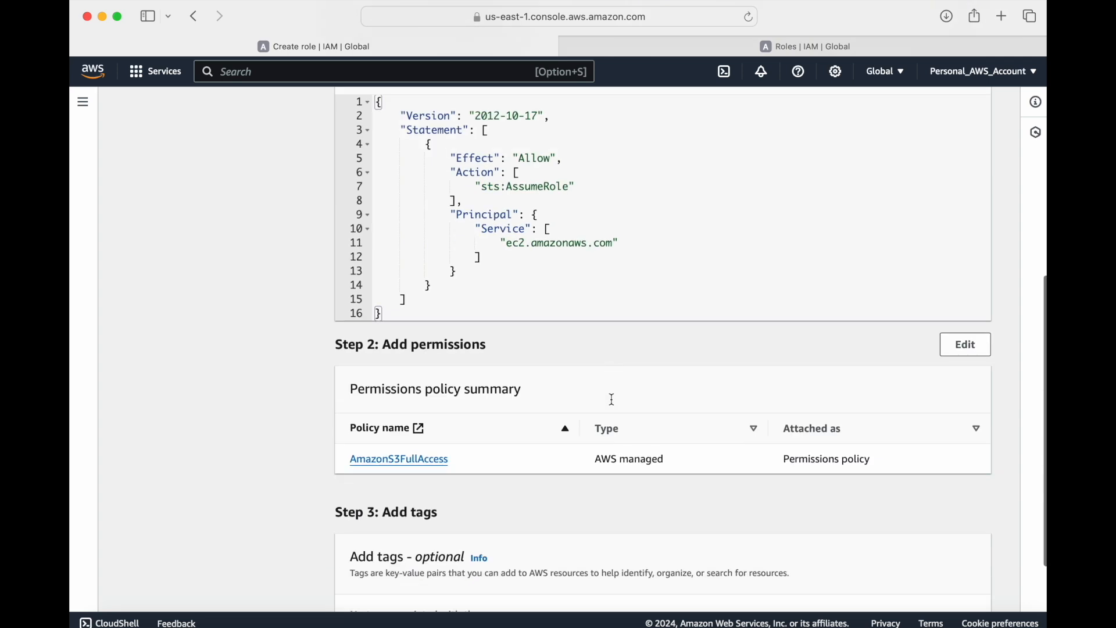
scroll(544, 485, "down", 3)
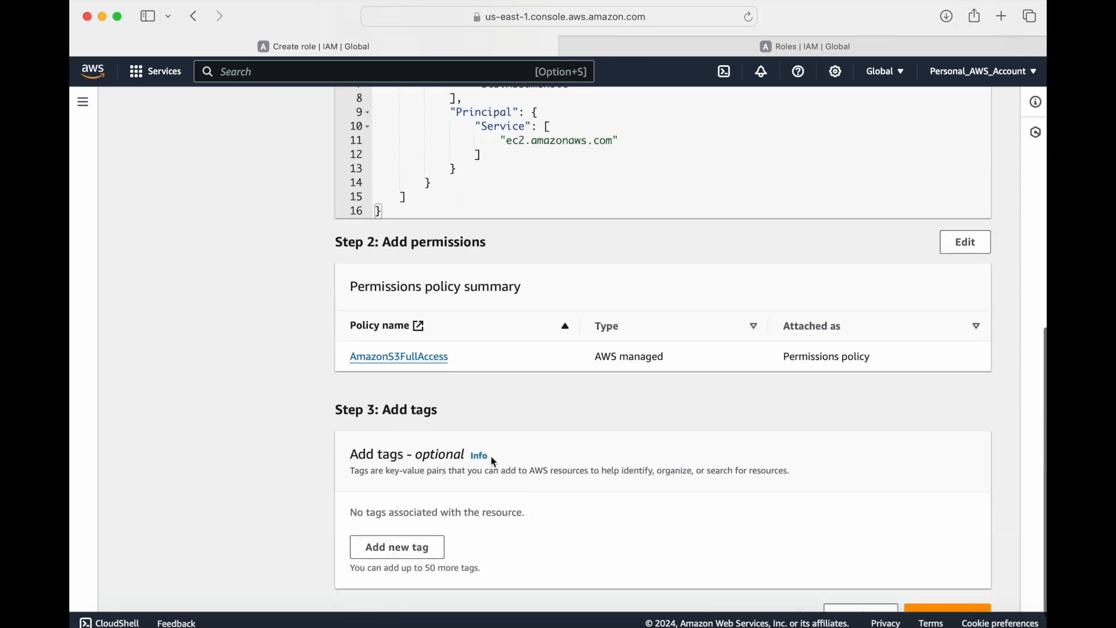
scroll(491, 461, "down", 1)
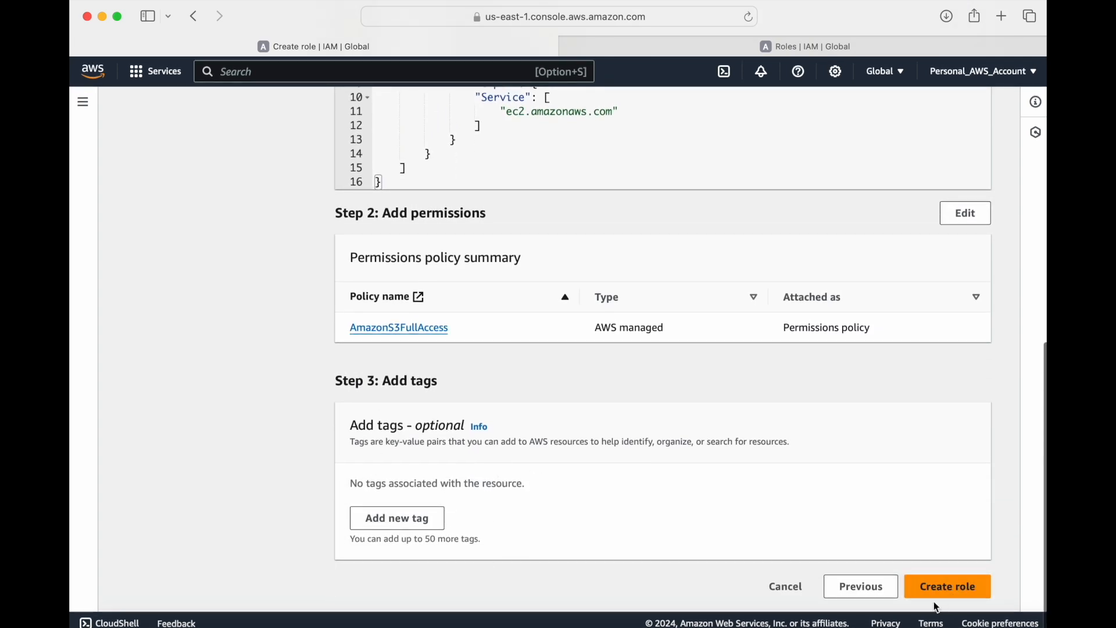
left_click(947, 589)
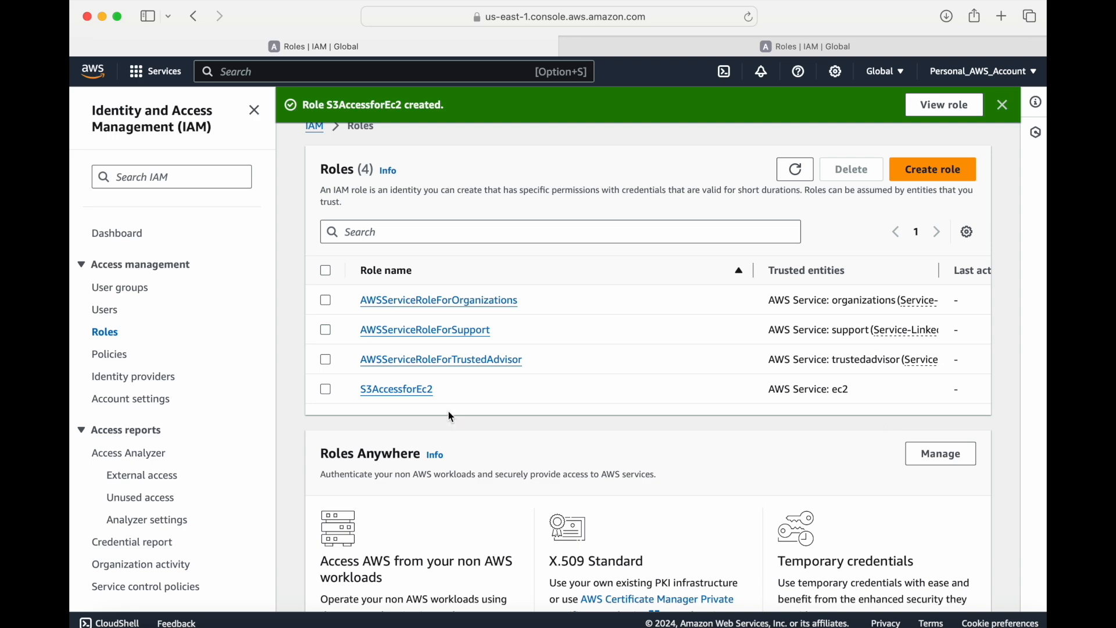
Open the new S3AccessforEc2 role's details page and review its permissions
left_click(382, 392)
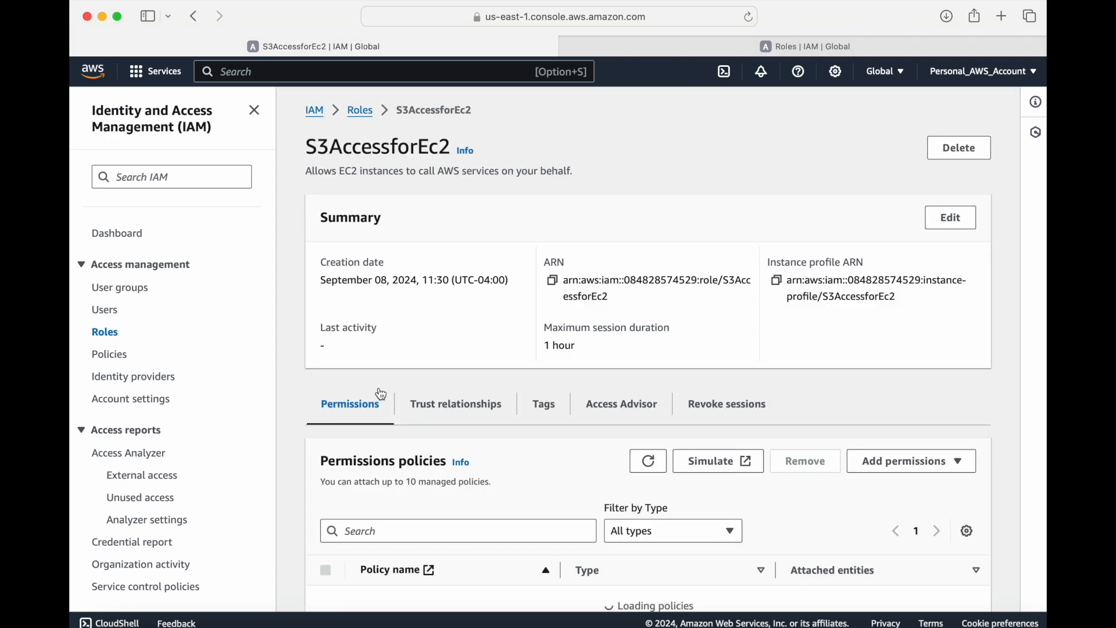
scroll(516, 442, "down", 2)
scroll(421, 418, "down", 3)
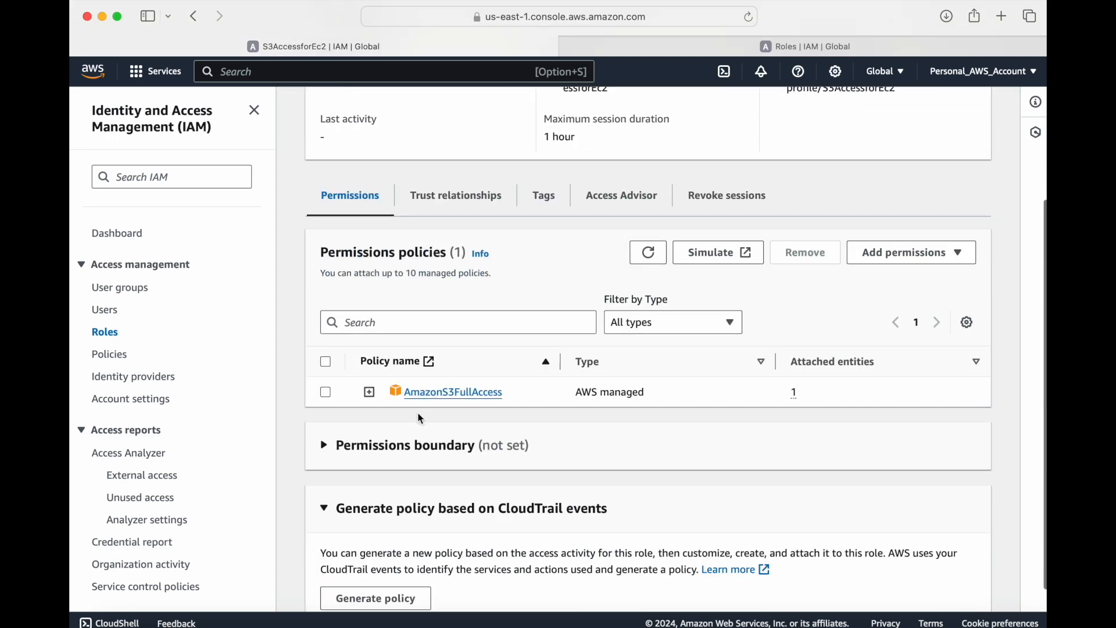
Check the role's Trust relationships, Tags, Access Advisor and Revoke sessions tabs
left_click(462, 207)
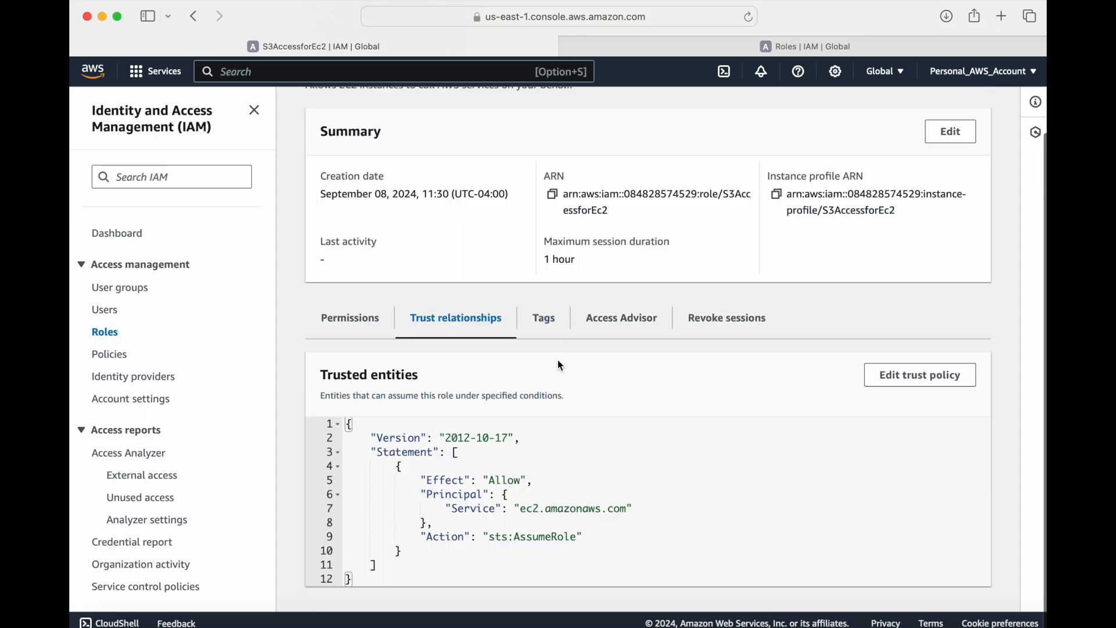
left_click(545, 318)
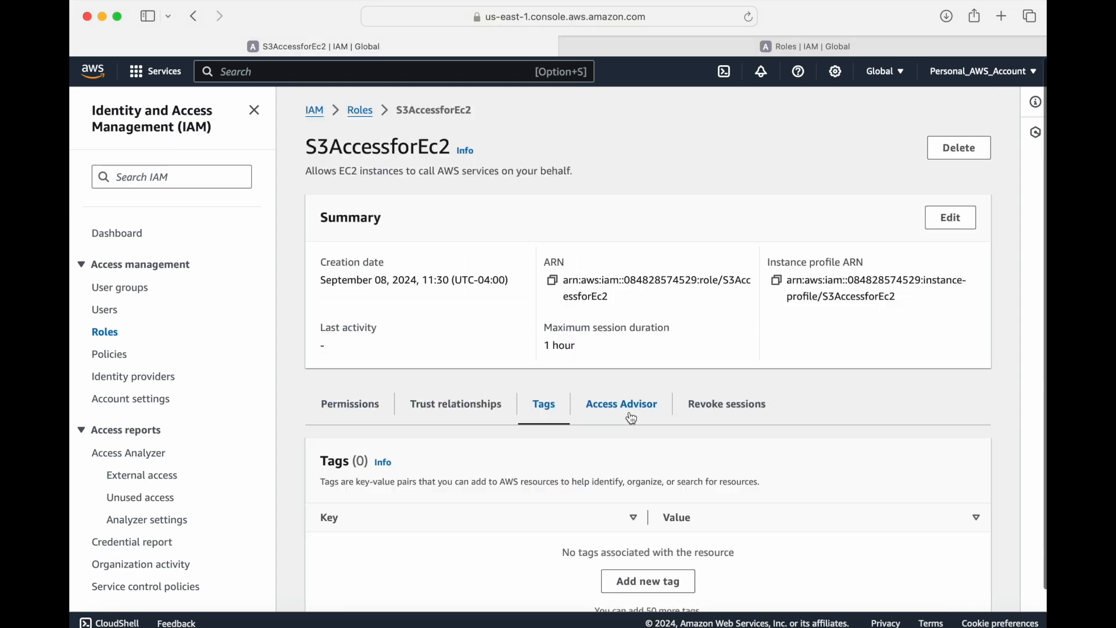
left_click(631, 416)
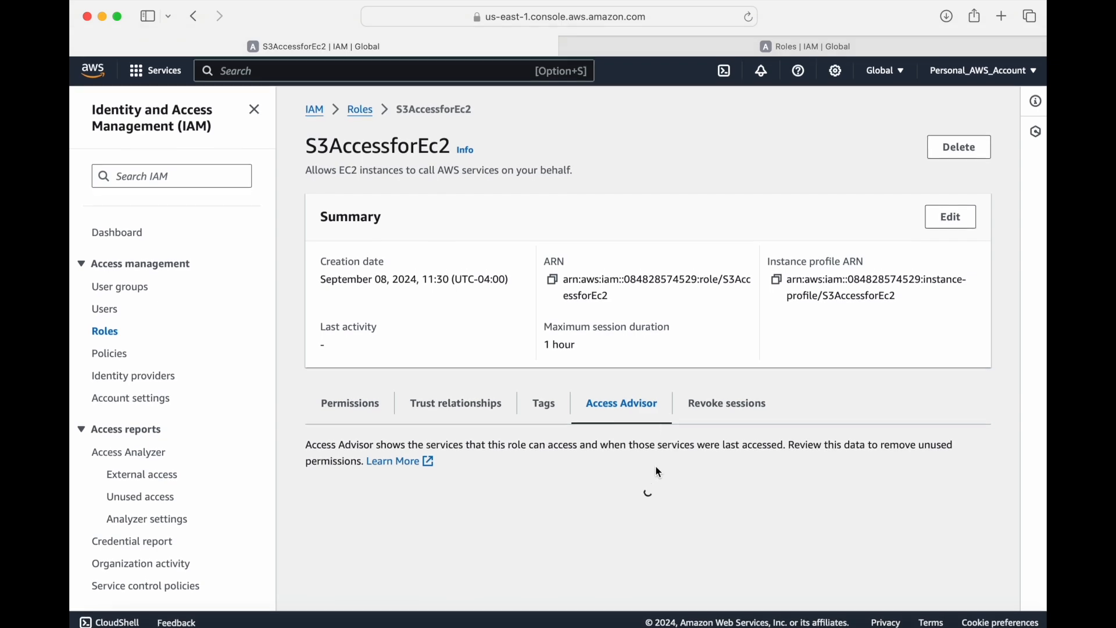
left_click(716, 404)
scroll(554, 545, "down", 5)
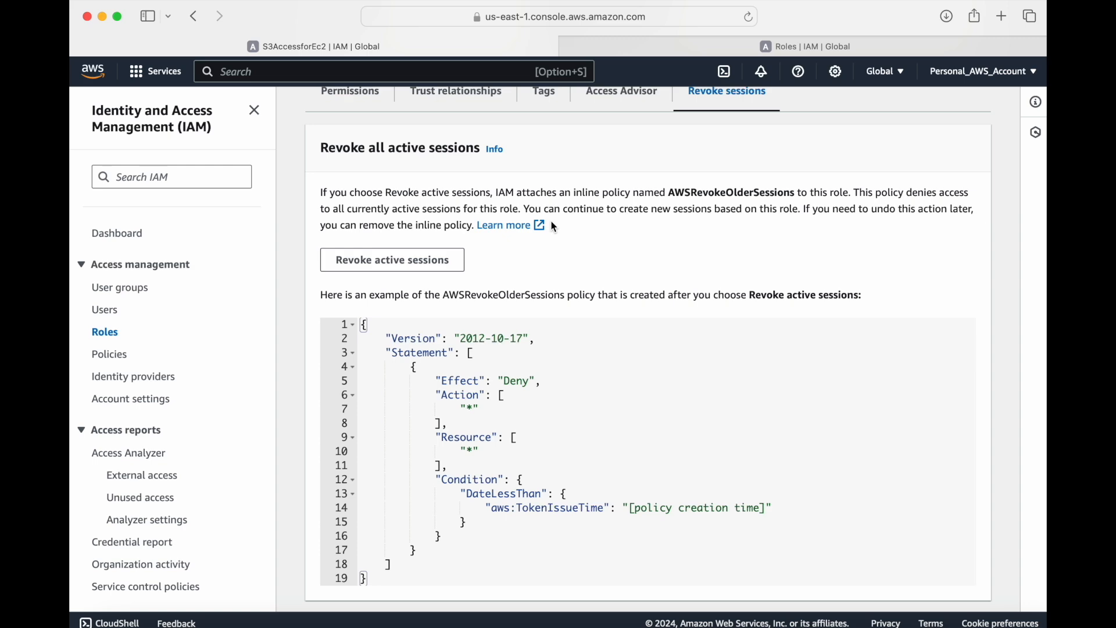
scroll(616, 183, "up", 5)
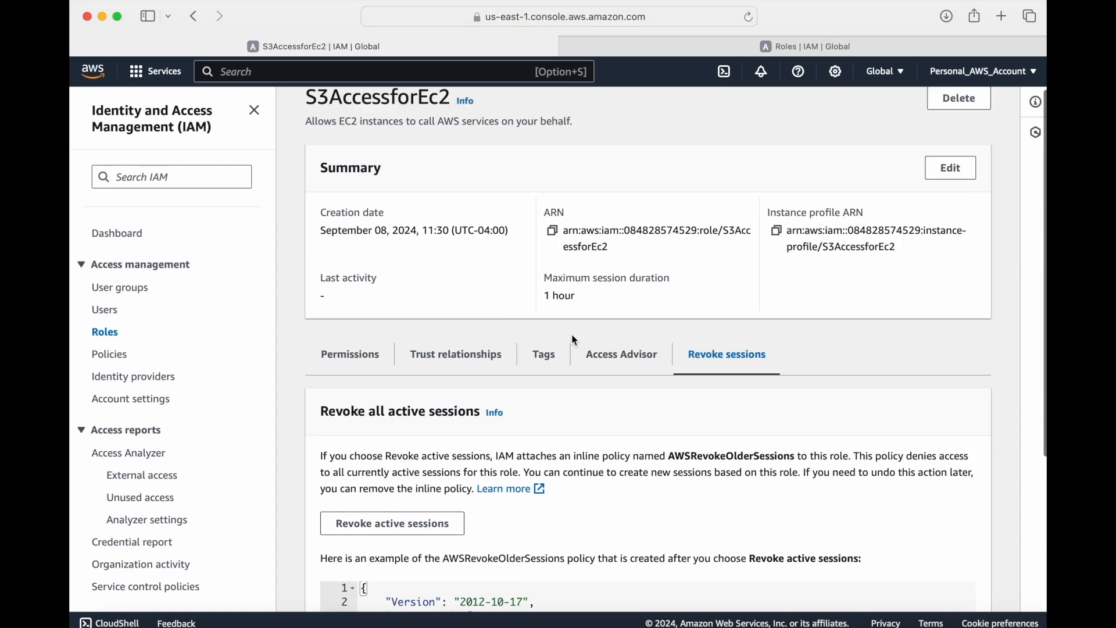
scroll(571, 333, "up", 2)
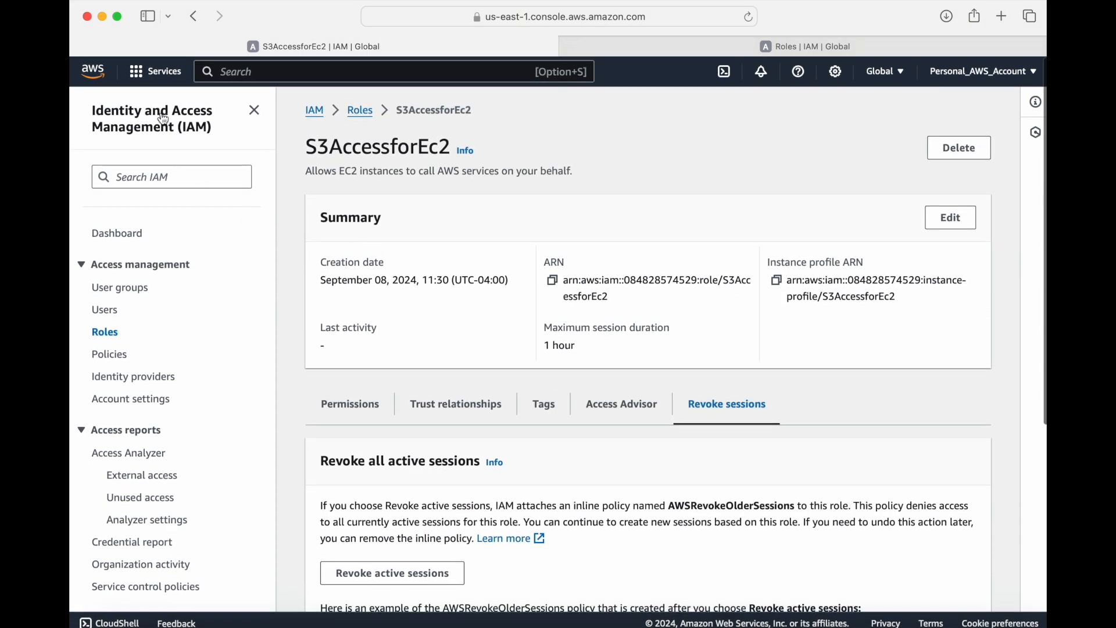
left_click(255, 110)
Go to the EC2 service's Instances list
left_click(223, 72)
type("ec2")
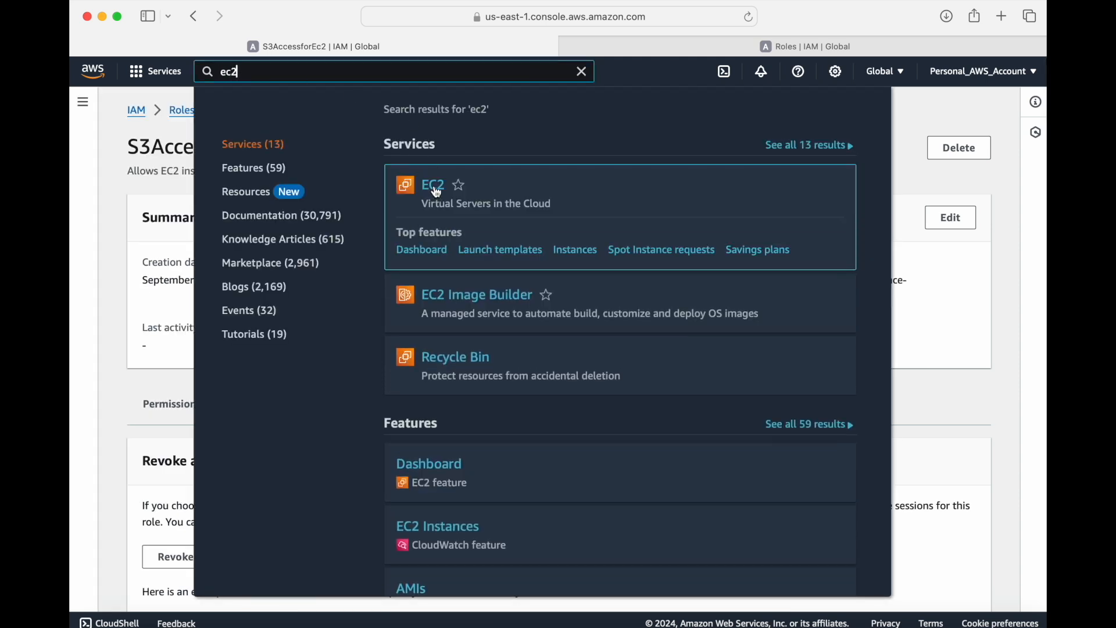
left_click(433, 192)
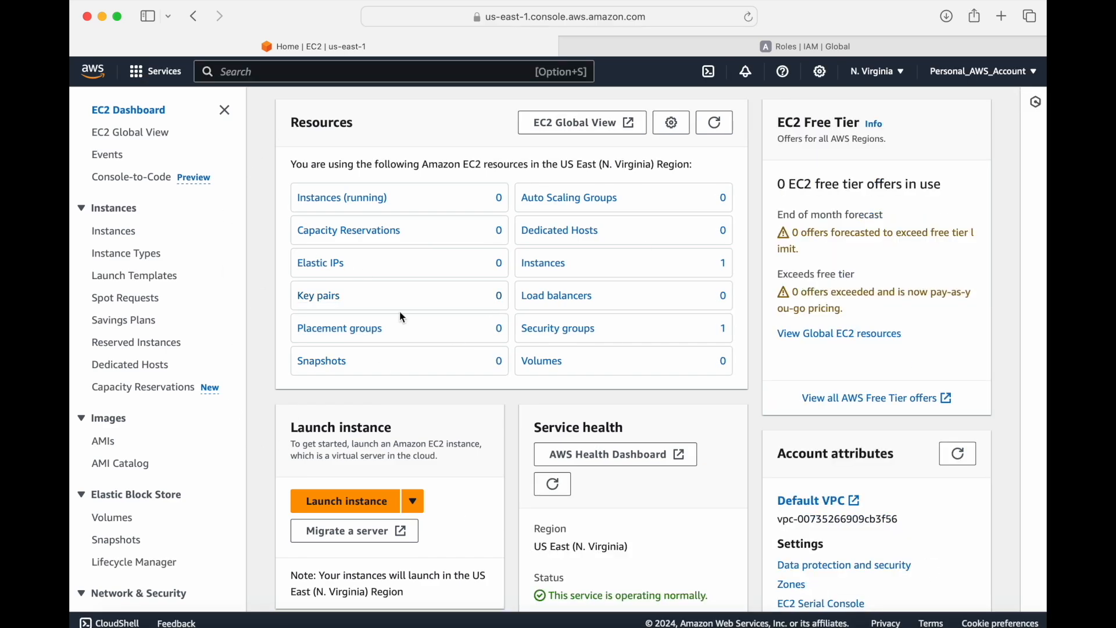
left_click(554, 265)
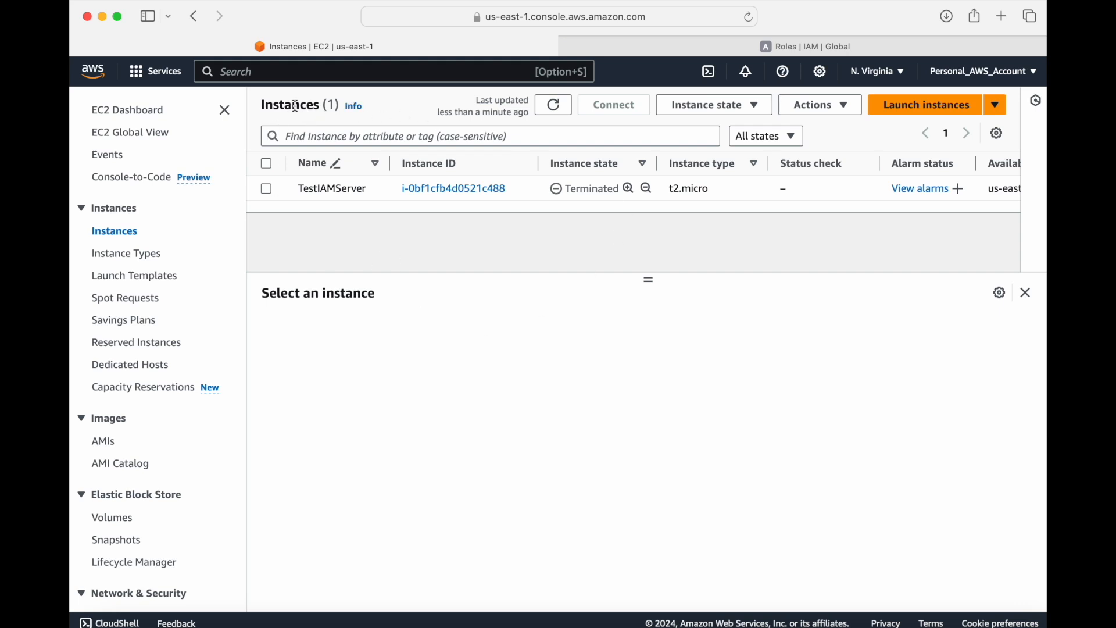
Start a new instance launch named TestIAMInstance
left_click(938, 108)
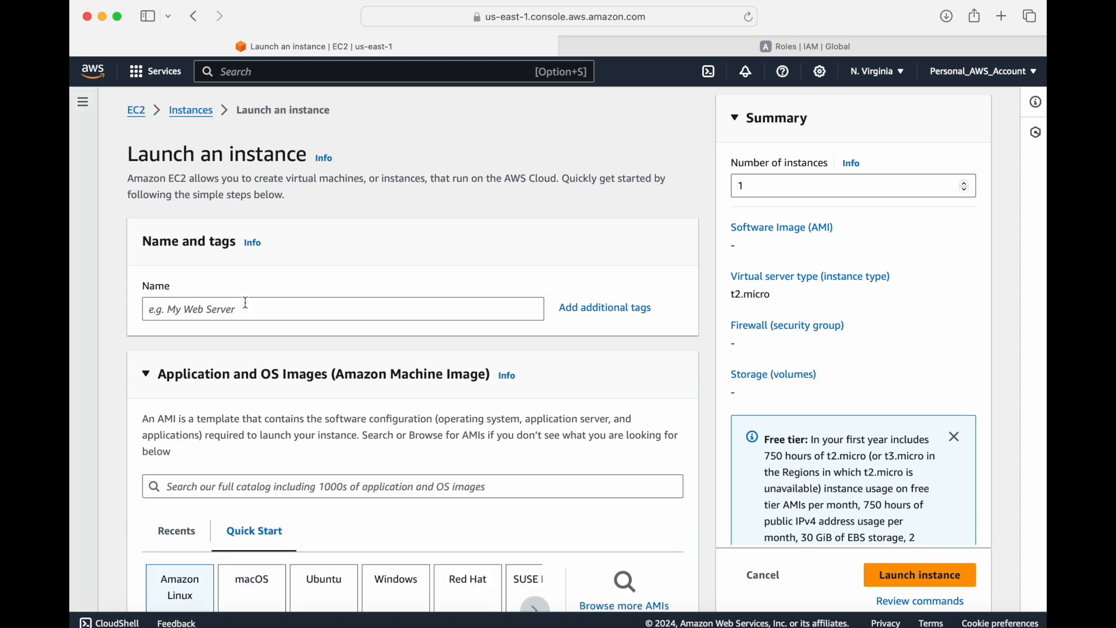
type("TestIAMInstance")
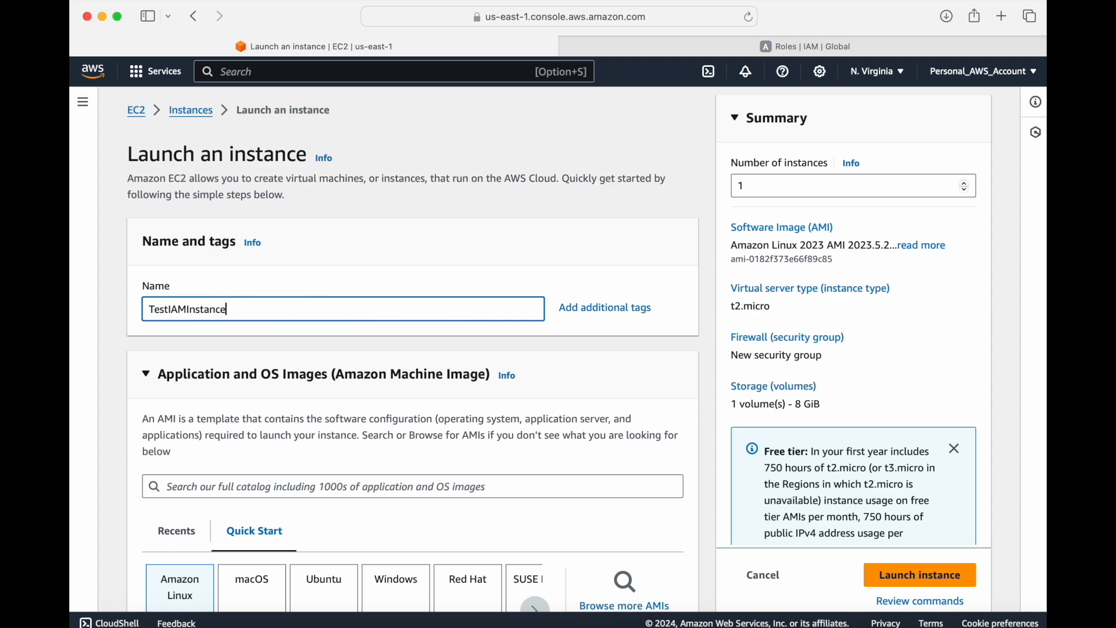
scroll(293, 362, "down", 1)
scroll(291, 357, "down", 10)
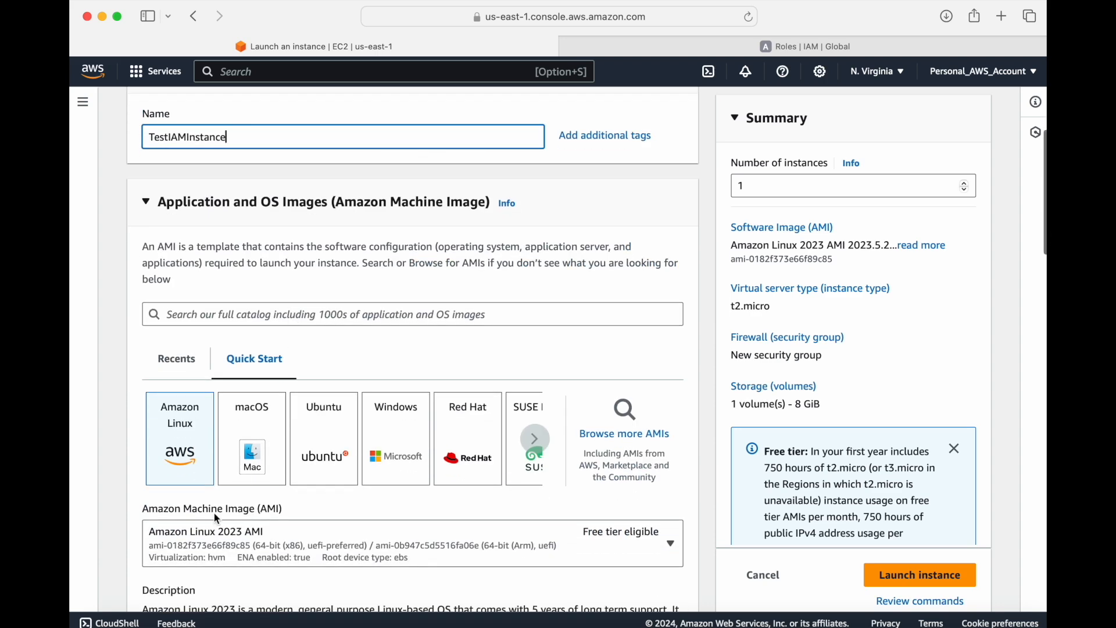
scroll(370, 409, "down", 5)
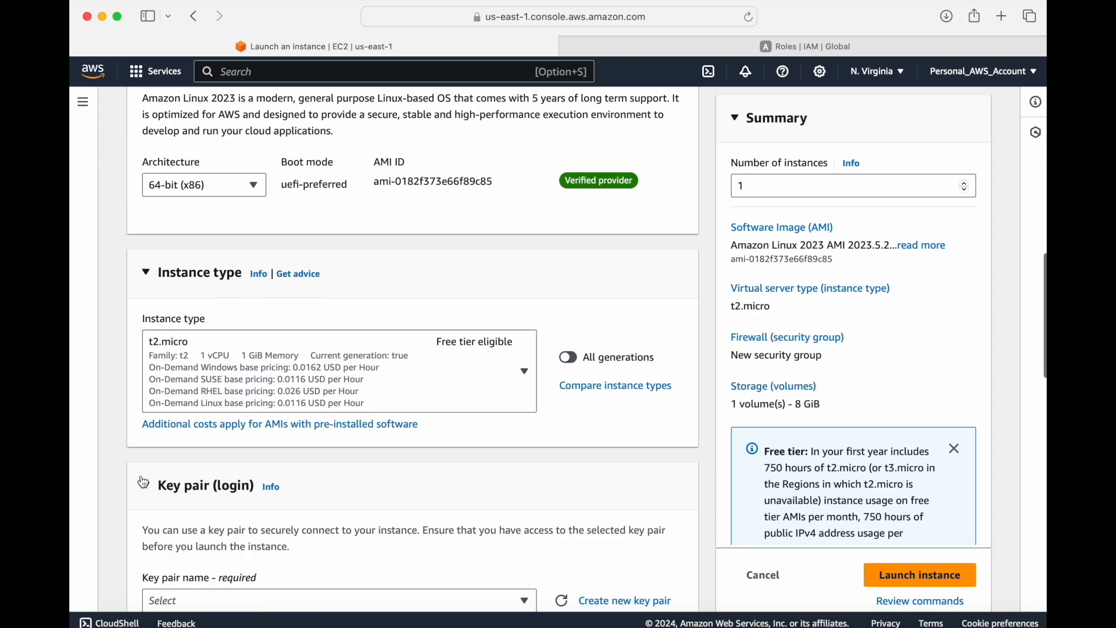
Create a new key pair named TestKeyPair and launch the t2.micro instance
left_click(322, 363)
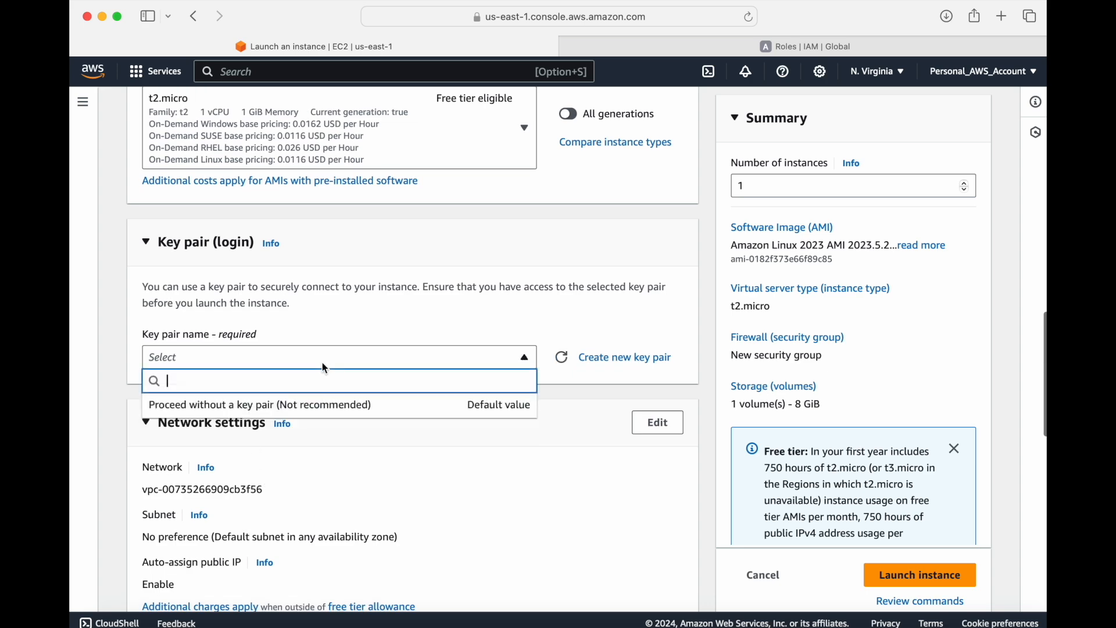
left_click(553, 305)
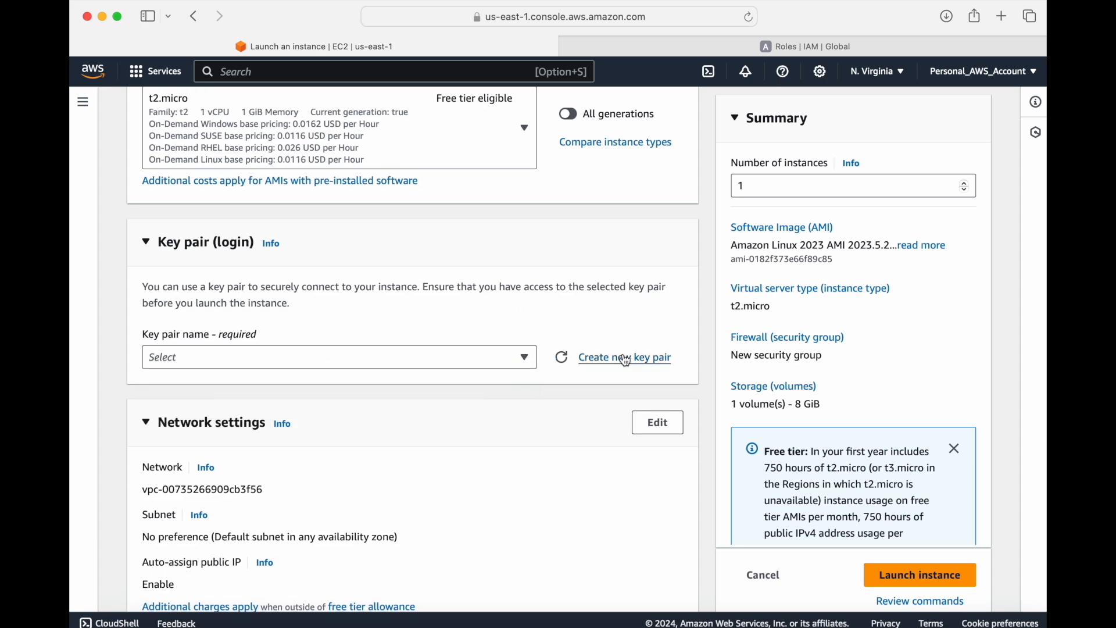
left_click(622, 357)
left_click(420, 221)
type("T")
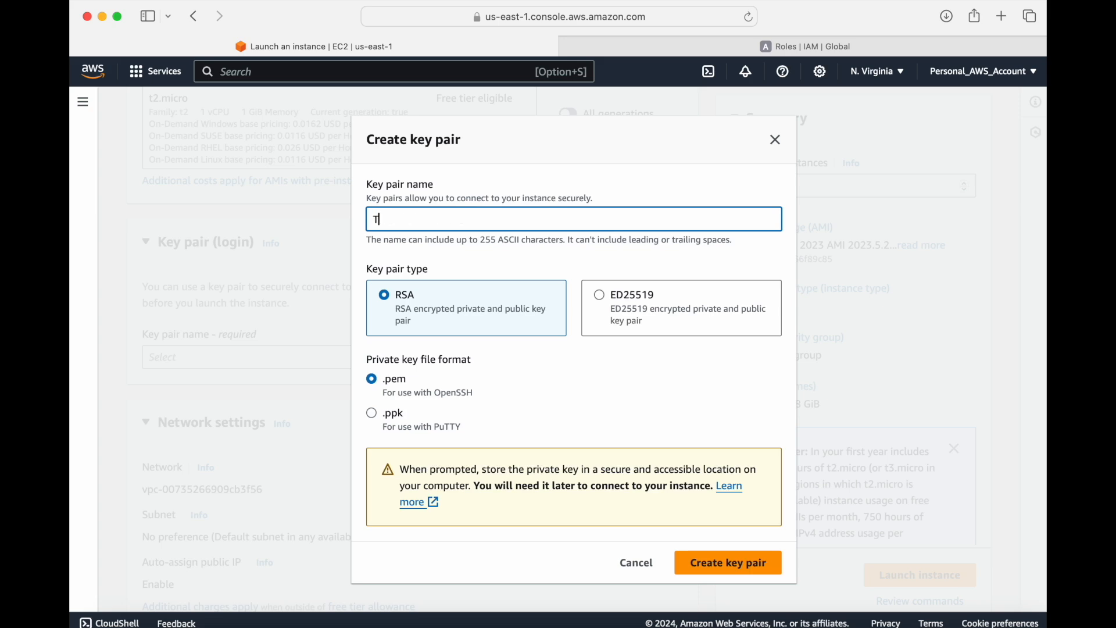
type("estKeyPair")
left_click(730, 562)
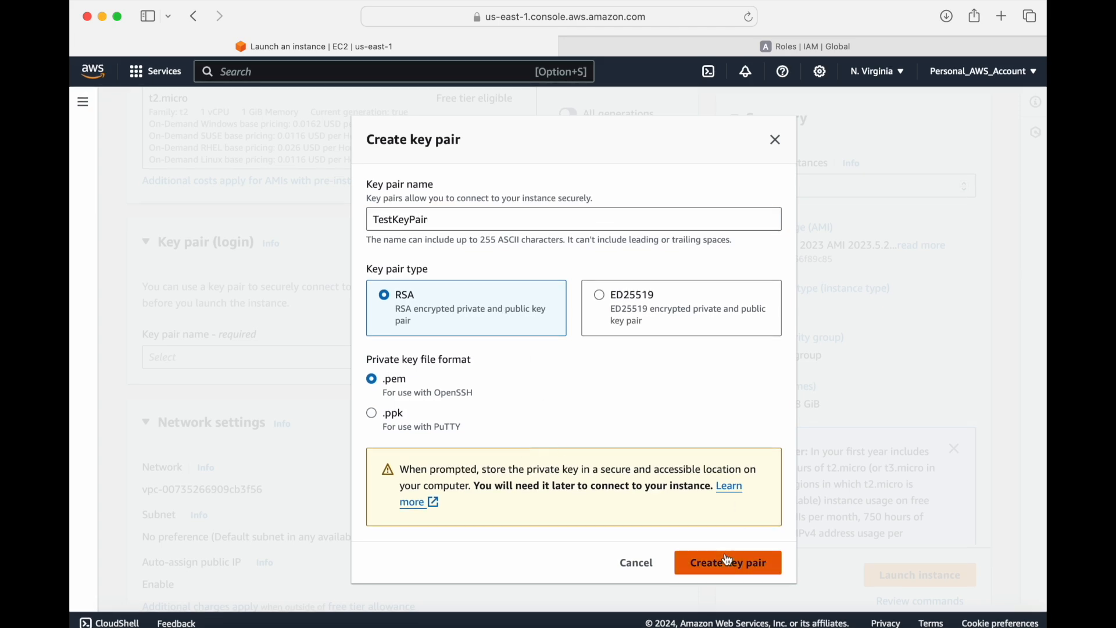
scroll(373, 416, "down", 4)
scroll(373, 416, "down", 10)
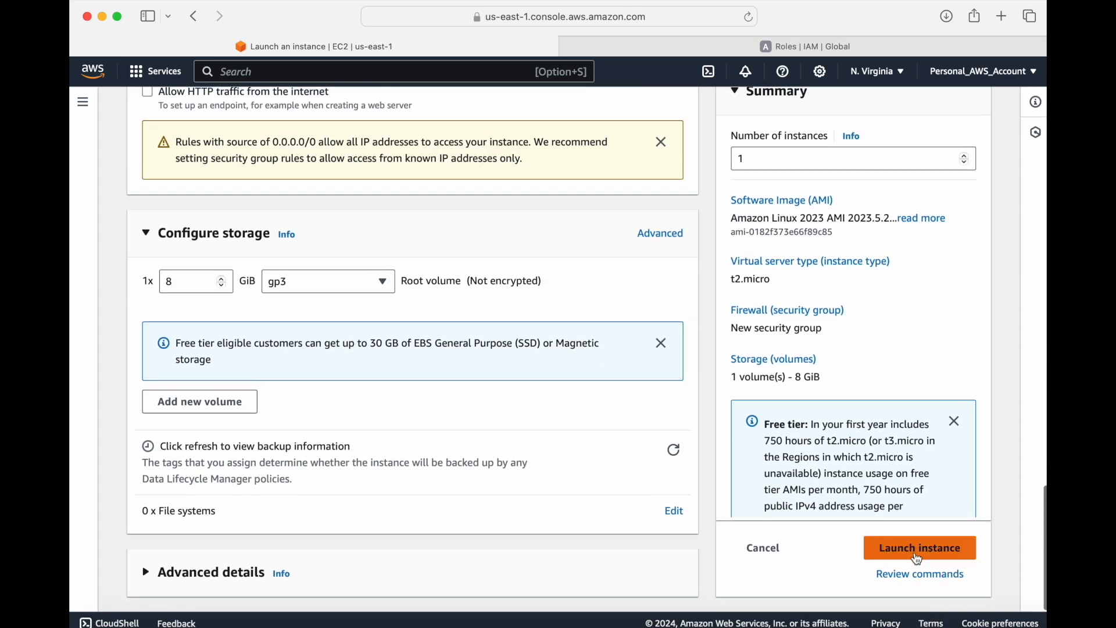
left_click(918, 559)
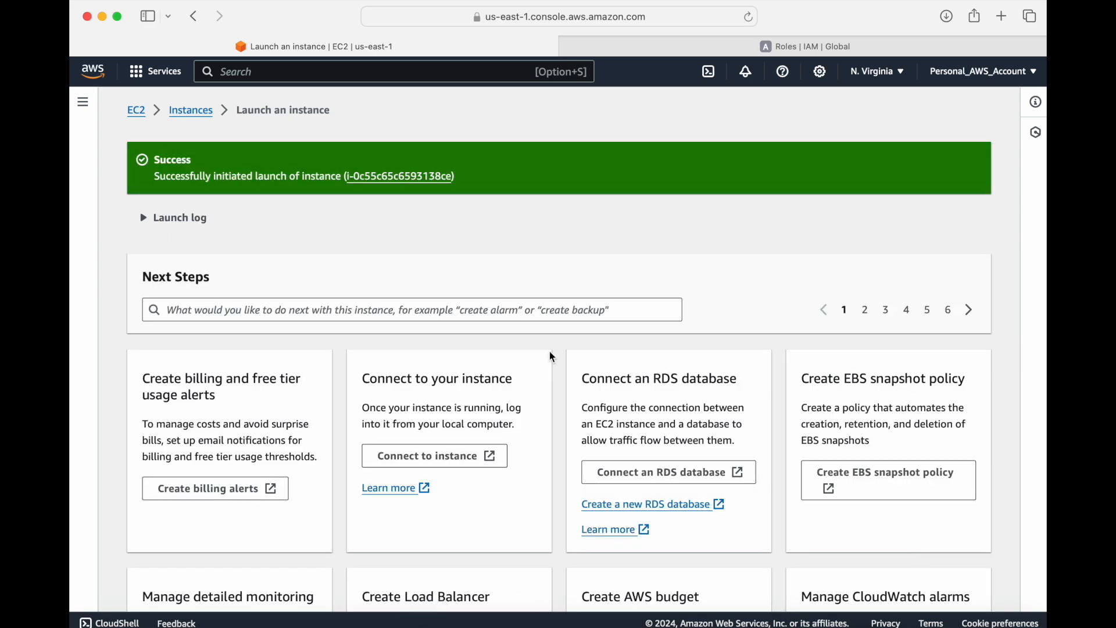
Refresh the instances list and open TestIAMInstance's summary, showing public IPv4 34.229.122.232
scroll(504, 328, "down", 3)
scroll(503, 328, "up", 3)
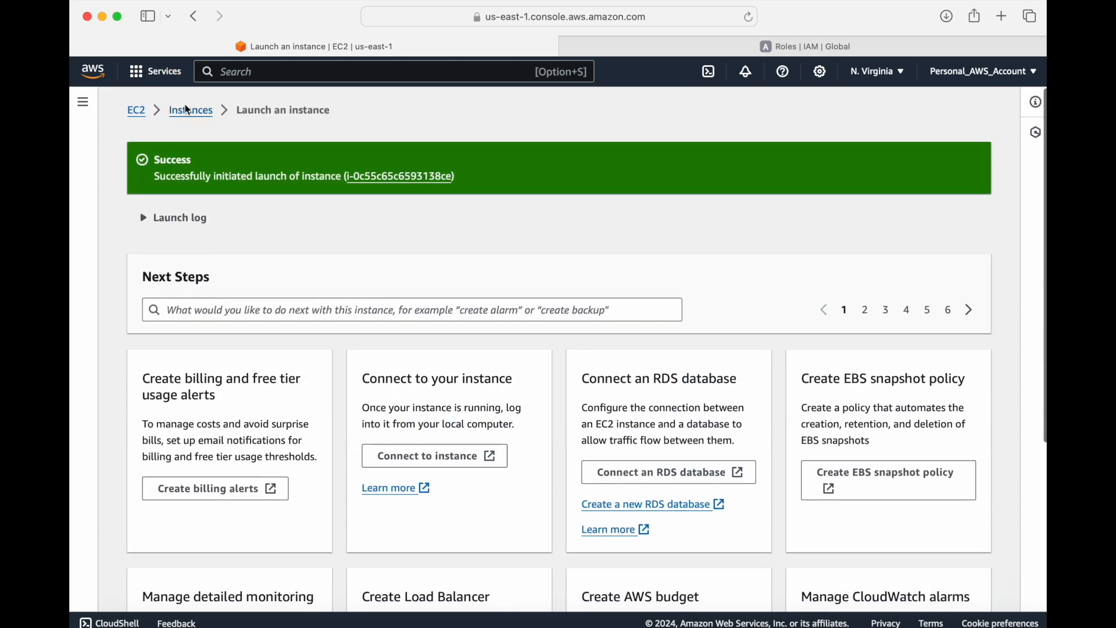
left_click(187, 109)
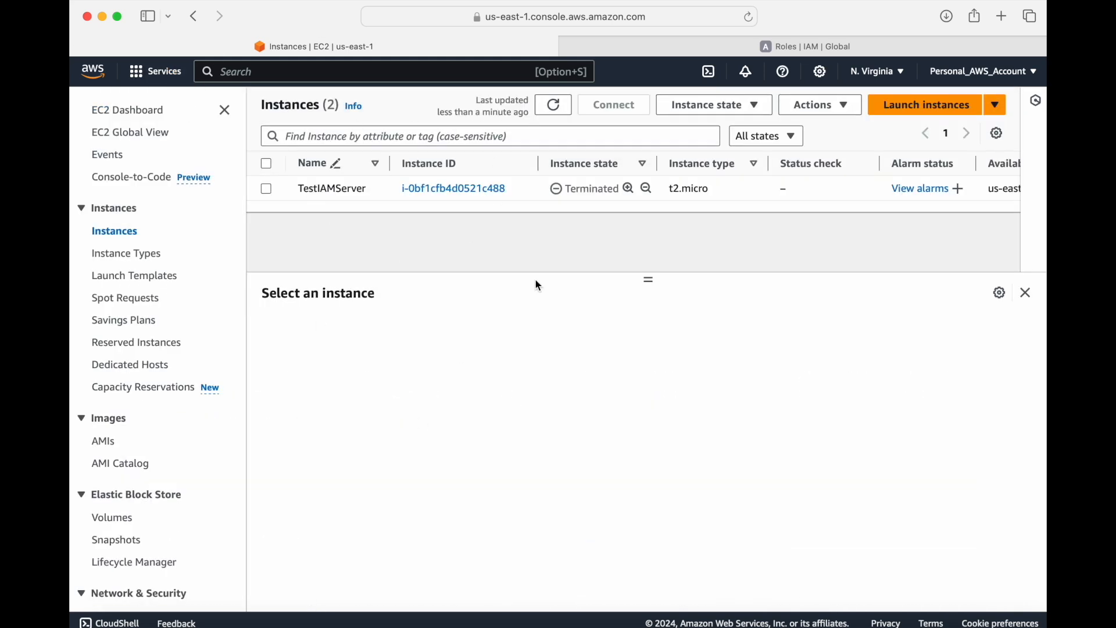
key("super+r")
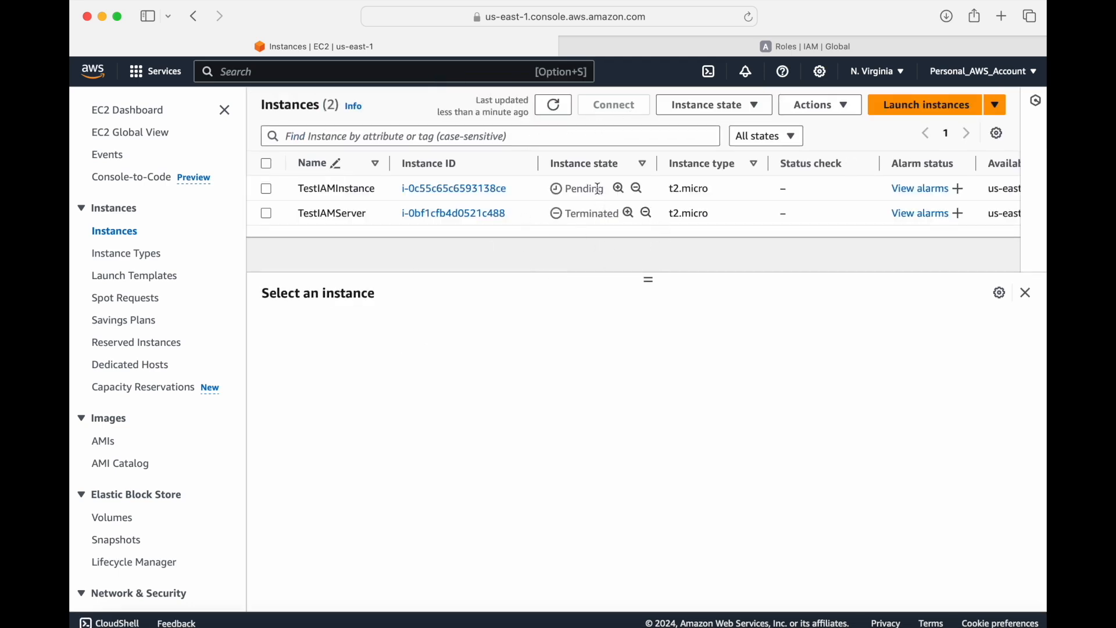
left_click(554, 108)
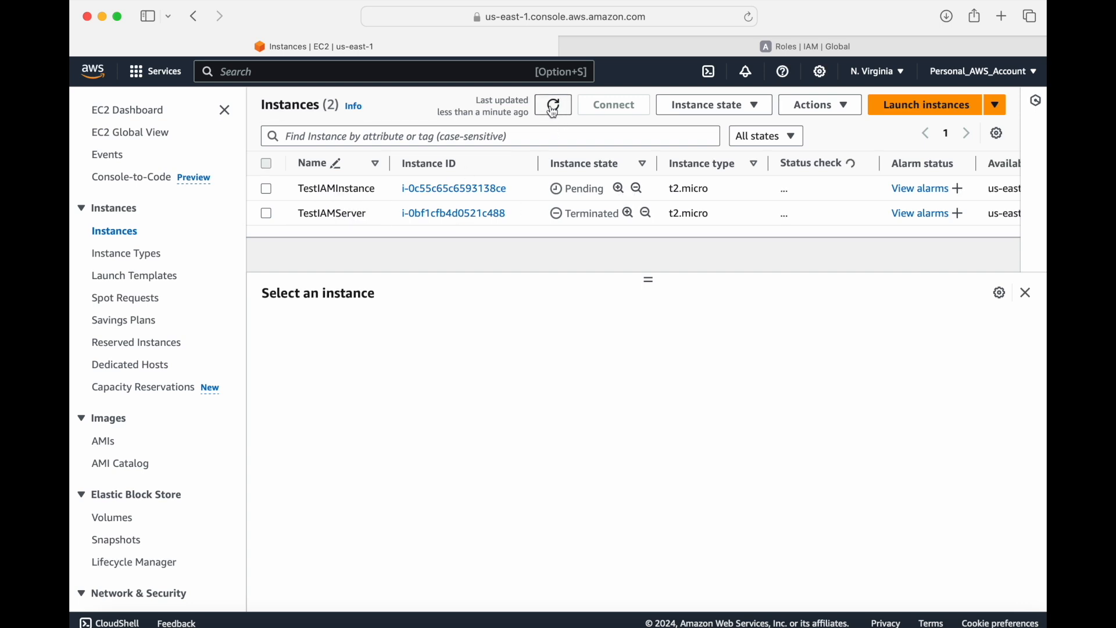
left_click(433, 190)
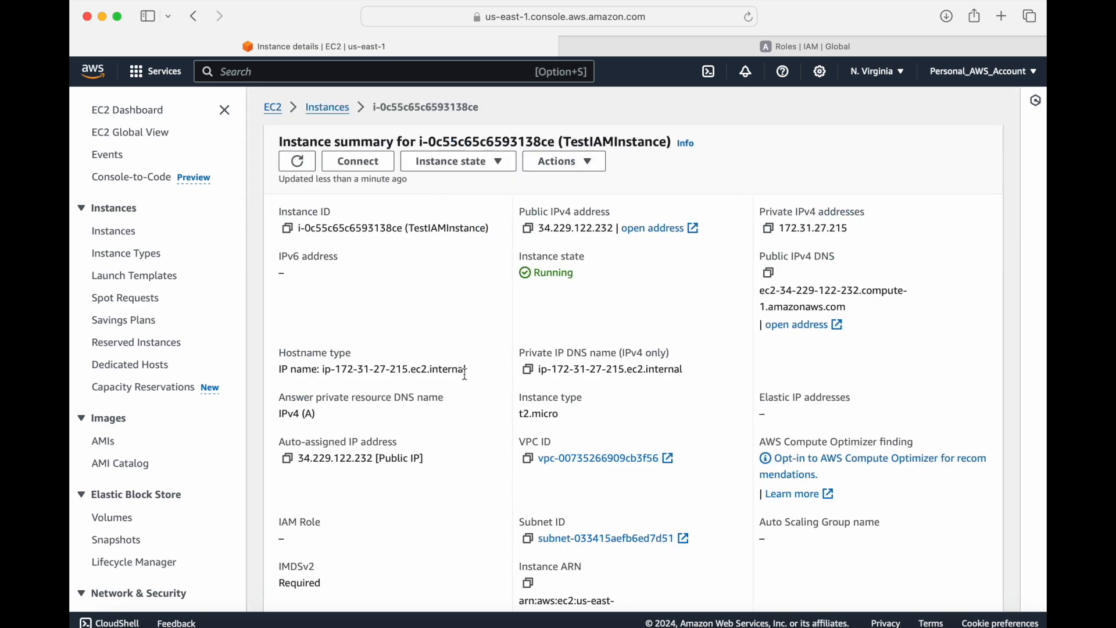
scroll(465, 373, "down", 5)
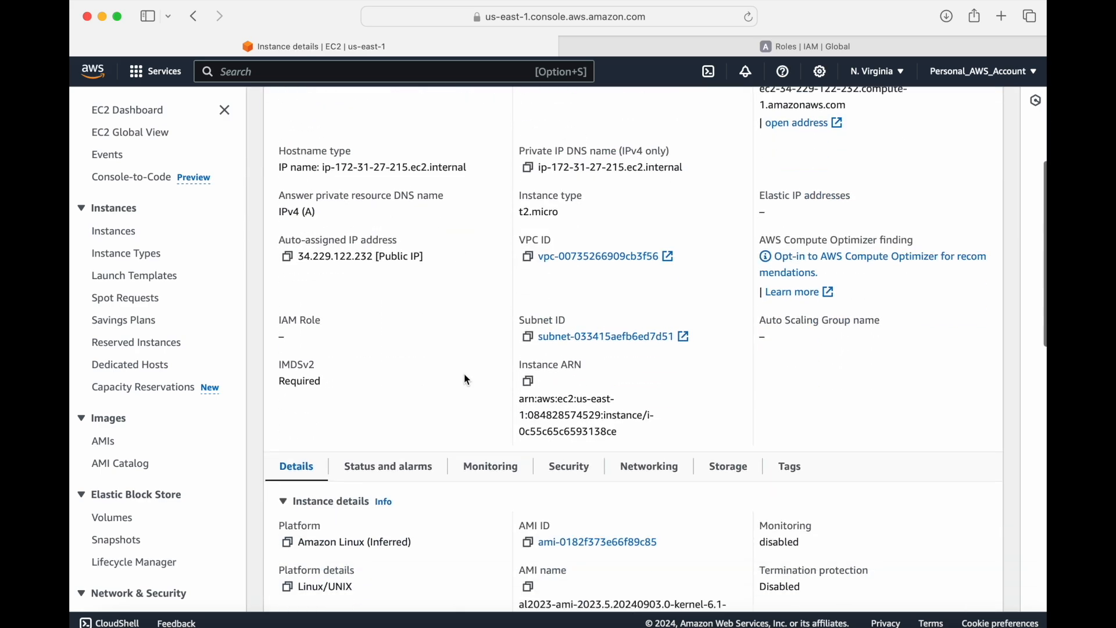
scroll(467, 379, "up", 5)
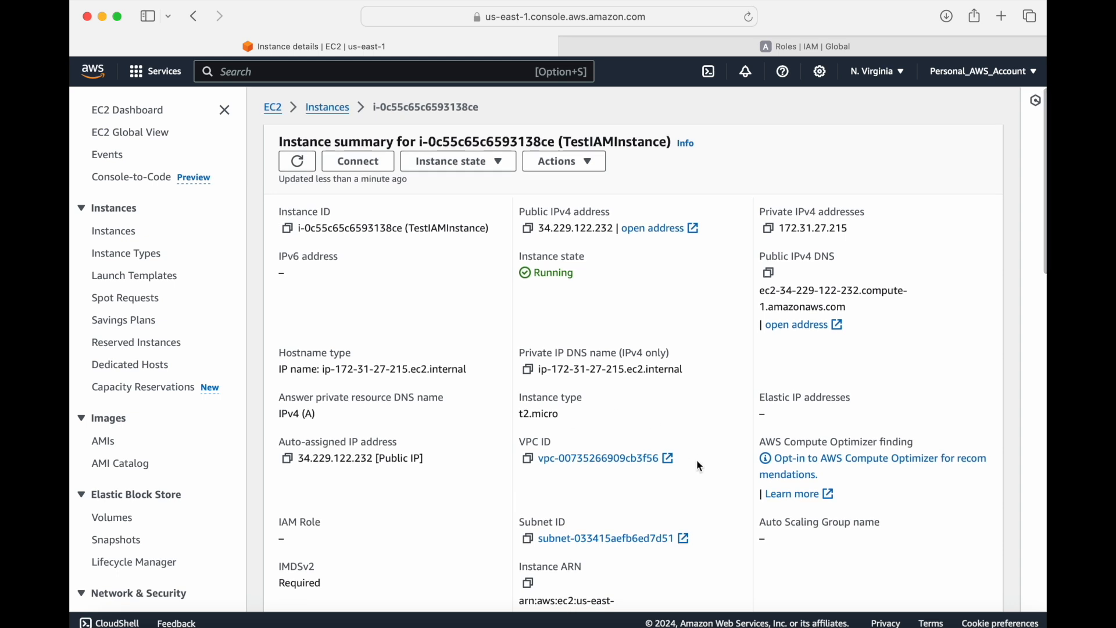
Set TestIAMInstance's IAM role to S3AccessforEc2 via Modify IAM role
left_click(578, 167)
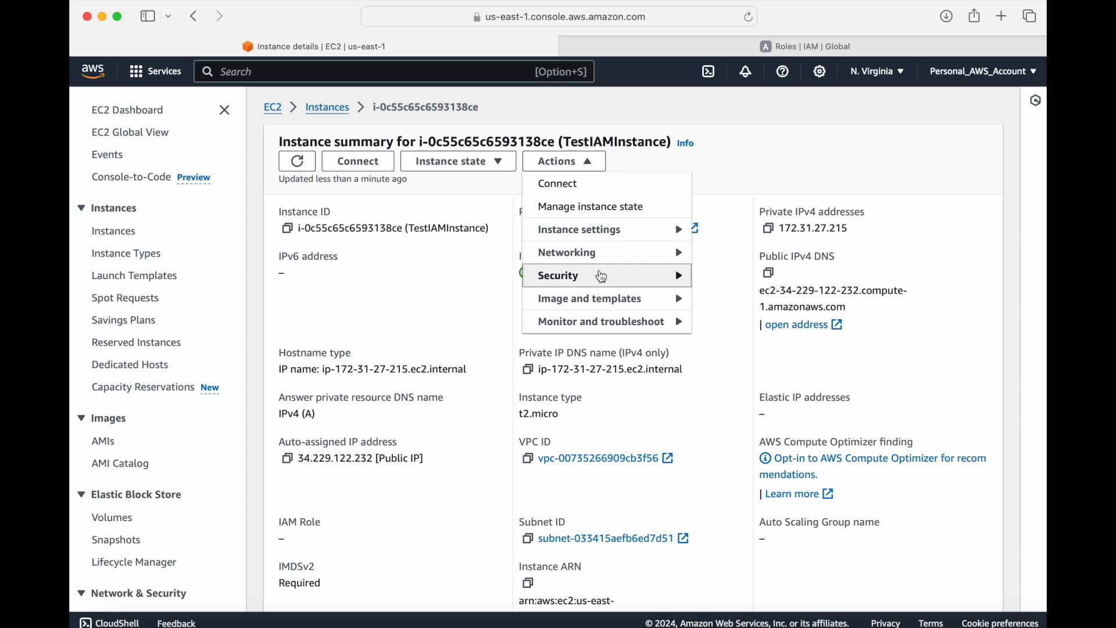
left_click(602, 277)
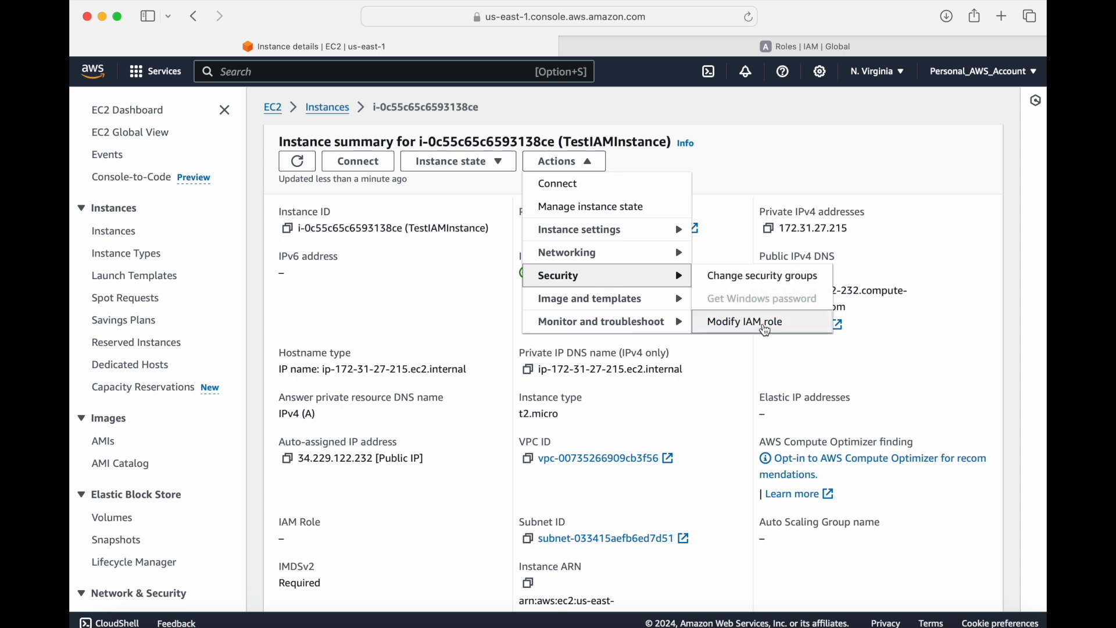
left_click(768, 329)
left_click(315, 306)
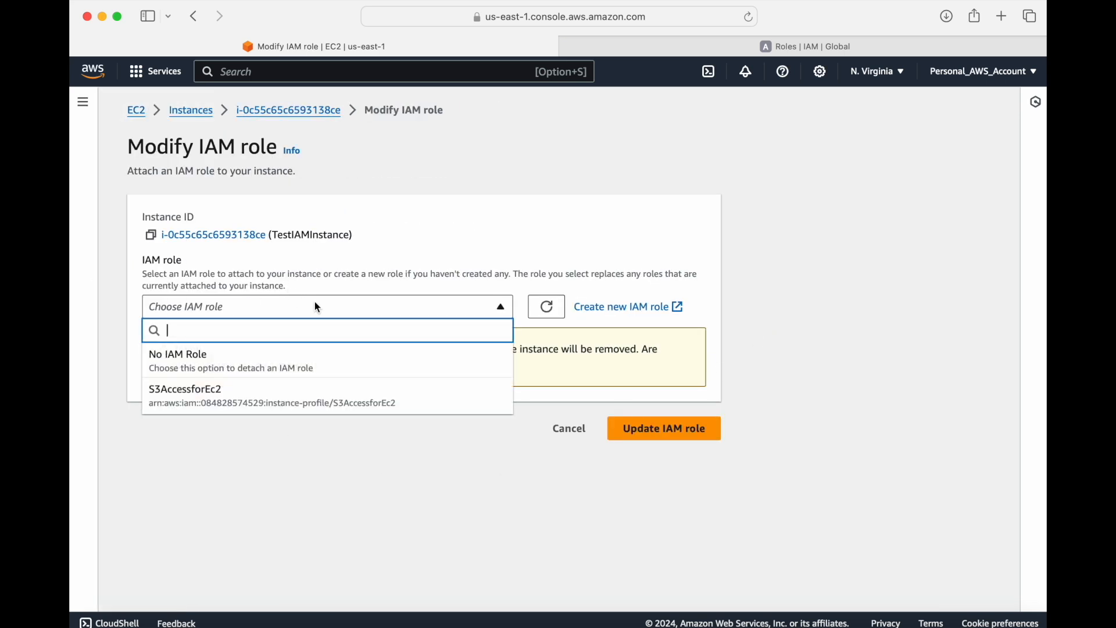
left_click(200, 401)
left_click(660, 361)
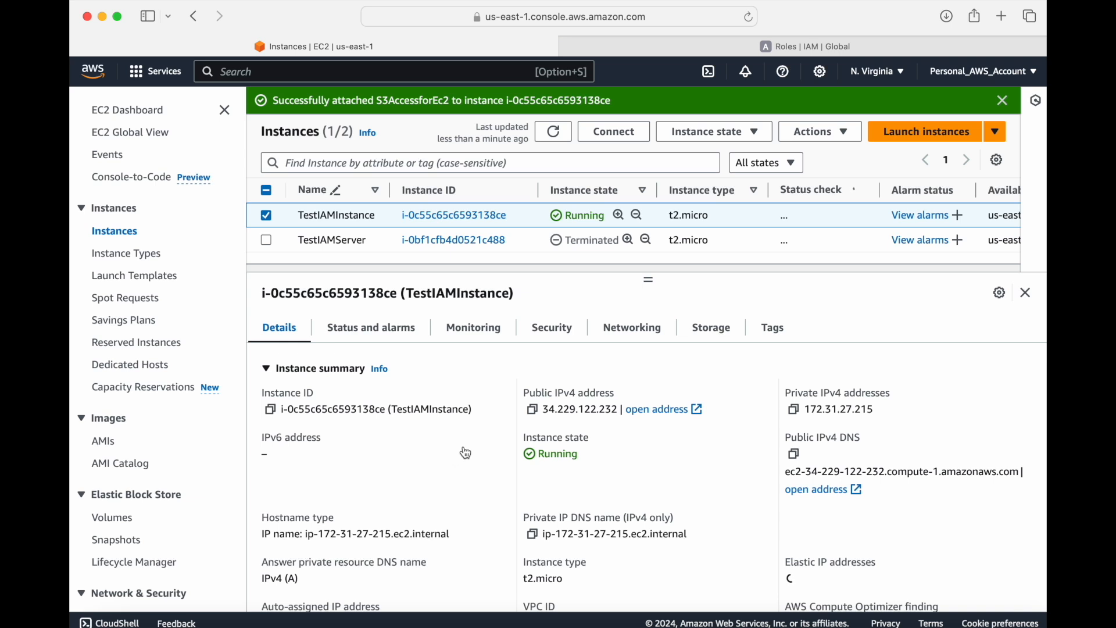
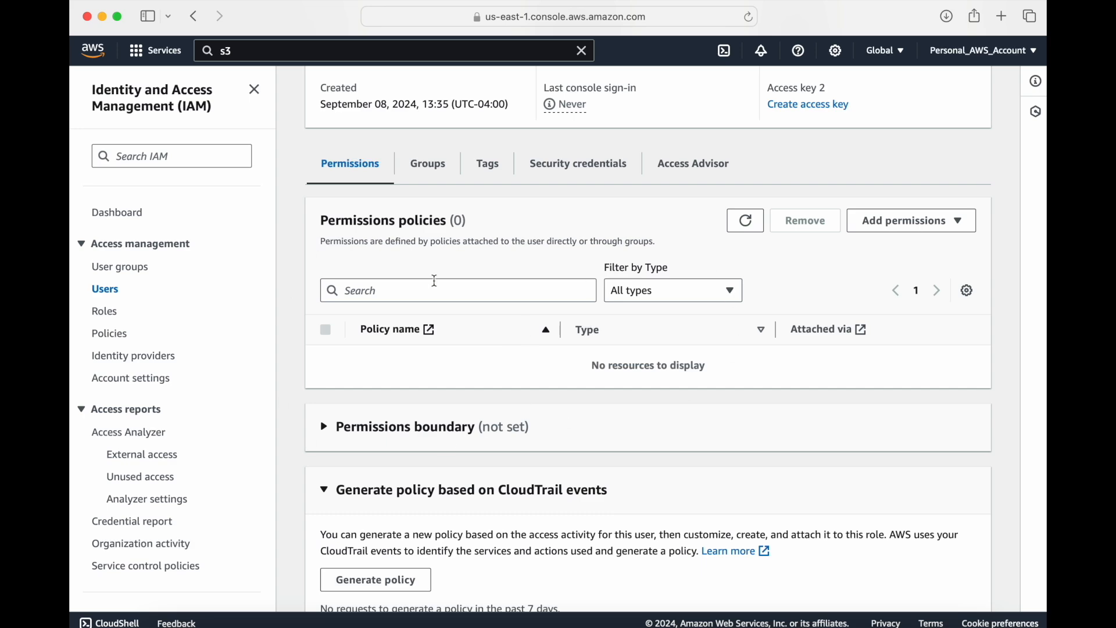
Scroll up on the IAM user's Permissions tab to confirm no policies are attached
scroll(307, 311, "up", 3)
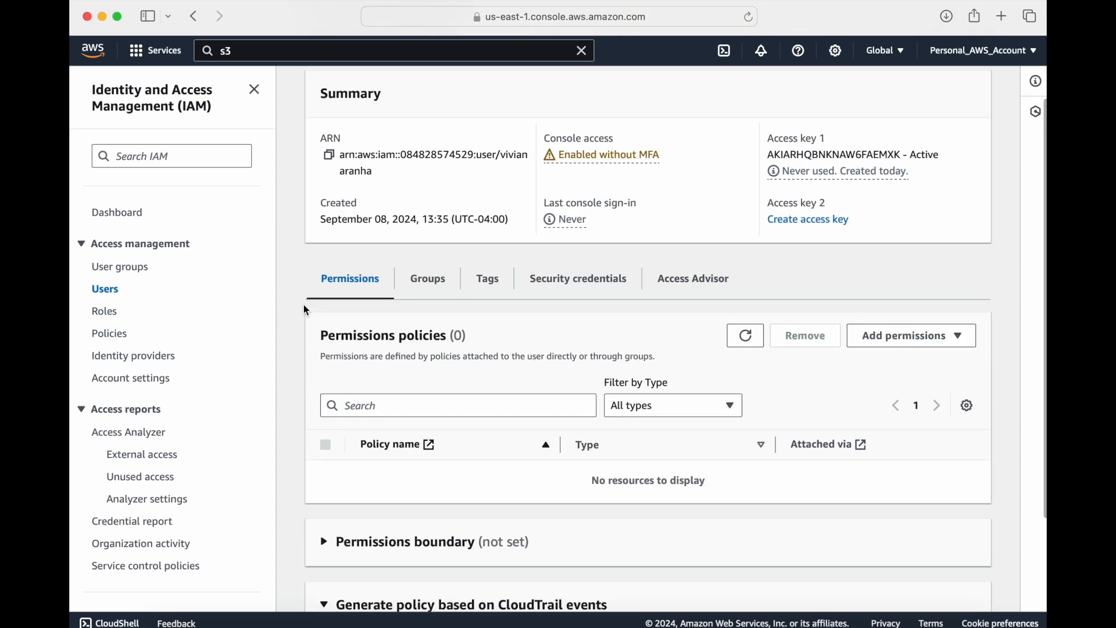
Go to S3 and create a bucket named thisoneshouldbeforbidden
left_click(306, 55)
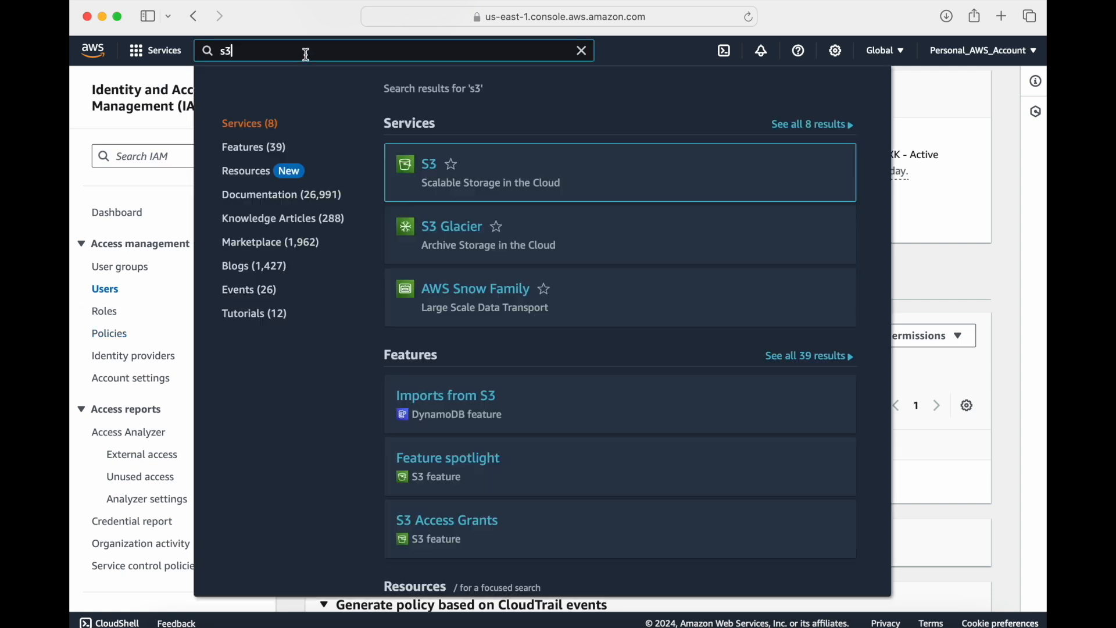
left_click(429, 169)
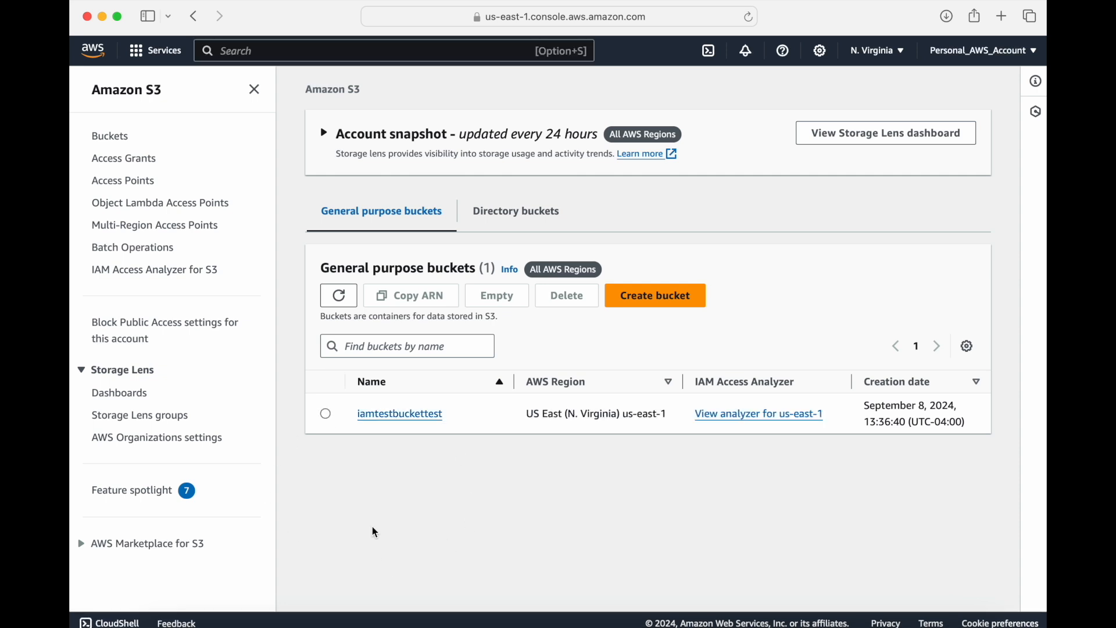
left_click(639, 299)
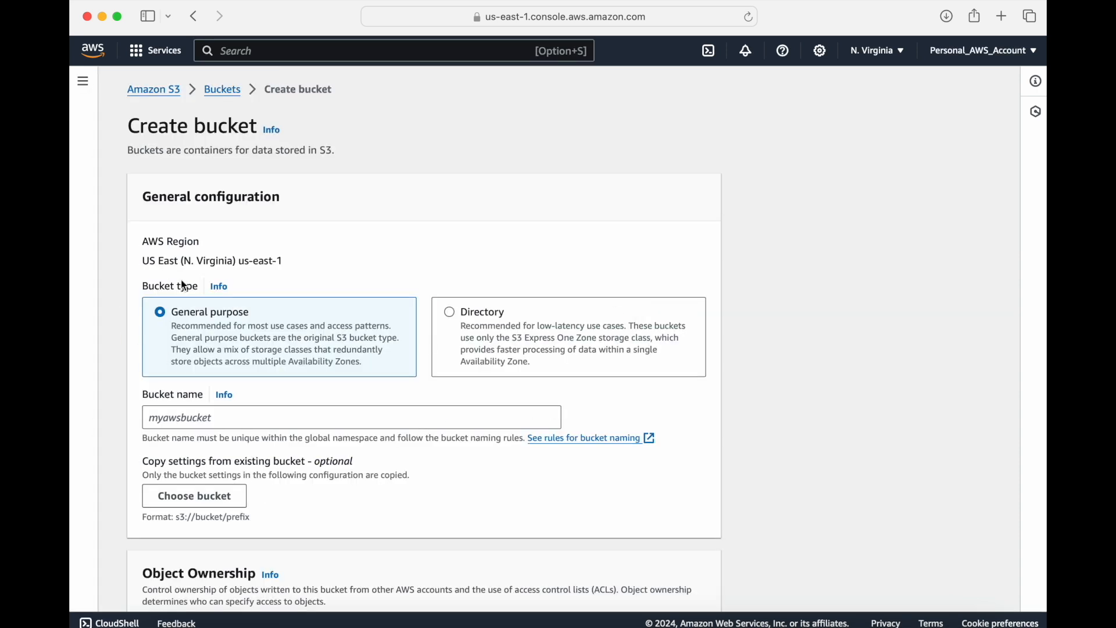
left_click(186, 417)
type("thisoneshouldbeforbidden")
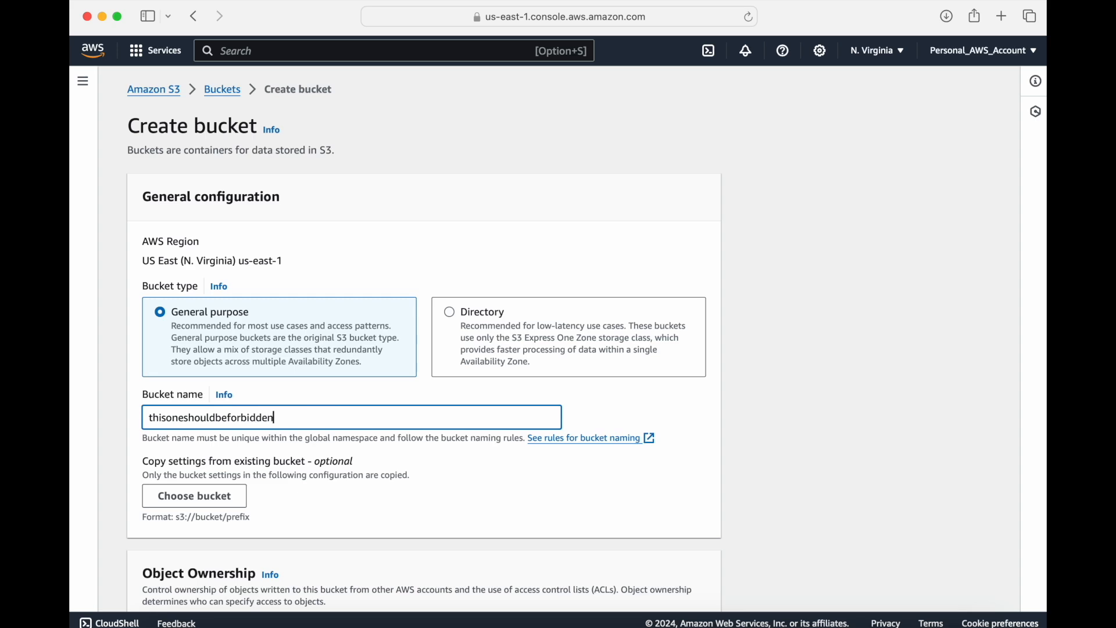
scroll(285, 451, "down", 20)
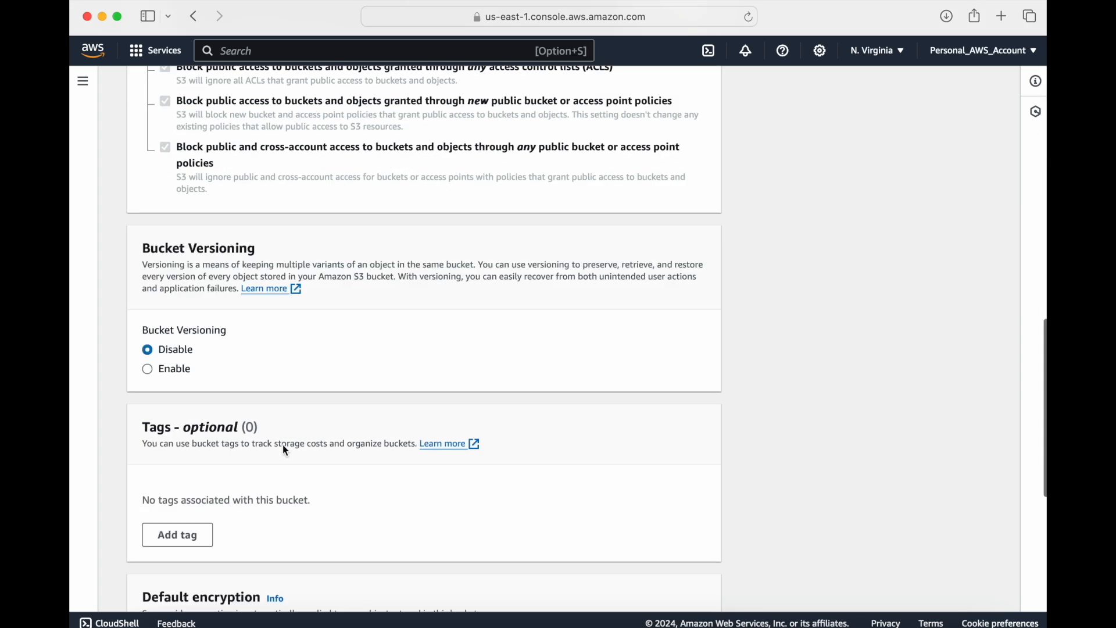
left_click(670, 583)
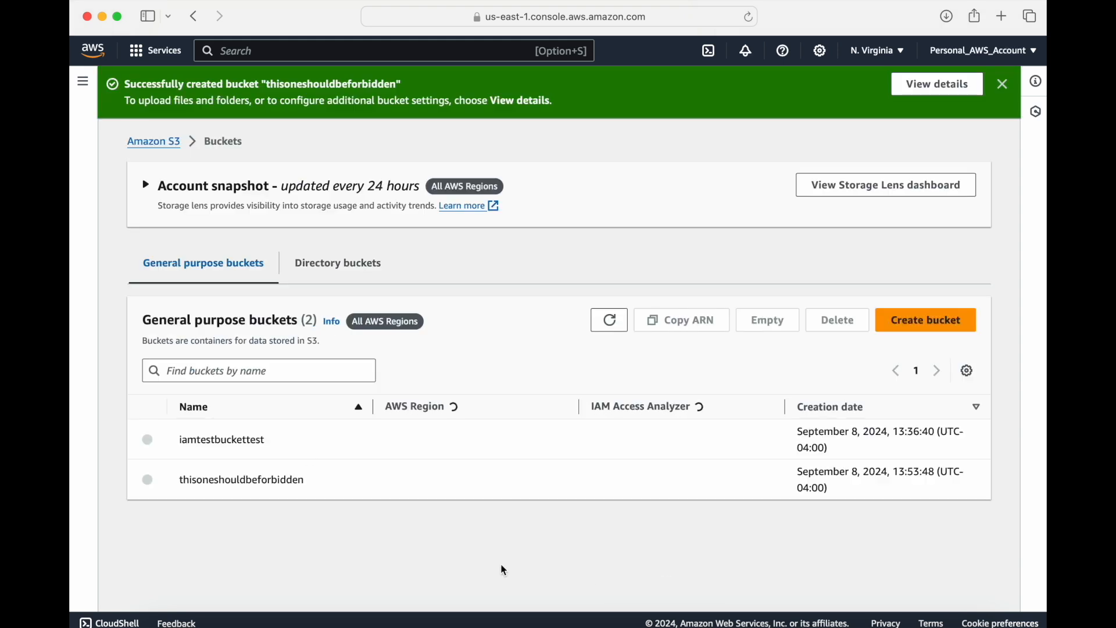
Filter the bucket list for donttouchthis, then try creating a bucket with that name
left_click(216, 373)
type("dont")
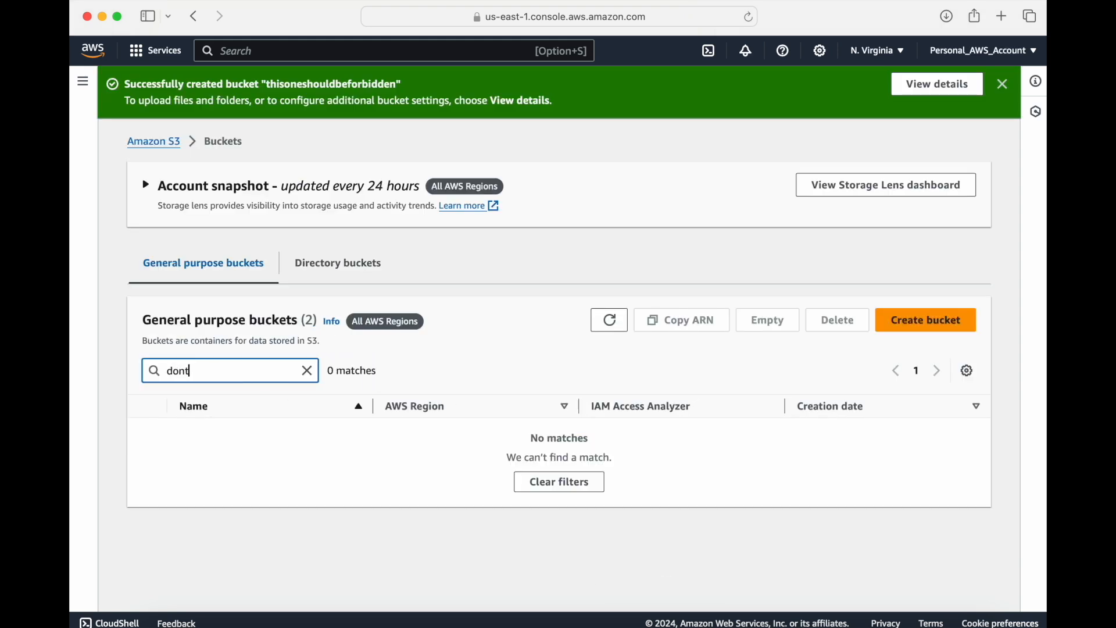
type("touchthis")
double_click(239, 379)
key("super+c")
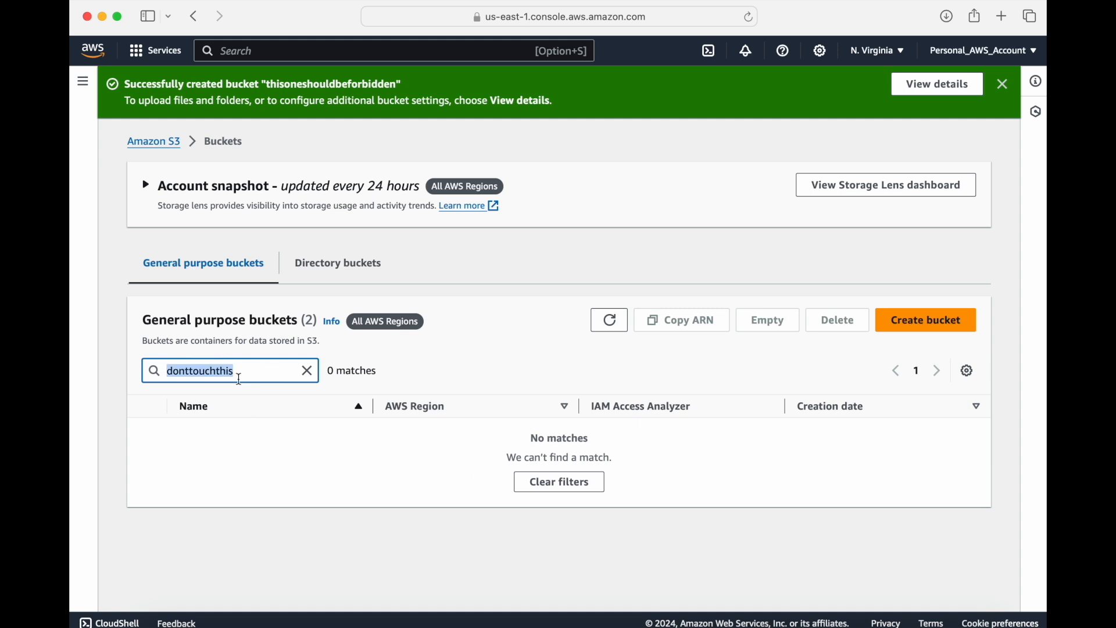
key("BackSpace")
left_click(930, 319)
left_click(237, 418)
key("super+v")
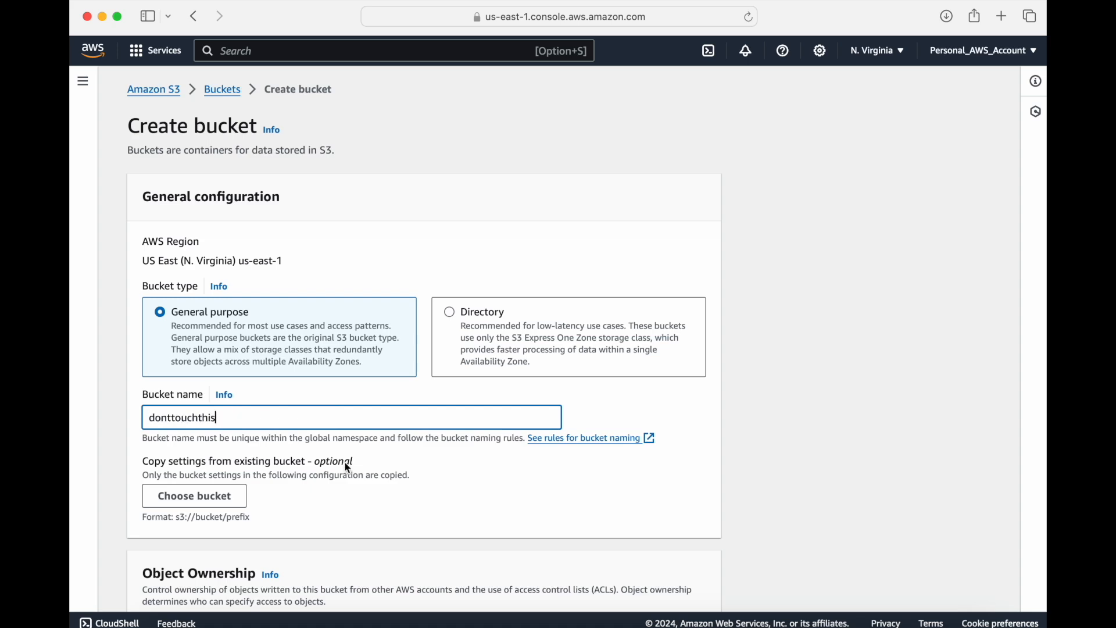
scroll(344, 462, "down", 15)
scroll(657, 561, "down", 5)
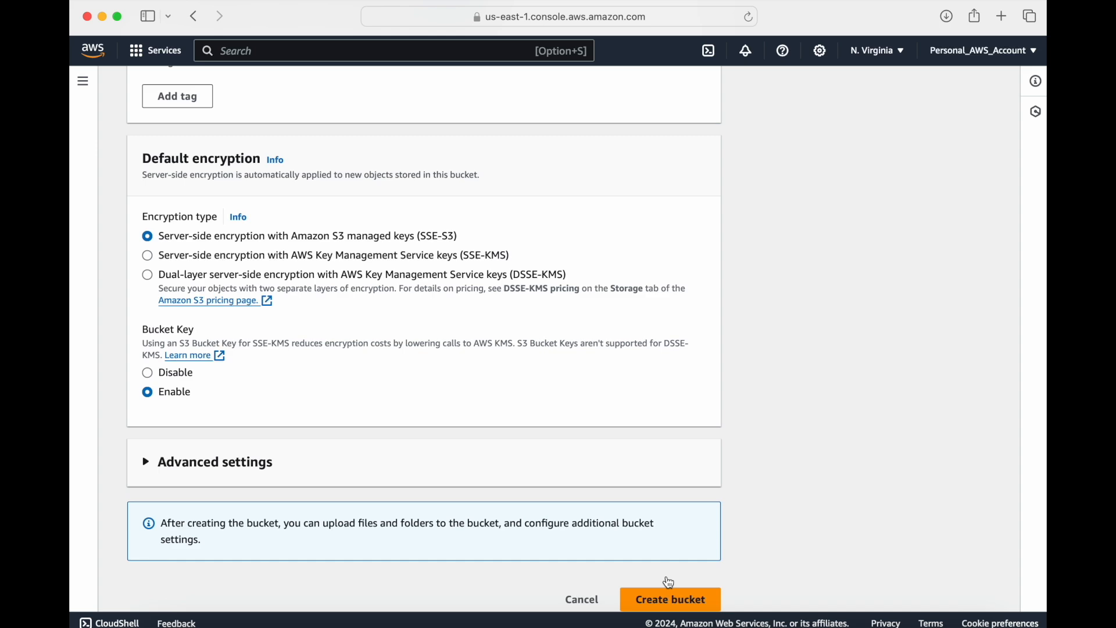
left_click(659, 606)
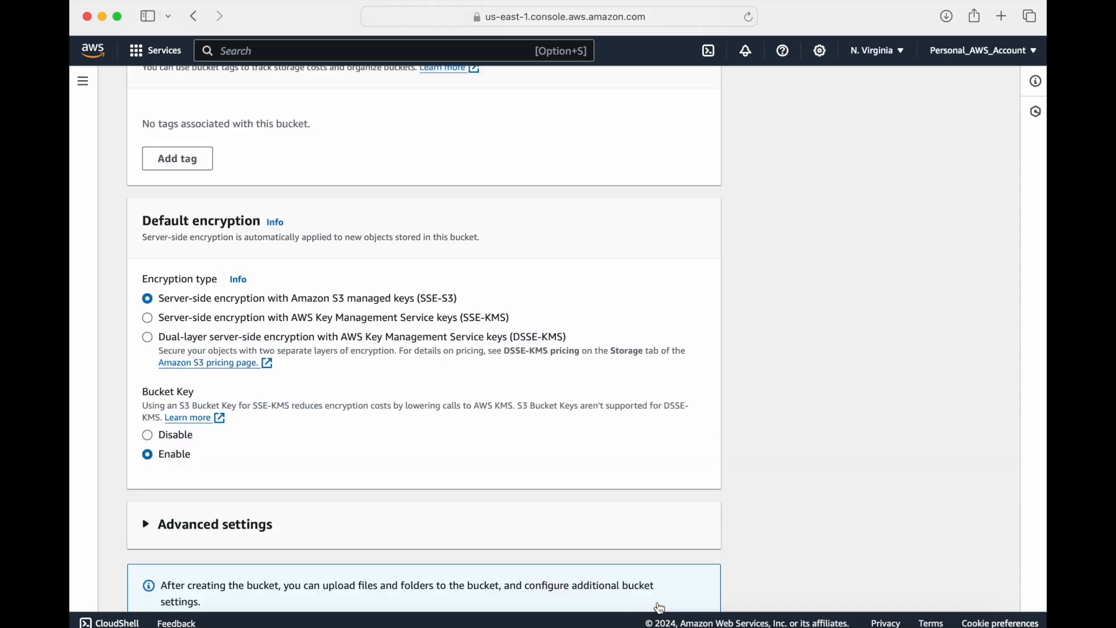
After the name-taken error, rename the bucket donttouchthisbuc and create it
left_click(212, 336)
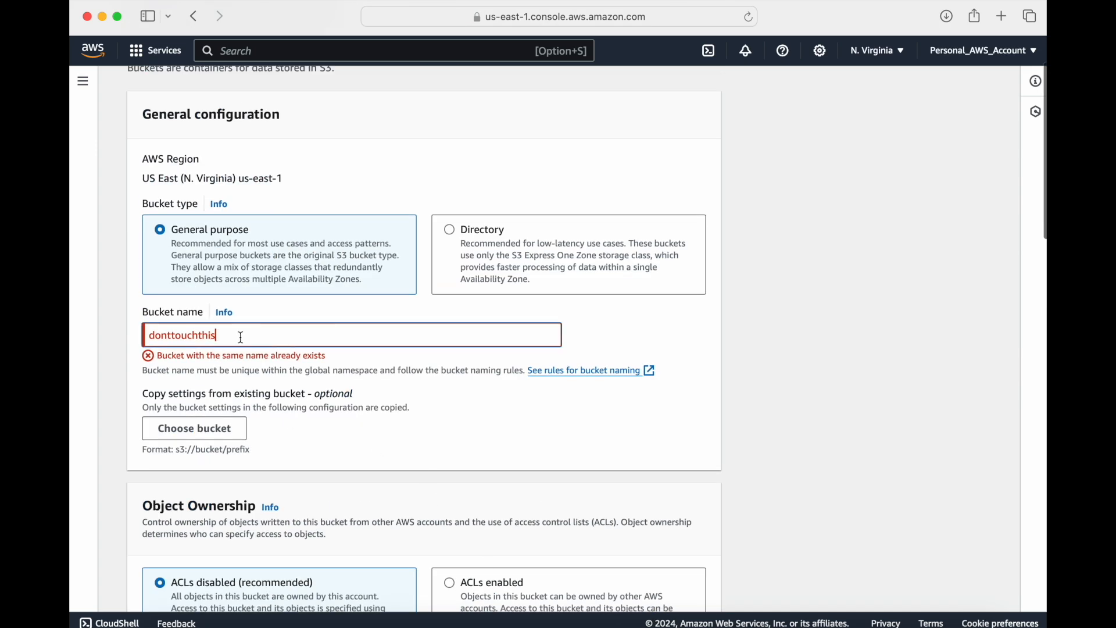
type("abc")
scroll(673, 433, "down", 20)
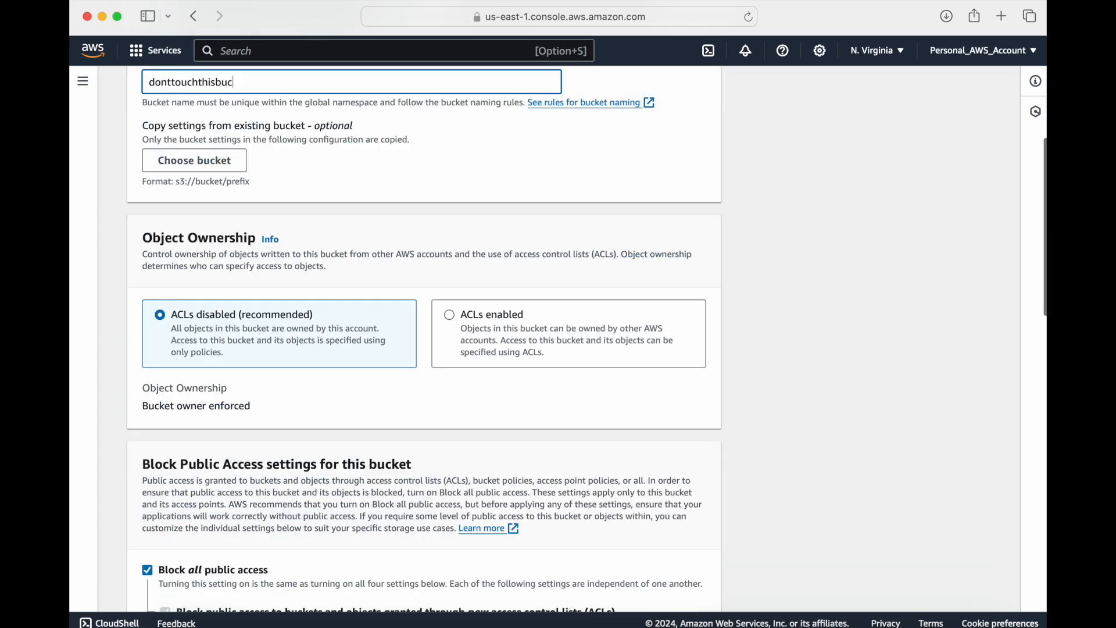
left_click(670, 582)
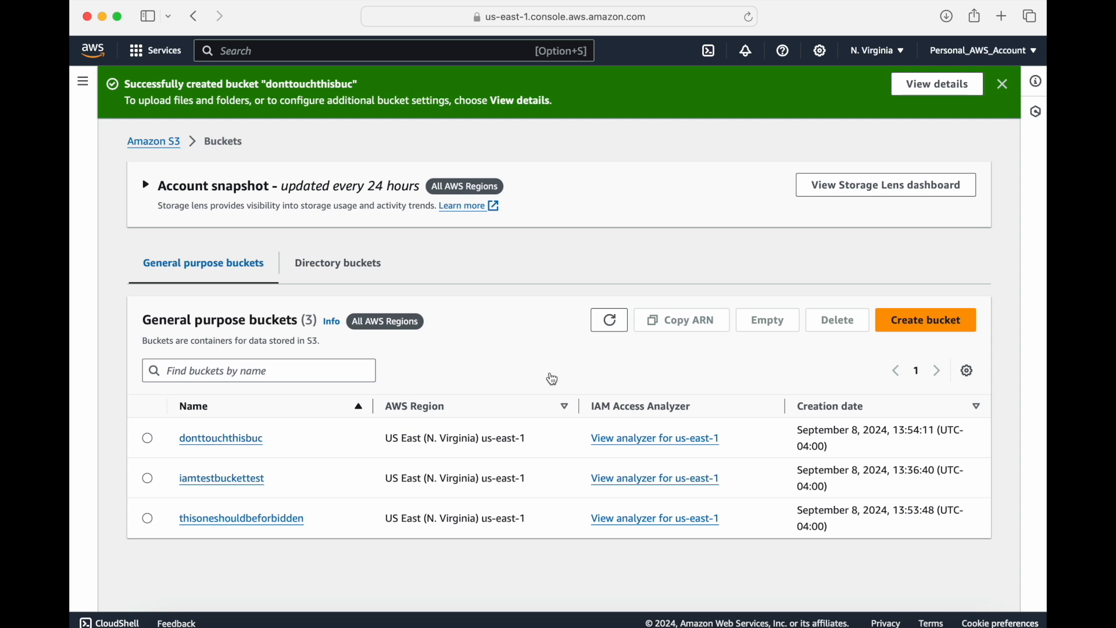
In Terminal, rerun aws s3 ls s3://iamtestbuckettest, which returns AccessDenied
key("super+Tab")
key("super+Tab")
key("super+Tab")
key("super+Tab")
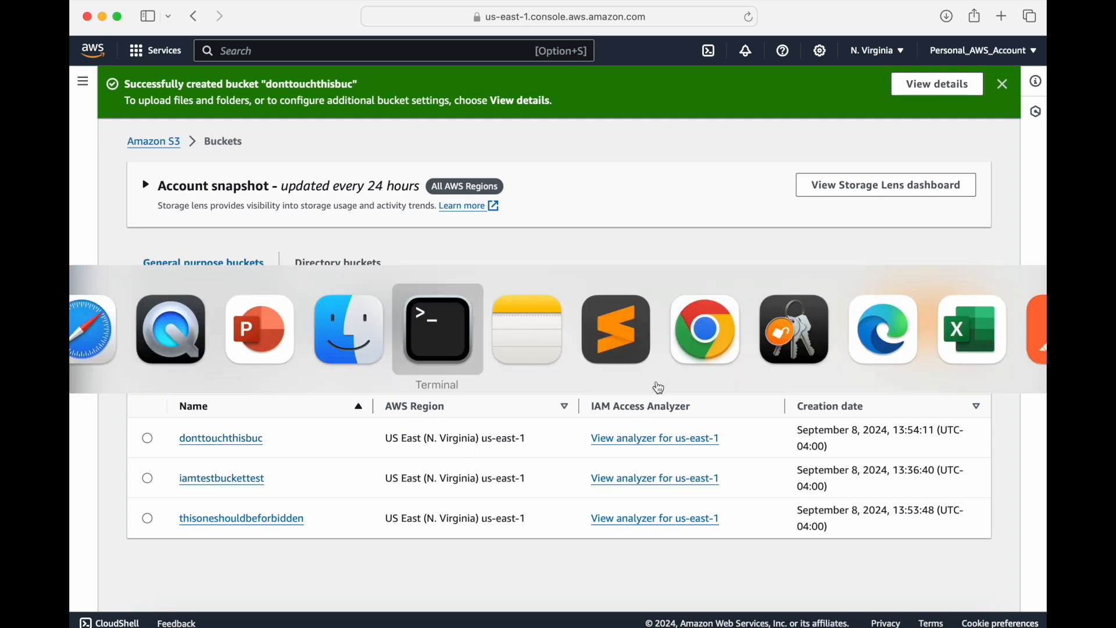
key("Up")
key("Up")
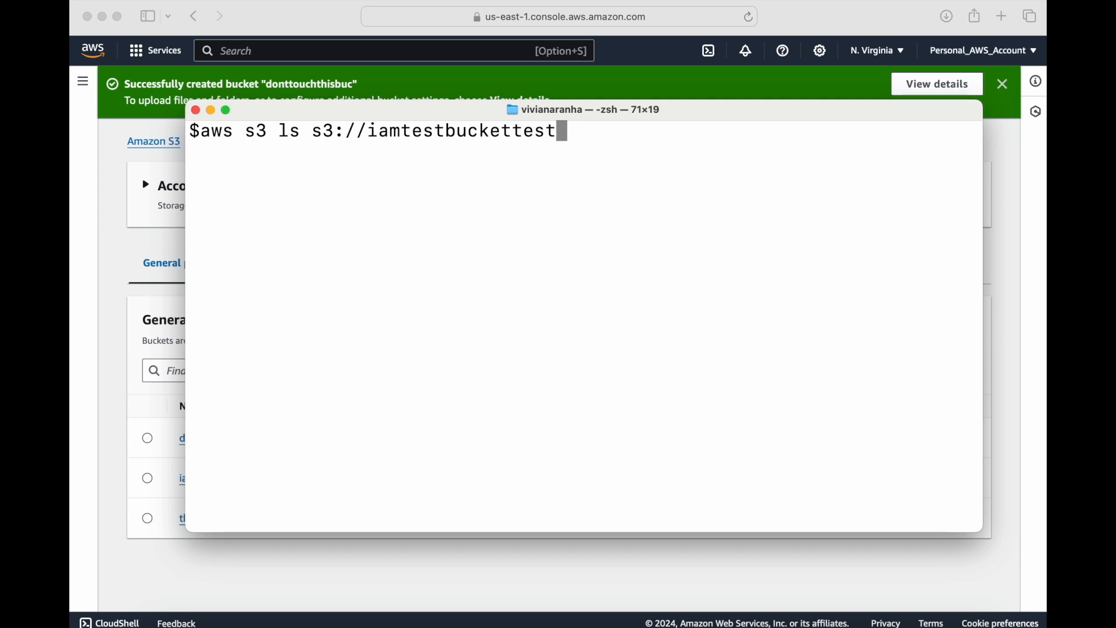
key("Return")
Run aws s3 ls for all buckets, see AccessDenied, then clear the screen
key("Up")
key("Up")
key("Down")
key("Up")
key("Down")
key("BackSpace")
key("BackSpace")
key("BackSpace")
key("BackSpace")
key("BackSpace")
key("BackSpace")
key("BackSpace")
key("BackSpace")
key("BackSpace")
key("BackSpace")
key("BackSpace")
key("BackSpace")
key("BackSpace")
key("BackSpace")
key("BackSpace")
key("BackSpace")
key("BackSpace")
key("BackSpace")
key("BackSpace")
key("BackSpace")
key("BackSpace")
key("BackSpace")
key("BackSpace")
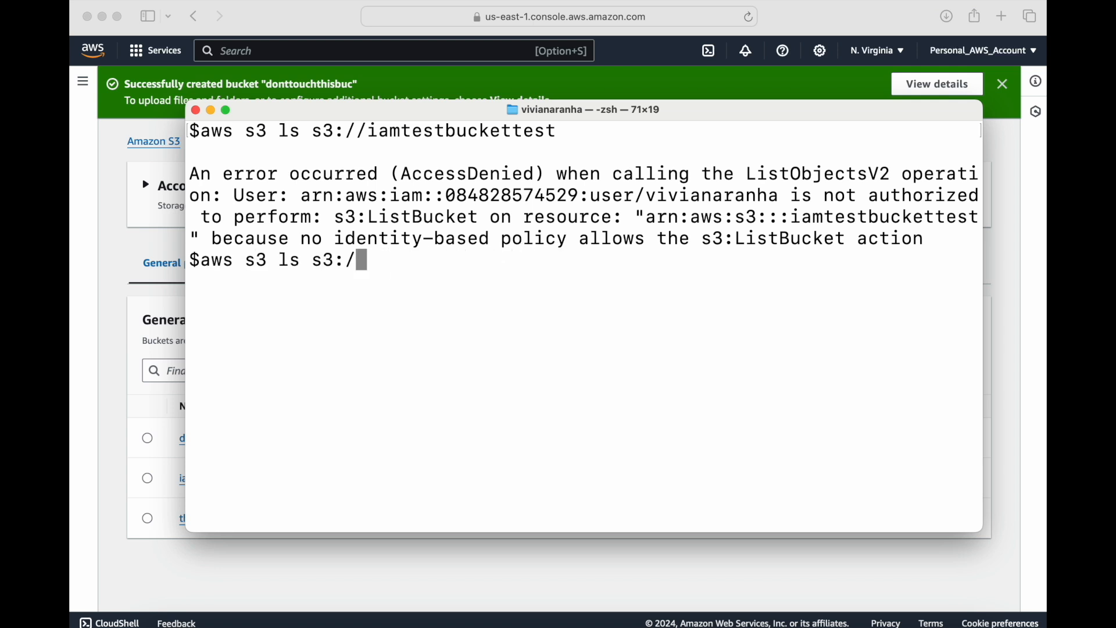
key("Return")
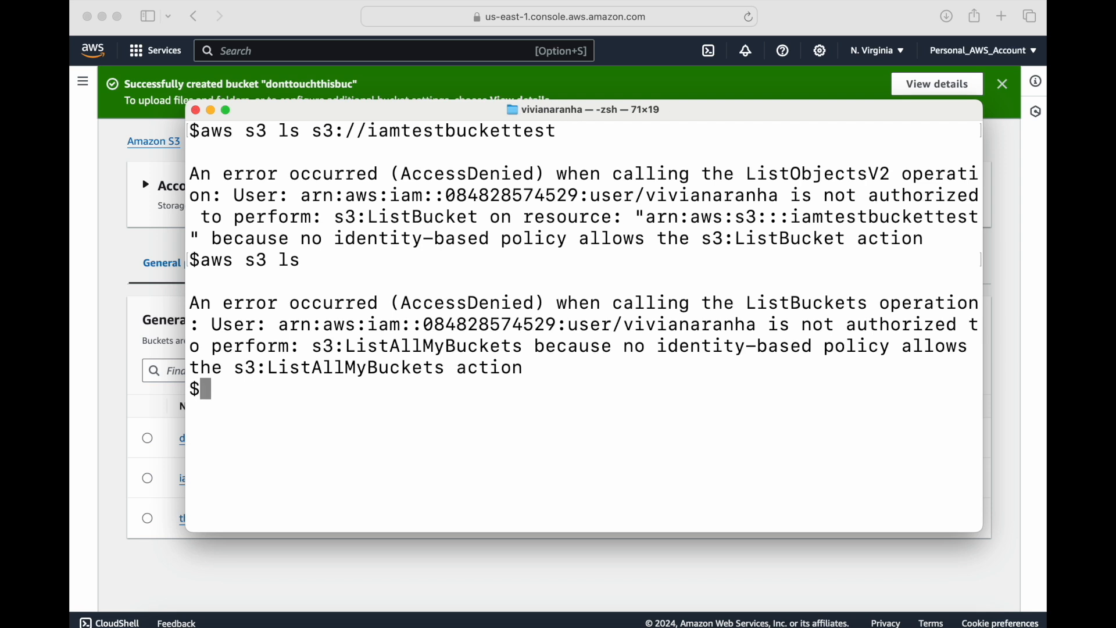
type("clear")
key("Return")
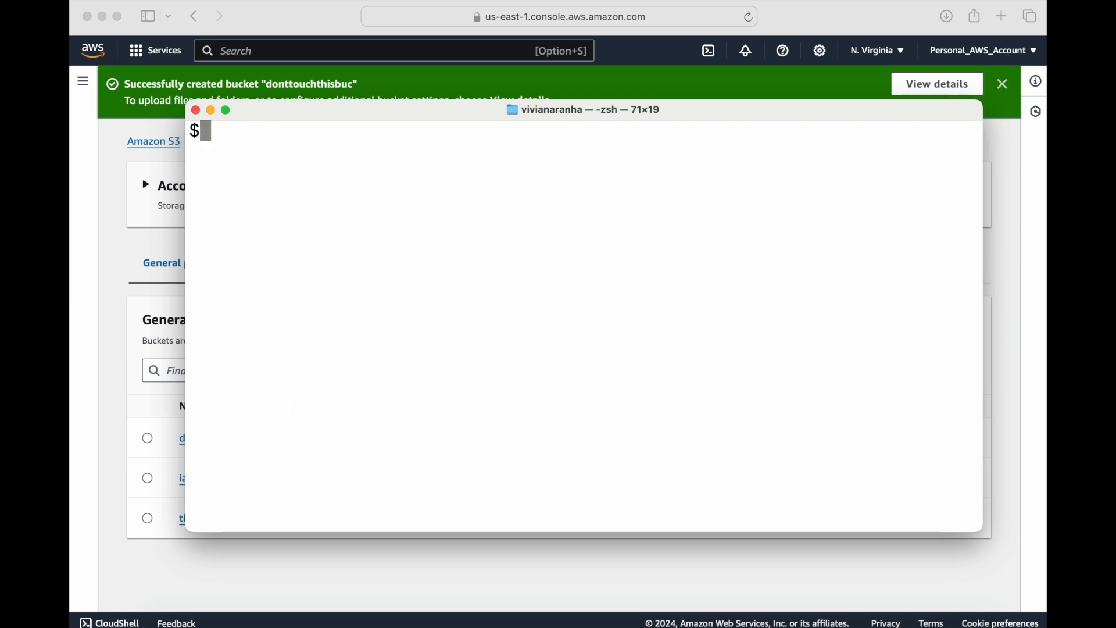
Go to IAM Policies, start a new policy and switch to the JSON editor
left_click(110, 308)
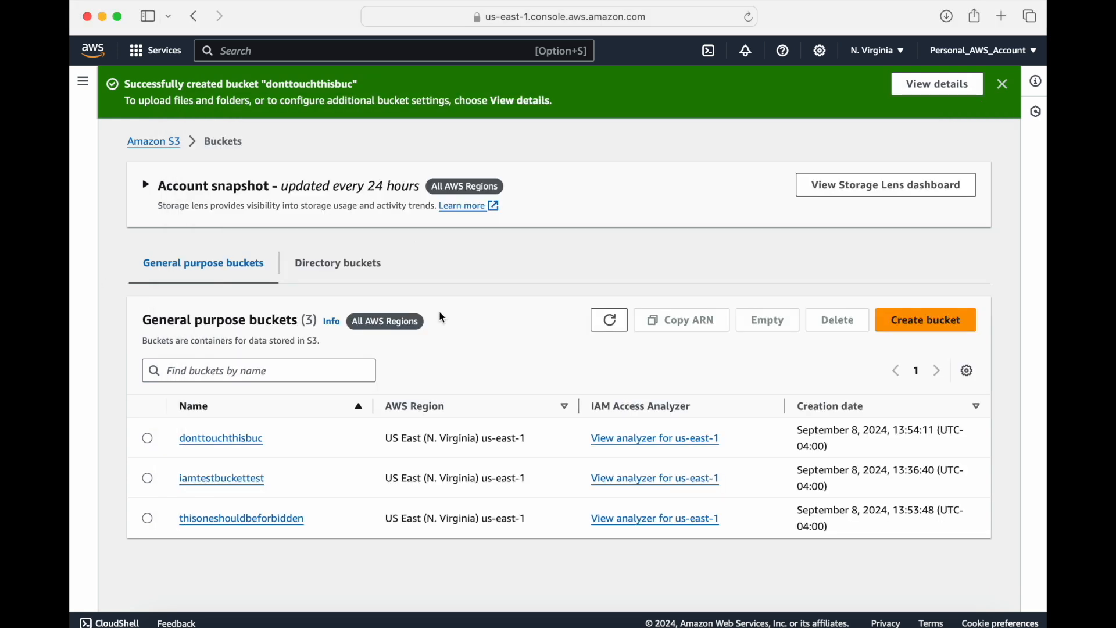
left_click(268, 53)
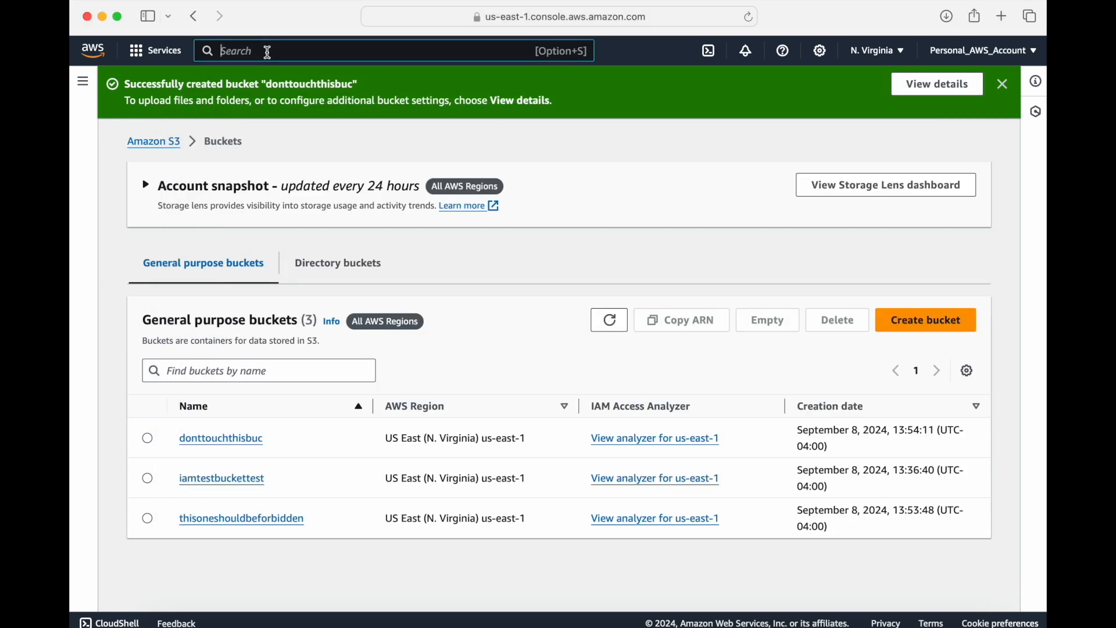
type("iam")
left_click(437, 169)
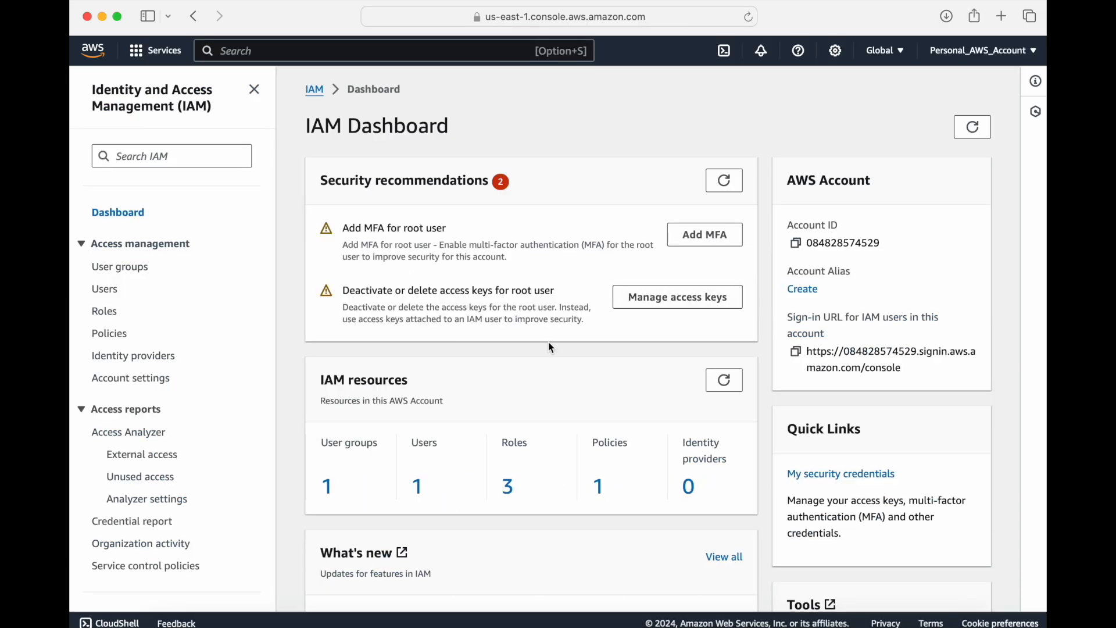
left_click(108, 334)
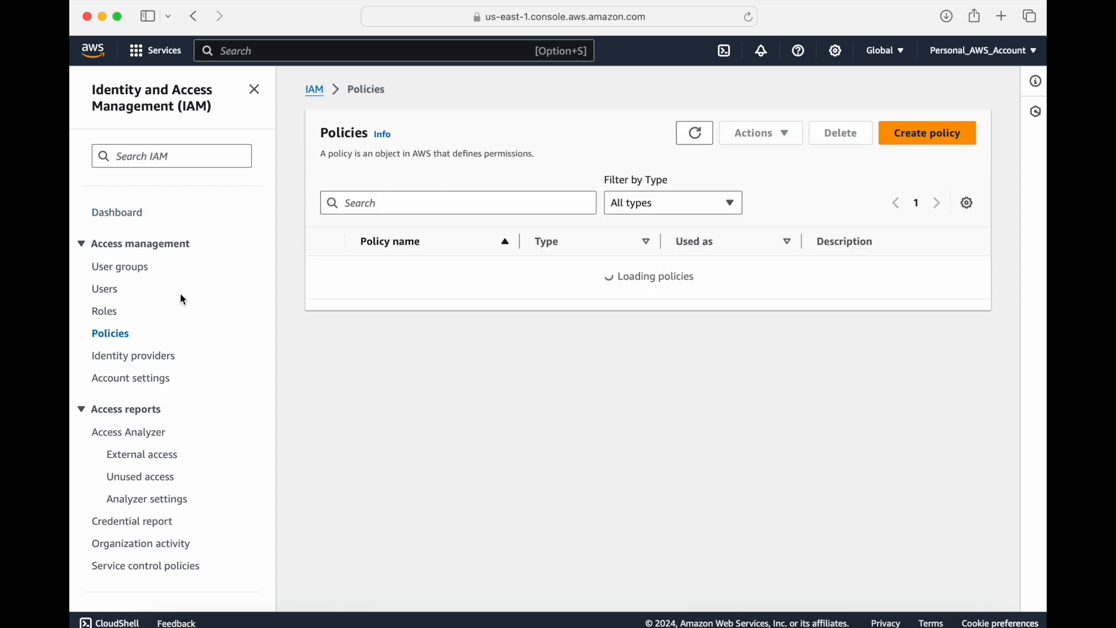
left_click(923, 135)
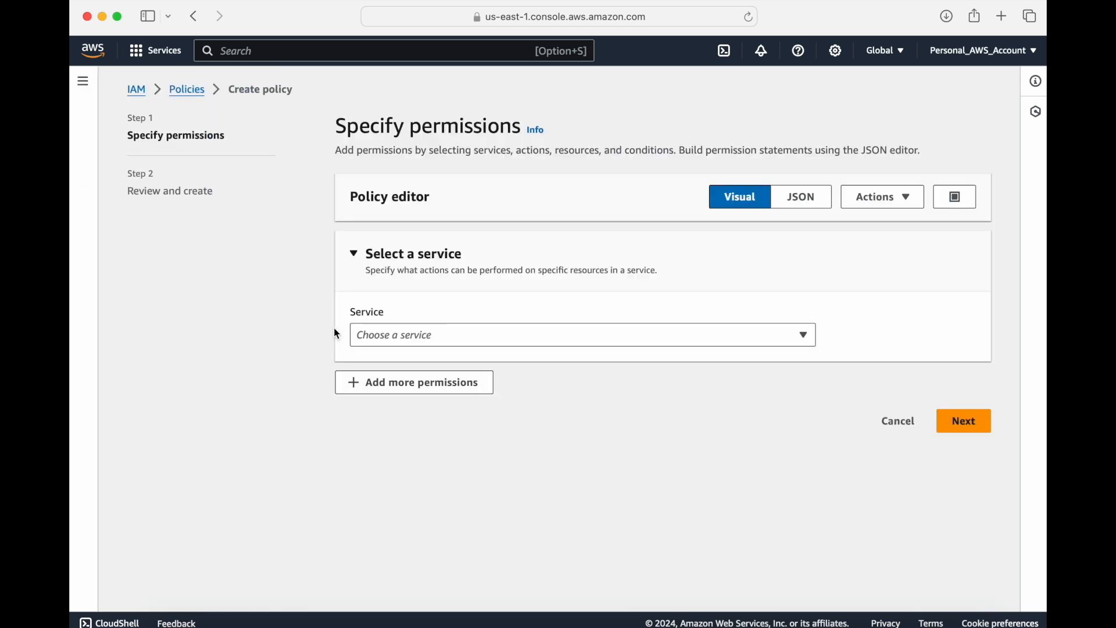
left_click(796, 198)
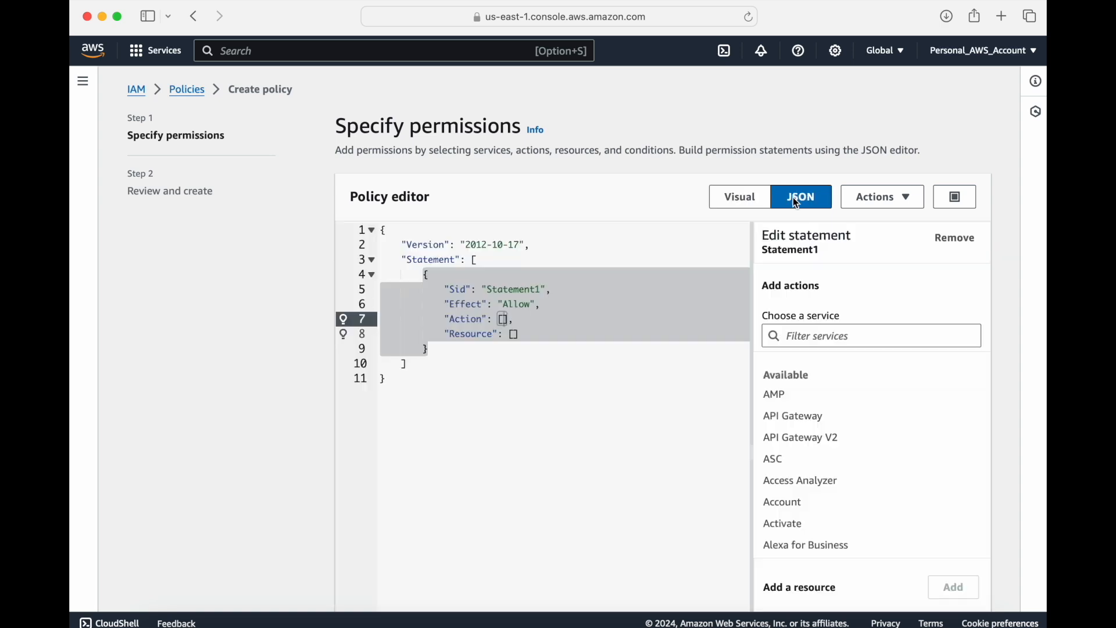
left_click(557, 272)
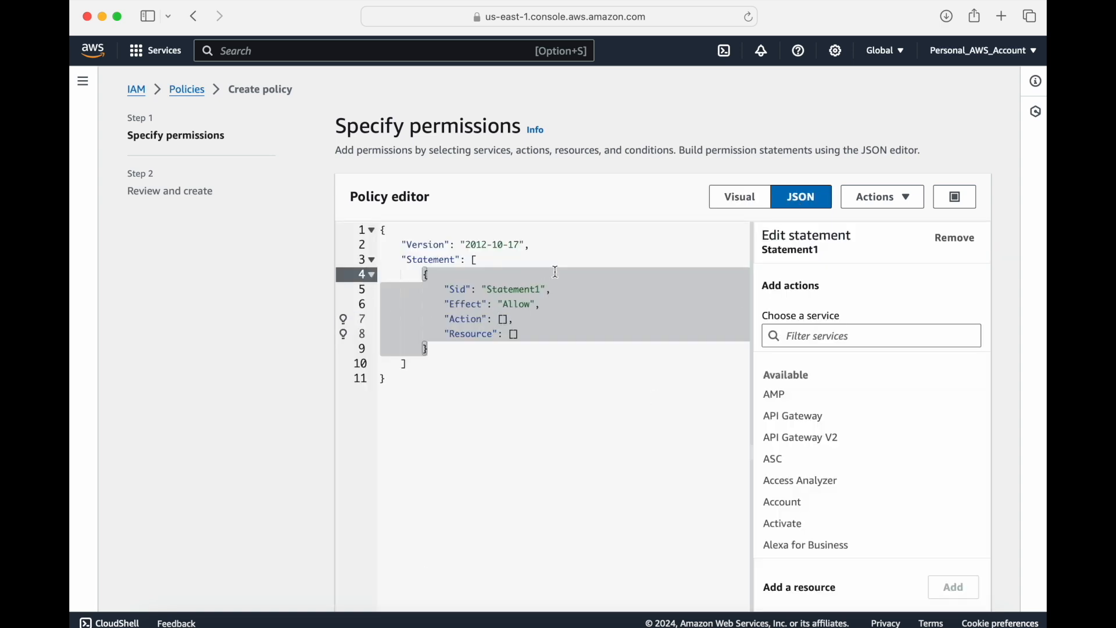
left_click(525, 376)
Open the S3 service in a new browser tab, then return to the policy's JSON statement
left_click(254, 50)
type("s3")
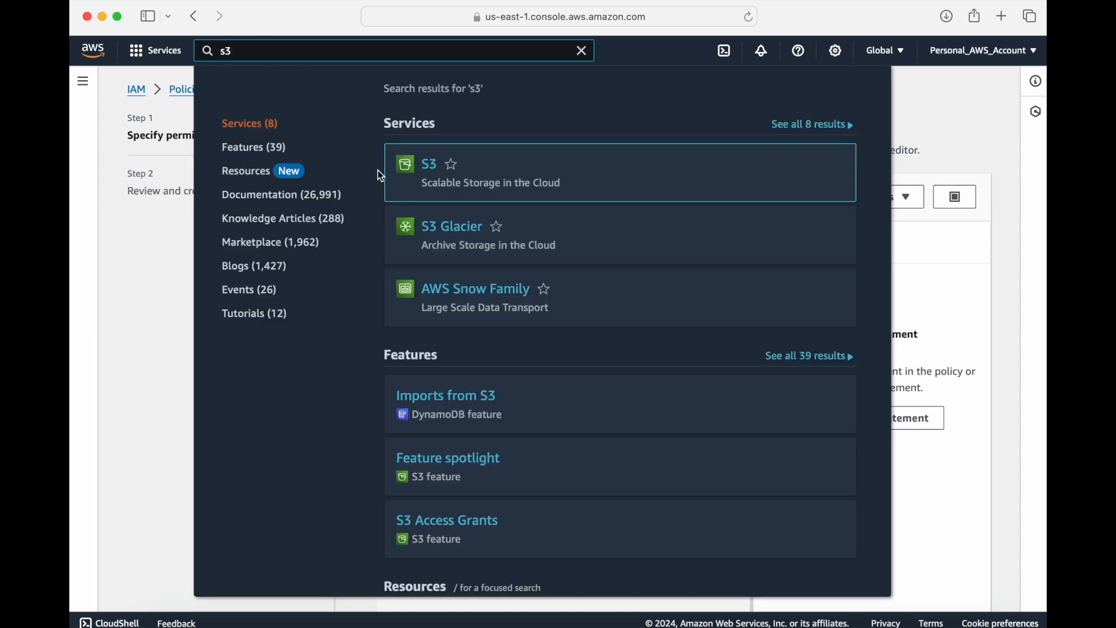
right_click(429, 164)
left_click(453, 173)
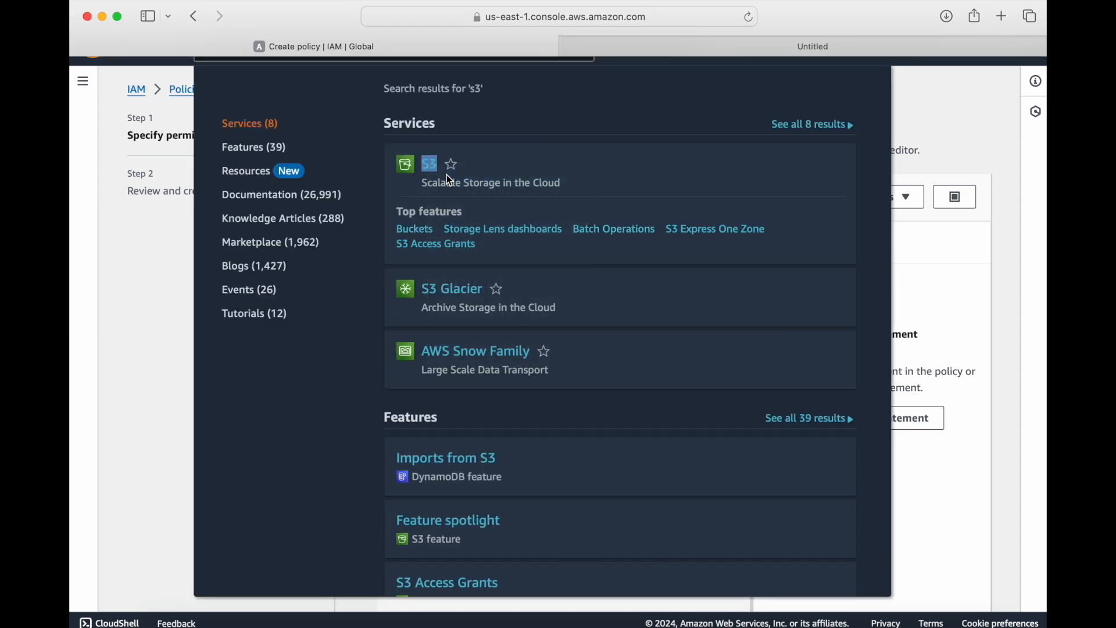
left_click(643, 46)
left_click(361, 44)
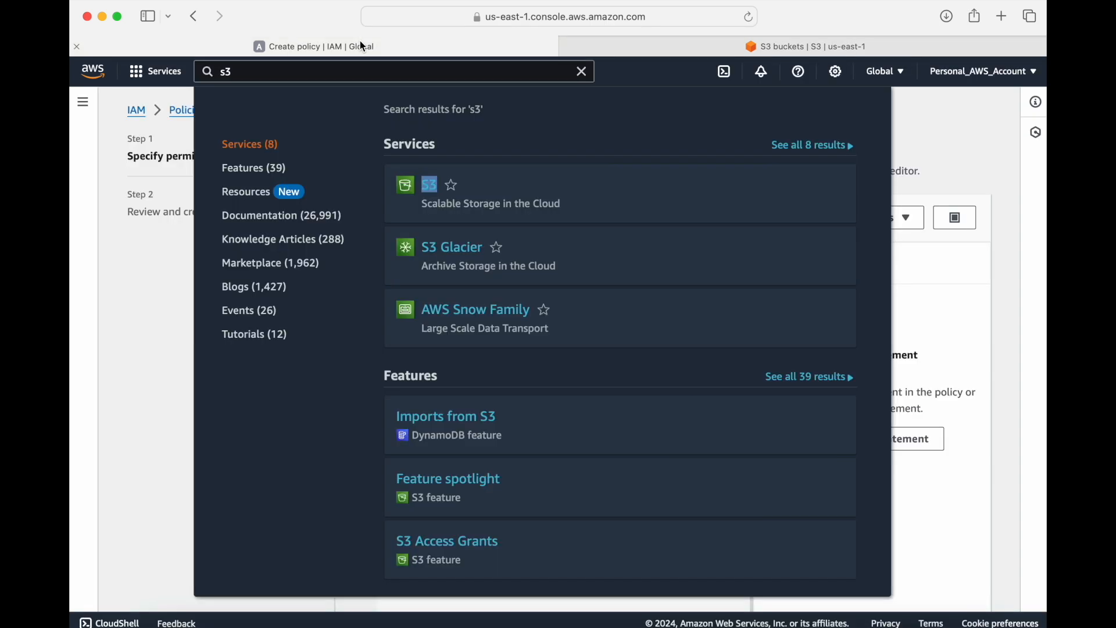
left_click(148, 395)
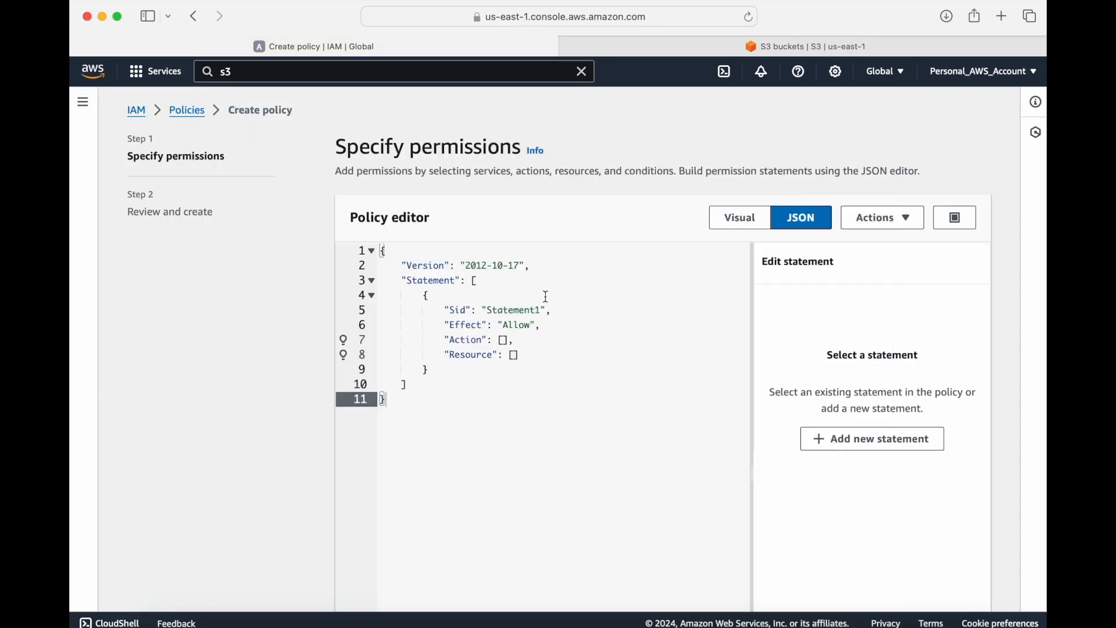
left_click(558, 308)
left_click(535, 342)
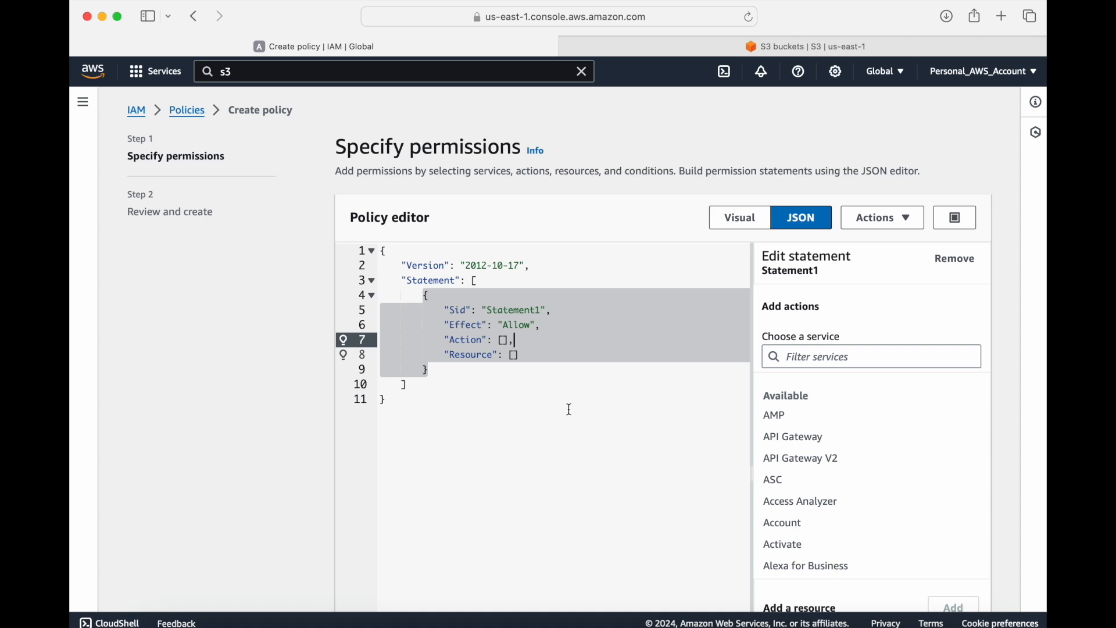
Fill the Action list with "s3:ListBucket", "s3:GetObject" and "s3:PutObject"
left_click(514, 355)
left_click(503, 340)
type("\"s")
type("3:")
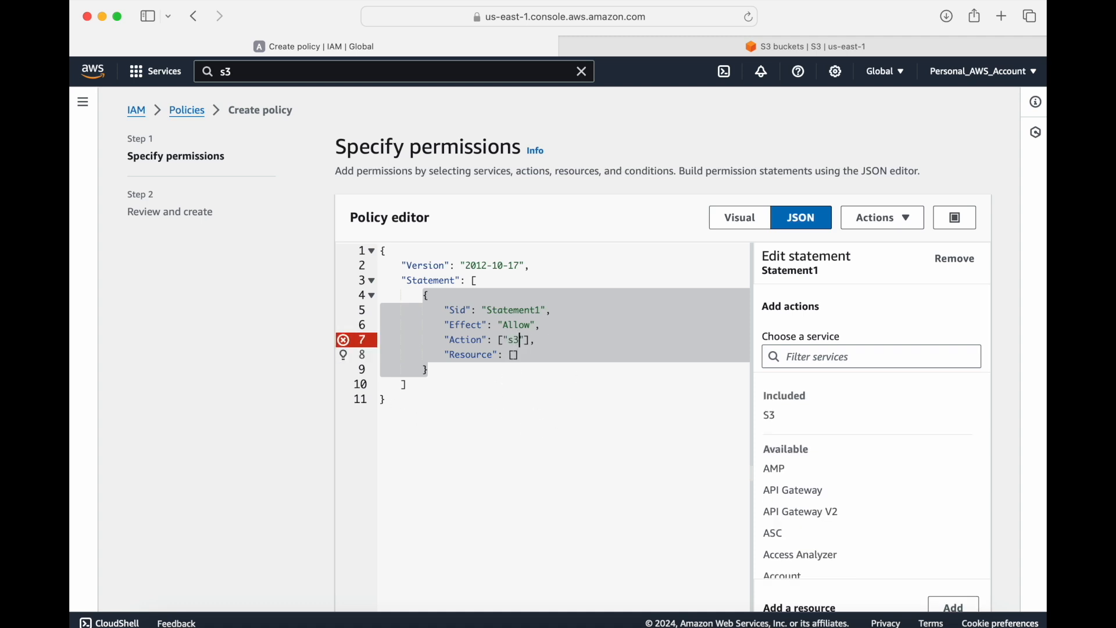
type("List")
type("Bucket\"")
type(", \"s")
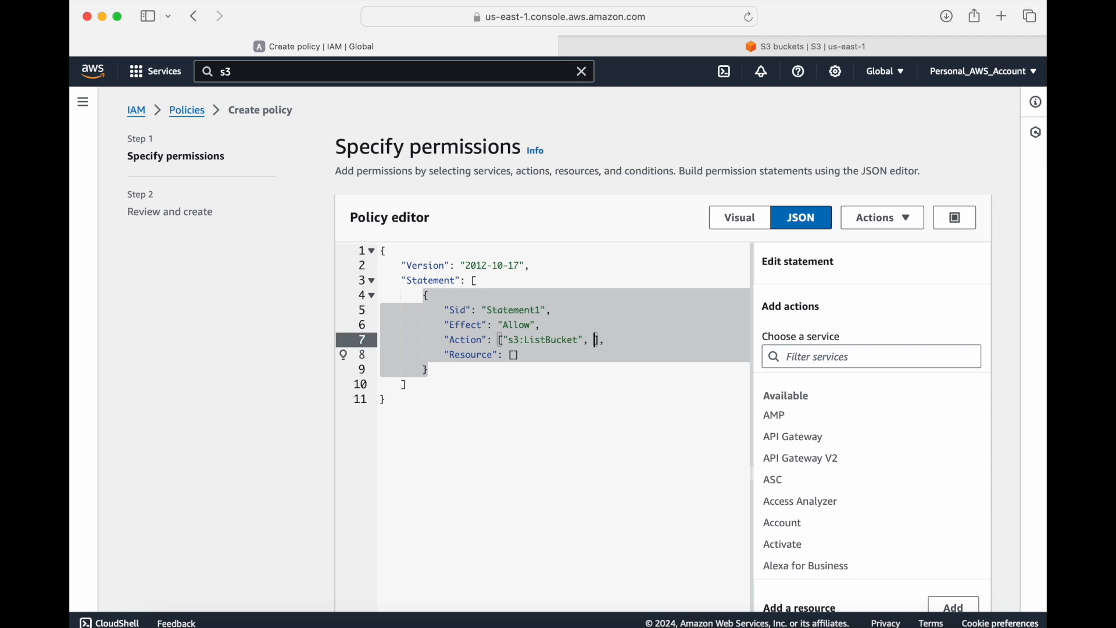
type("3:")
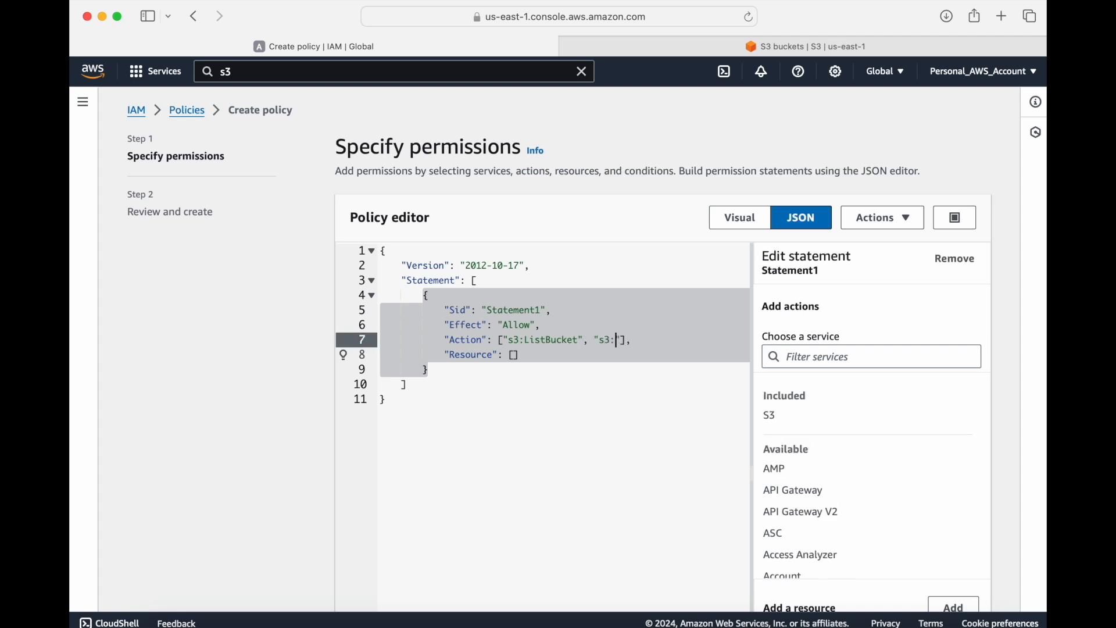
type("GetObject")
key("Right")
type(", \"s3")
type(":Put")
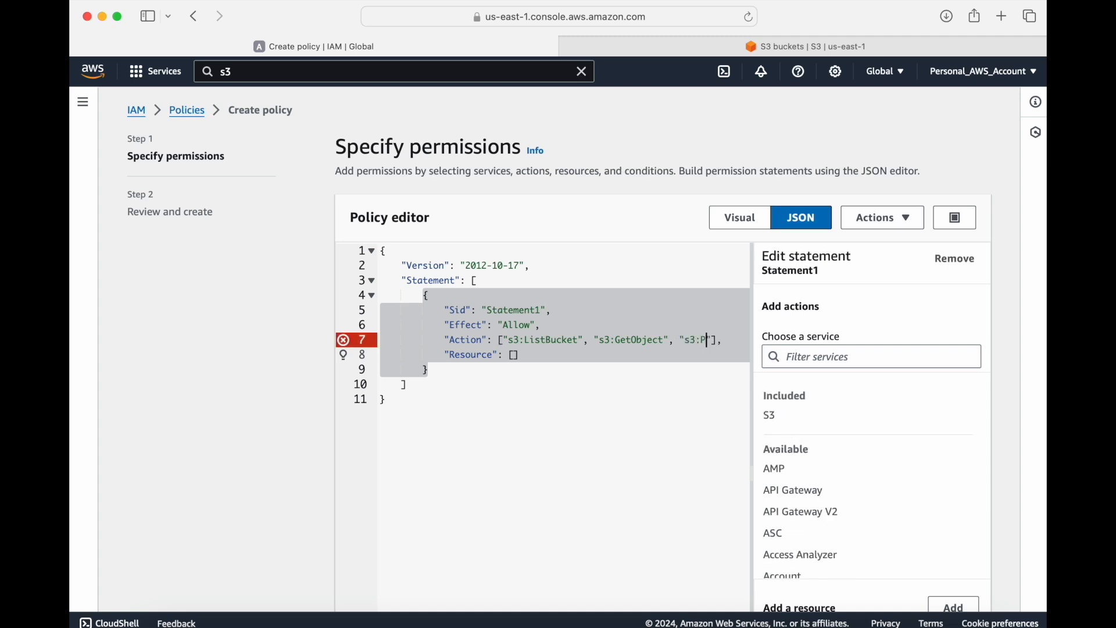
type("Object")
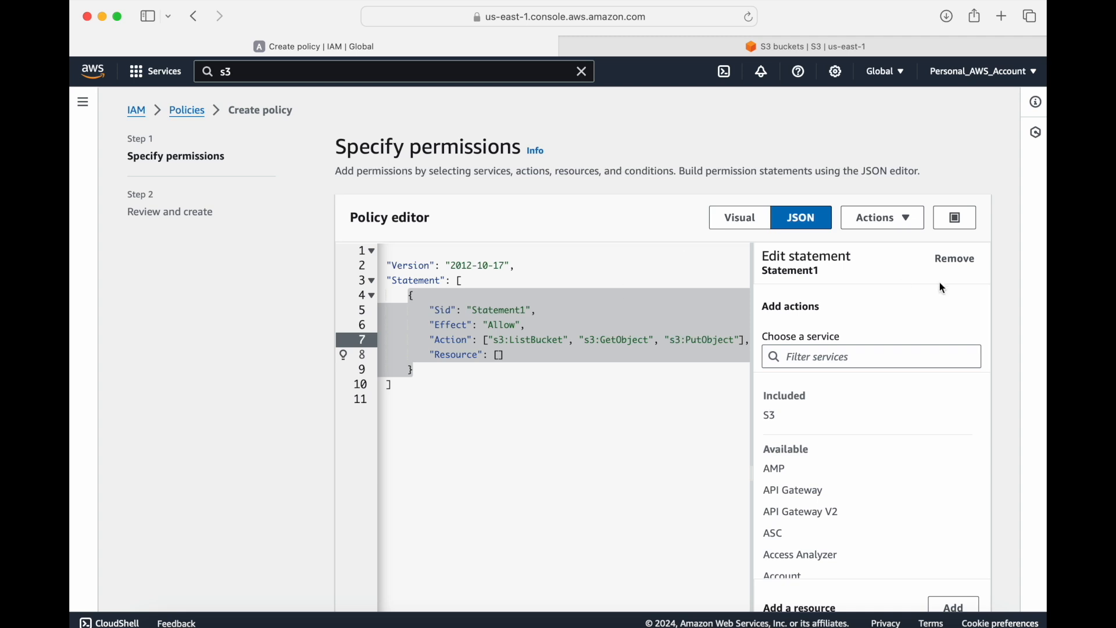
Begin a Resource entry and copy the iamtestbuckettest bucket ARN from its S3 Properties tab
scroll(547, 361, "left", 1)
scroll(546, 362, "right", 1)
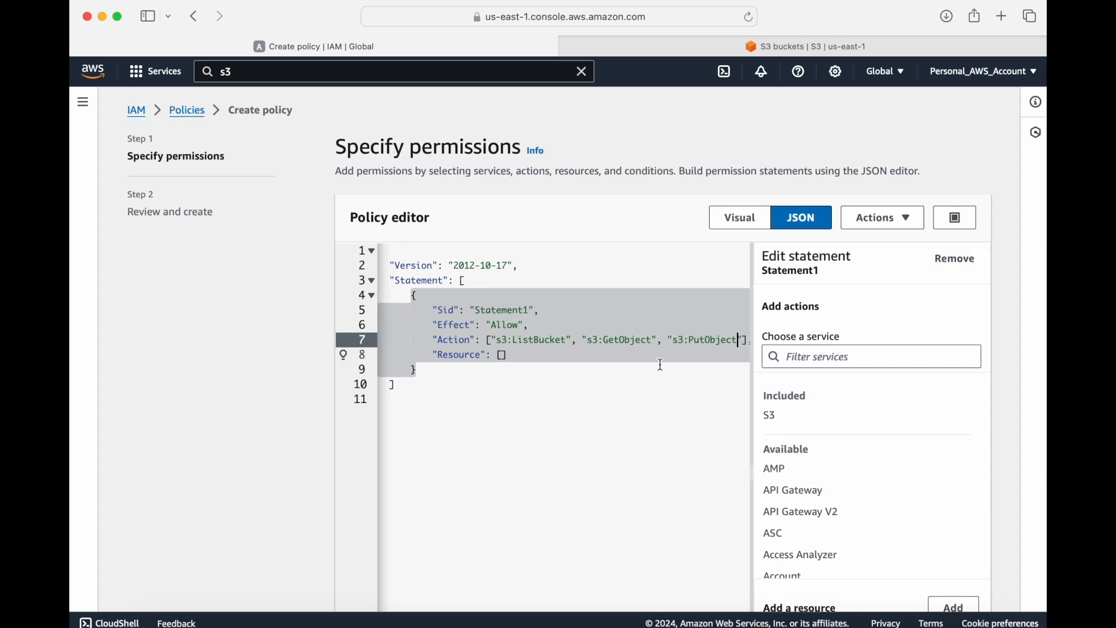
left_click(503, 355)
type("\"")
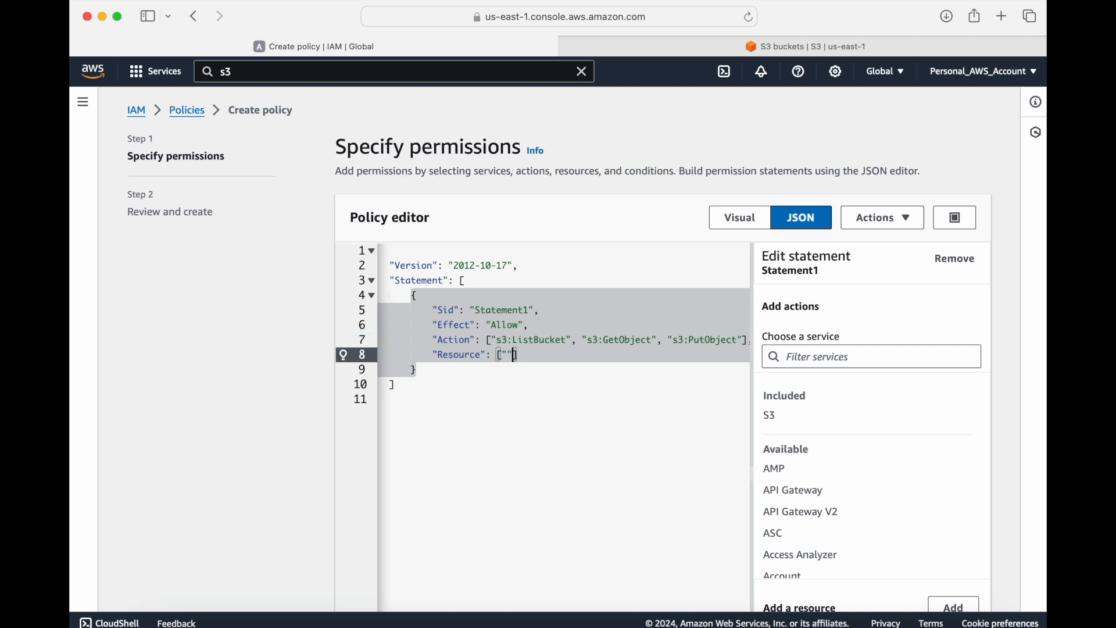
left_click(650, 51)
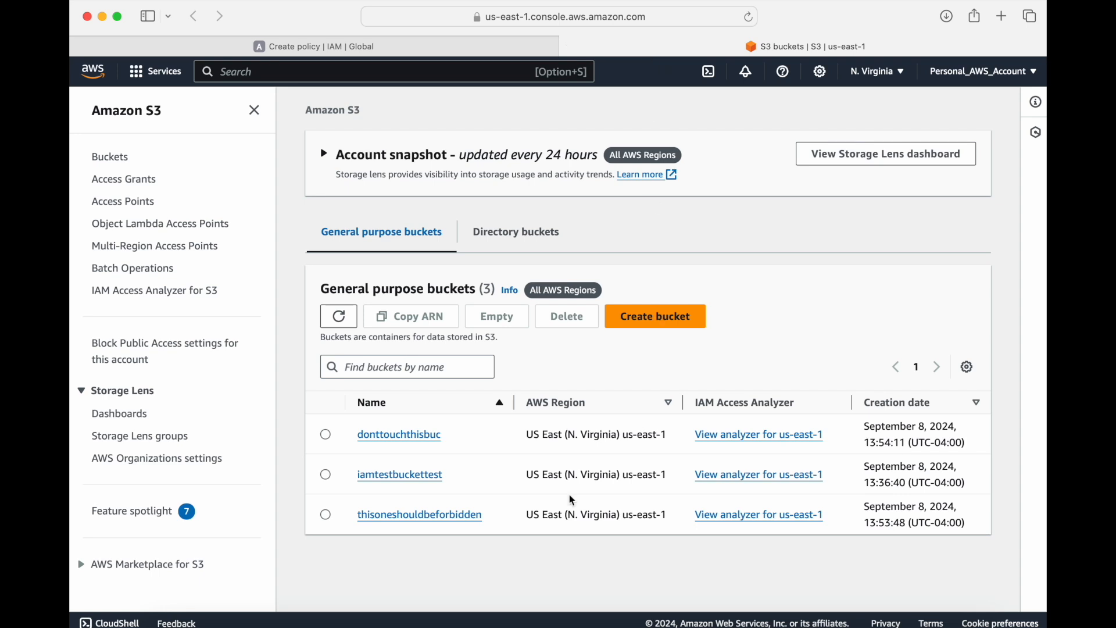
left_click(400, 477)
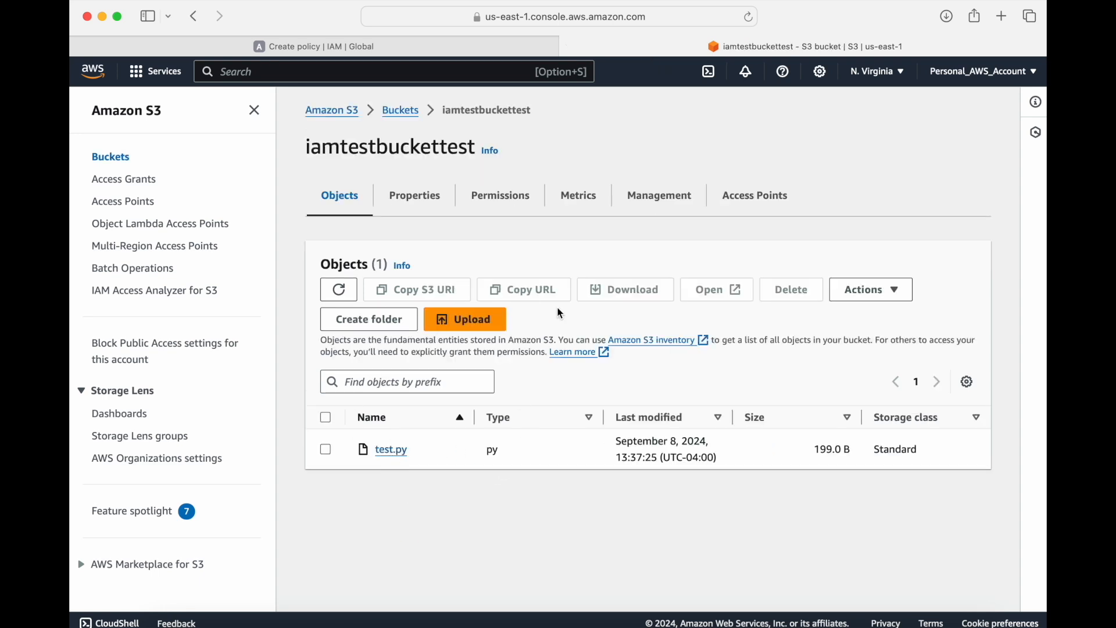
left_click(430, 200)
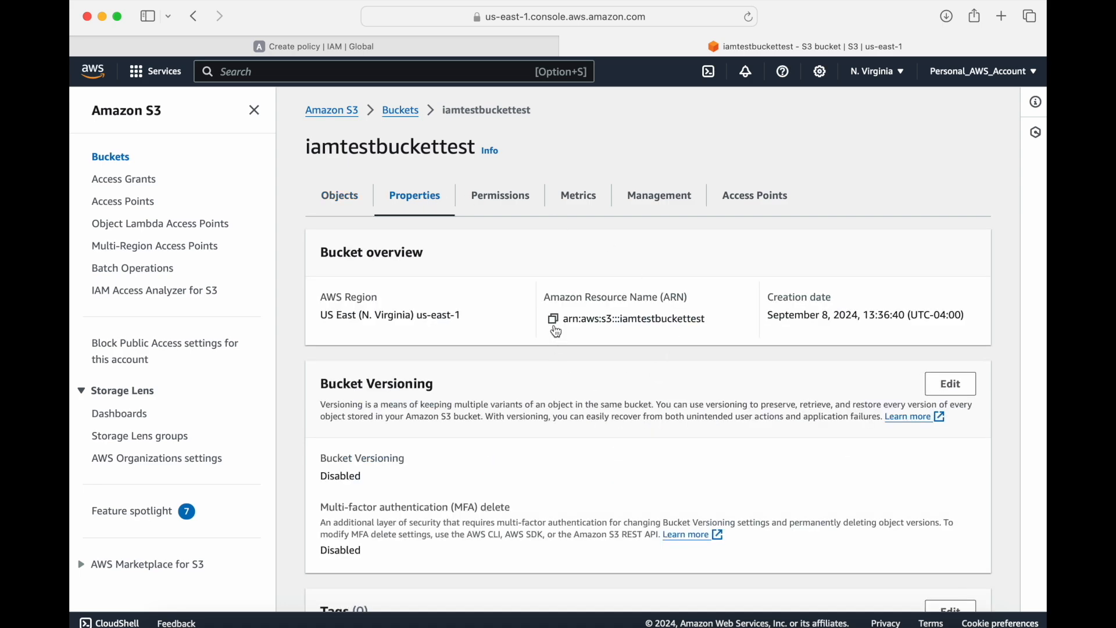
left_click(553, 319)
left_click(381, 48)
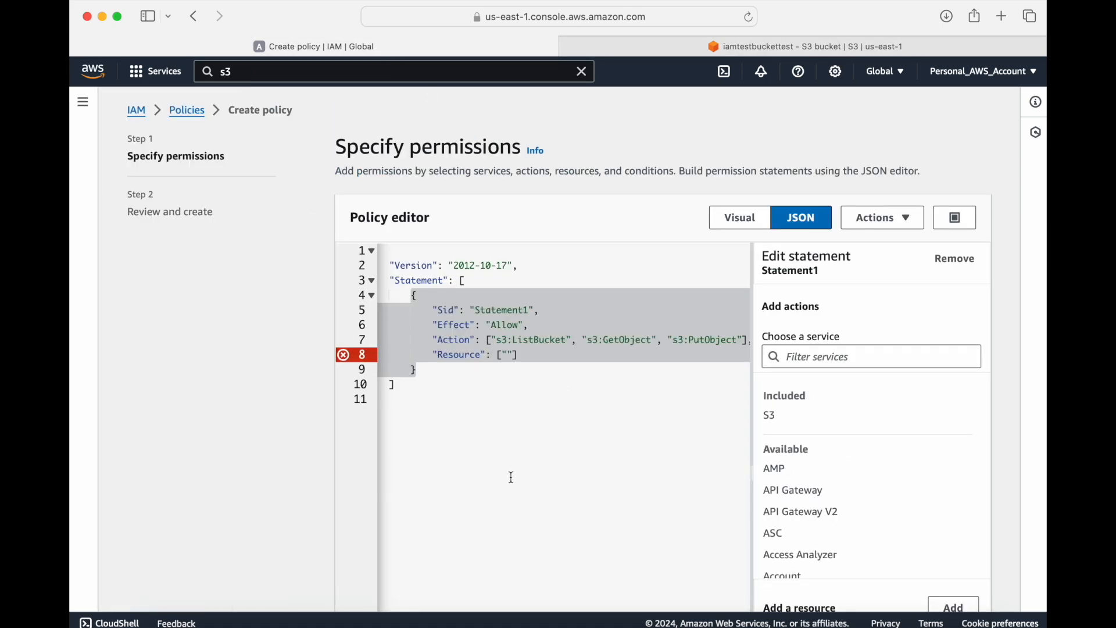
Paste the ARN twice into the Resource list, appending /* to the second copy
key("super+v")
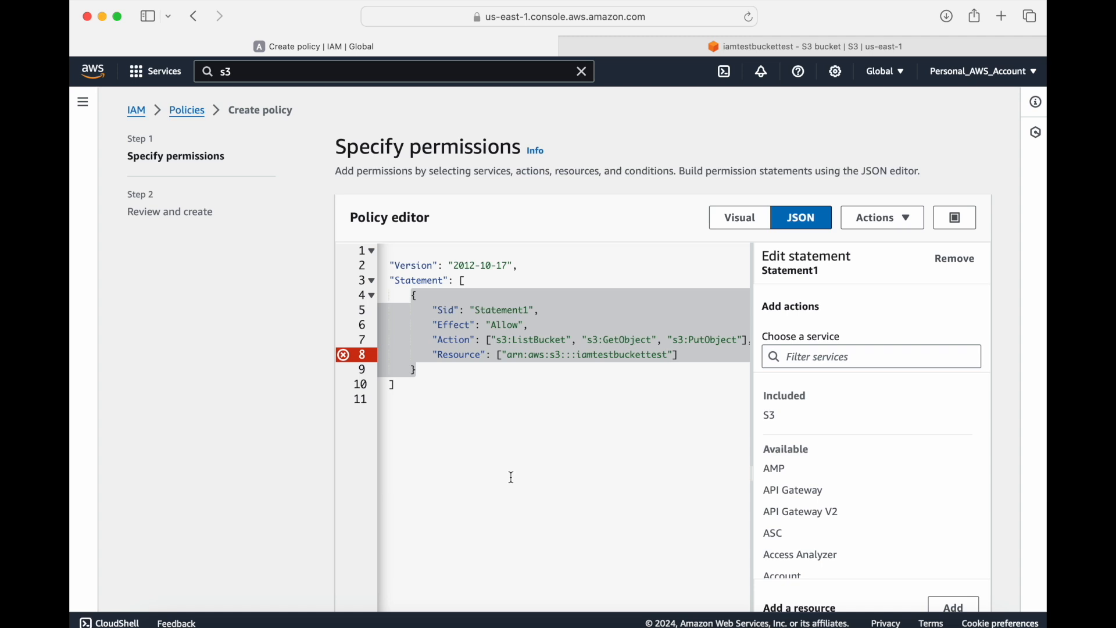
type(", ")
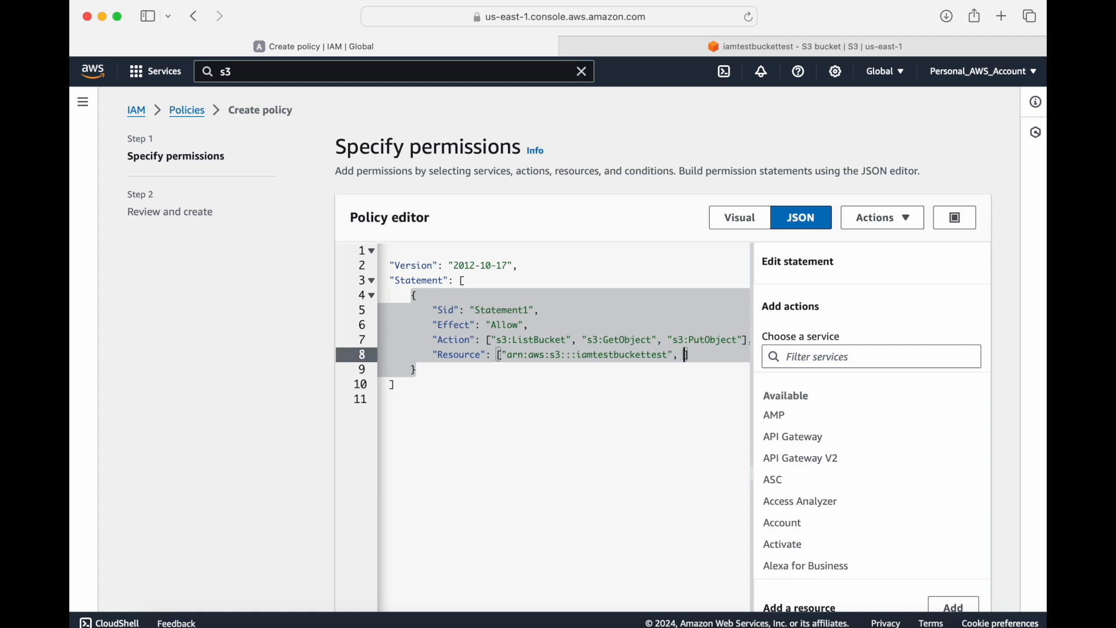
type("\"")
key("super+v")
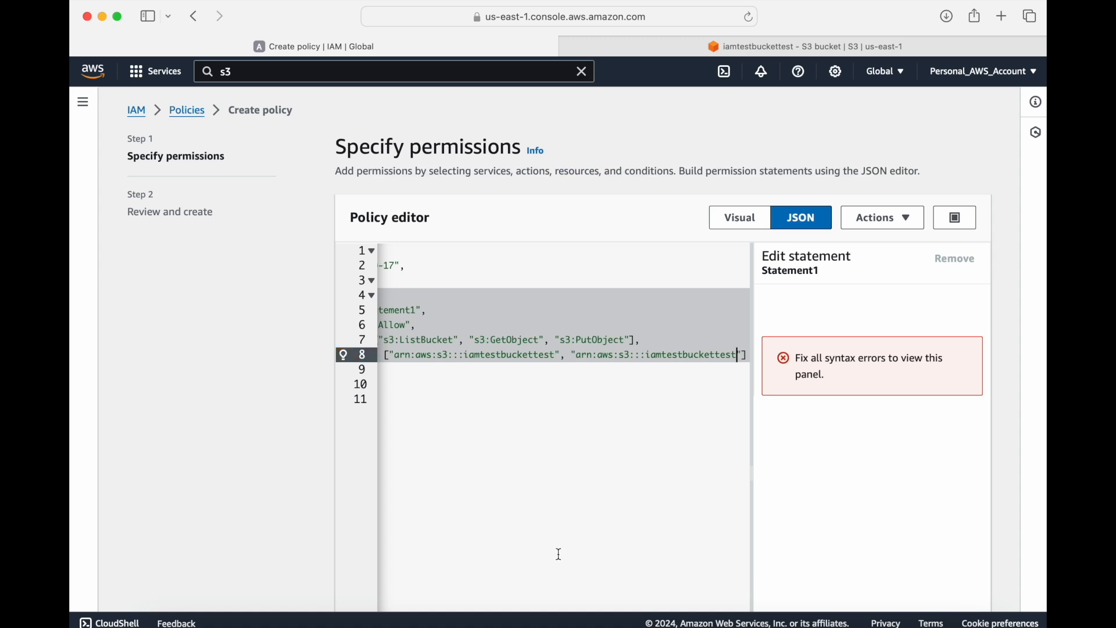
type("/*")
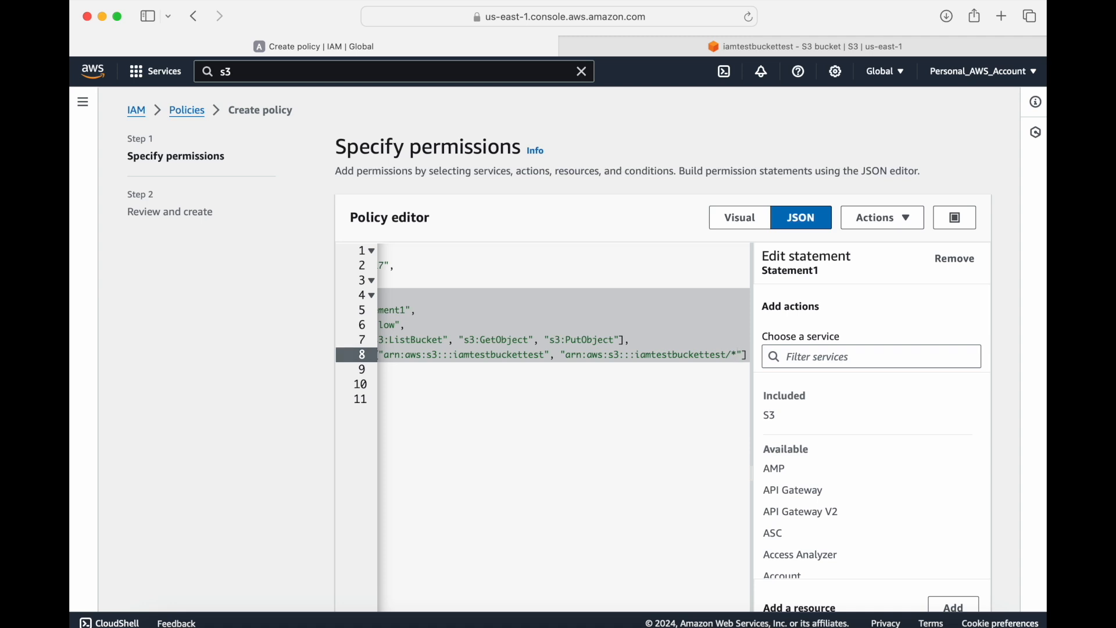
key("super+Left")
key("super+Right")
key("super+Left")
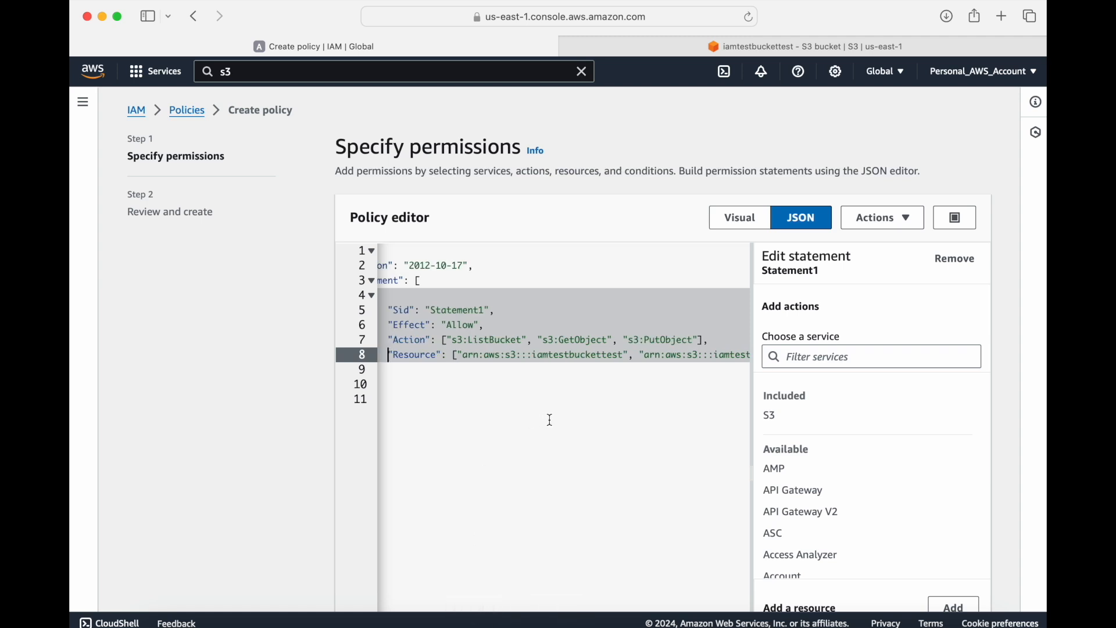
scroll(536, 391, "left", 3)
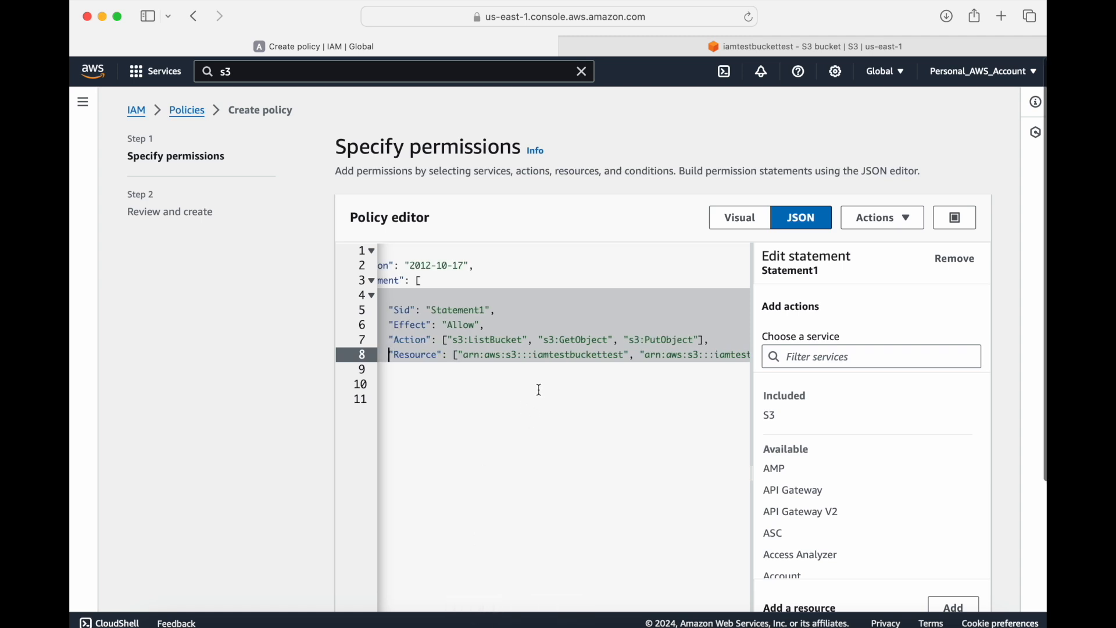
Add a second statement block containing a copy of the first statement's Sid, Effect, Action and Resource
left_click(450, 366)
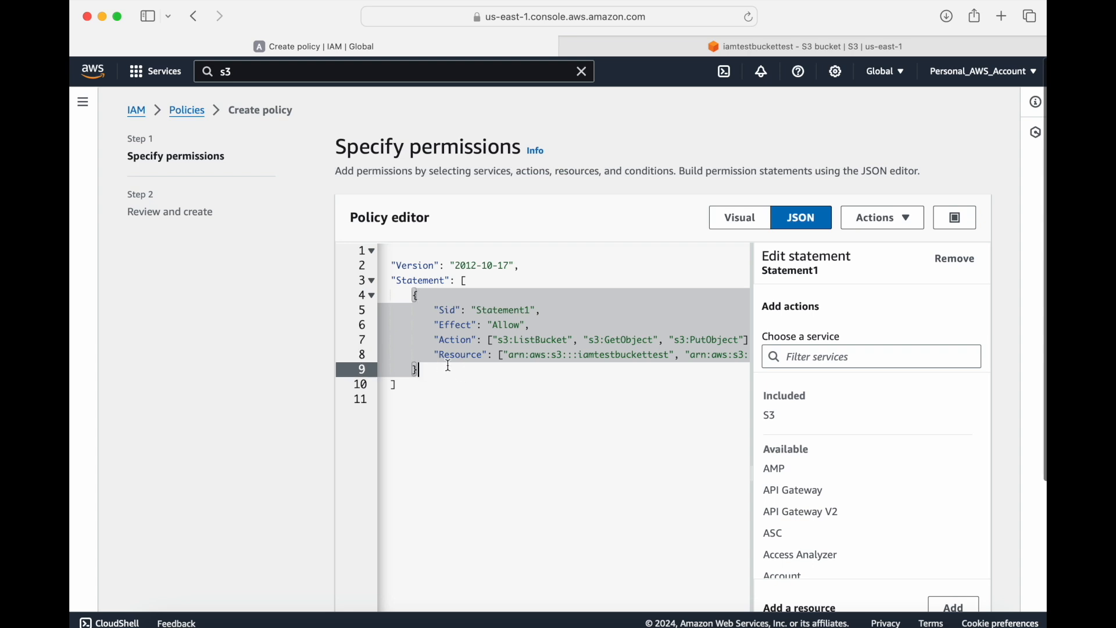
type(",")
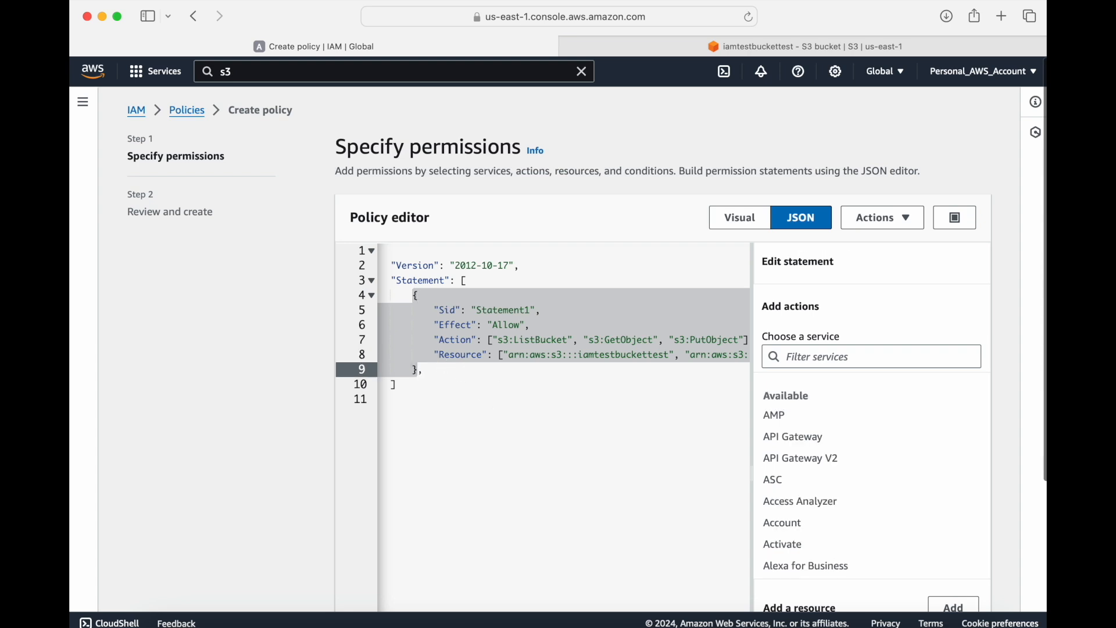
type("{")
key("Return")
key("Up")
key("Left")
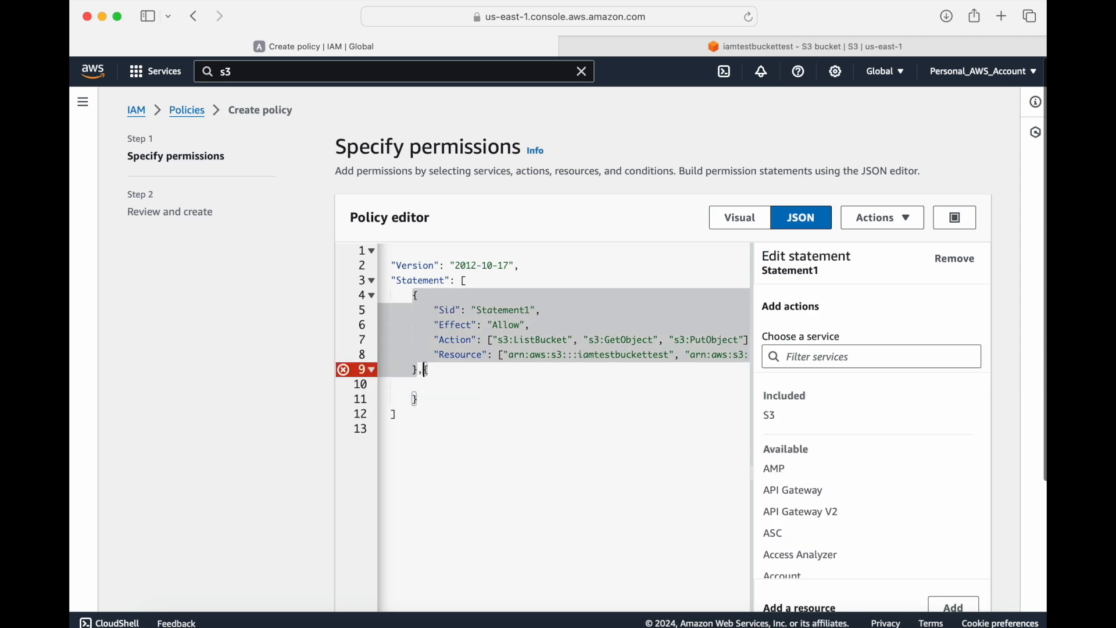
key("Return")
left_click_drag(433, 308, 411, 370)
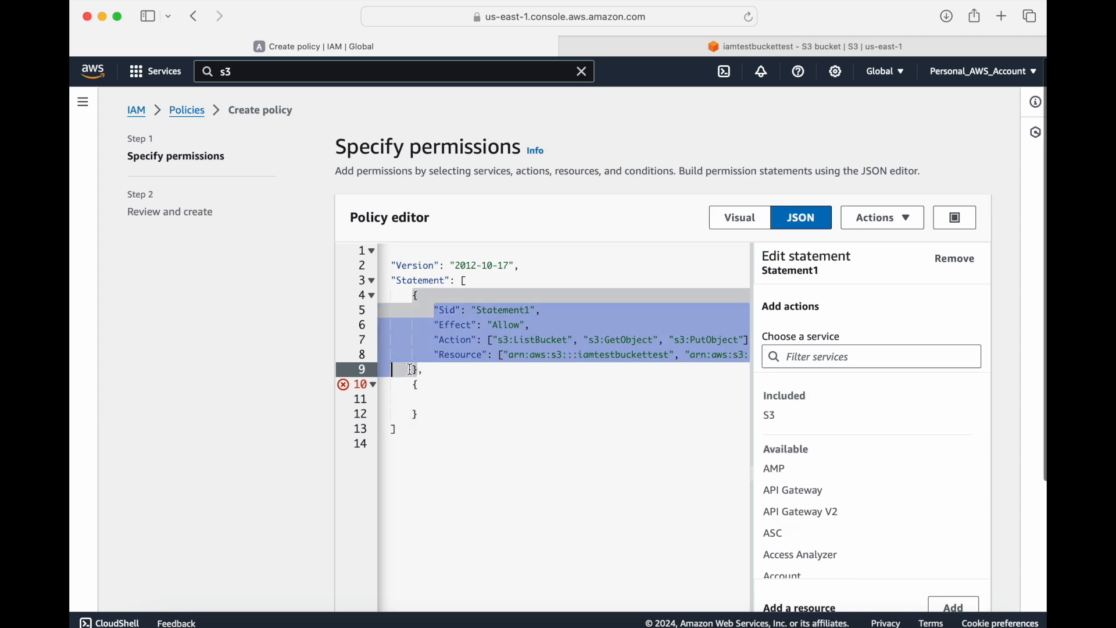
left_click(432, 400)
key("super+v")
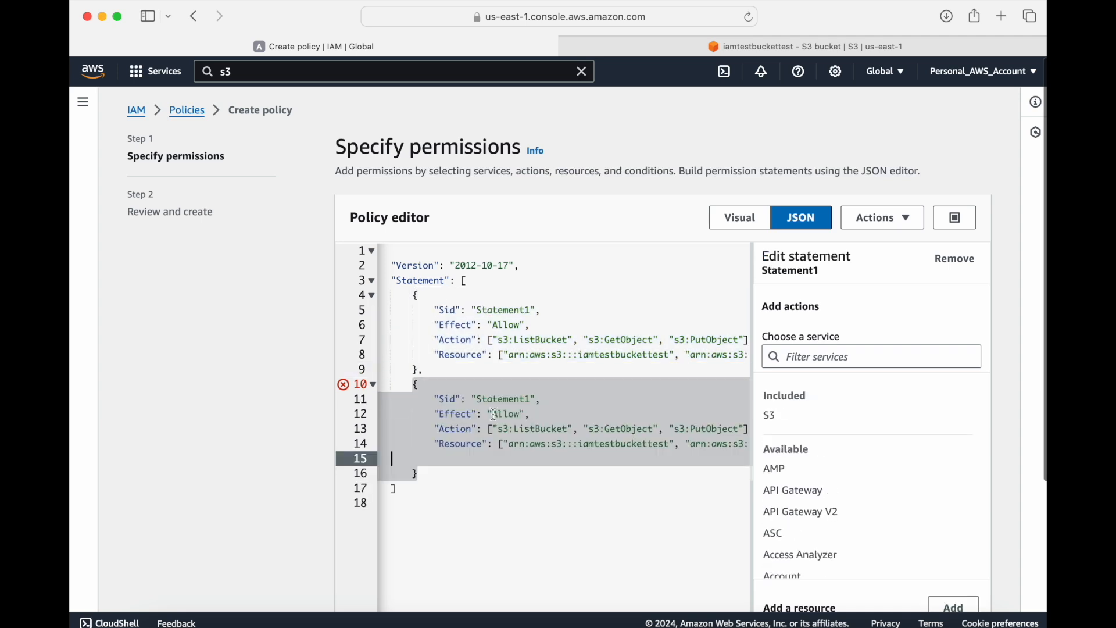
key("BackSpace")
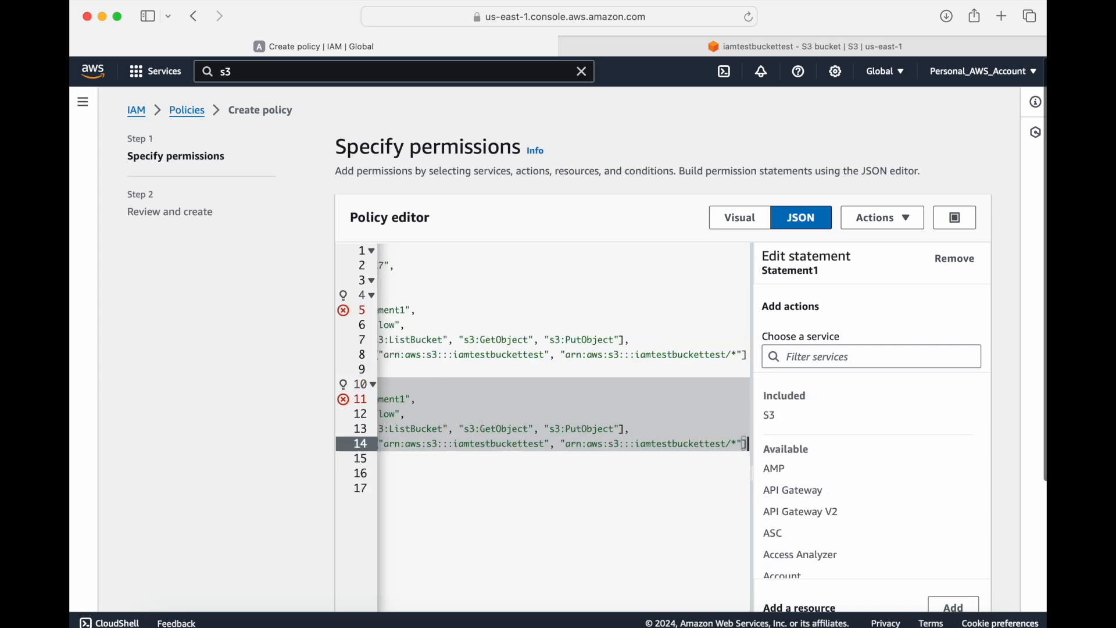
scroll(464, 445, "left", 5)
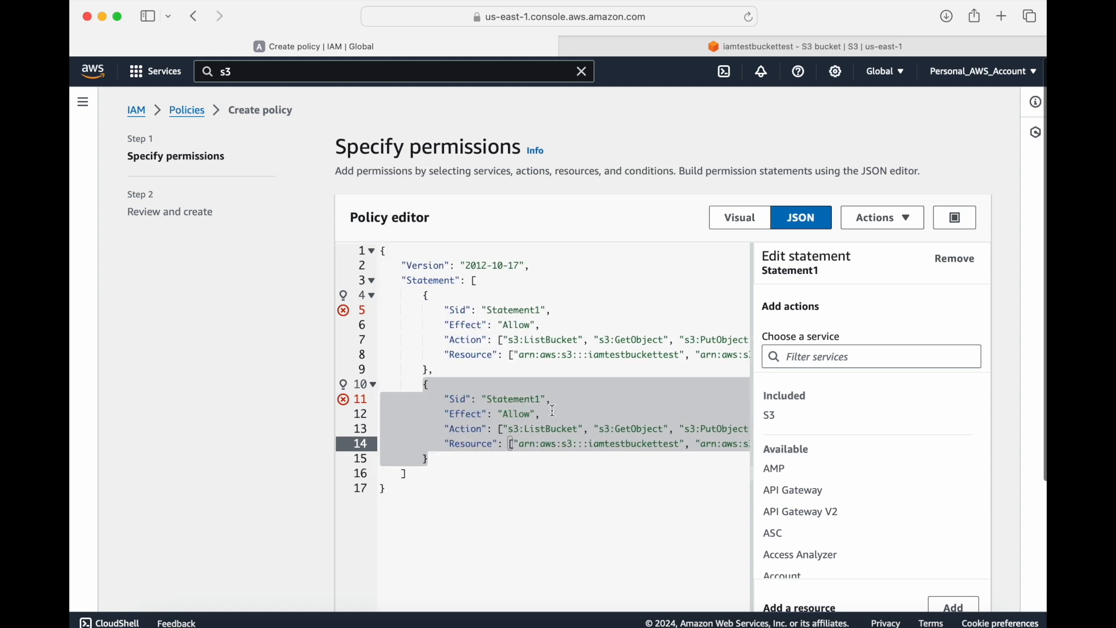
Renumber the second statement's Sid and change its Effect from Allow to Deny
left_click(543, 400)
key("BackSpace")
type("3")
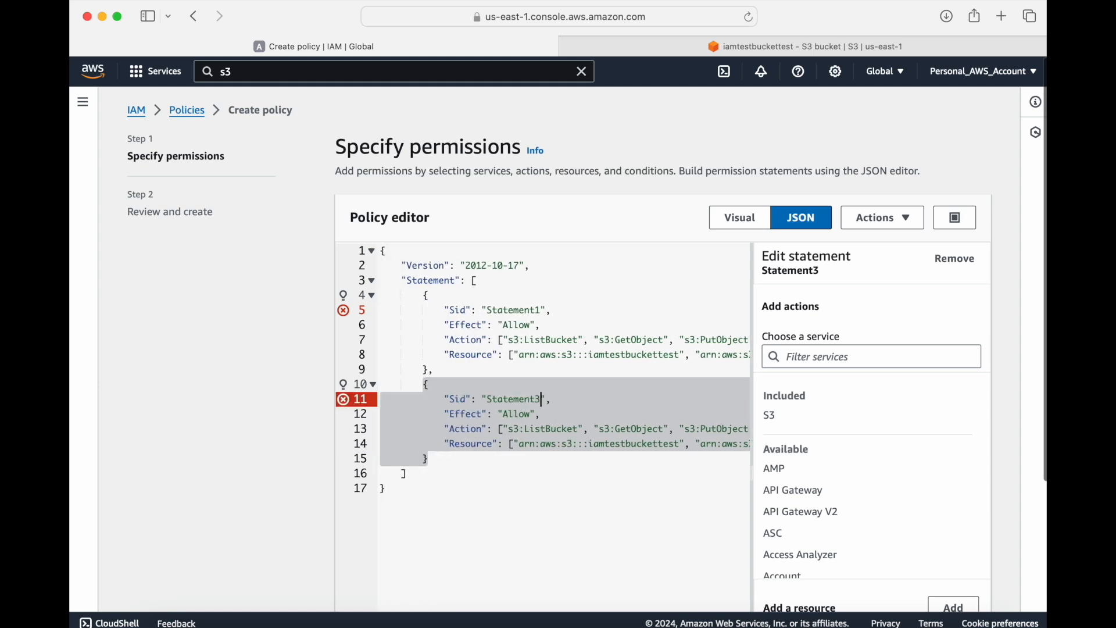
key("Down")
key("Left")
key("Left")
key("alt+shift+Left")
type("Deny")
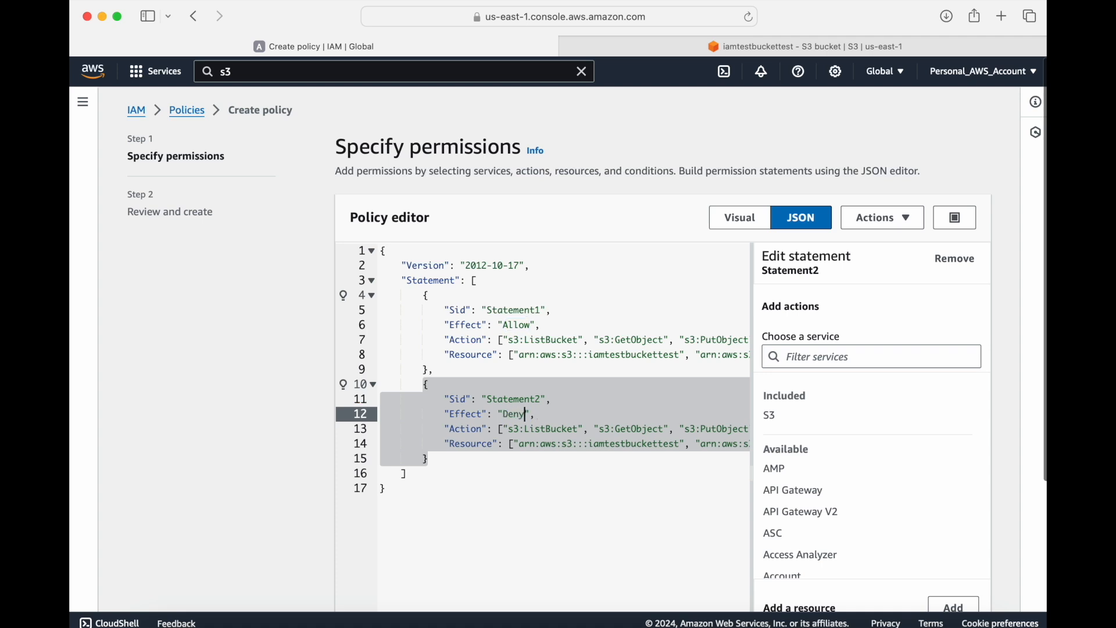
Replace the Deny statement's Action list with "s3:*"
key("Down")
key("Left")
key("Left")
key("Left")
key("Left")
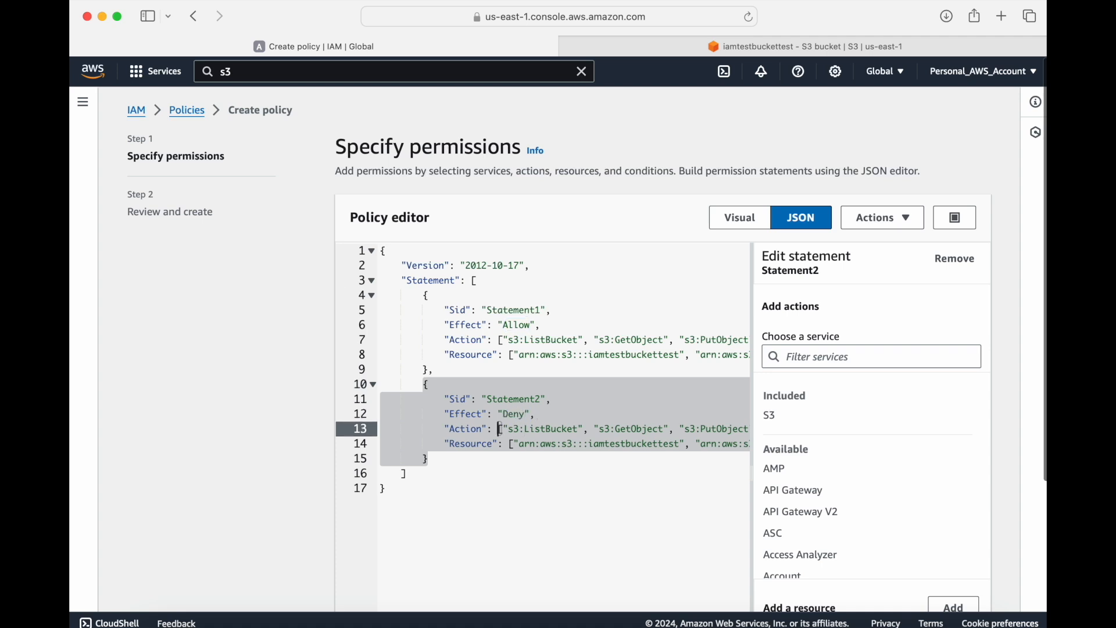
key("super+shift+Right")
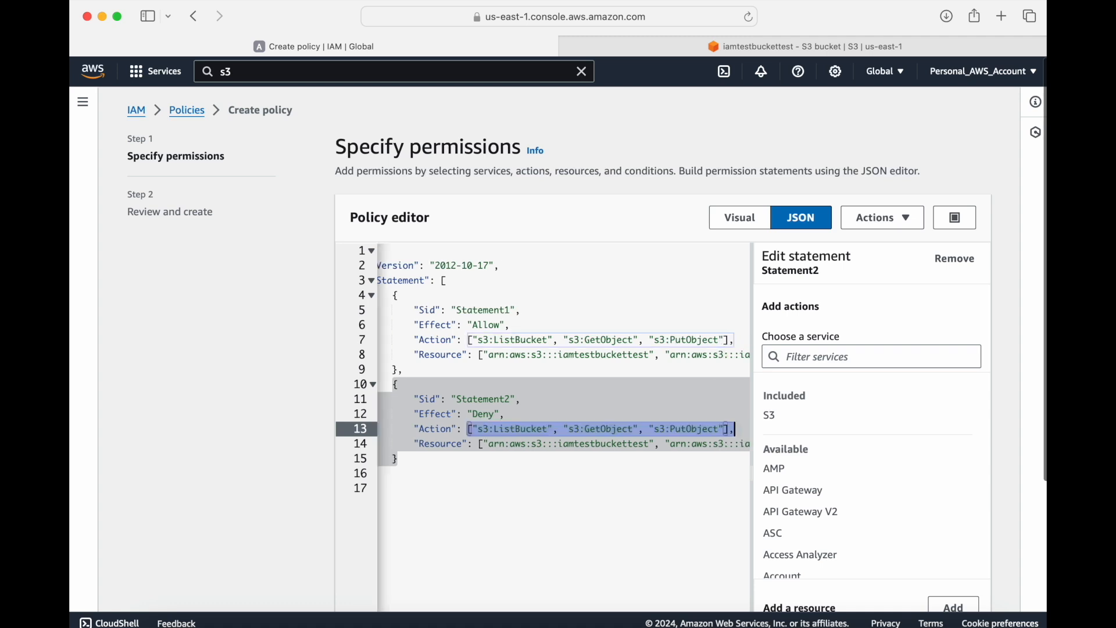
key("BackSpace")
type("\"s3")
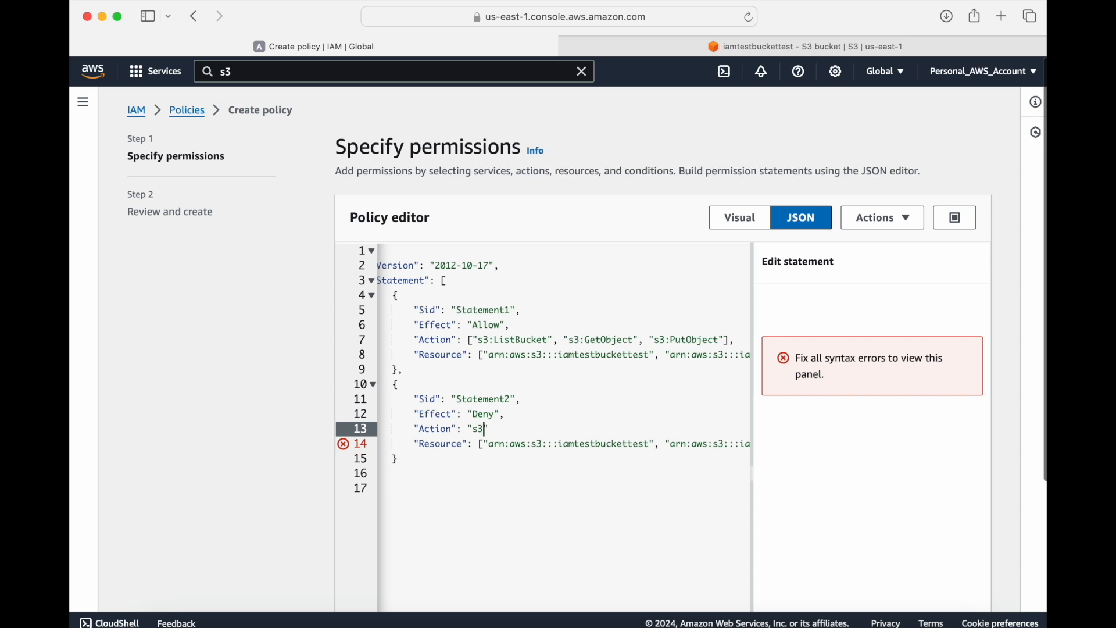
type(":*\",")
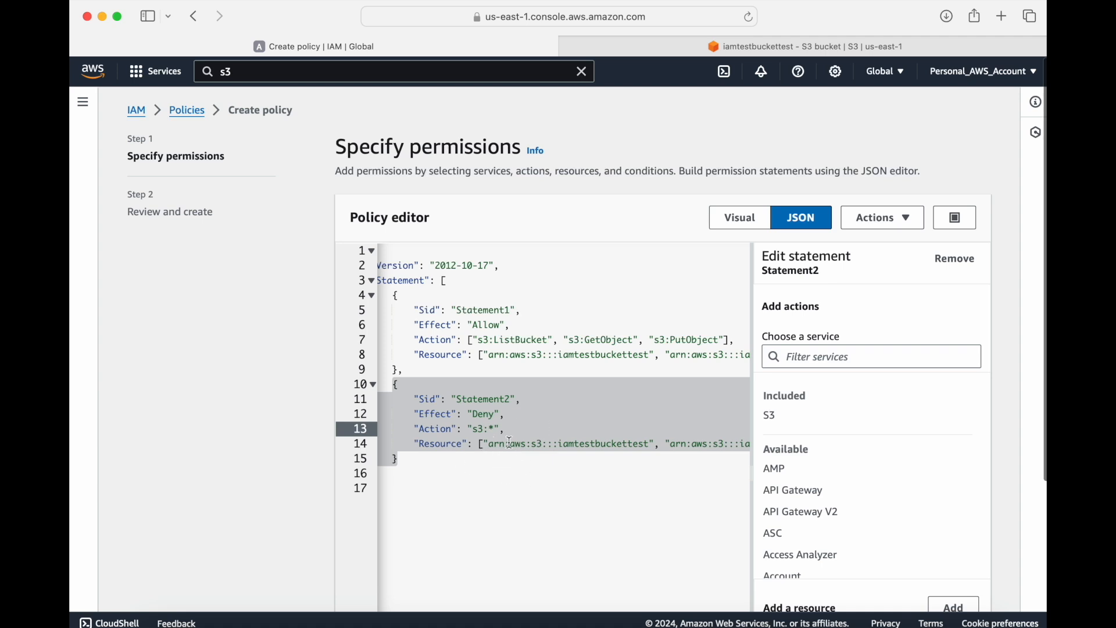
Replace its Resource values with a new list starting "arn:aws:s3:::*"
left_click(483, 446)
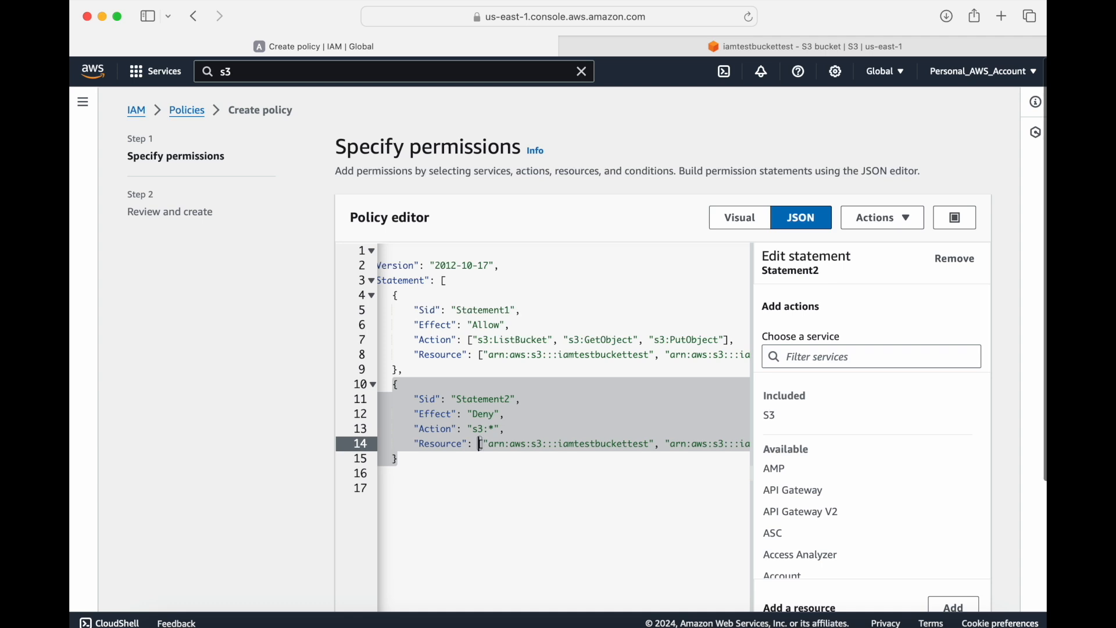
left_click_drag(481, 445, 750, 446)
key("BackSpace")
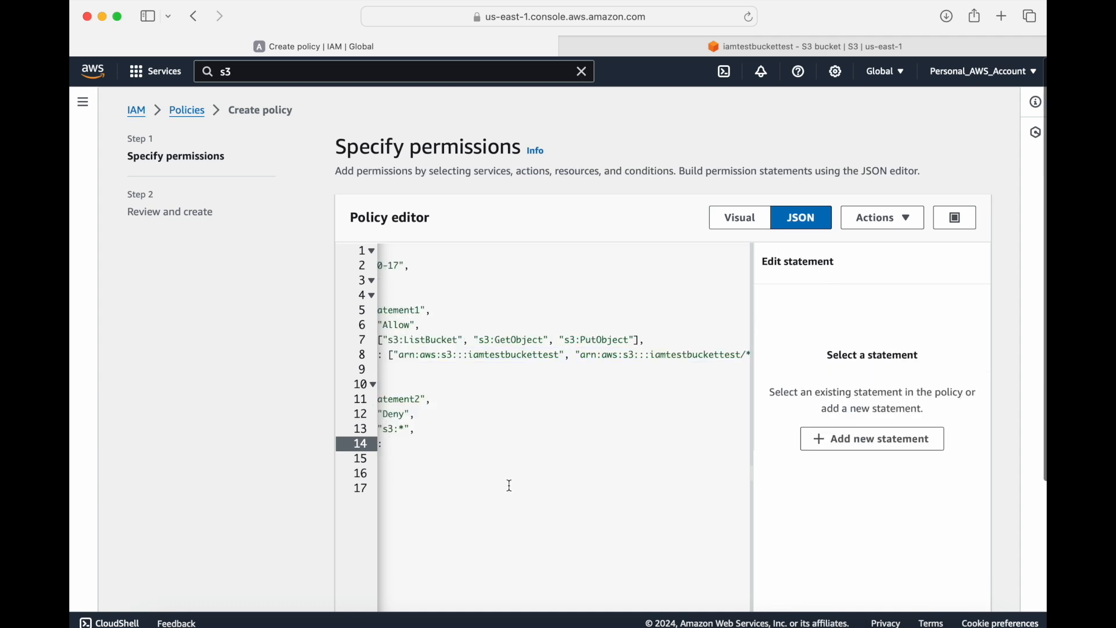
type("[")
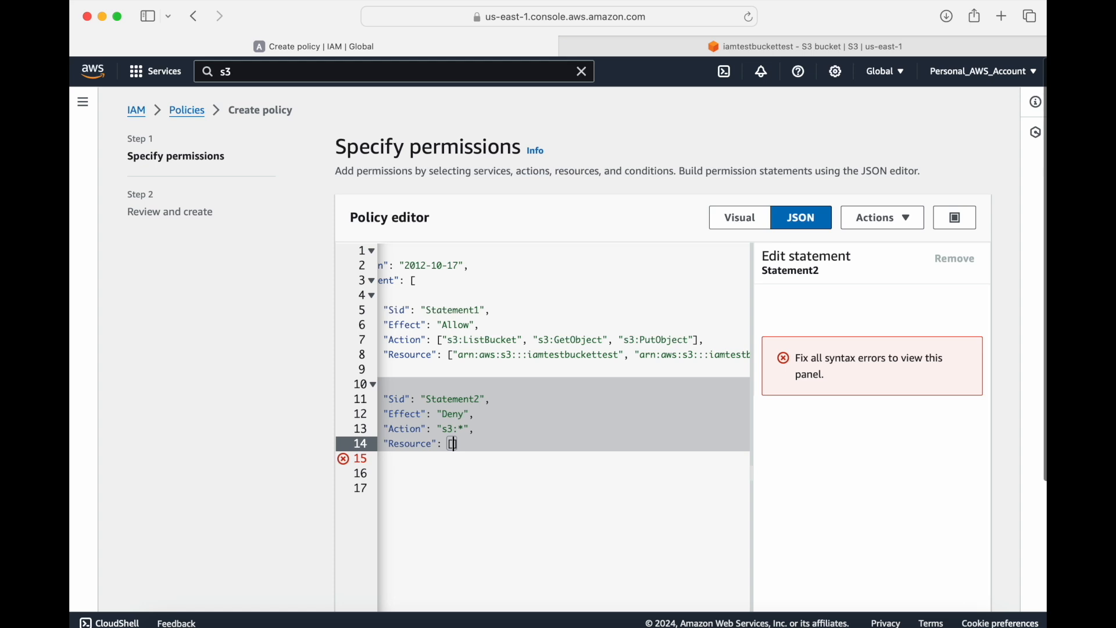
type("\"arn")
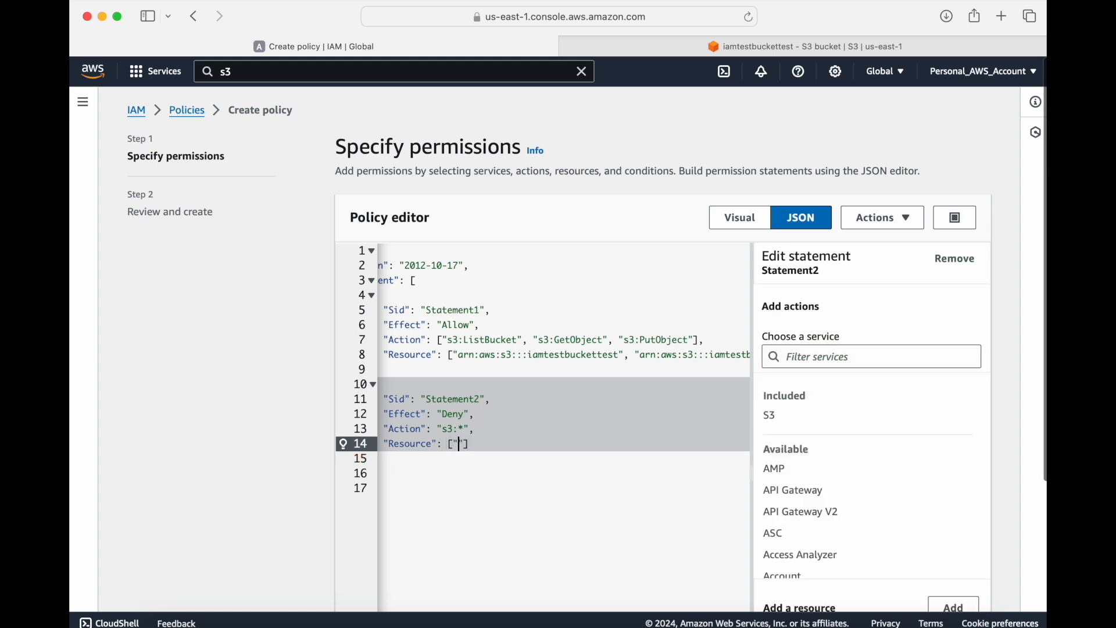
type(":aws:s3:::*\"")
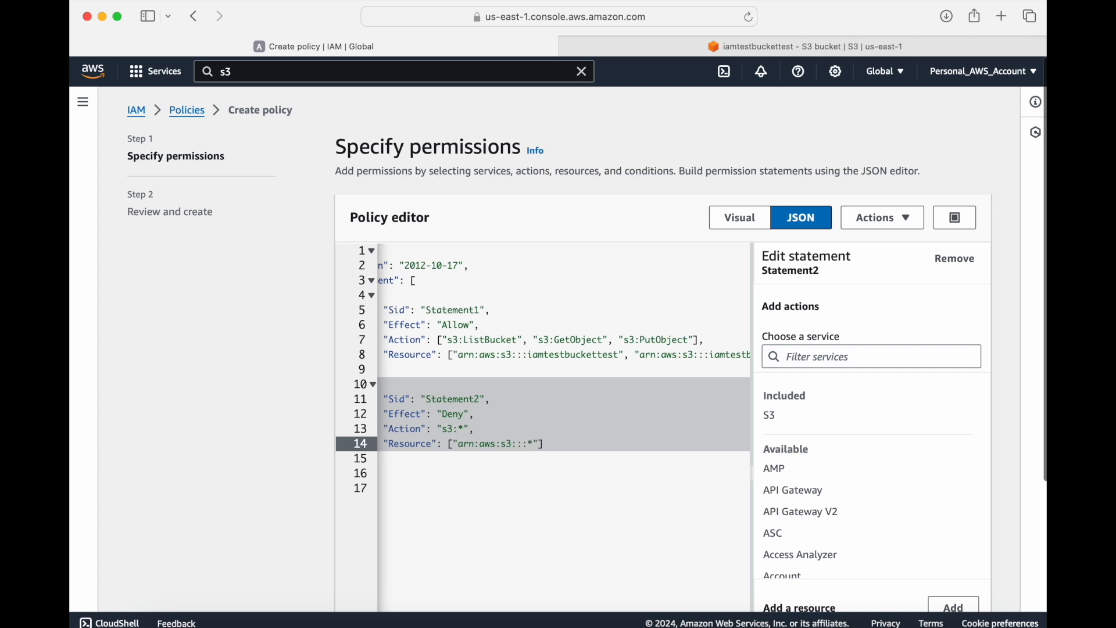
type(", \"")
Add arn:aws:s3:::*/* as the second resource of Statement2
left_click_drag(460, 444, 565, 445)
key("Left")
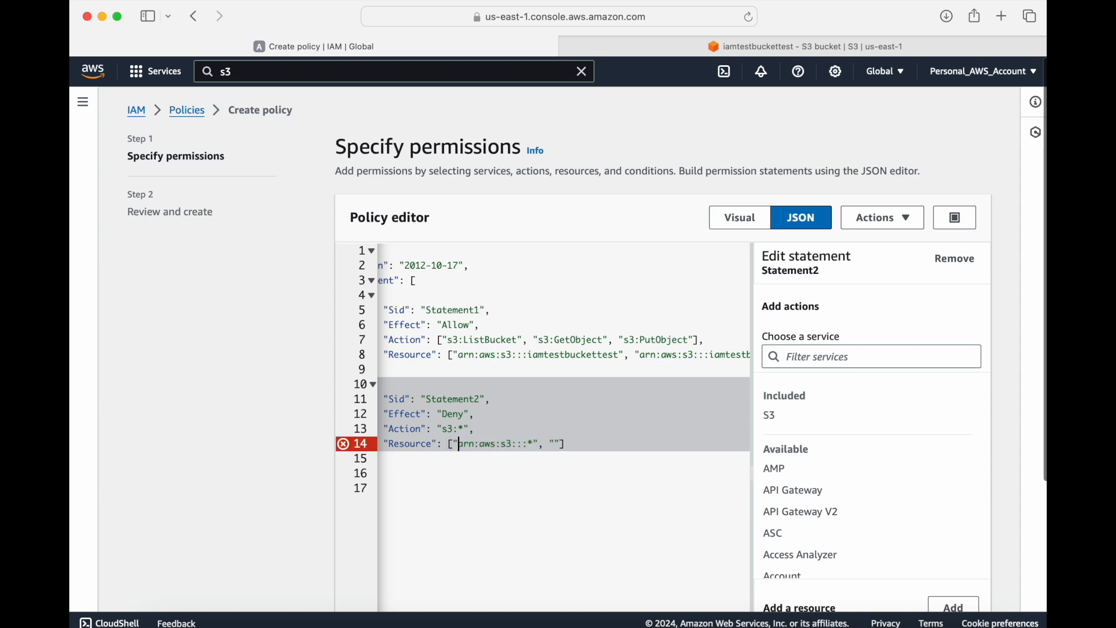
key("shift+Right")
key("shift+Right")
key("shift+Right")
key("shift+Right")
key("shift+Right")
key("shift+Right")
key("shift+Right")
key("shift+Right")
key("shift+Right")
key("shift+Right")
key("shift+Right")
key("shift+Right")
key("shift+Right")
key("shift+Right")
key("shift+Right")
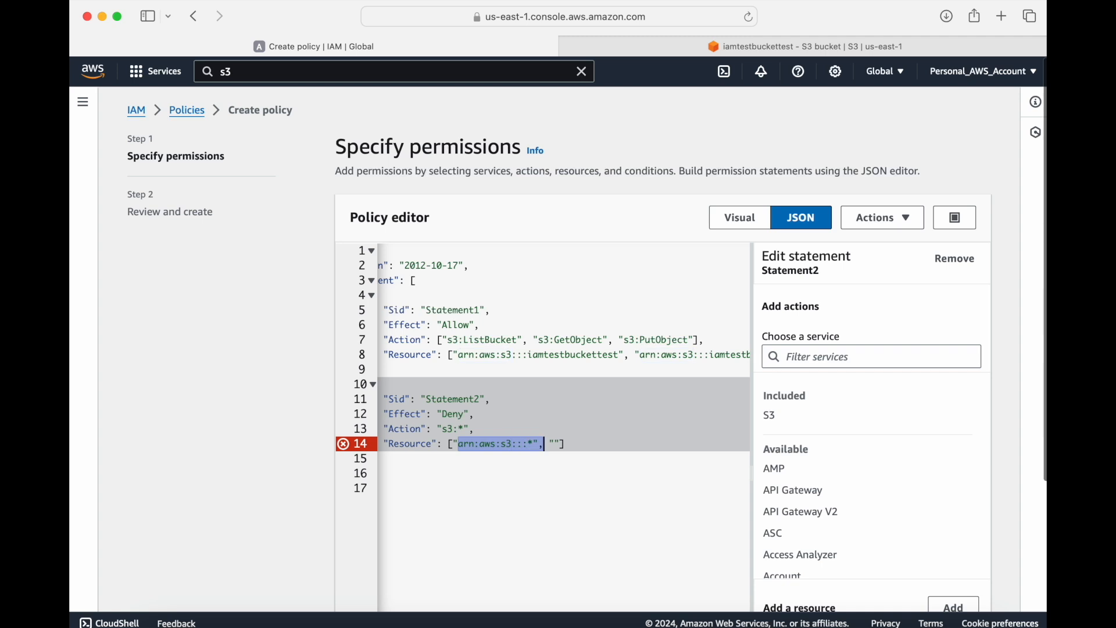
key("shift+Left")
key("ctrl+c")
key("Right")
key("Right")
key("Right")
key("Right")
key("Right")
key("ctrl+v")
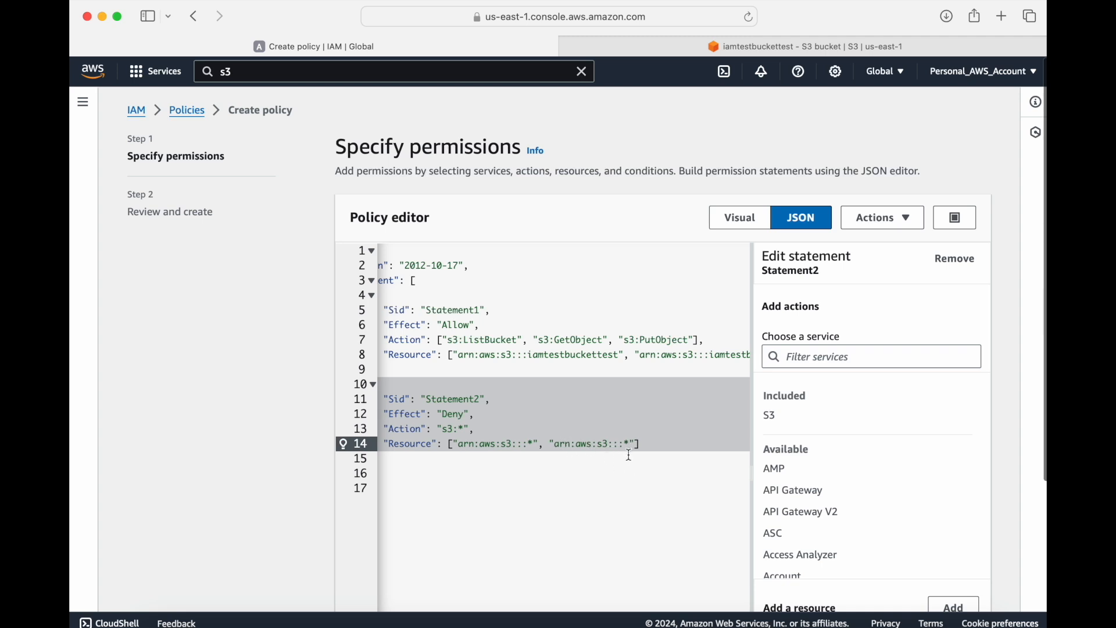
type("/*")
scroll(545, 448, "left", 2)
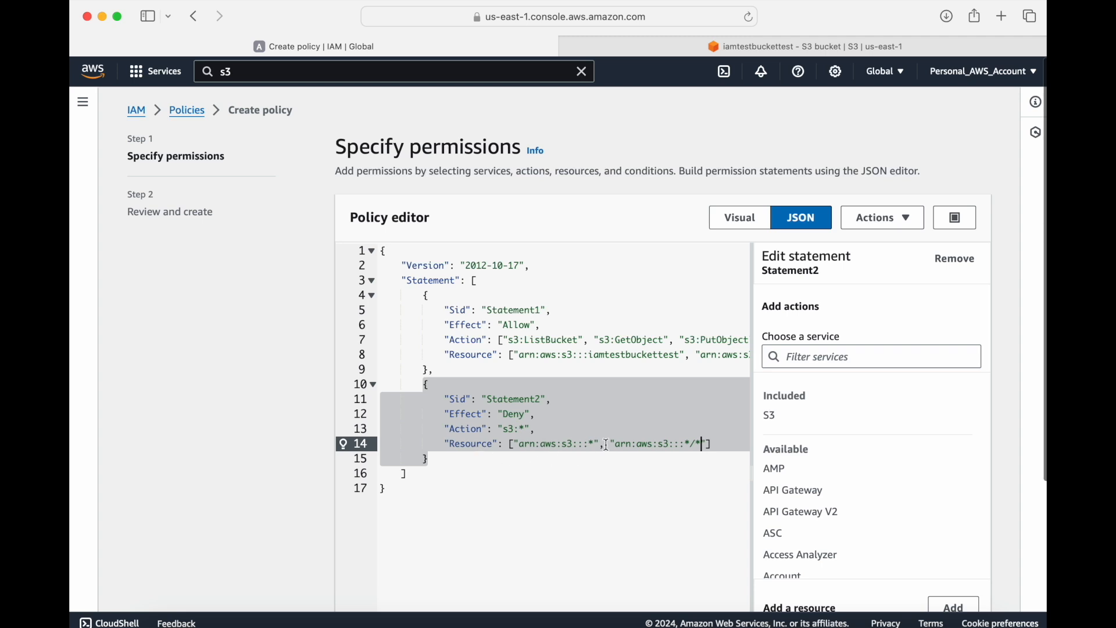
Add a Condition block after Statement2's Resource list
key("End")
type(",")
key("Return")
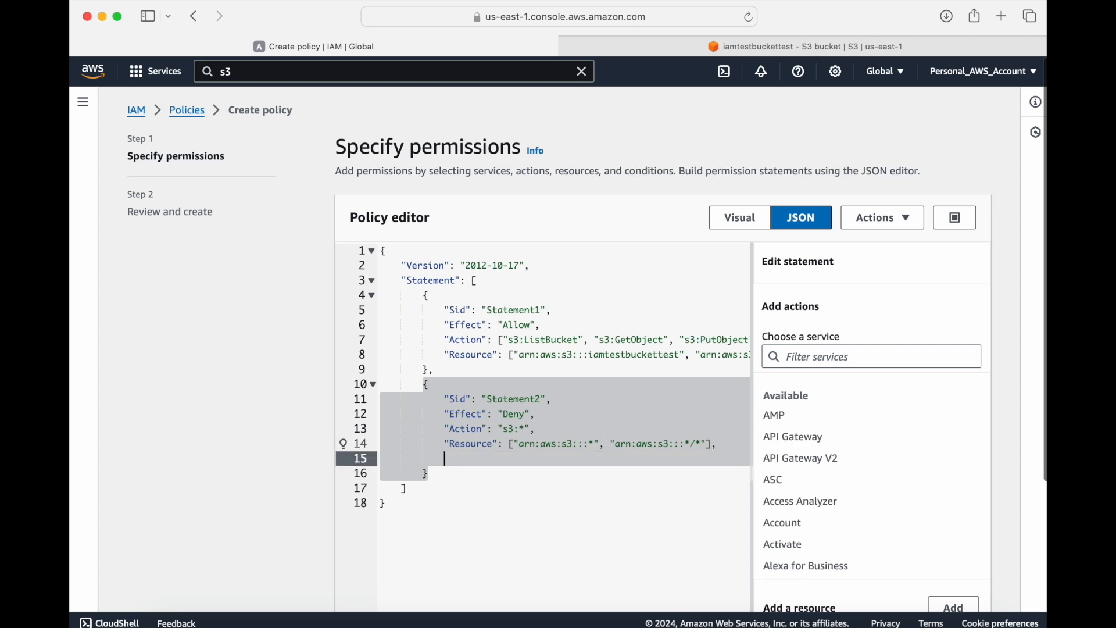
type(":Condi")
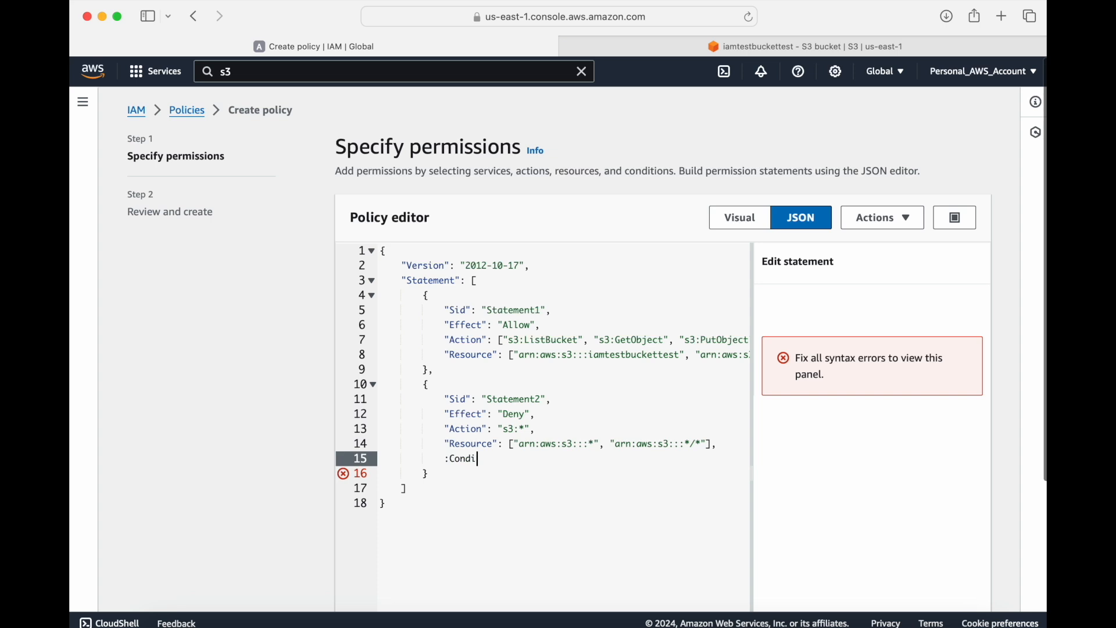
type("tion")
key("super+Left")
key("Right")
key("BackSpace")
type("\"")
type("\": {")
Inside Condition, add StringNotEquals with s3:prefix set to iamtestbuckettest/
key("Return")
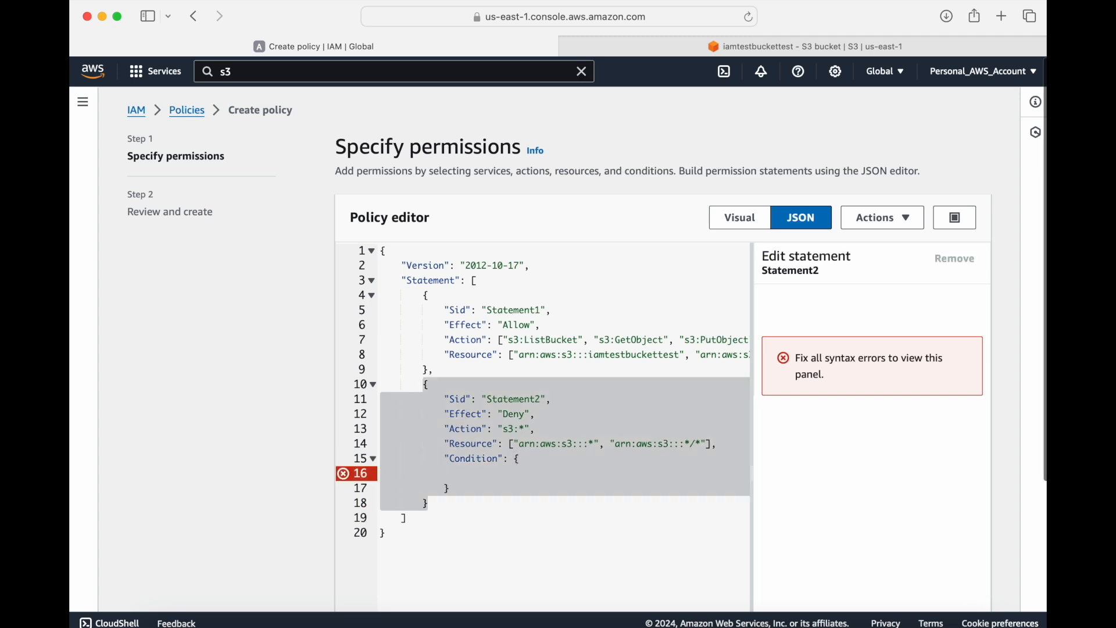
type("\"String")
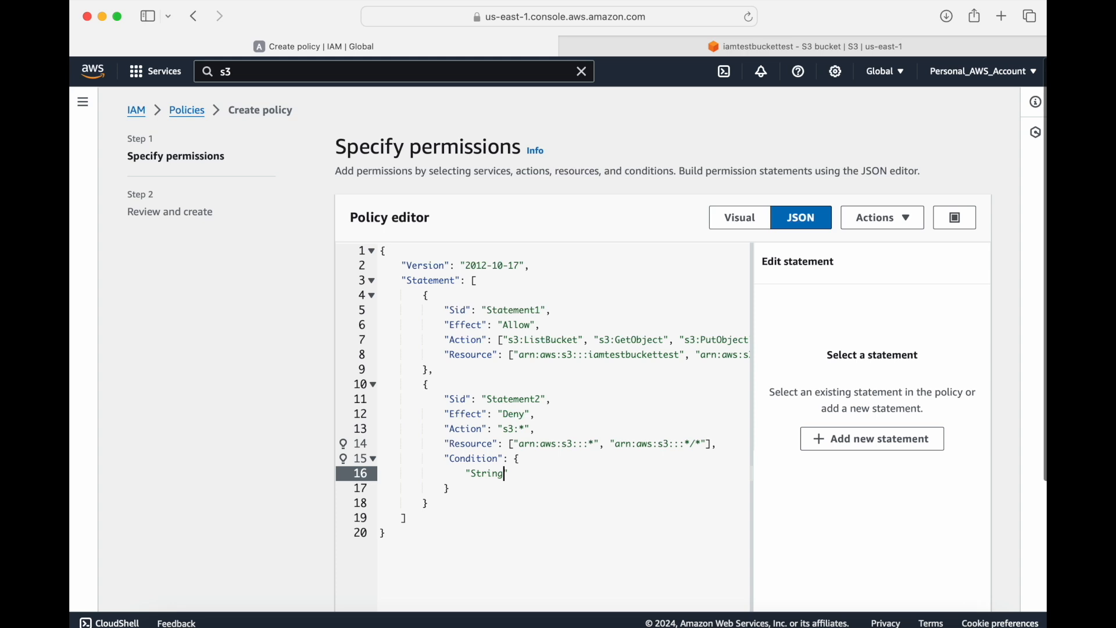
type("Not")
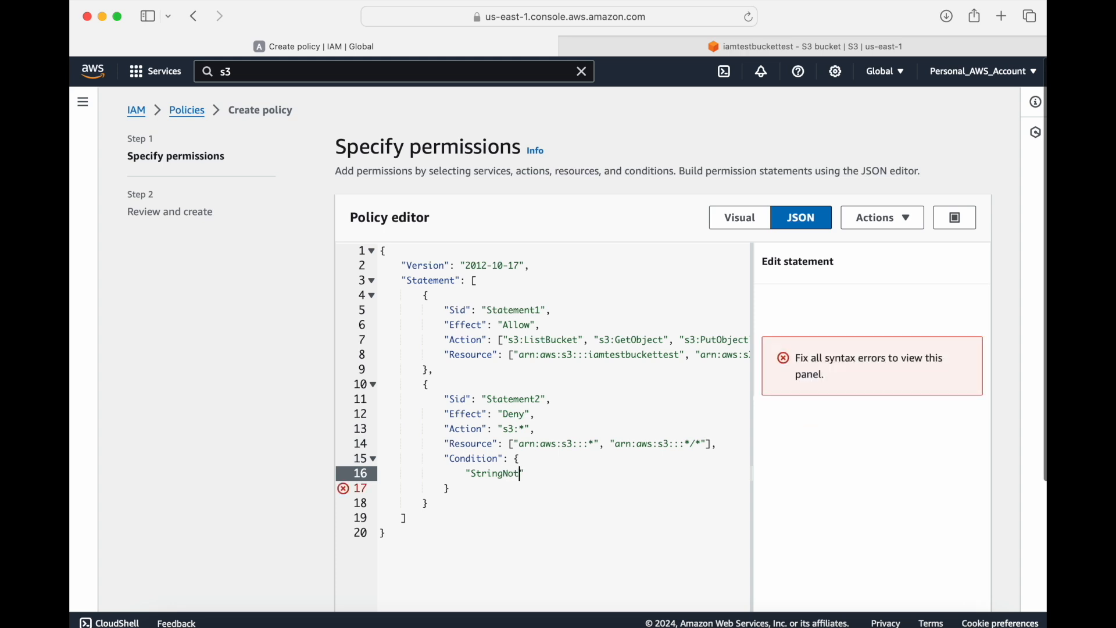
type("Equals\": {")
key("Return")
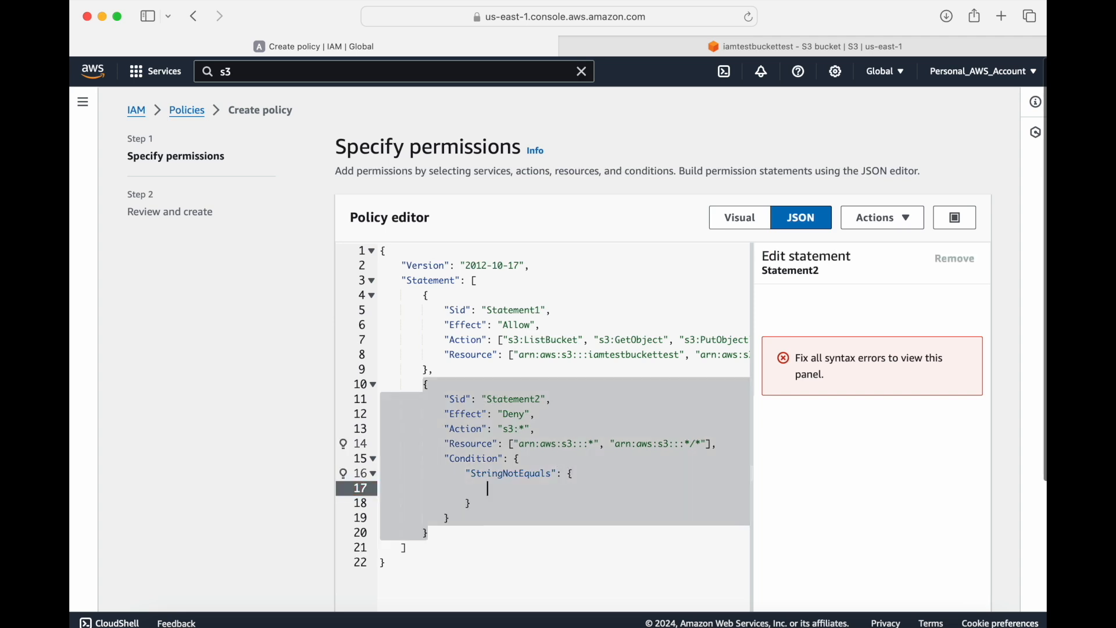
type("\"s3:")
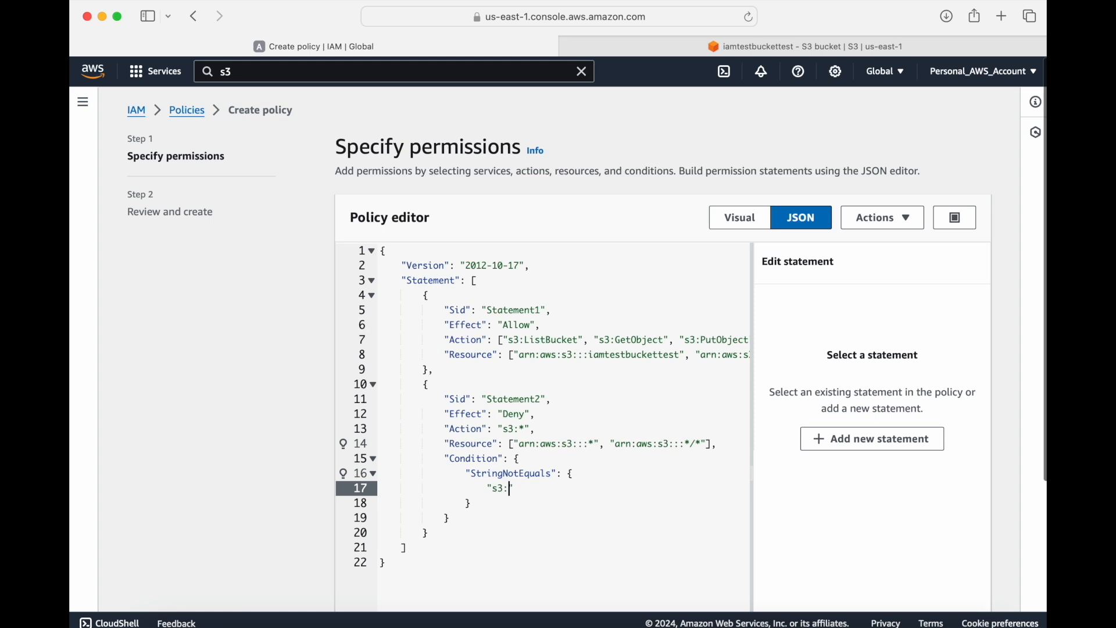
type("prefix")
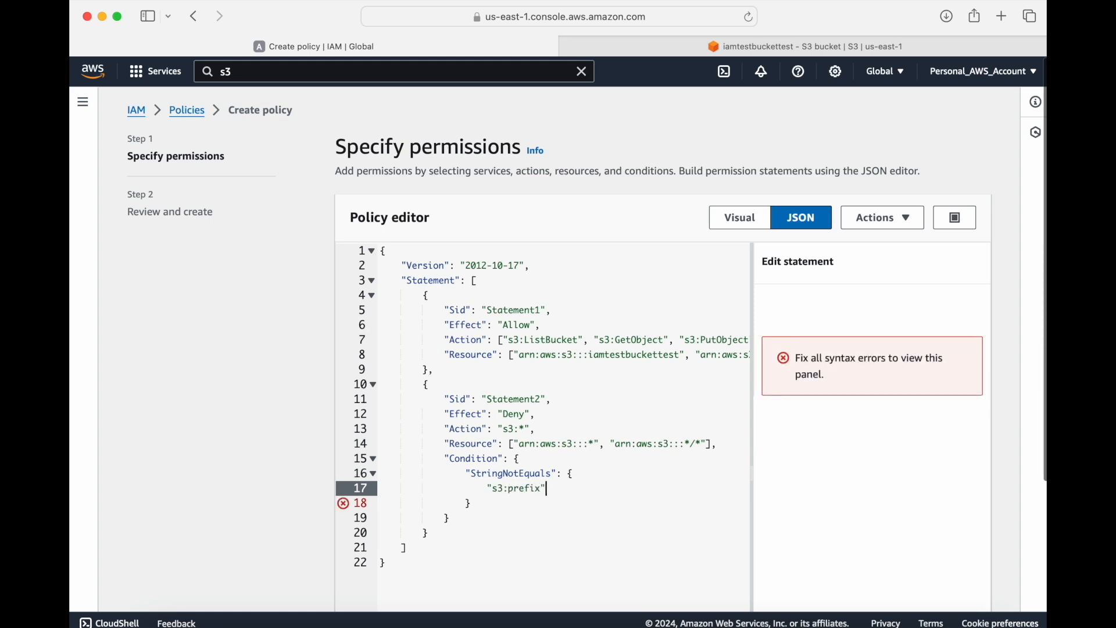
type("\": \"")
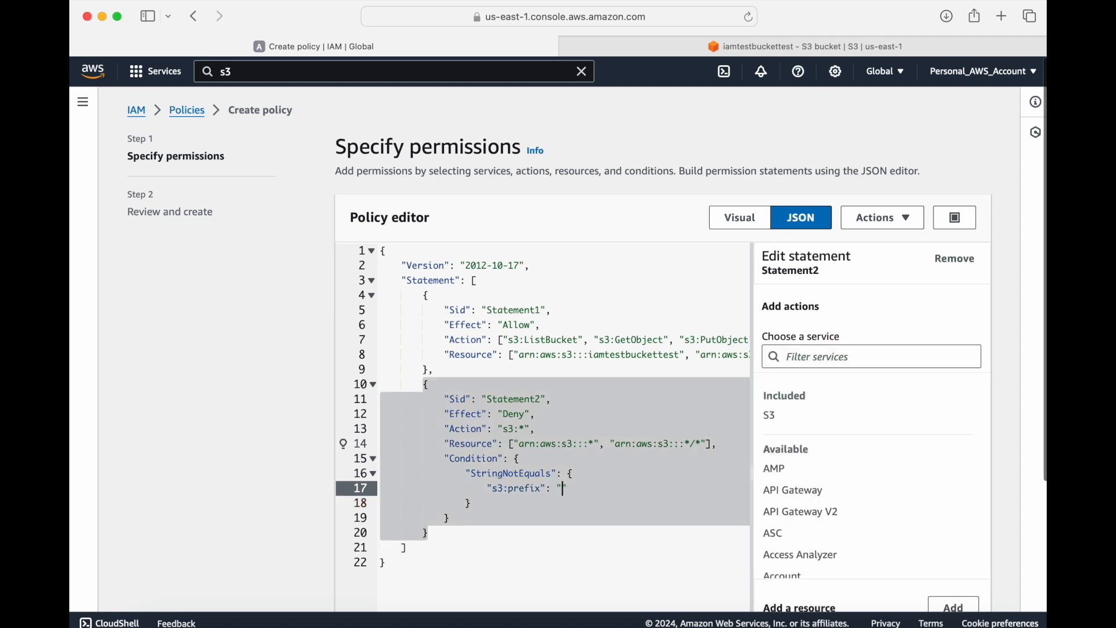
double_click(652, 354)
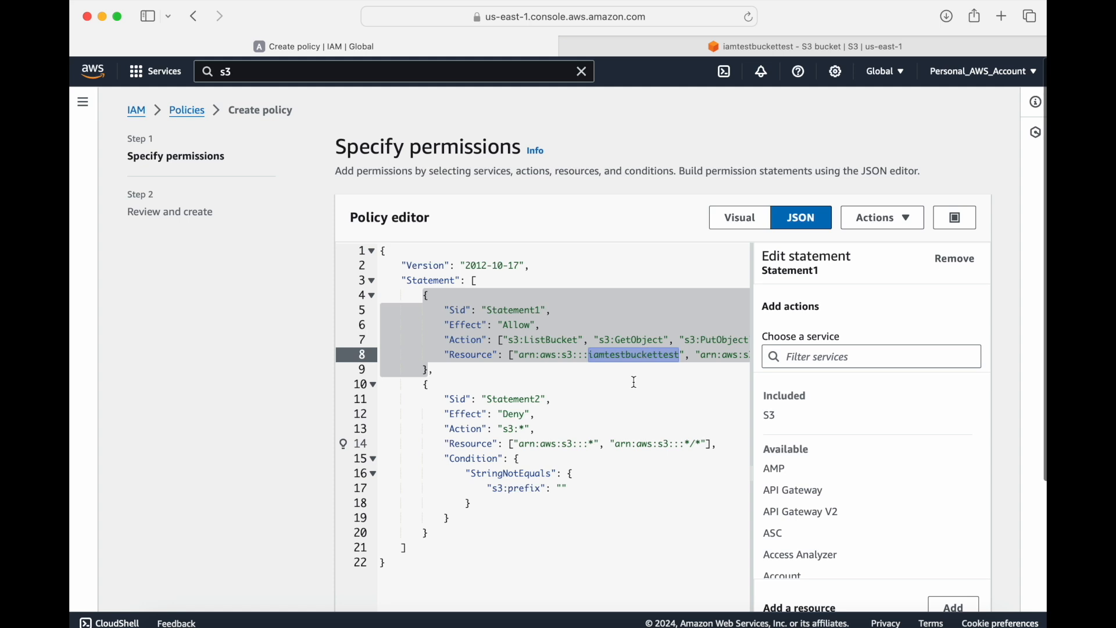
left_click(562, 489)
key("cmd+v")
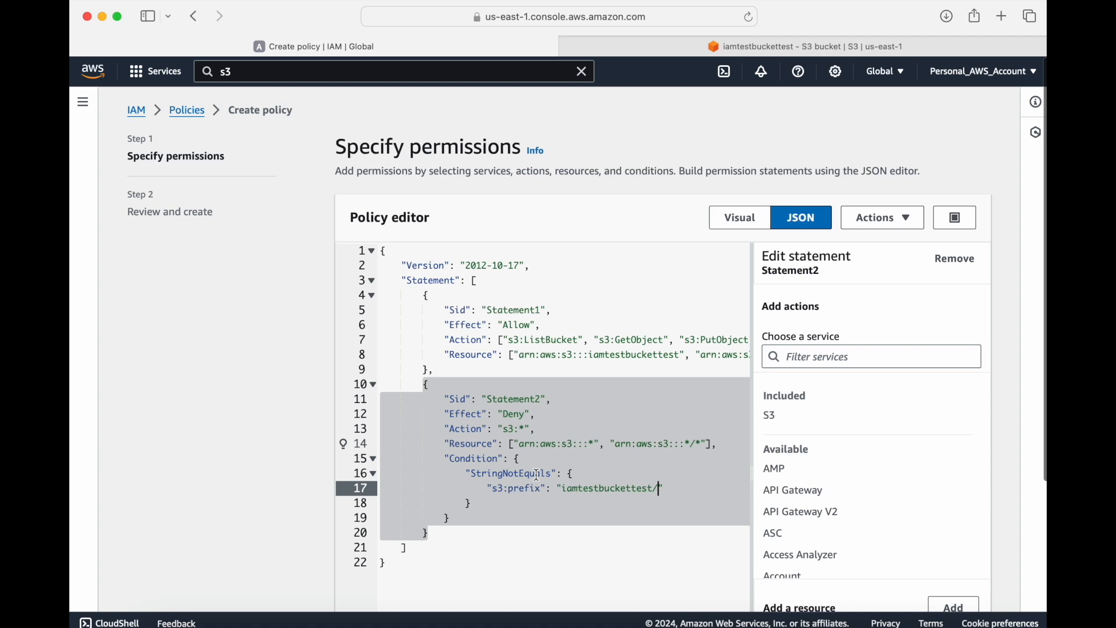
scroll(568, 495, "down", 5)
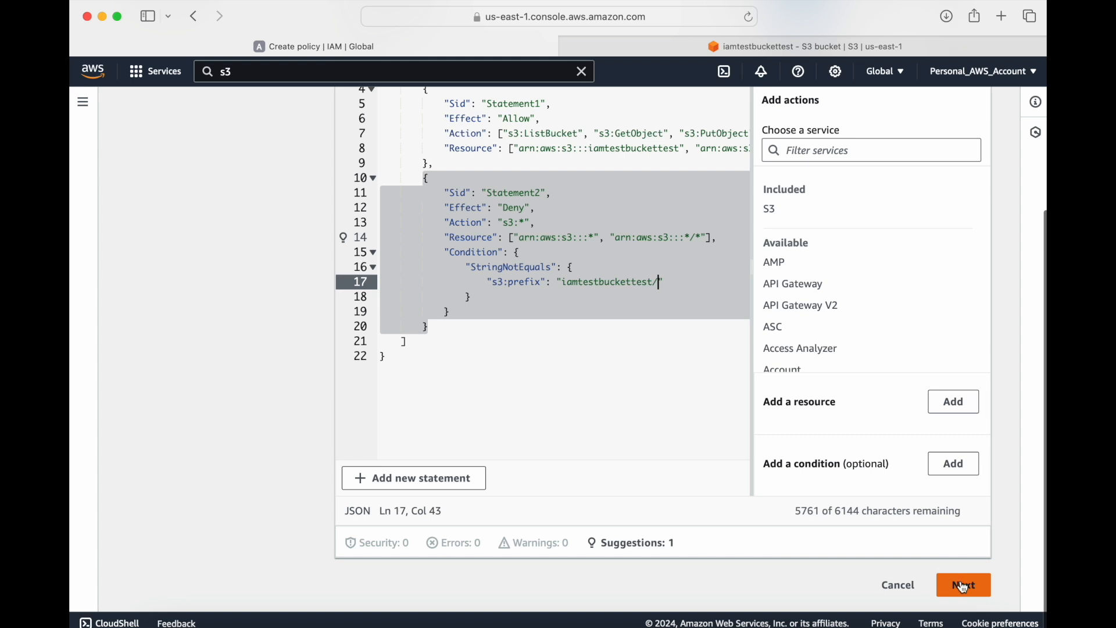
Name the policy testproject2 and create it
left_click(965, 587)
left_click(394, 296)
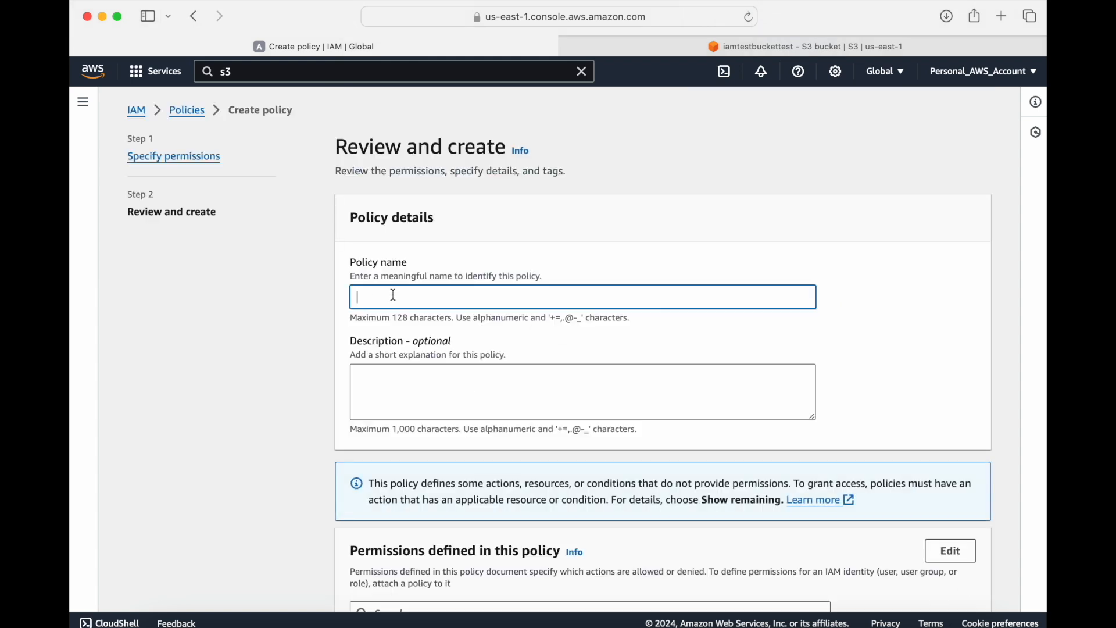
type("testproject2")
left_click(461, 403)
scroll(459, 379, "down", 4)
scroll(460, 378, "down", 5)
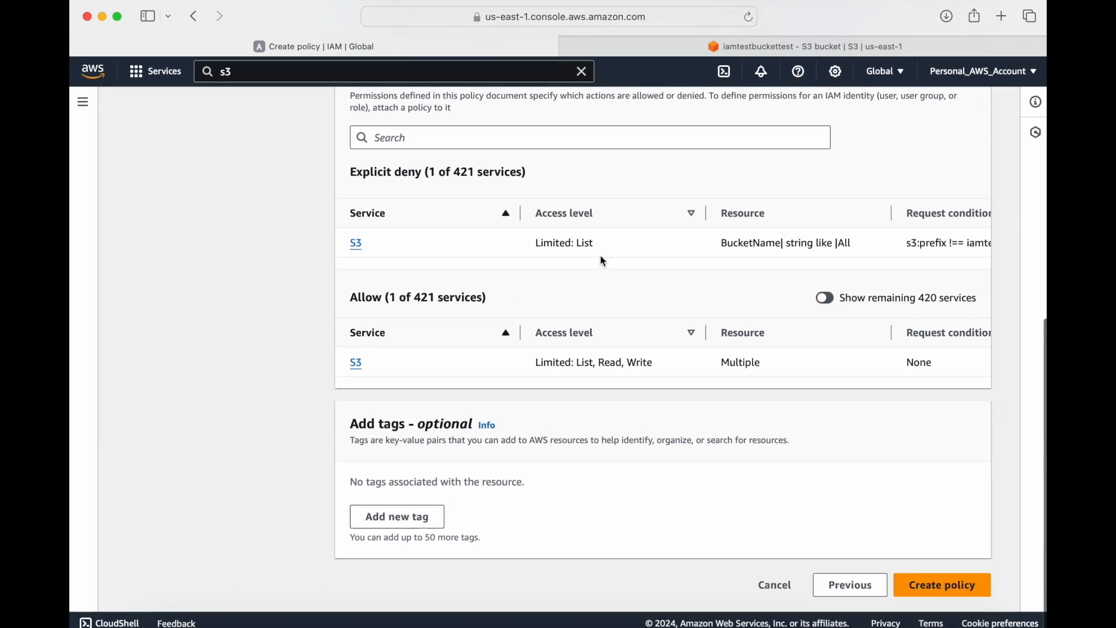
left_click(930, 593)
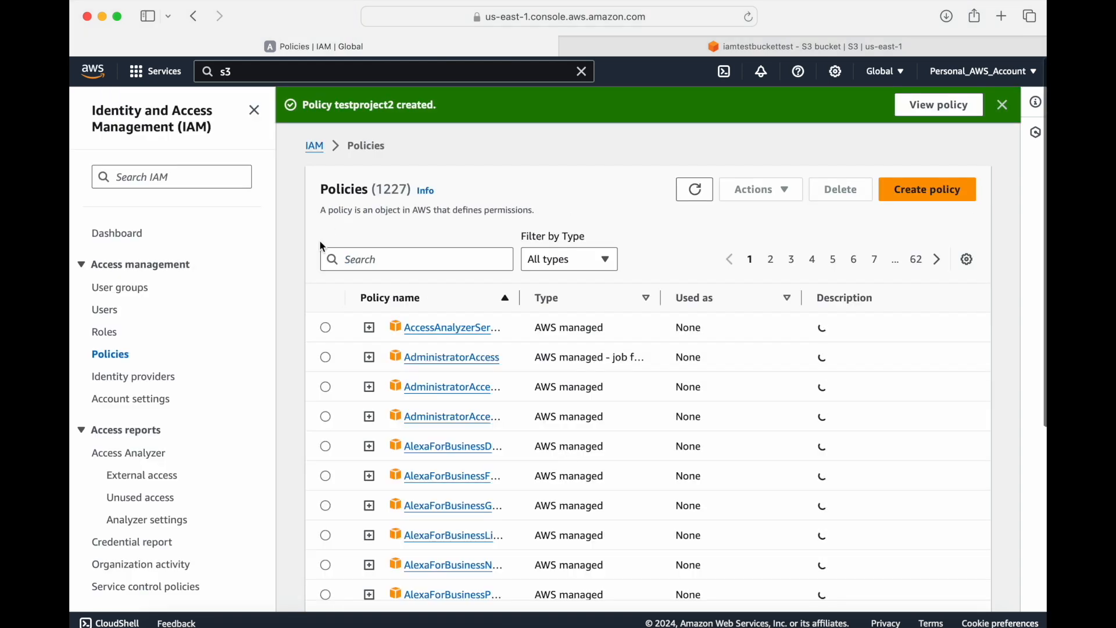
Filter the policies list by 'test', then bring the PowerPoint project slides forward
left_click(377, 255)
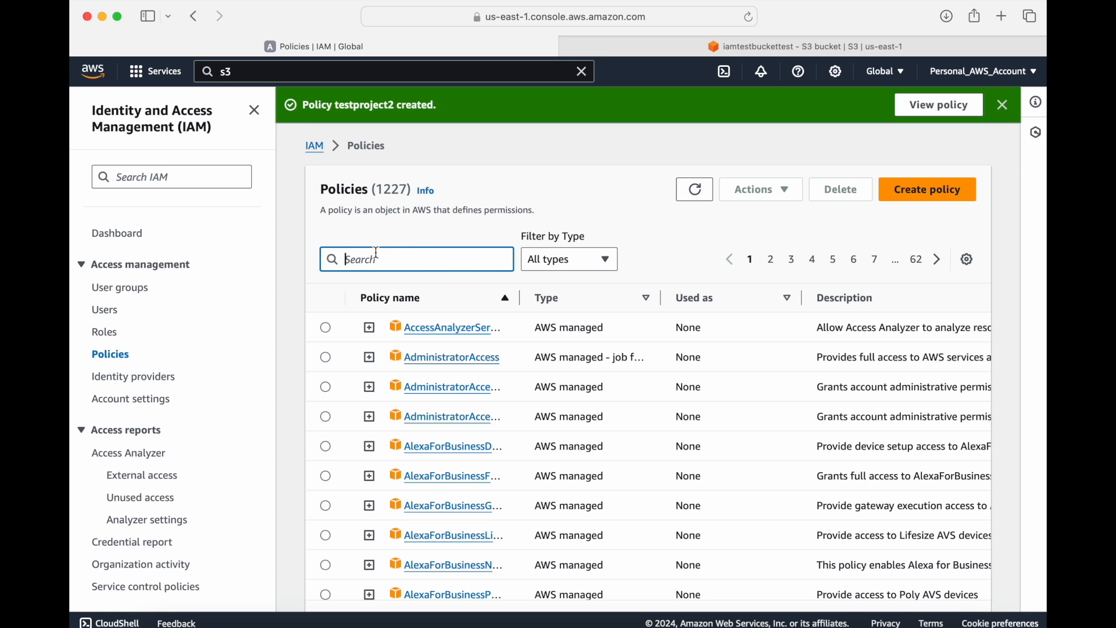
type("test")
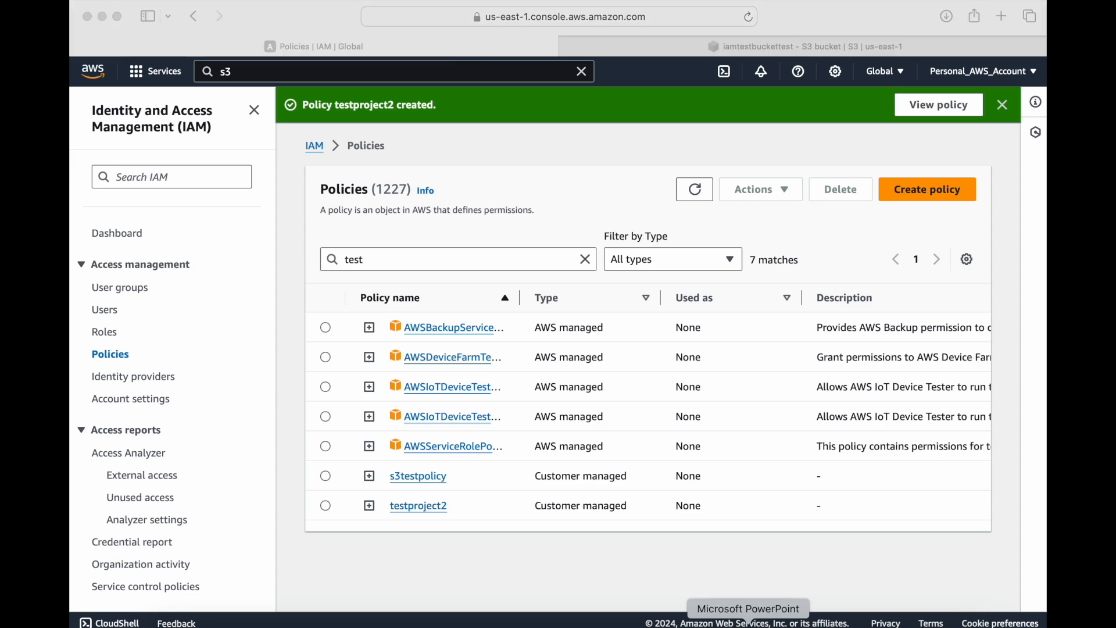
left_click(725, 623)
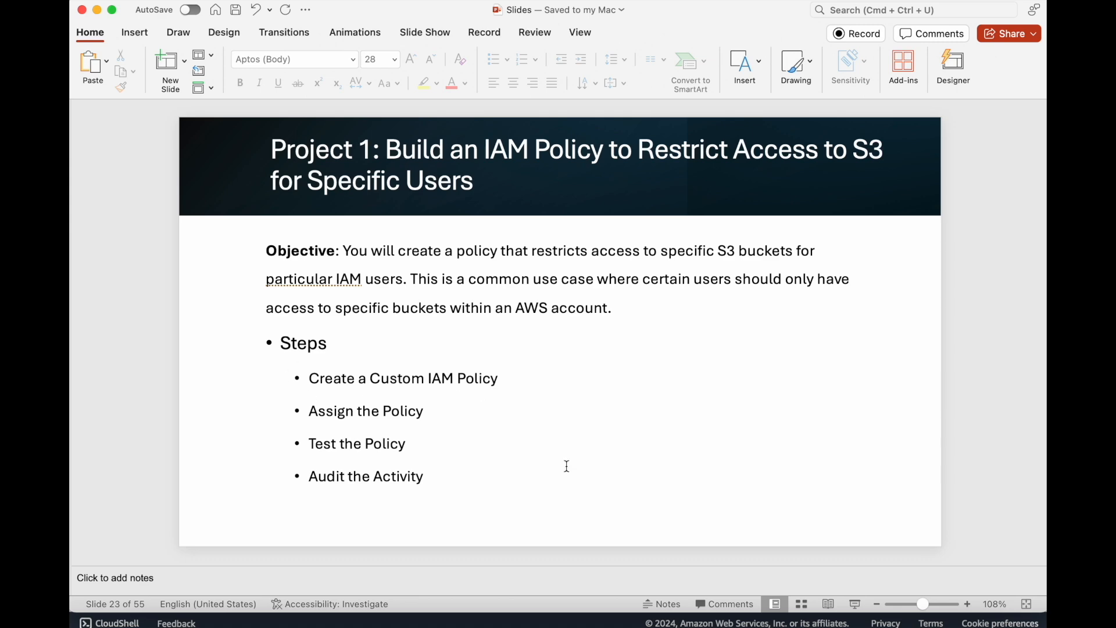
Open the IAM user's Add permissions page with Attach policies directly selected
key("super+Tab")
left_click(108, 312)
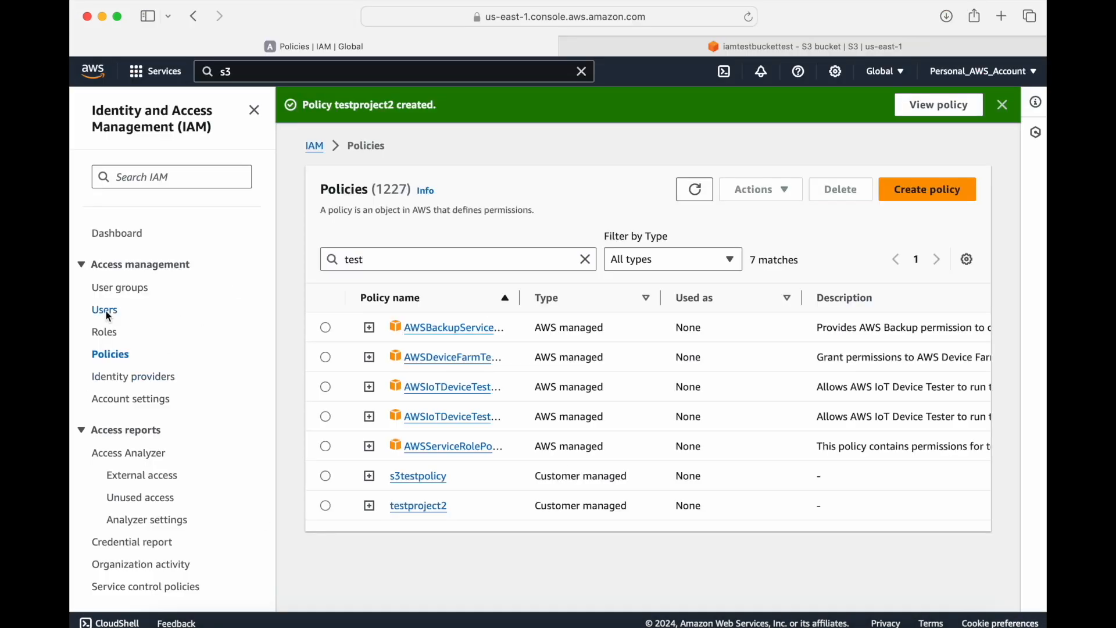
left_click(394, 298)
scroll(609, 373, "down", 5)
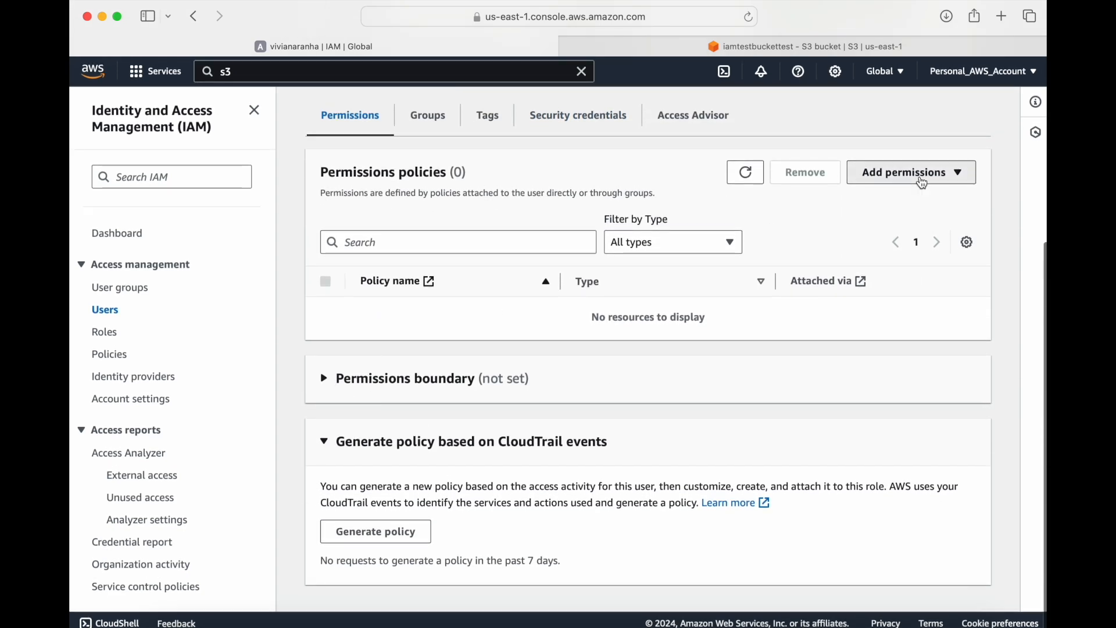
left_click(922, 174)
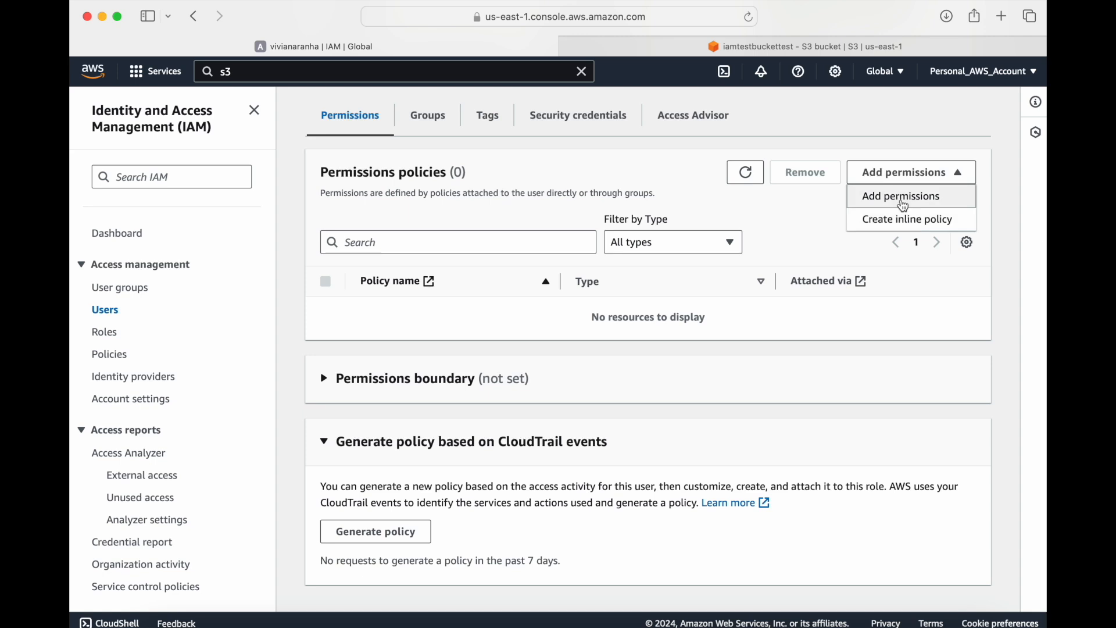
left_click(905, 198)
left_click(795, 286)
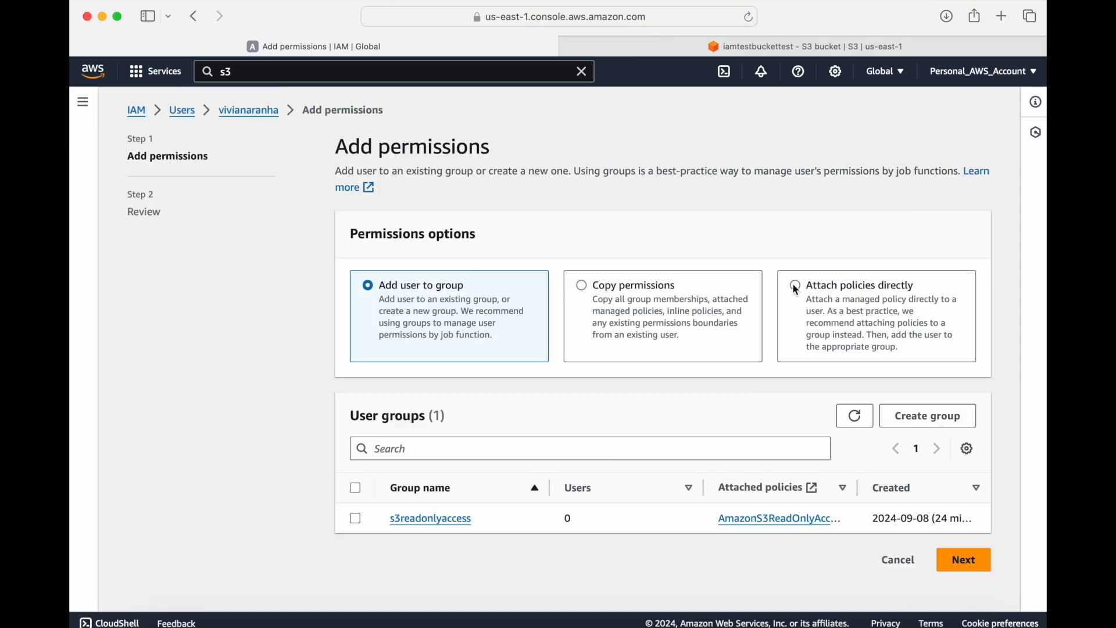
Search for 'test', tick testproject2, and attach it to the user
scroll(431, 457, "down", 3)
left_click(387, 343)
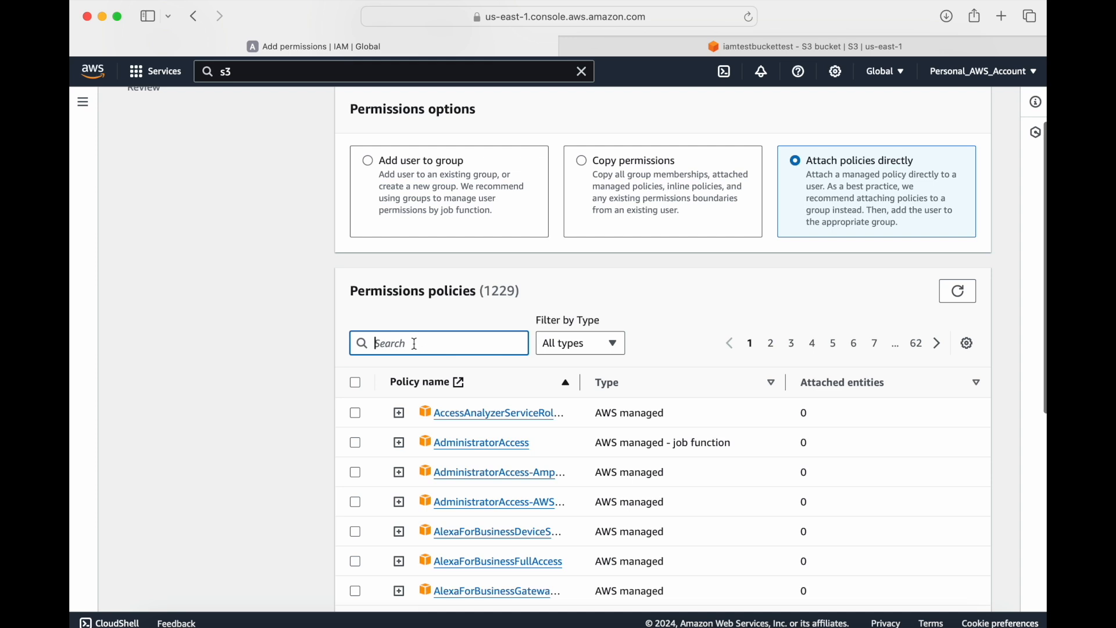
type("test")
scroll(372, 523, "down", 2)
left_click(356, 544)
left_click(966, 587)
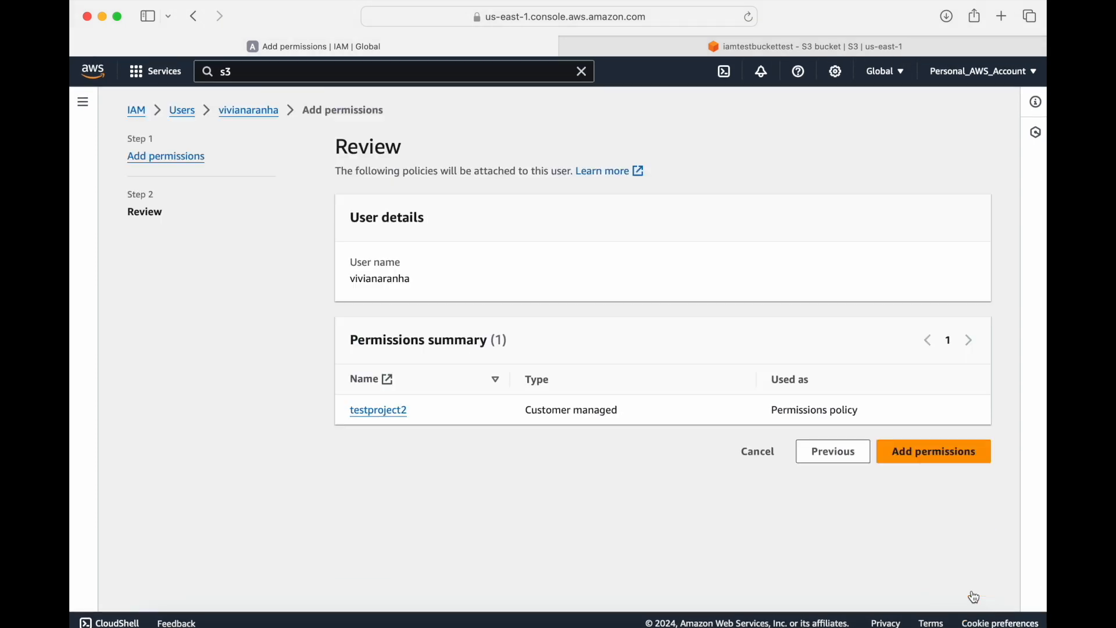
left_click(936, 451)
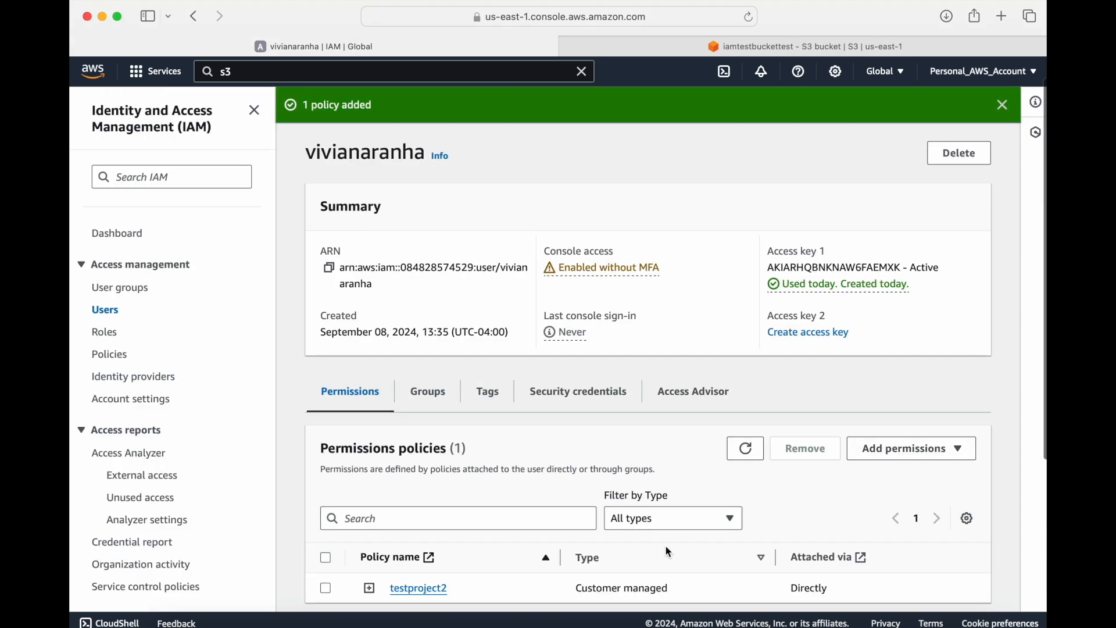
Check the user's permissions list, then return to the PowerPoint slides
scroll(695, 394, "down", 5)
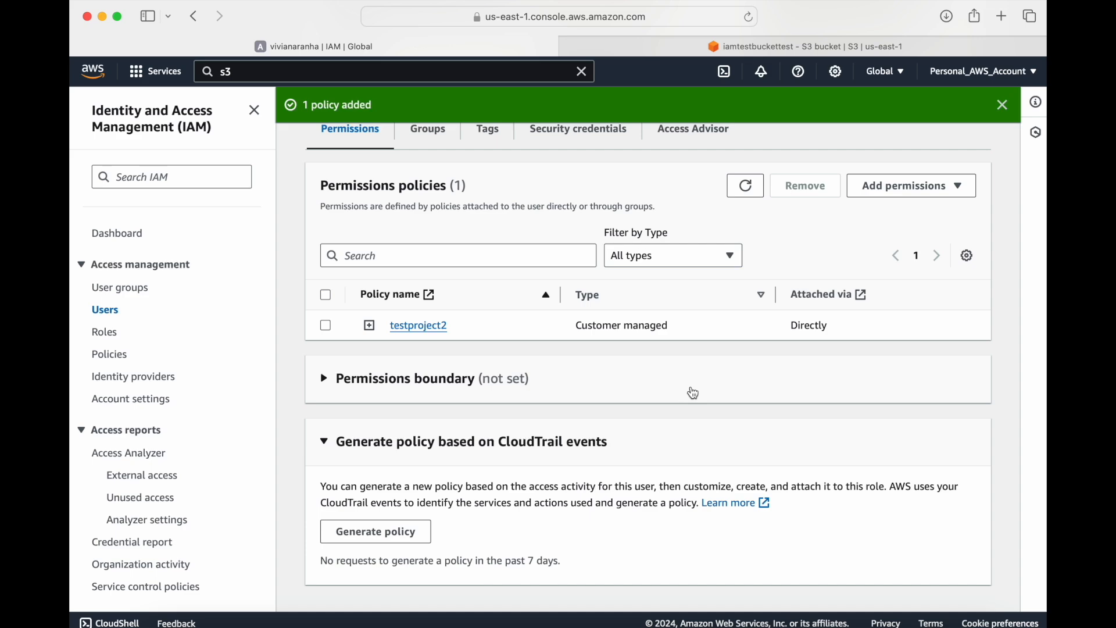
scroll(696, 430, "up", 4)
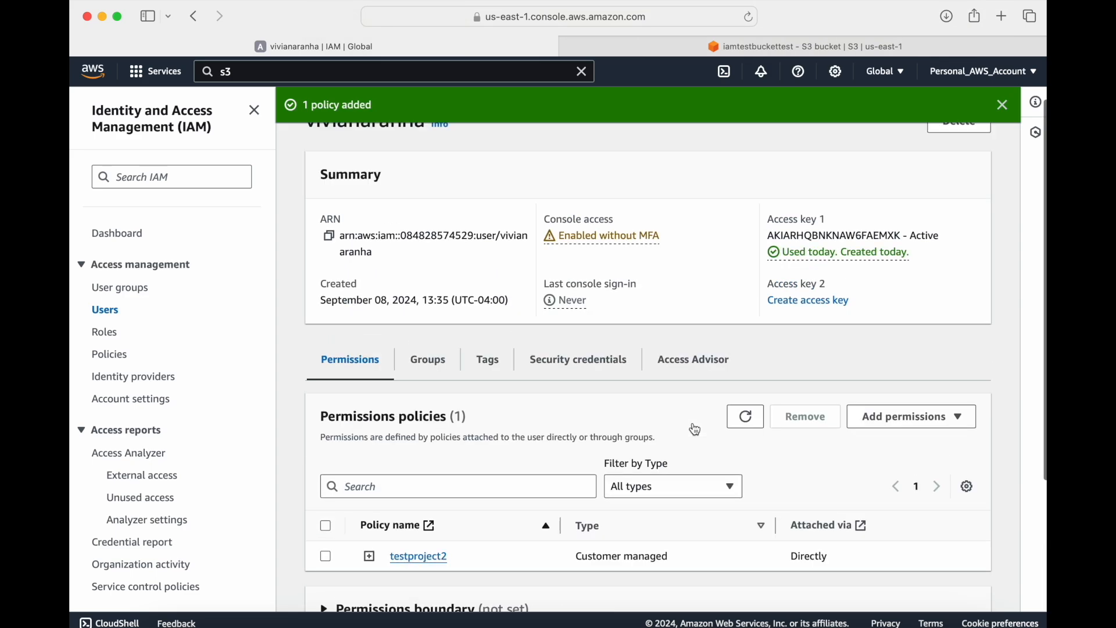
scroll(695, 430, "down", 4)
scroll(703, 429, "up", 5)
key("super+Tab")
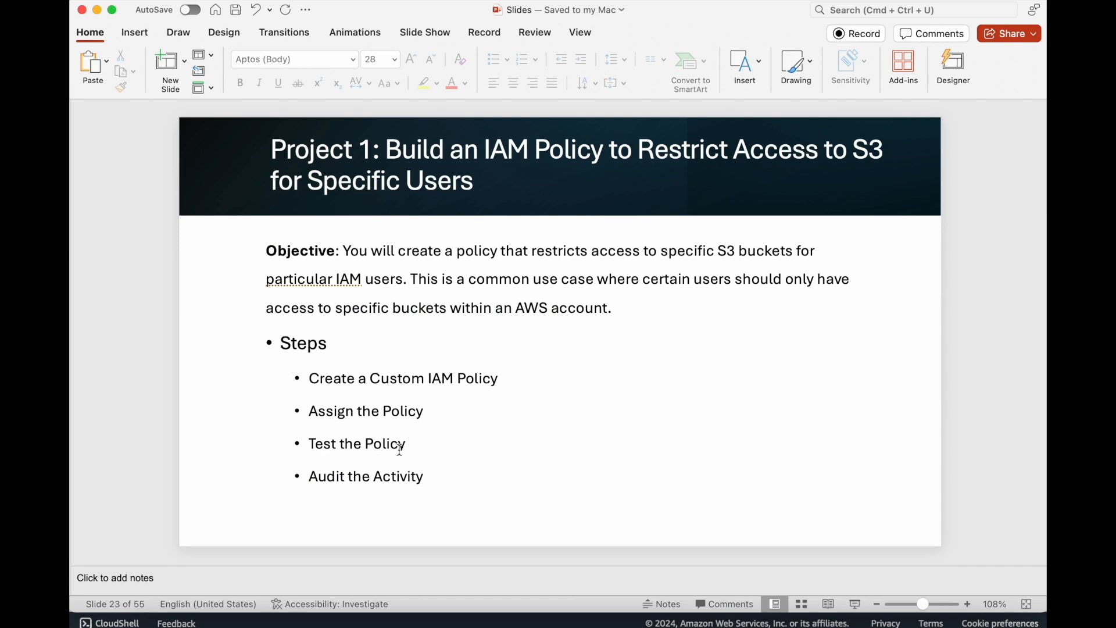
Run aws s3 ls on s3://iamtestbuckettest in Terminal, which lists test.py
key("super+Tab")
key("super+Tab")
key("super+Tab")
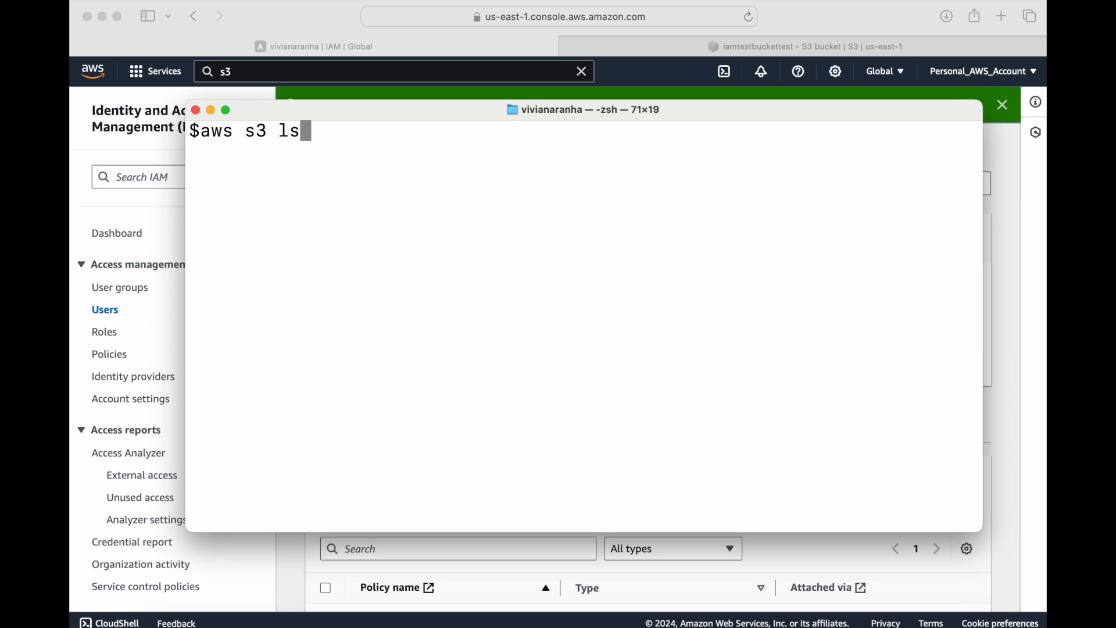
type("s3://iamtestbuckettest")
key("Return")
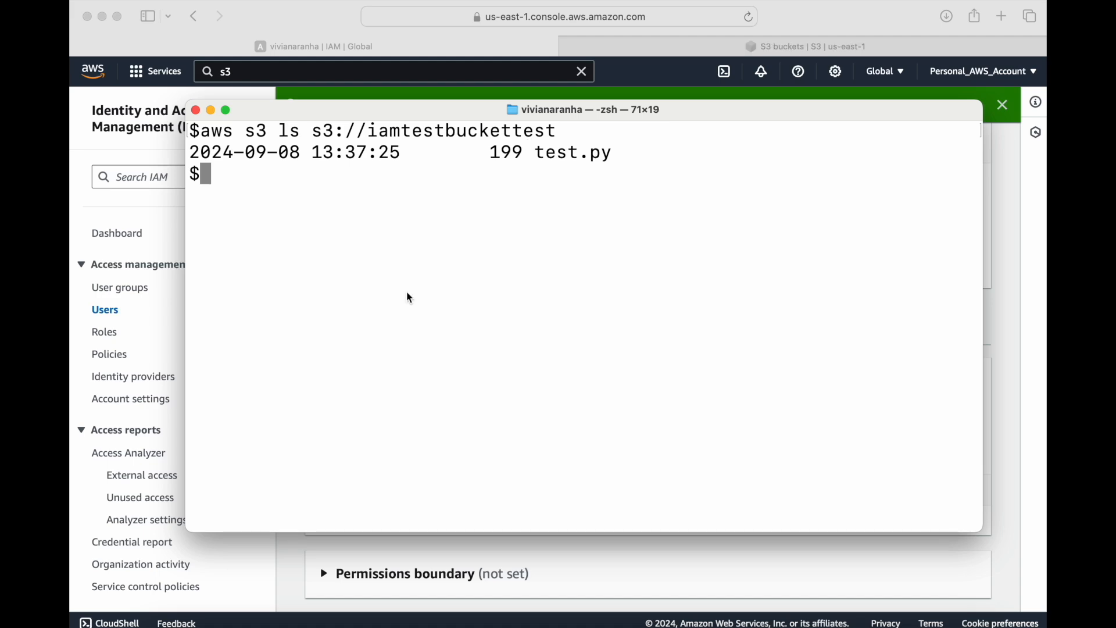
List donttouchthisbuc, copying its name from the S3 console, and get AccessDenied
key("Up")
key("BackSpace")
key("BackSpace")
key("BackSpace")
key("BackSpace")
key("BackSpace")
key("BackSpace")
key("BackSpace")
key("BackSpace")
key("BackSpace")
key("BackSpace")
key("BackSpace")
key("BackSpace")
key("BackSpace")
key("BackSpace")
key("BackSpace")
key("BackSpace")
key("BackSpace")
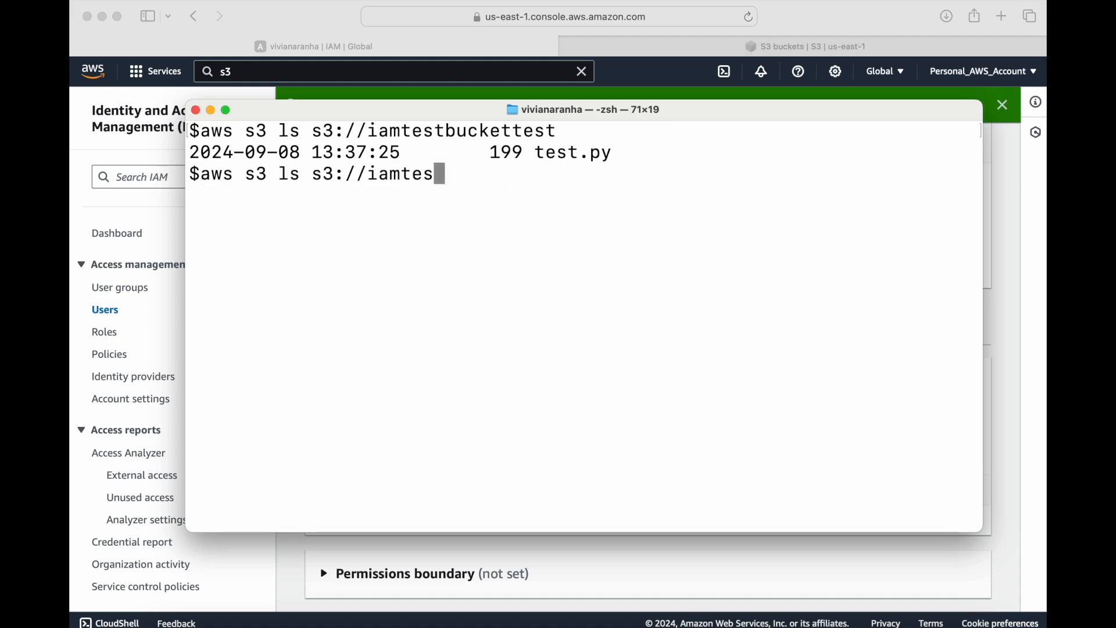
left_click(598, 85)
left_click(642, 46)
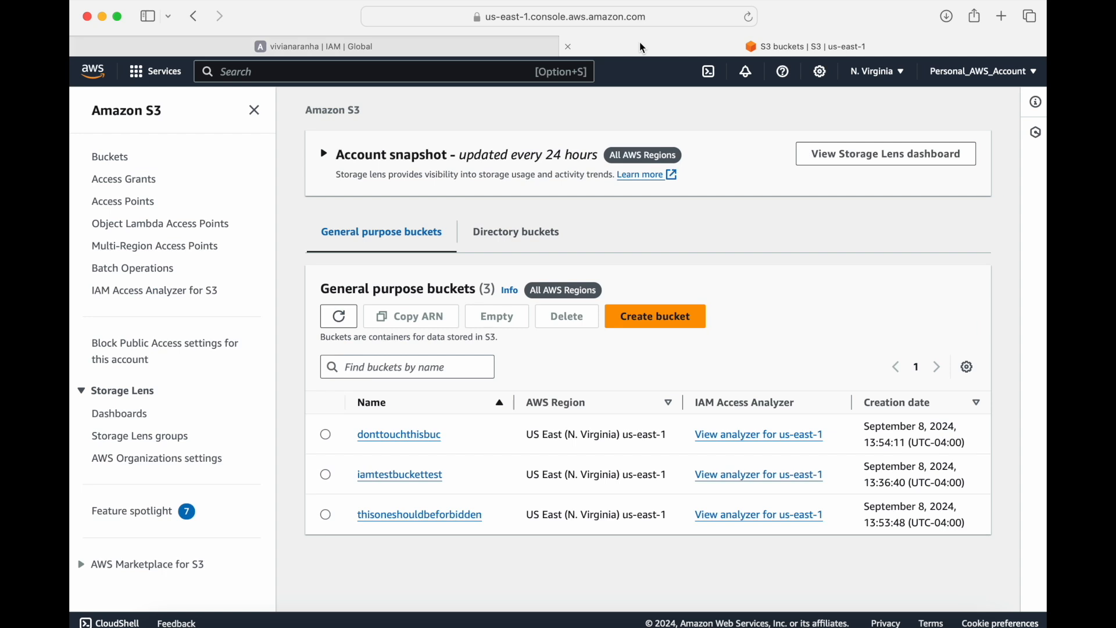
left_click_drag(463, 438, 358, 441)
key("super+c")
key("super+Tab")
key("super+v")
key("Return")
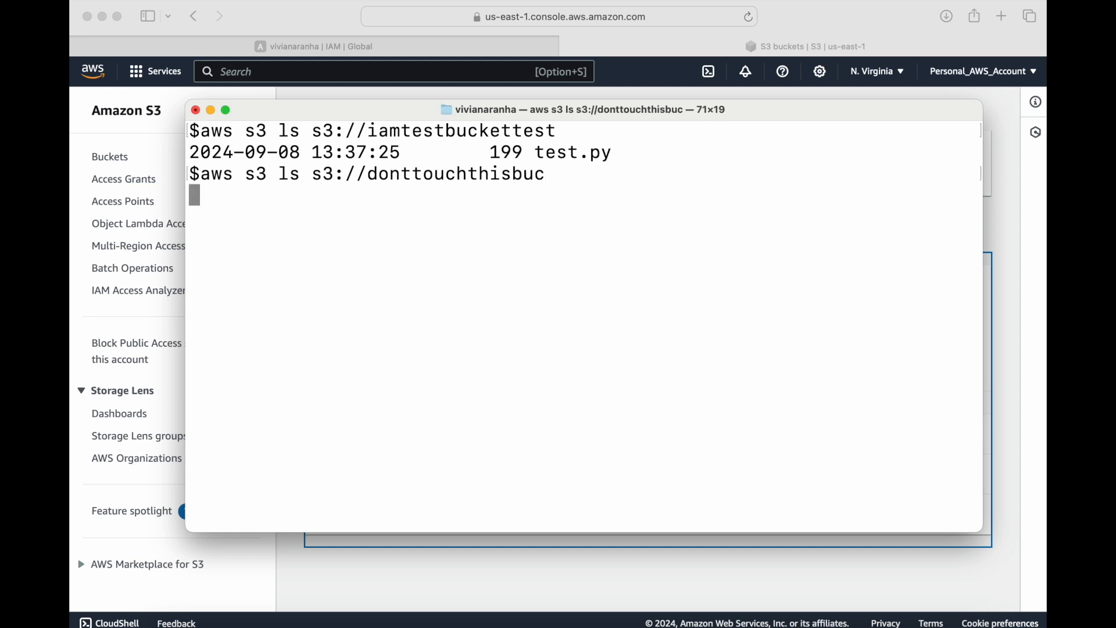
List thisoneshouldbeforbidden the same way, get AccessDenied, and return to the slides
key("super+Tab")
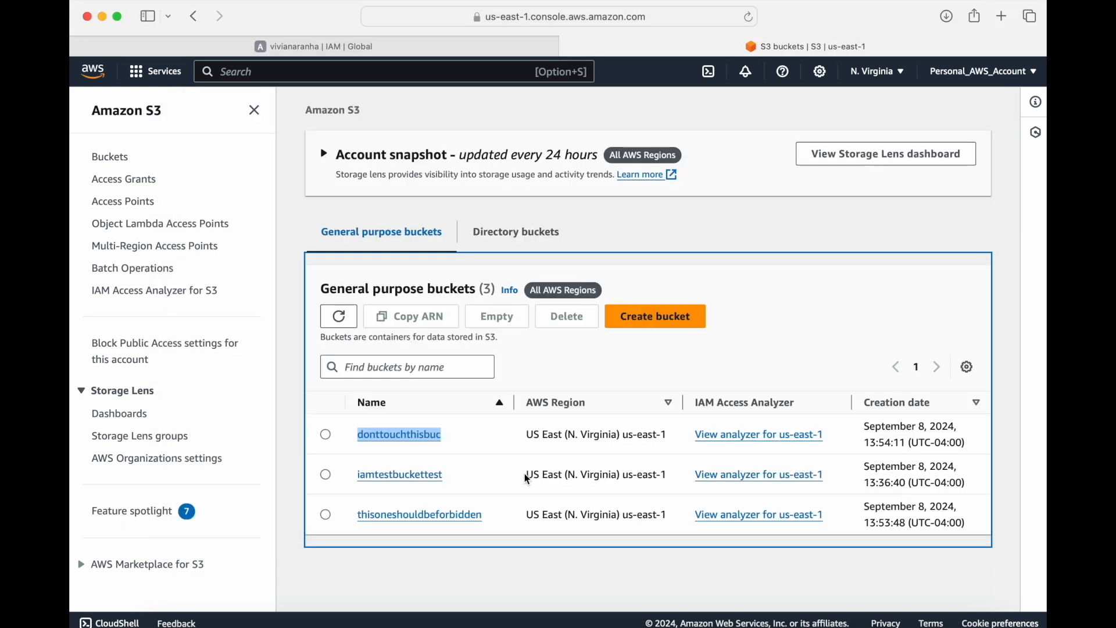
left_click_drag(493, 516, 361, 525)
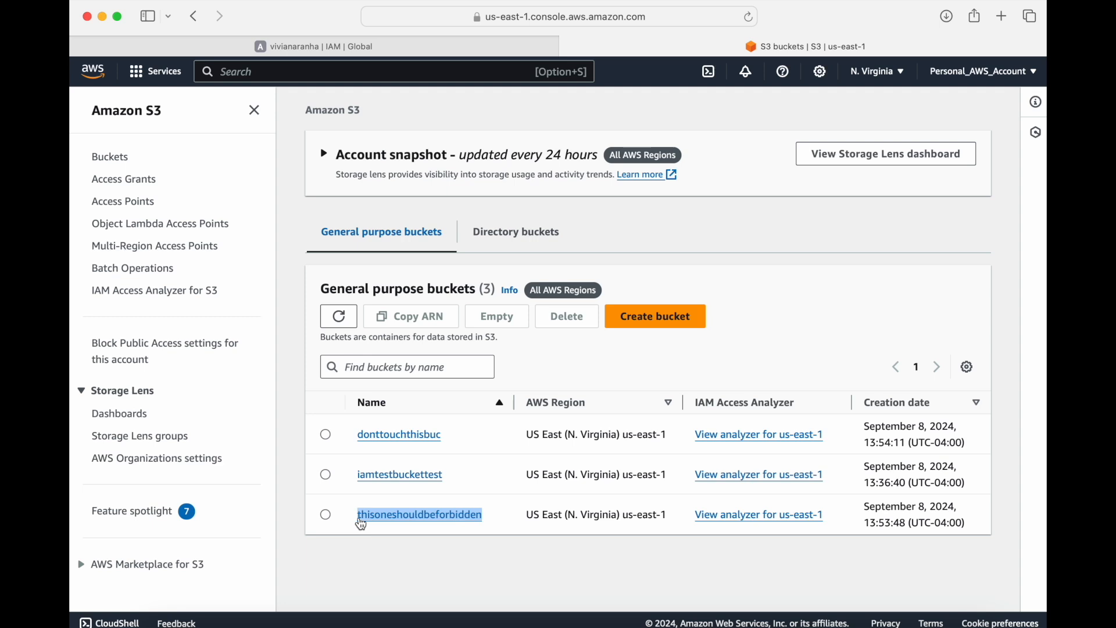
key("super+Tab")
key("Up")
key("BackSpace")
key("BackSpace")
key("BackSpace")
key("BackSpace")
key("BackSpace")
key("BackSpace")
key("BackSpace")
key("BackSpace")
key("BackSpace")
key("BackSpace")
key("BackSpace")
key("BackSpace")
key("BackSpace")
key("BackSpace")
key("BackSpace")
key("BackSpace")
key("super+v")
key("Return")
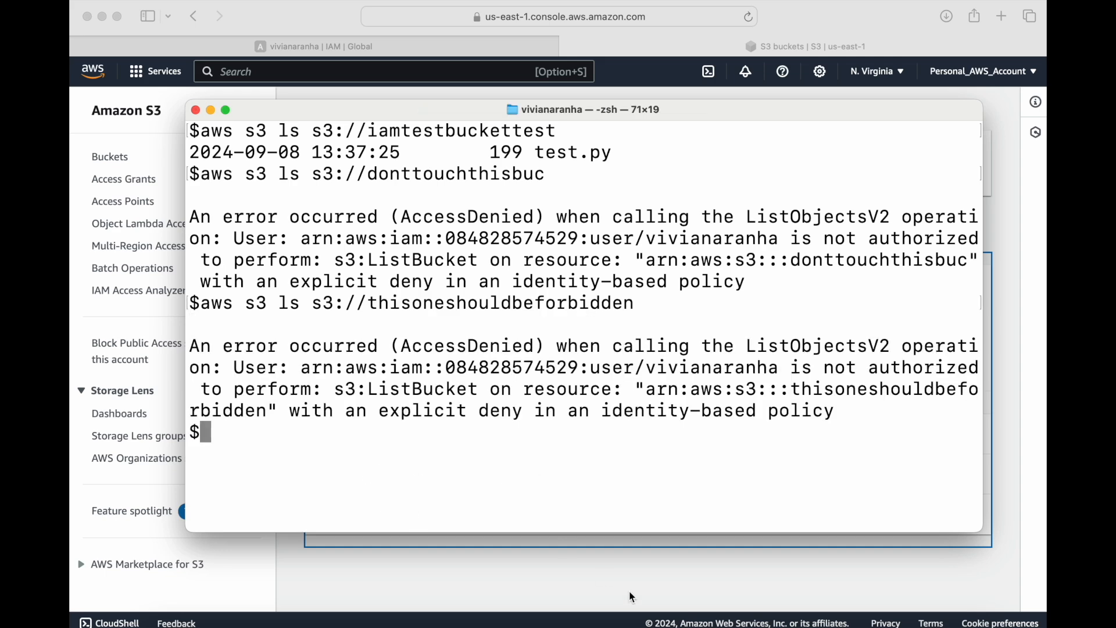
left_click(750, 620)
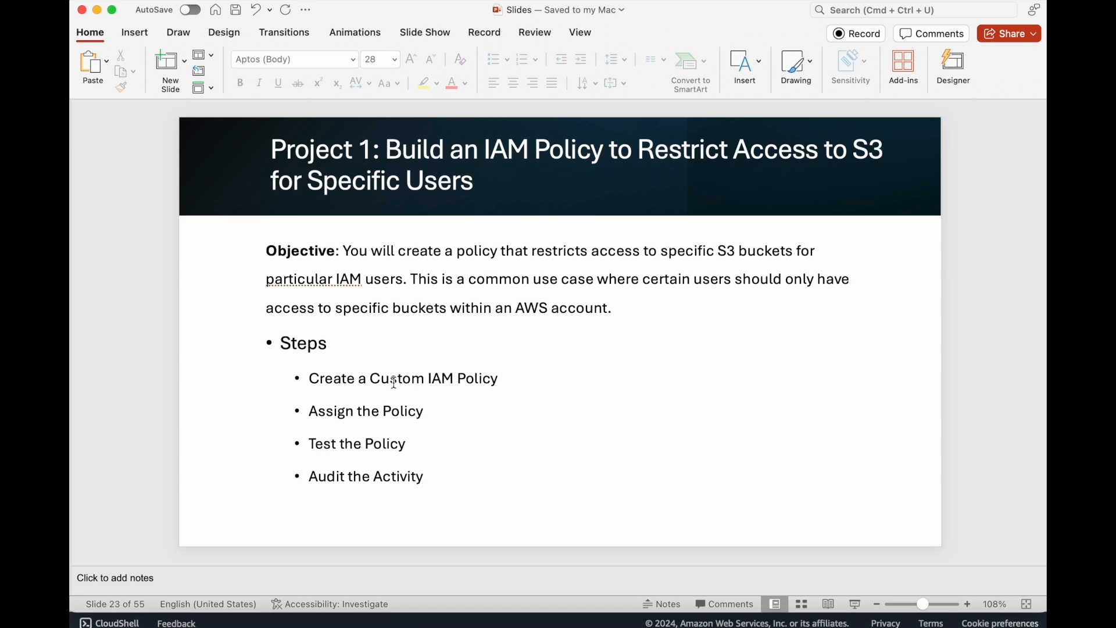
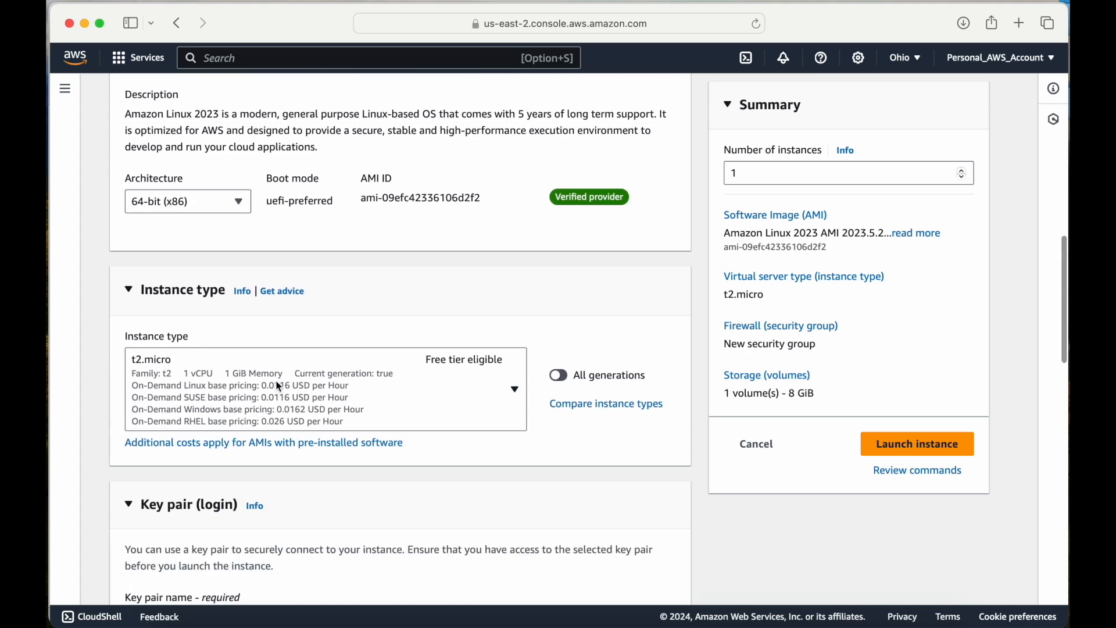
scroll(277, 382, "down", 5)
Create a new key pair named myKeyPair
left_click(583, 343)
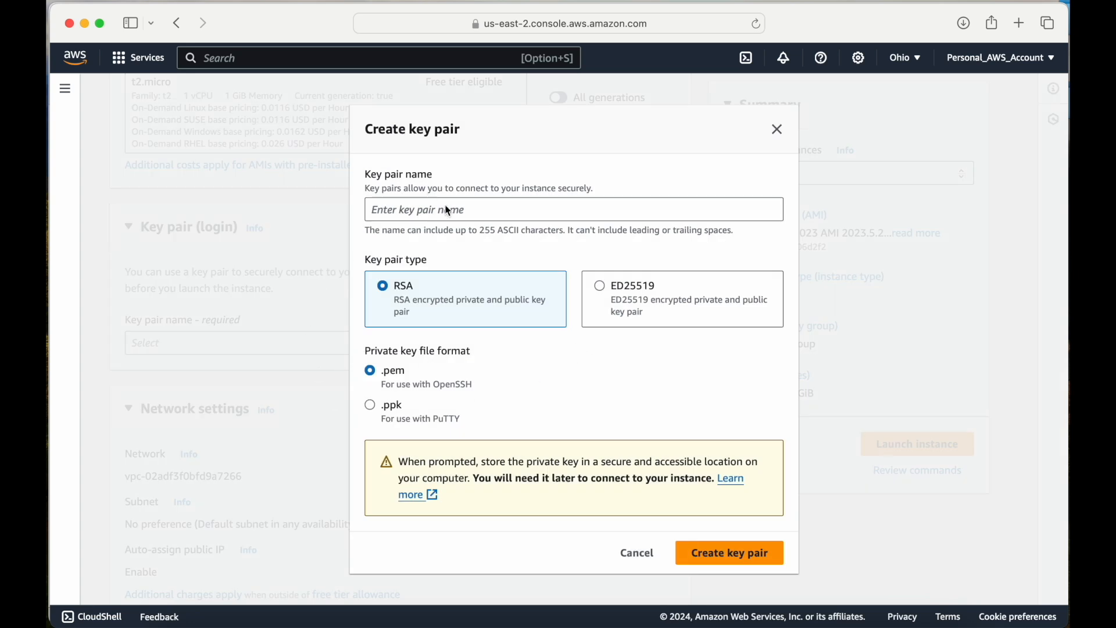
left_click(407, 210)
type("my")
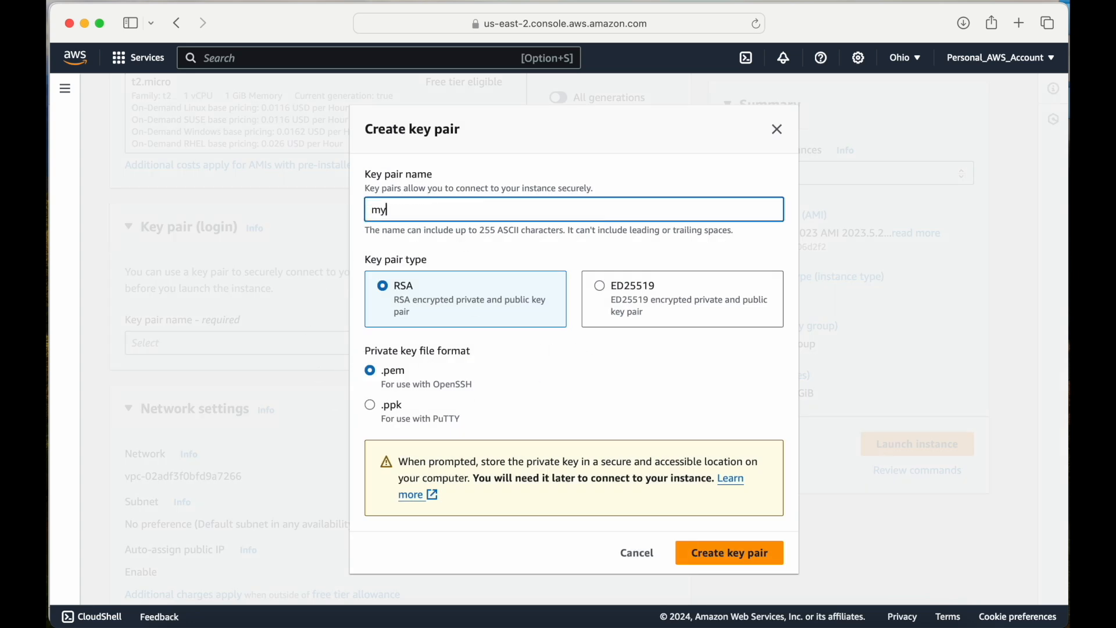
type("KeyPair")
left_click(735, 558)
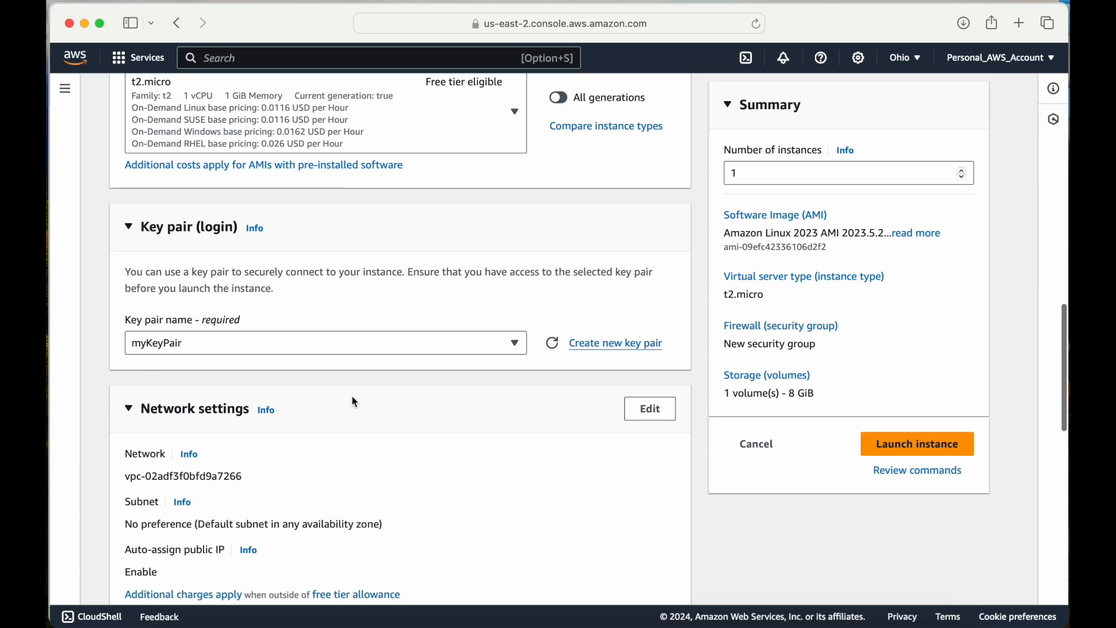
Allow HTTPS traffic from the internet in network settings and launch the instance
scroll(351, 396, "down", 3)
scroll(352, 396, "down", 5)
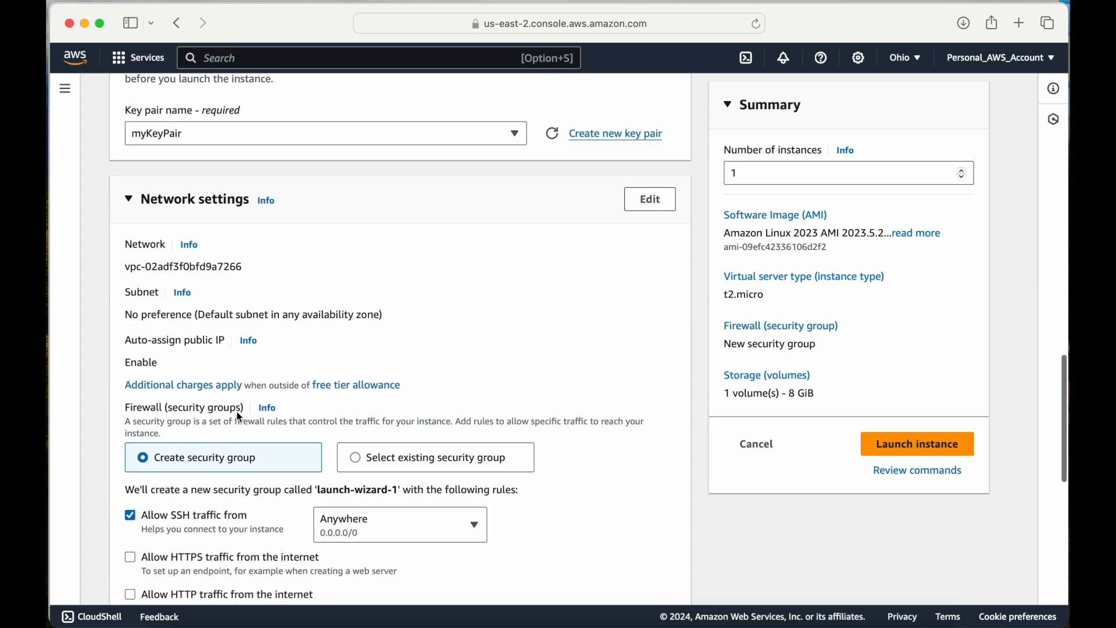
scroll(219, 327, "down", 4)
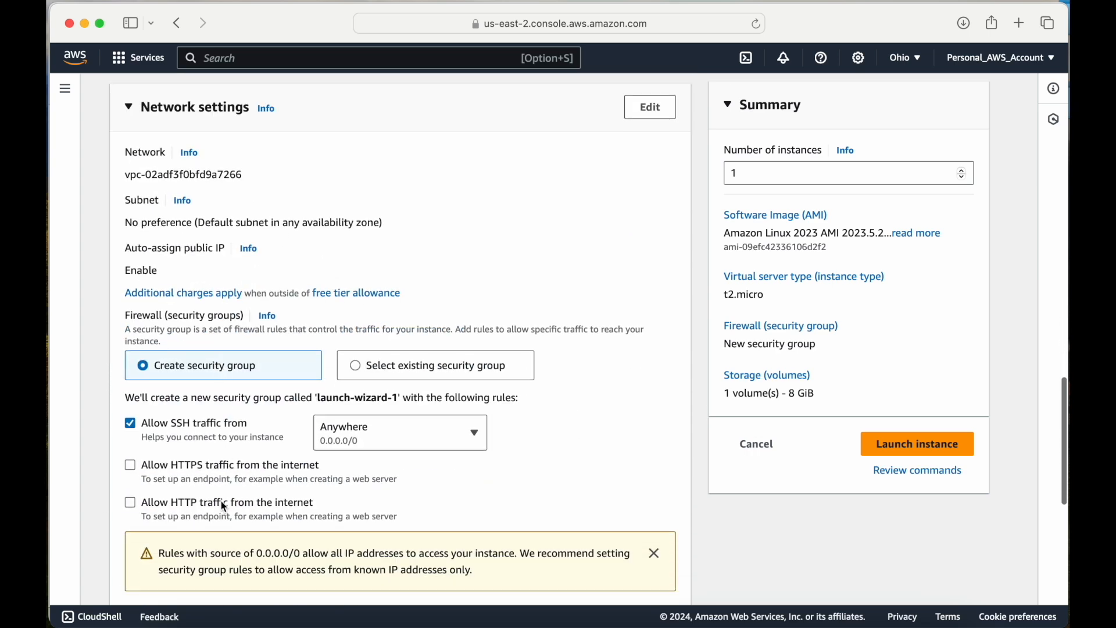
left_click(131, 468)
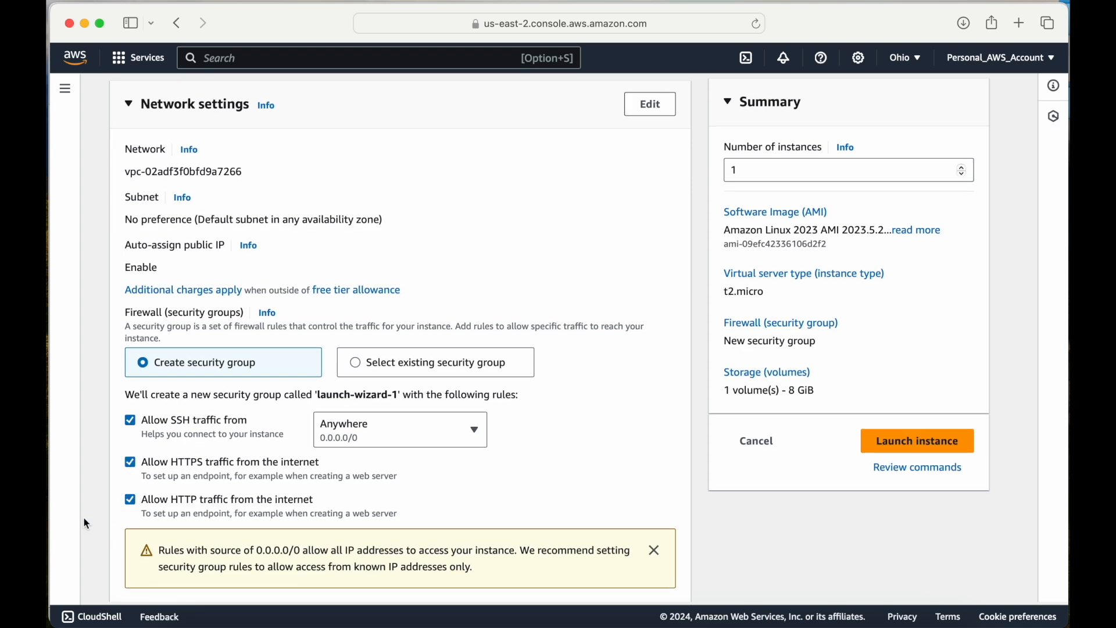
scroll(96, 514, "down", 3)
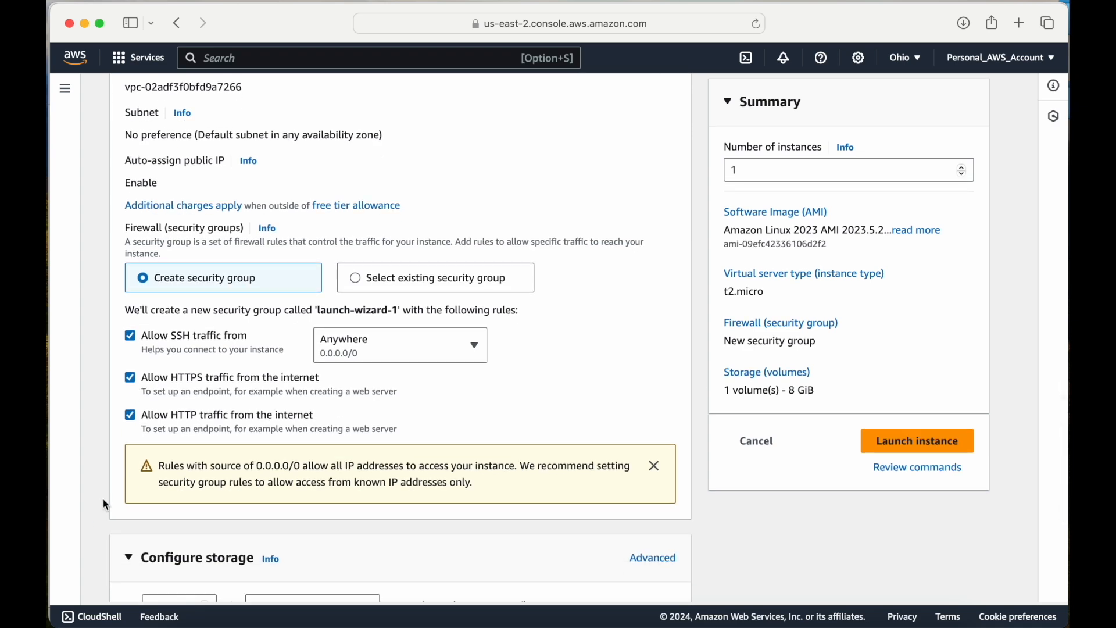
scroll(103, 499, "down", 10)
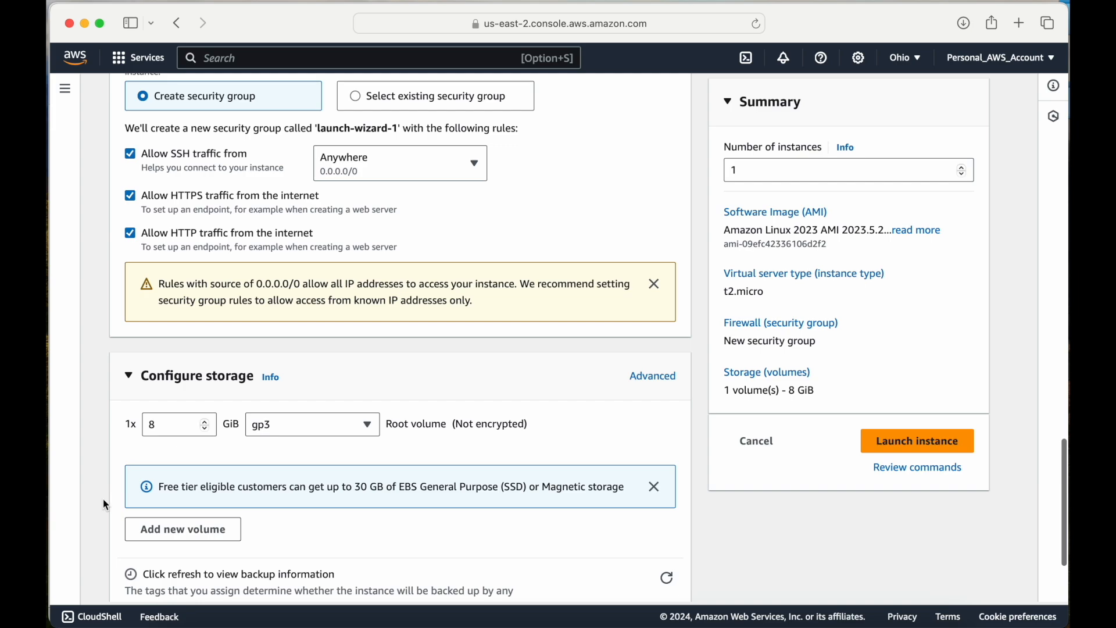
scroll(103, 499, "down", 2)
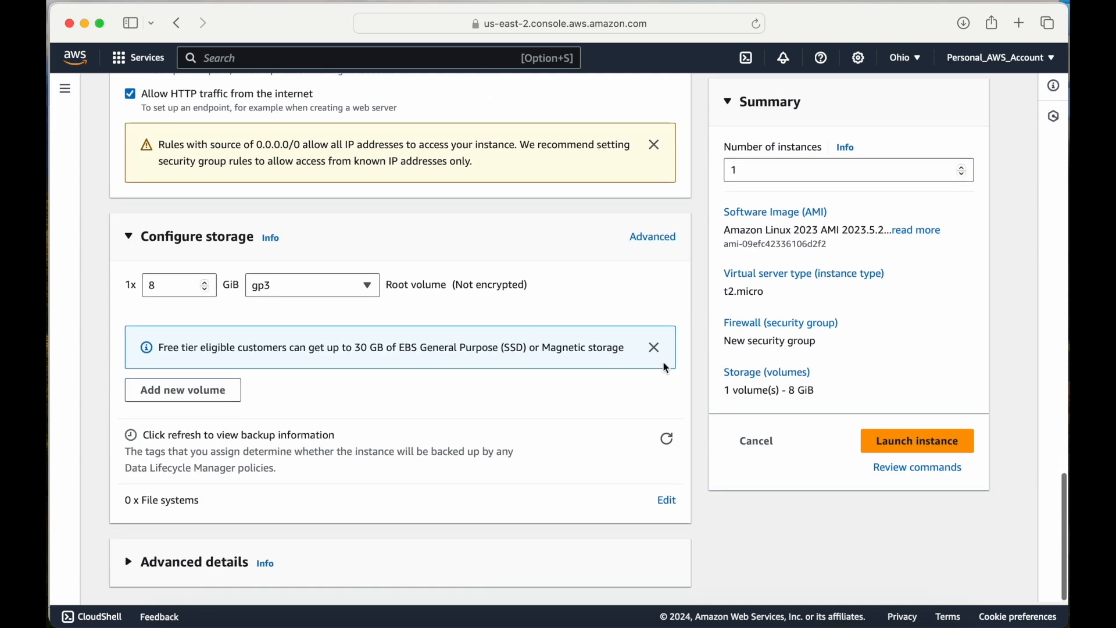
scroll(666, 368, "up", 20)
scroll(666, 368, "up", 7)
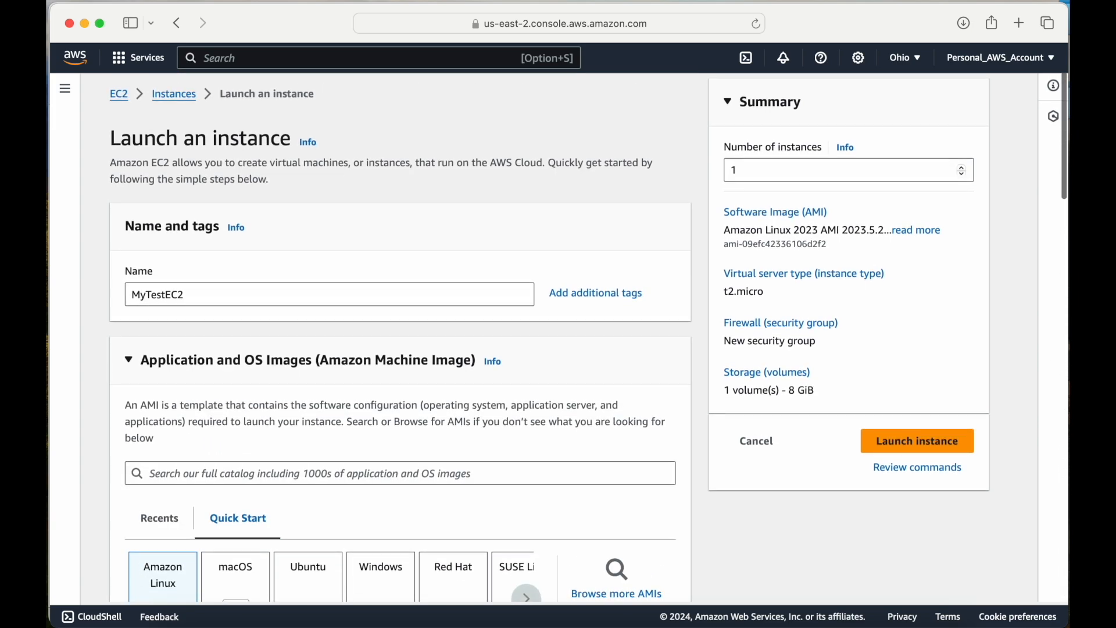
left_click(936, 443)
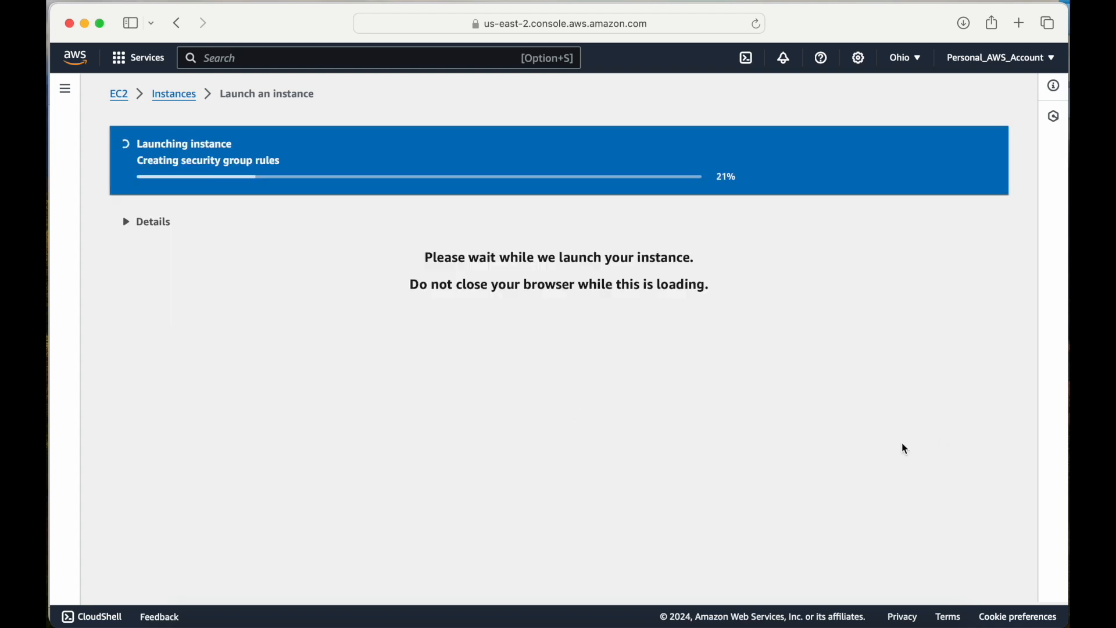
Filter Instances to Running, open MyTestEC2, and view its SSH client connect instructions
key("super+Tab")
key("super+Tab")
key("super+Tab")
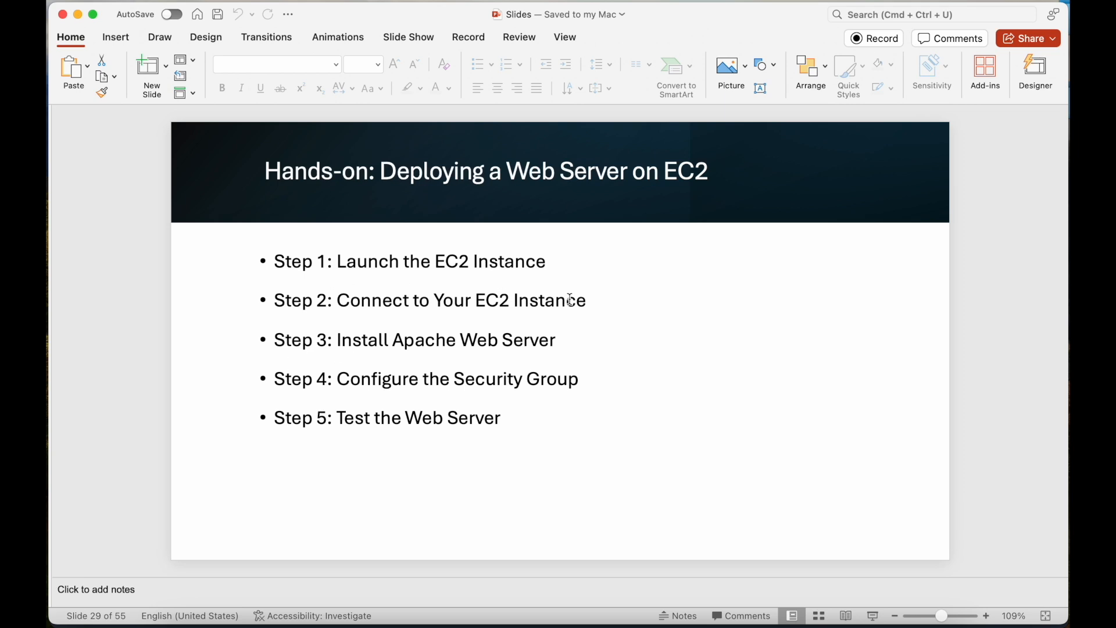
left_click(234, 626)
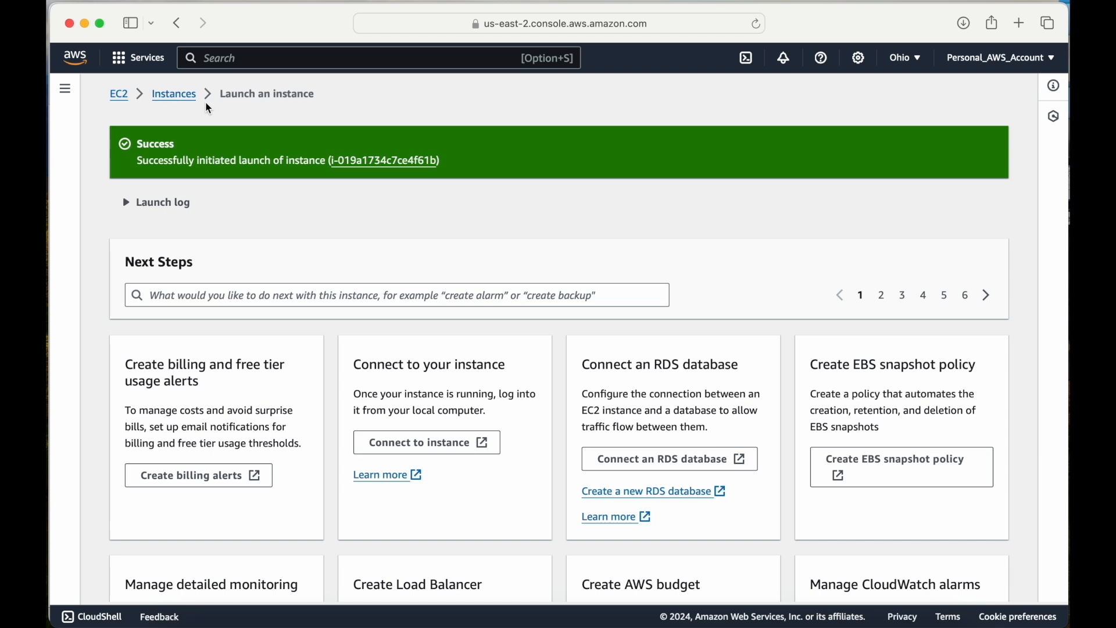
left_click(170, 95)
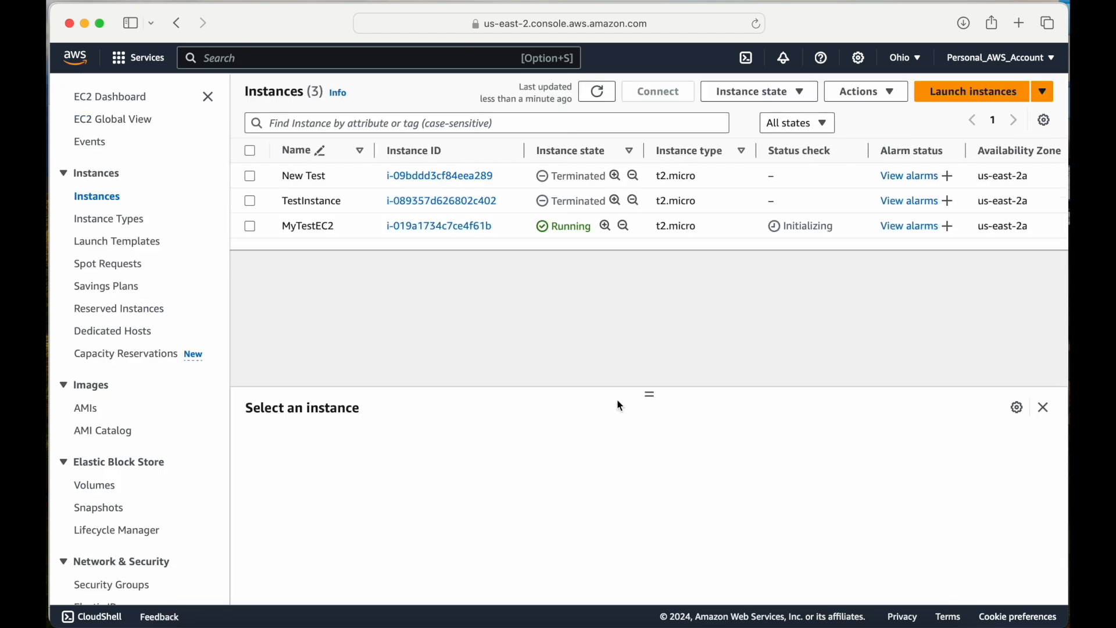
left_click(794, 123)
left_click(822, 170)
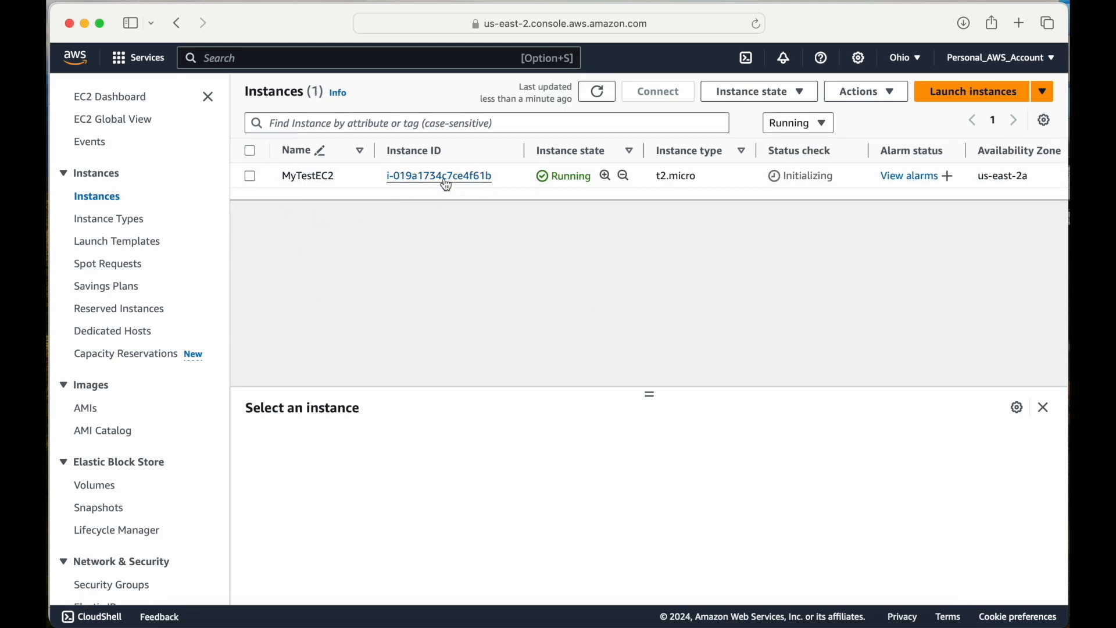
left_click(416, 180)
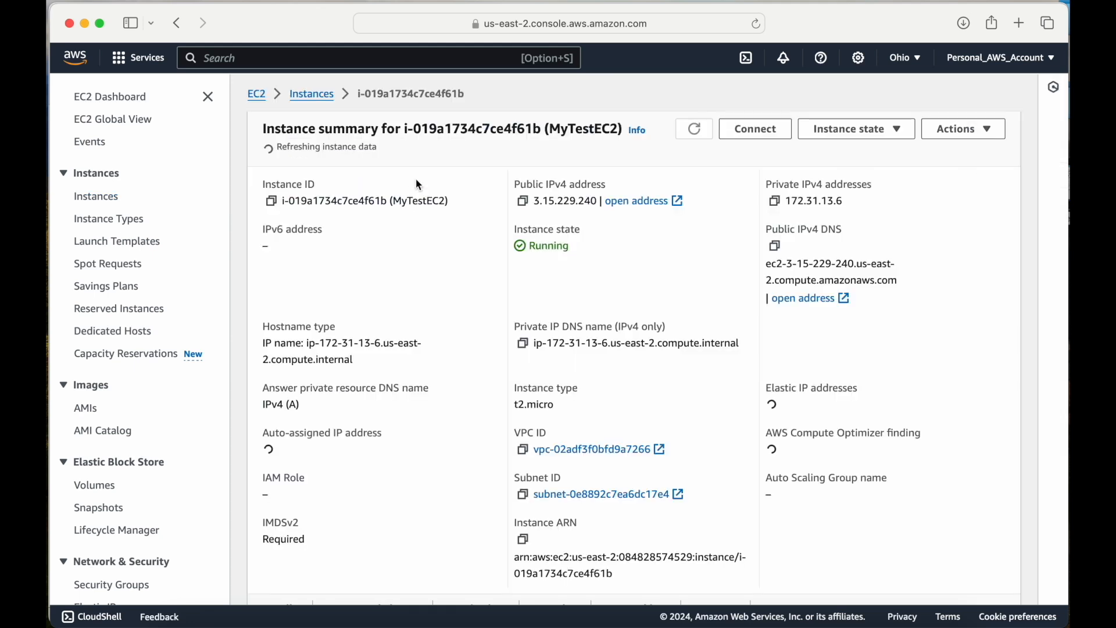
left_click(765, 129)
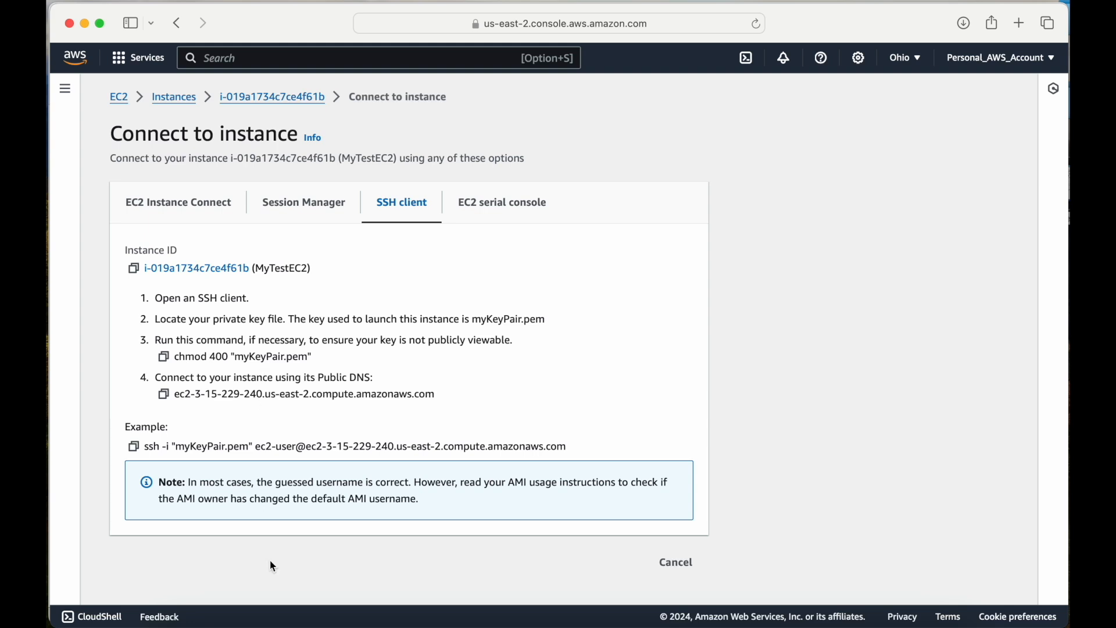
List the folder's files and run chmod 400 "myKeyPair.pem" in Terminal
left_click(386, 618)
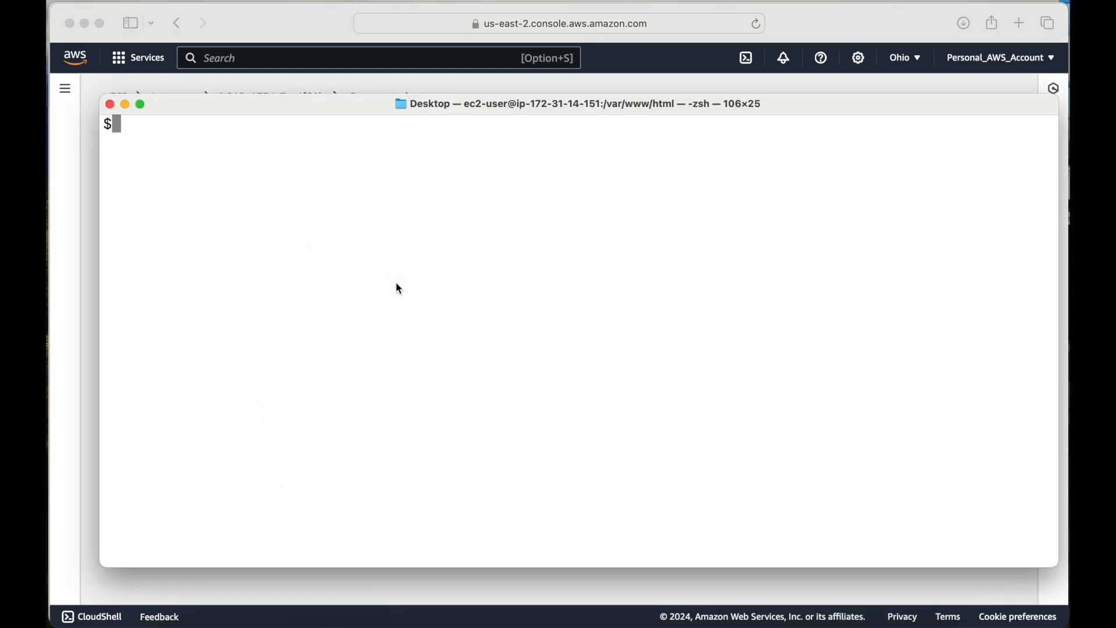
type("pwd")
key("BackSpace")
key("BackSpace")
key("BackSpace")
type("ls")
key("Return")
key("super+Tab")
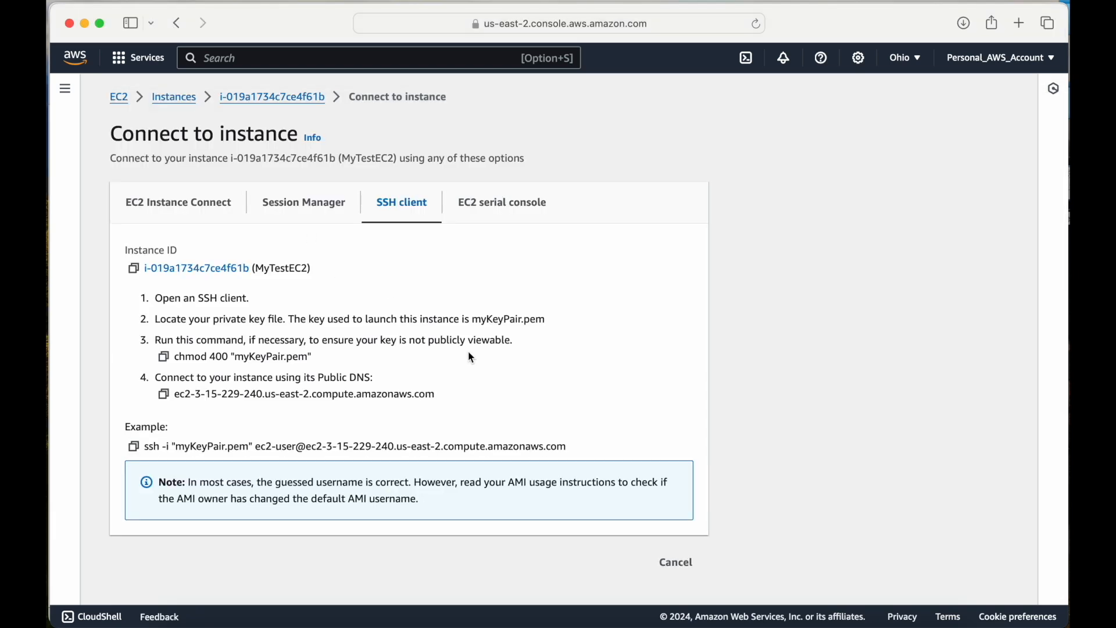
left_click_drag(174, 356, 312, 356)
key("super+c")
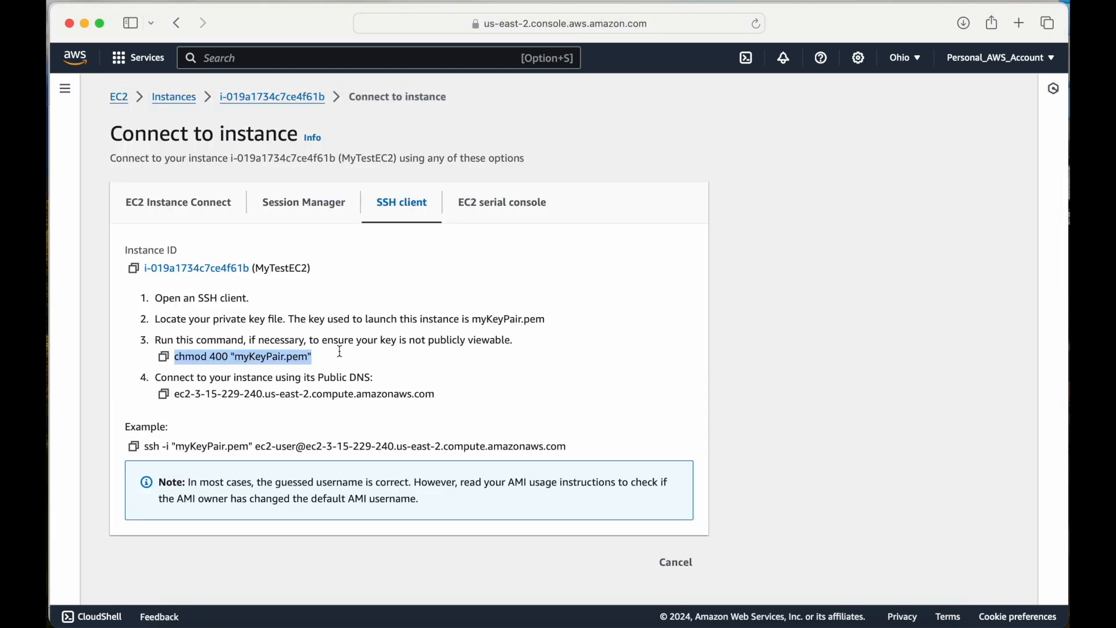
key("super+Tab")
key("super+v")
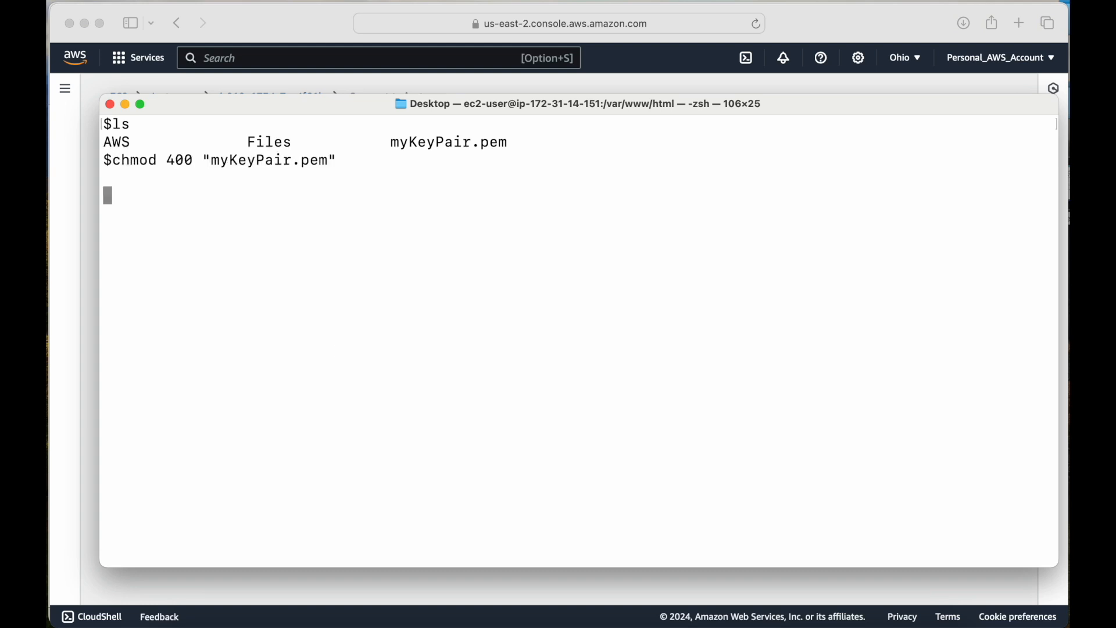
Run the copied ssh command as ec2-user, accept the host with yes, and clear the screen
key("super+Tab")
left_click_drag(145, 450, 561, 450)
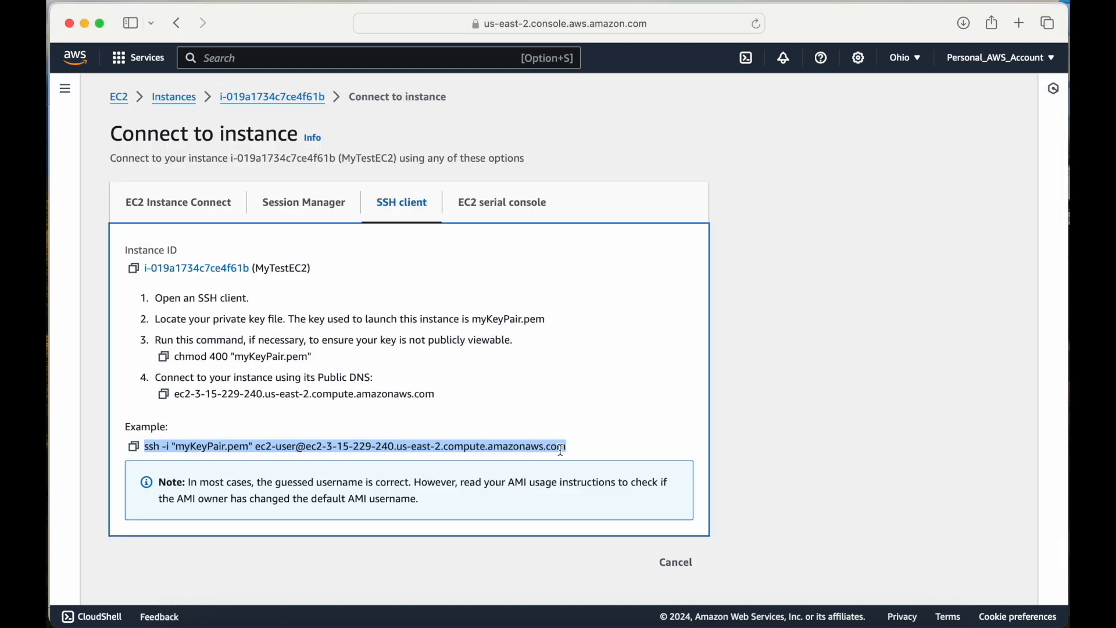
key("super+c")
key("super+Tab")
key("super+v")
key("Return")
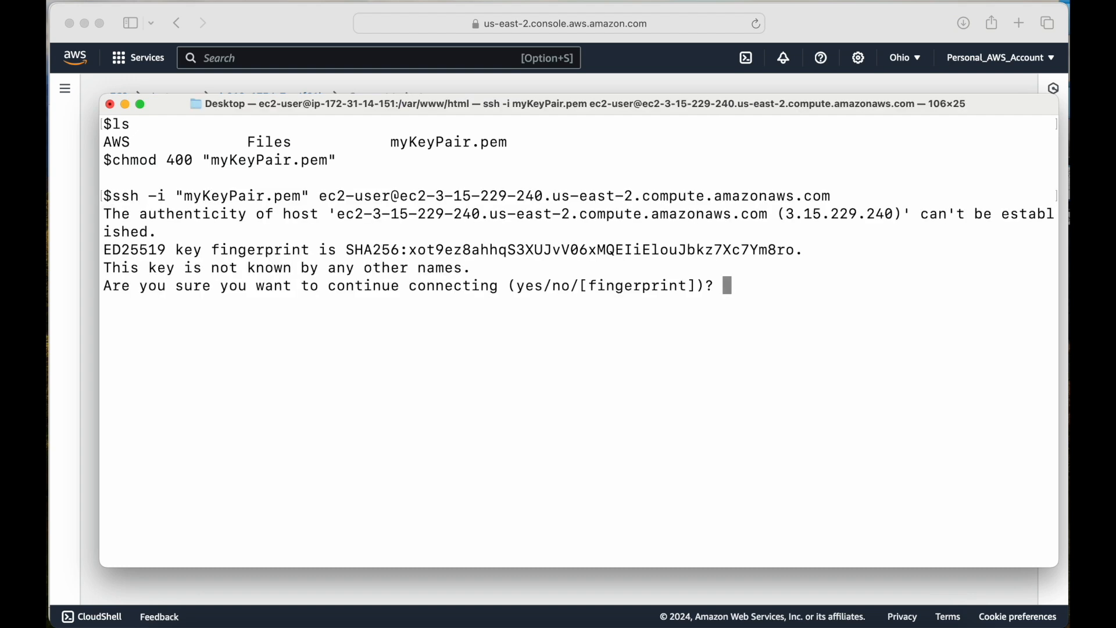
type("yes")
key("Return")
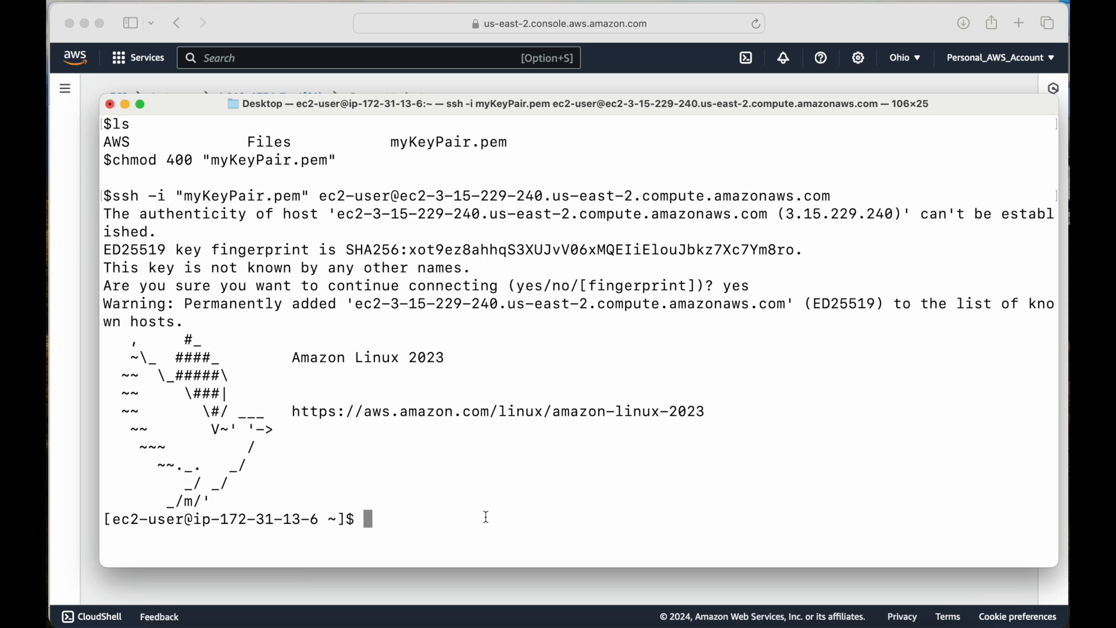
type("clear")
key("Return")
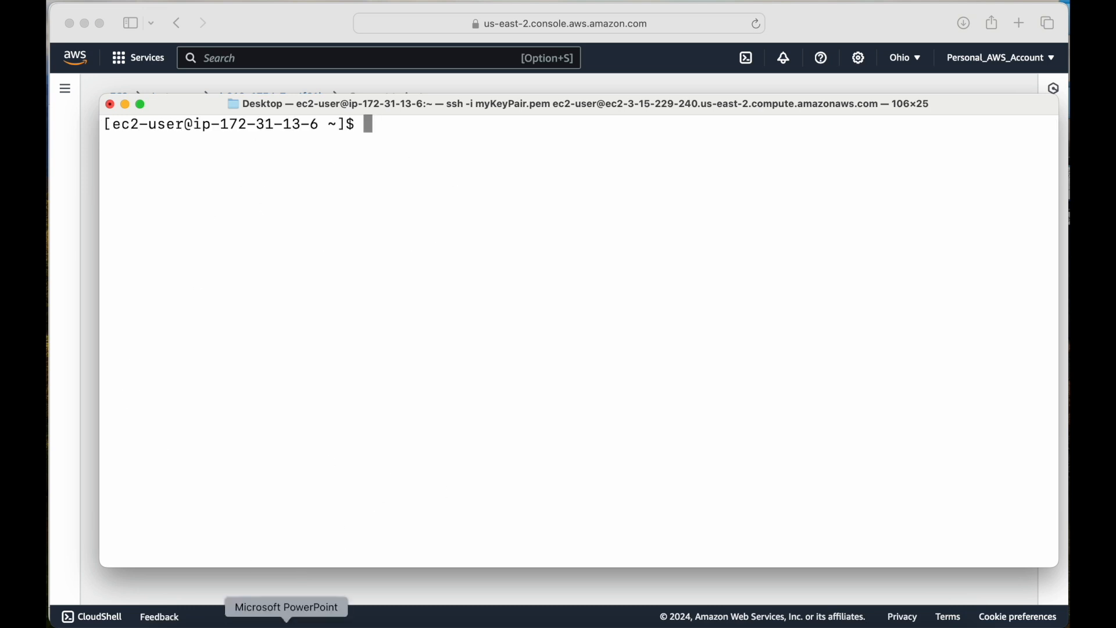
Run sudo yum update -y on the instance (nothing to do) and type sudo yum install httpd -y
left_click(286, 623)
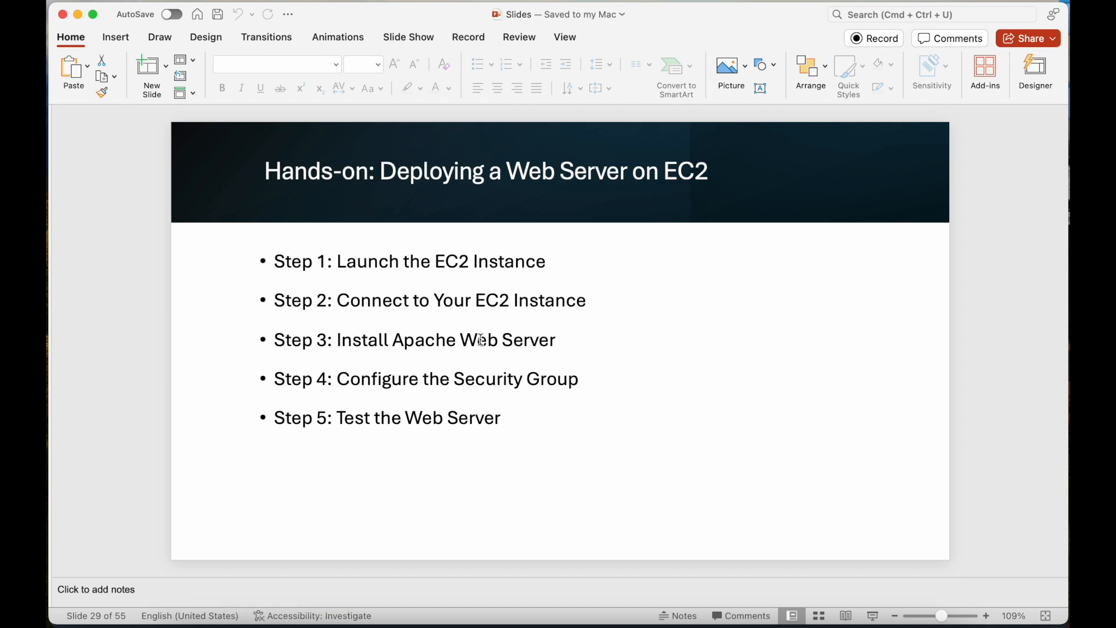
key("super+Tab")
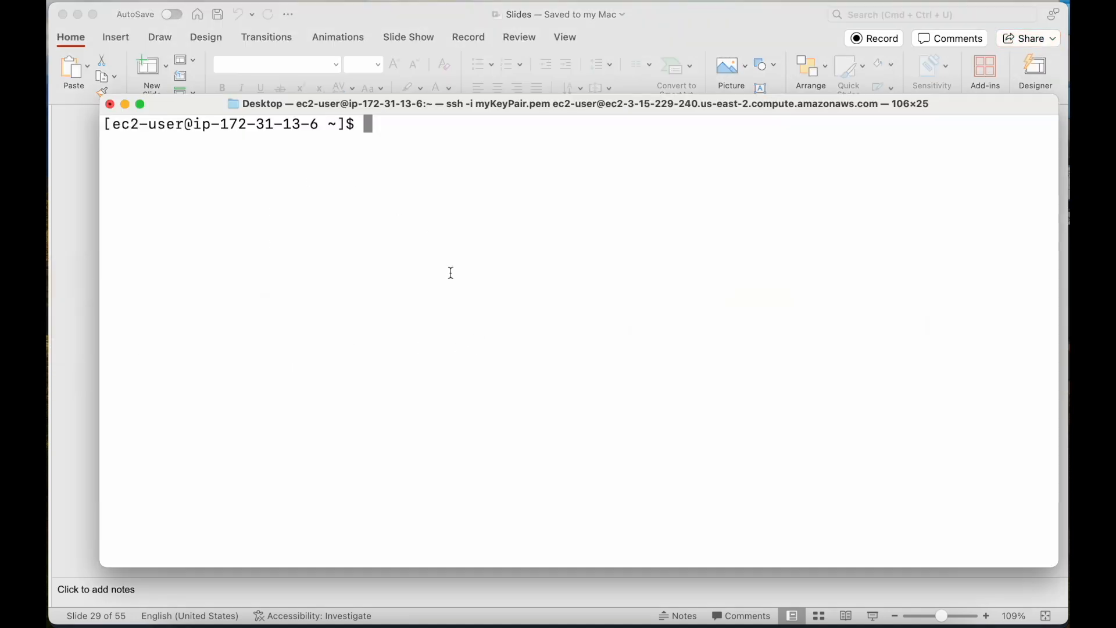
type("sudo yum update ")
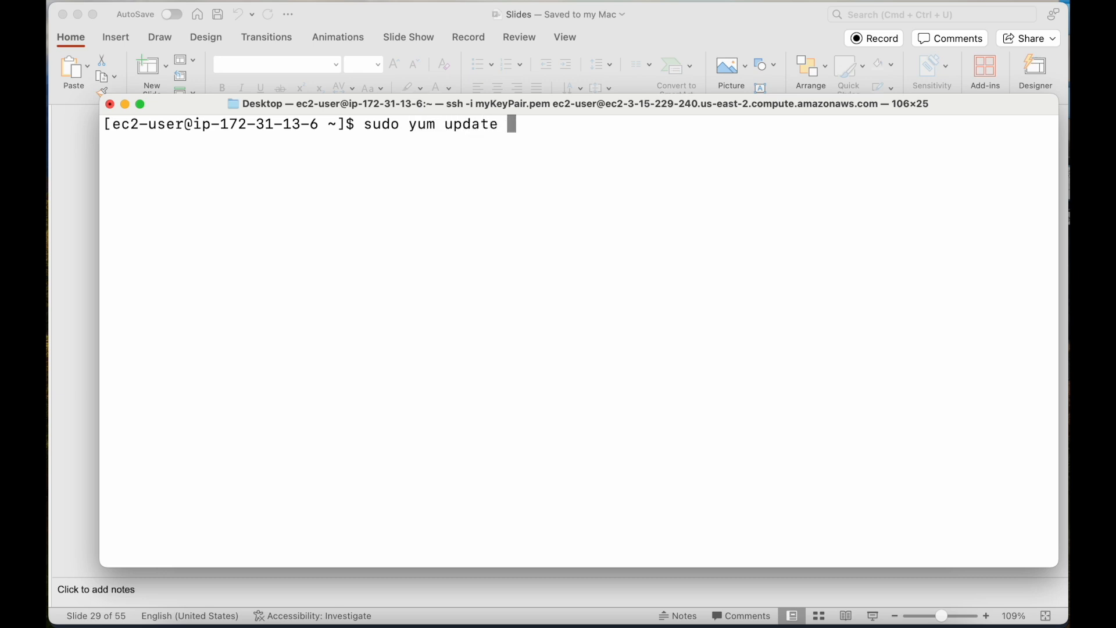
type("-")
type("y")
key("Return")
type("sud")
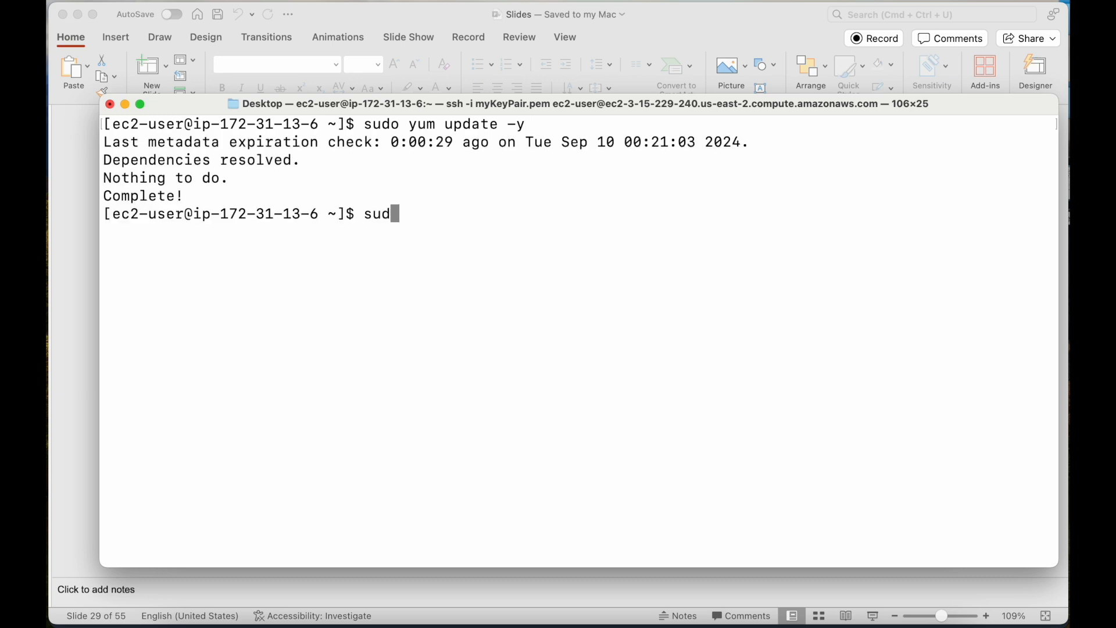
type("o yum install ht")
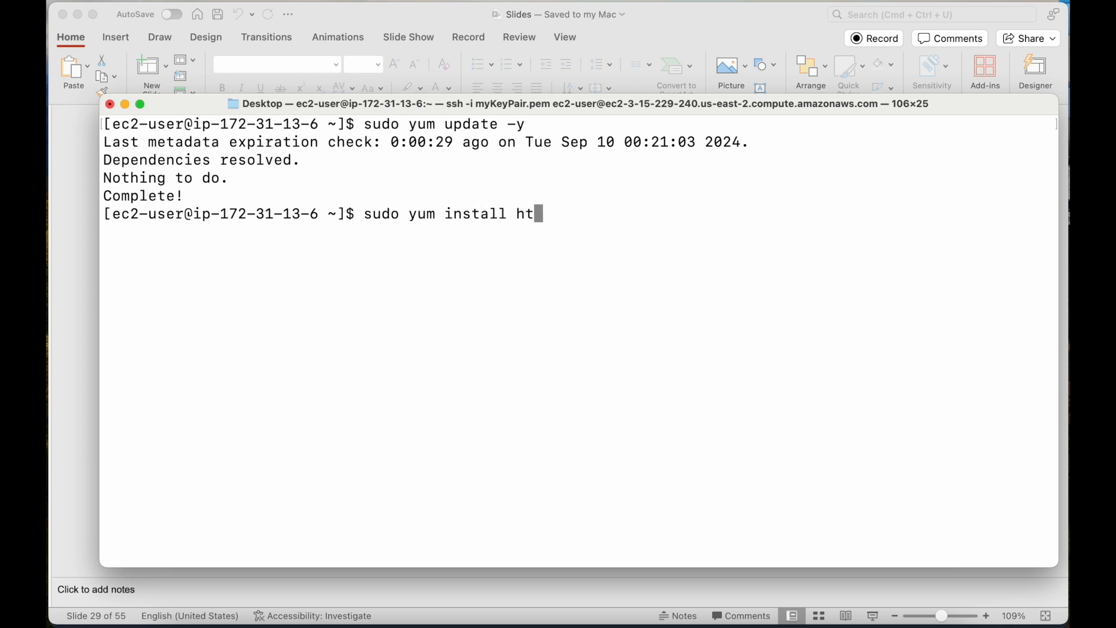
type("tpd -y")
Install httpd, then run sudo systemctl start httpd and sudo systemctl enable httpd
key("Return")
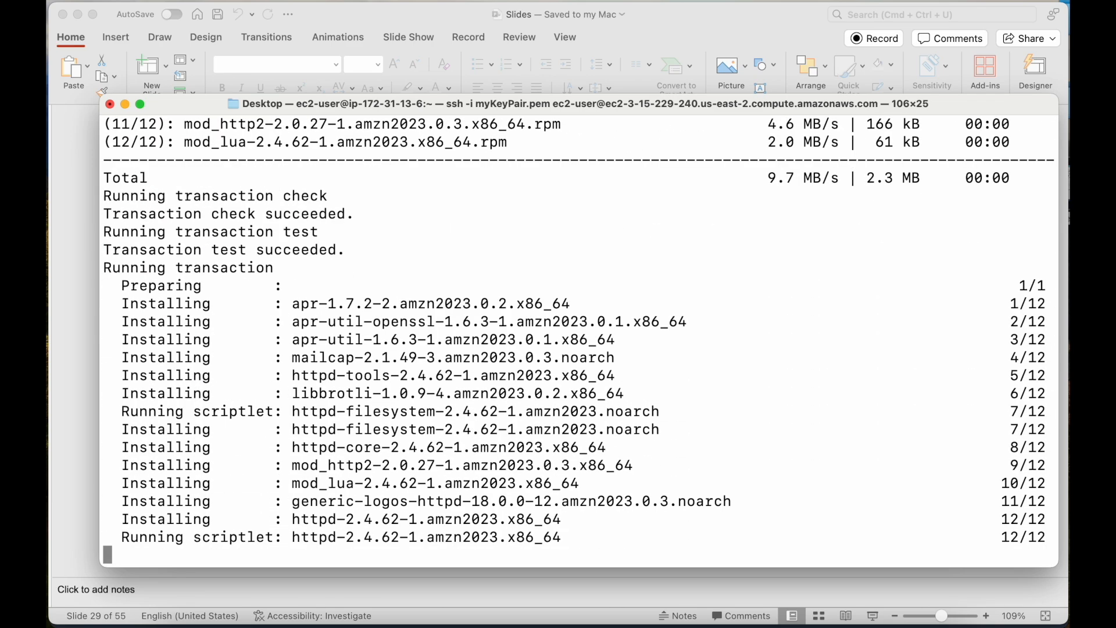
type("sudo ")
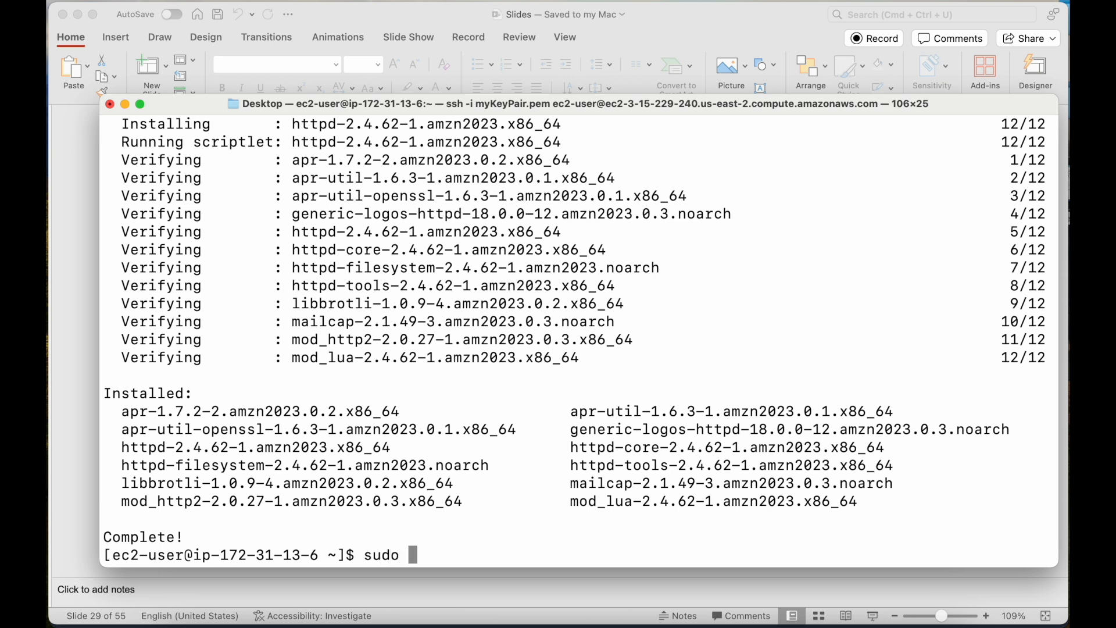
type("systemct")
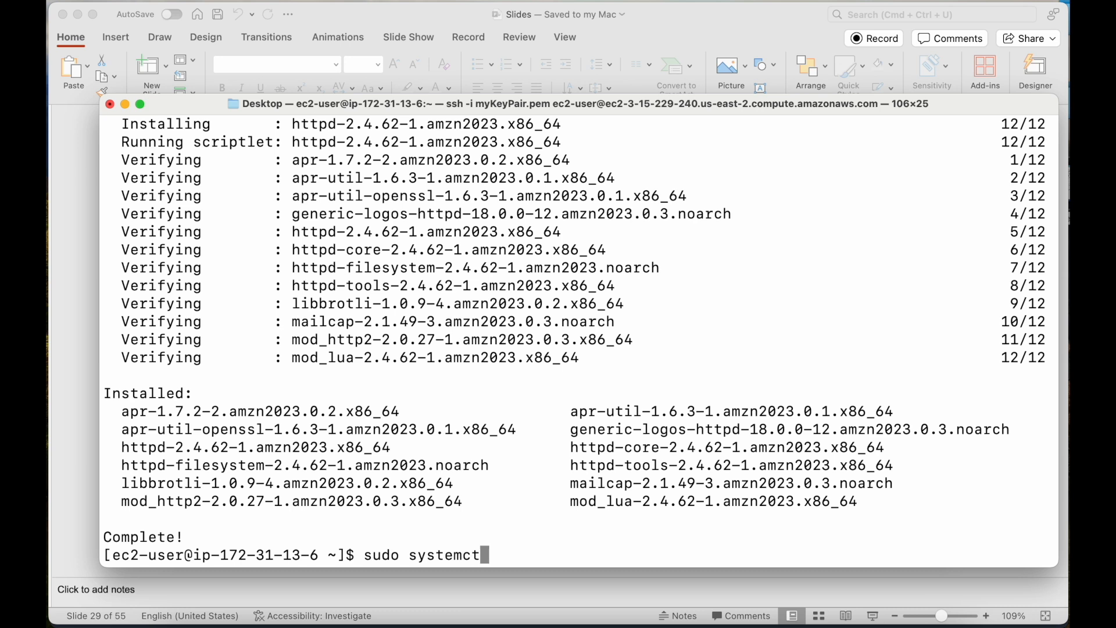
type("lstart")
key("BackSpace")
key("BackSpace")
key("BackSpace")
key("BackSpace")
key("BackSpace")
type("start httpd")
key("Return")
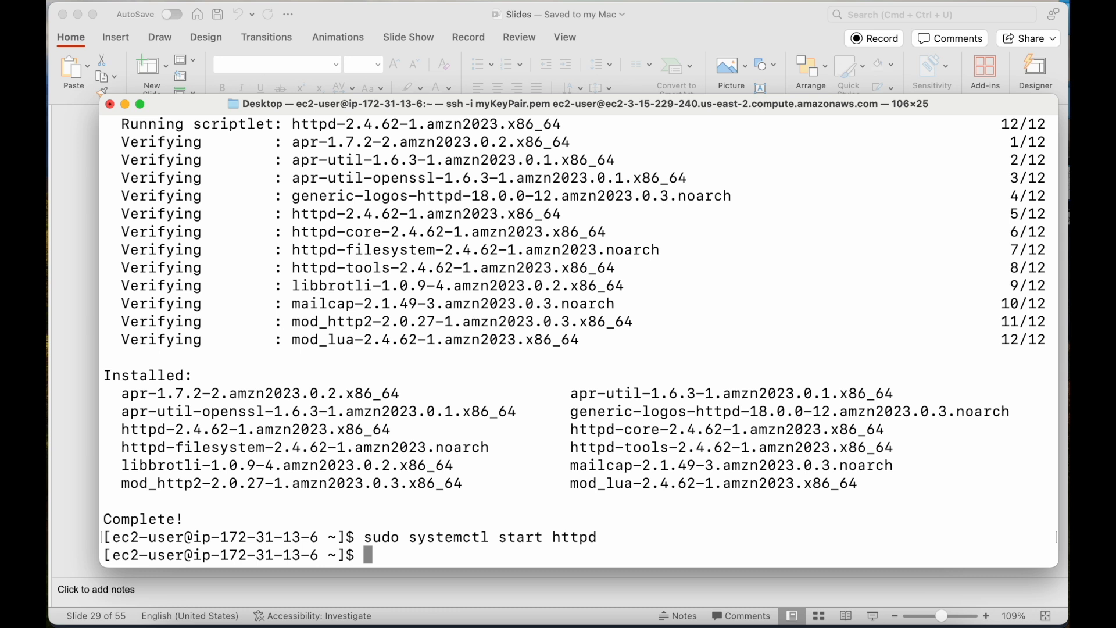
type("sudo syst")
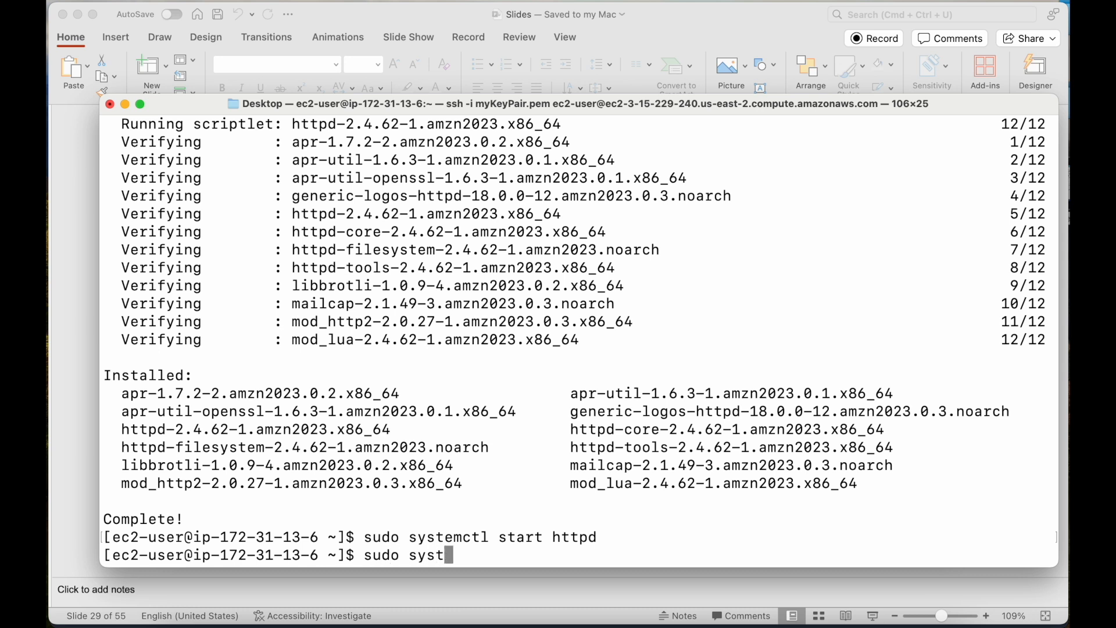
type("emctl enable httpd")
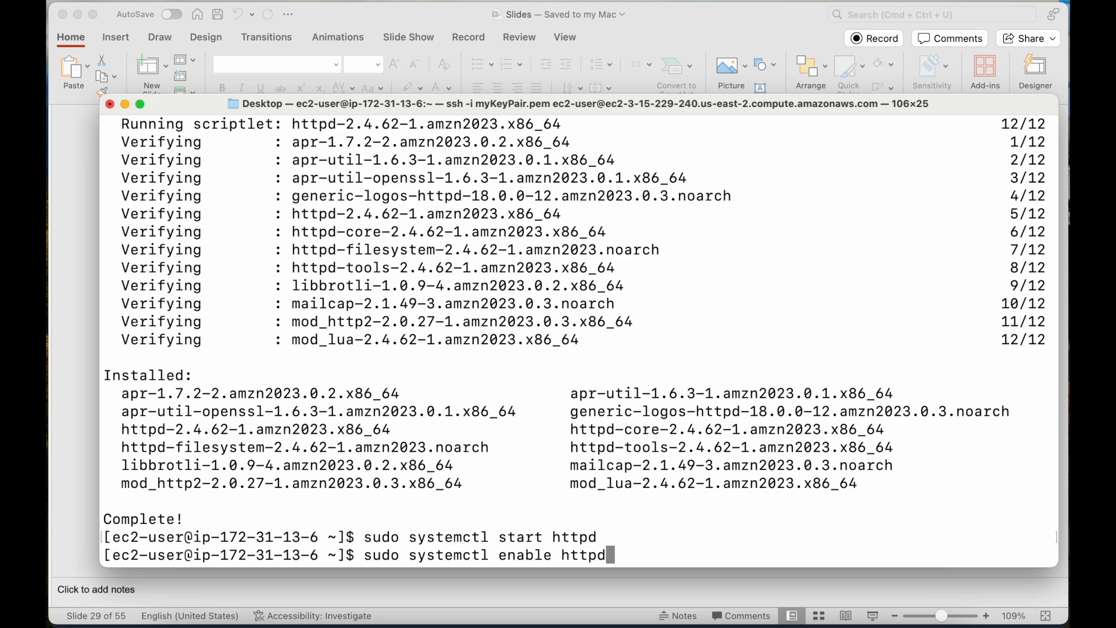
key("Return")
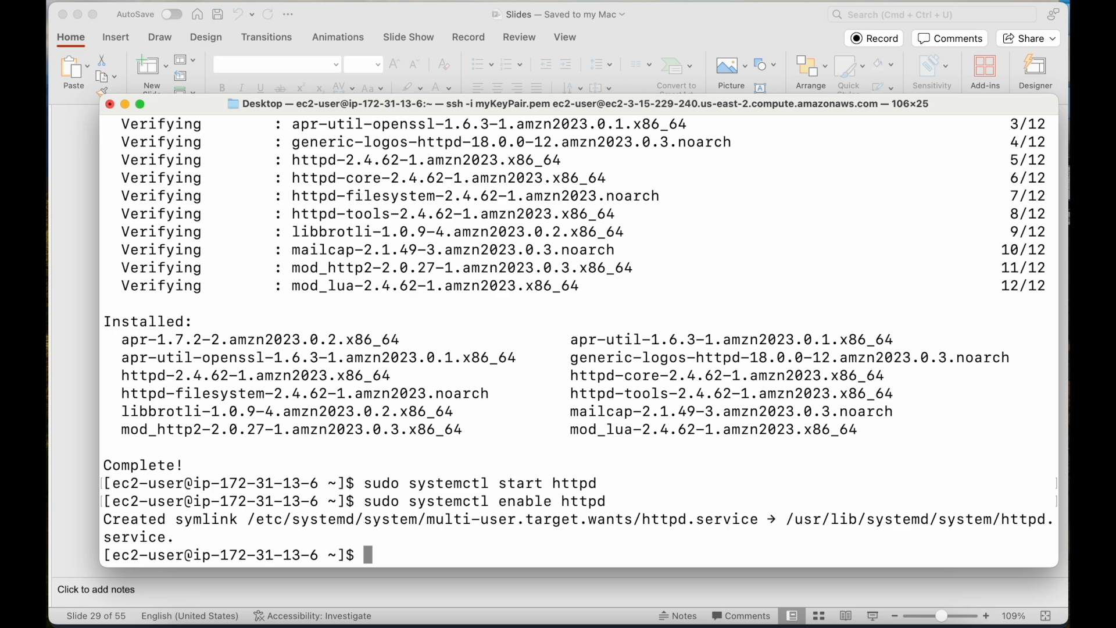
left_click(236, 627)
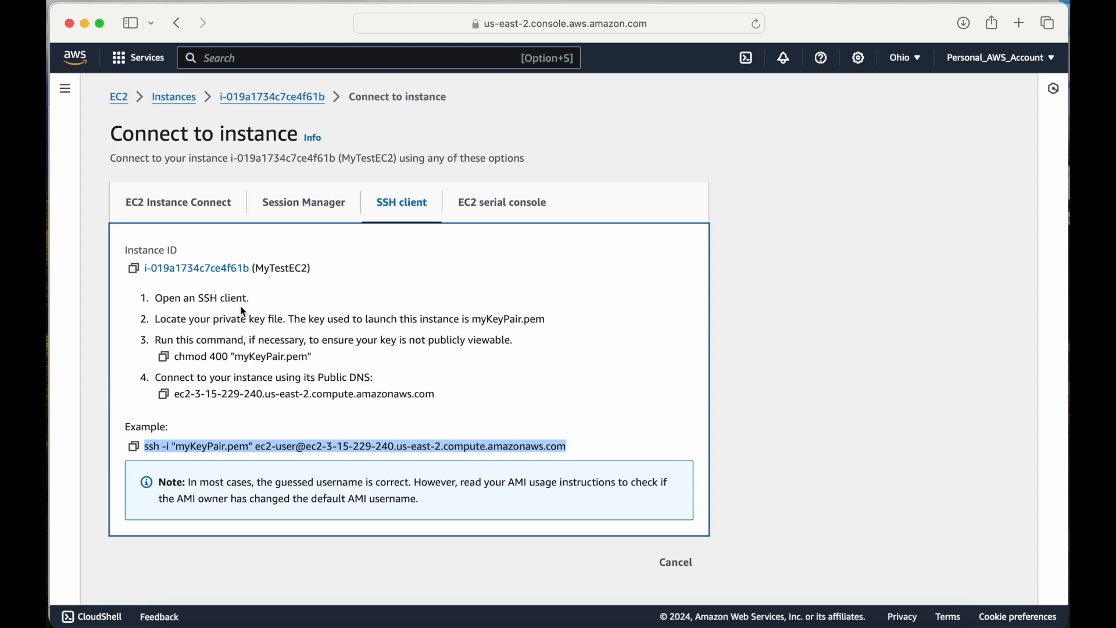
Filter the EC2 instances list to Running and select MyTestEC2
left_click(183, 98)
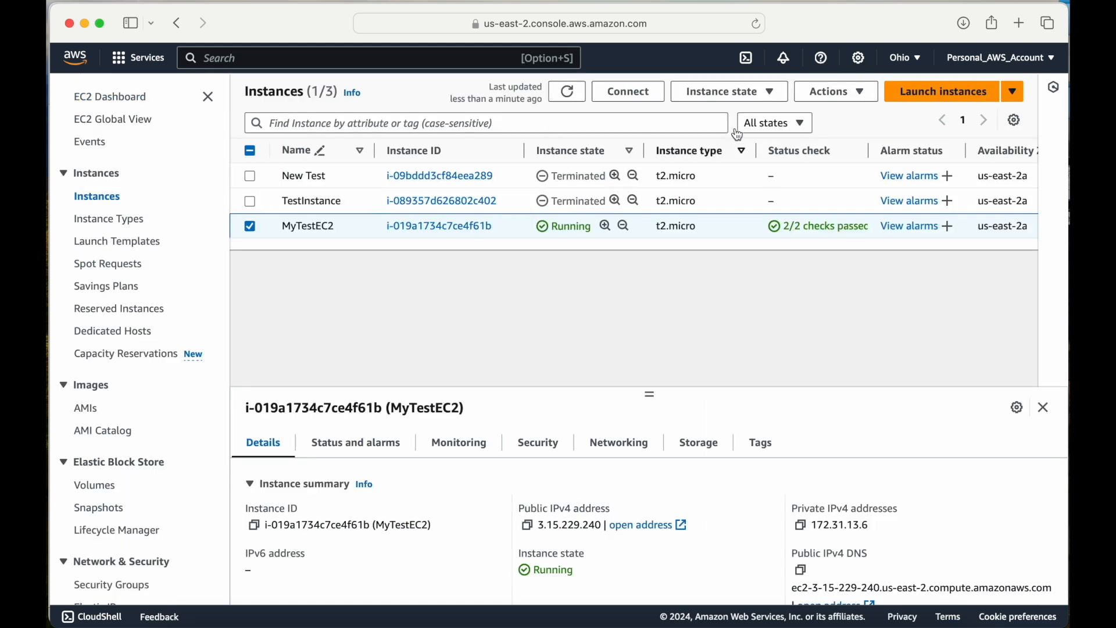
left_click(762, 125)
left_click(791, 173)
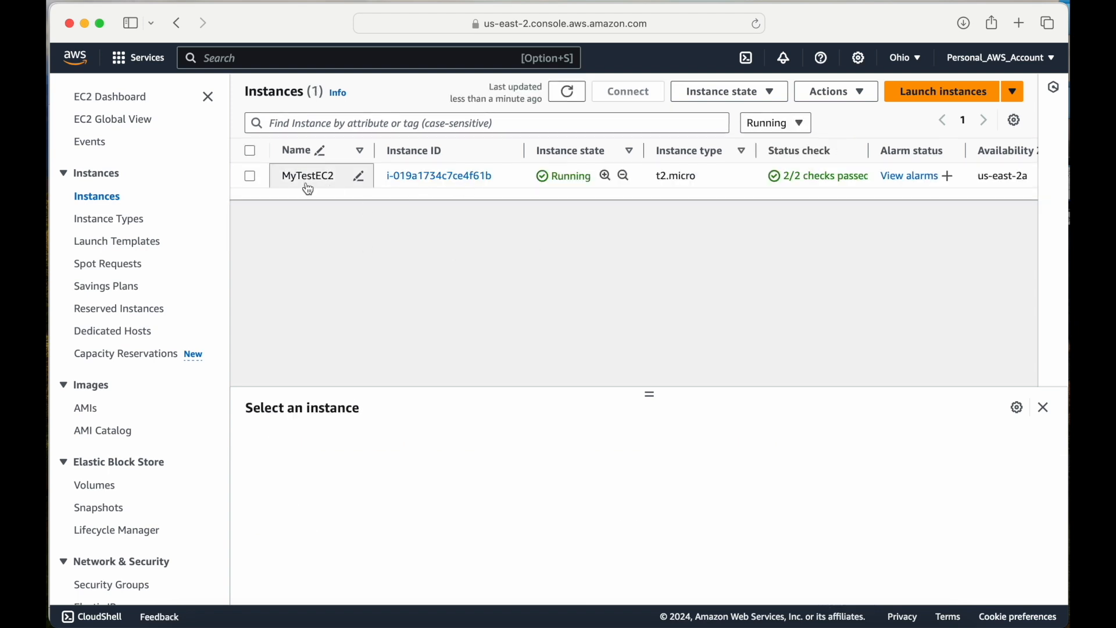
left_click(251, 177)
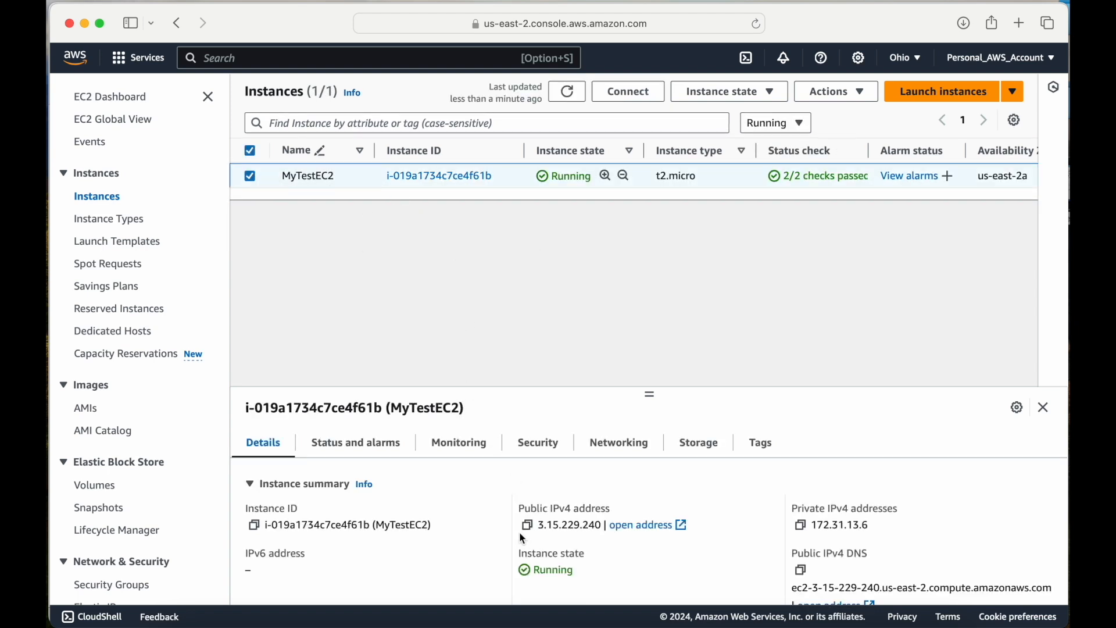
Load public IP 3.15.229.240 in a new tab, showing 'It works!', then return to the console
left_click_drag(539, 526, 604, 527)
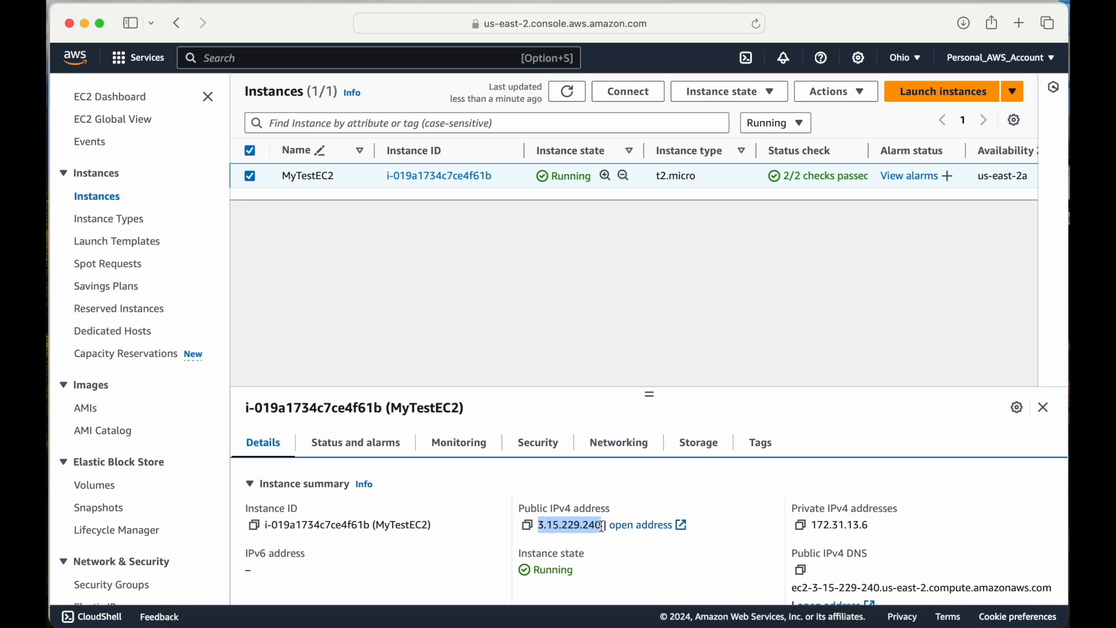
key("super+c")
key("super+t")
key("super+v")
key("Return")
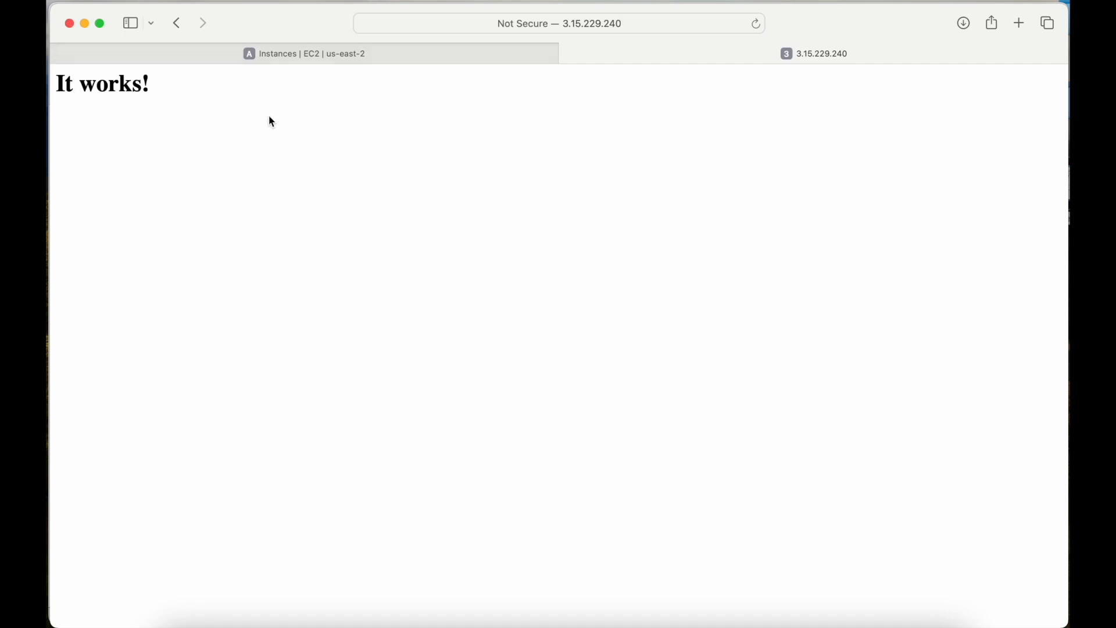
left_click(315, 61)
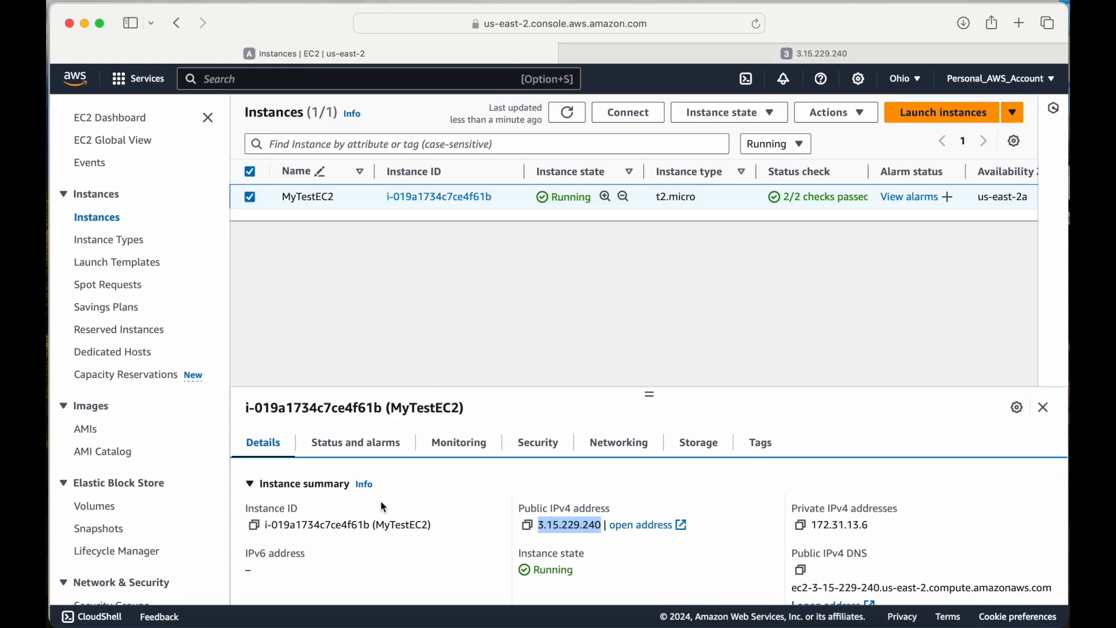
left_click(538, 443)
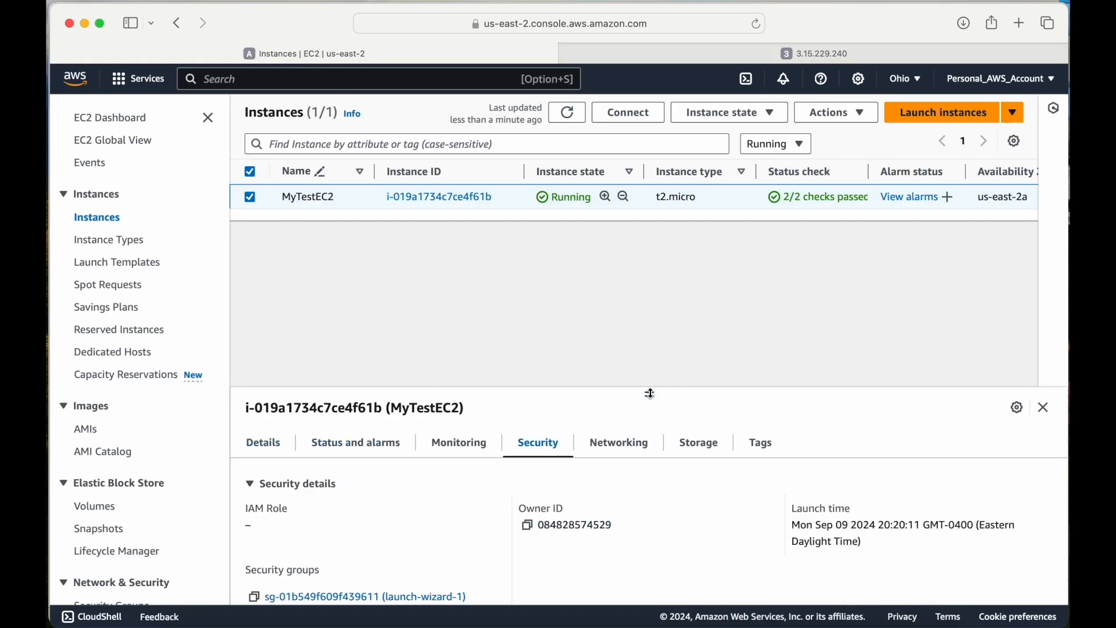
Check MyTestEC2's inbound rules, then open the launch-wizard-1 group from a refreshed Security Groups list
left_click_drag(651, 395, 654, 274)
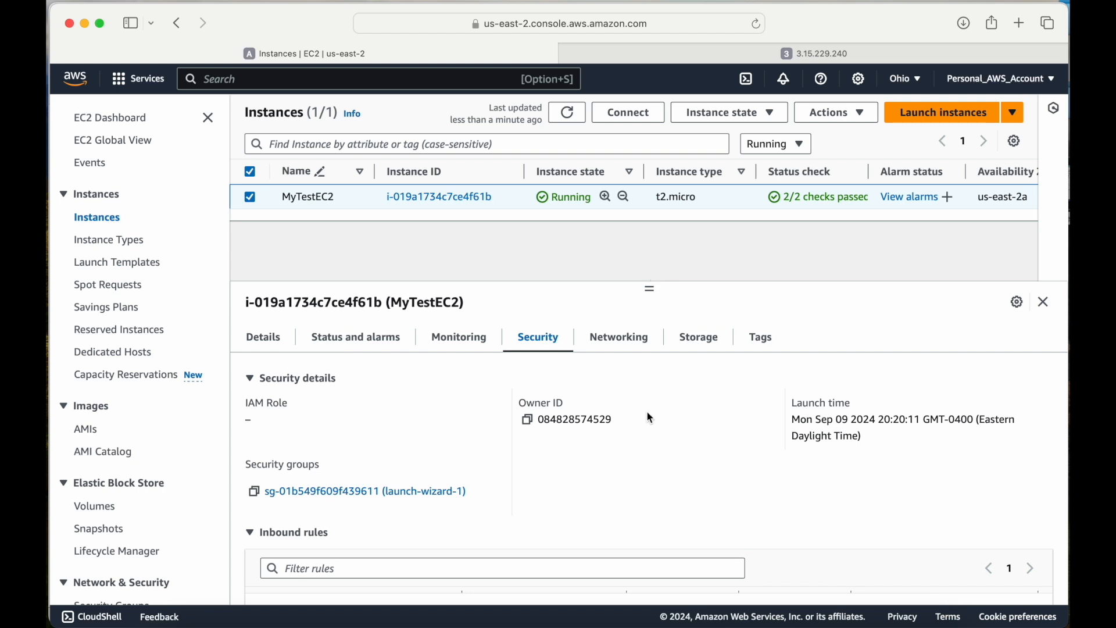
scroll(647, 412, "down", 3)
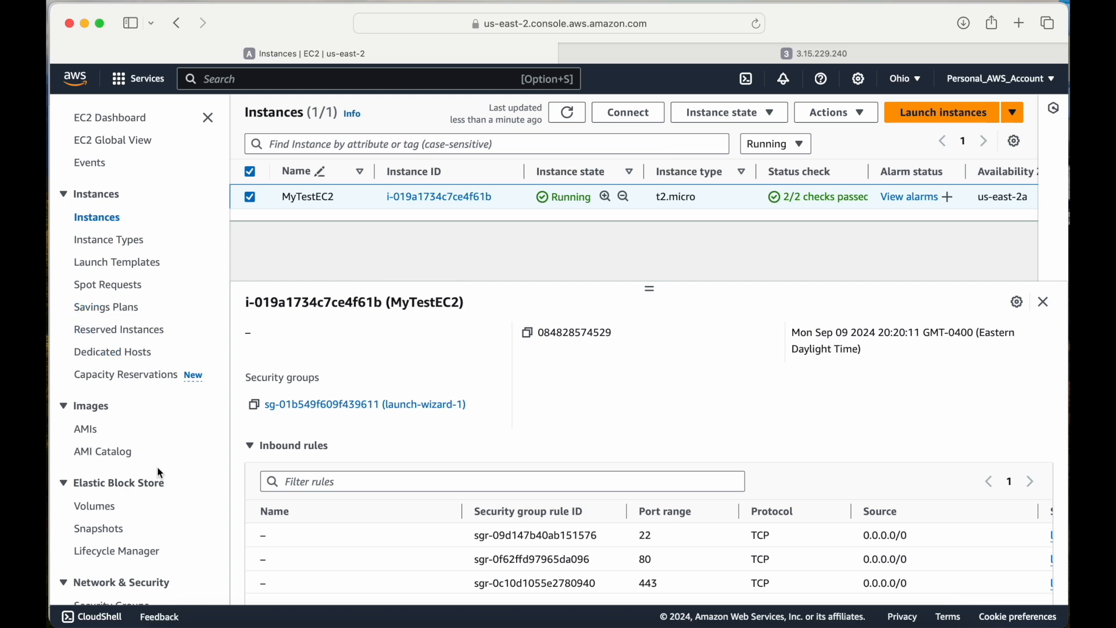
scroll(157, 466, "down", 2)
left_click(131, 552)
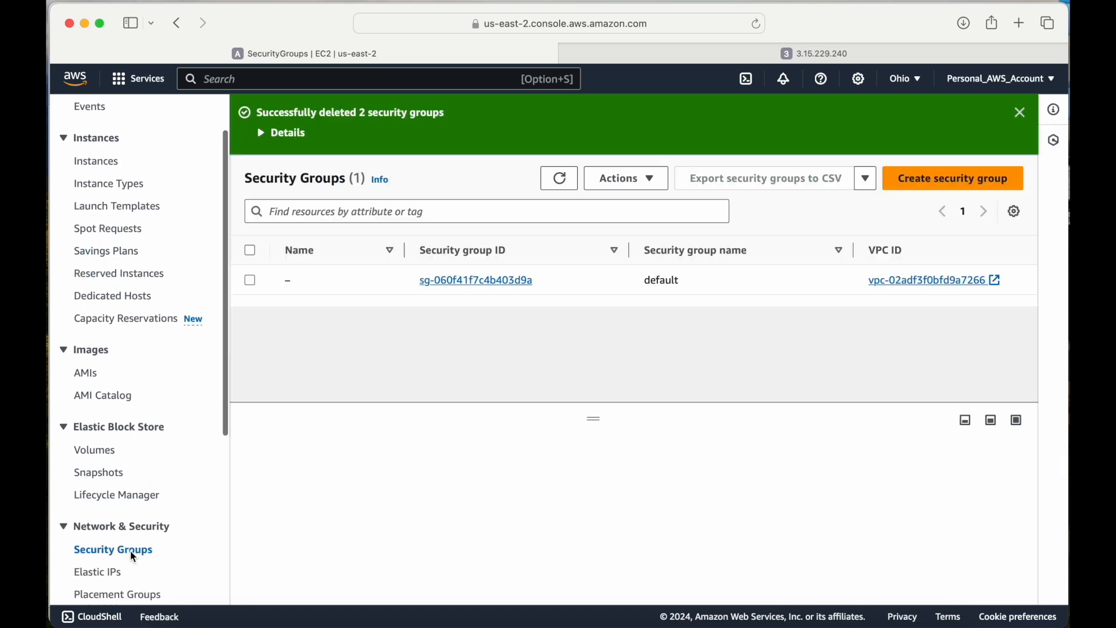
left_click(559, 179)
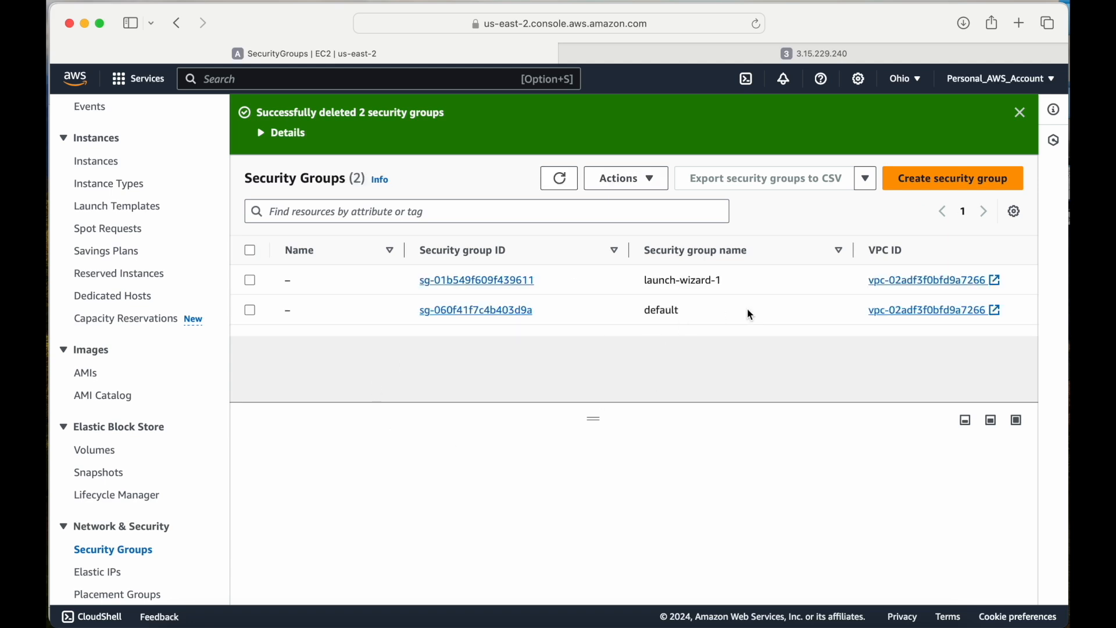
left_click(498, 283)
scroll(563, 409, "down", 3)
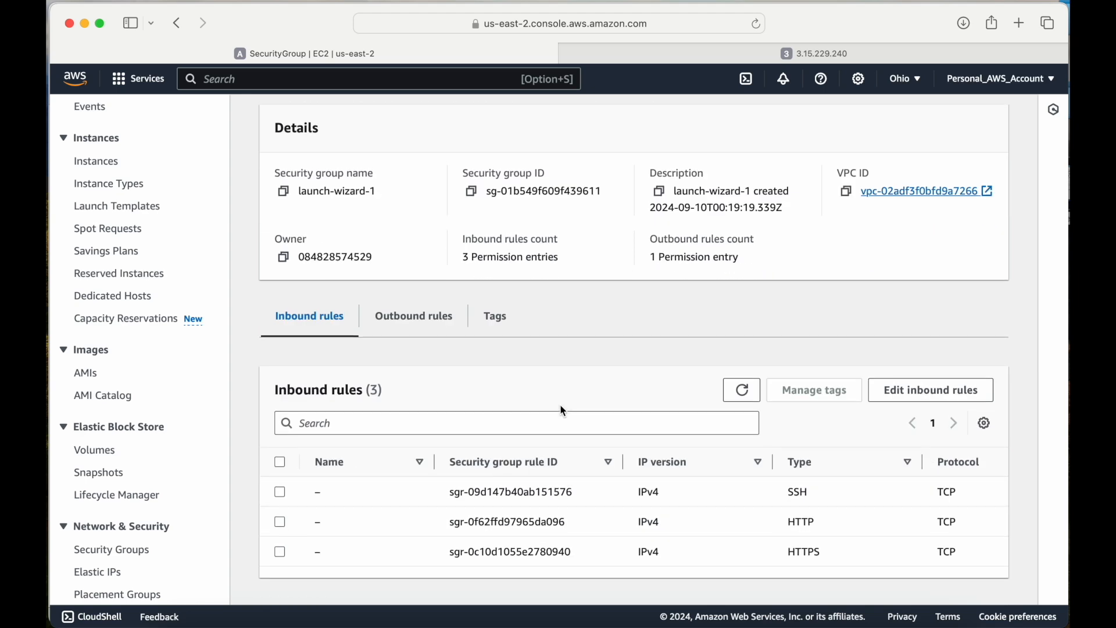
In Edit inbound rules, add an HTTP rule row and delete it, leaving rules unchanged
left_click(954, 393)
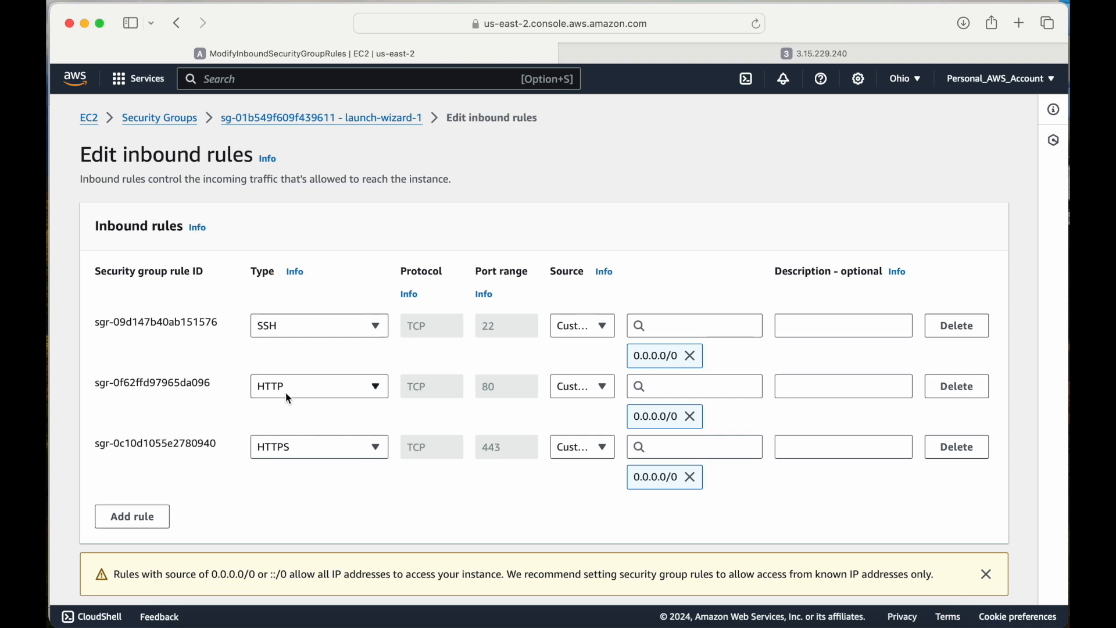
left_click(133, 516)
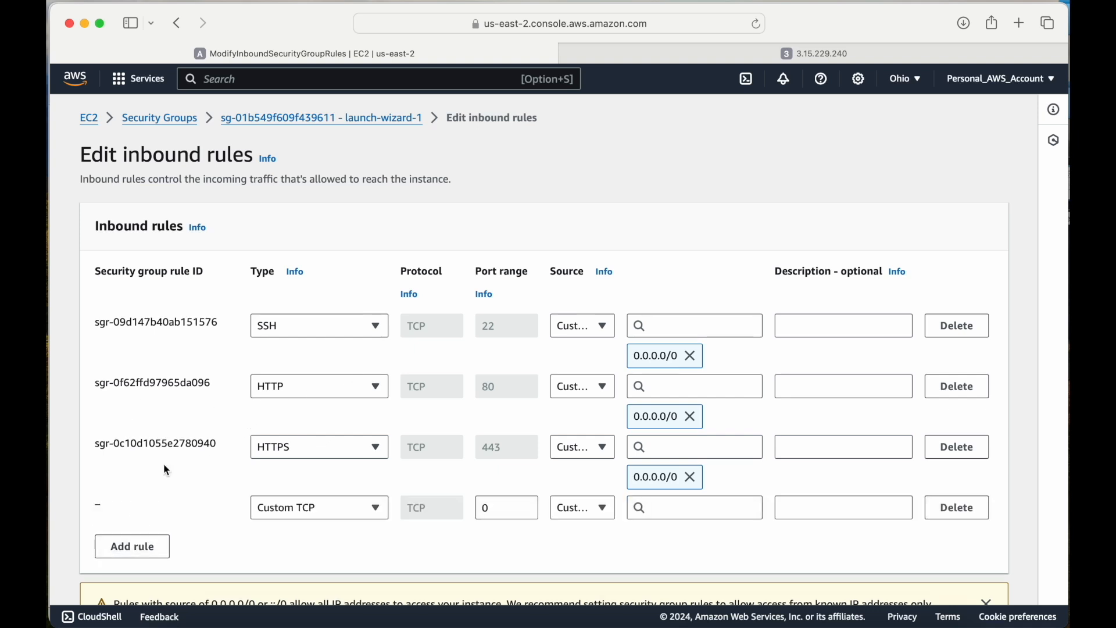
left_click(298, 507)
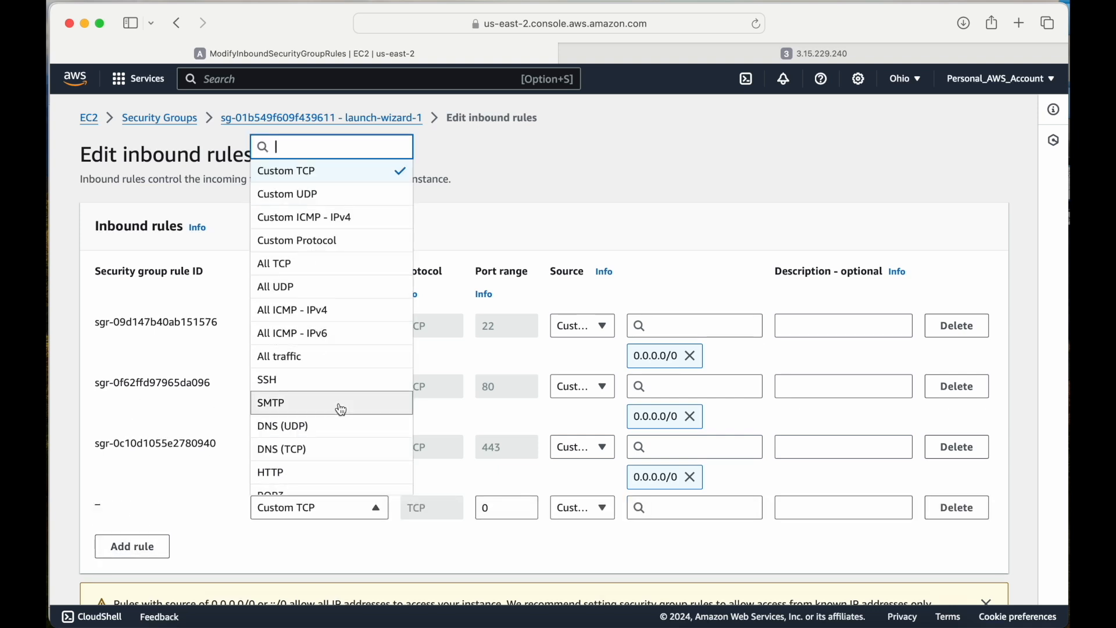
scroll(339, 407, "down", 2)
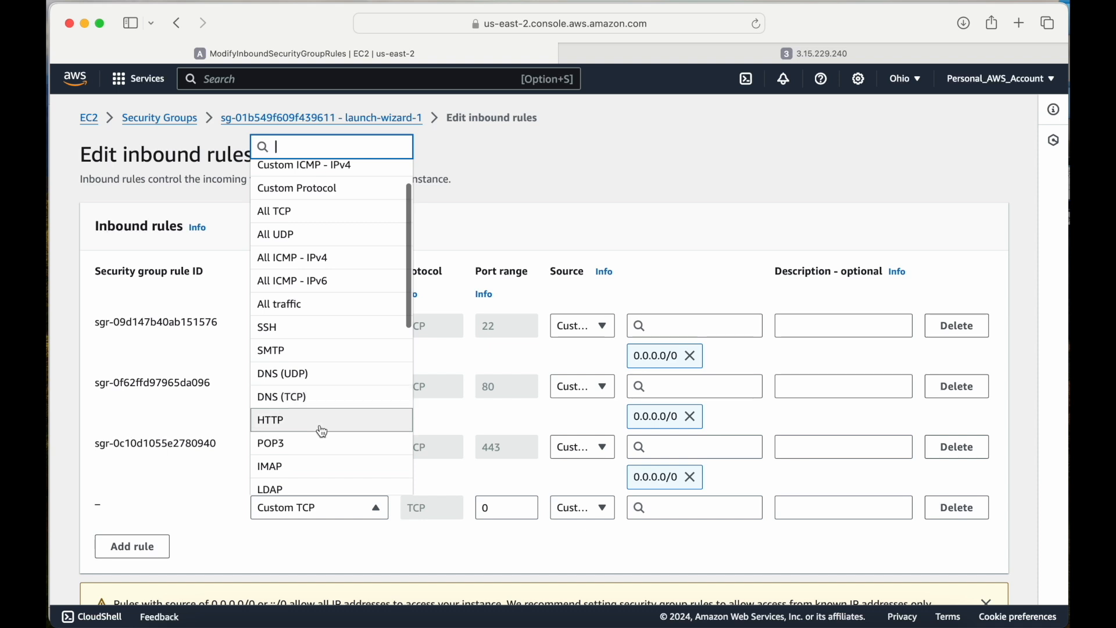
left_click(333, 431)
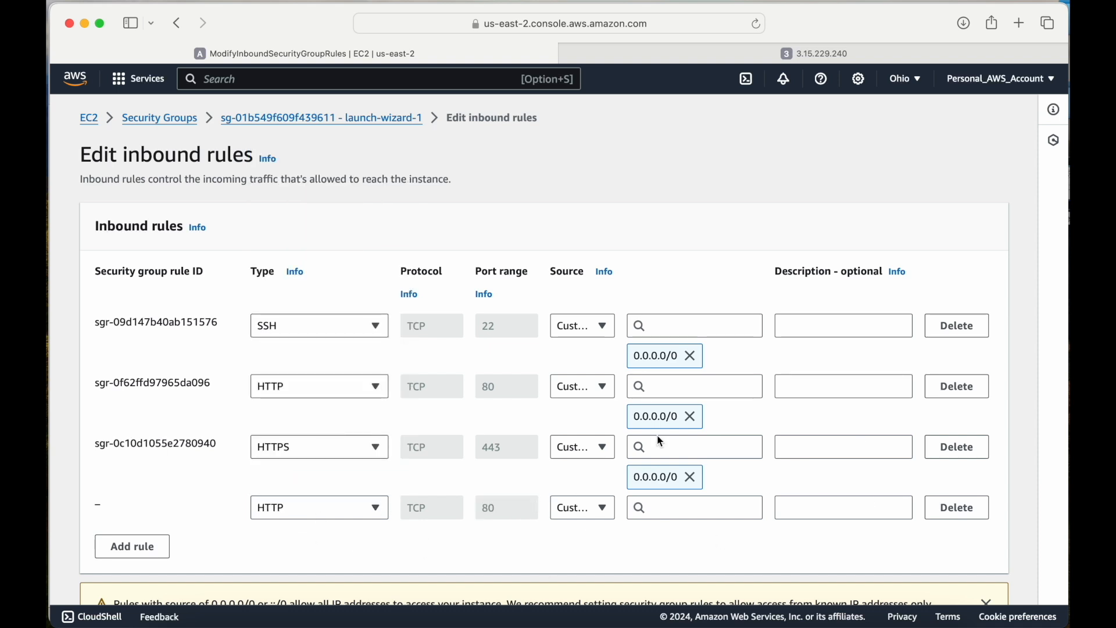
left_click(964, 510)
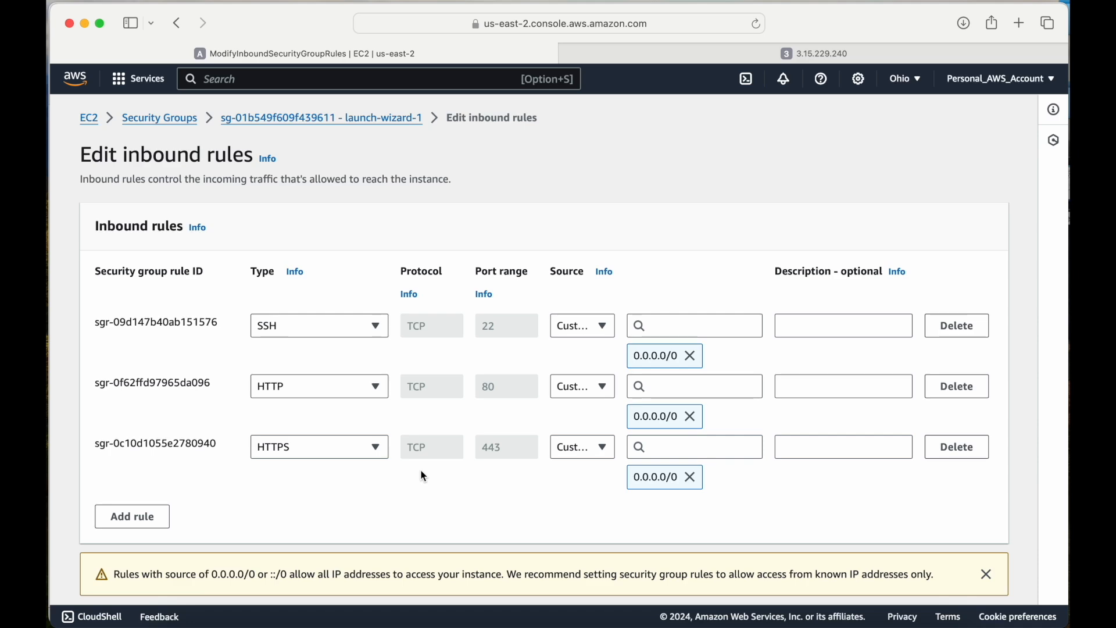
Return to the browser tab showing the 'It works!' page at 3.15.229.240
key("super+Tab")
key("super+Tab")
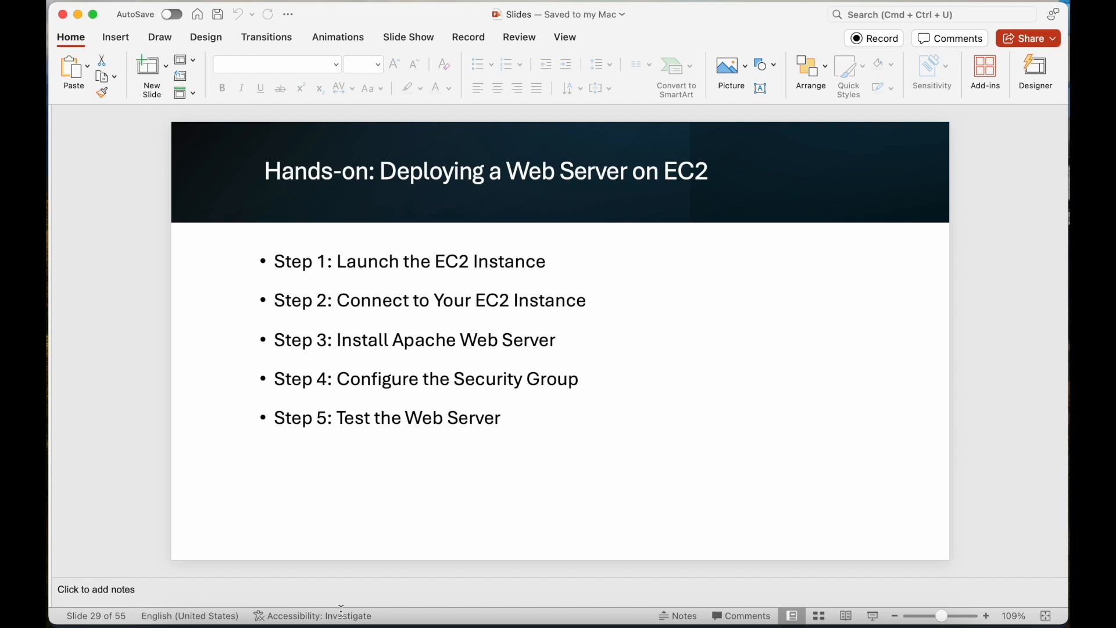
left_click(235, 623)
left_click(671, 52)
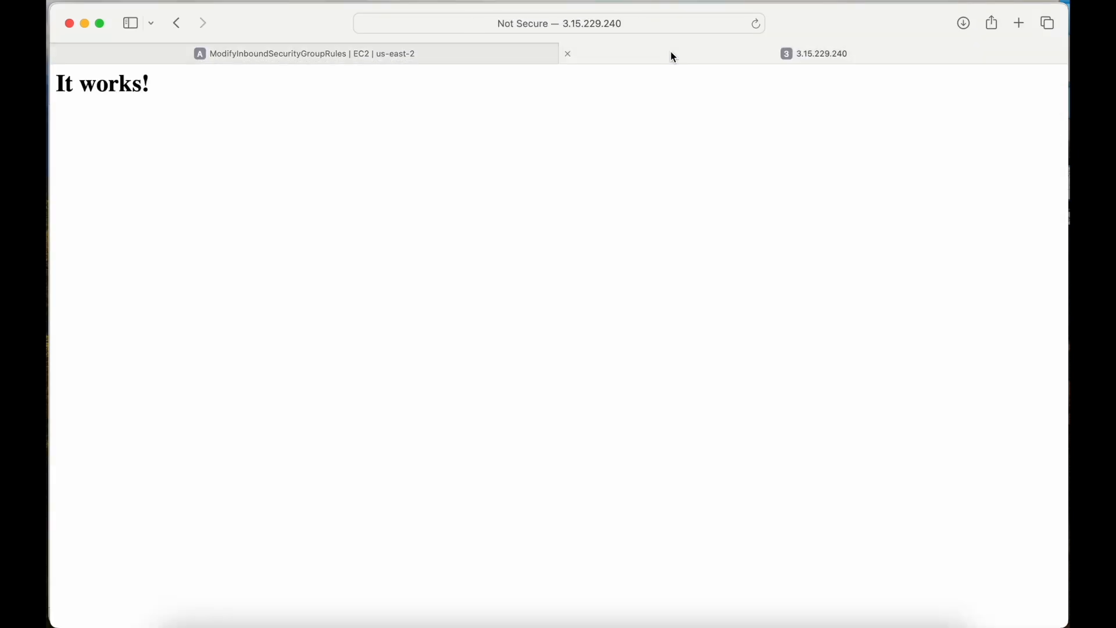
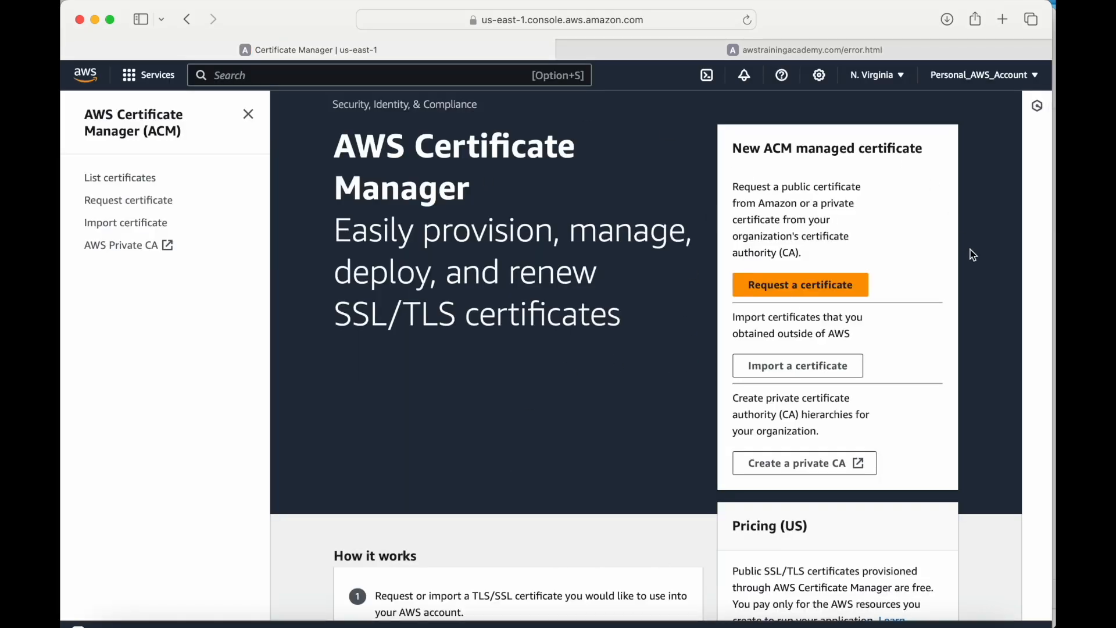
Scroll down the AWS Certificate Manager landing page in us-east-1 (N. Virginia)
scroll(971, 249, "down", 3)
Begin a public certificate request and attempt to submit it without a domain
left_click(775, 224)
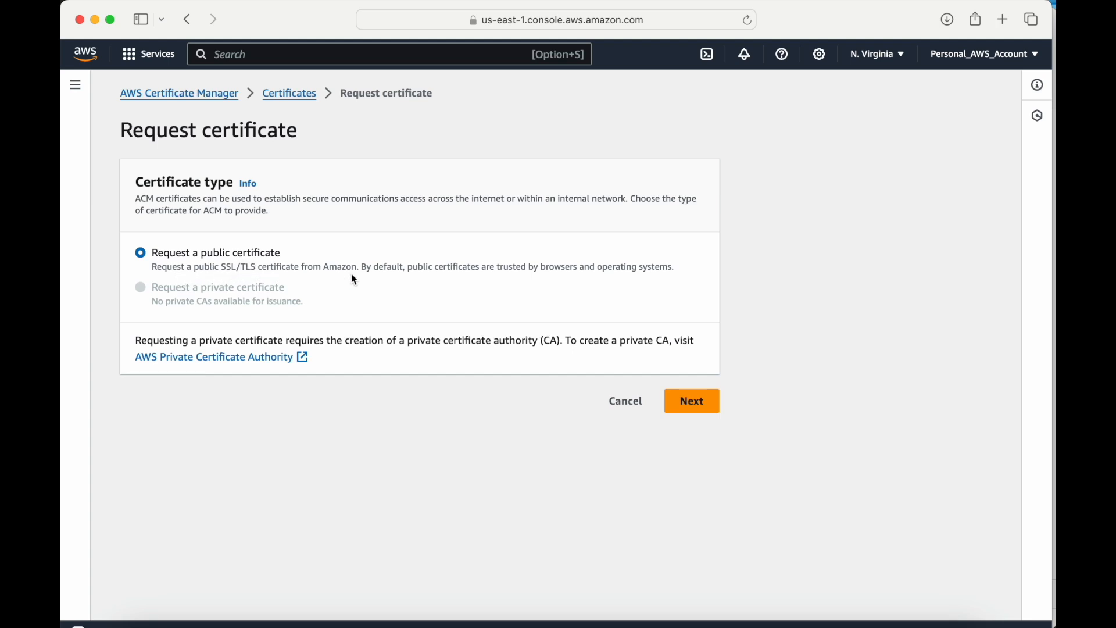
left_click(698, 411)
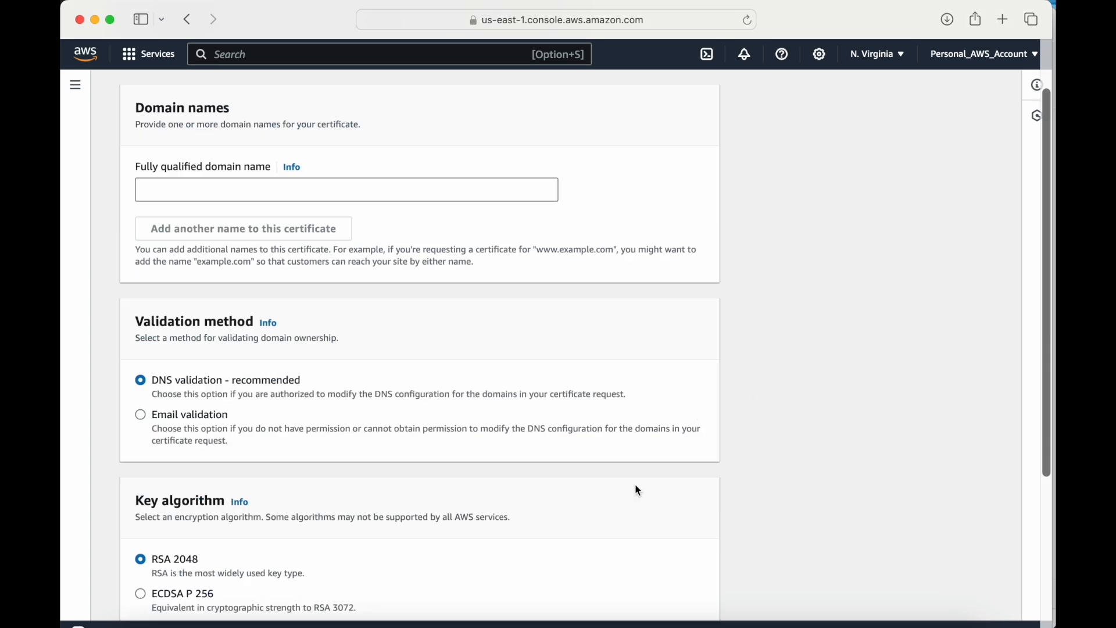
scroll(379, 298, "down", 2)
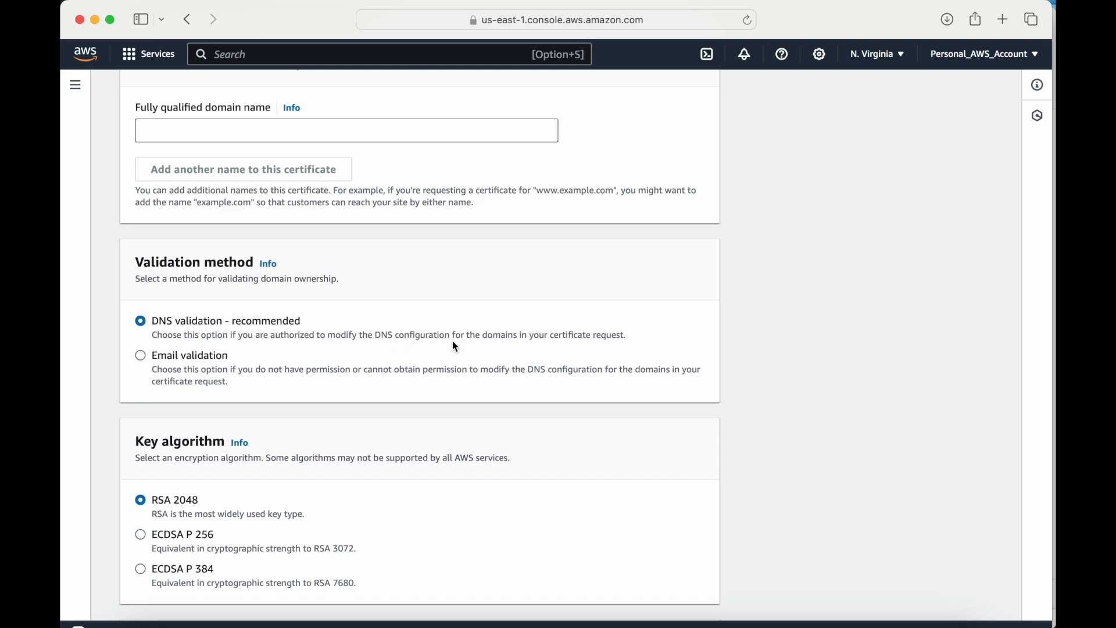
scroll(337, 346, "down", 3)
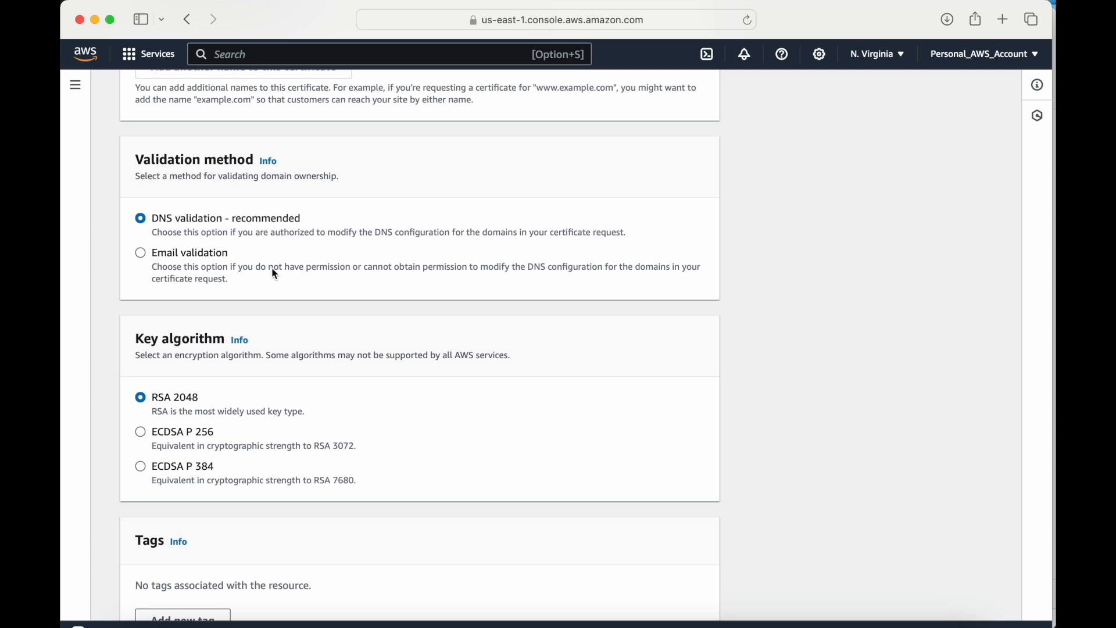
scroll(275, 274, "down", 3)
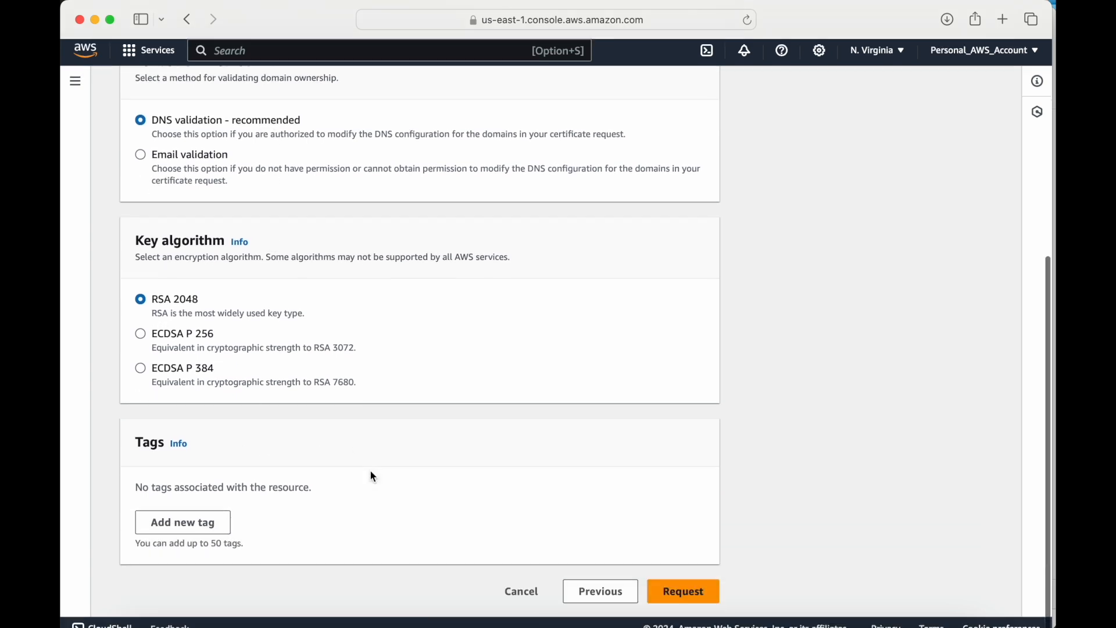
left_click(678, 599)
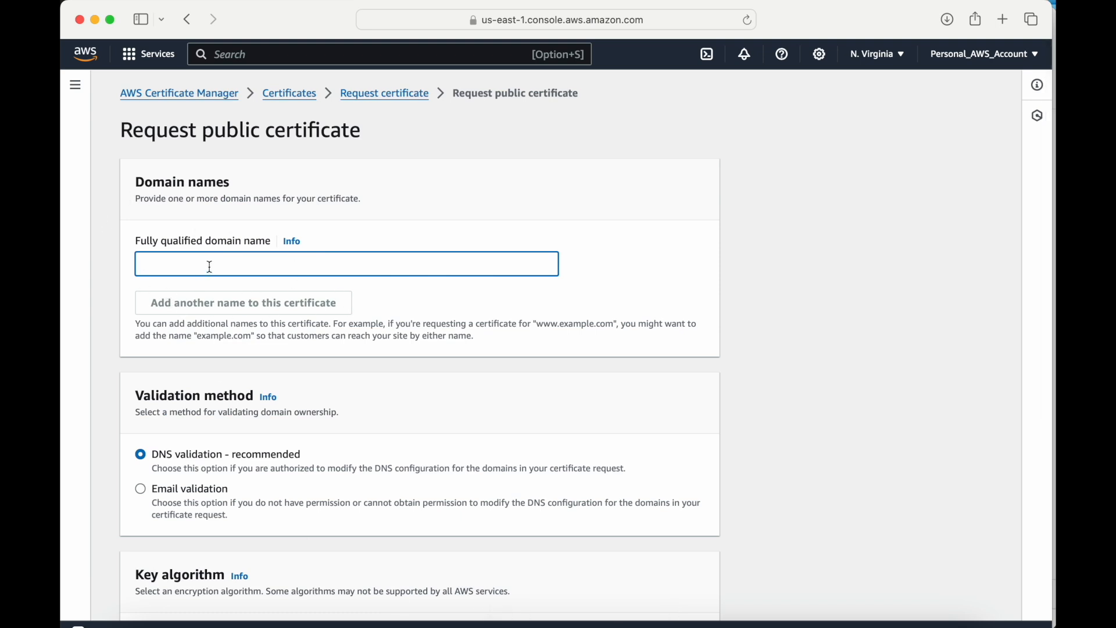
Copy the awstrainingacademy.com address from a new tab into Fully qualified domain name
type("aws")
key("super+t")
type("aws")
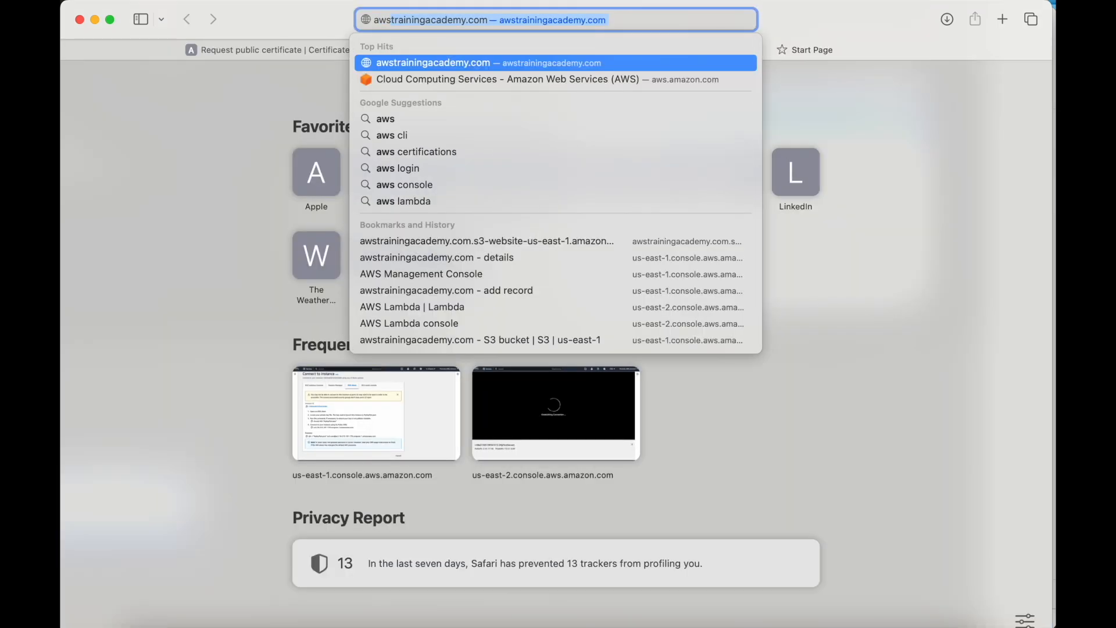
key("Right")
key("super+a")
key("super+c")
key("BackSpace")
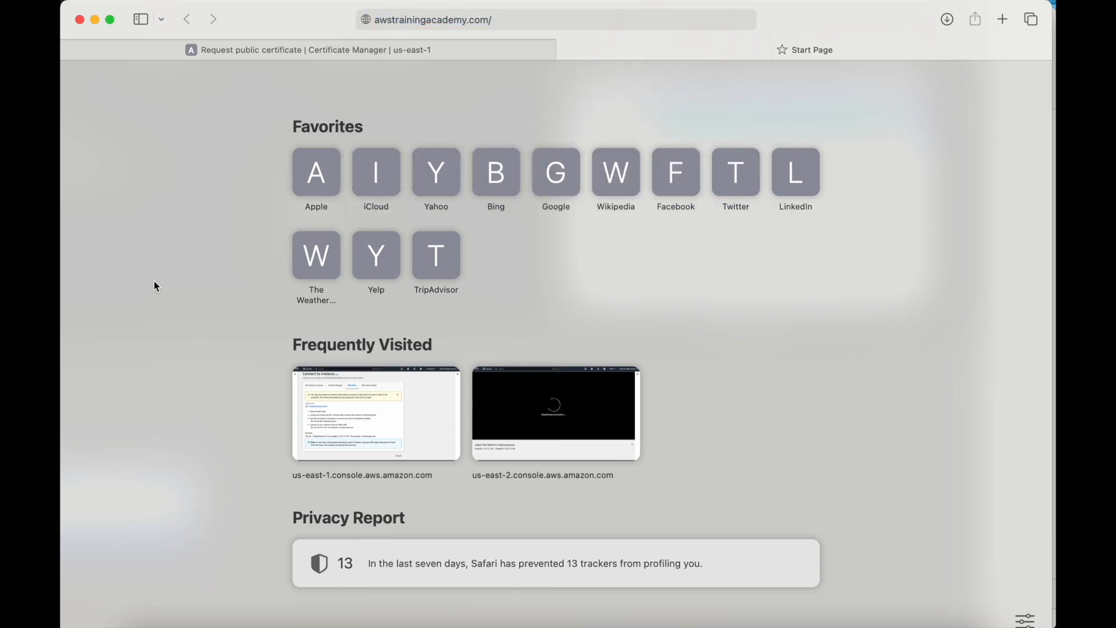
left_click(277, 47)
double_click(201, 291)
key("super+v")
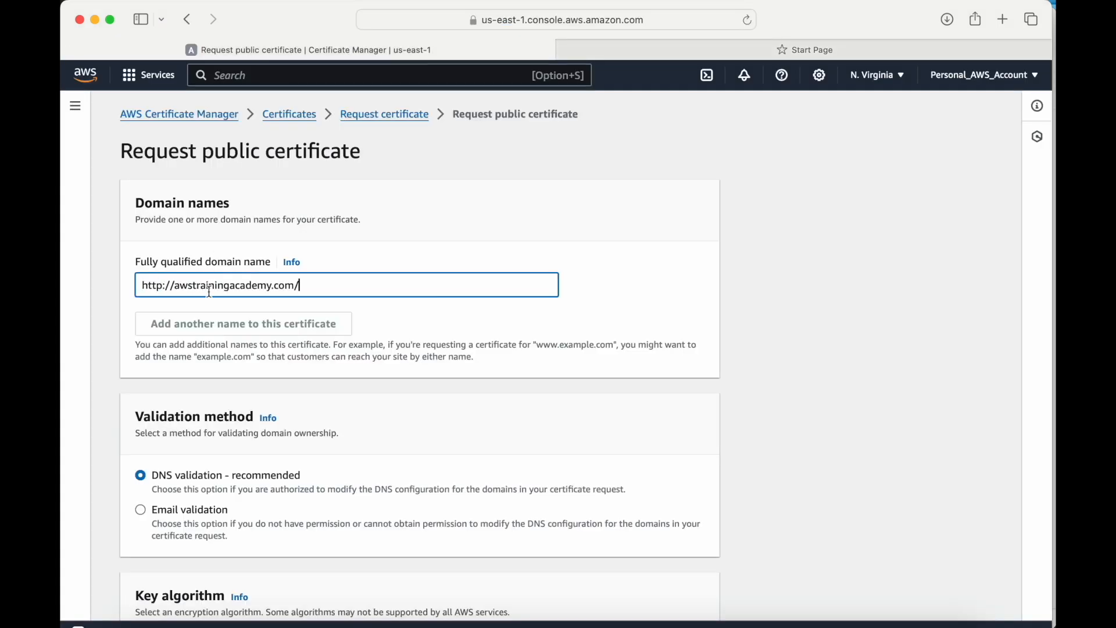
key("shift+super+Left")
key("BackSpace")
key("Tab")
Submit the awstrainingacademy.com certificate request with DNS validation and RSA 2048
scroll(542, 455, "down", 2)
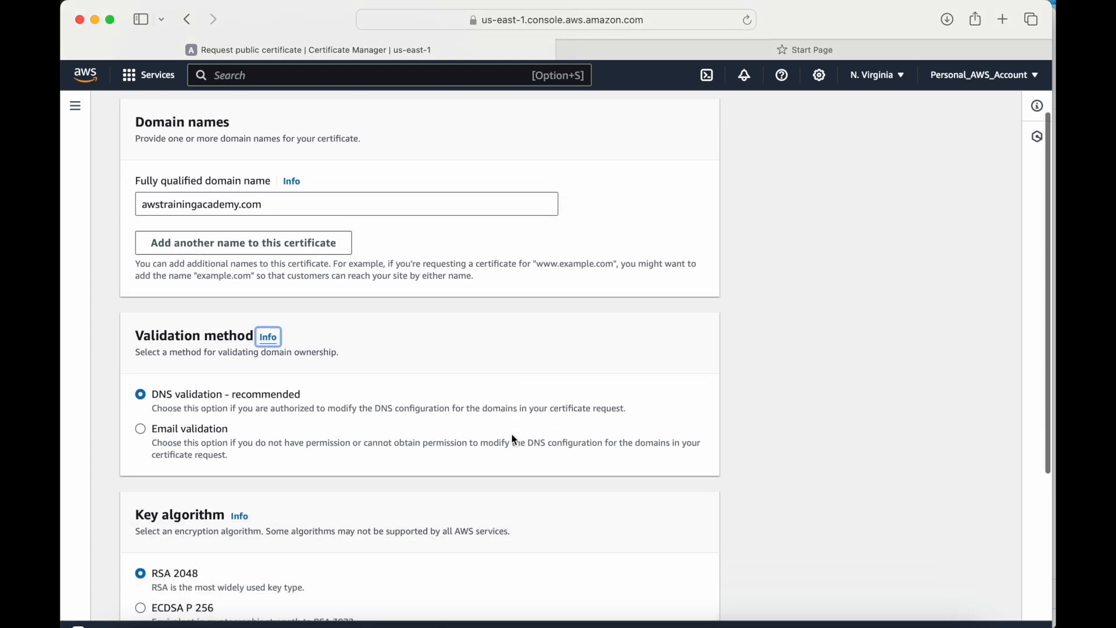
scroll(445, 378, "down", 1)
scroll(134, 390, "down", 1)
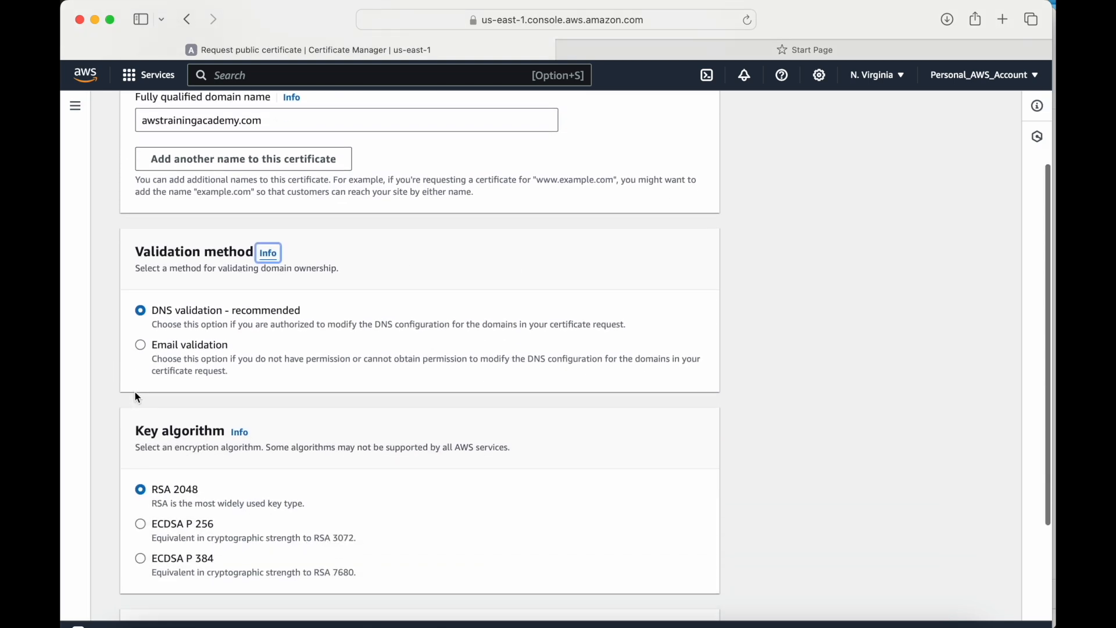
scroll(363, 349, "down", 5)
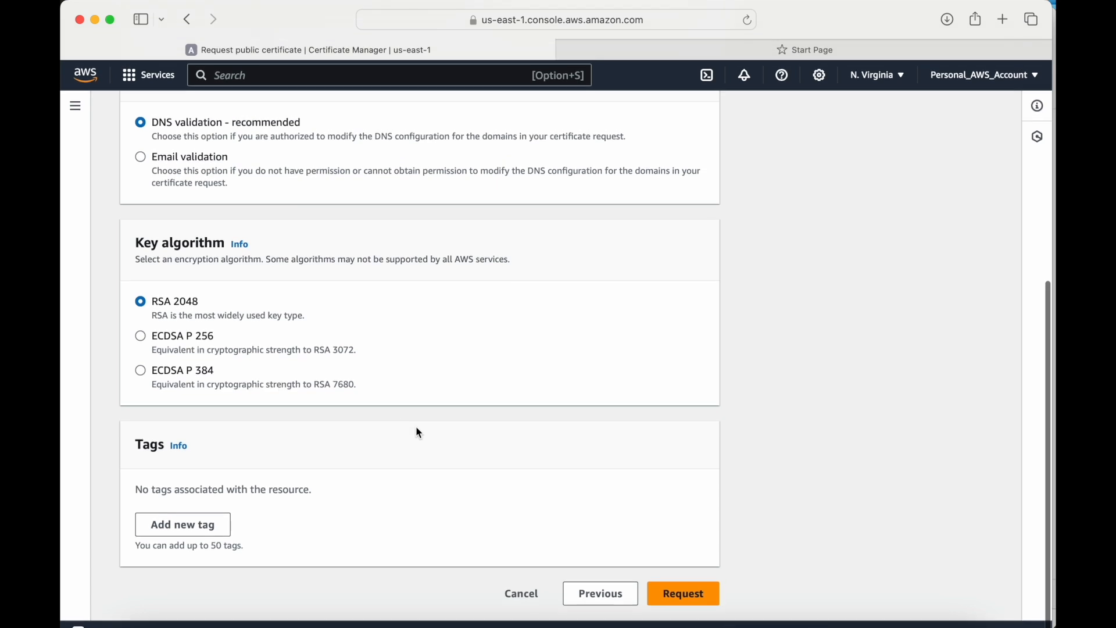
left_click(685, 593)
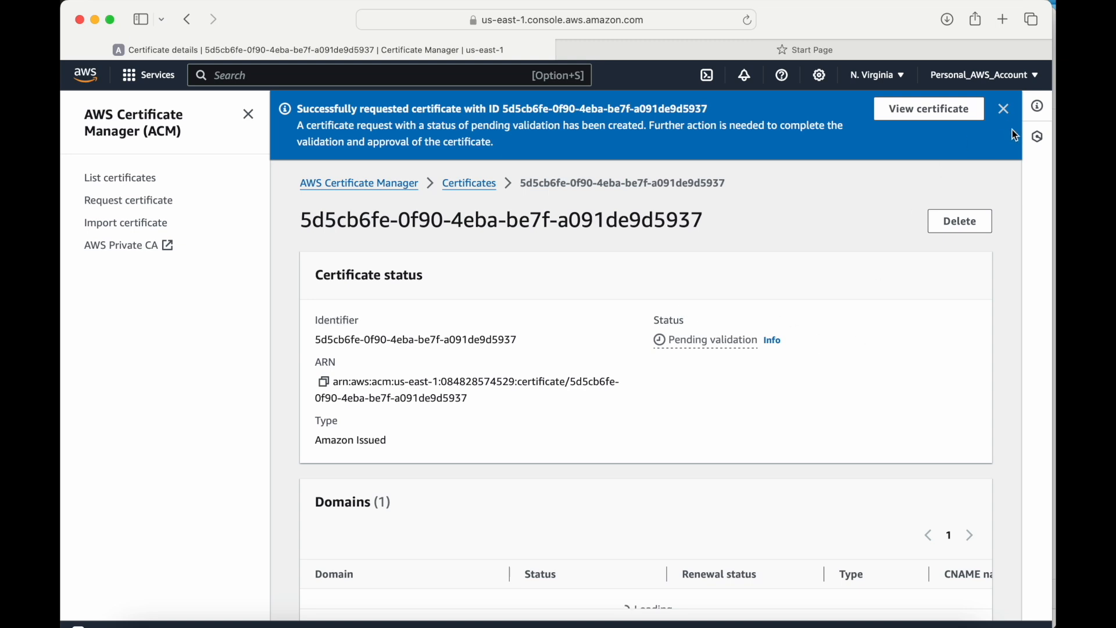
Create the certificate's DNS validation record in Route 53
left_click(1004, 109)
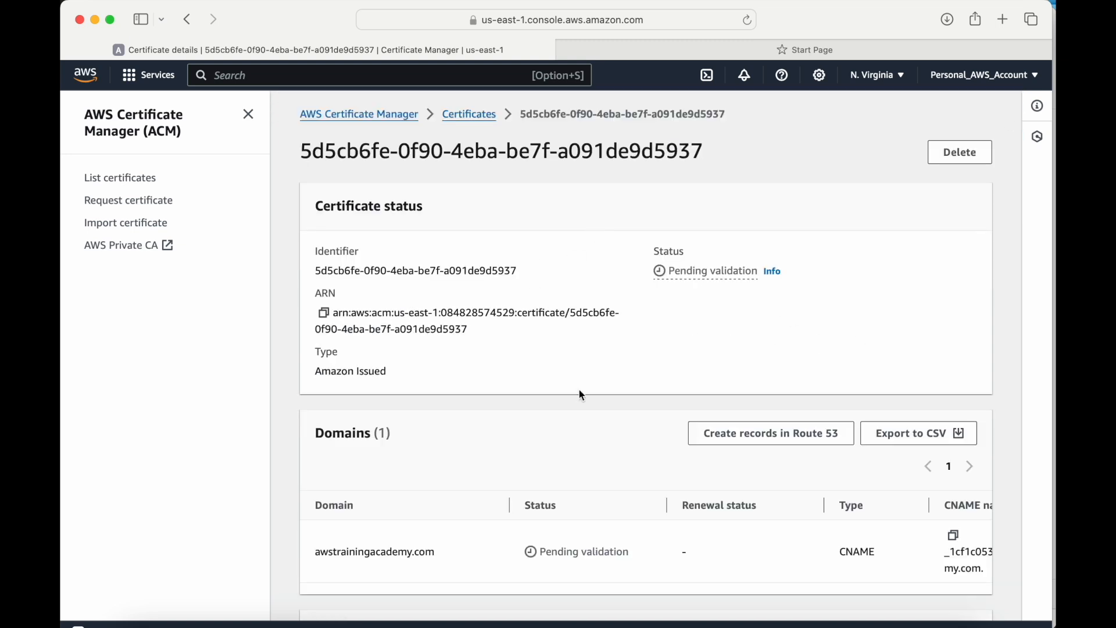
scroll(582, 396, "down", 2)
scroll(750, 520, "right", 3)
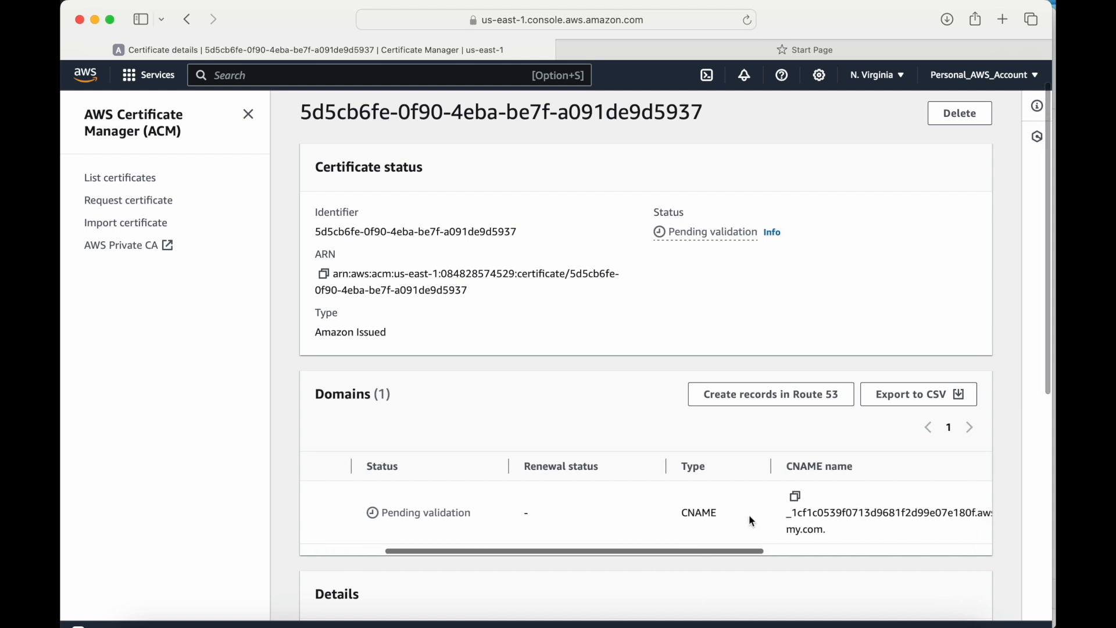
scroll(738, 520, "left", 3)
scroll(733, 521, "right", 9)
scroll(730, 515, "right", 2)
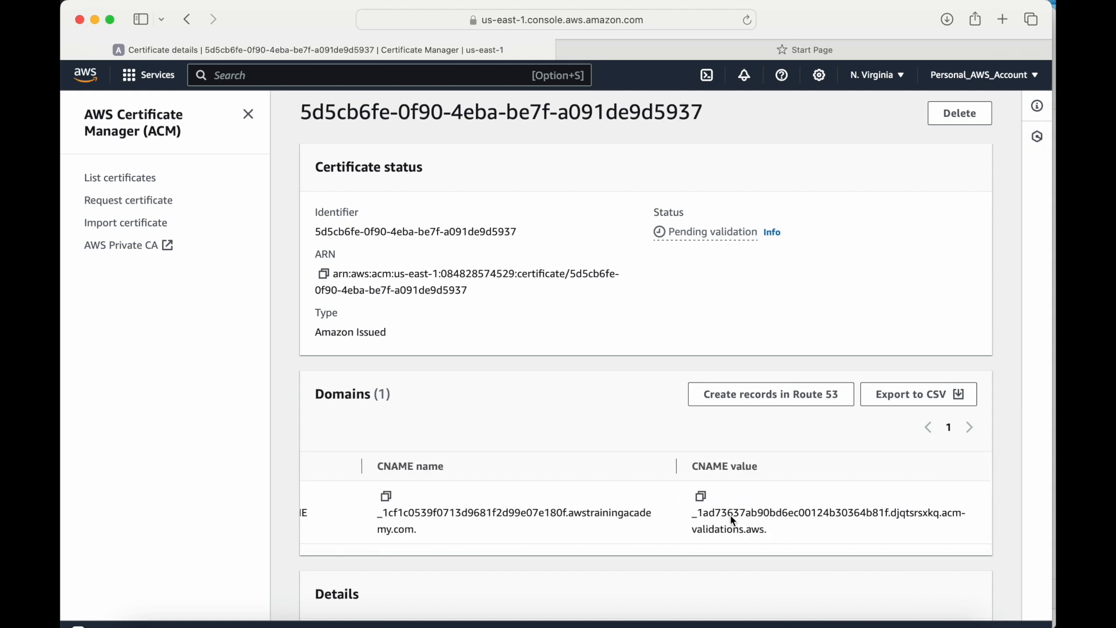
scroll(730, 515, "down", 3)
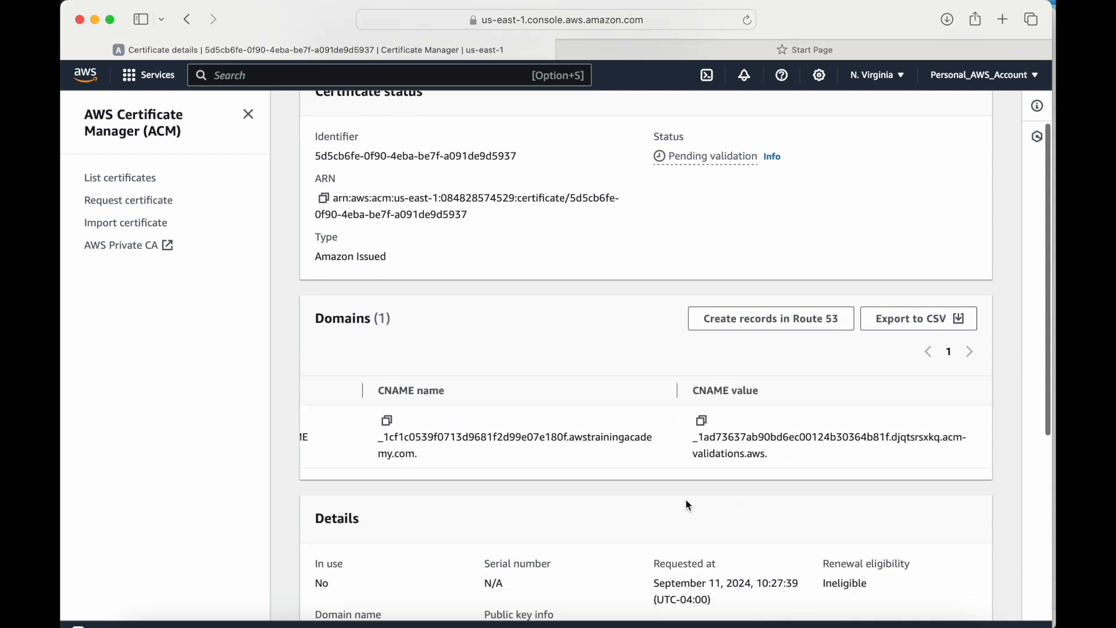
right_click(782, 321)
left_click(780, 318)
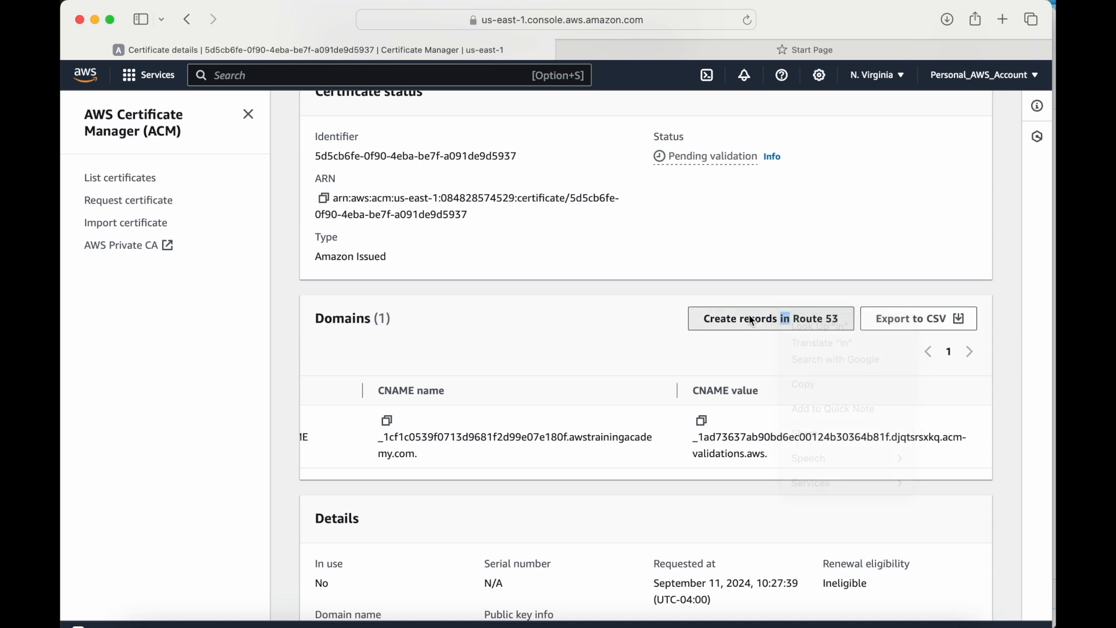
left_click(756, 320)
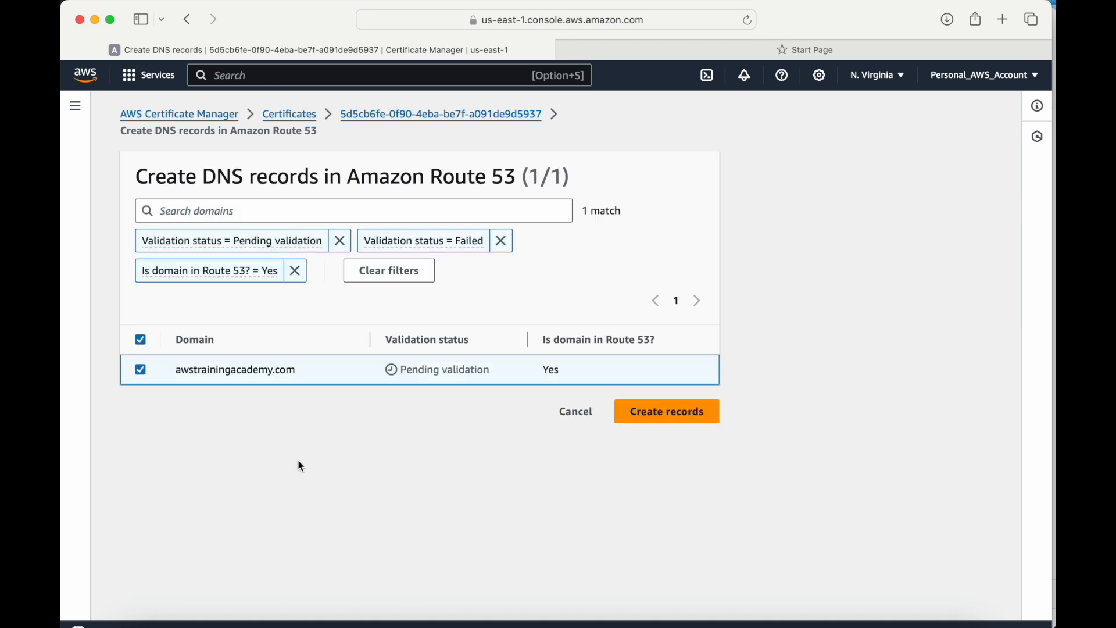
left_click(666, 415)
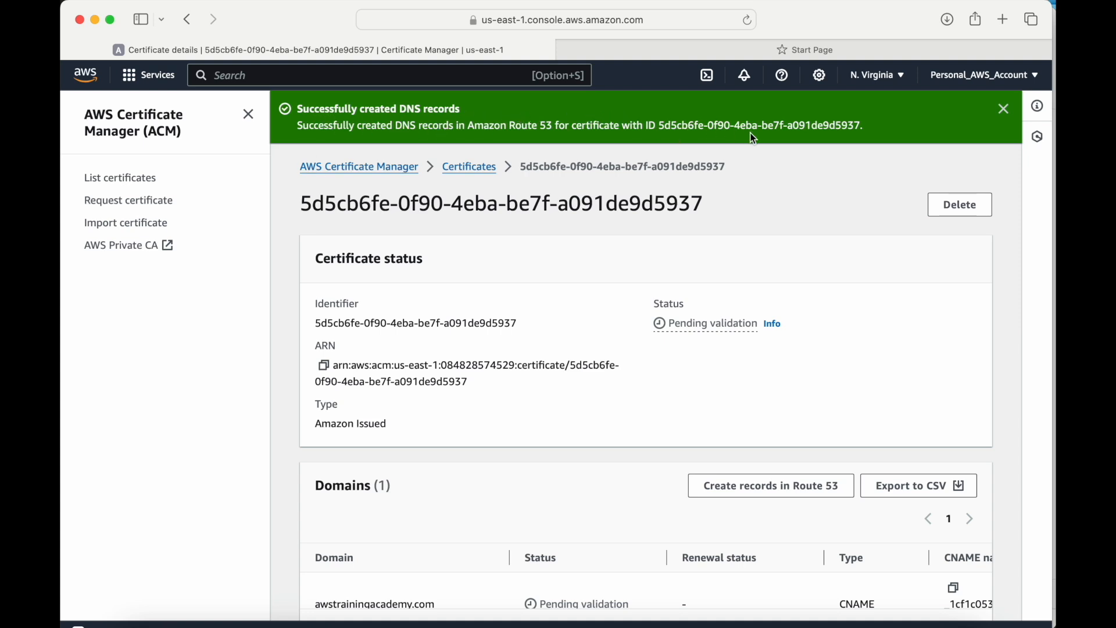
left_click(1006, 111)
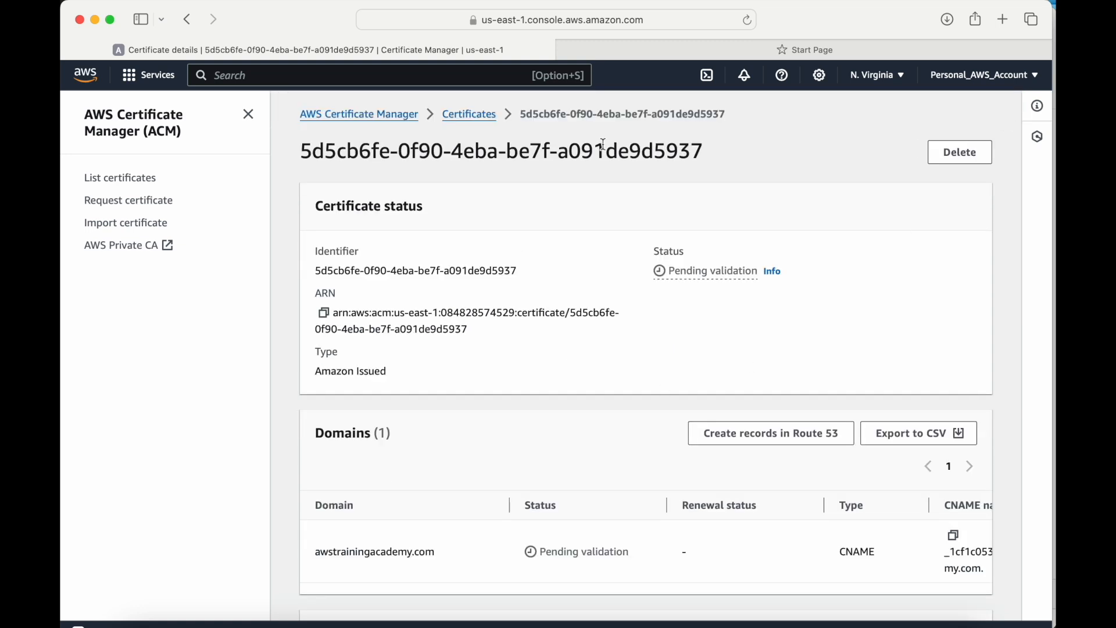
Open the awstrainingacademy.com certificate details and confirm Issued status with Success validation
left_click(472, 118)
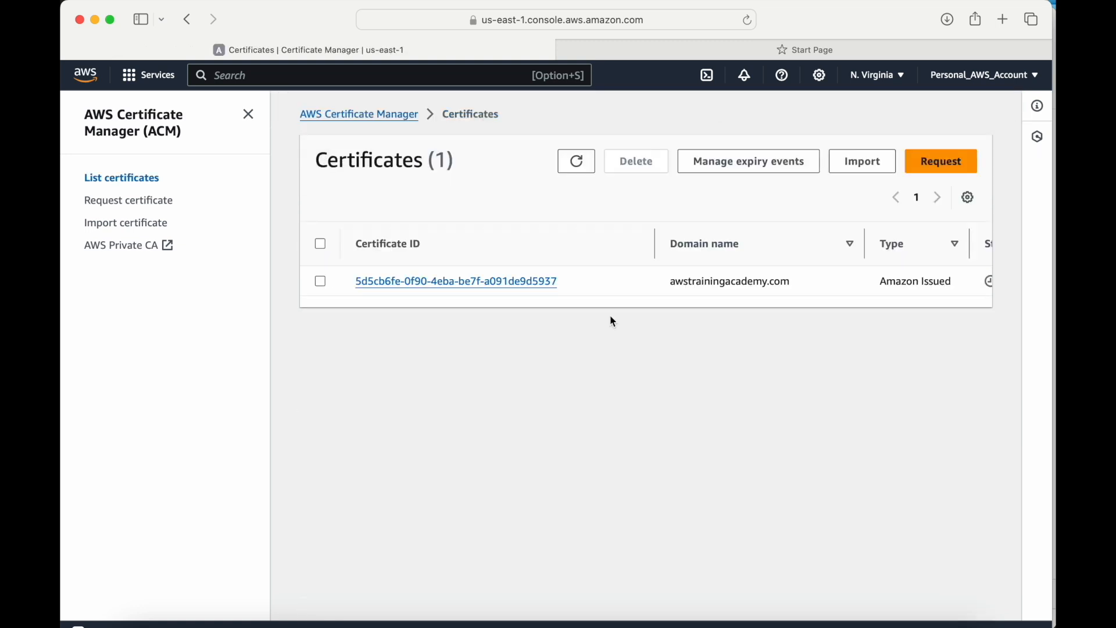
scroll(690, 299, "right", 10)
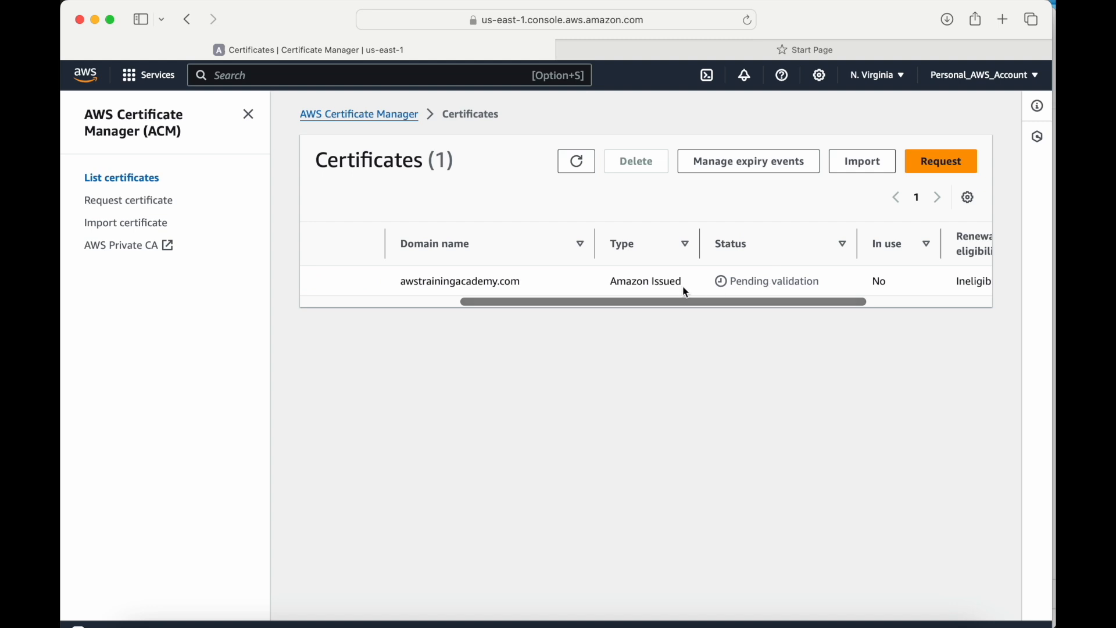
scroll(622, 291, "left", 10)
left_click(442, 281)
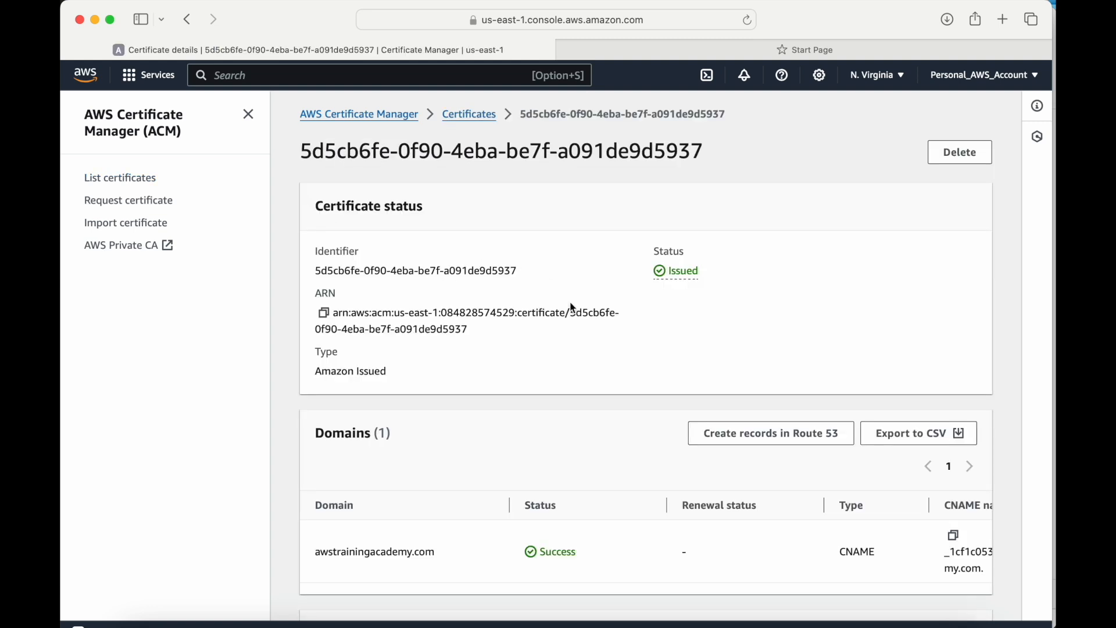
scroll(677, 349, "down", 2)
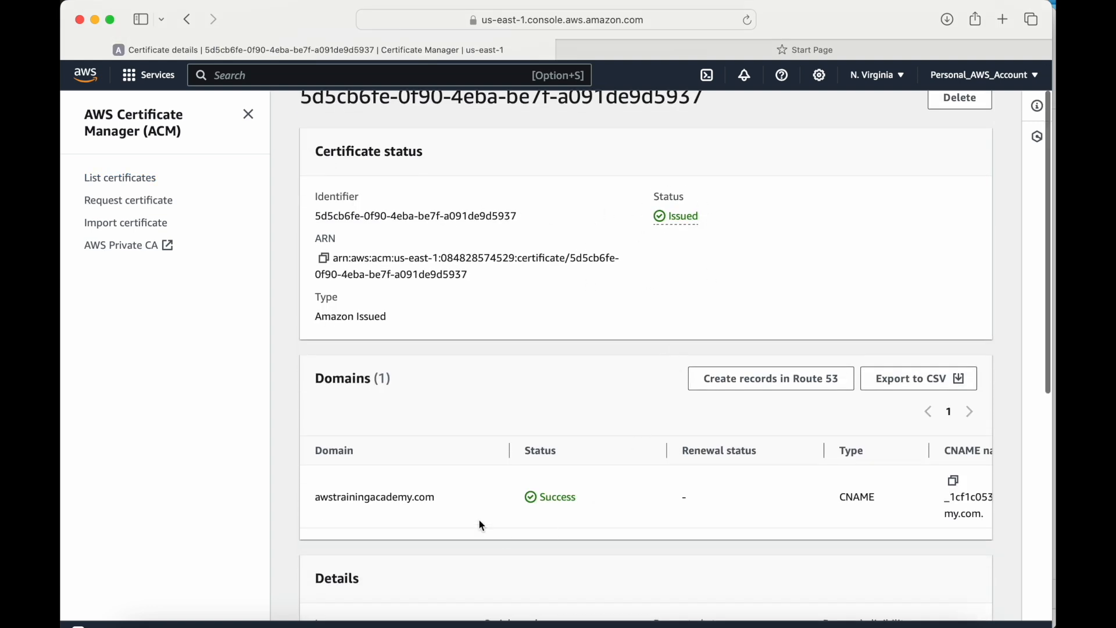
scroll(649, 507, "right", 6)
scroll(649, 507, "down", 8)
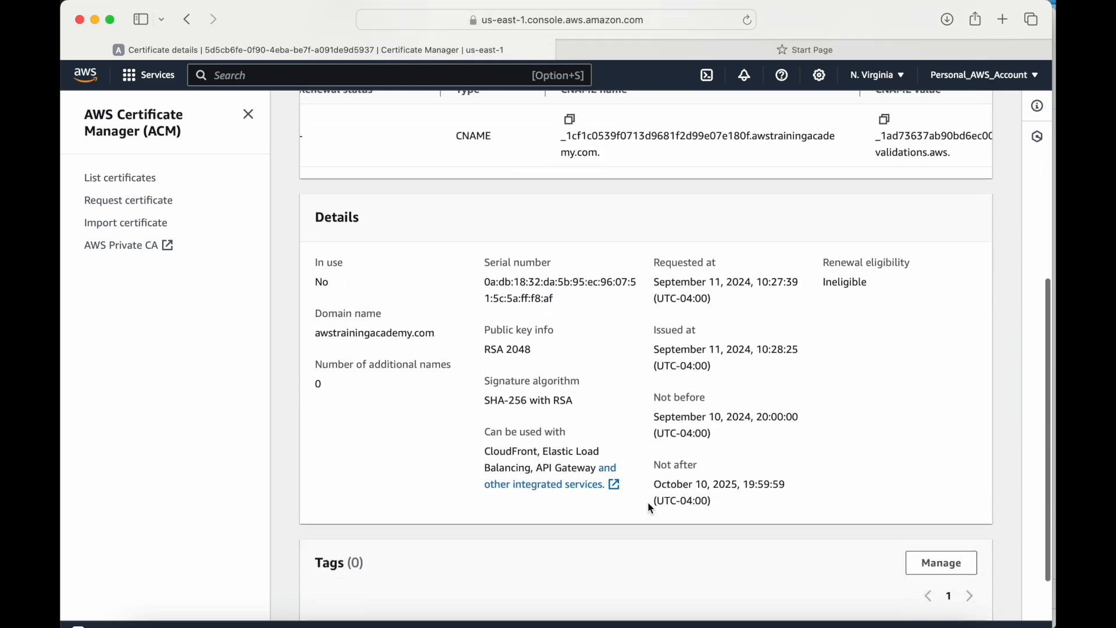
scroll(649, 506, "down", 4)
scroll(648, 506, "up", 9)
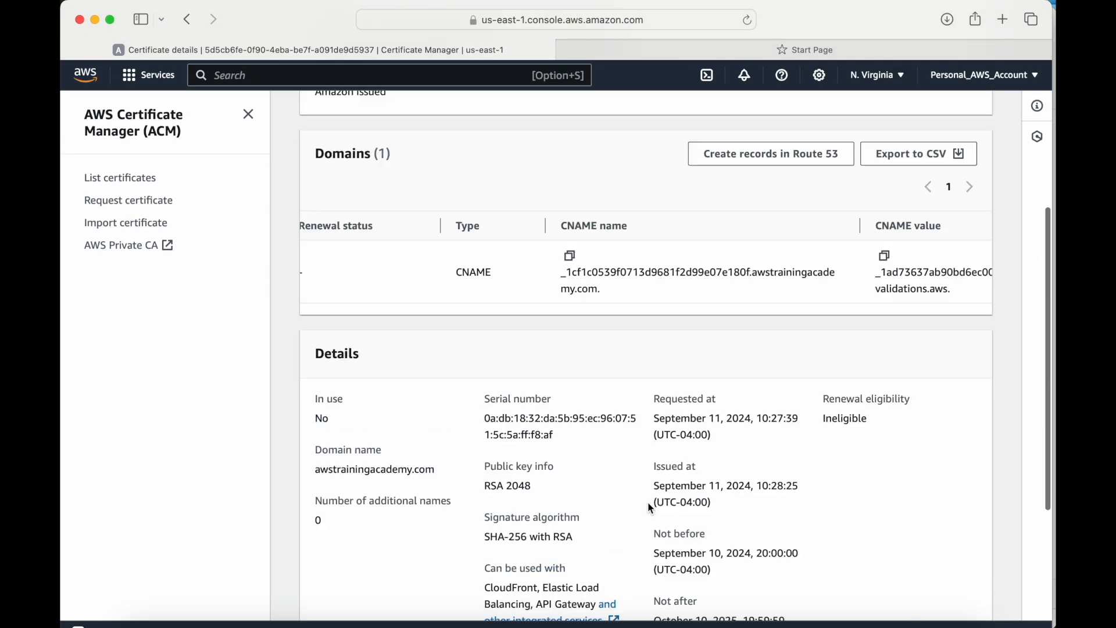
scroll(647, 502, "up", 10)
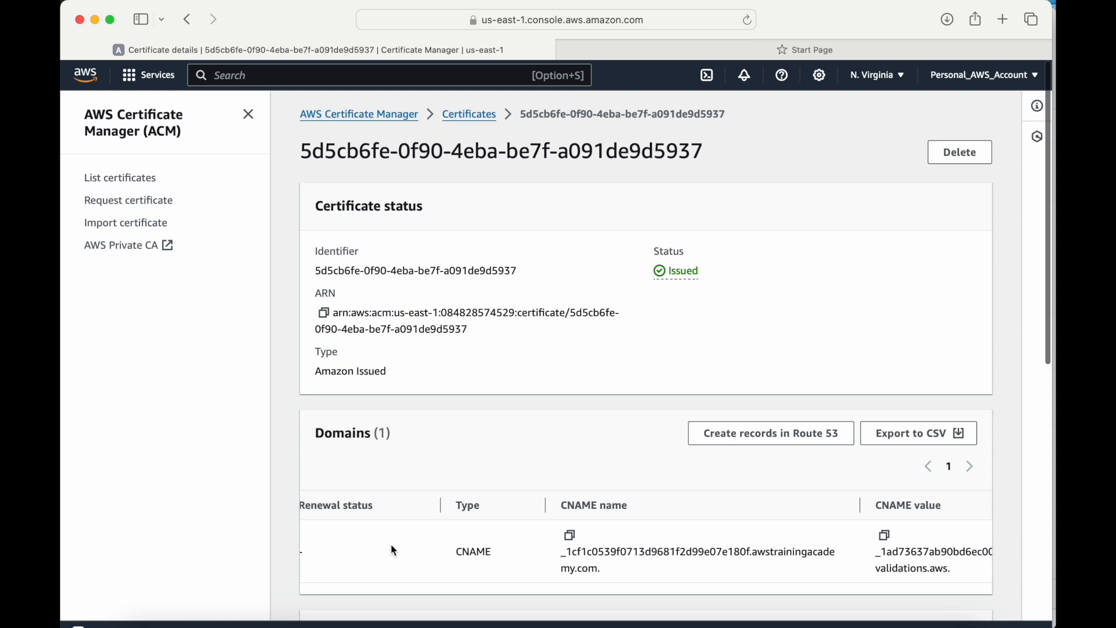
scroll(400, 549, "left", 6)
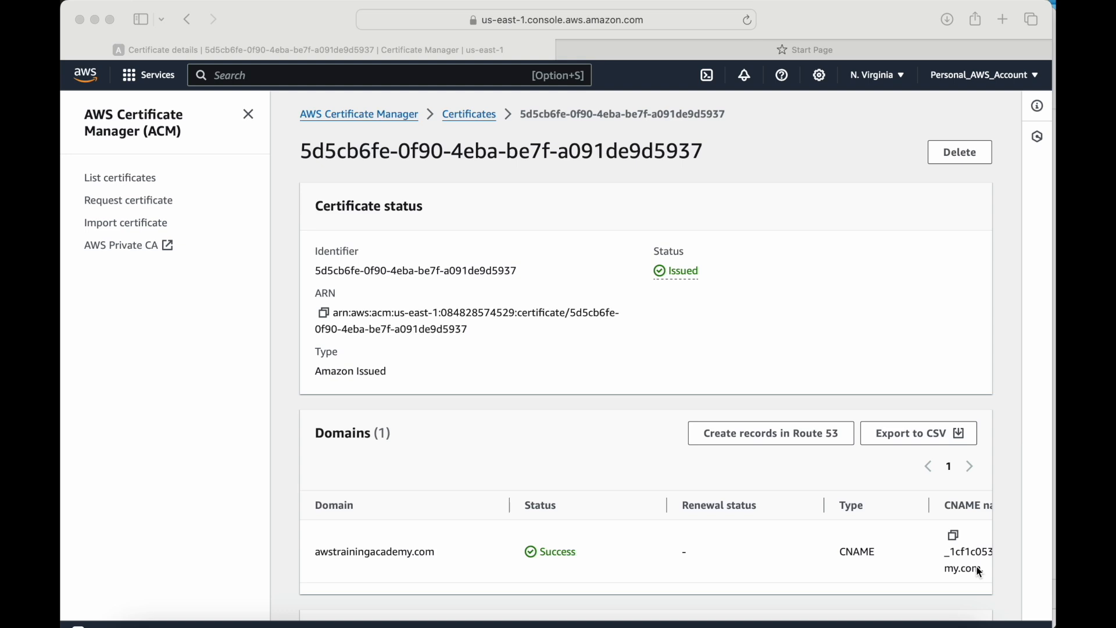
Start a CloudFront distribution with the awstrainingacademy.com S3 bucket as origin domain
left_click(227, 77)
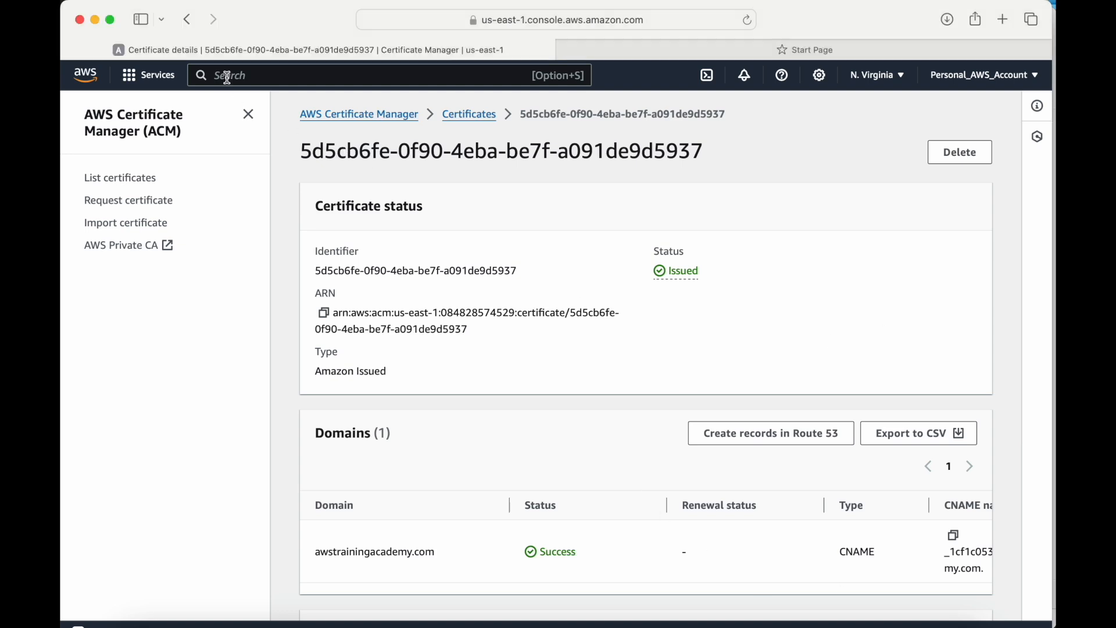
type("cloud")
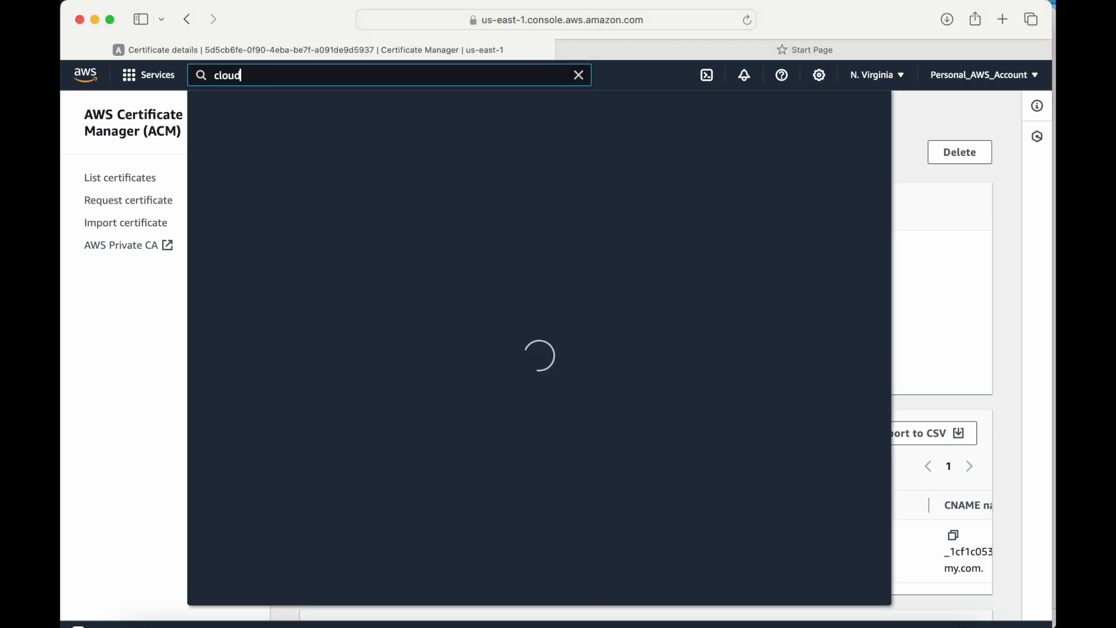
type("front")
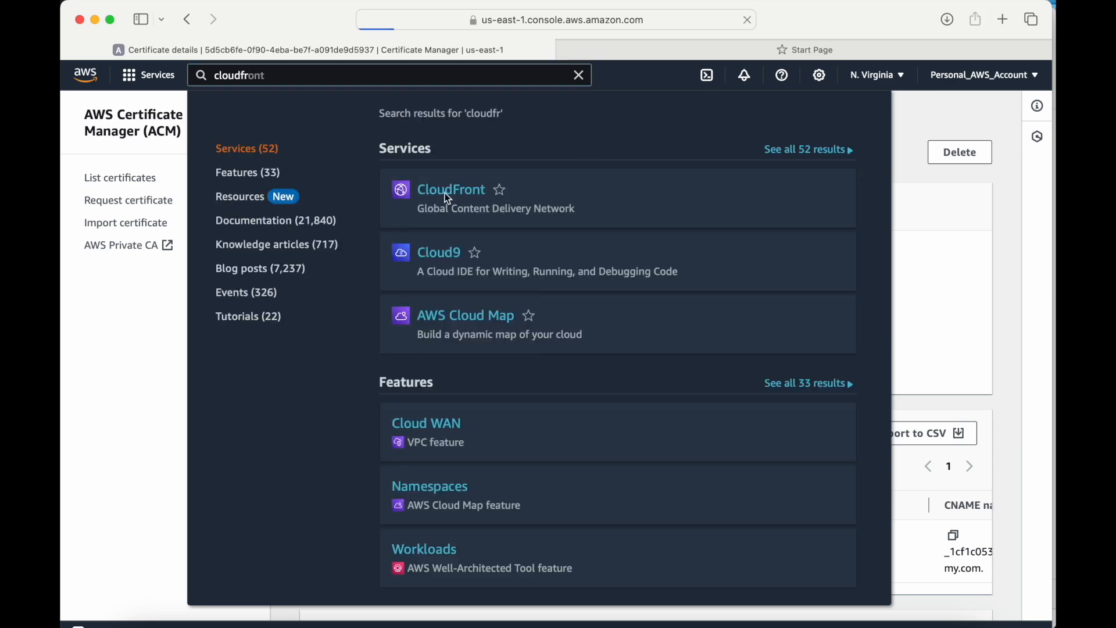
left_click(448, 198)
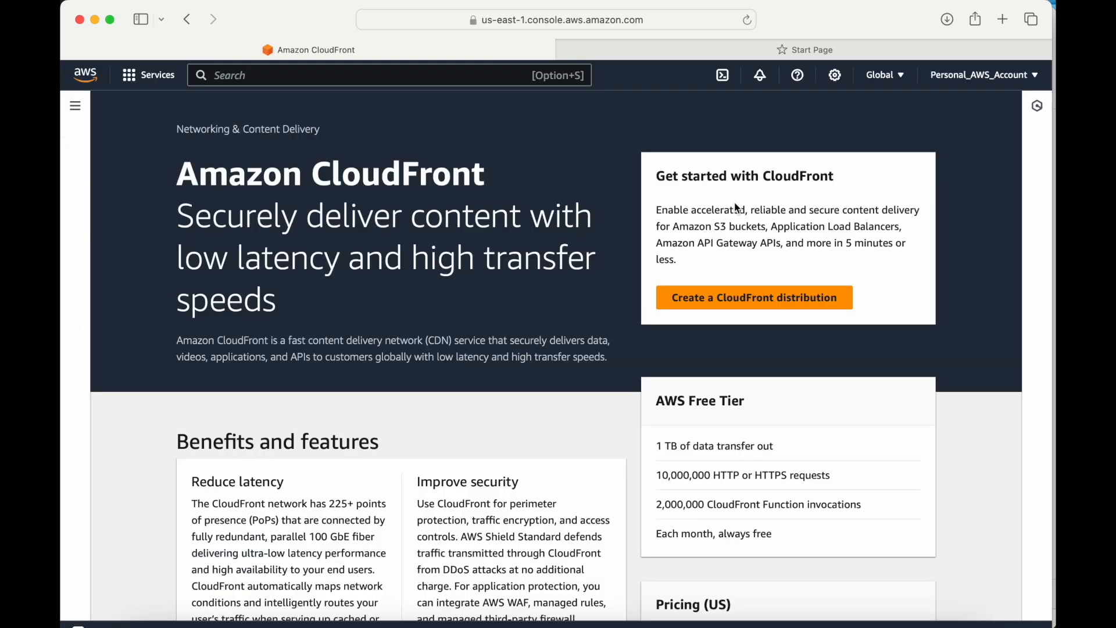
left_click(761, 307)
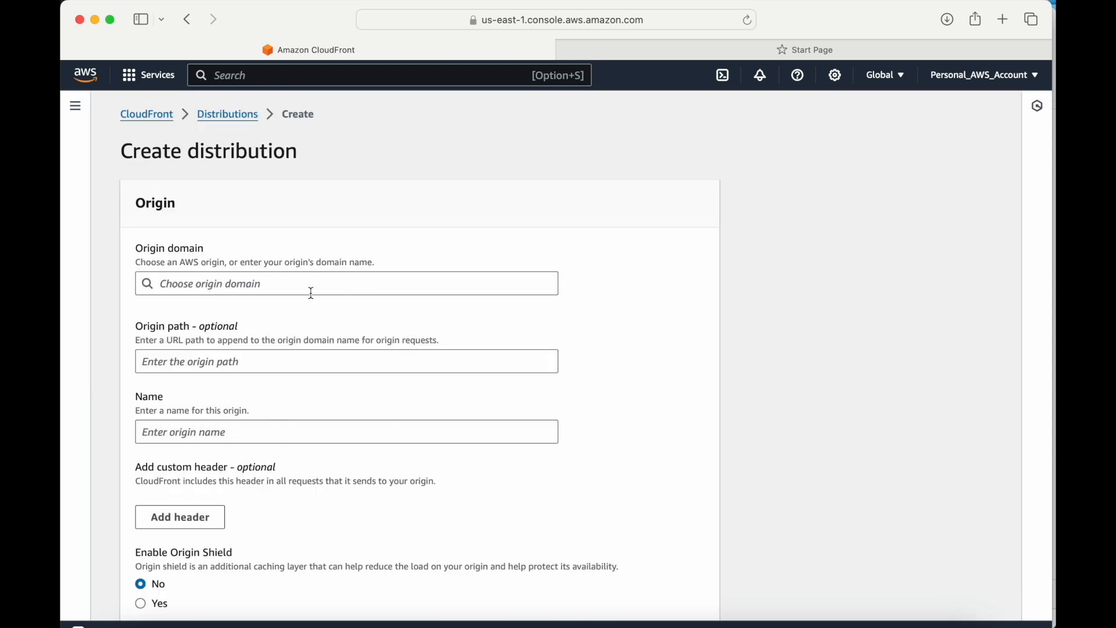
left_click(272, 286)
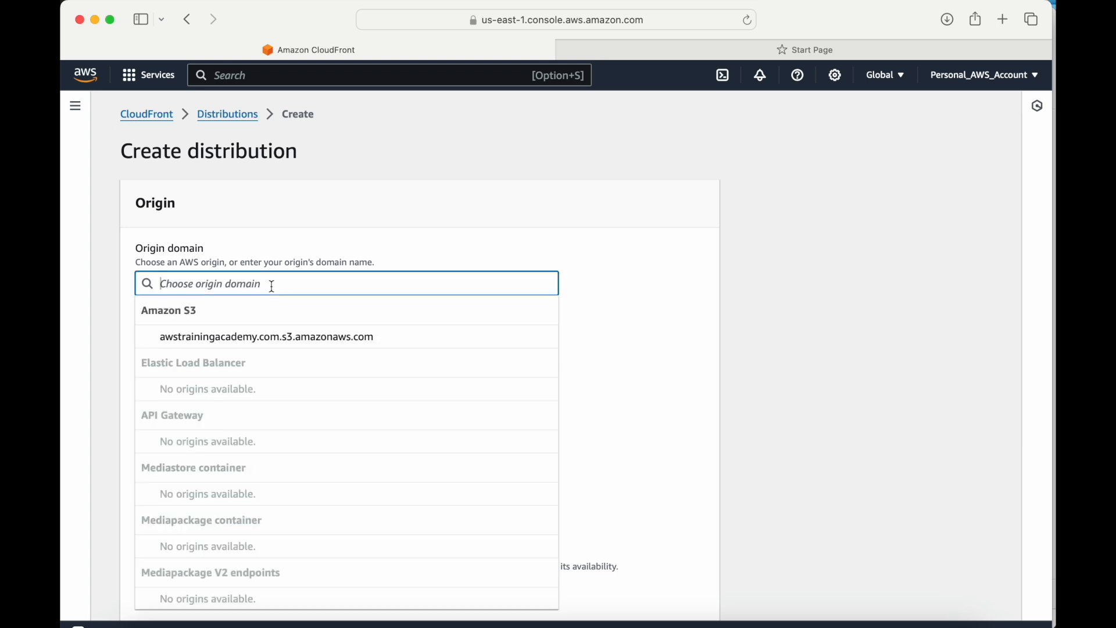
left_click(274, 346)
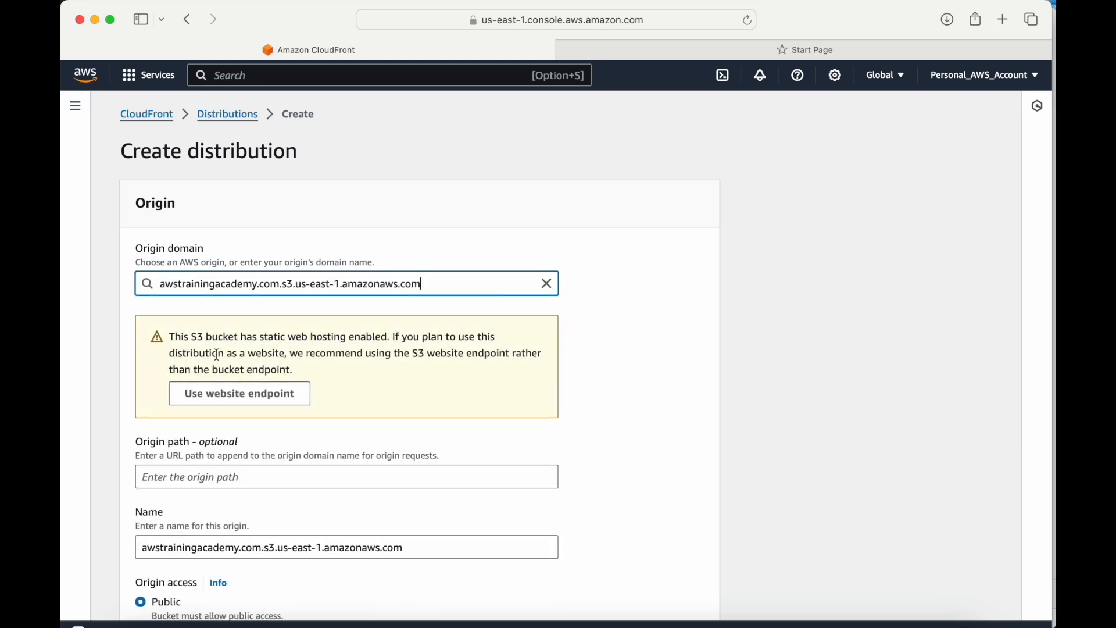
Leave web application firewall protections off and create the distribution
scroll(500, 386, "down", 1)
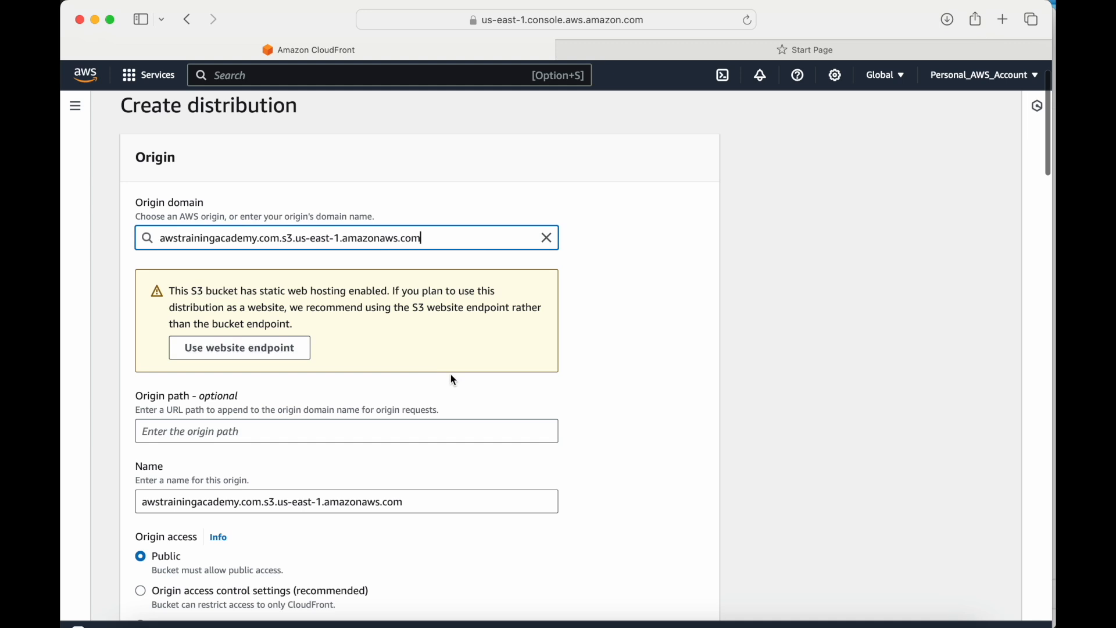
scroll(454, 381, "down", 1)
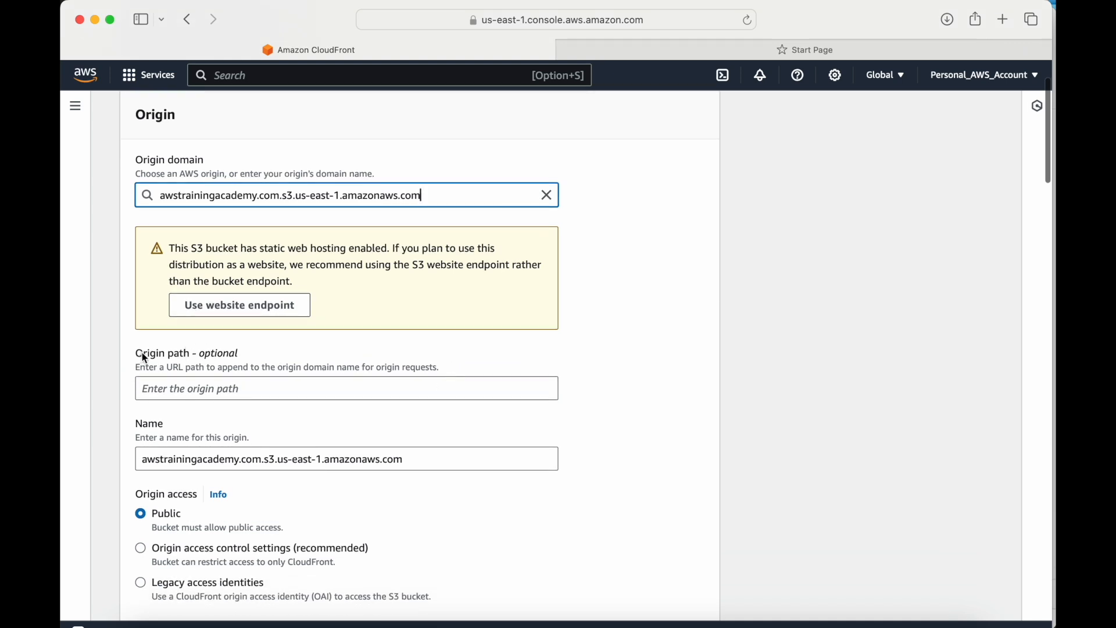
scroll(198, 404, "down", 2)
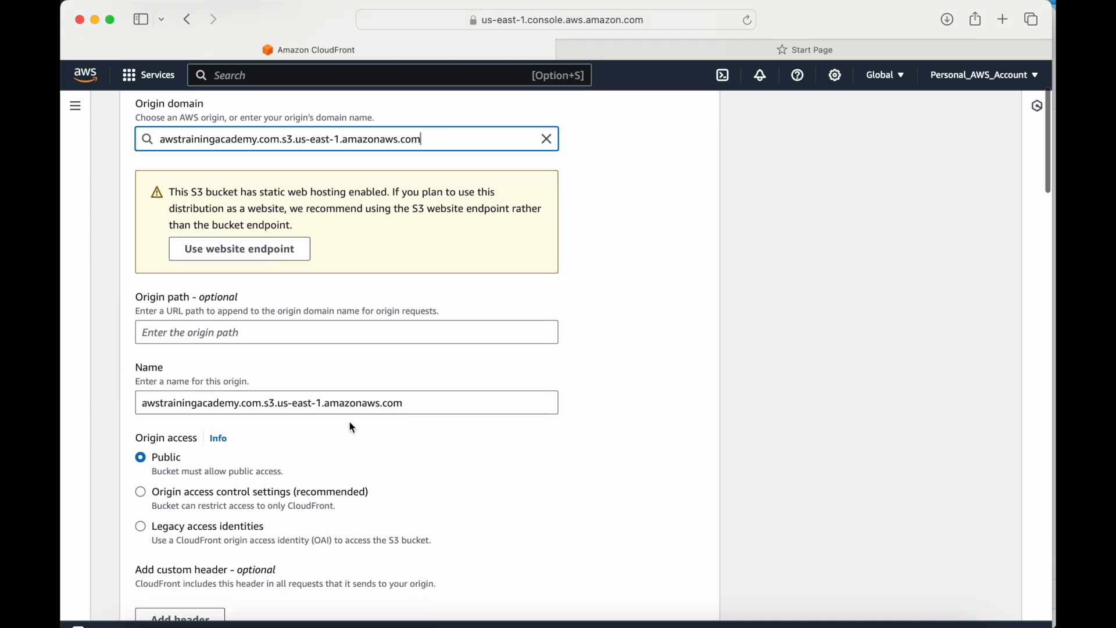
scroll(266, 465, "down", 2)
scroll(279, 365, "down", 2)
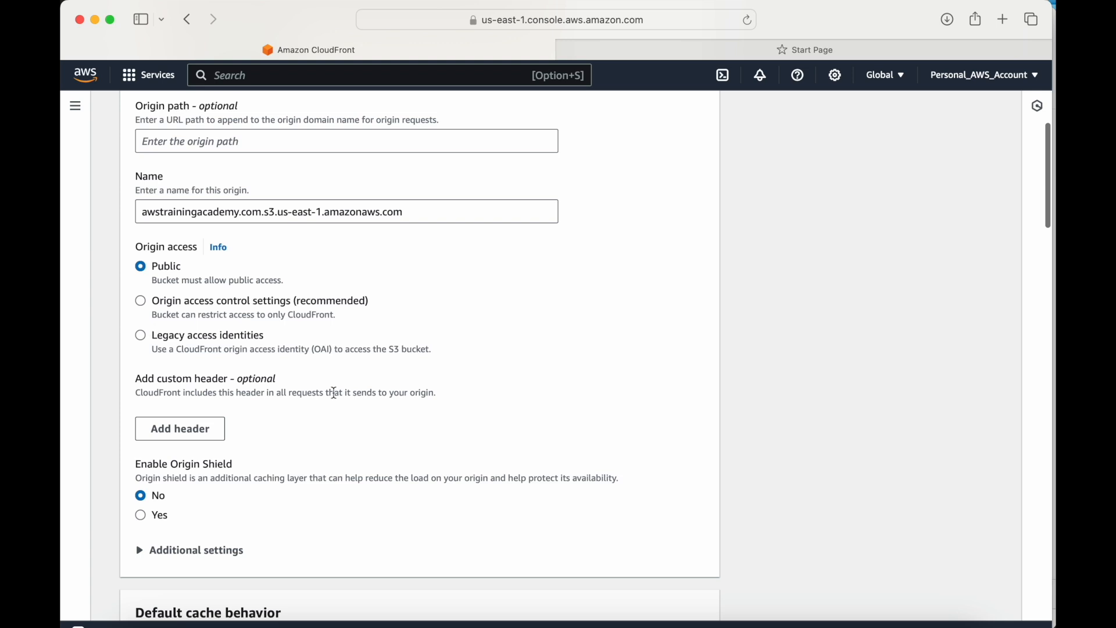
scroll(208, 450, "down", 2)
scroll(360, 390, "down", 8)
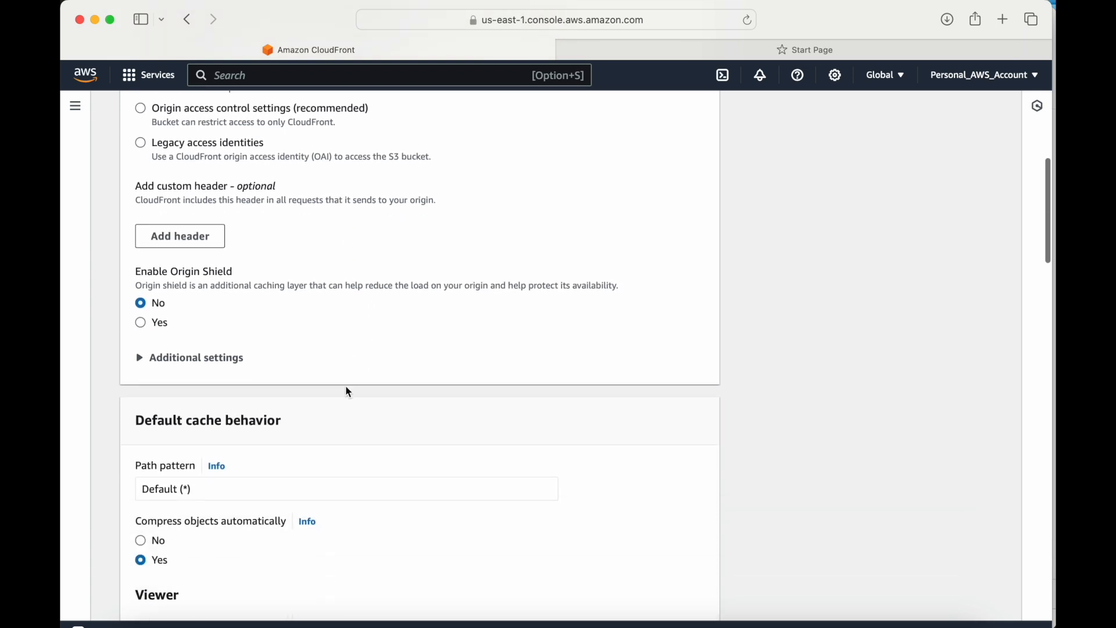
scroll(296, 419, "down", 2)
scroll(265, 434, "down", 2)
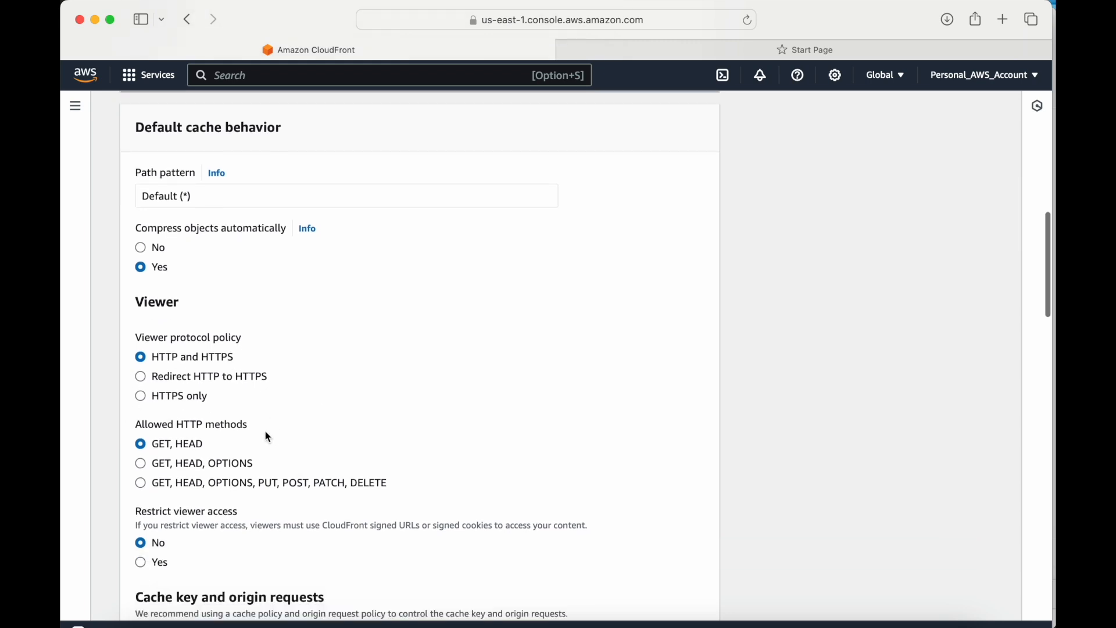
scroll(361, 459, "down", 7)
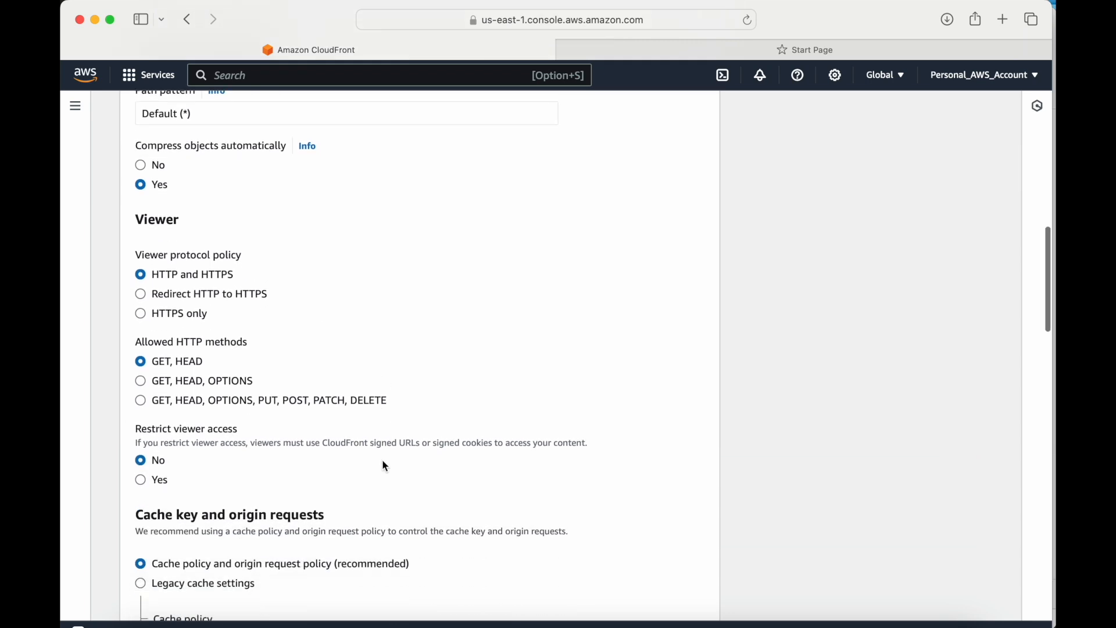
scroll(347, 466, "down", 6)
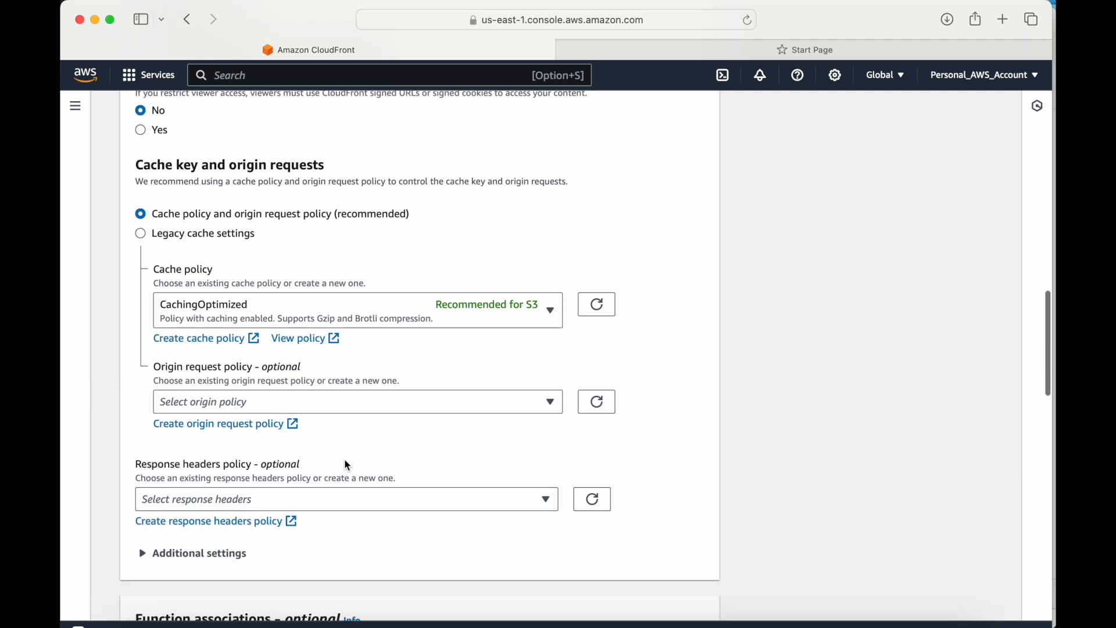
scroll(372, 395, "down", 3)
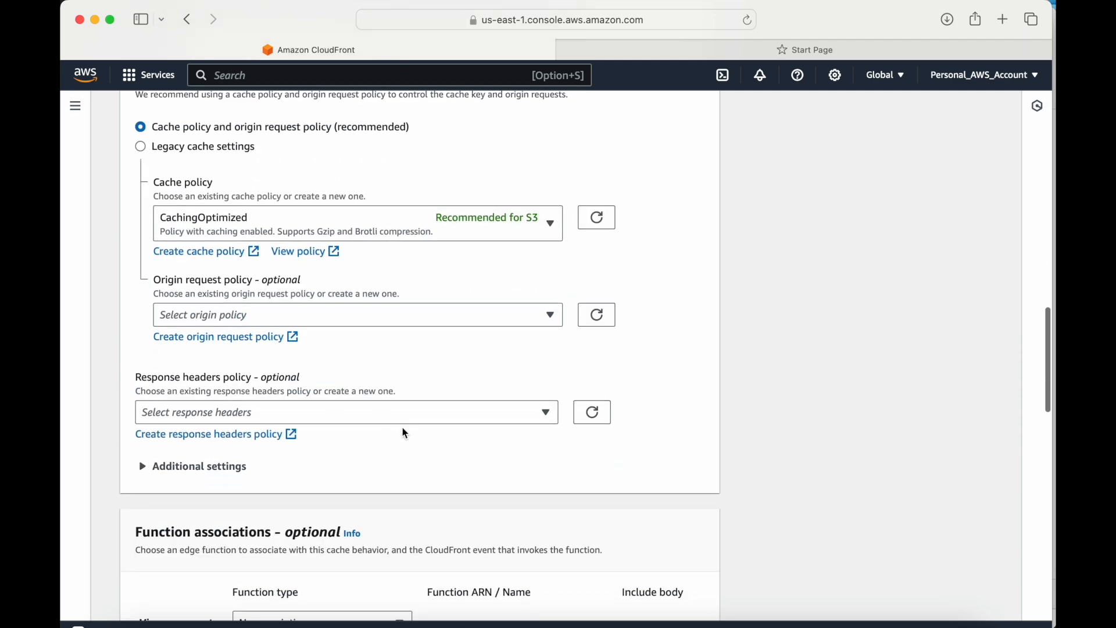
scroll(403, 431, "down", 6)
scroll(405, 433, "down", 8)
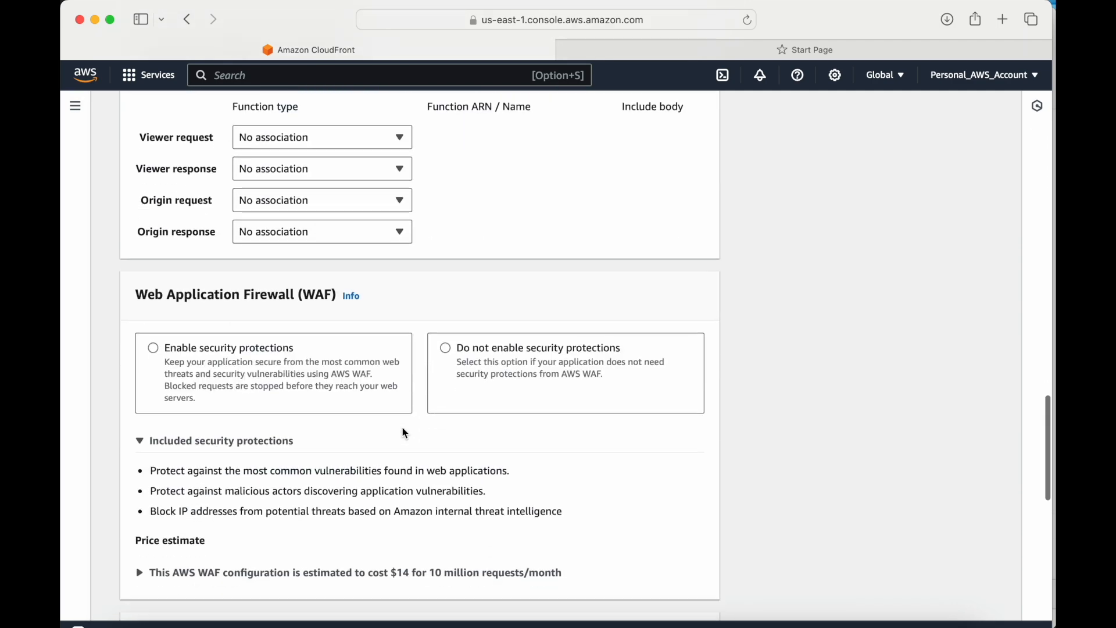
left_click(182, 415)
left_click(445, 409)
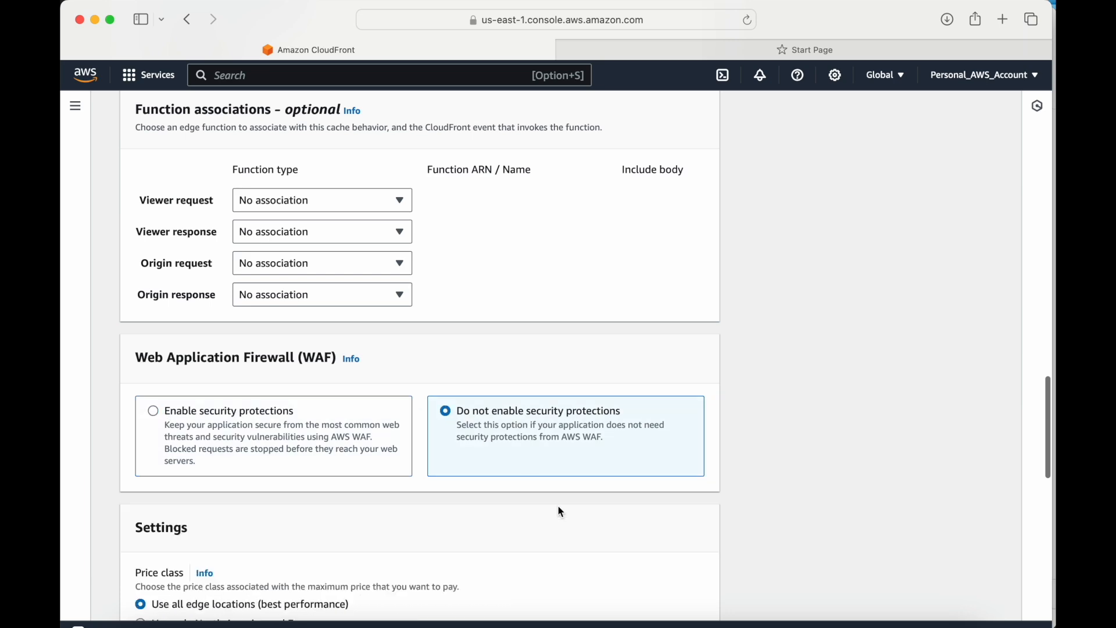
scroll(558, 506, "down", 15)
left_click(654, 601)
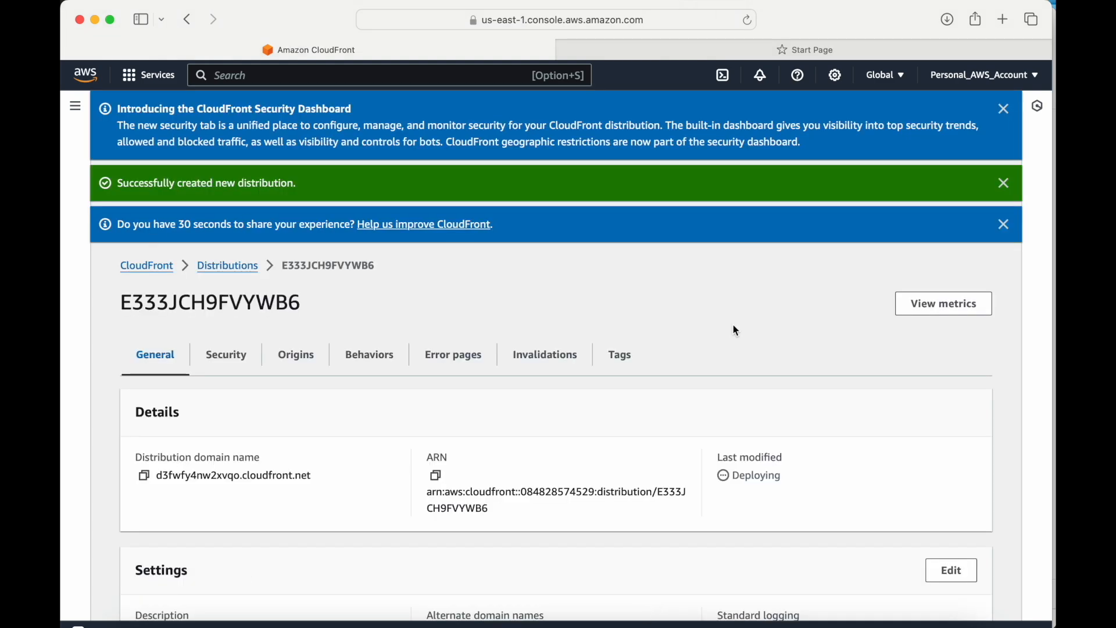
Clear the notices and open distribution E333JCH9FVYWB6's general settings for editing
left_click(1005, 227)
left_click(1008, 184)
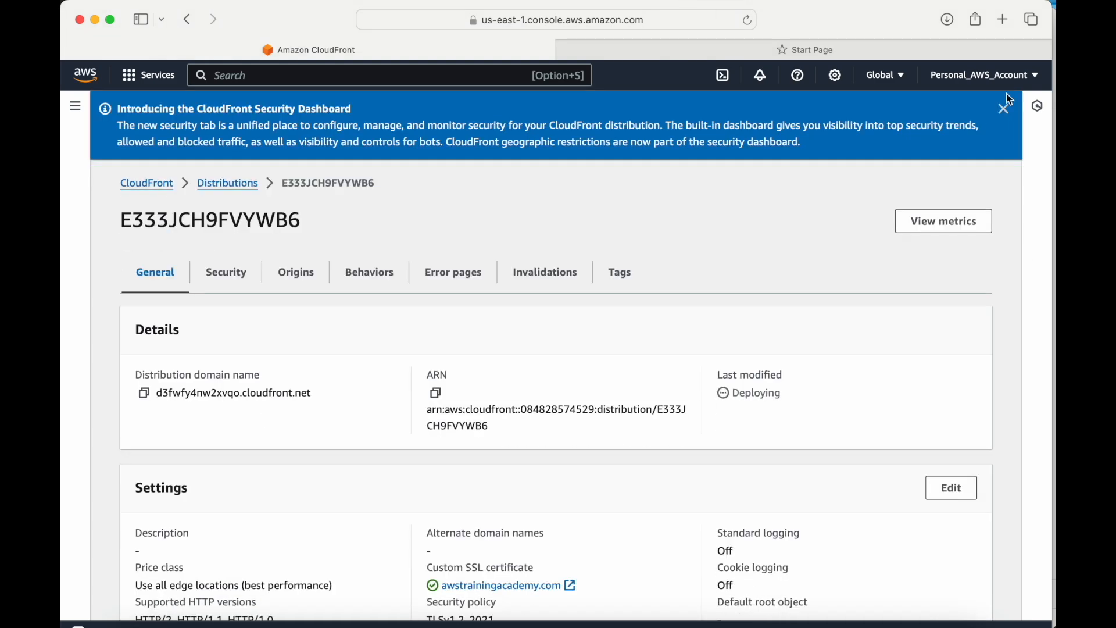
left_click(1004, 109)
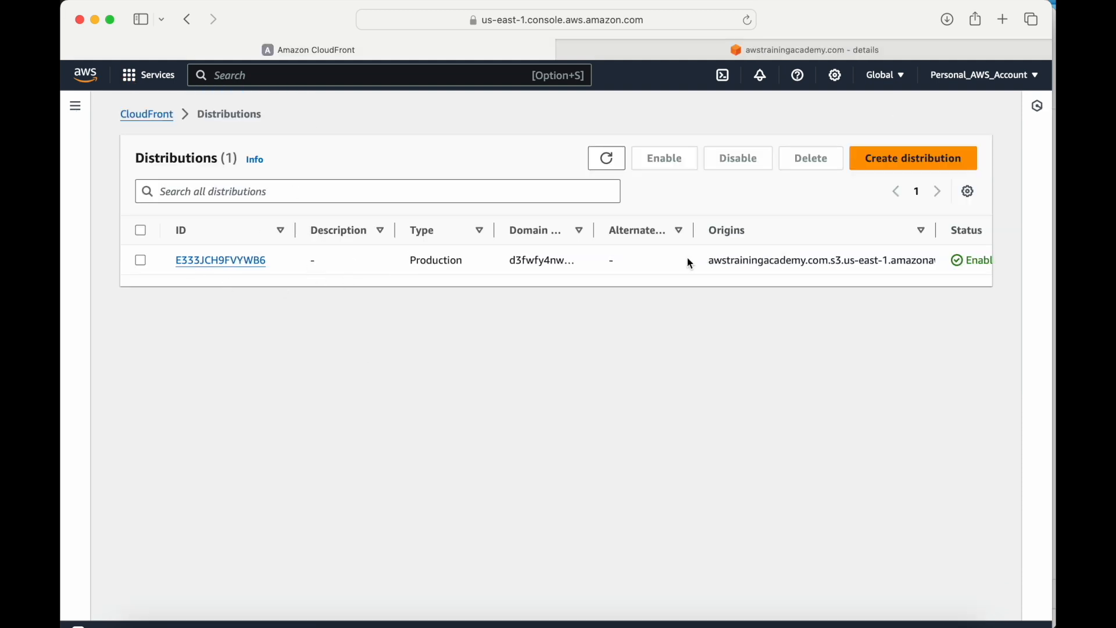
scroll(465, 260, "right", 1)
left_click(239, 260)
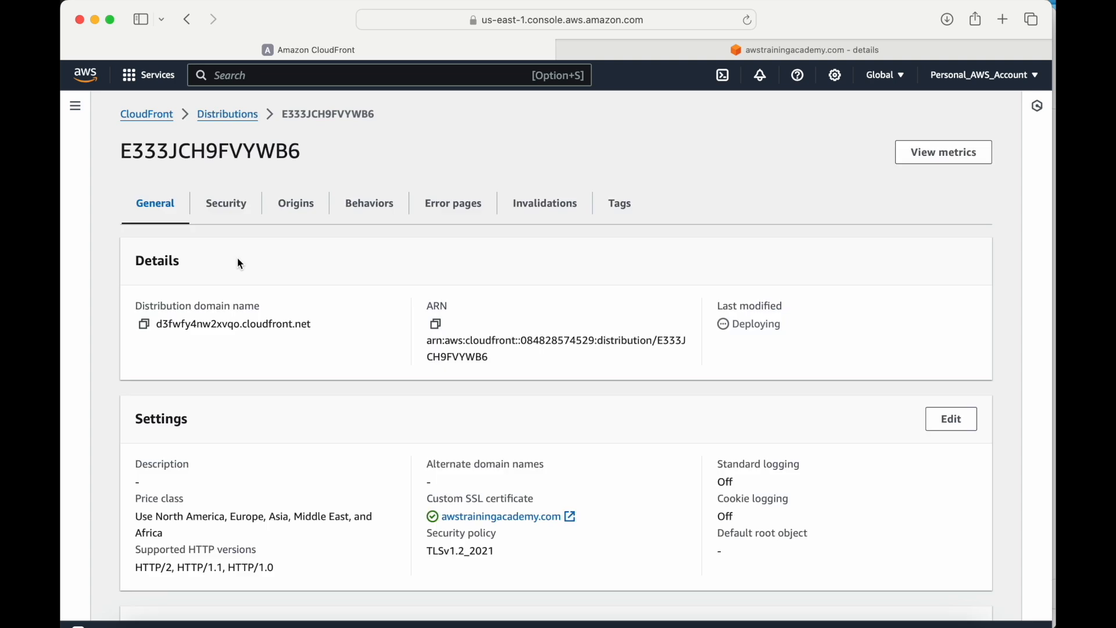
left_click(973, 413)
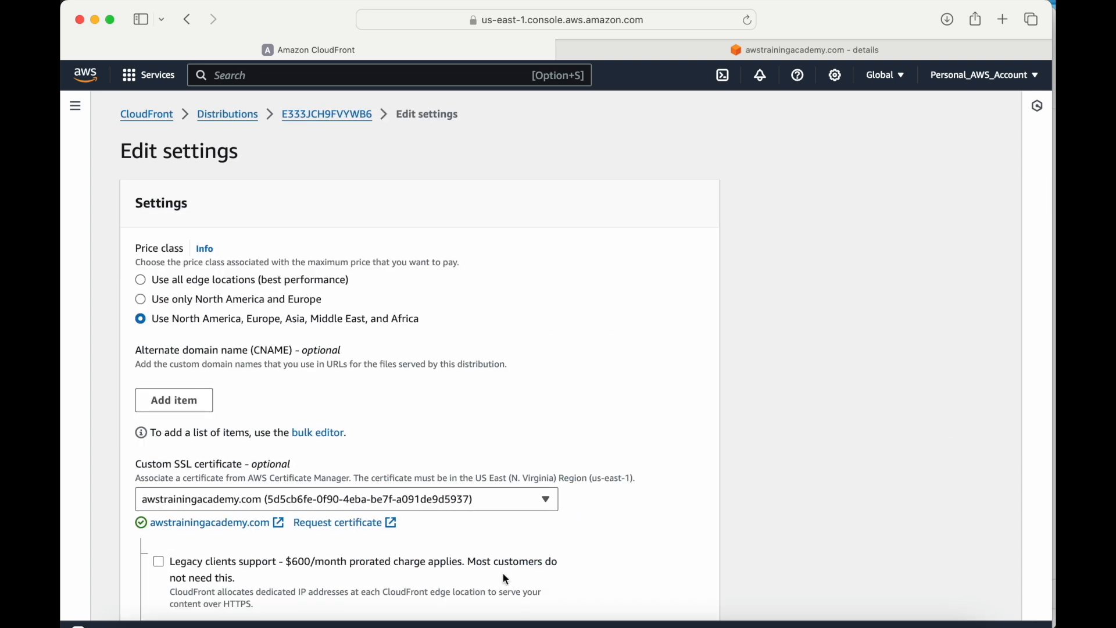
Add awstrainingacademy.com as an alternate domain name and save the changes
scroll(393, 334, "down", 2)
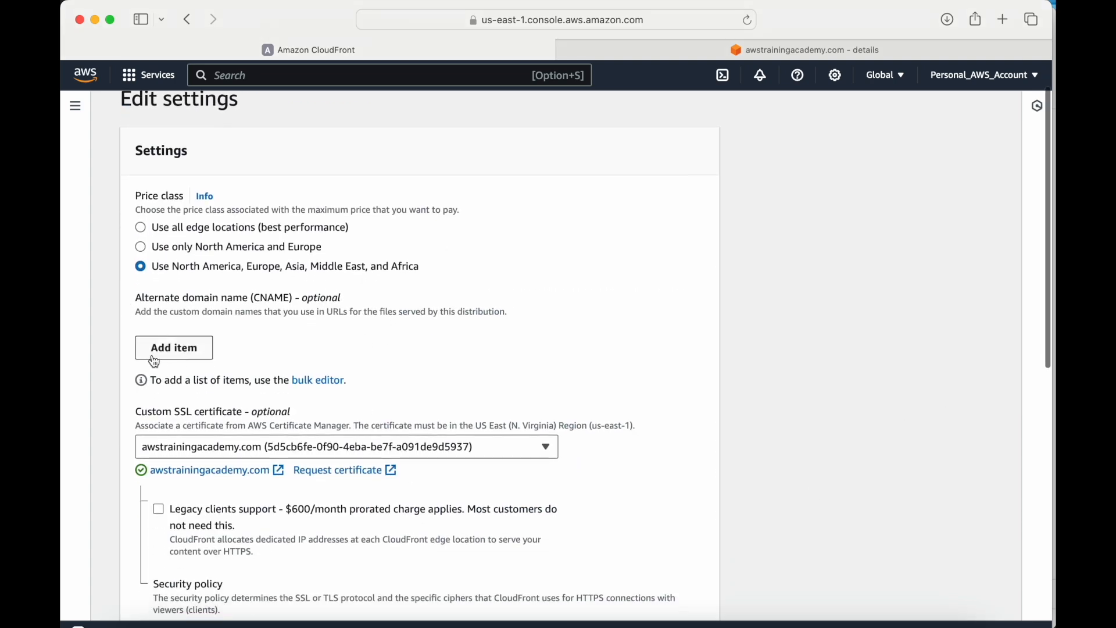
left_click(161, 361)
type("aws")
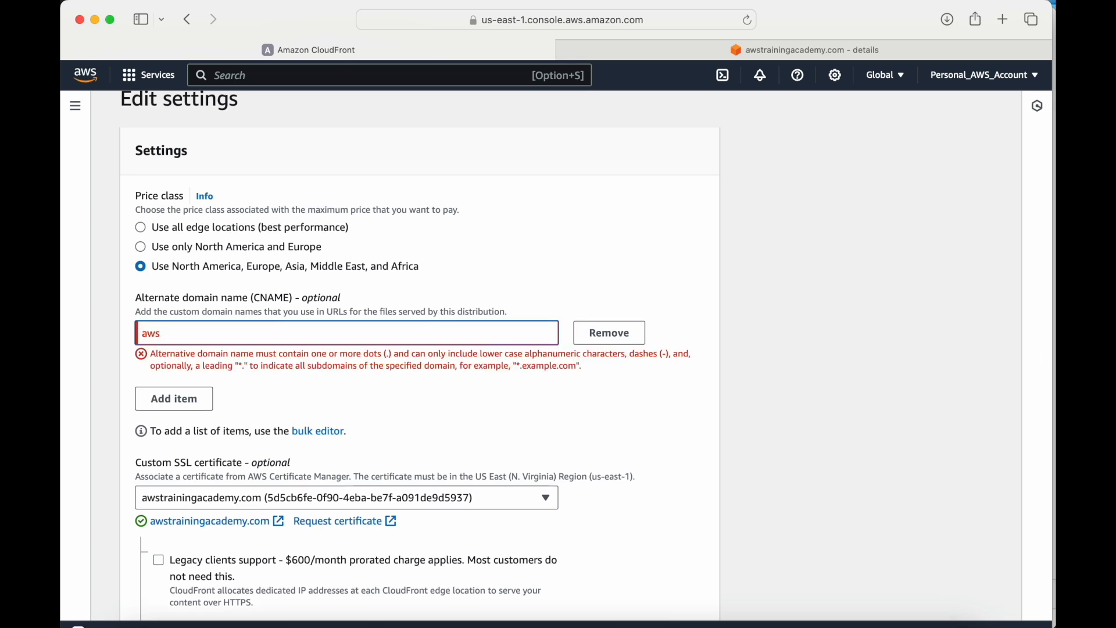
key("super+a")
type("awstrainingacademy.com")
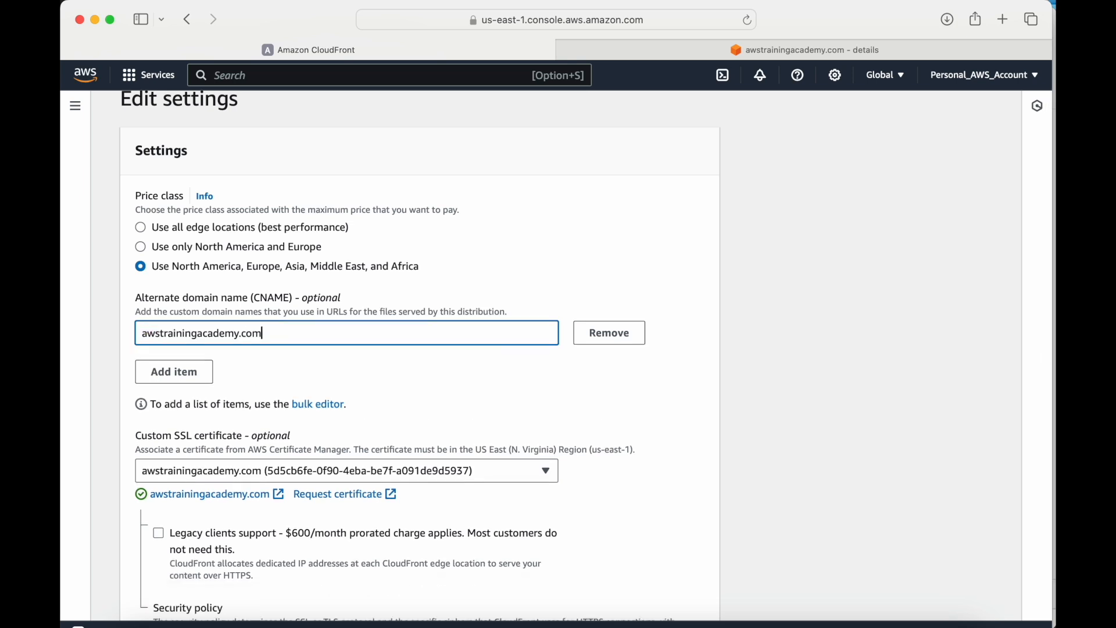
left_click(789, 409)
scroll(635, 485, "down", 15)
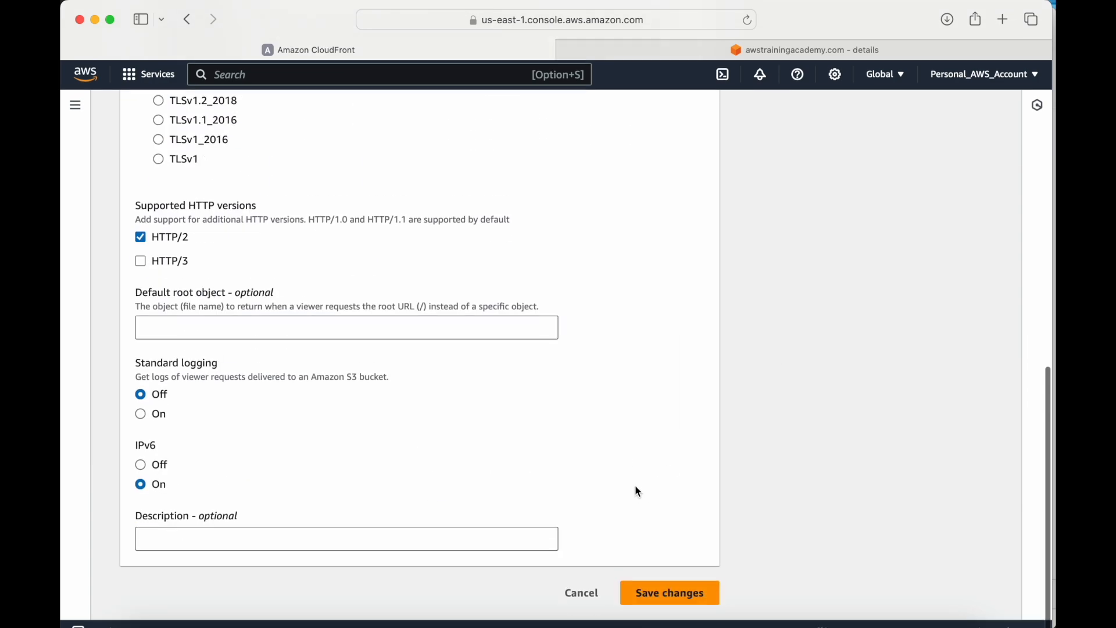
left_click(673, 592)
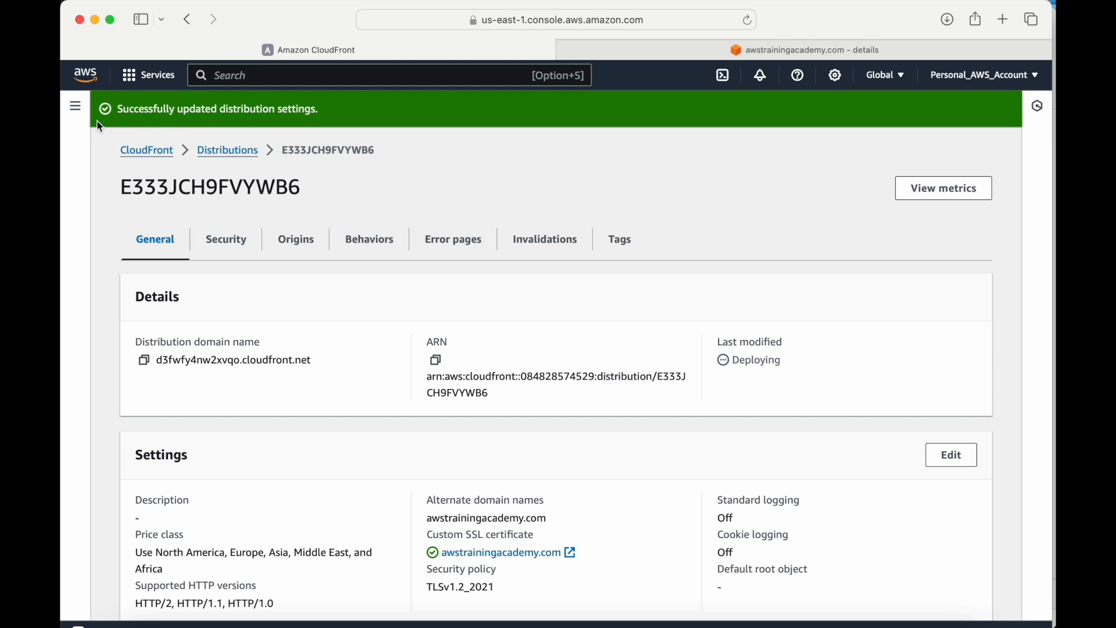
Open the awstrainingacademy.com hosted zone in Route 53
left_click(300, 75)
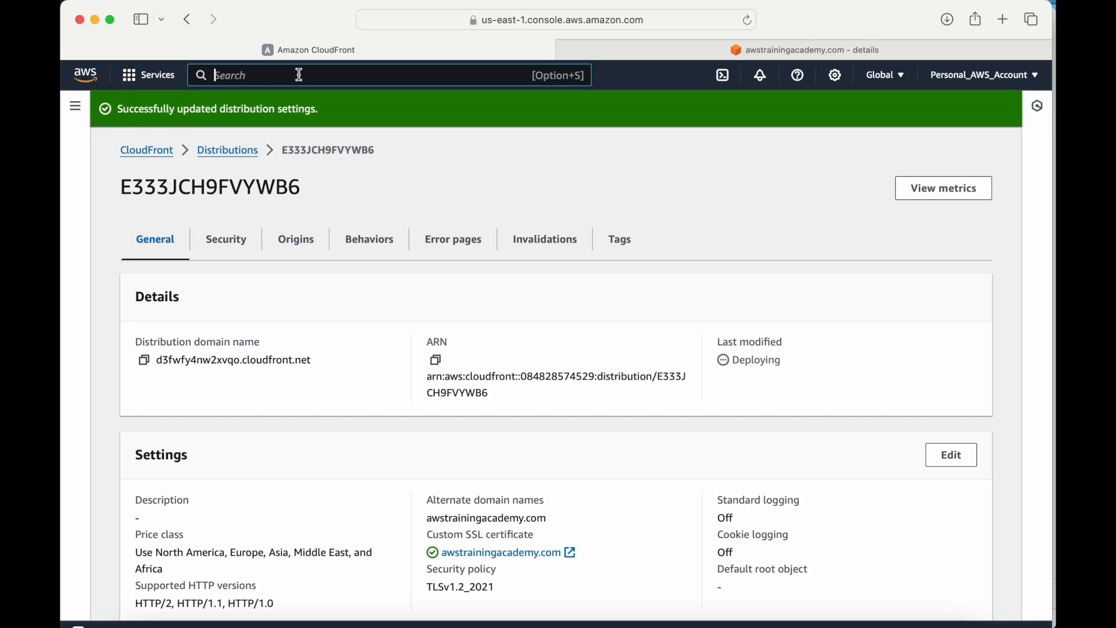
type("route53")
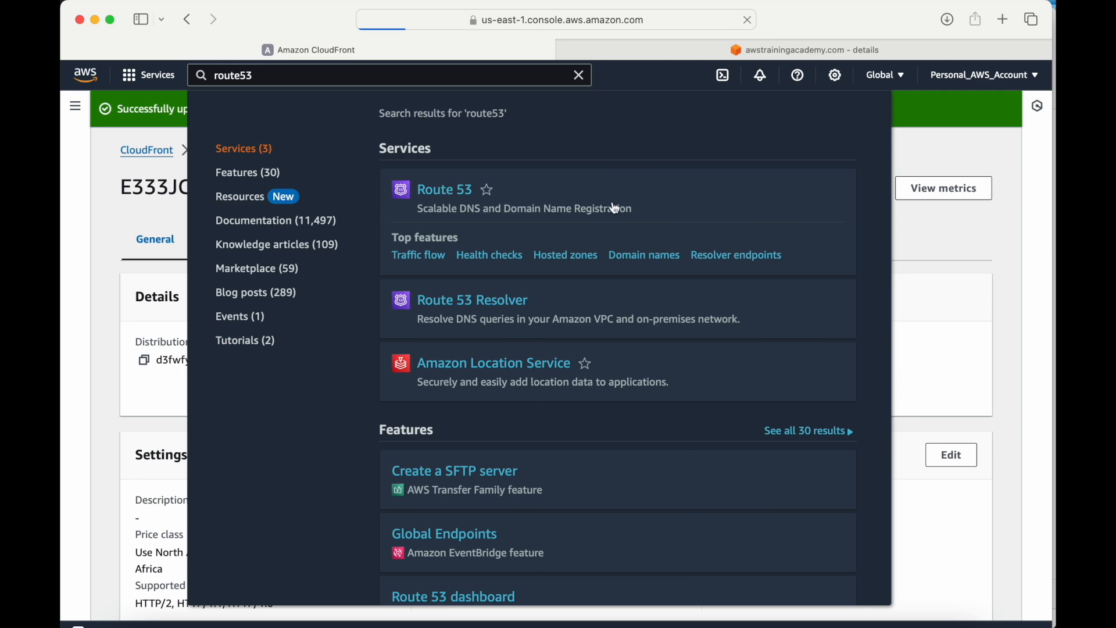
left_click(611, 207)
scroll(388, 372, "down", 5)
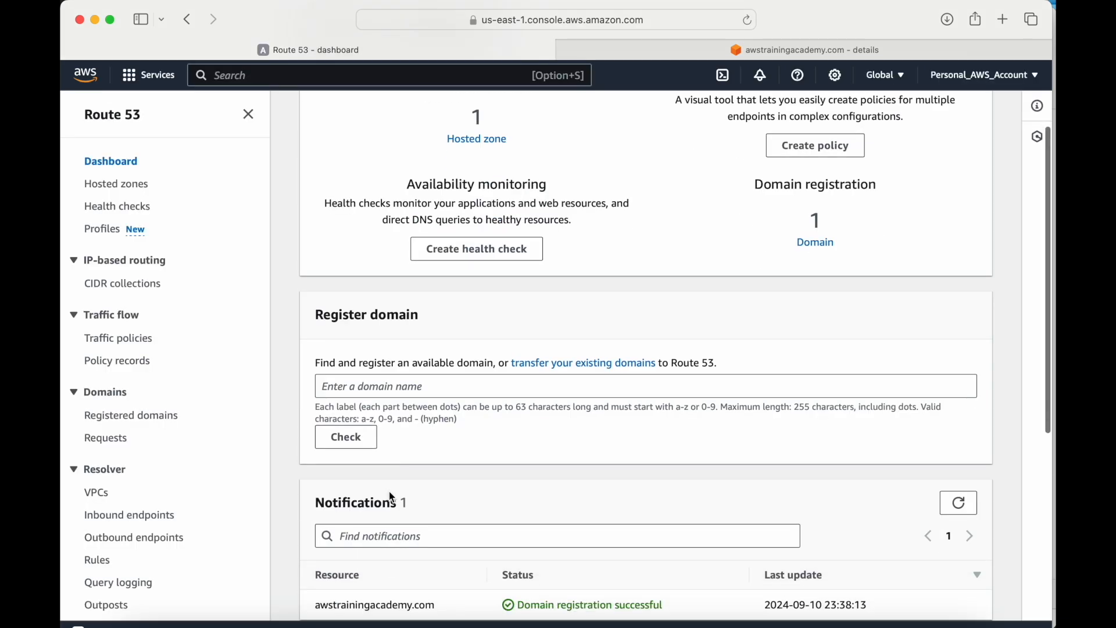
left_click(116, 184)
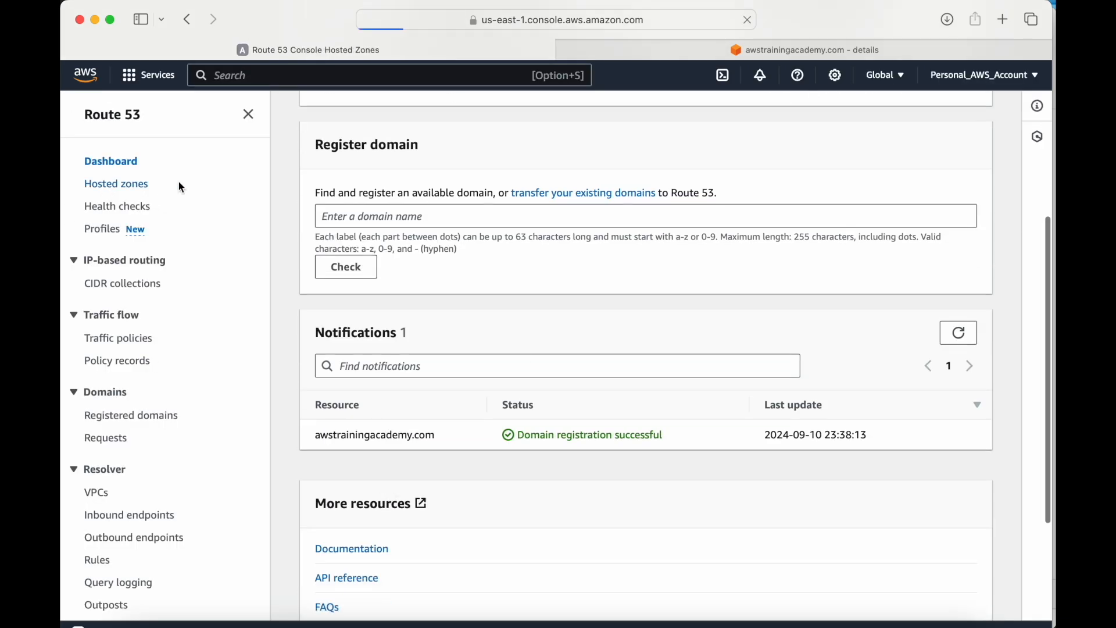
left_click(416, 279)
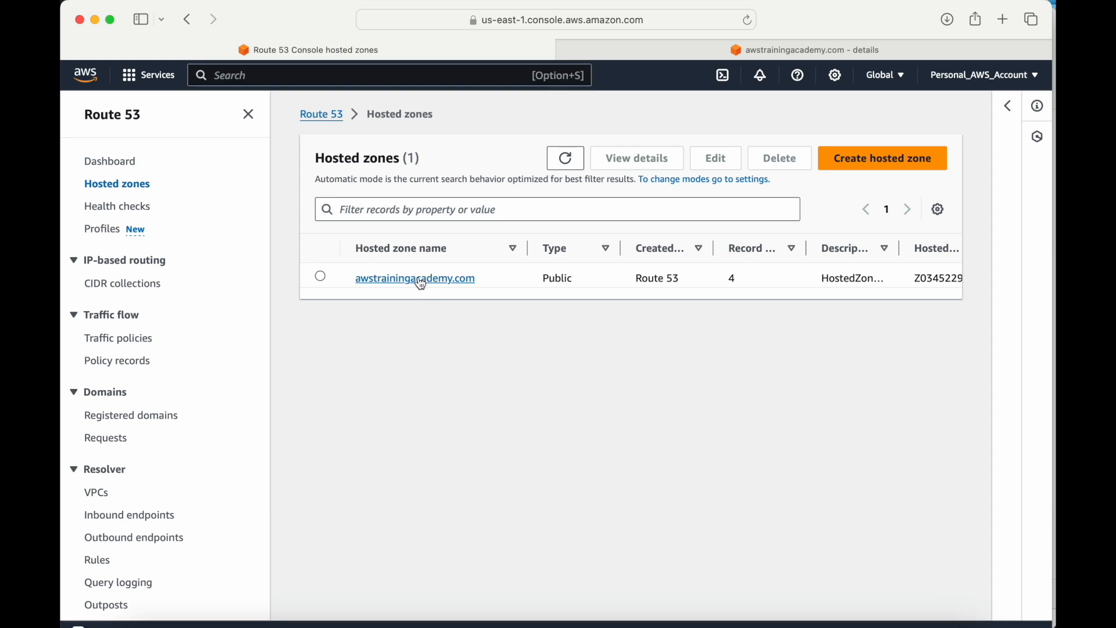
Try an alias record to d3fwfy4nw2xvqo.cloudfront.net; after the already-exists error, return to Hosted zones
left_click(915, 325)
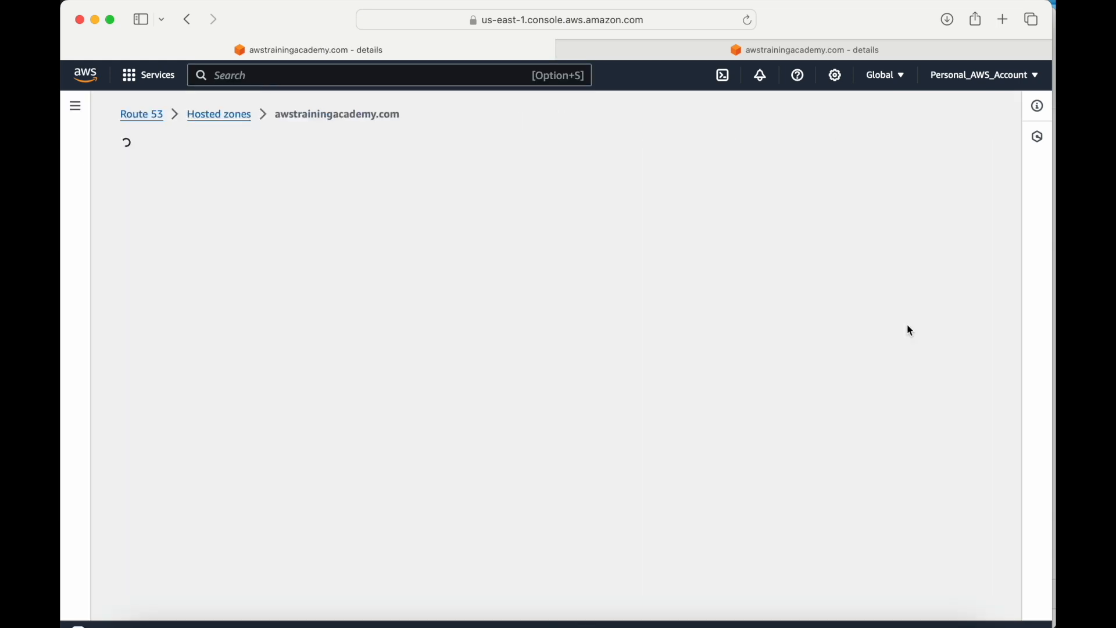
left_click(271, 404)
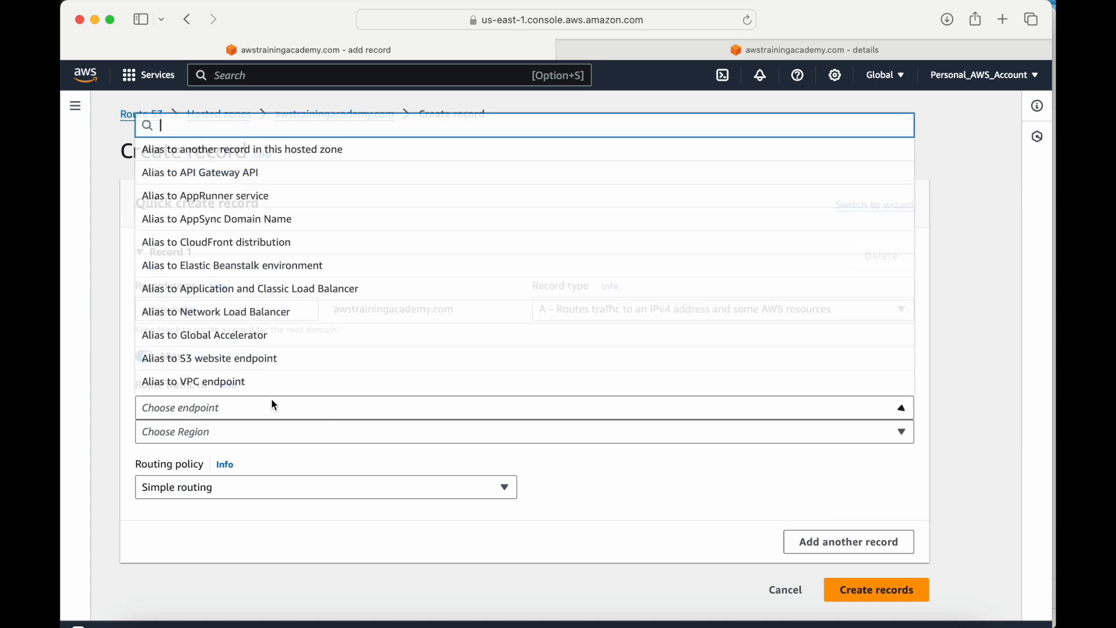
type("clou")
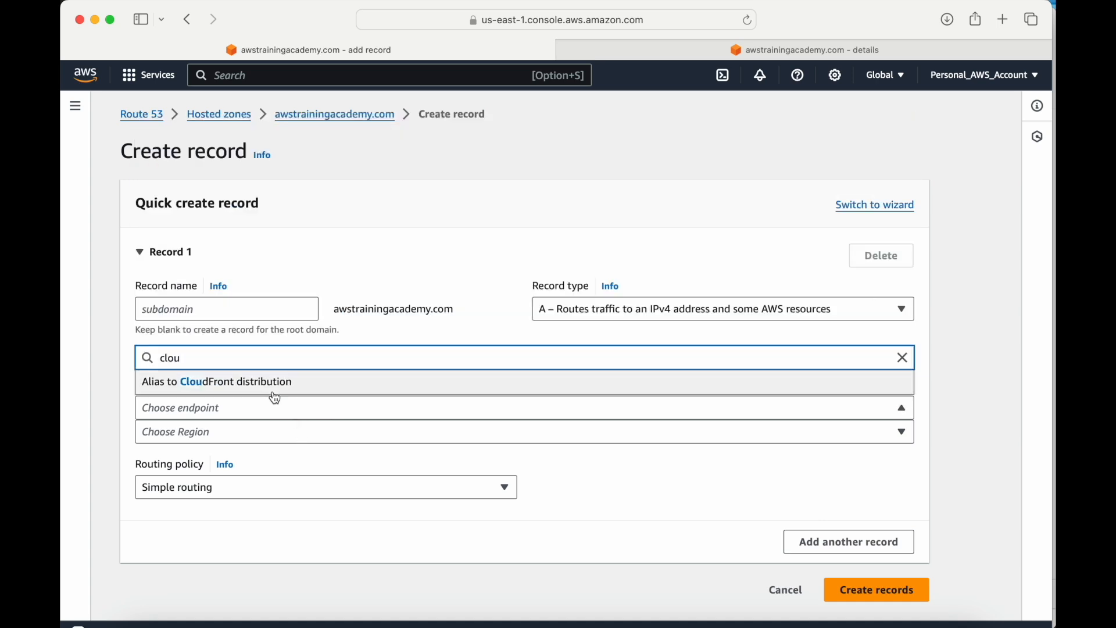
left_click(221, 385)
left_click(262, 471)
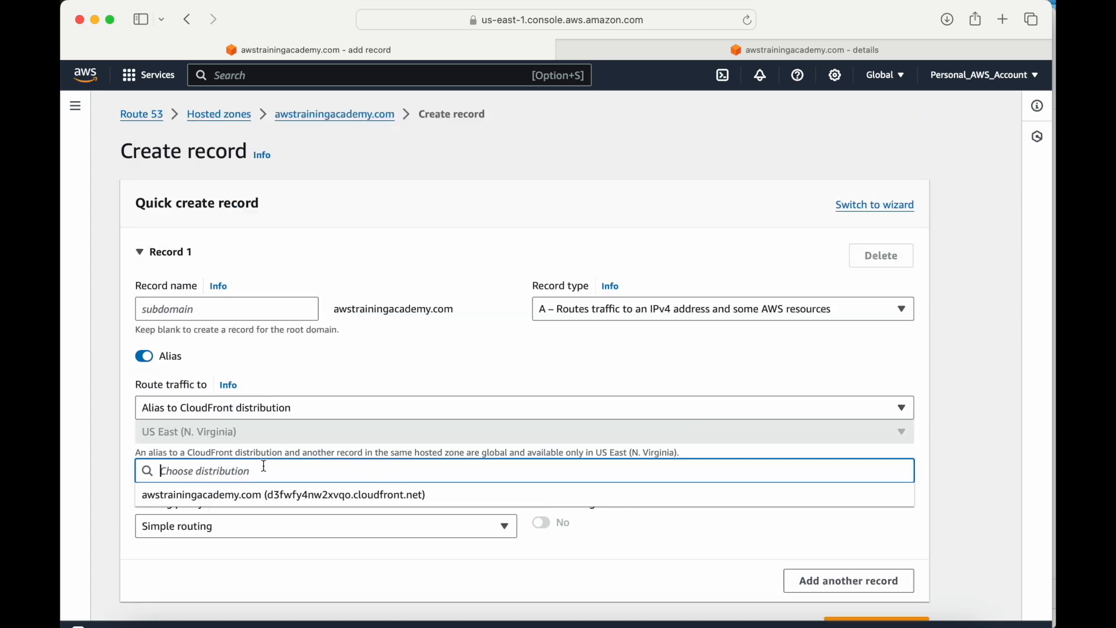
left_click(220, 495)
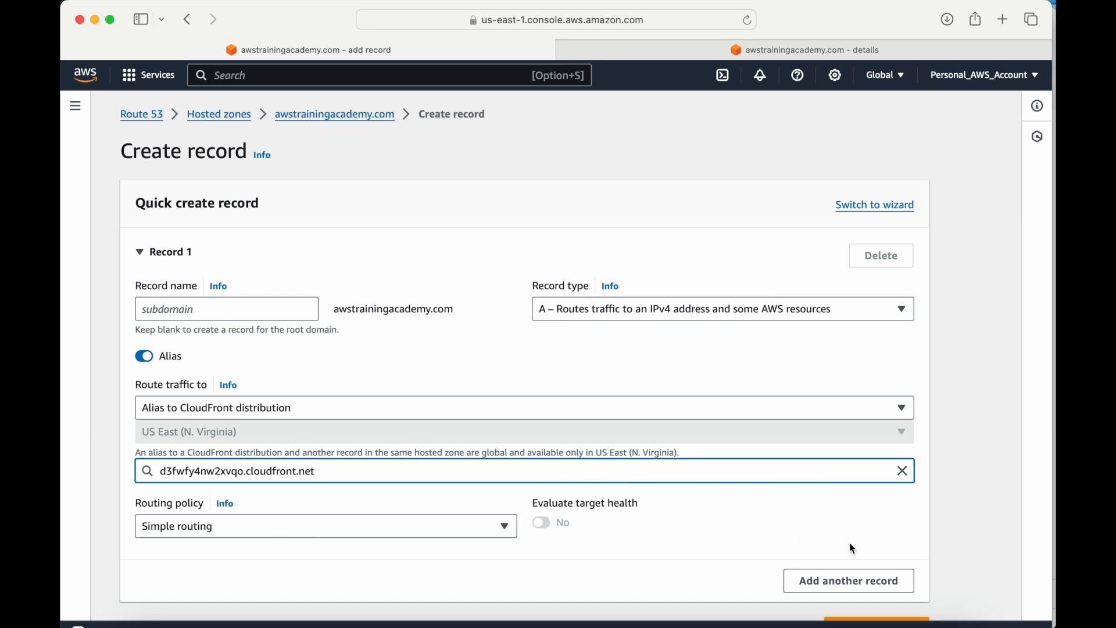
scroll(655, 507, "down", 1)
left_click(888, 547)
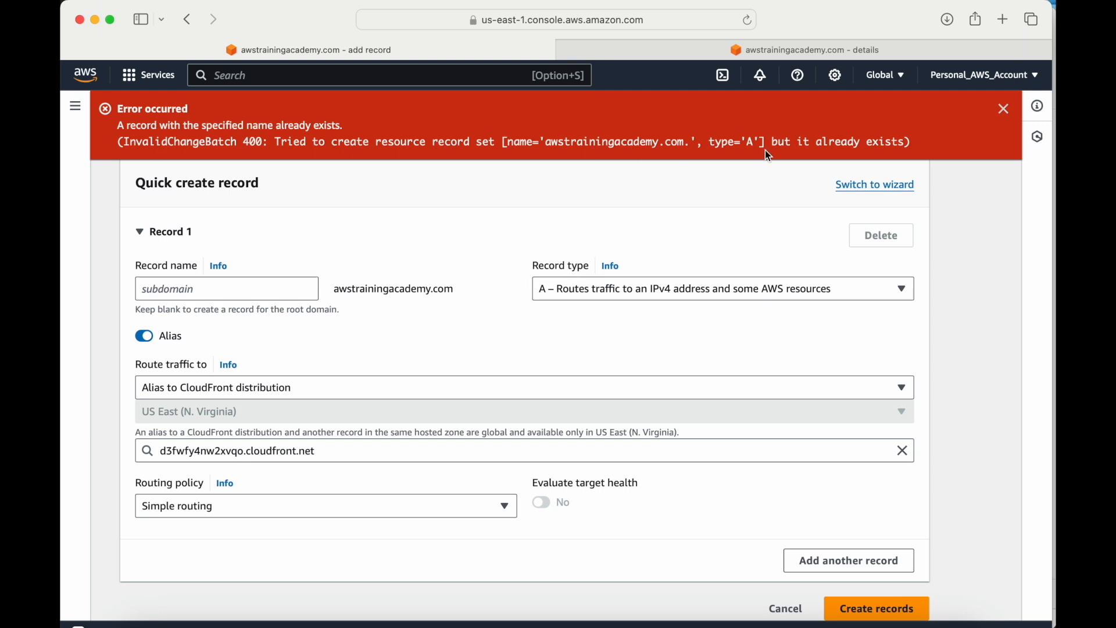
left_click(1006, 109)
scroll(361, 208, "up", 3)
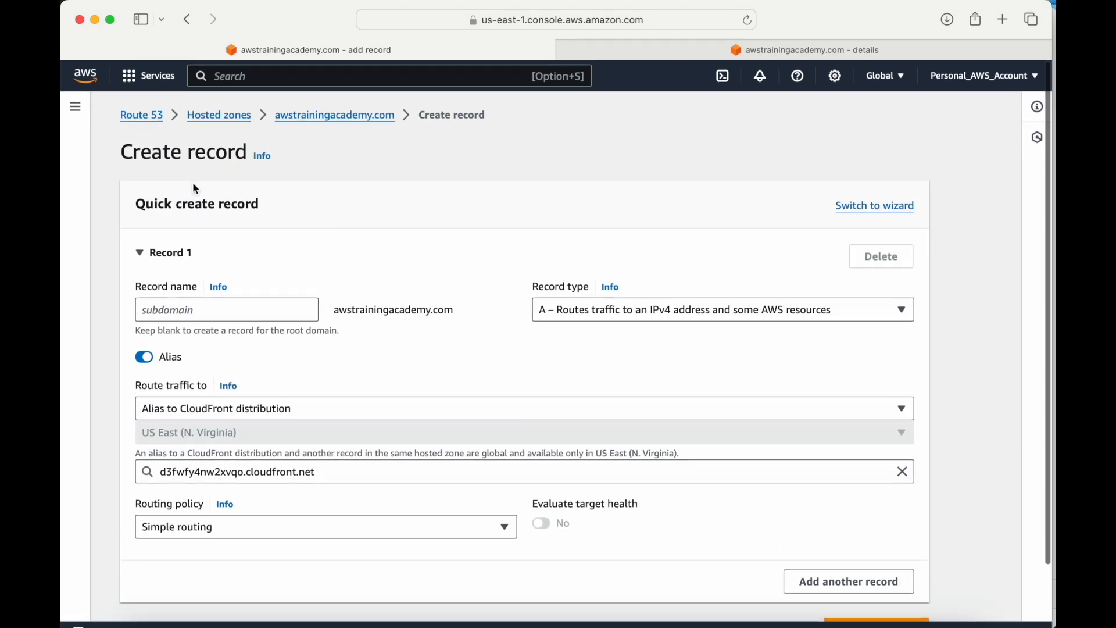
left_click(227, 116)
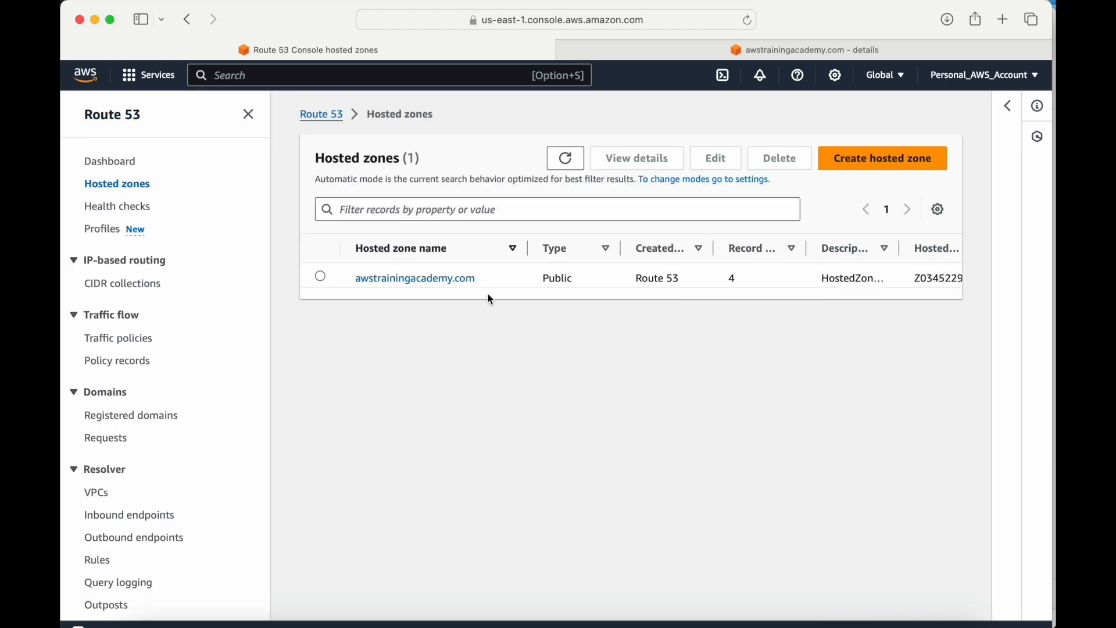
Edit the existing awstrainingacademy.com A record to alias d3fwfy4nw2xvqo.cloudfront.net and save
left_click(385, 279)
left_click(326, 449)
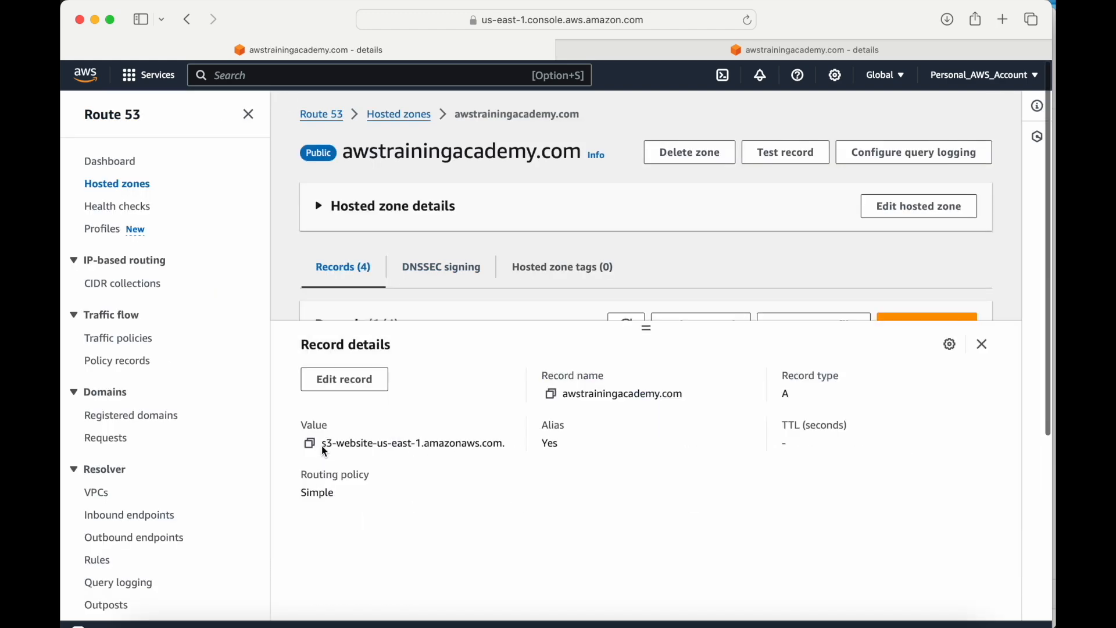
left_click(364, 381)
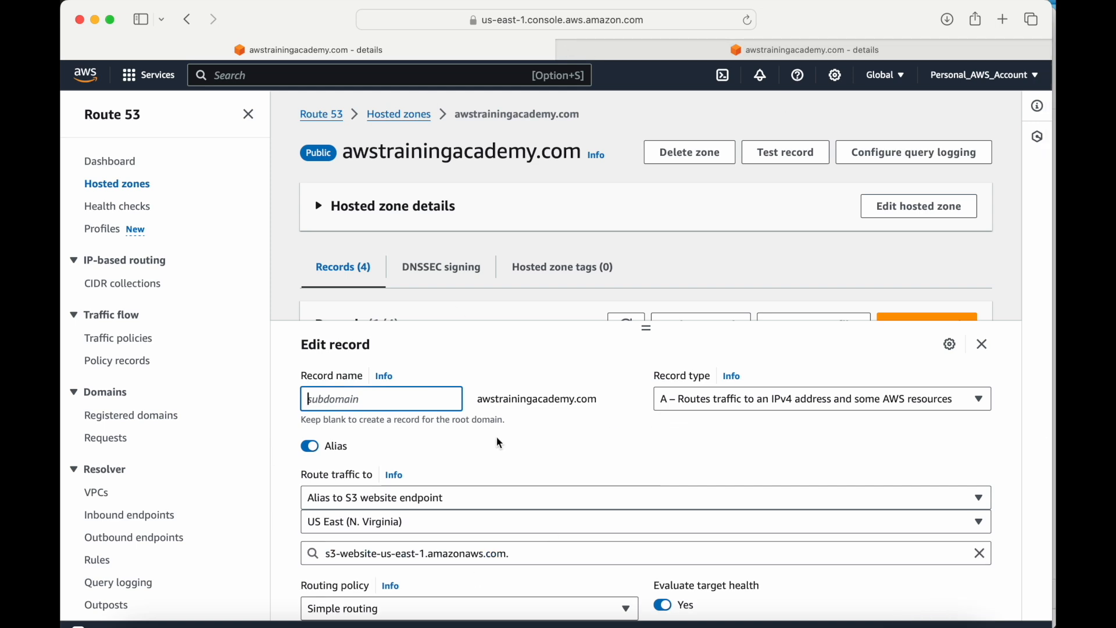
left_click(460, 500)
type("clou")
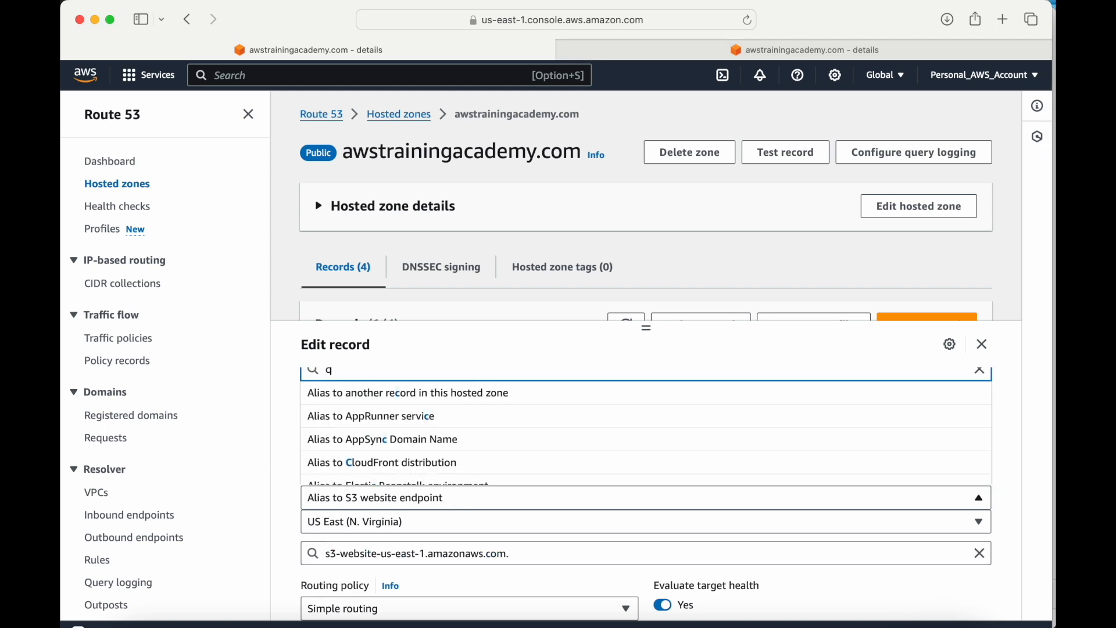
left_click(366, 472)
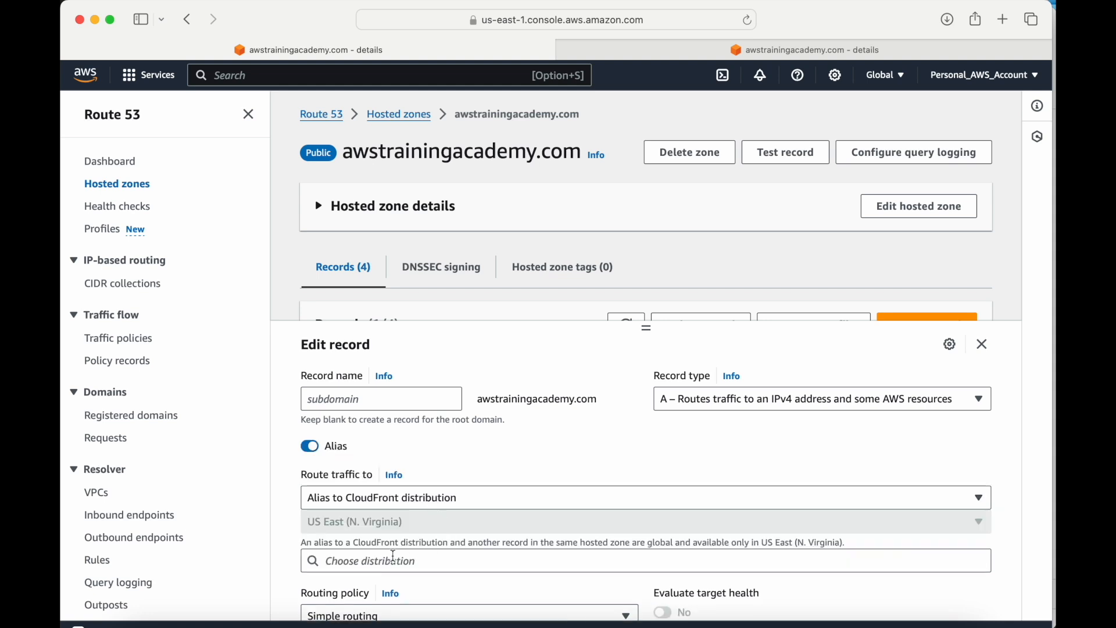
left_click(396, 560)
left_click(364, 531)
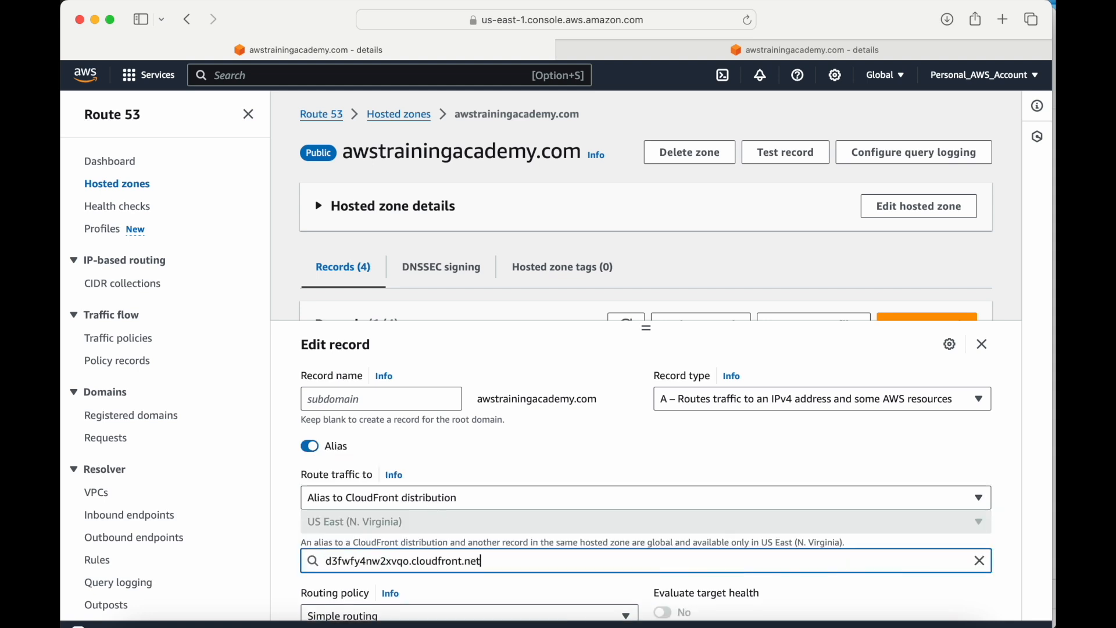
scroll(360, 538, "down", 2)
left_click(964, 594)
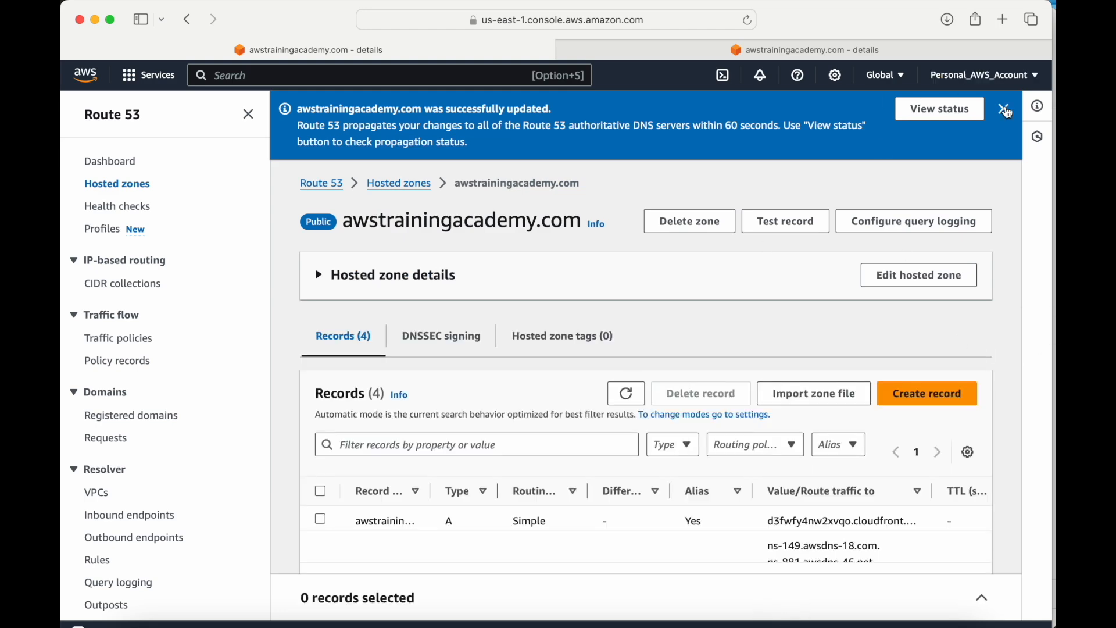
scroll(579, 447, "down", 2)
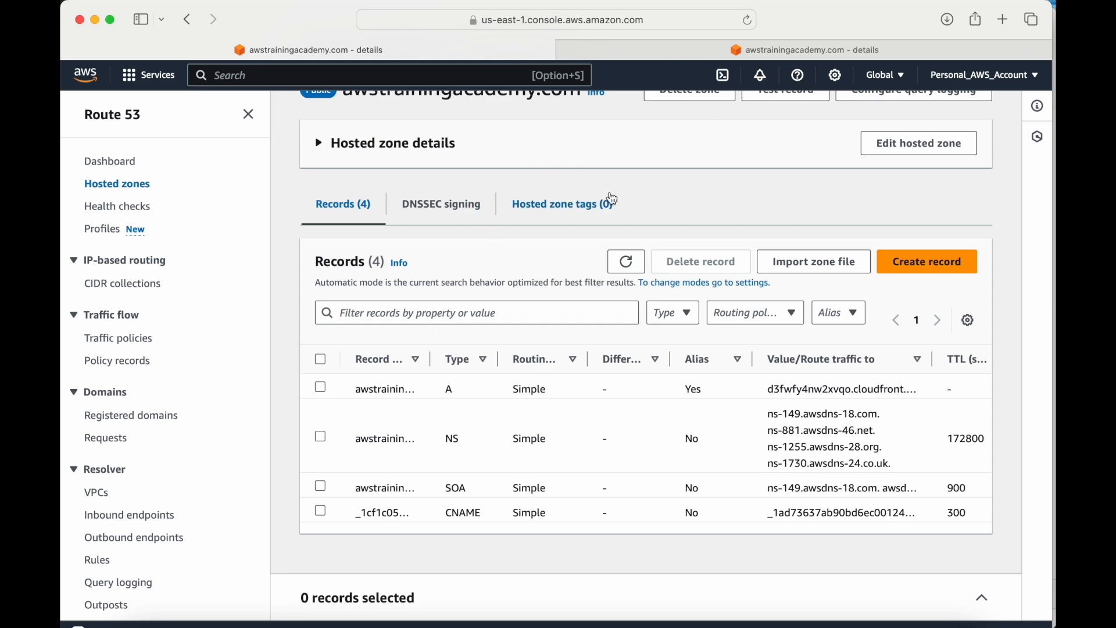
Load awstrainingacademy.com/index.html showing 'This is the Home Page', then bring PowerPoint forward
left_click(669, 53)
left_click(642, 23)
key("Return")
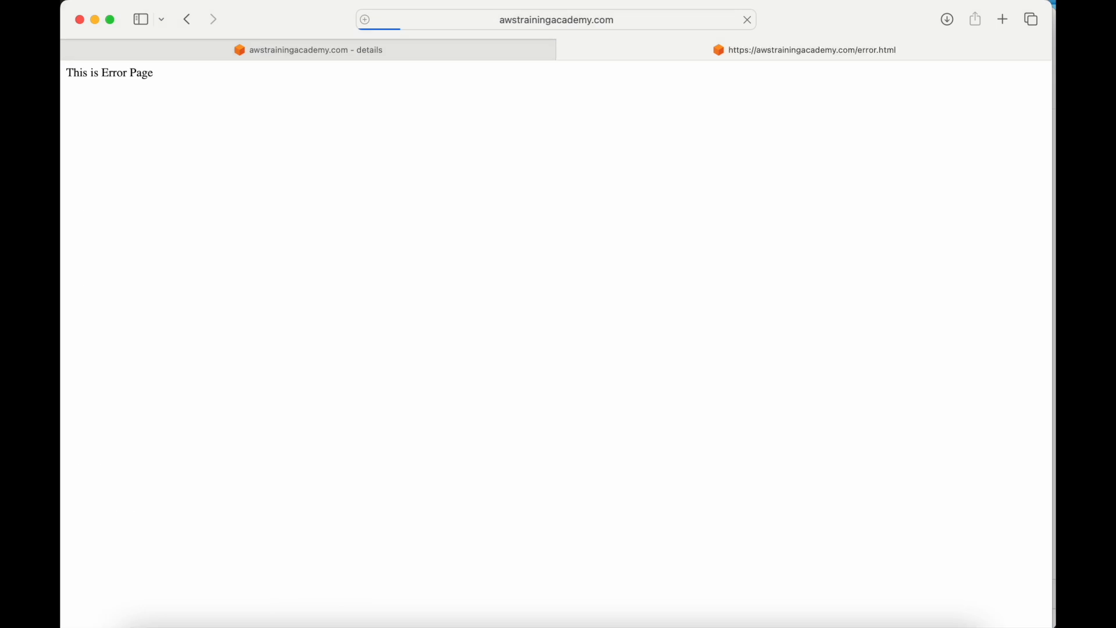
left_click(662, 23)
left_click(594, 20)
key("BackSpace")
key("BackSpace")
key("BackSpace")
key("BackSpace")
key("BackSpace")
key("BackSpace")
key("BackSpace")
key("BackSpace")
key("BackSpace")
key("BackSpace")
type("inde")
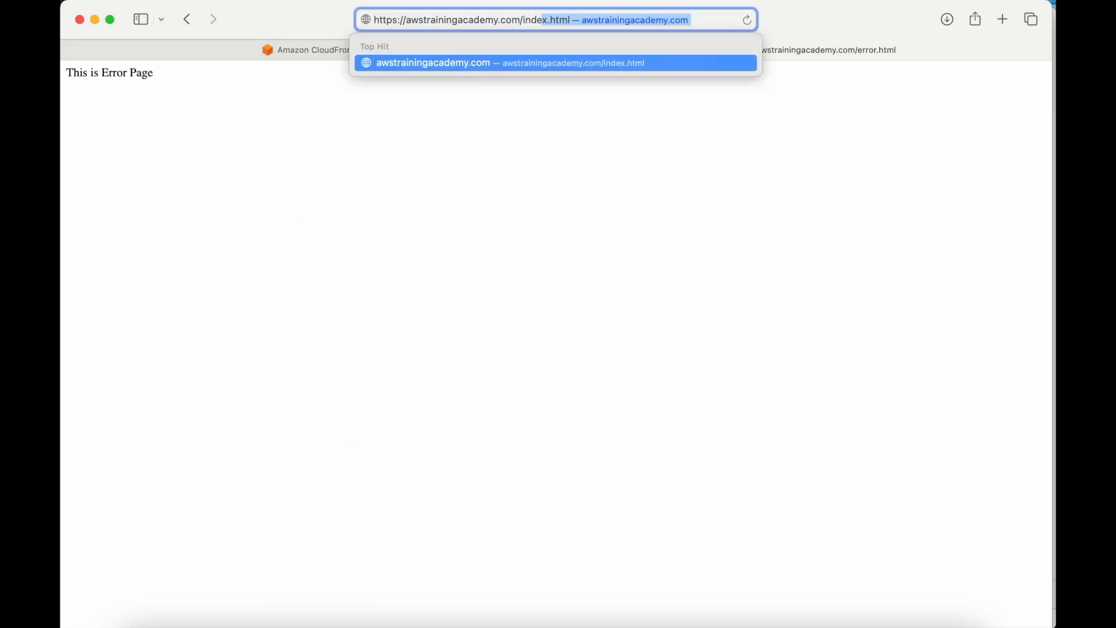
type("x.html")
key("Return")
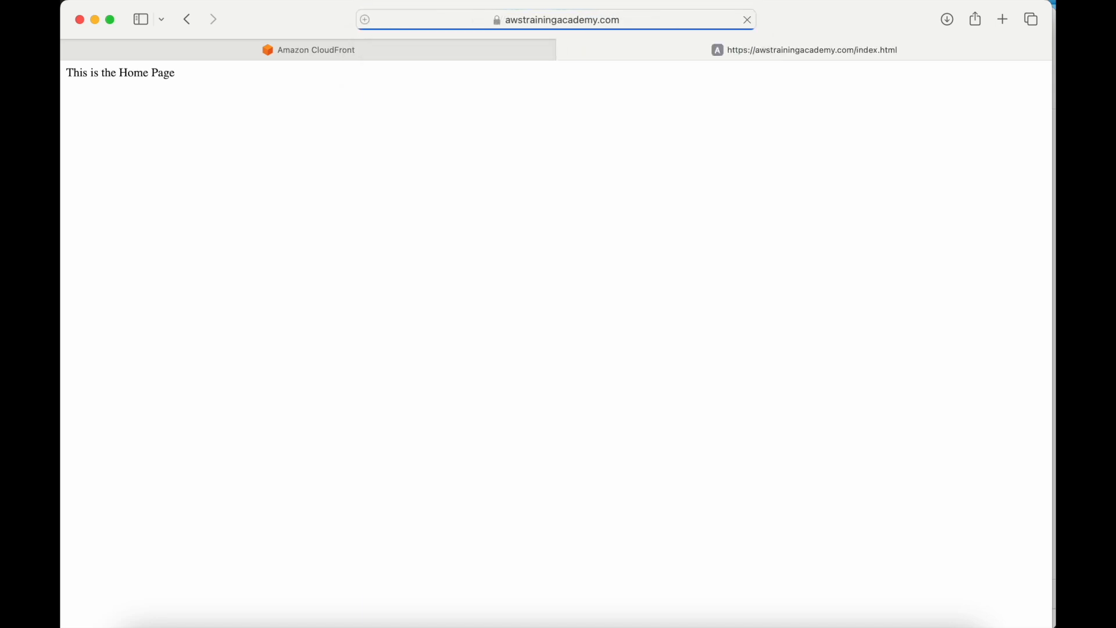
left_click(593, 23)
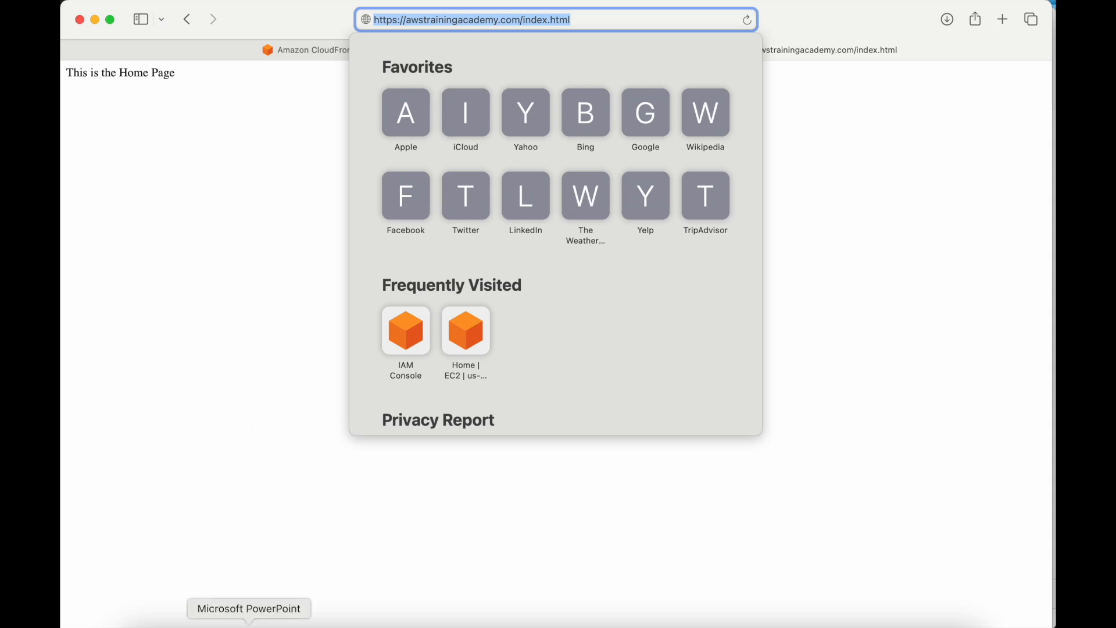
left_click(250, 619)
triple_click(348, 341)
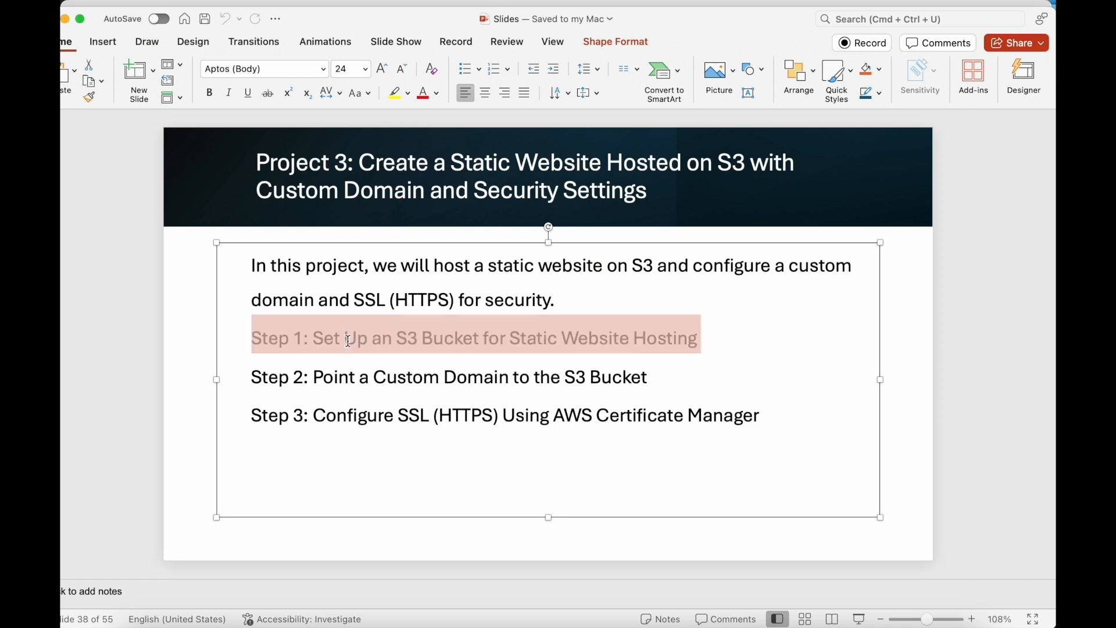
triple_click(394, 377)
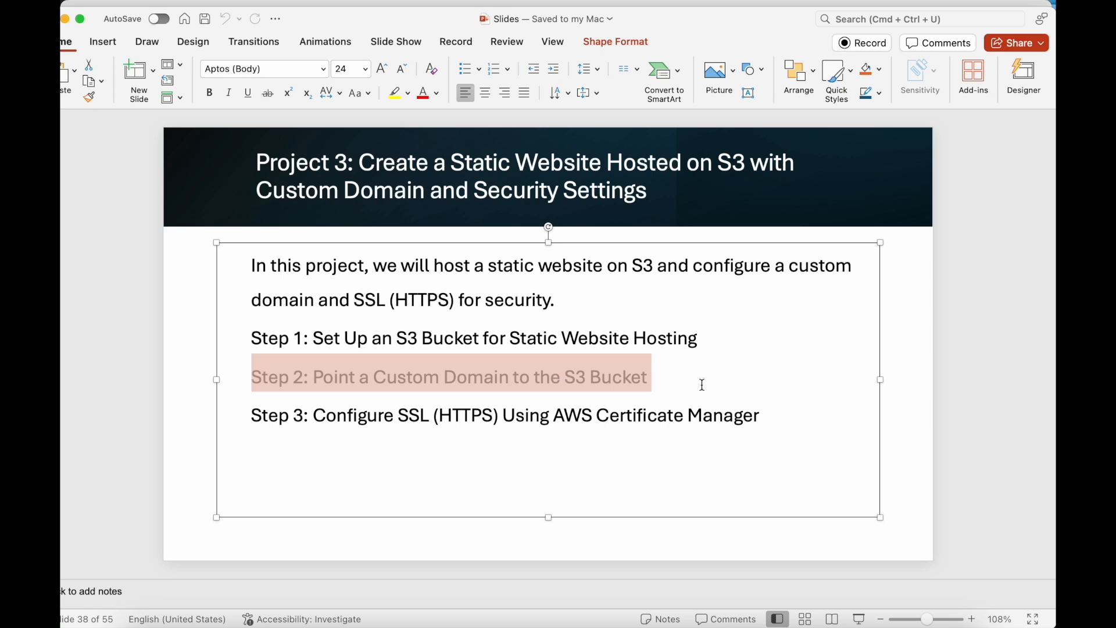
triple_click(479, 418)
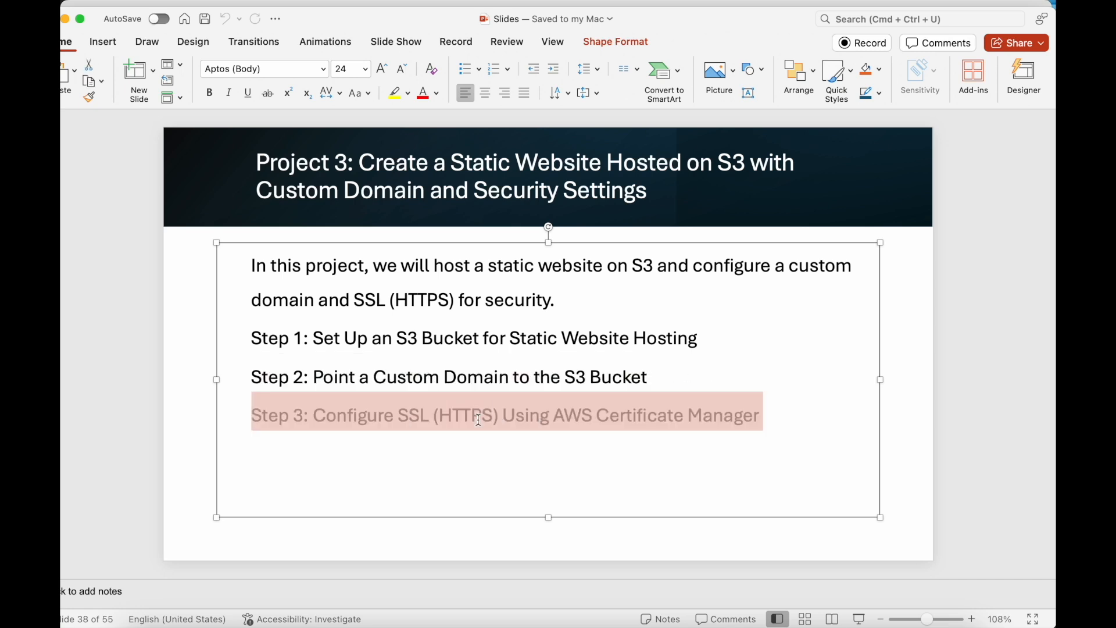
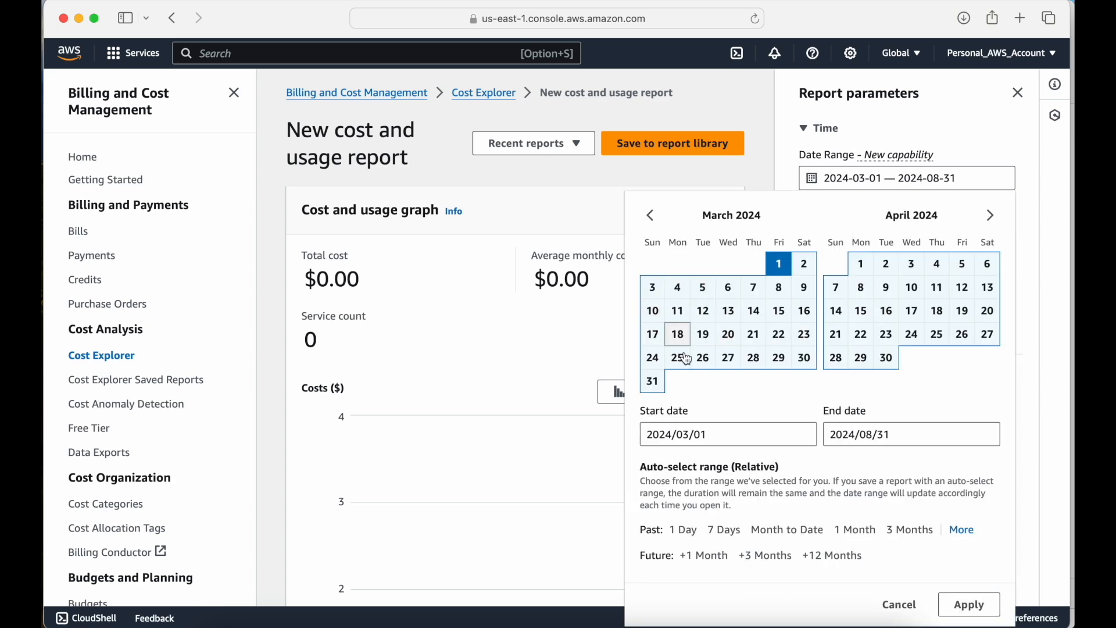
Preview the past date presets: 1 day, 7 days, month to date, 1 month, 3 months
scroll(836, 356, "down", 2)
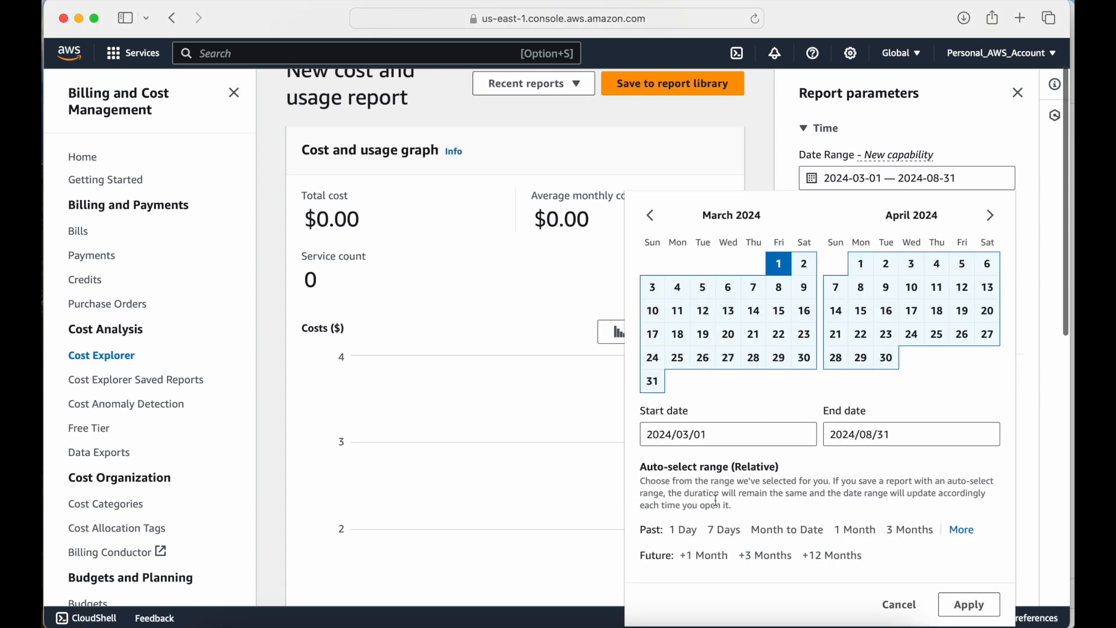
left_click(684, 531)
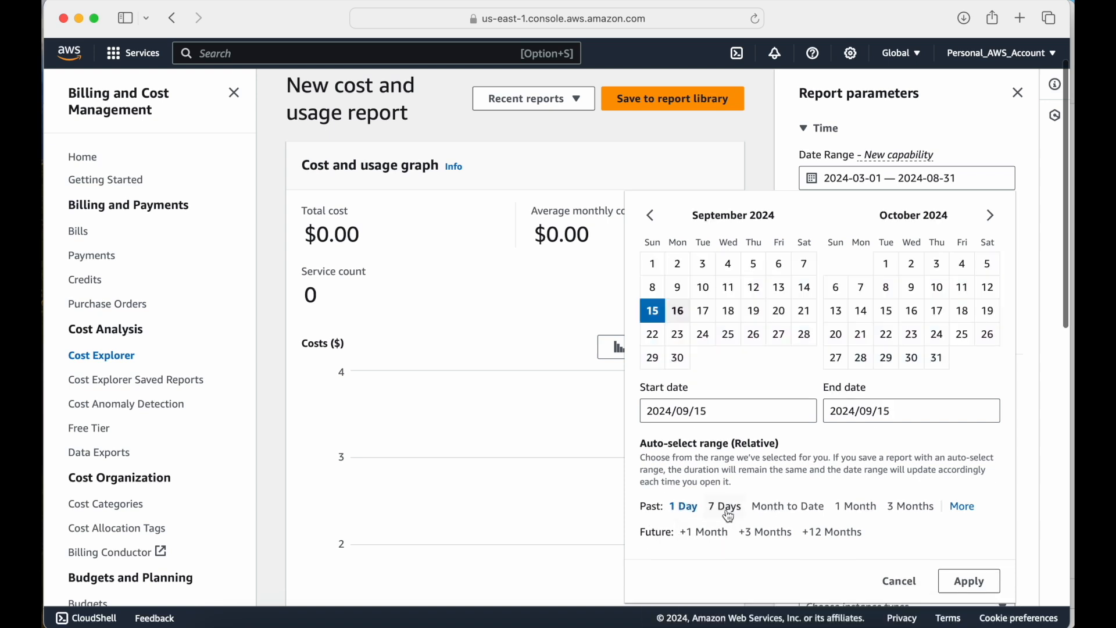
left_click(725, 507)
left_click(796, 509)
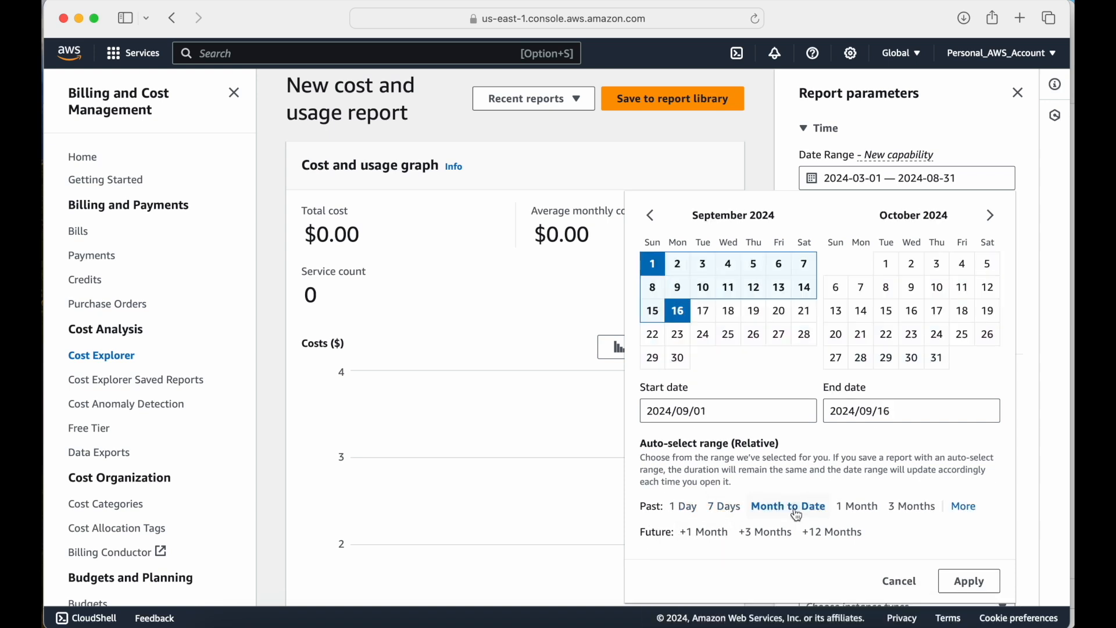
left_click(858, 507)
left_click(911, 507)
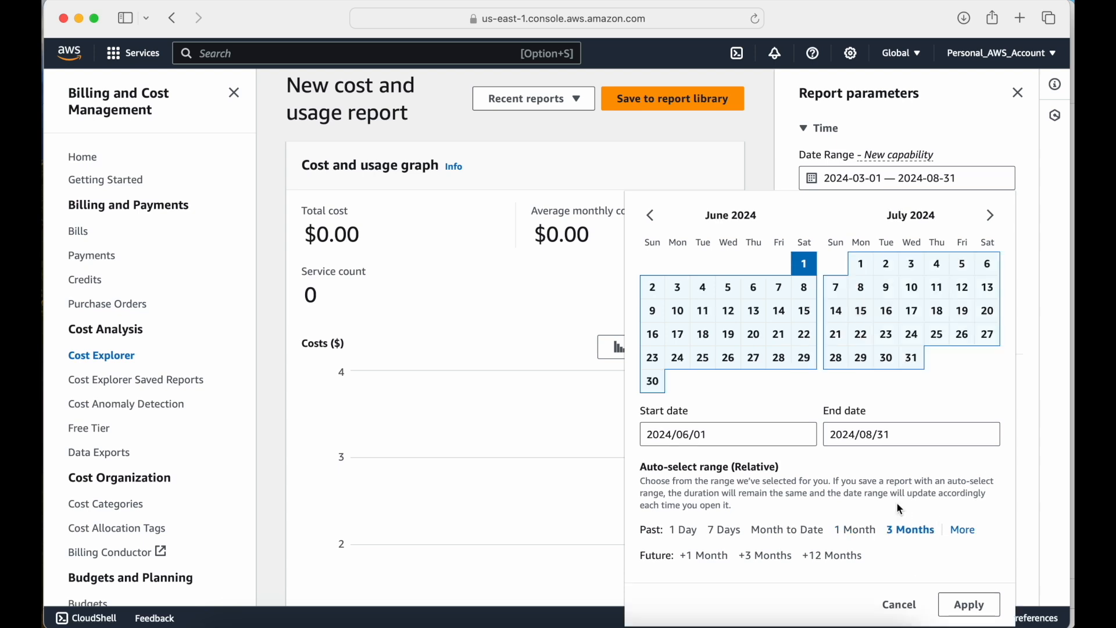
Set the range to past 1 month plus next 12 months and apply it
left_click(709, 560)
left_click(768, 560)
left_click(835, 560)
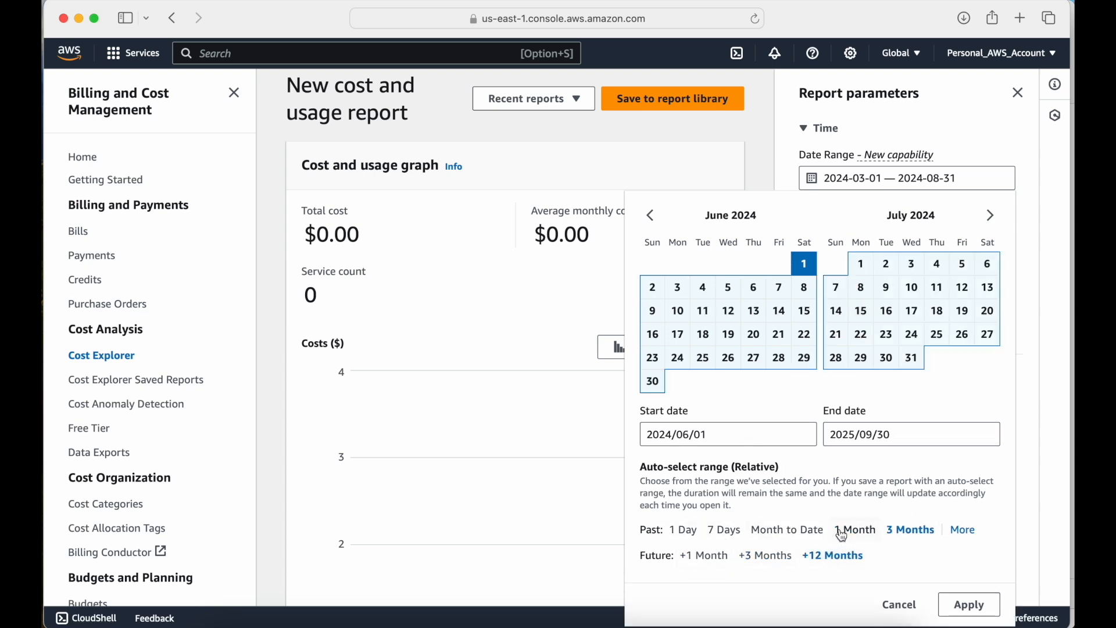
left_click(844, 530)
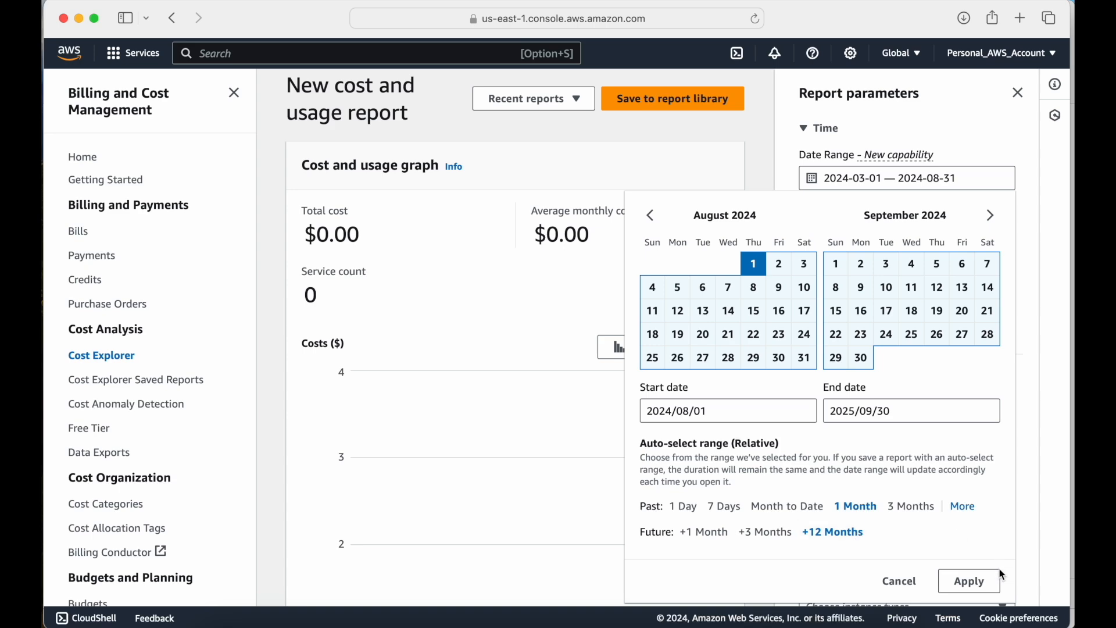
left_click(970, 583)
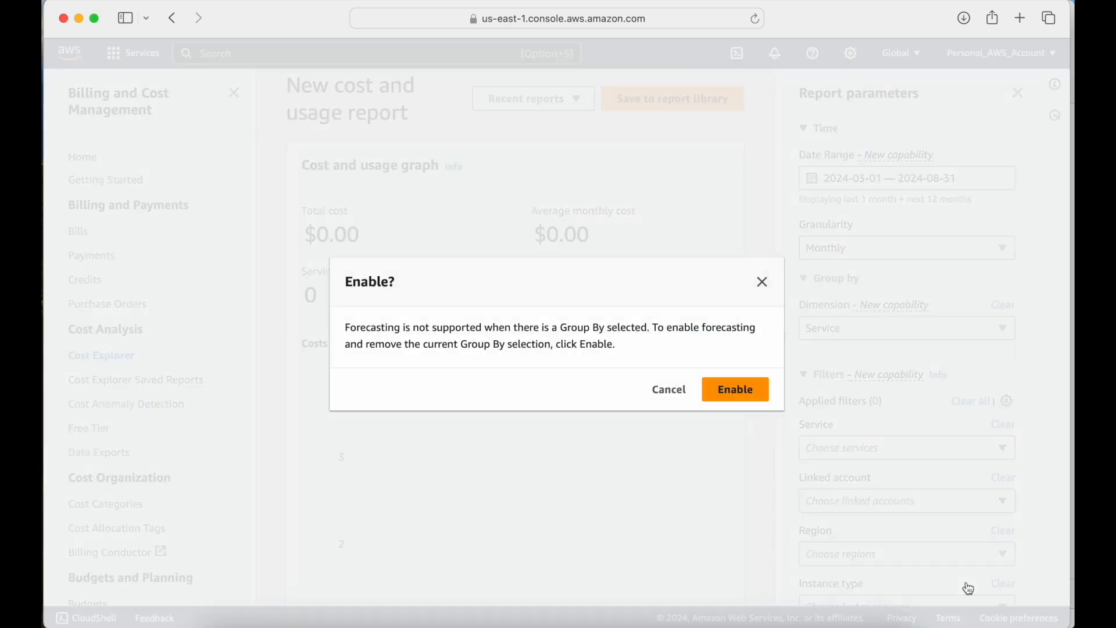
Decline forecasting, keep Monthly granularity grouped by Service, and show the service filter list
left_click(762, 281)
scroll(795, 316, "down", 1)
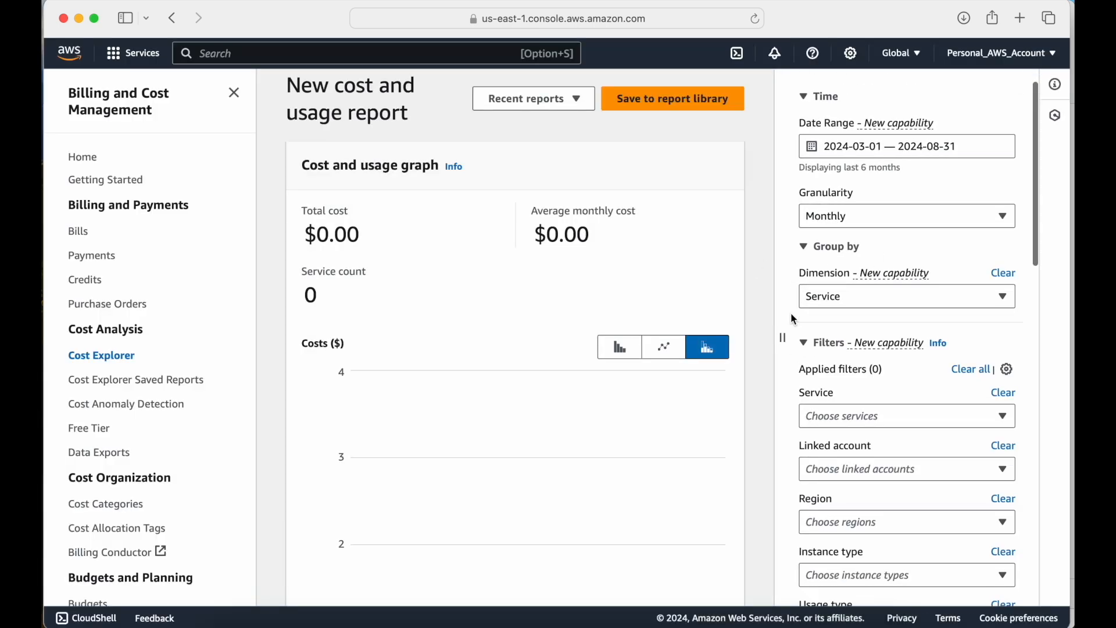
left_click(912, 224)
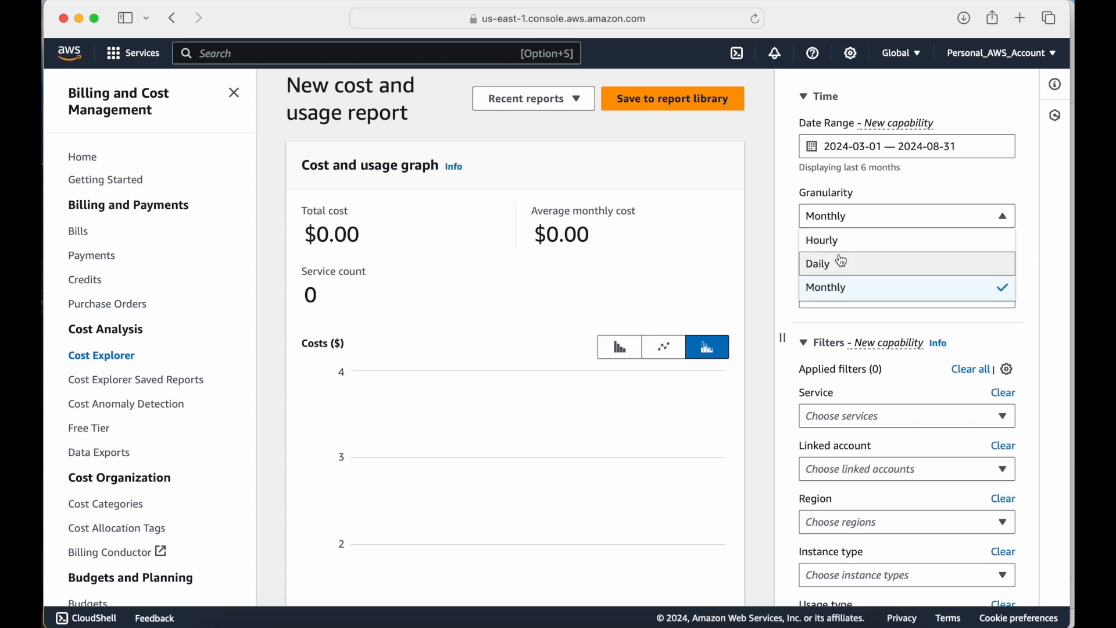
left_click(777, 272)
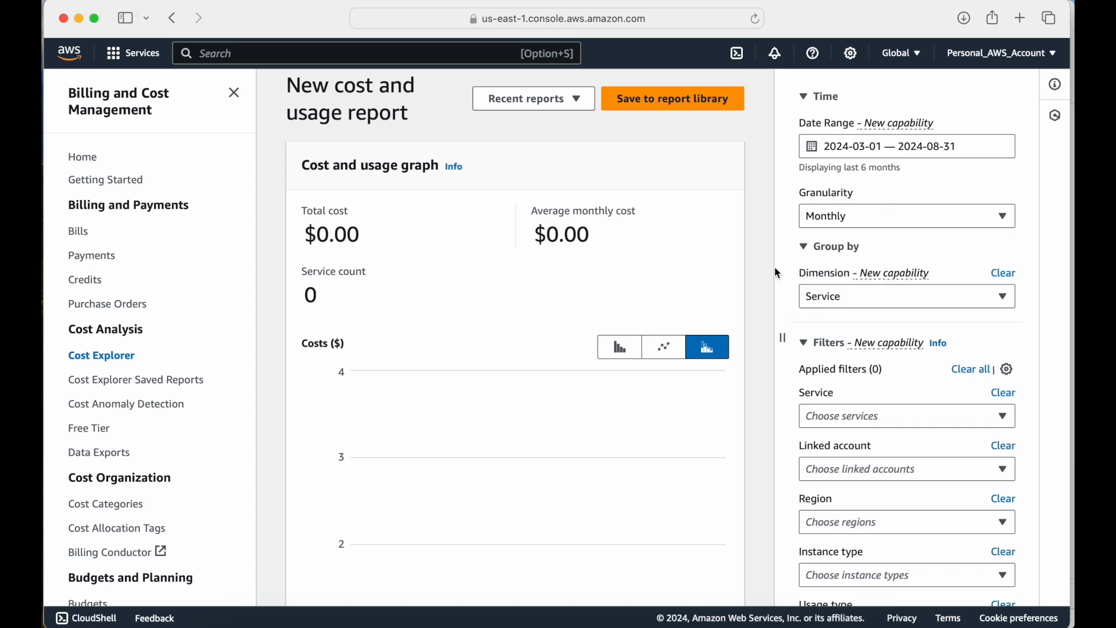
left_click(848, 295)
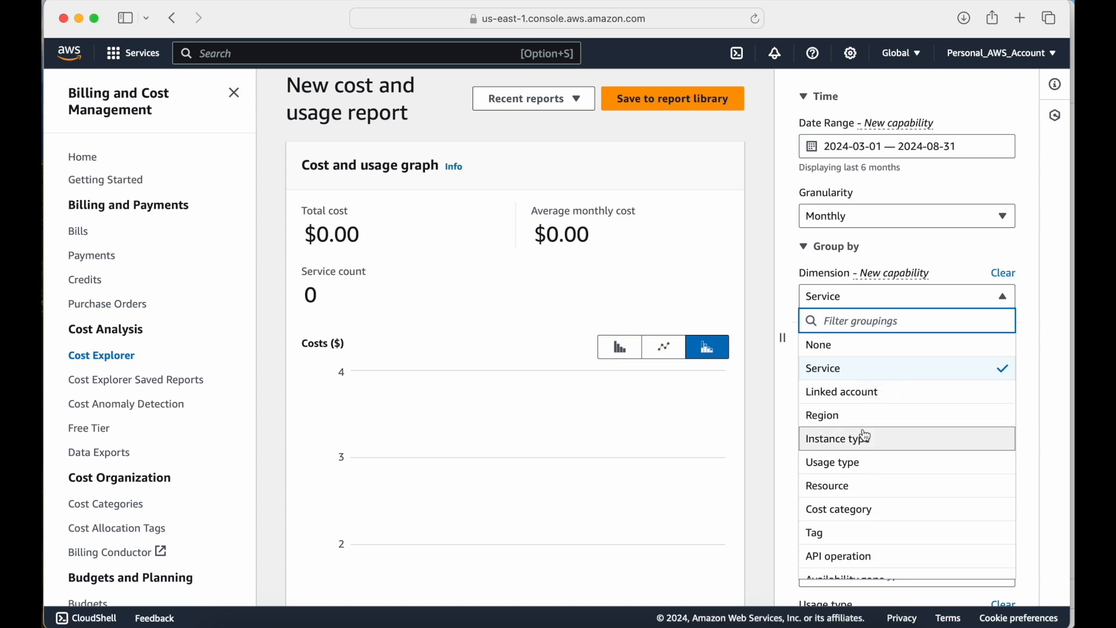
left_click(828, 368)
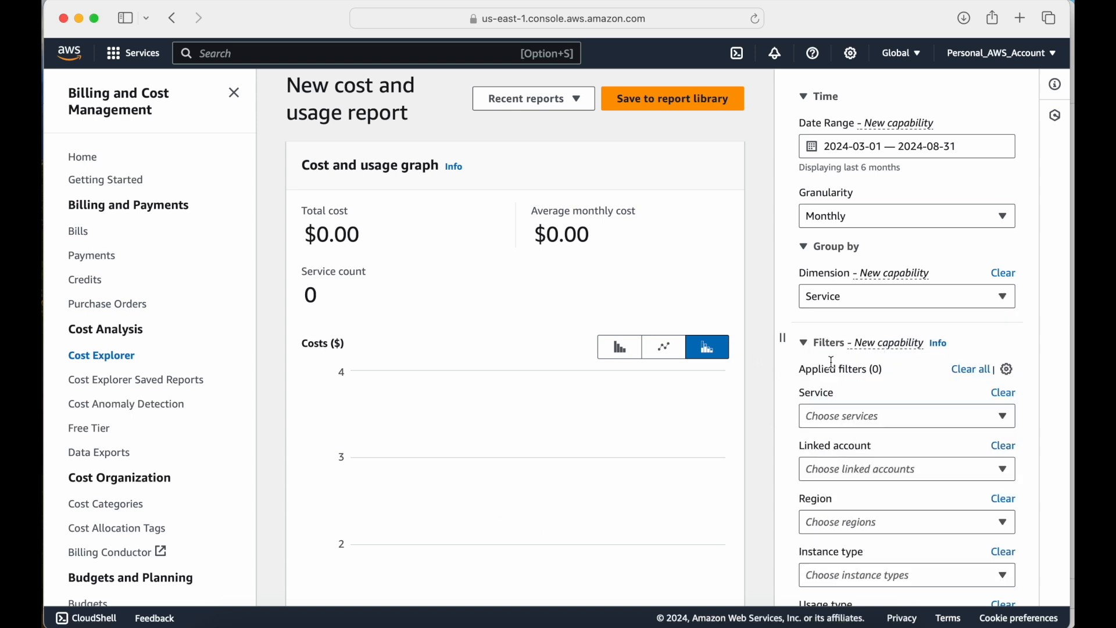
scroll(780, 423, "down", 2)
left_click(866, 417)
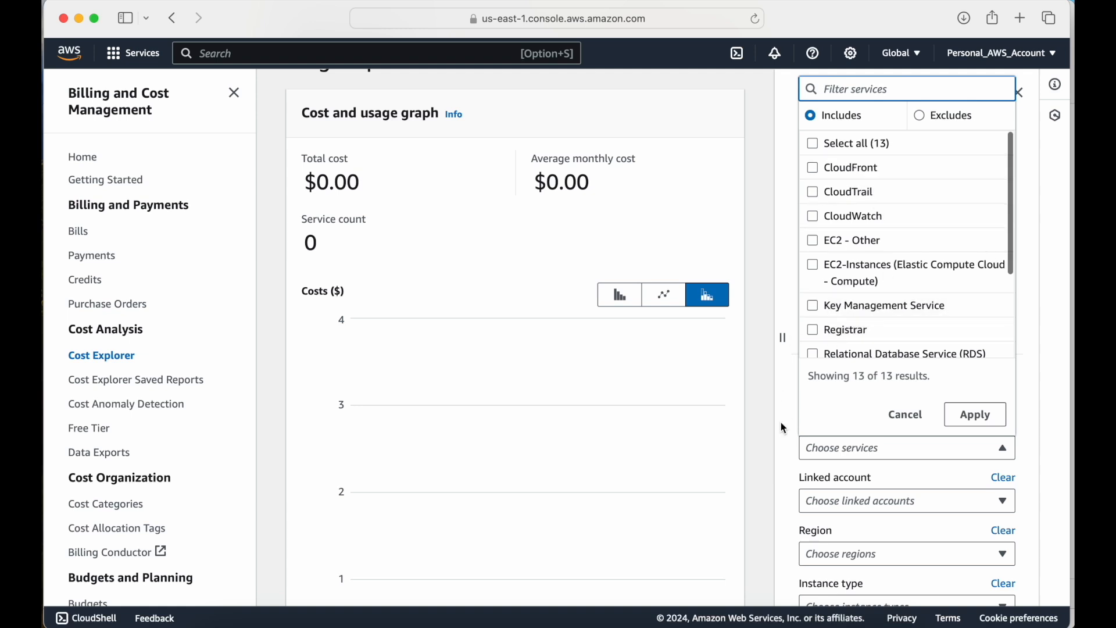
scroll(784, 428, "down", 1)
scroll(780, 422, "down", 4)
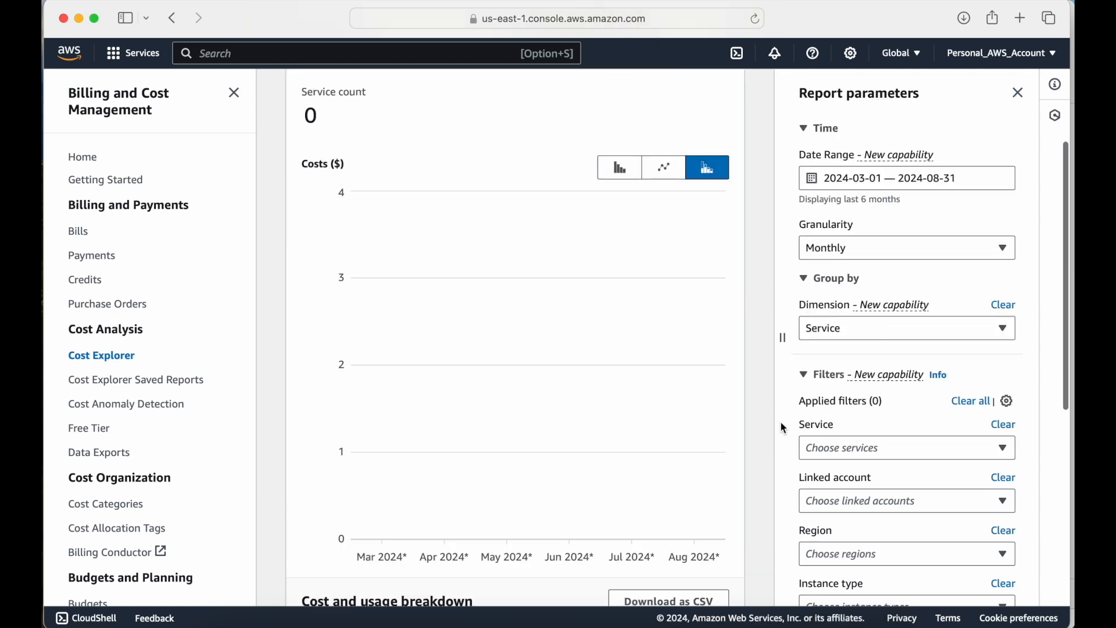
scroll(871, 409, "down", 3)
scroll(874, 416, "down", 1)
left_click(875, 414)
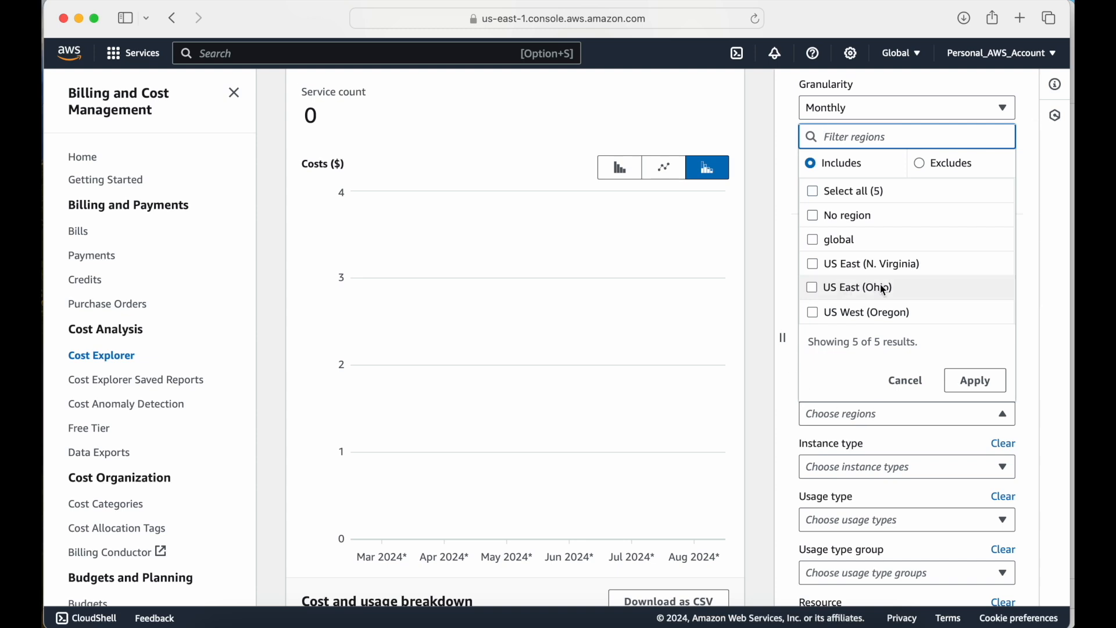
left_click(814, 264)
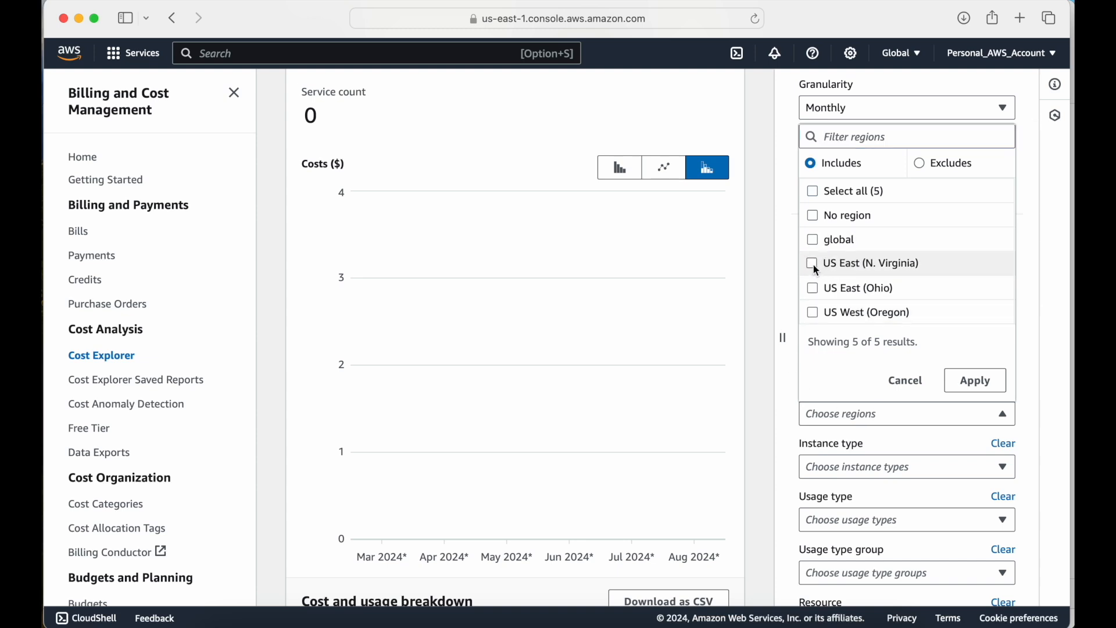
left_click(977, 381)
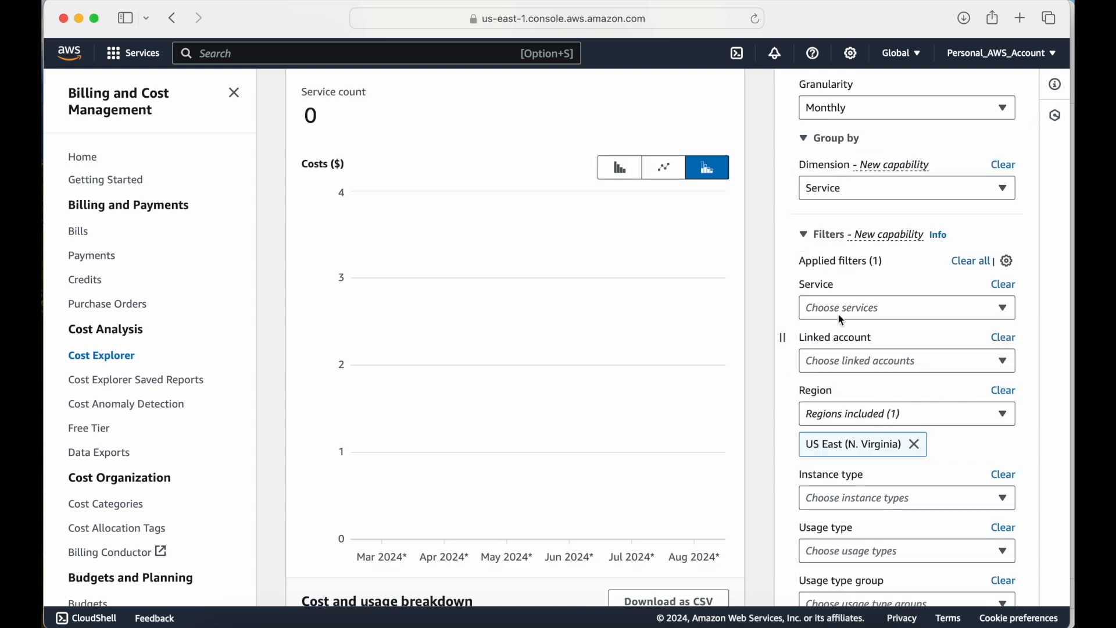
scroll(779, 449, "down", 4)
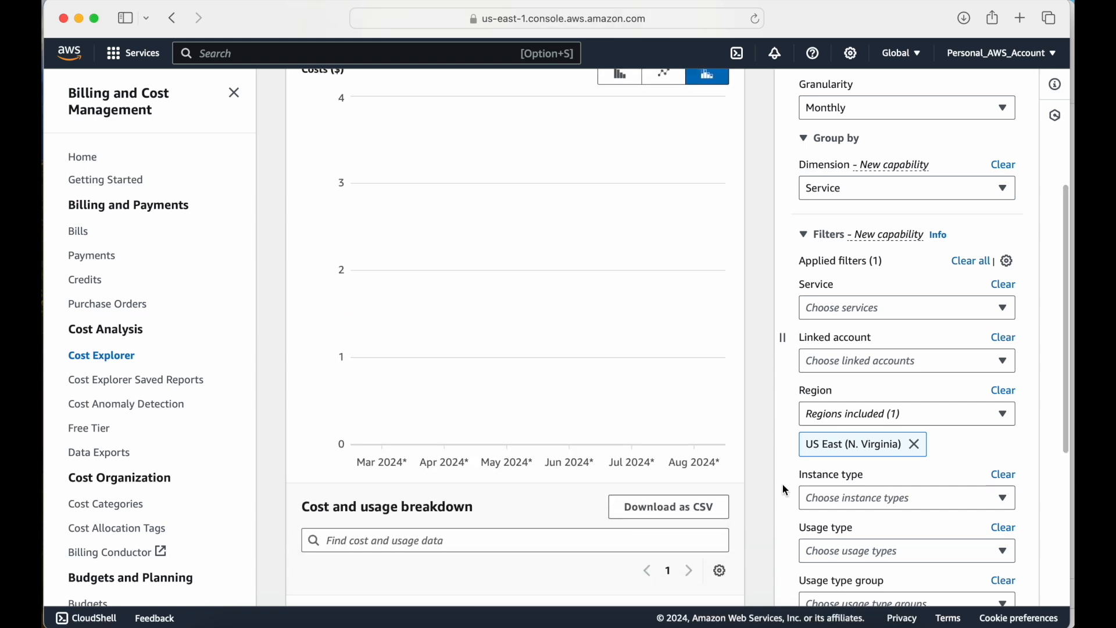
scroll(895, 451, "down", 3)
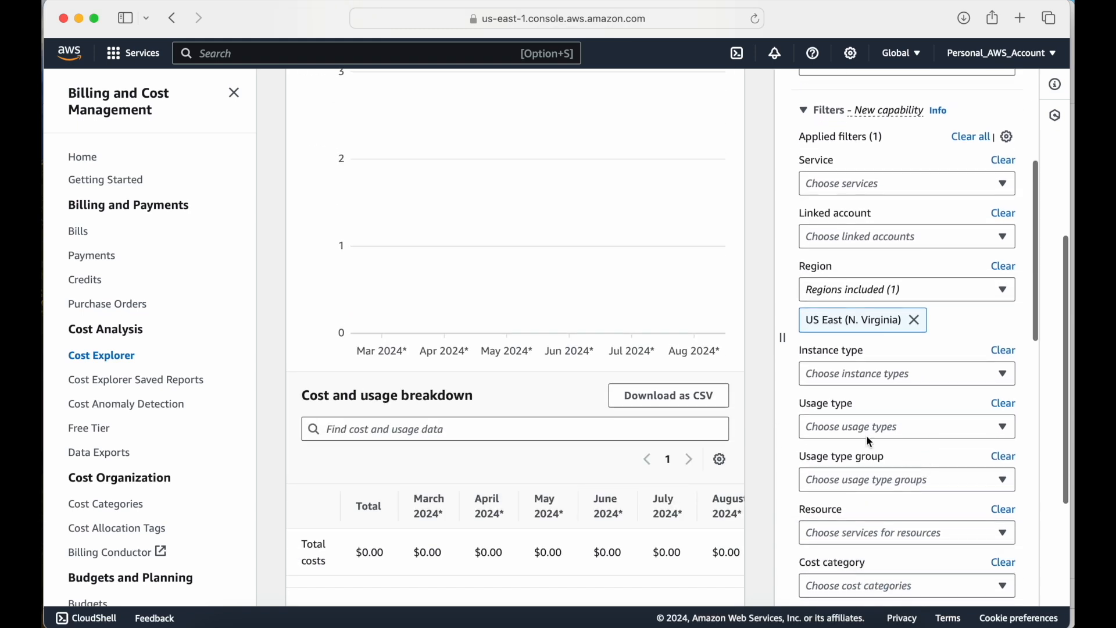
left_click(911, 375)
left_click(811, 272)
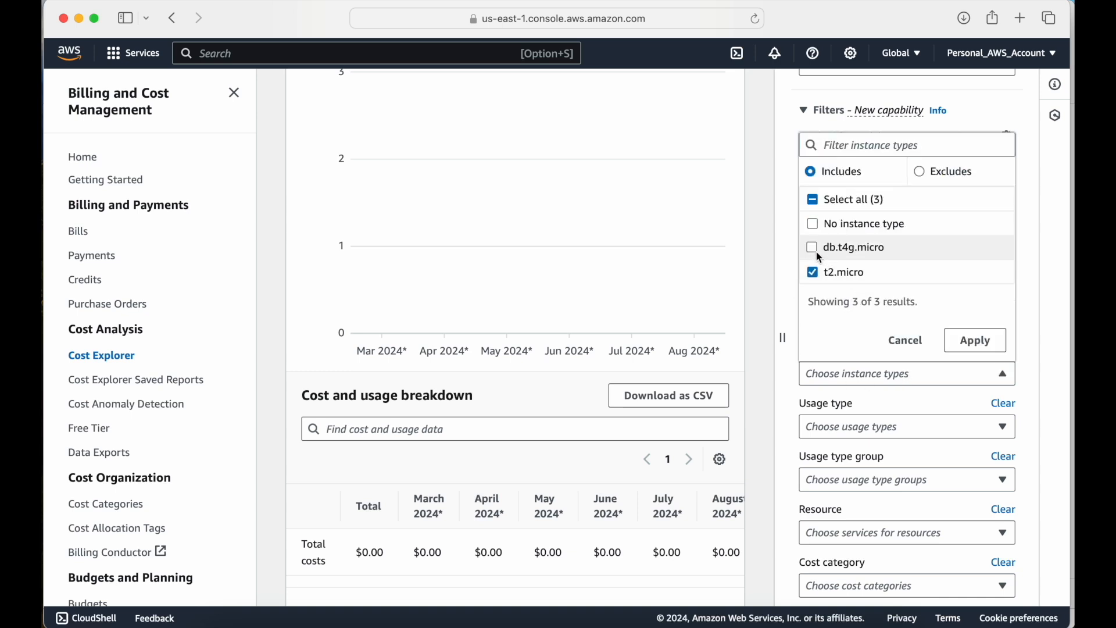
left_click(966, 338)
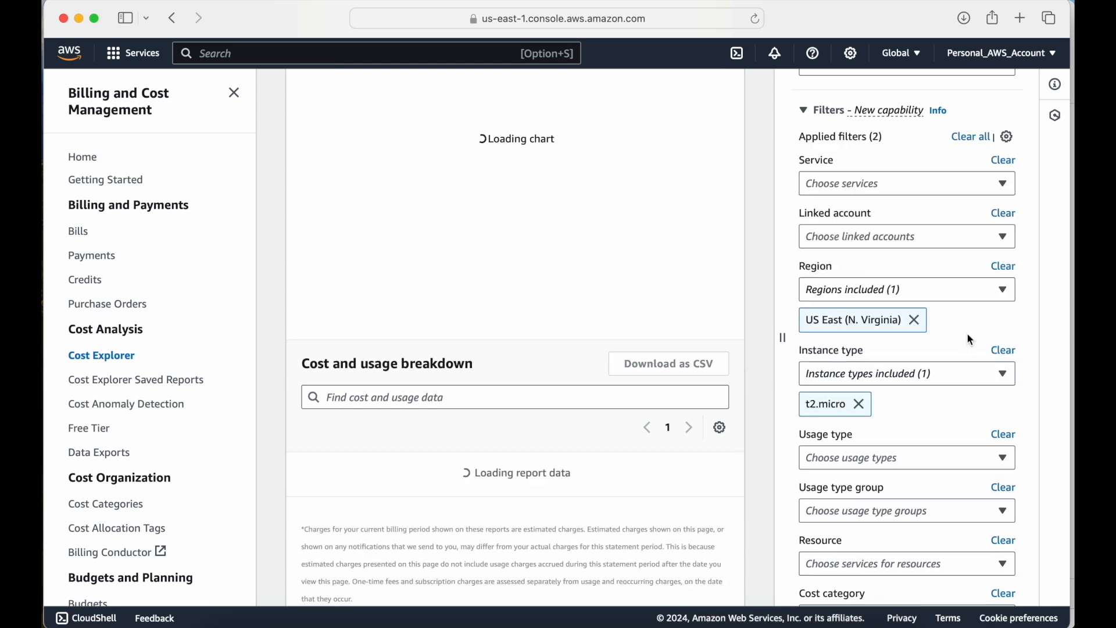
scroll(819, 458, "down", 3)
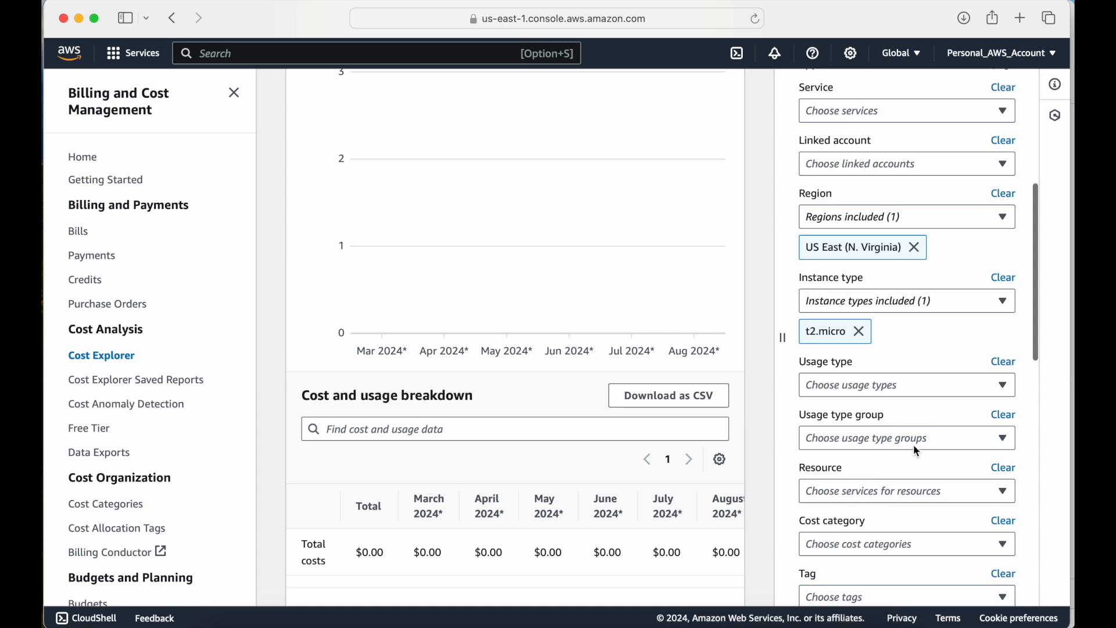
scroll(913, 444, "down", 2)
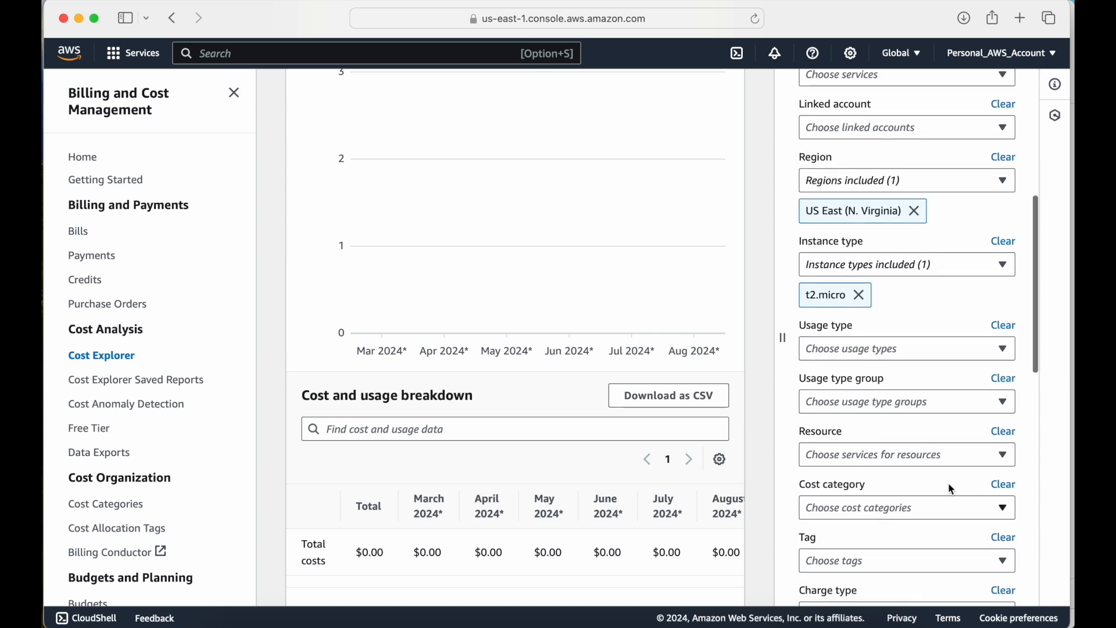
scroll(948, 492, "down", 2)
scroll(959, 463, "down", 3)
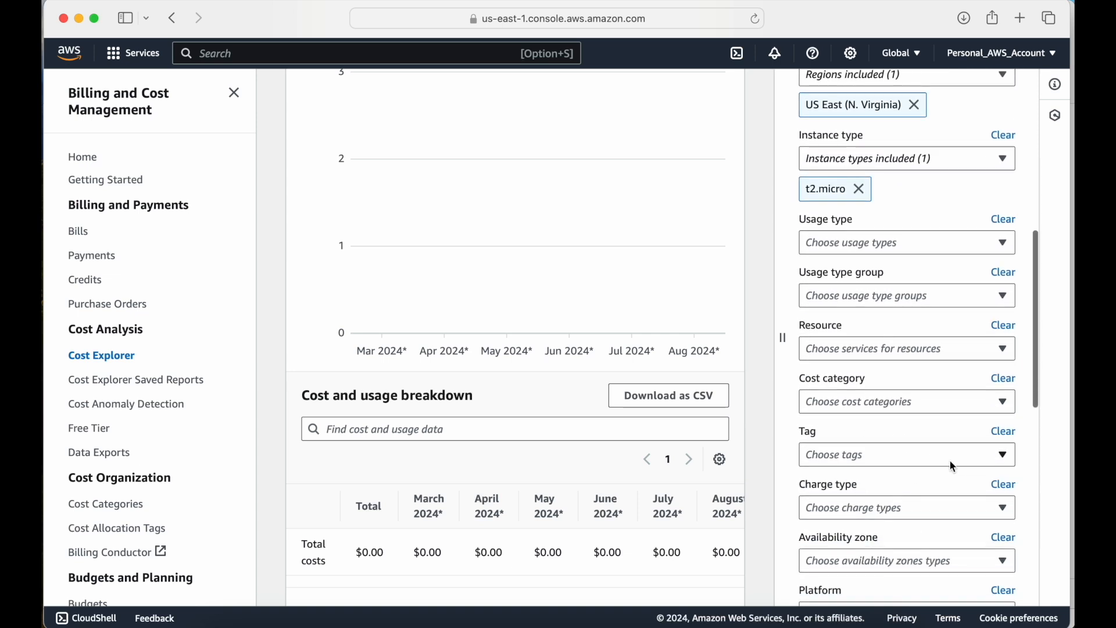
scroll(950, 464, "down", 3)
scroll(910, 453, "down", 15)
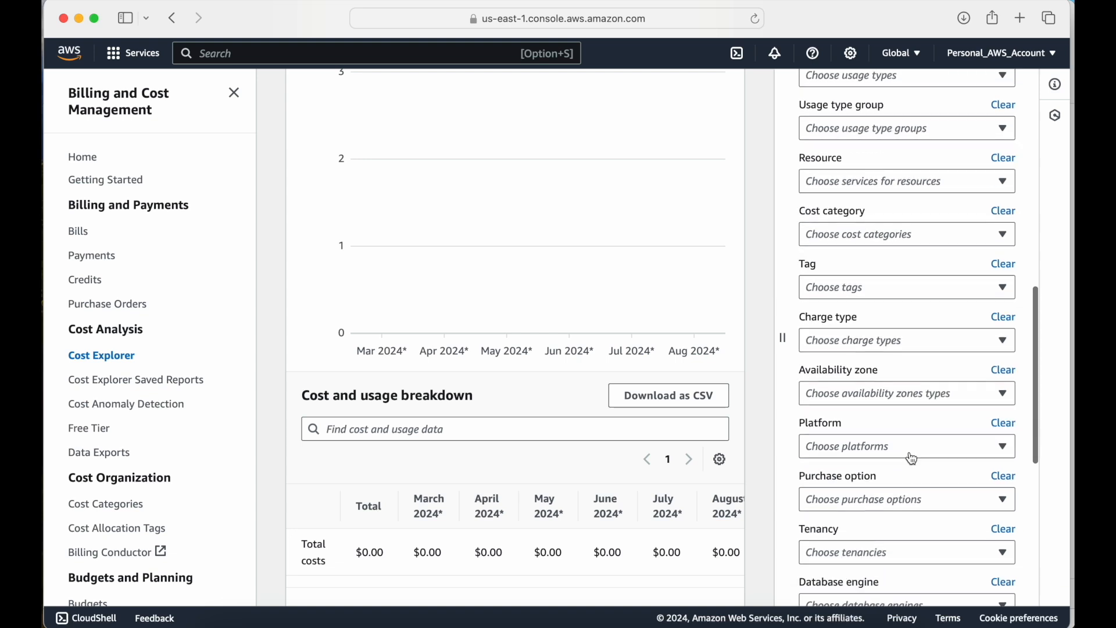
scroll(913, 456, "down", 8)
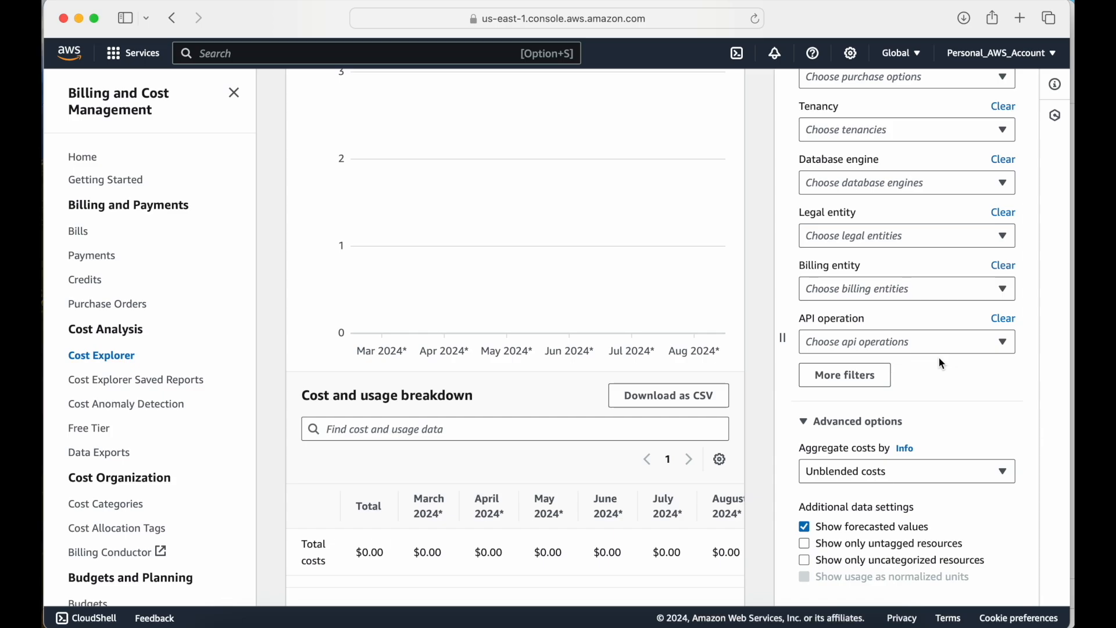
left_click(330, 626)
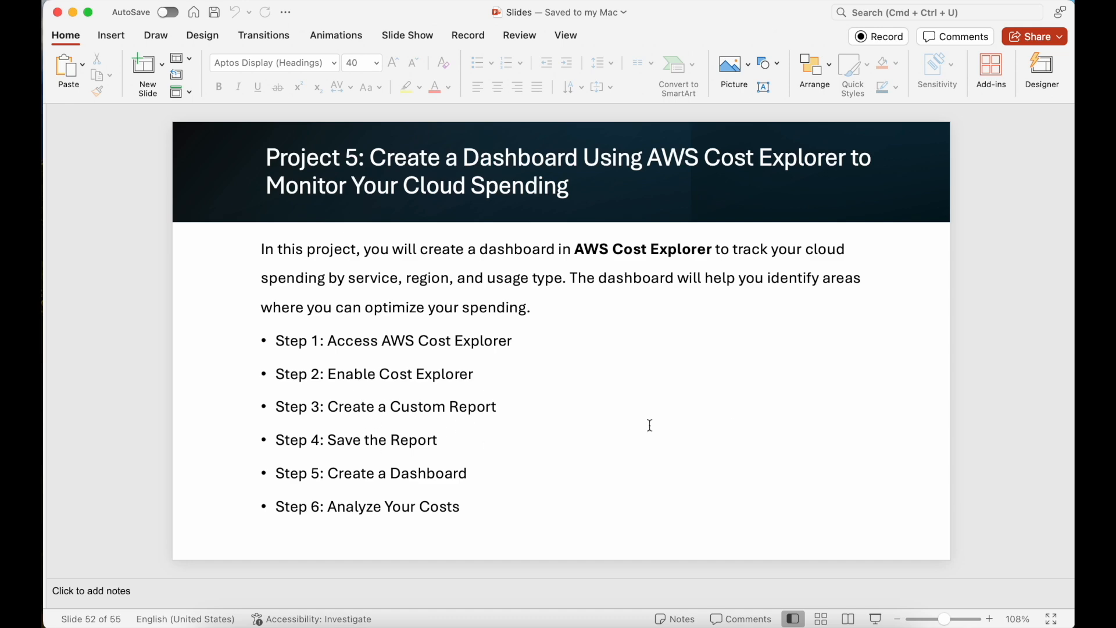
left_click(278, 622)
scroll(967, 444, "down", 5)
scroll(966, 445, "up", 10)
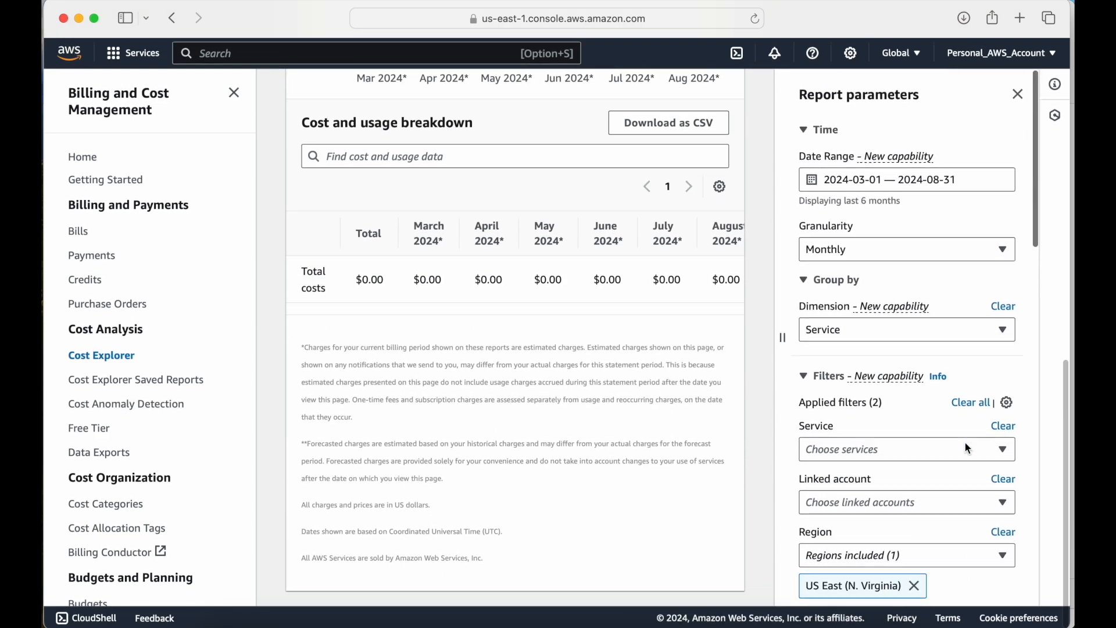
Save the report to the report library as 'My First Report'
scroll(656, 235, "up", 10)
left_click(686, 148)
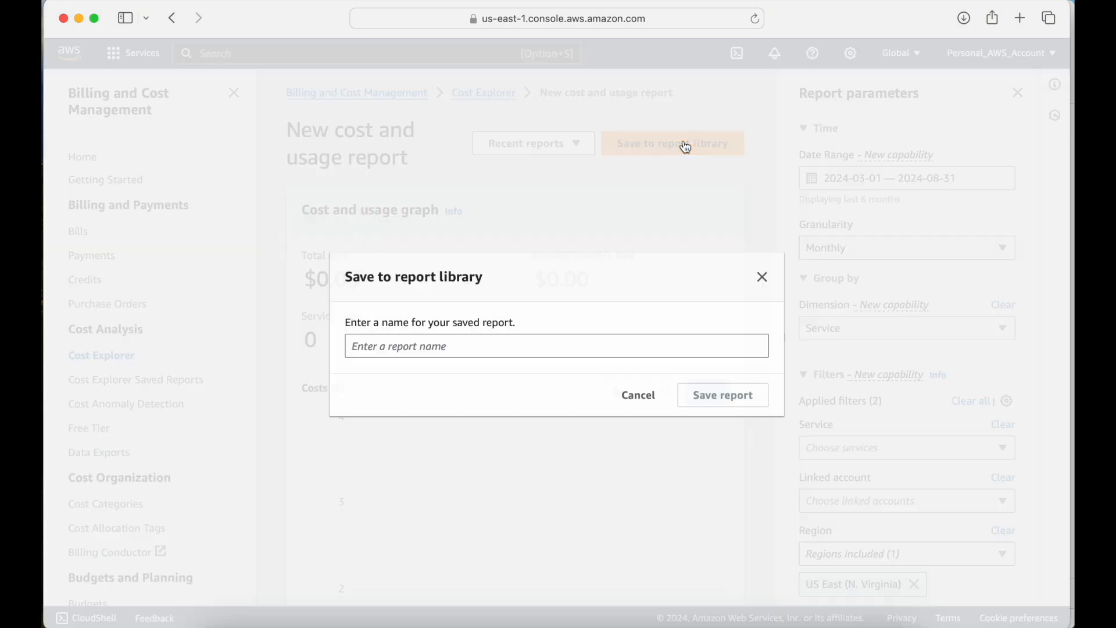
left_click(429, 347)
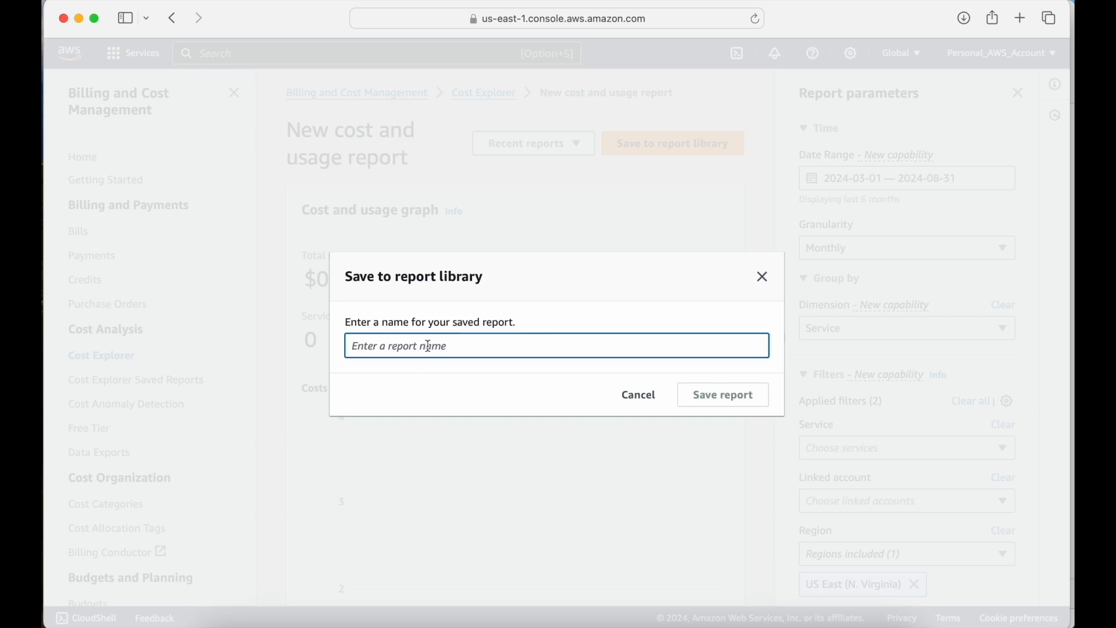
type("My First Report")
left_click(732, 402)
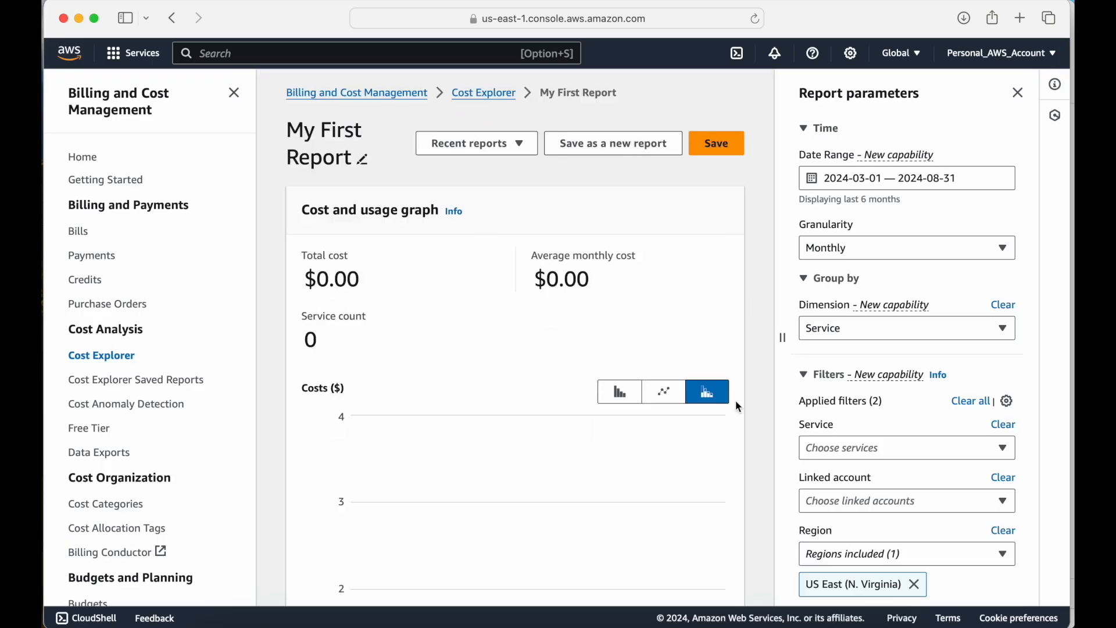
Review the saved report, glance at the project slides, and return to Cost Explorer
scroll(563, 504, "down", 2)
scroll(541, 500, "up", 2)
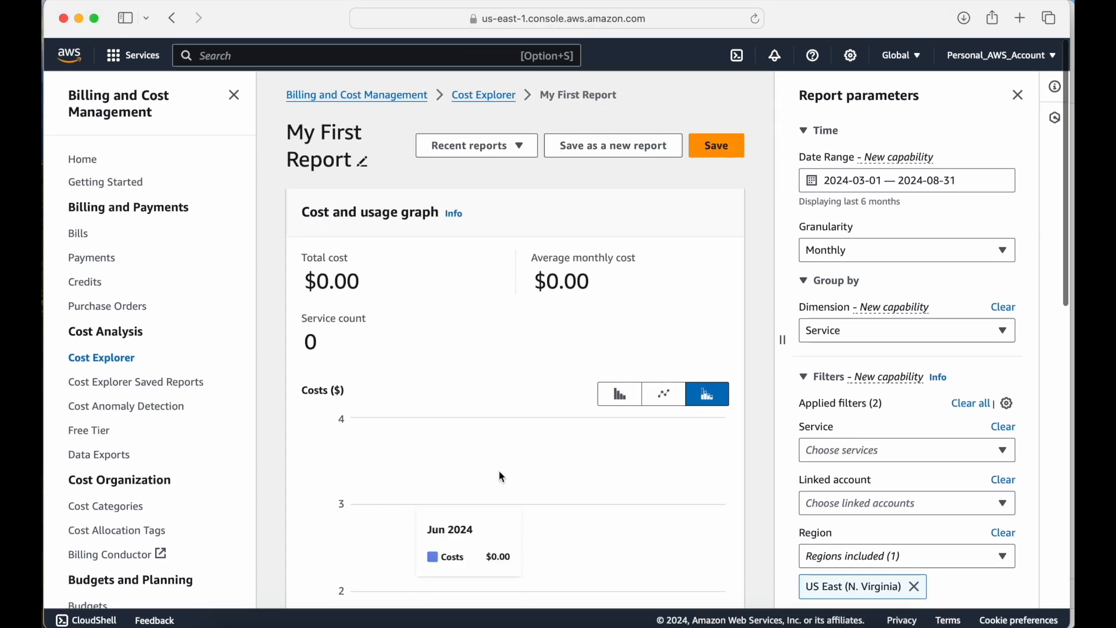
scroll(342, 449, "down", 6)
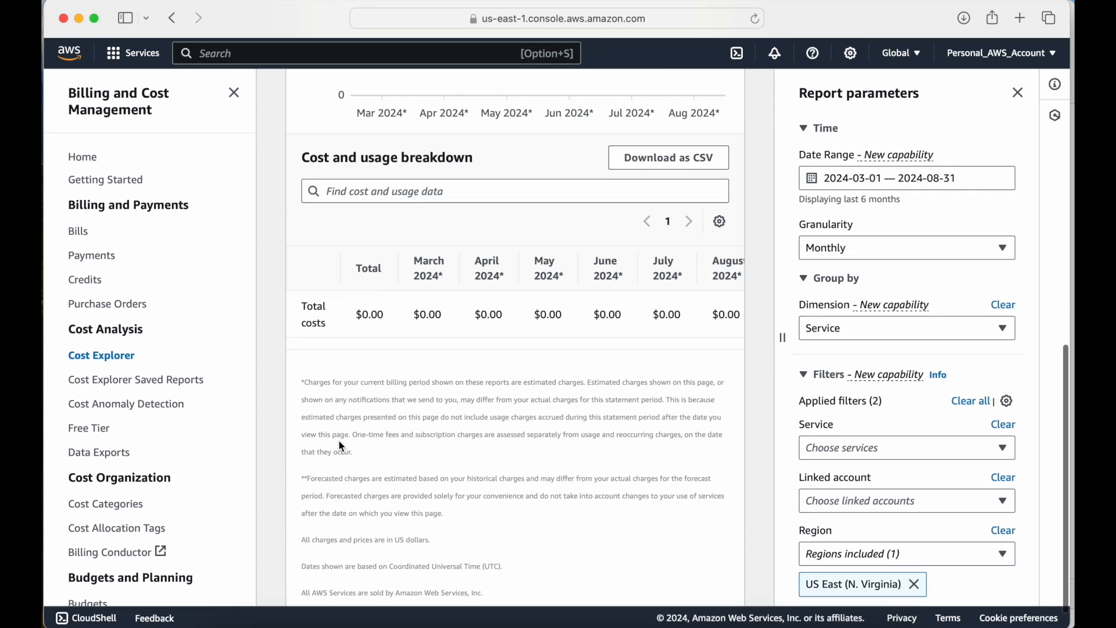
scroll(339, 448, "up", 6)
mouse_move(511, 522)
left_click(330, 626)
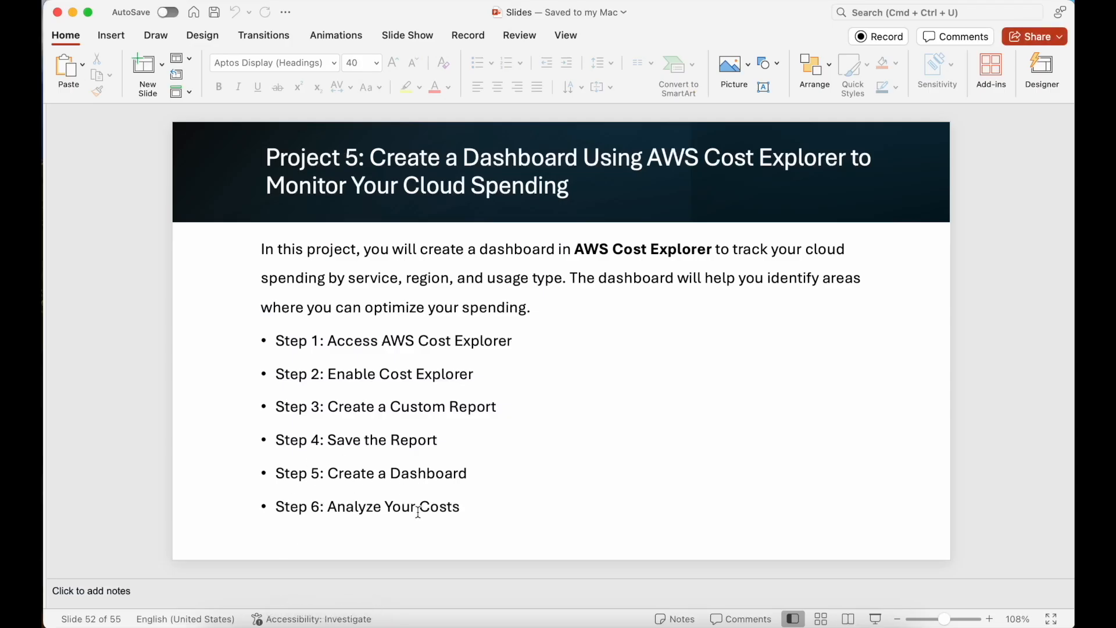
key("super+Tab")
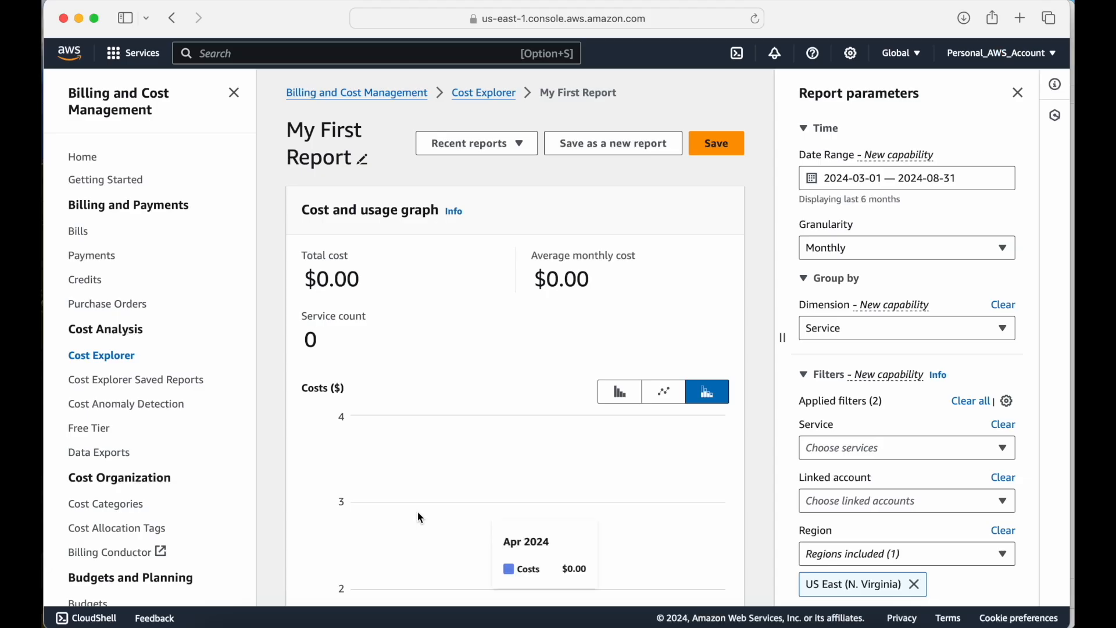
Start a new data export, compare QuickSight and Legacy CUR types, and choose Standard data export
left_click(108, 456)
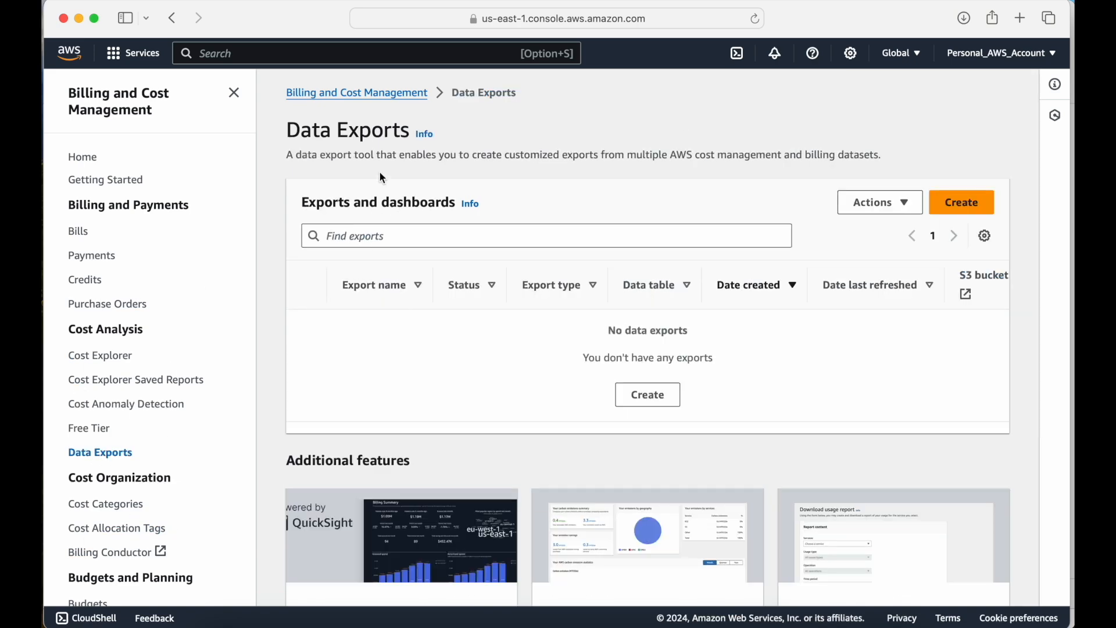
left_click(963, 203)
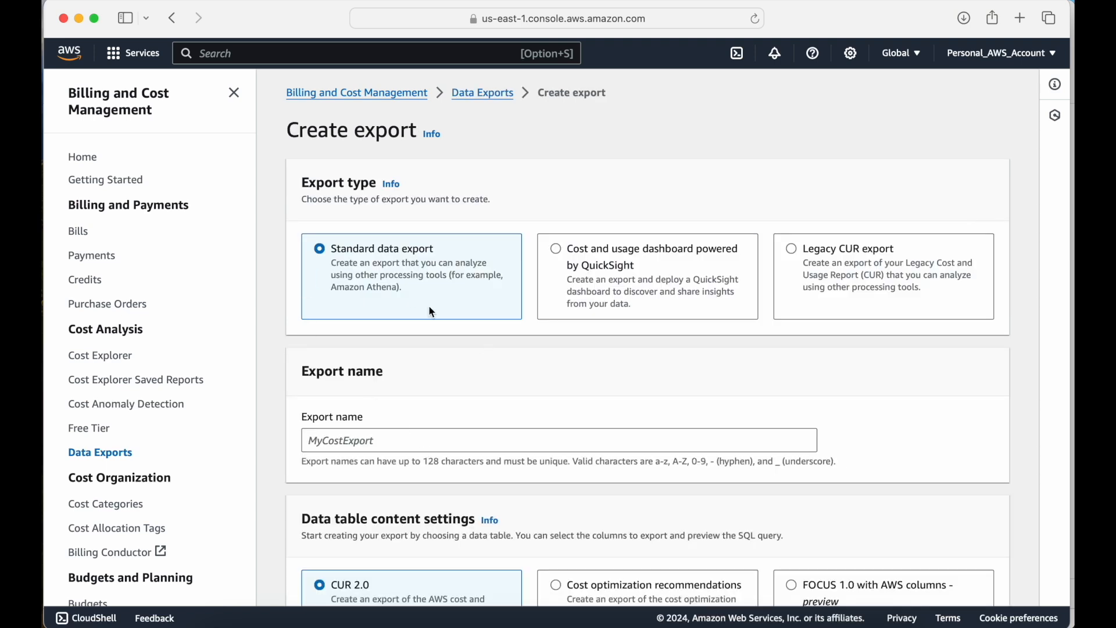
scroll(432, 312, "down", 2)
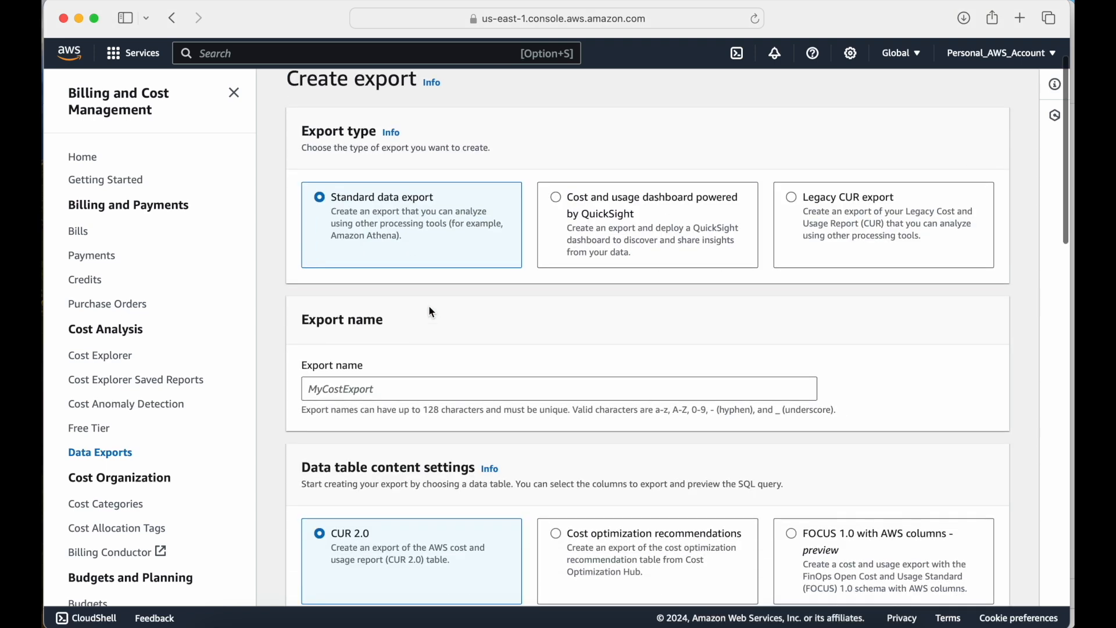
left_click(572, 212)
scroll(549, 395, "down", 6)
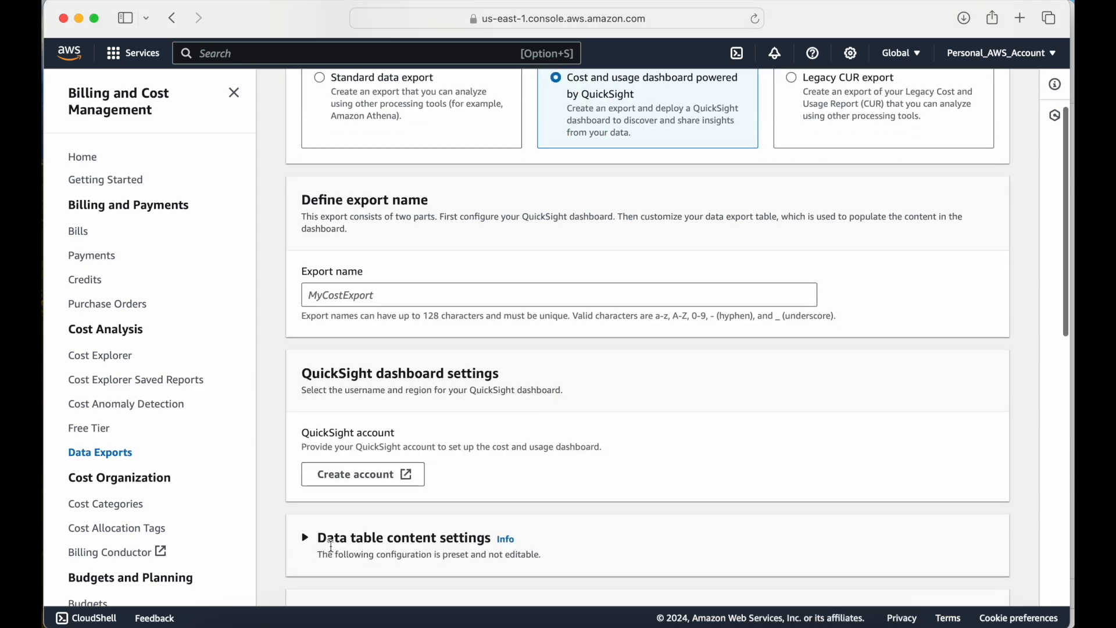
scroll(878, 287, "up", 5)
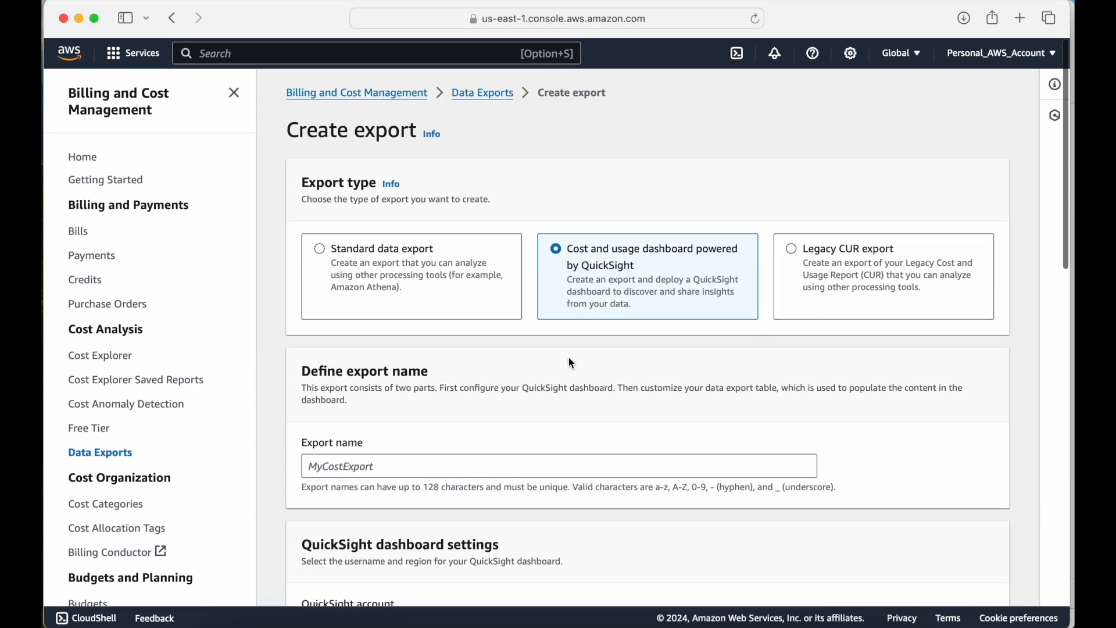
left_click(826, 249)
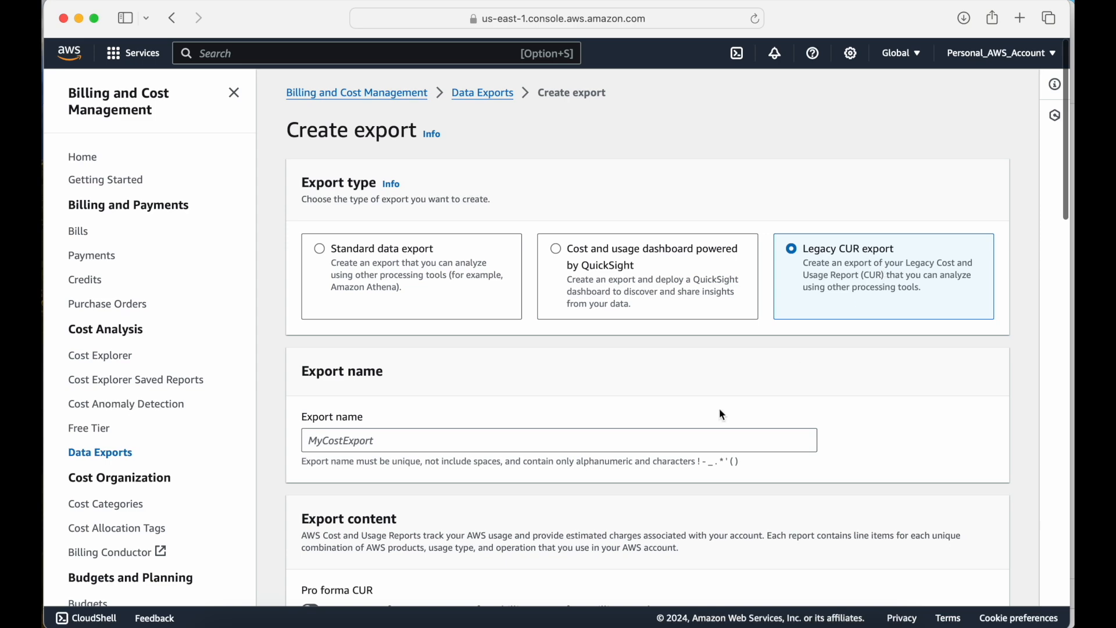
scroll(723, 414, "down", 4)
scroll(630, 451, "up", 4)
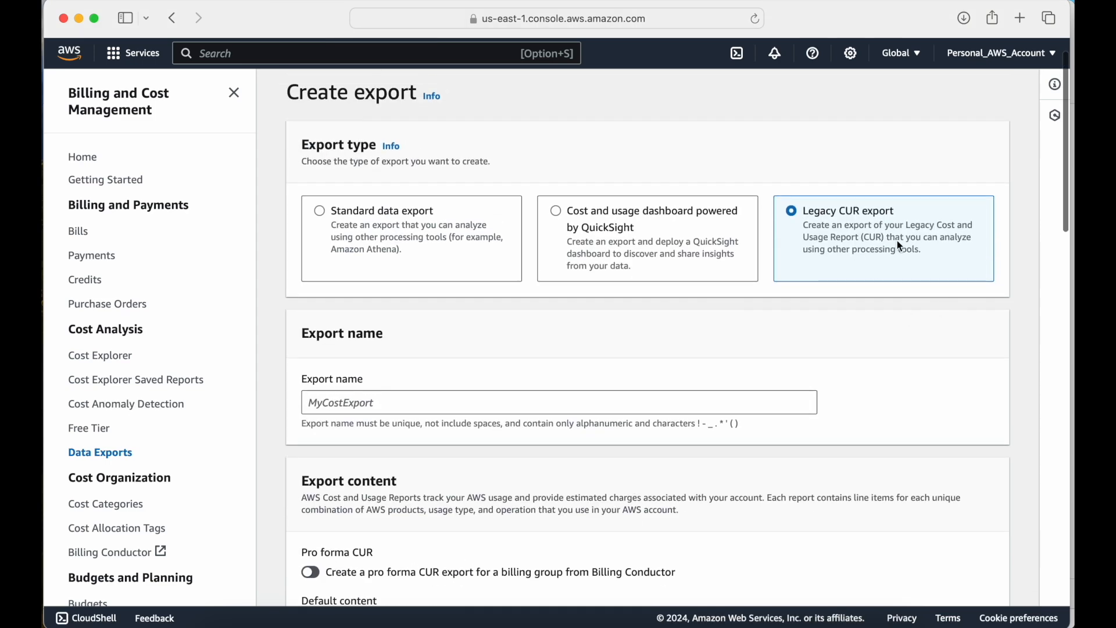
left_click(372, 231)
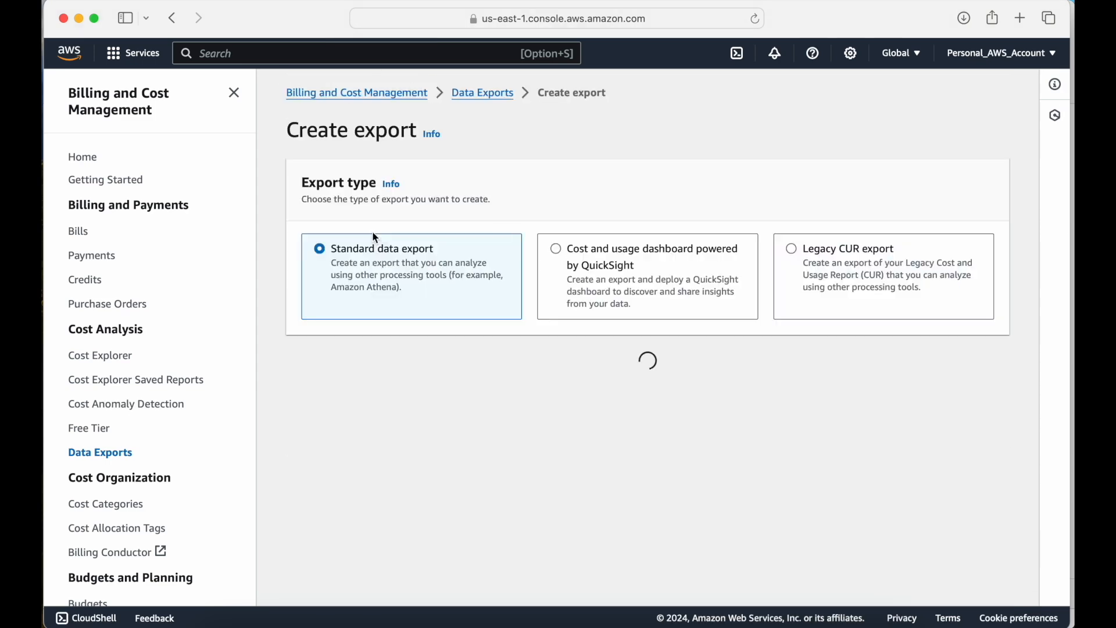
scroll(506, 408, "down", 3)
Name the export 'MyCostReportFirstDashboard'
left_click(366, 329)
type("My Cost")
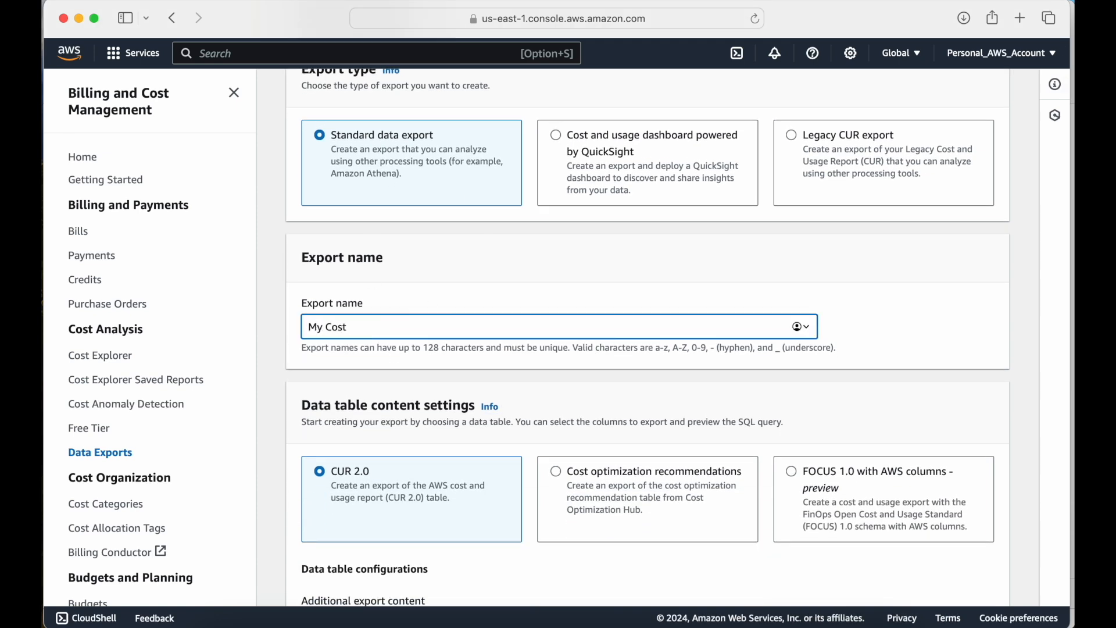
key("super+a")
type("m")
key("super+a")
type("MyCos")
type("oard")
scroll(477, 378, "down", 3)
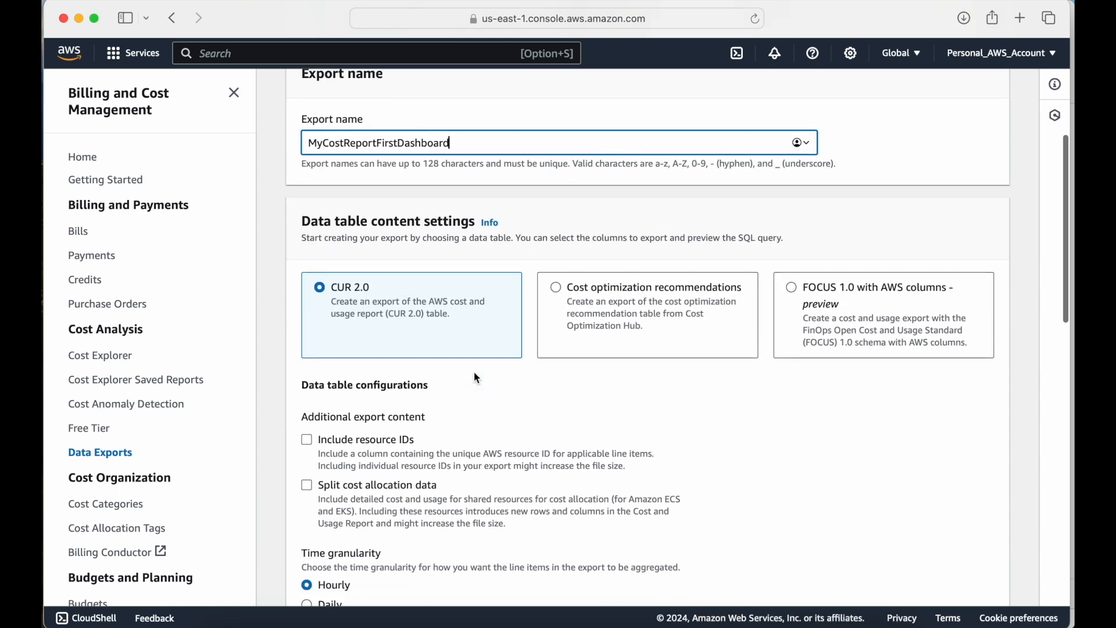
scroll(525, 373, "down", 2)
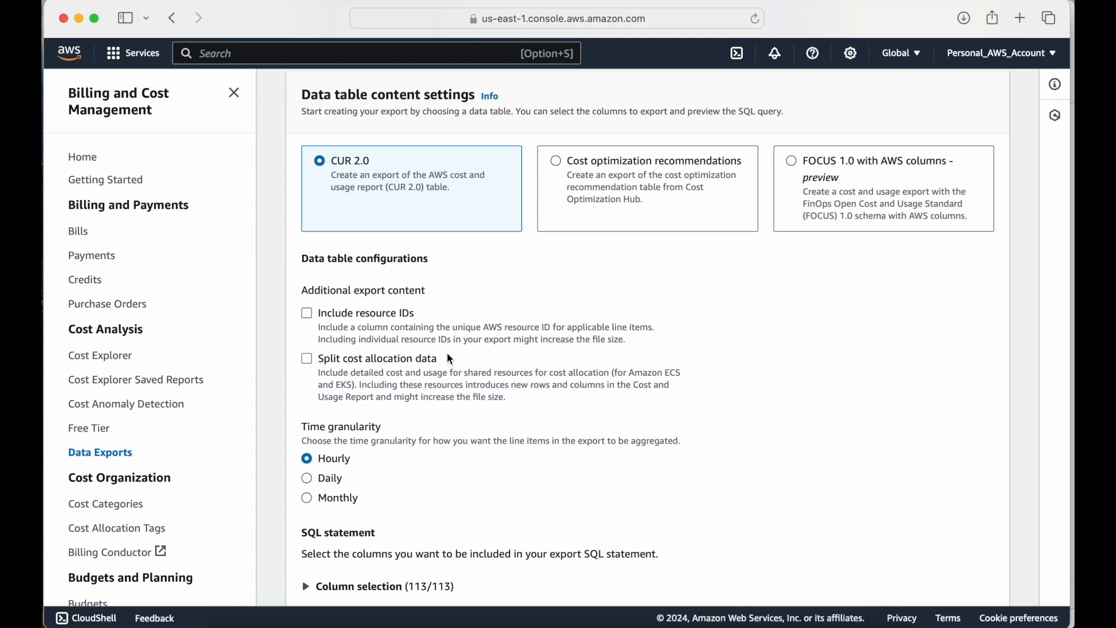
scroll(448, 354, "down", 2)
scroll(447, 354, "down", 1)
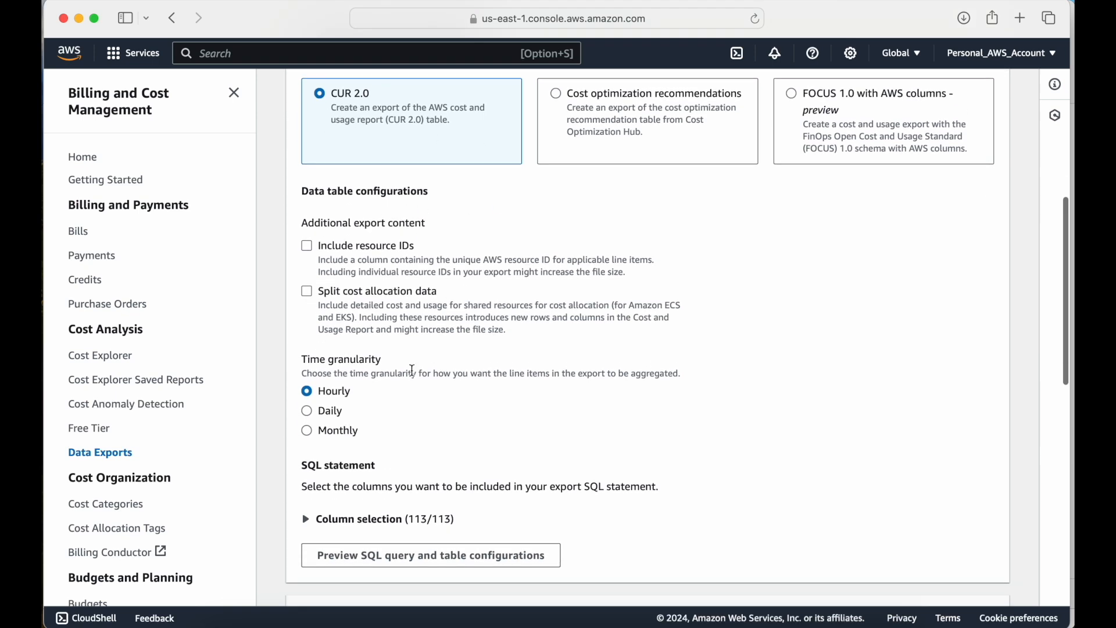
Include resource IDs and split cost allocation data, keeping Hourly time granularity
left_click(307, 247)
left_click(307, 292)
scroll(434, 329, "down", 1)
scroll(392, 340, "down", 1)
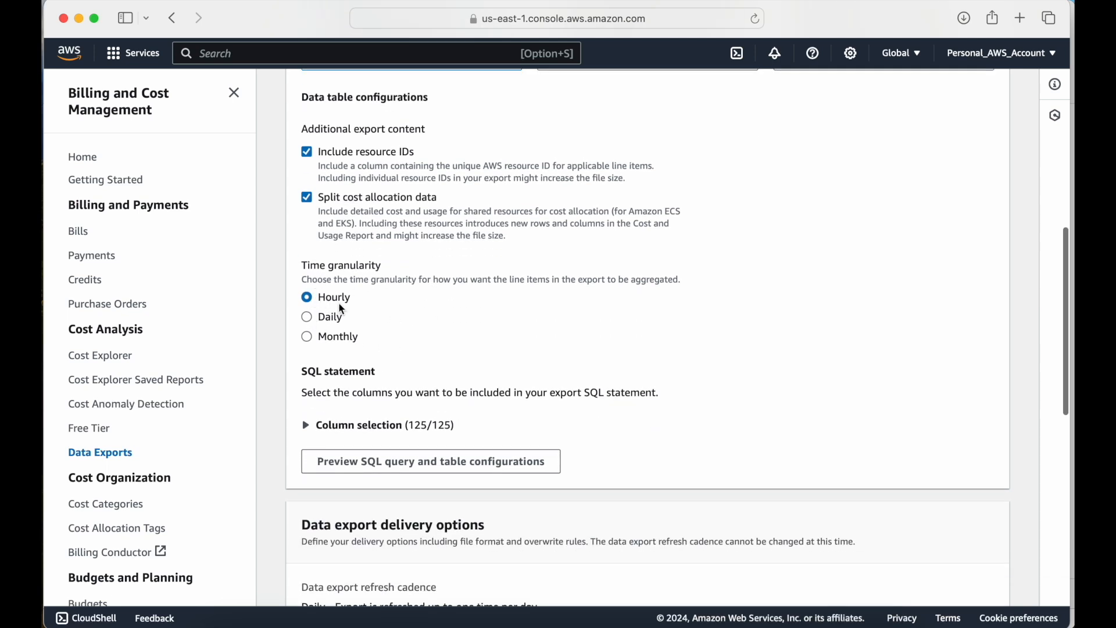
left_click(308, 340)
left_click(307, 319)
left_click(308, 298)
scroll(519, 331, "down", 1)
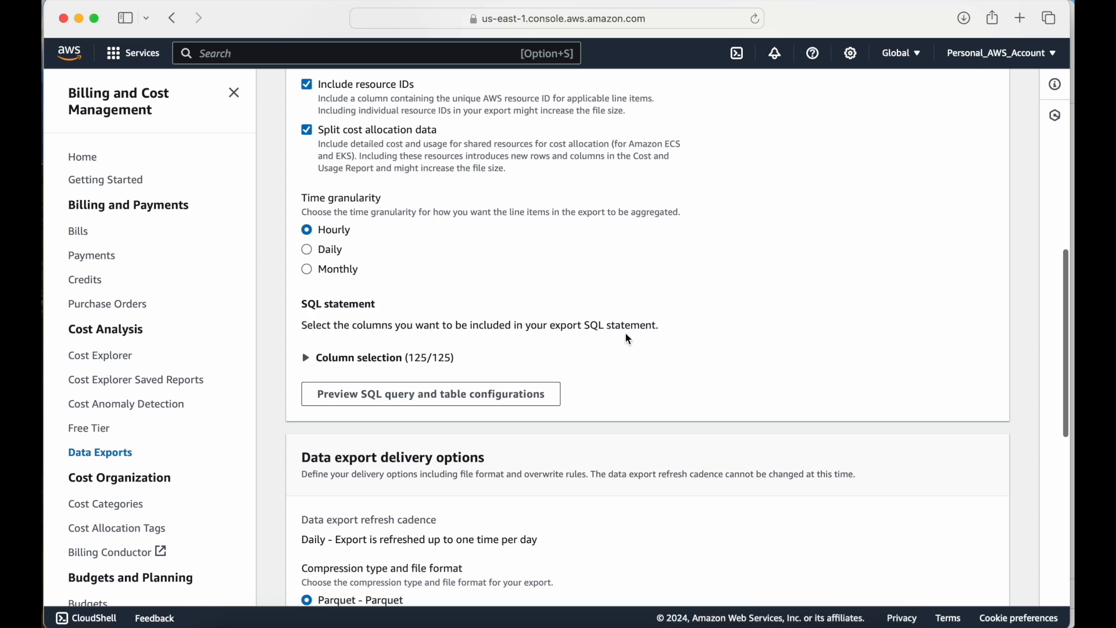
scroll(652, 357, "down", 5)
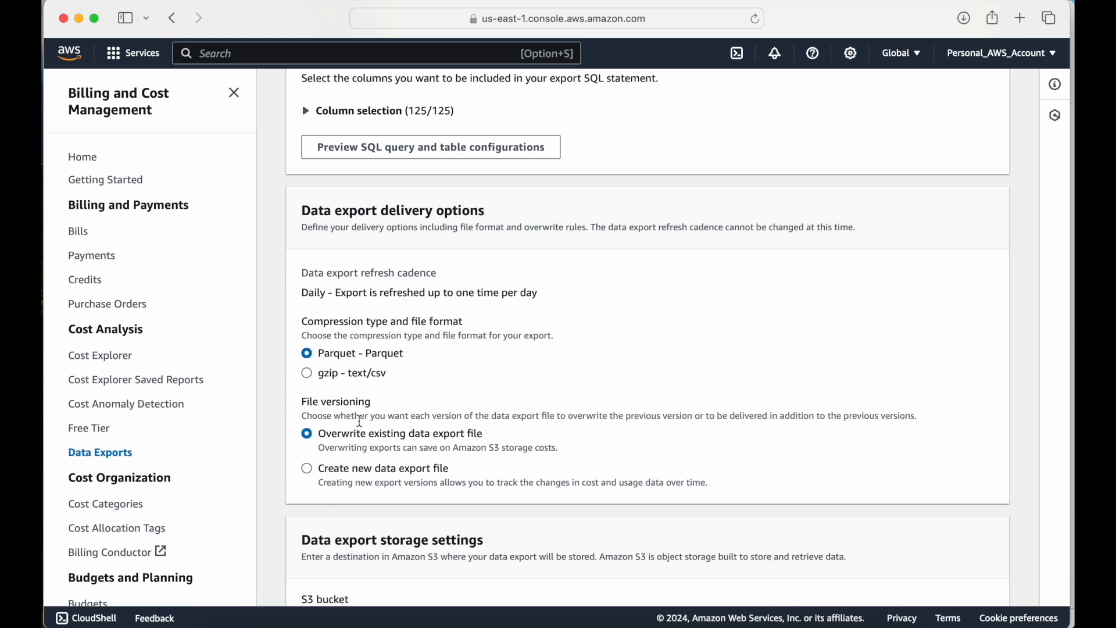
scroll(399, 413, "down", 4)
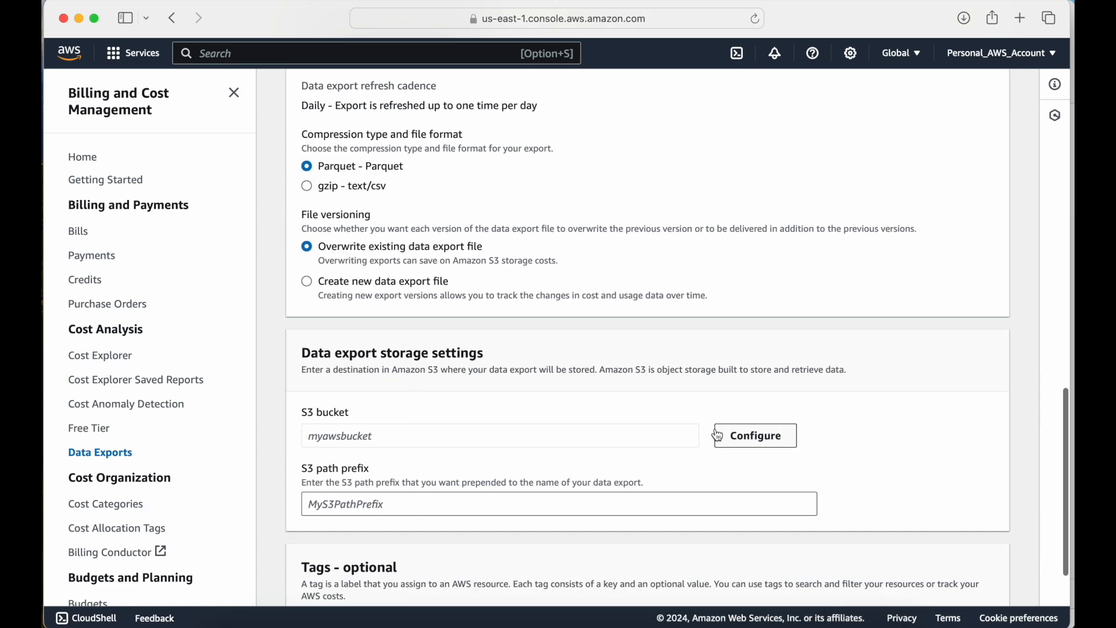
Create the delivery S3 bucket mycostbktfreetiertraining
left_click(733, 436)
left_click(446, 228)
type("mycostbktfreetier")
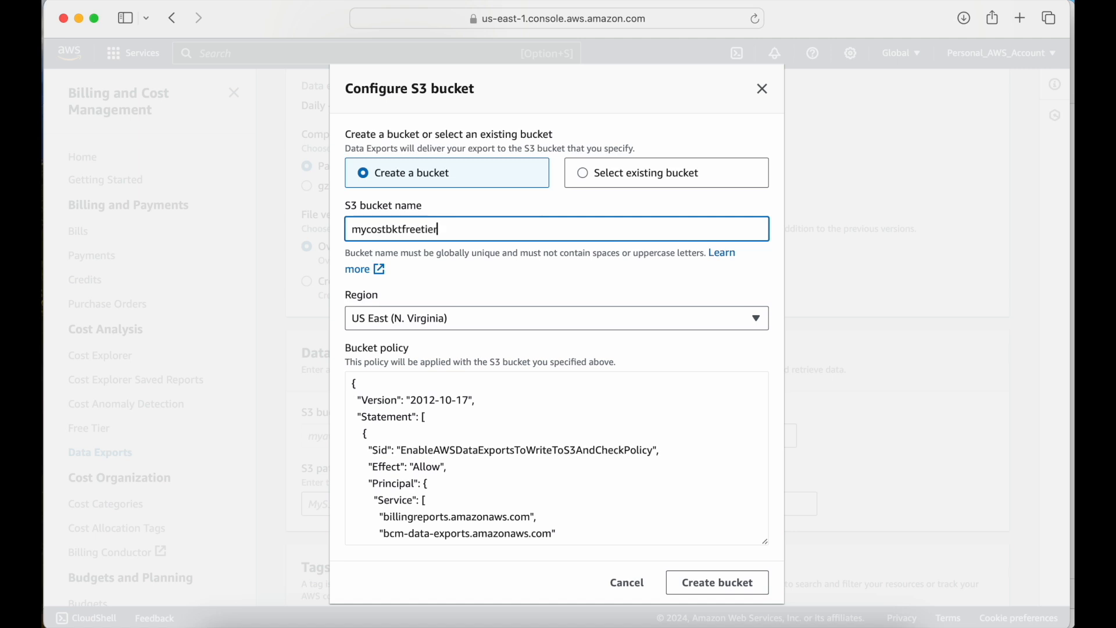
type("training")
left_click(719, 583)
Set S3 path prefix mys3bkt_, create the export, and view MyCostReportFirstDashboard's details
scroll(455, 400, "down", 3)
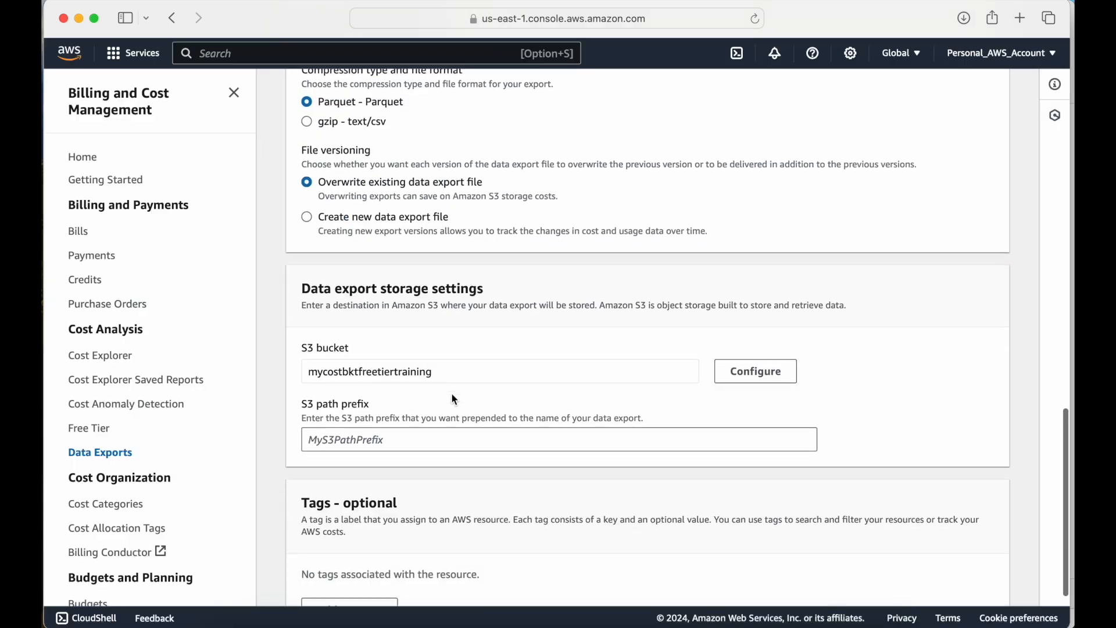
left_click(375, 410)
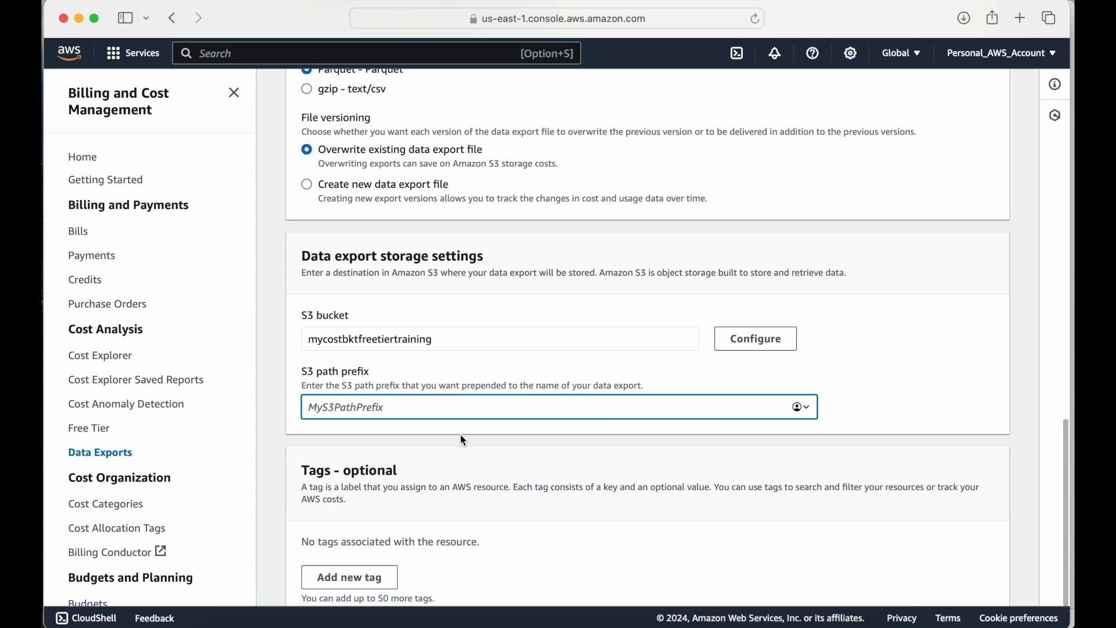
type("mys3bkt_")
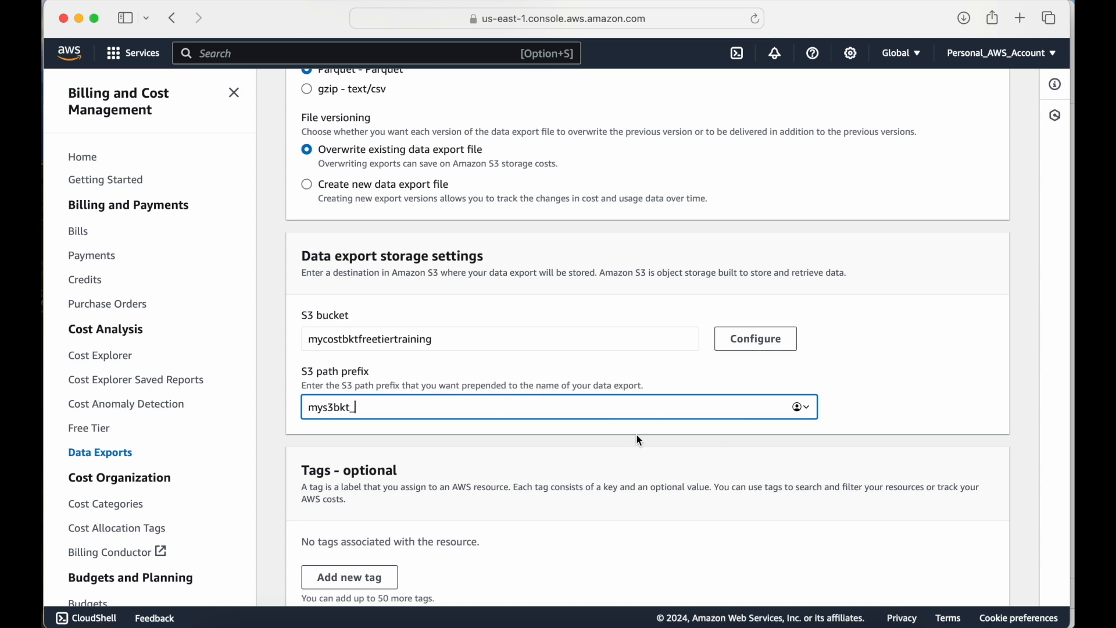
left_click(640, 441)
scroll(643, 435, "down", 3)
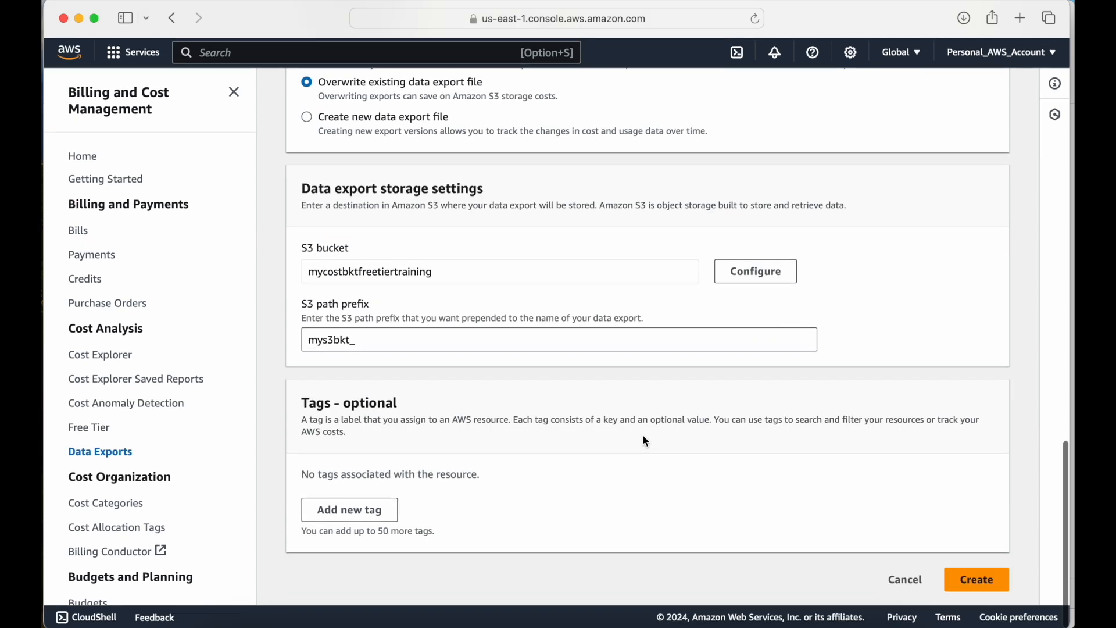
left_click(977, 589)
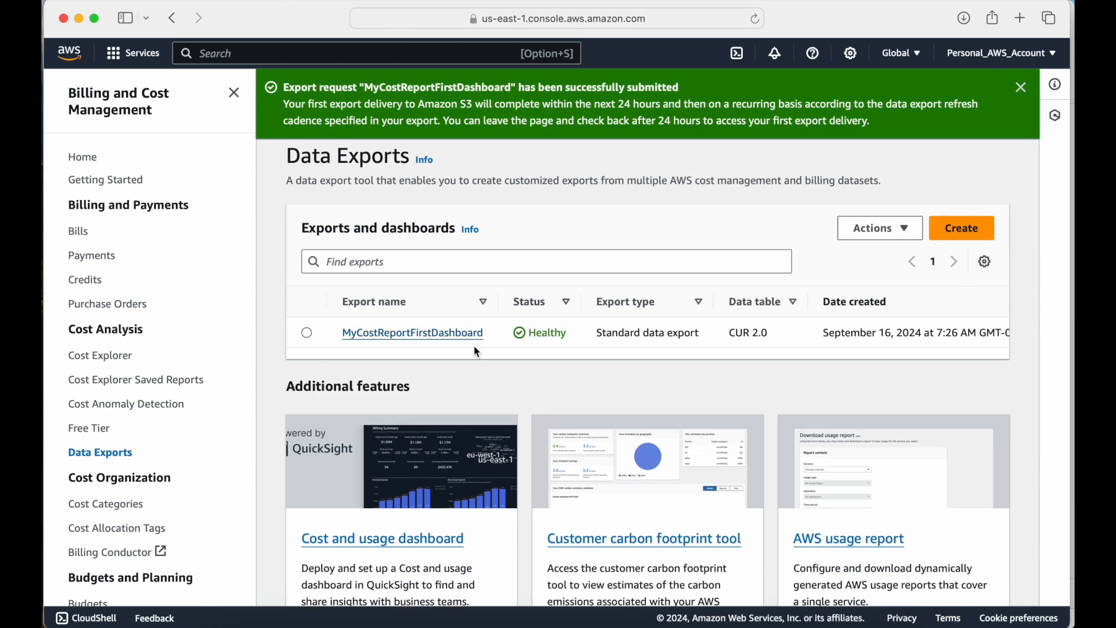
left_click(470, 336)
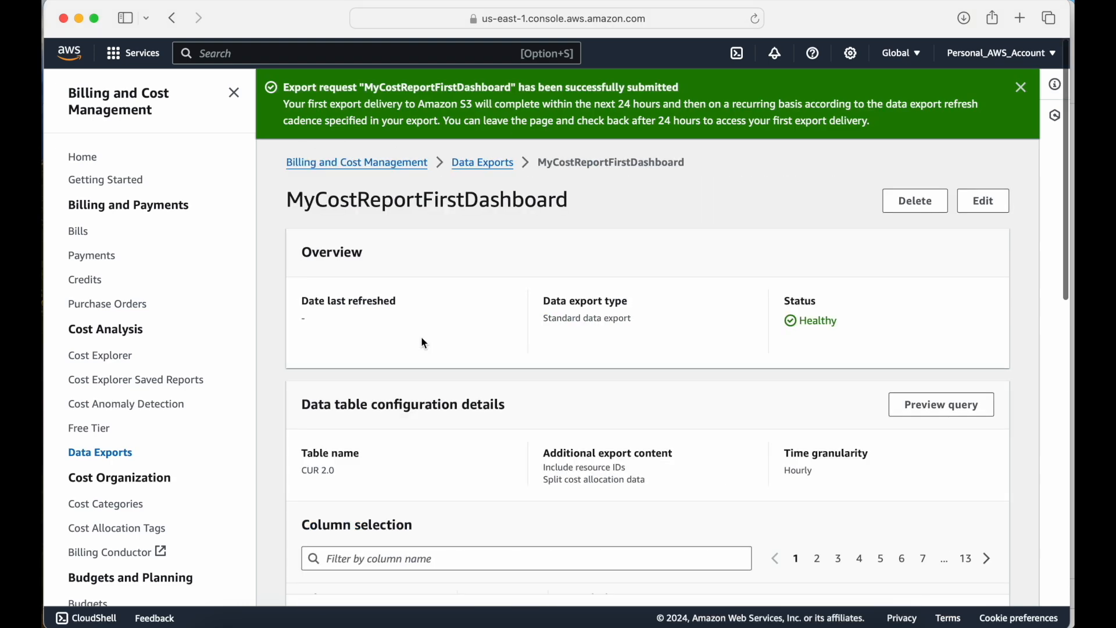
scroll(552, 378, "down", 5)
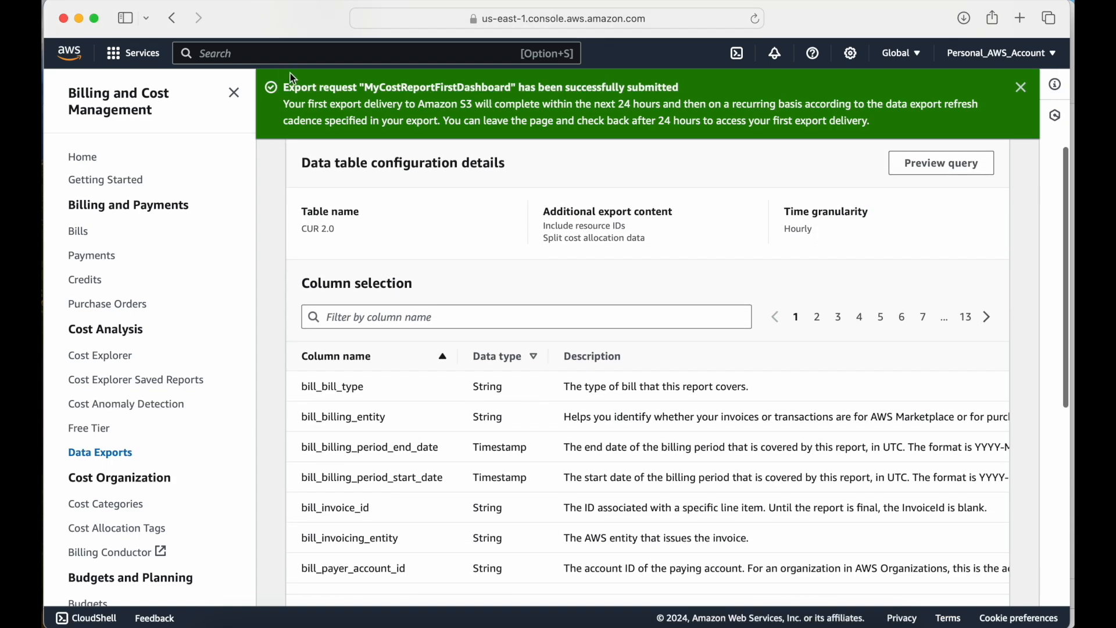
Inspect the test object in S3 bucket mycostbktfreetiertraining, then return to the PowerPoint slides
left_click(262, 54)
type("s3")
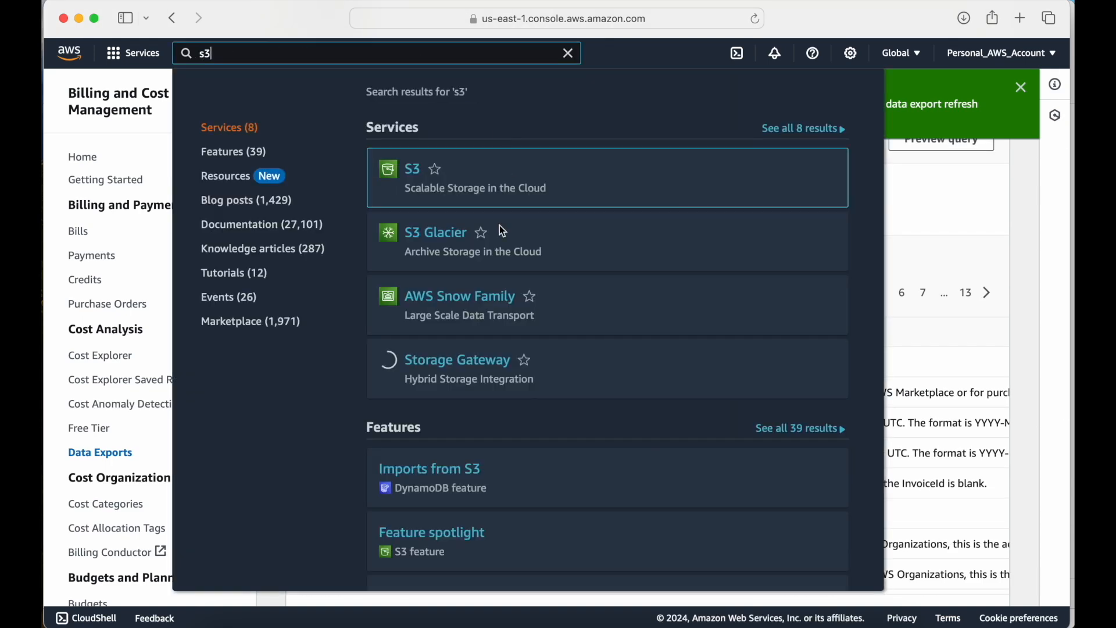
left_click(411, 169)
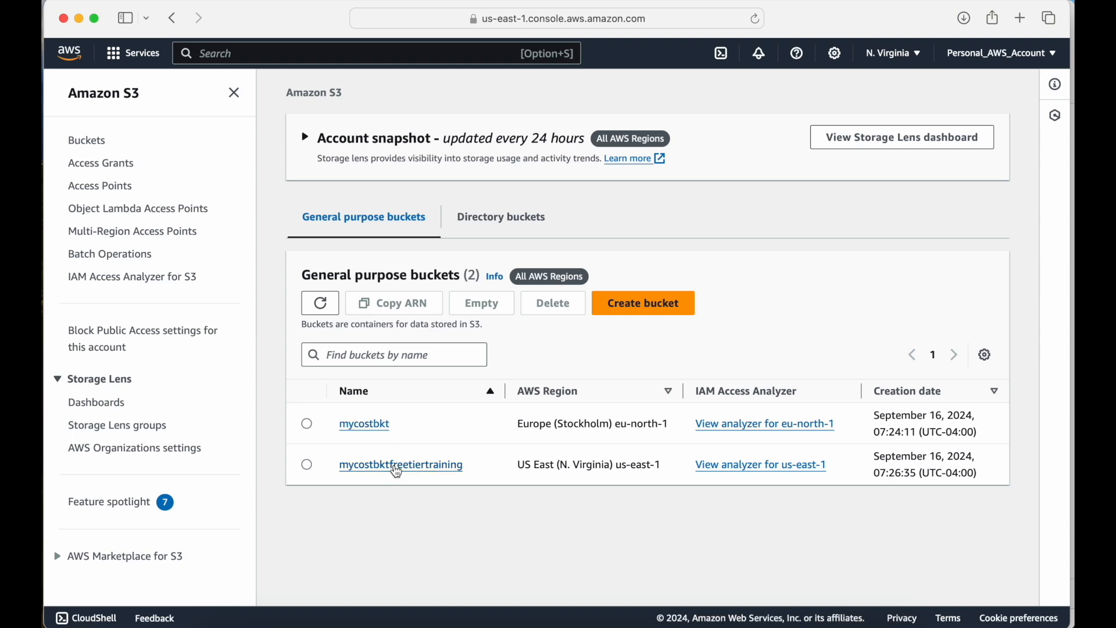
left_click(396, 465)
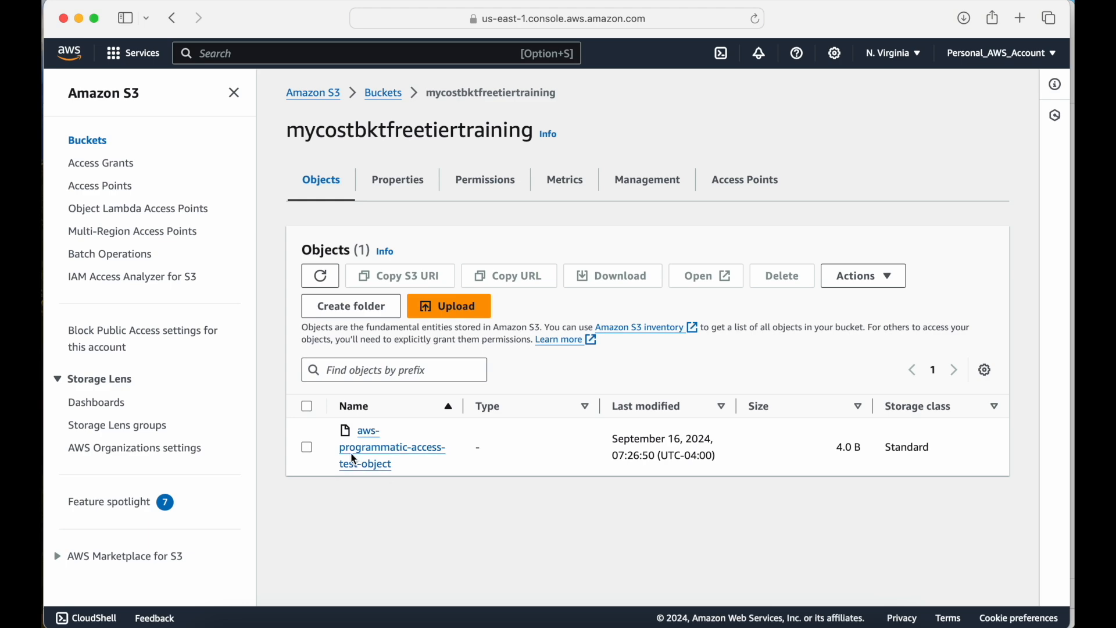
left_click(355, 456)
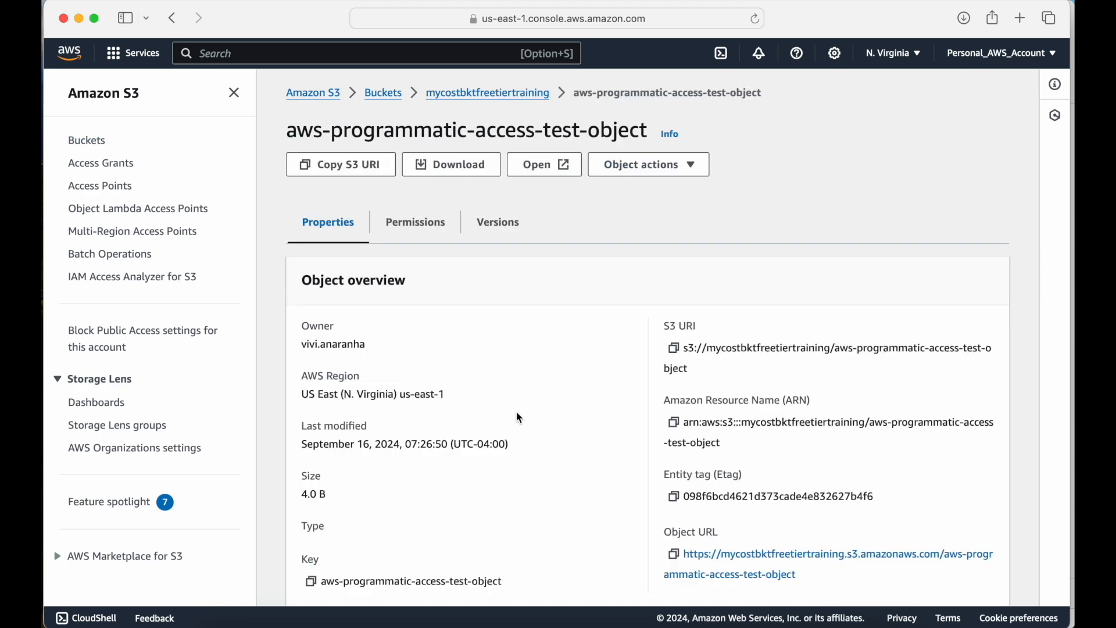
scroll(519, 417, "down", 3)
scroll(518, 417, "up", 3)
scroll(487, 276, "left", 5)
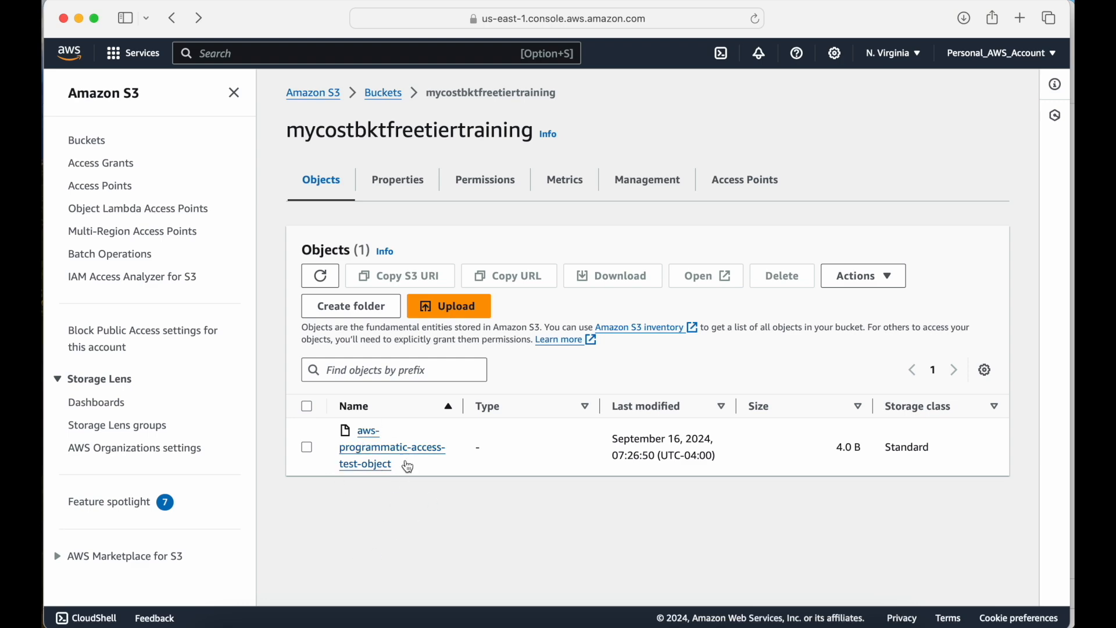
left_click(366, 452)
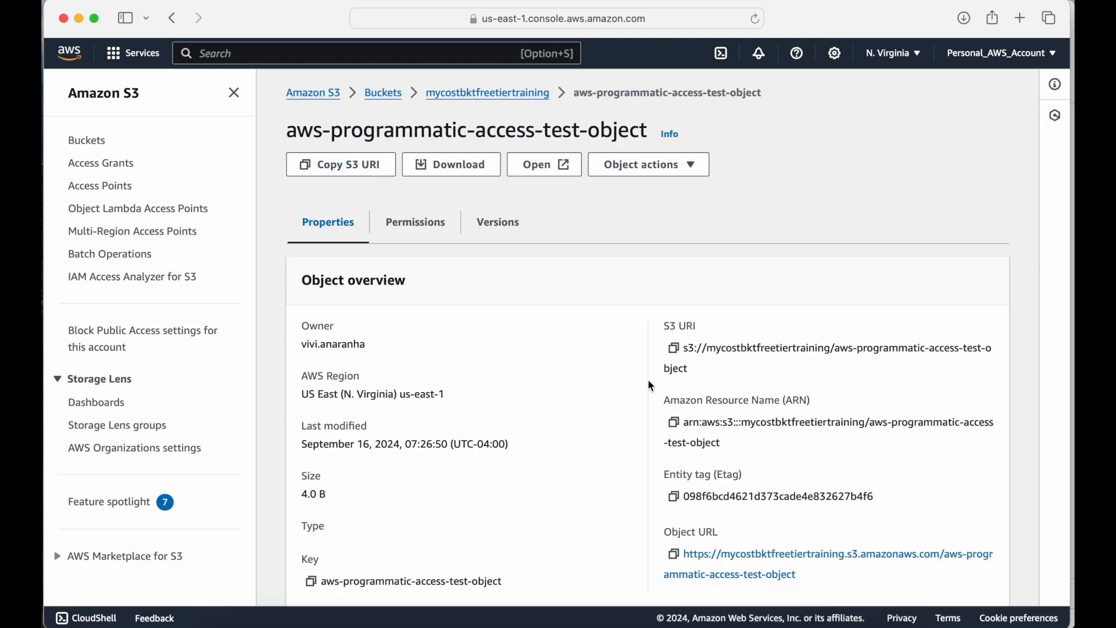
scroll(557, 459, "down", 3)
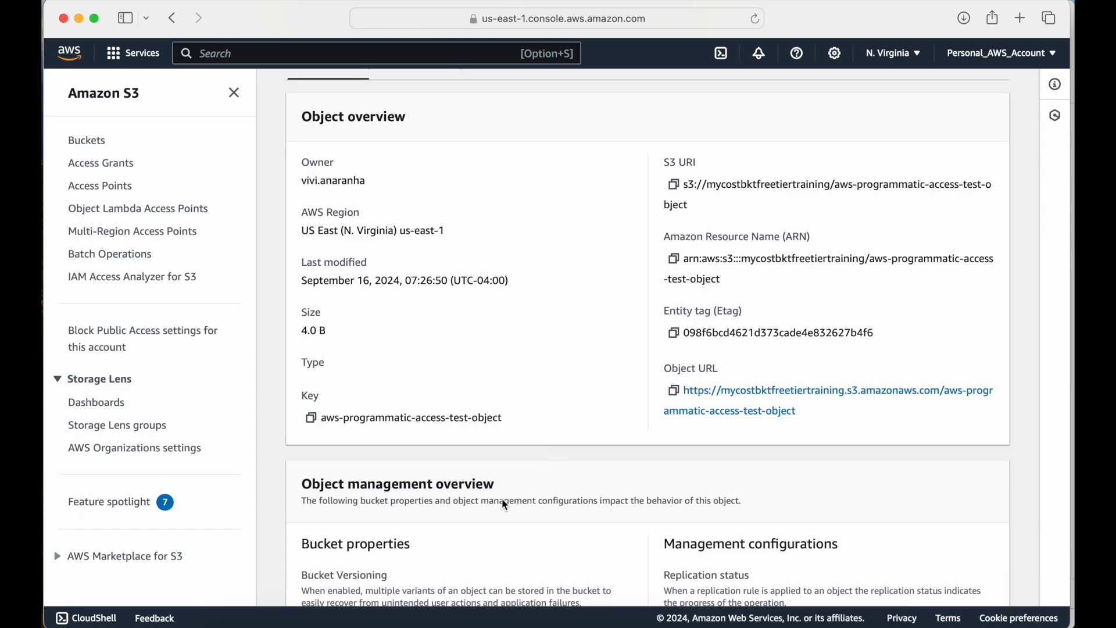
left_click(356, 611)
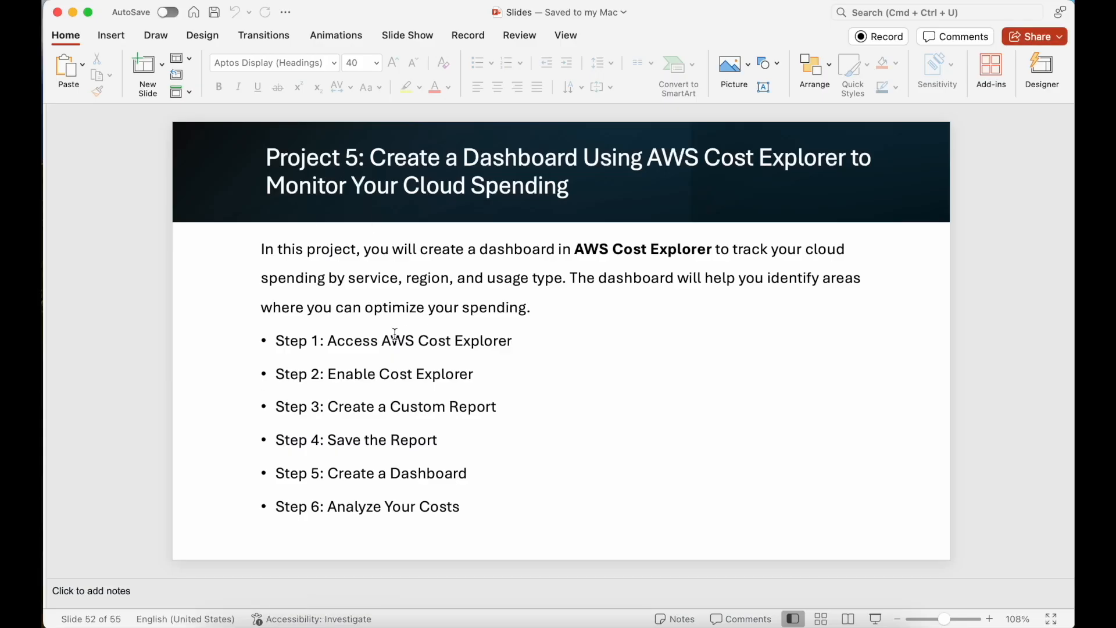